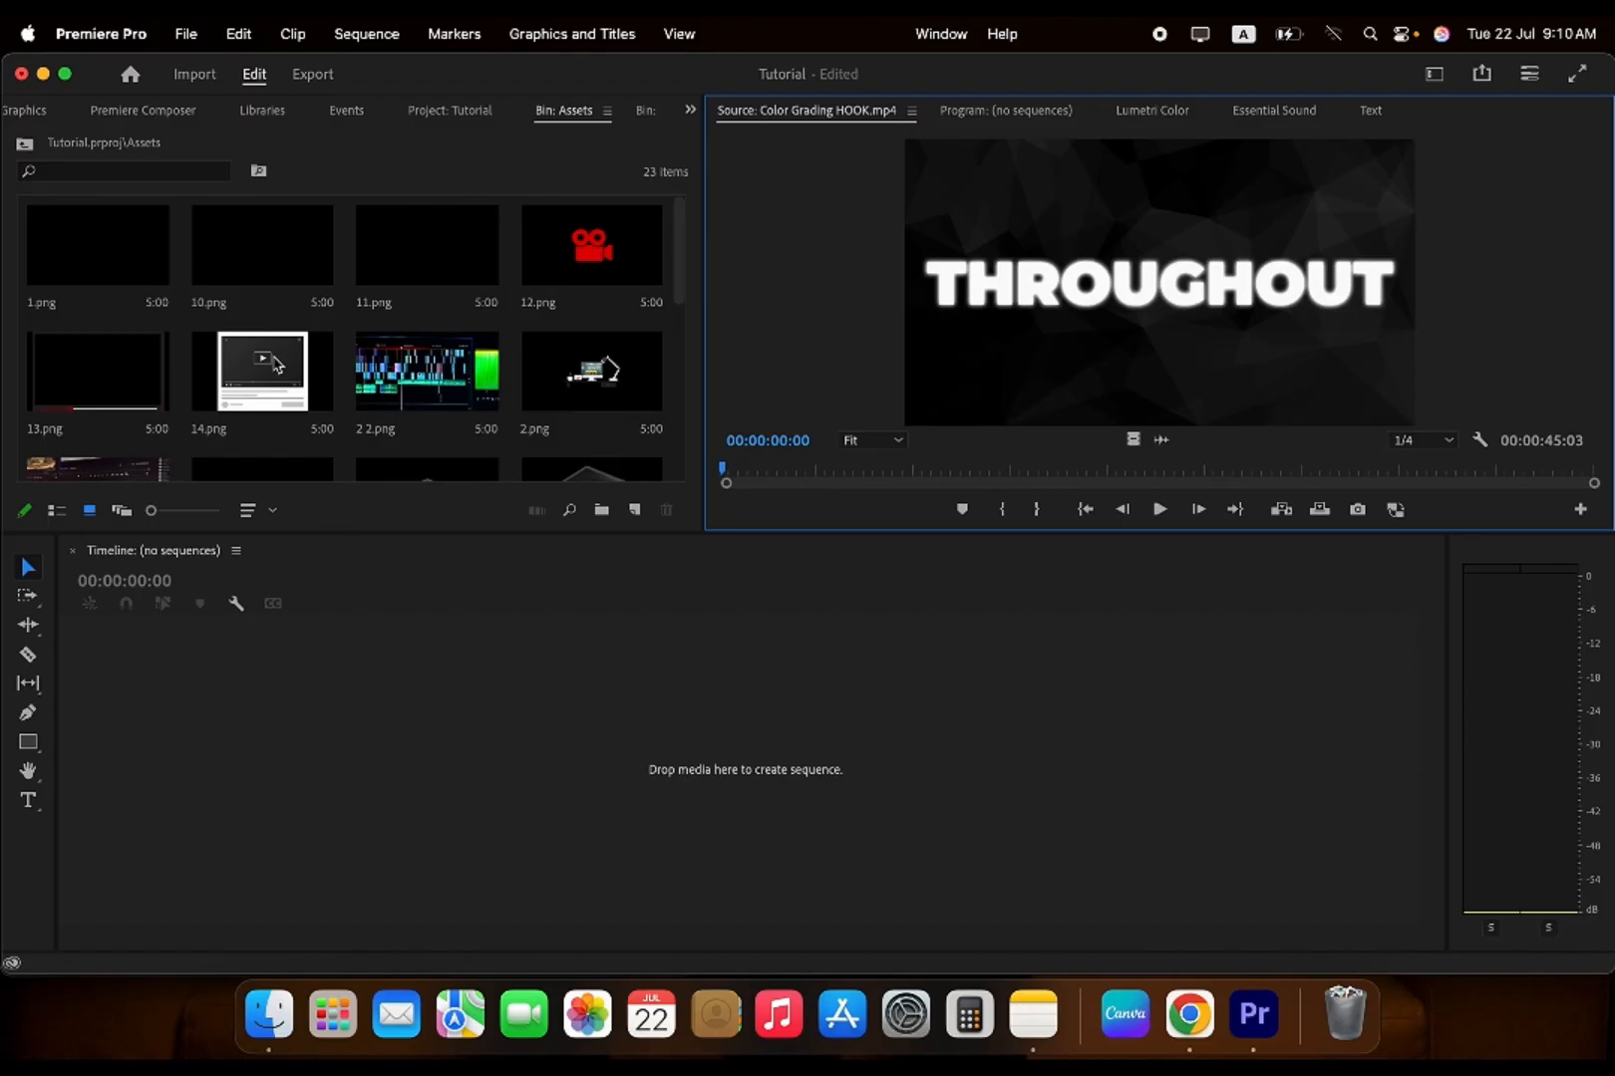
# - Open the Assets bin and look through all of its image files
pyautogui.click(25, 144)
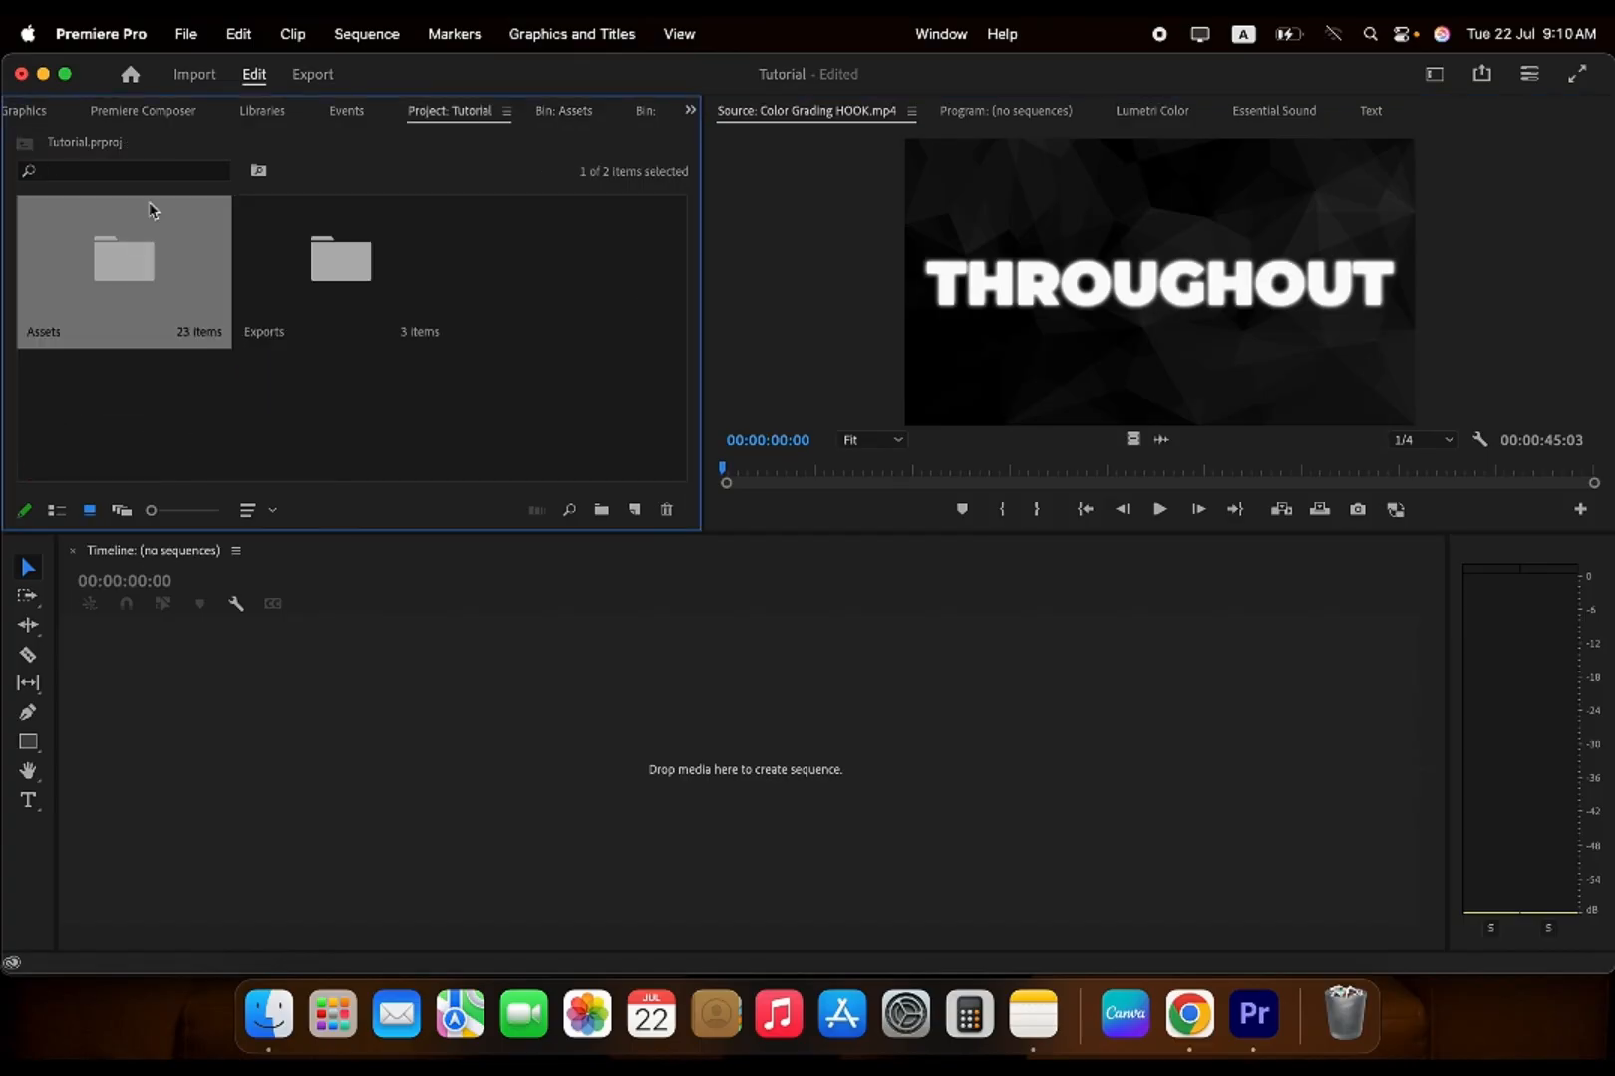
pyautogui.click(160, 268)
pyautogui.doubleClick(159, 268)
pyautogui.scroll(-5, 351, 299)
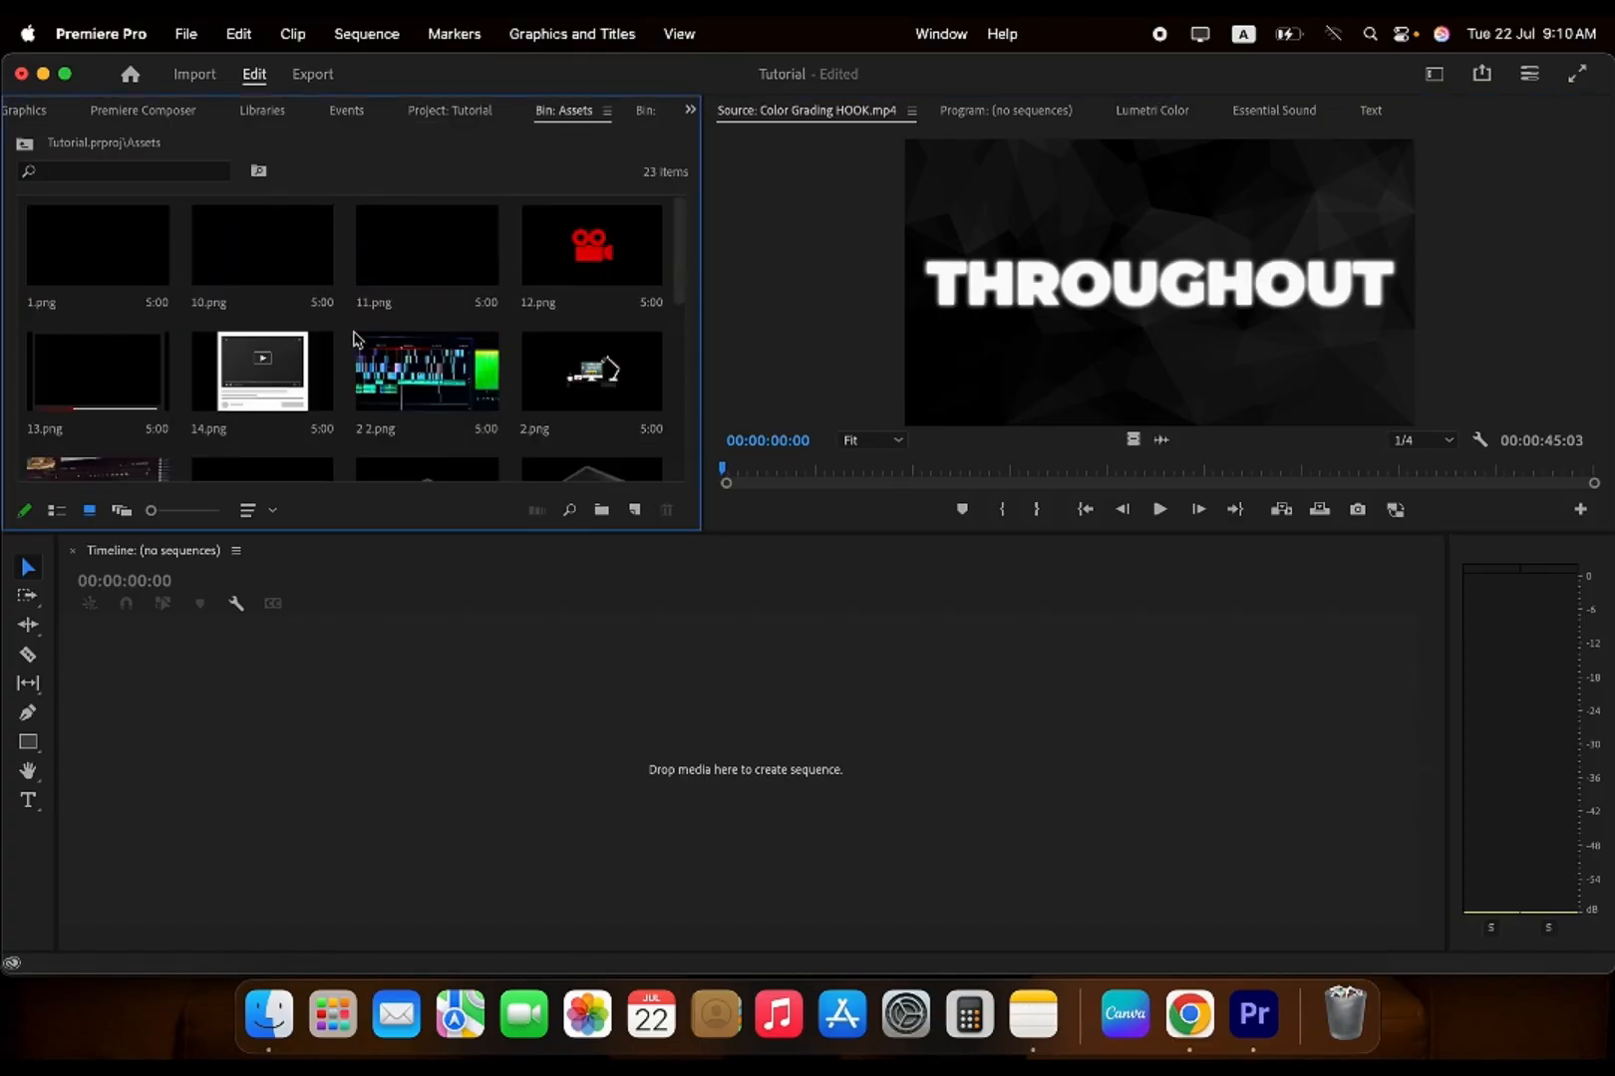
pyautogui.scroll(3, 447, 344)
pyautogui.scroll(-3, 448, 398)
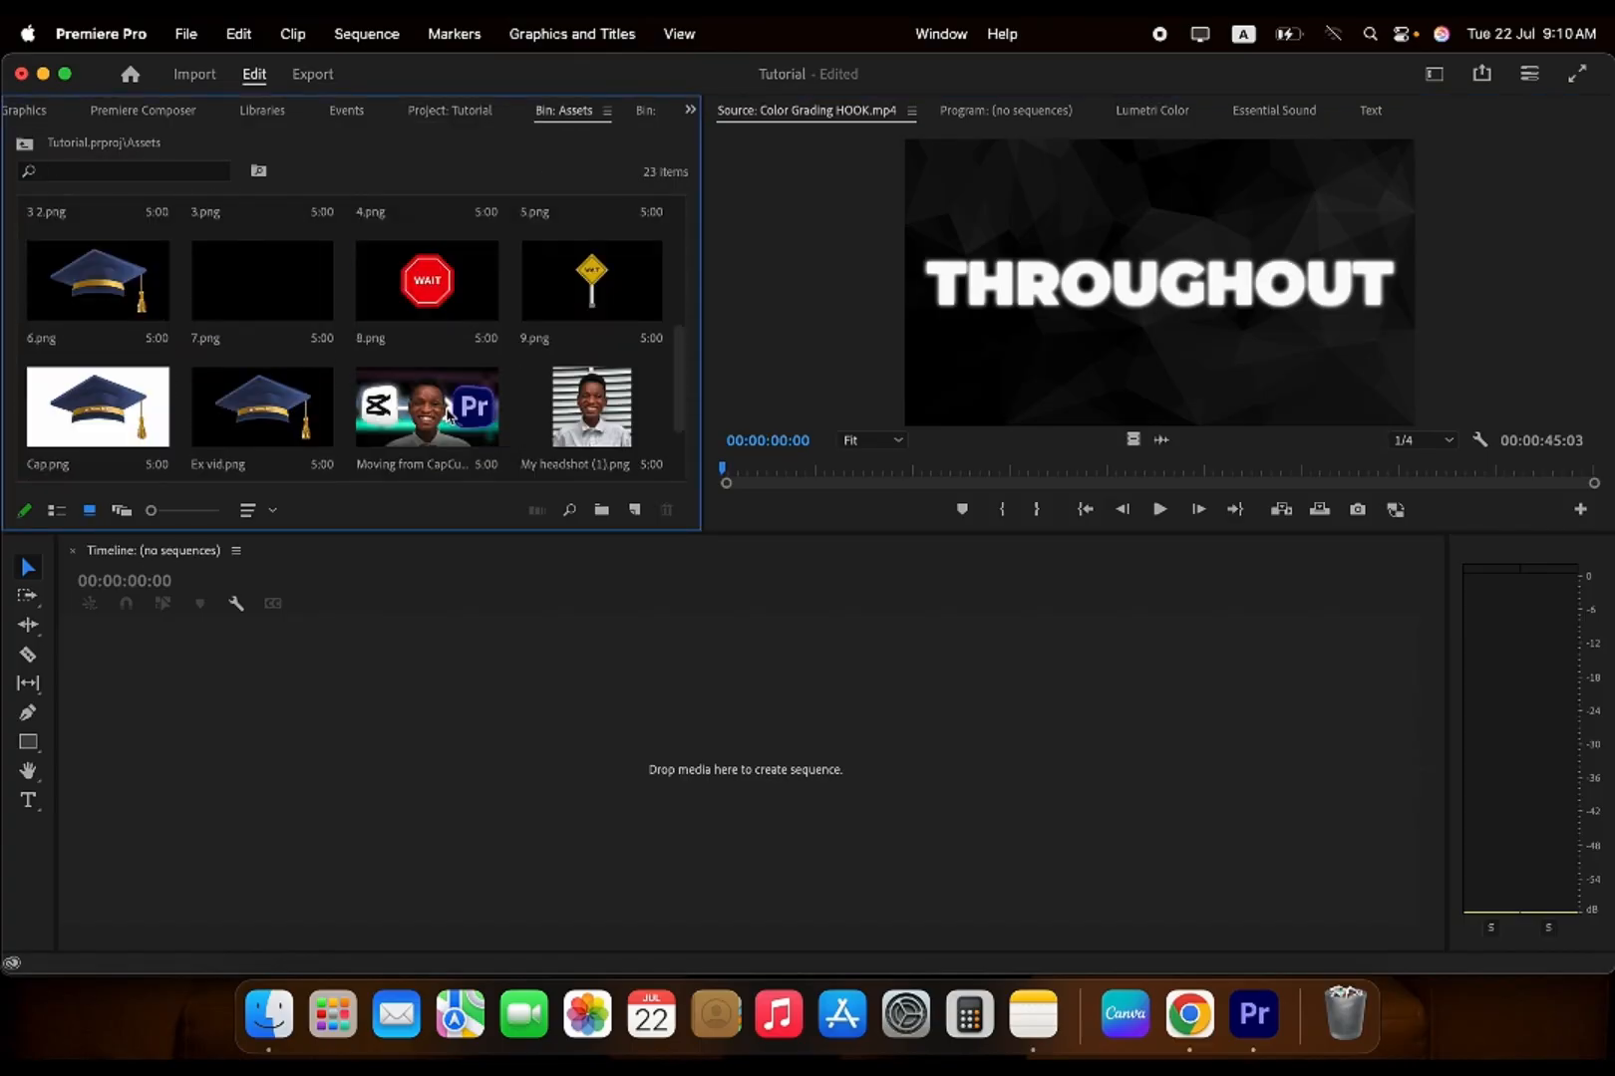
pyautogui.scroll(3, 523, 401)
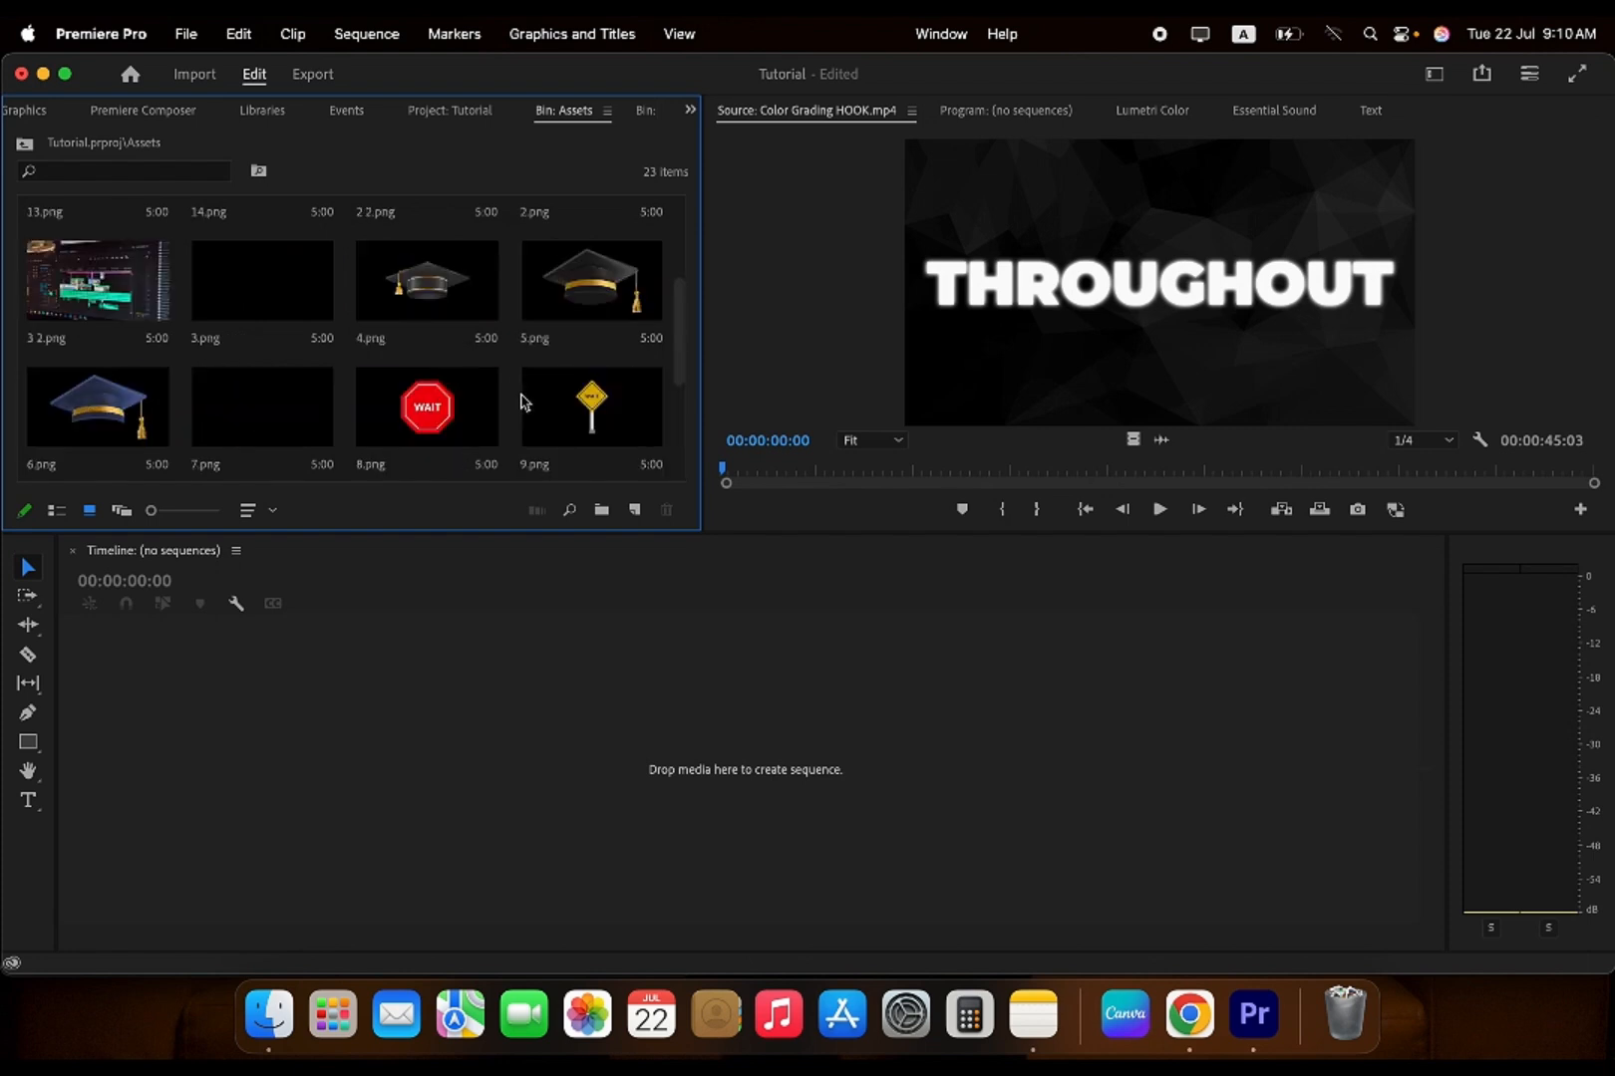
pyautogui.scroll(-3, 522, 401)
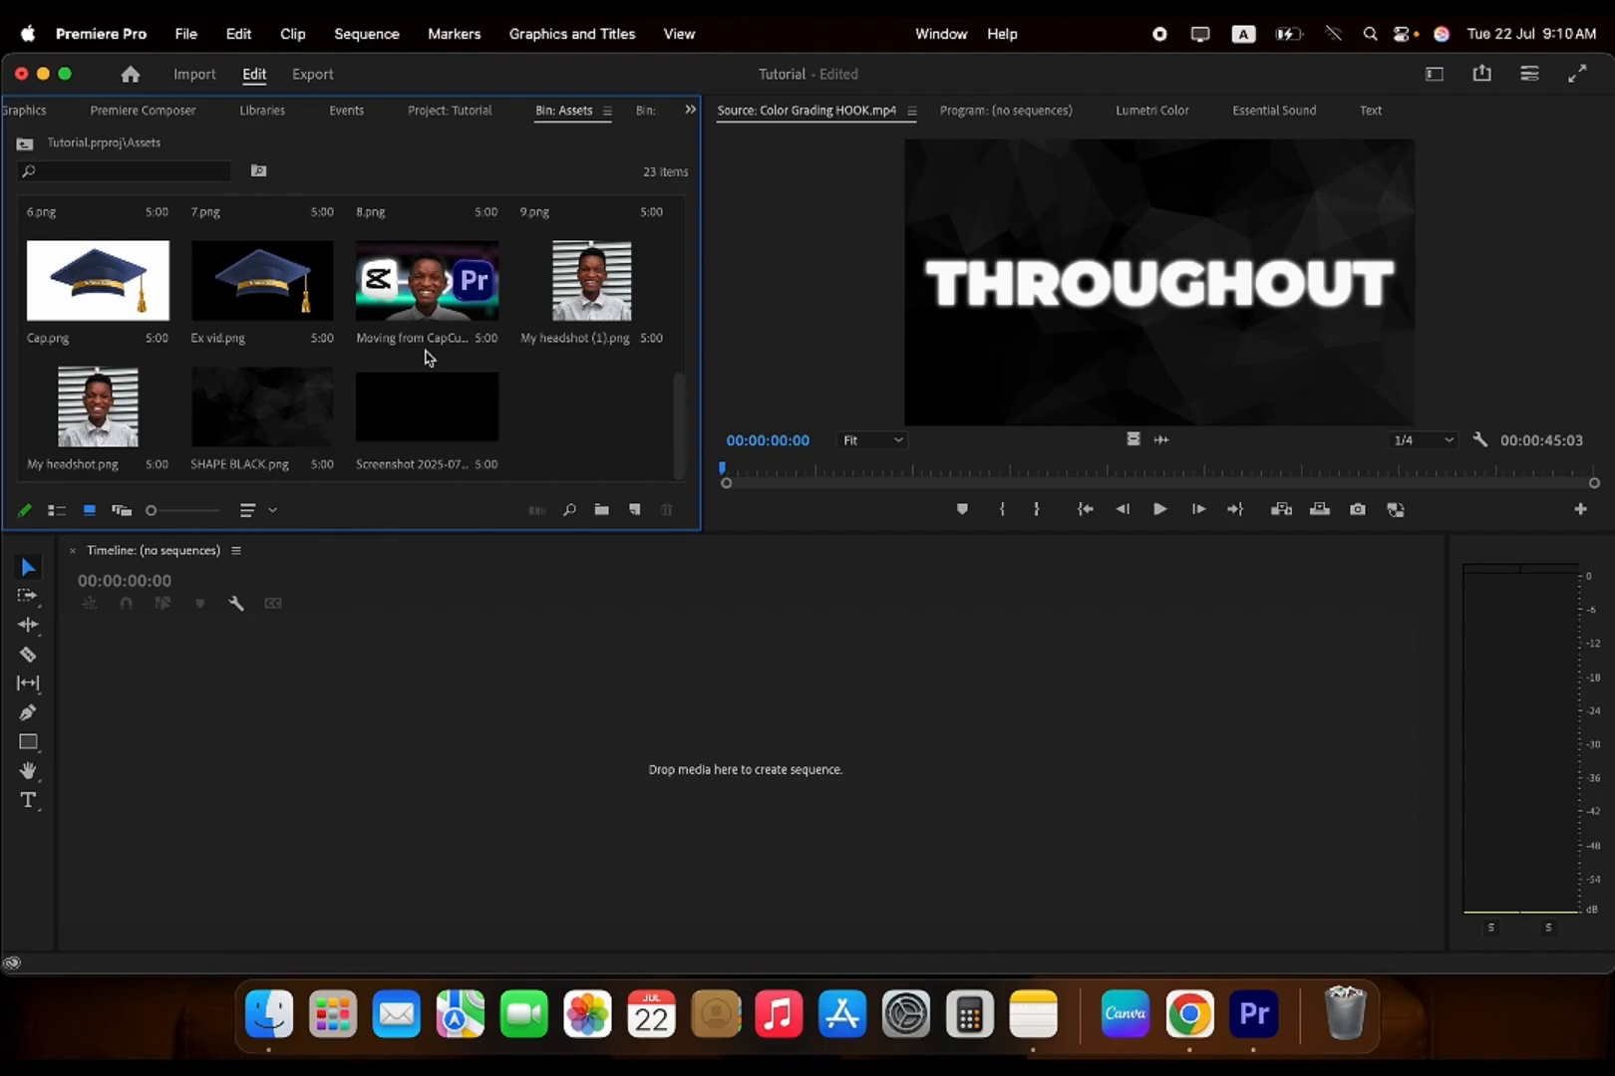
pyautogui.scroll(5, 425, 357)
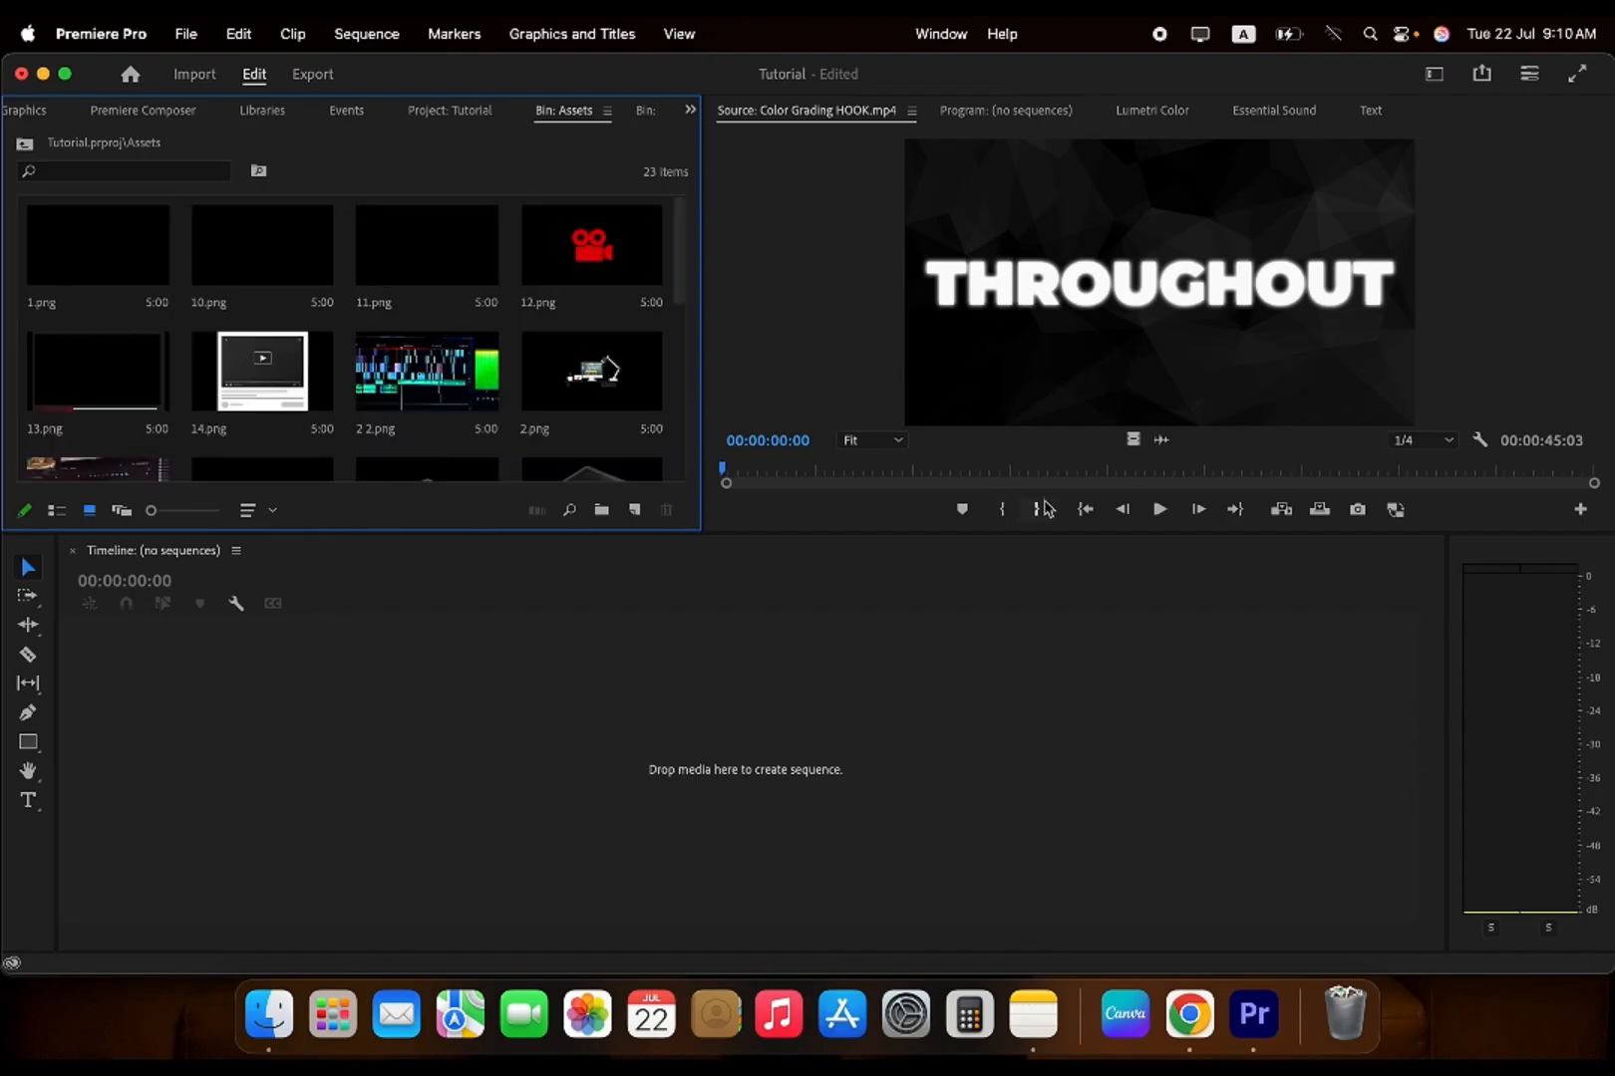
# - Preview the opening seconds of Color Grading HOOK.mp4 in short bursts, and rewind the clip to 00:00:00:17
pyautogui.click(1156, 510)
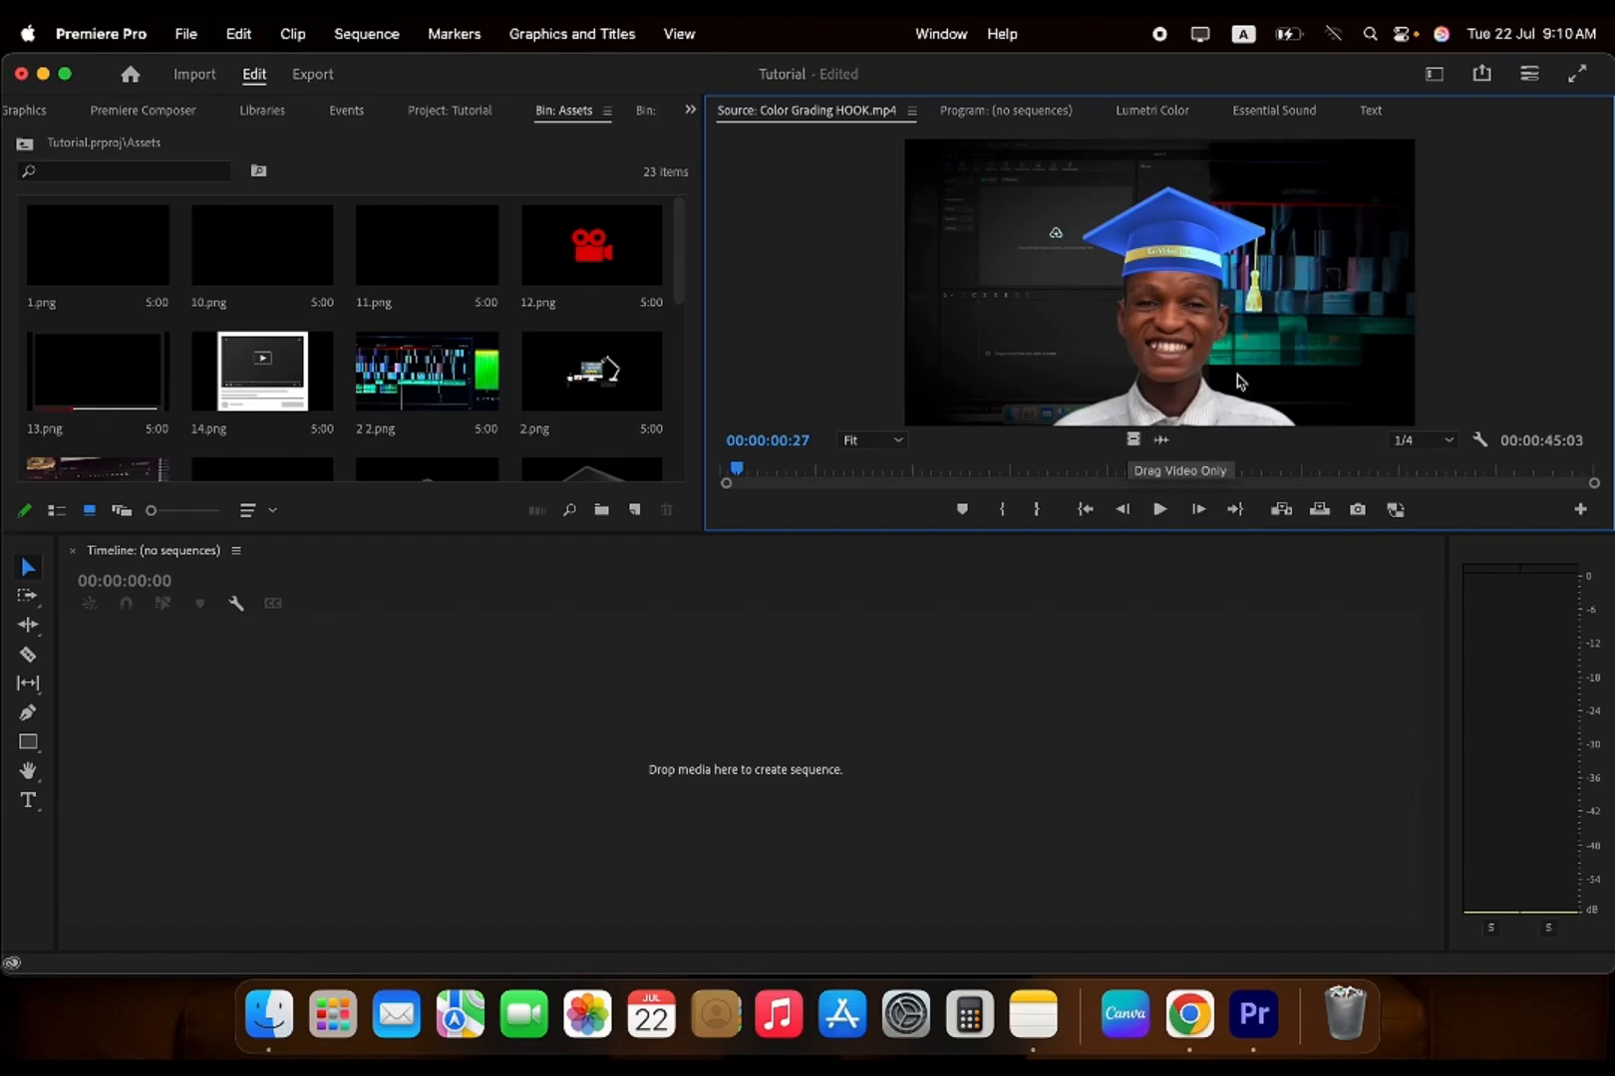
pyautogui.click(1159, 509)
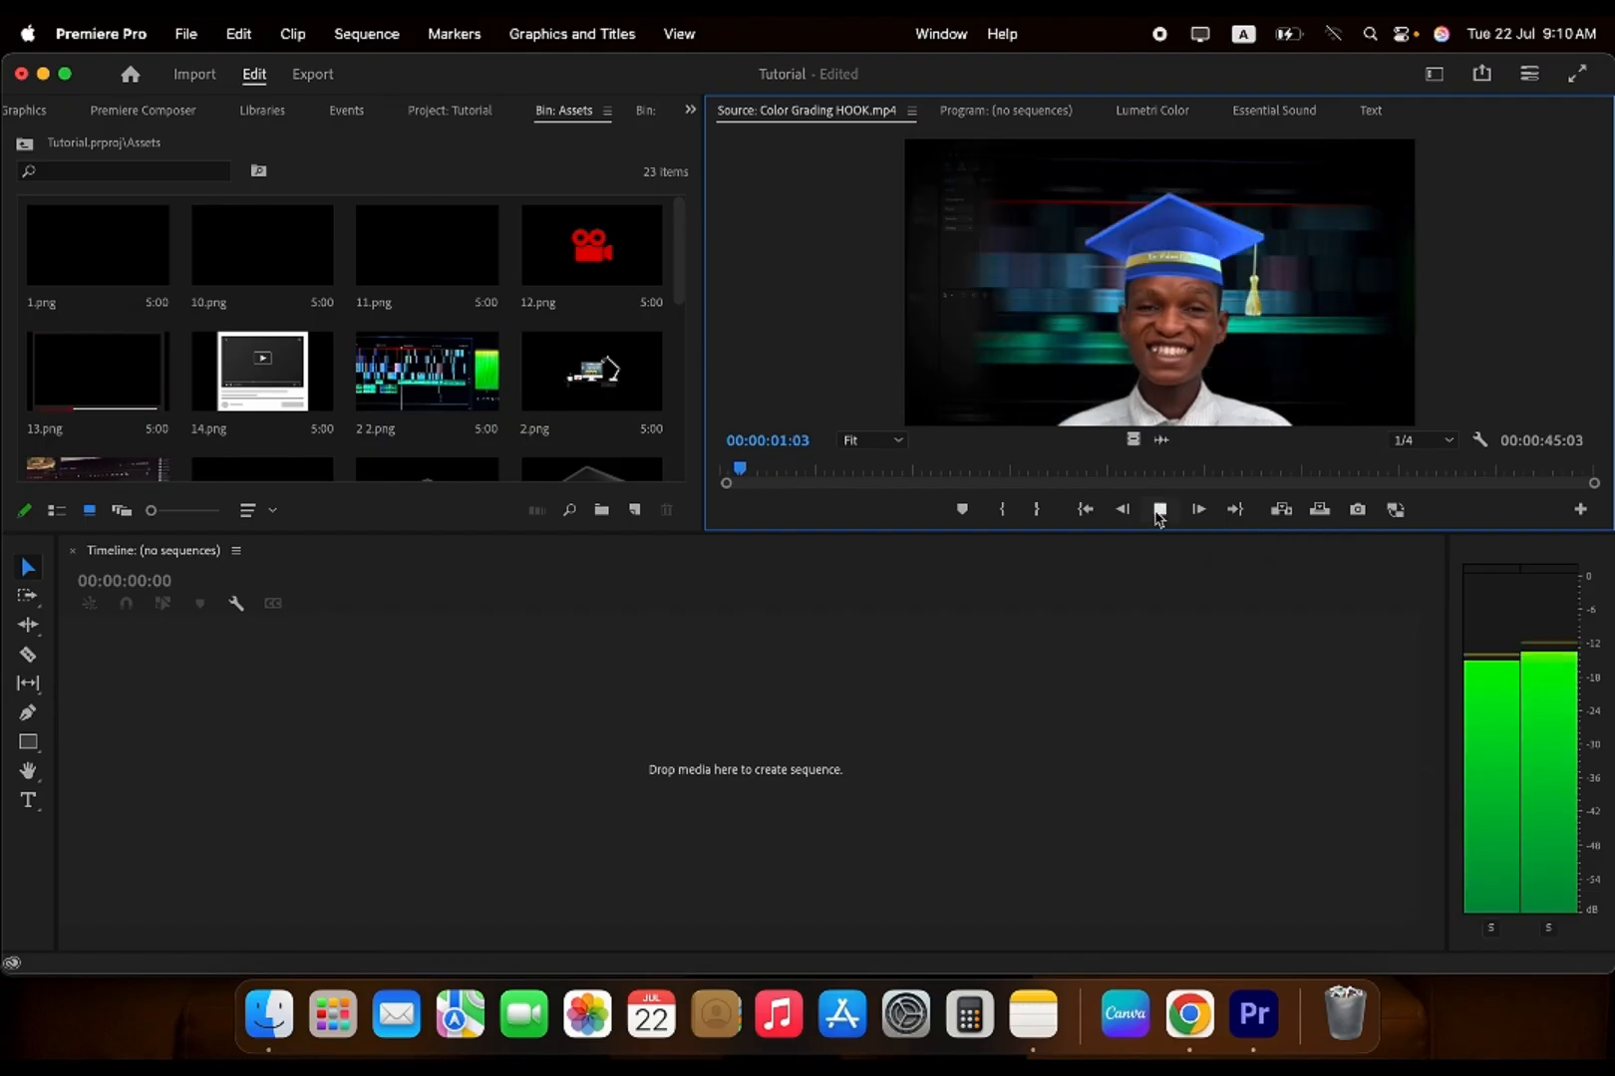
pyautogui.click(1159, 509)
pyautogui.click(1160, 514)
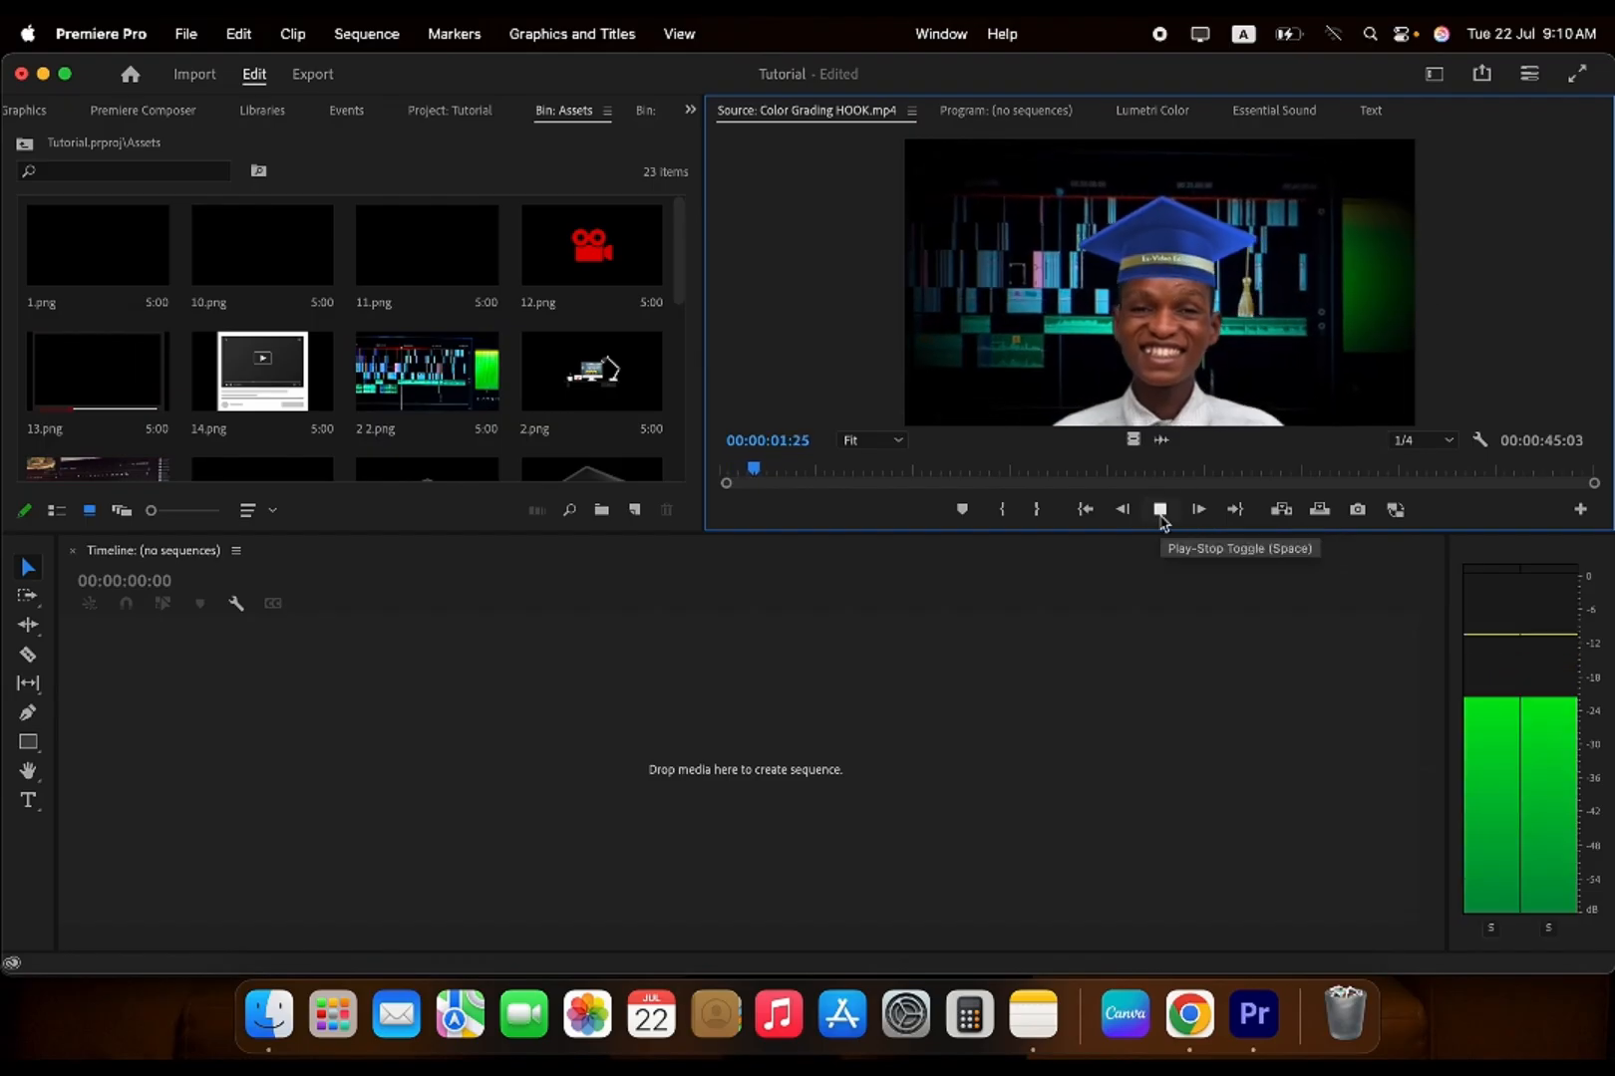
pyautogui.click(1160, 514)
pyautogui.click(1161, 514)
pyautogui.click(1160, 514)
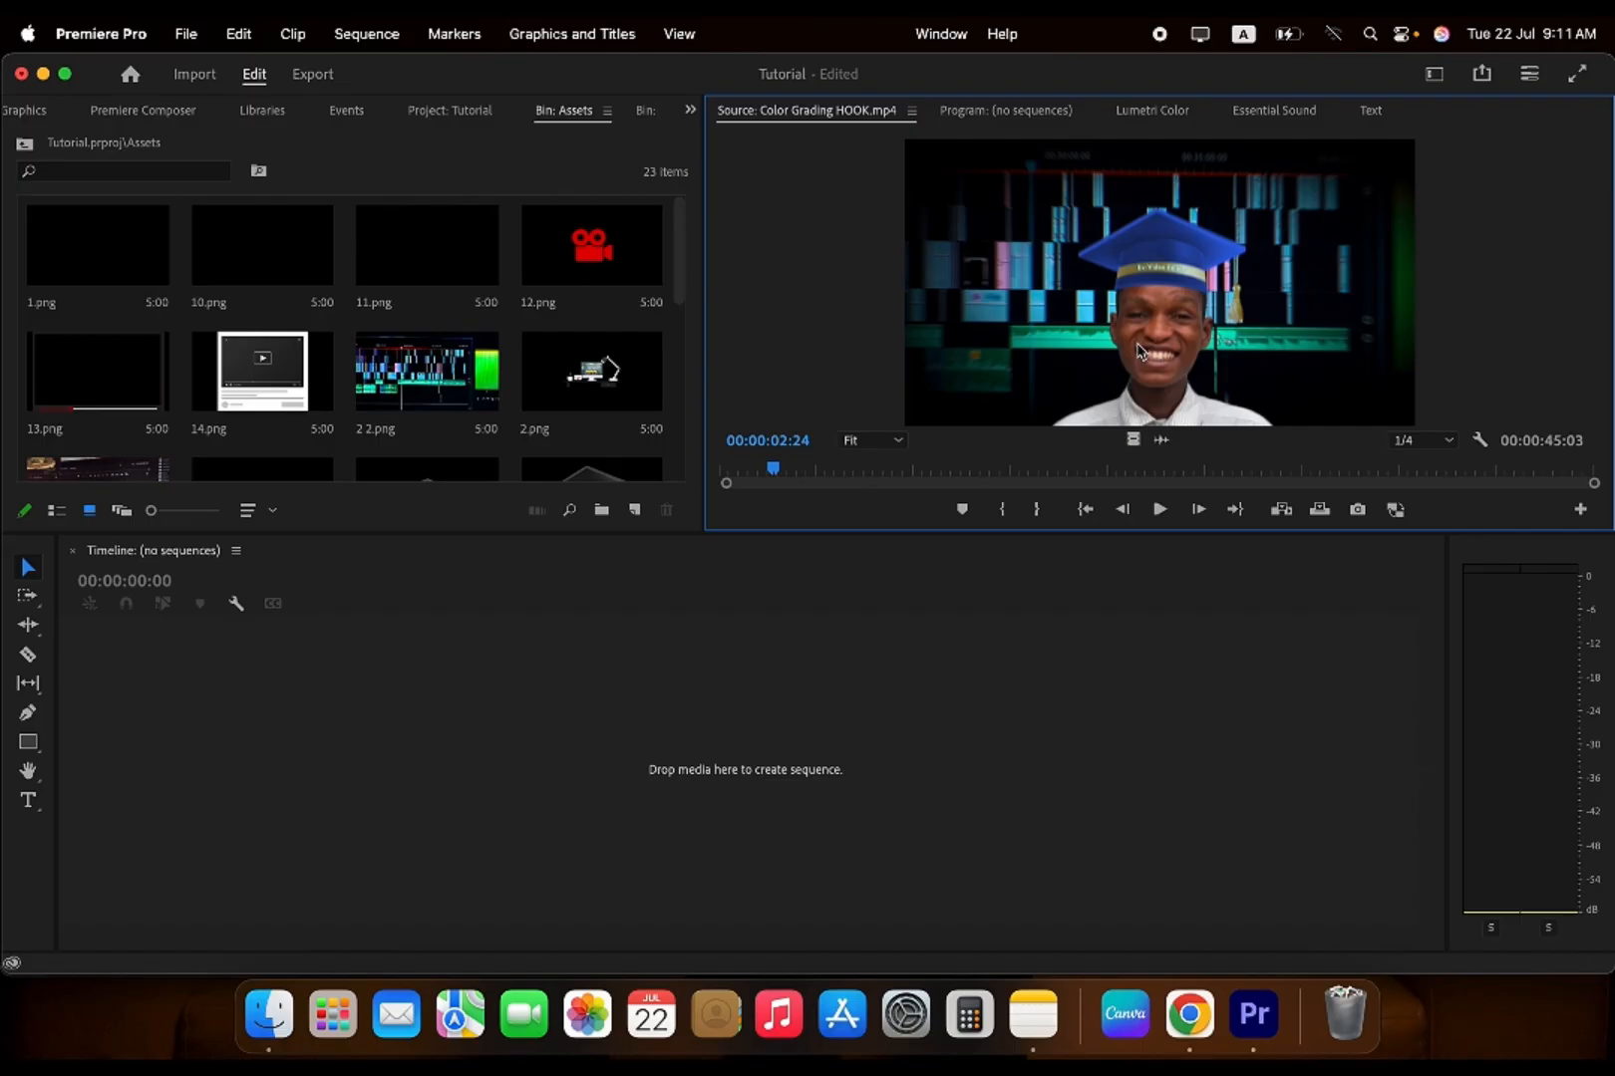
pyautogui.click(1157, 510)
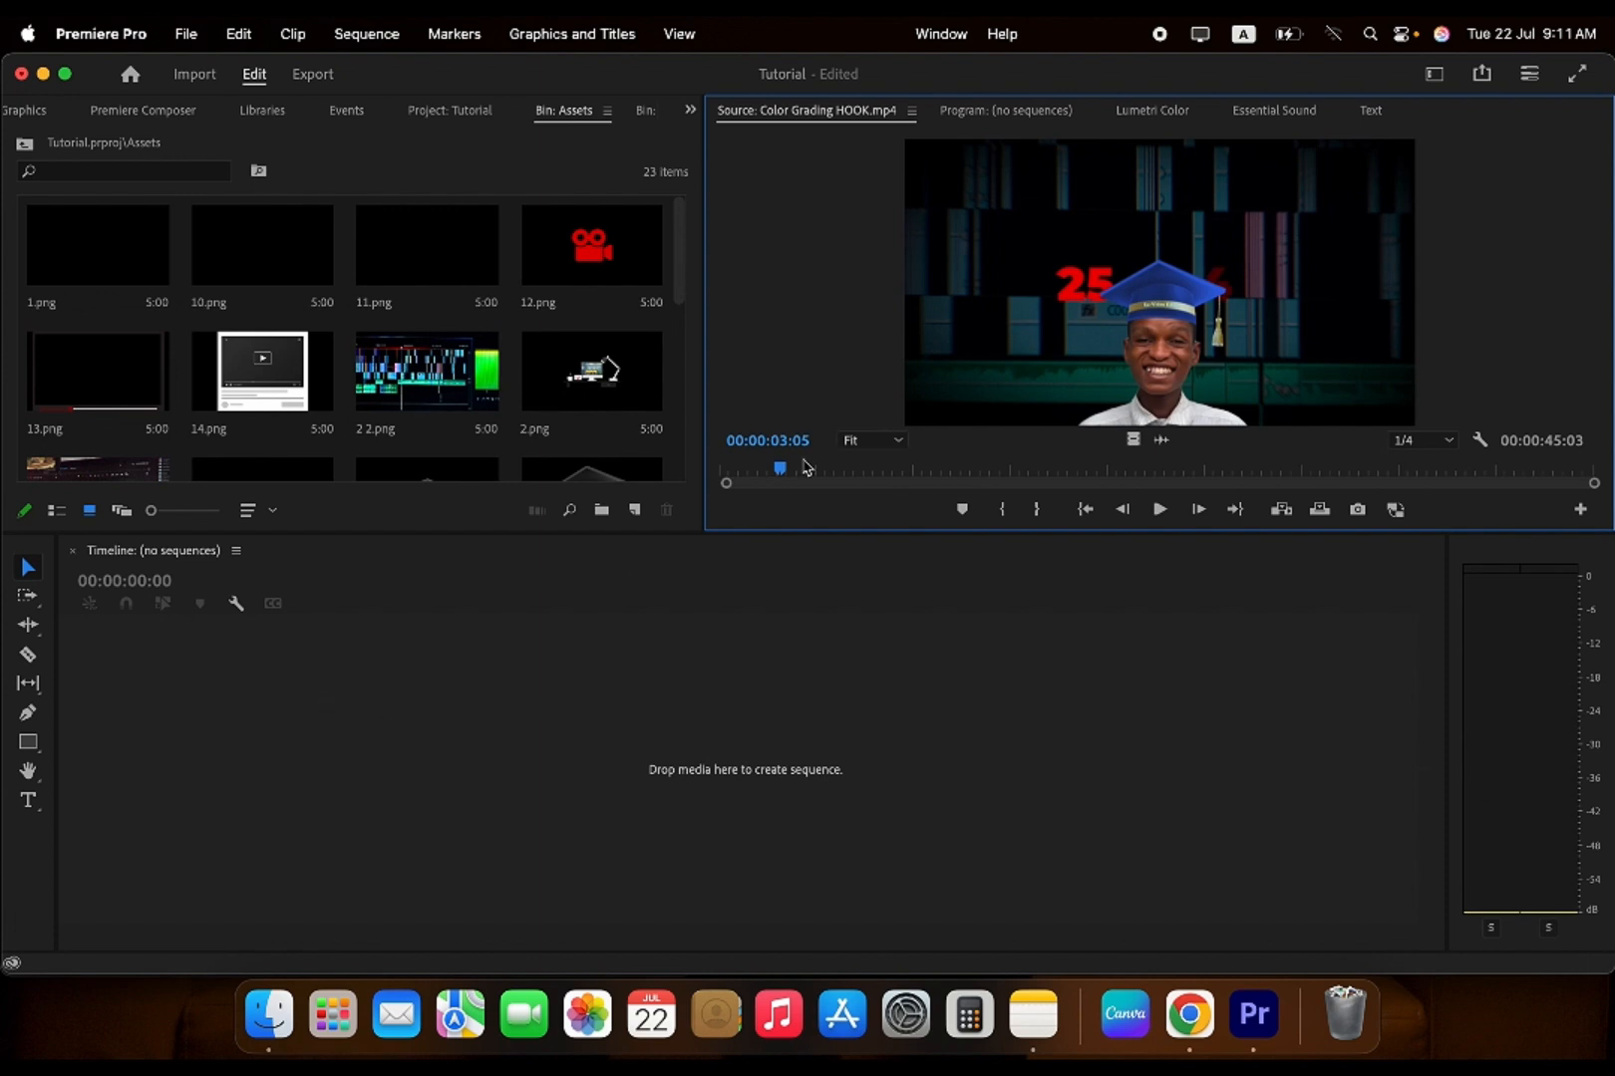
pyautogui.moveTo(778, 469); pyautogui.dragTo(729, 470)
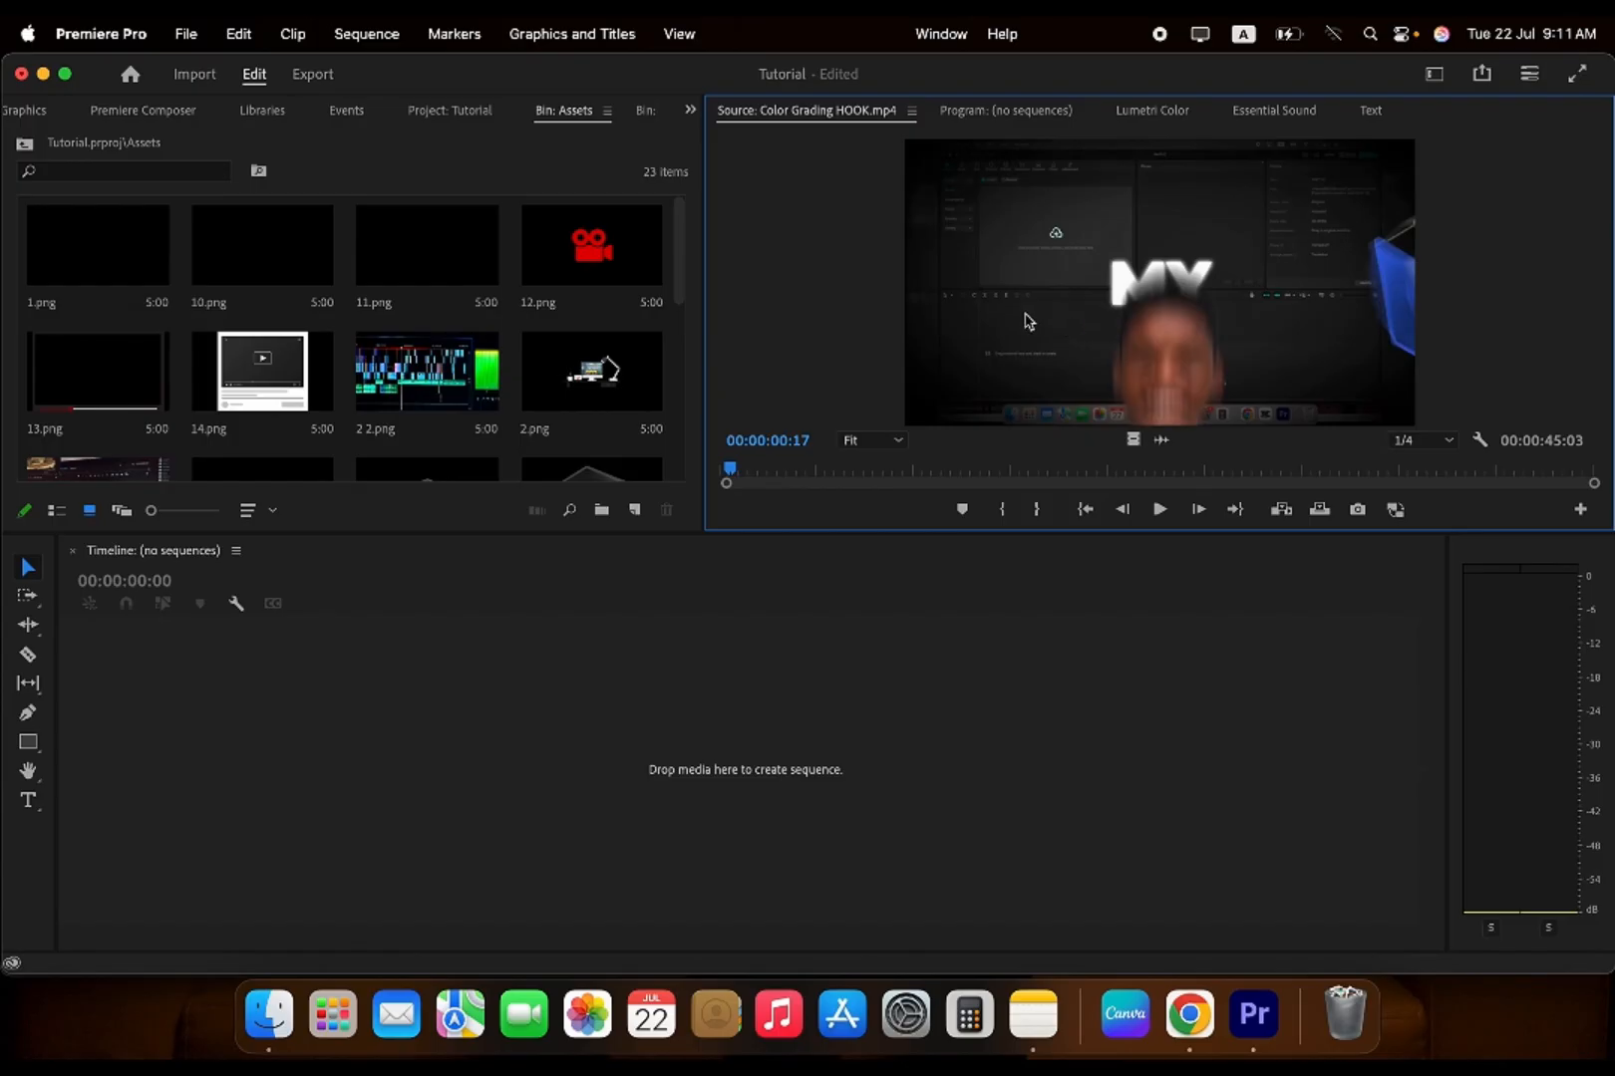
# - Create a sequence from Screenshot 2025-07-11 at 10.26.53 AM.png in the empty timeline
pyautogui.scroll(-5, 553, 419)
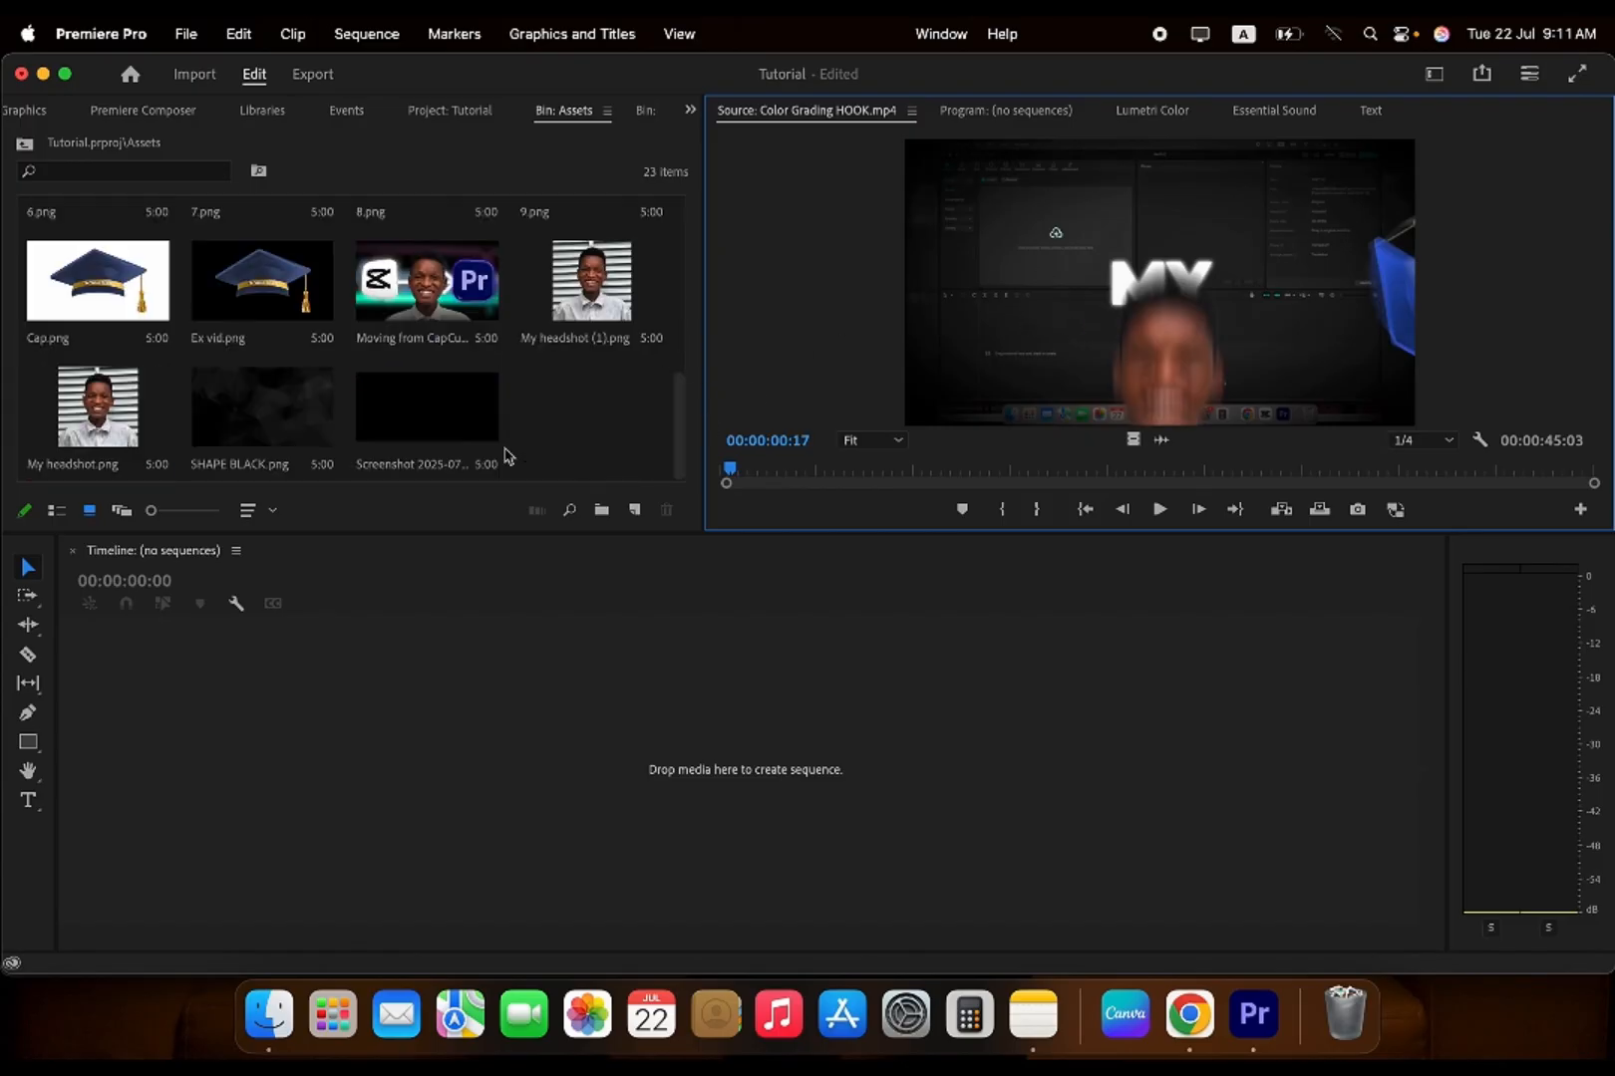
pyautogui.moveTo(681, 404)
pyautogui.mouseDown()
pyautogui.moveTo(678, 216)
pyautogui.moveTo(676, 437)
pyautogui.mouseUp()
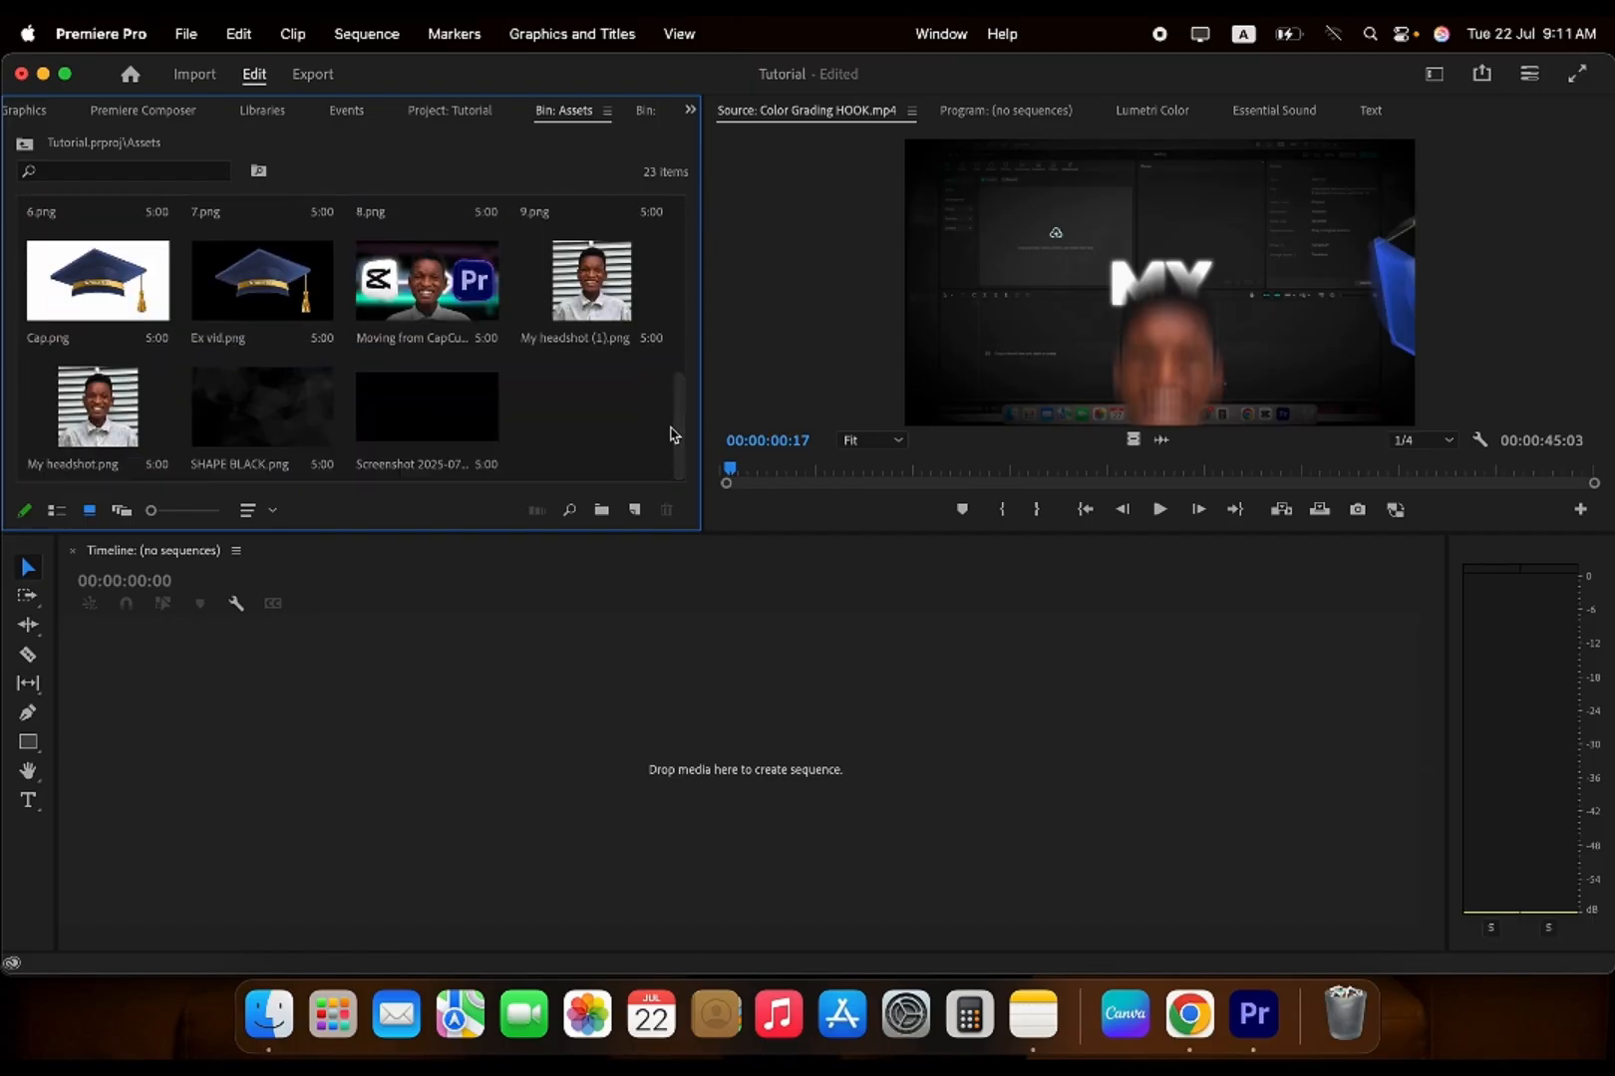
pyautogui.moveTo(404, 396)
pyautogui.mouseDown()
pyautogui.moveTo(335, 660)
pyautogui.moveTo(82, 837)
pyautogui.moveTo(381, 403)
pyautogui.moveTo(411, 410)
pyautogui.mouseUp()
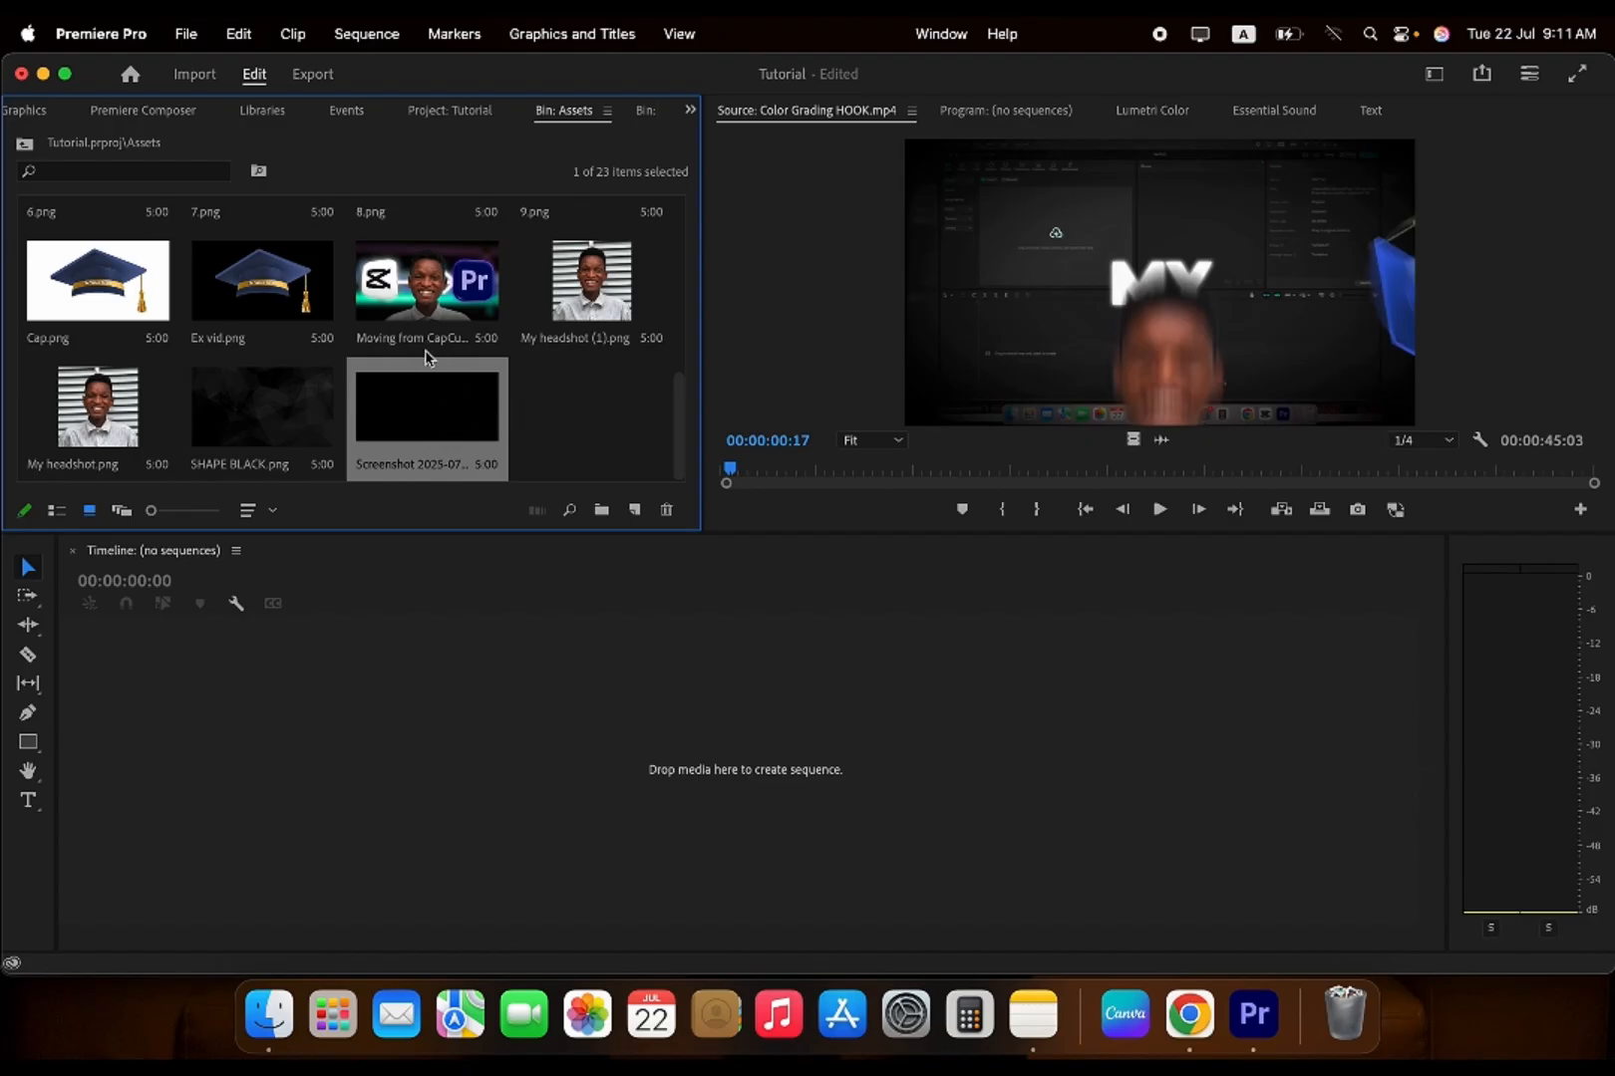
pyautogui.moveTo(424, 401); pyautogui.dragTo(267, 772)
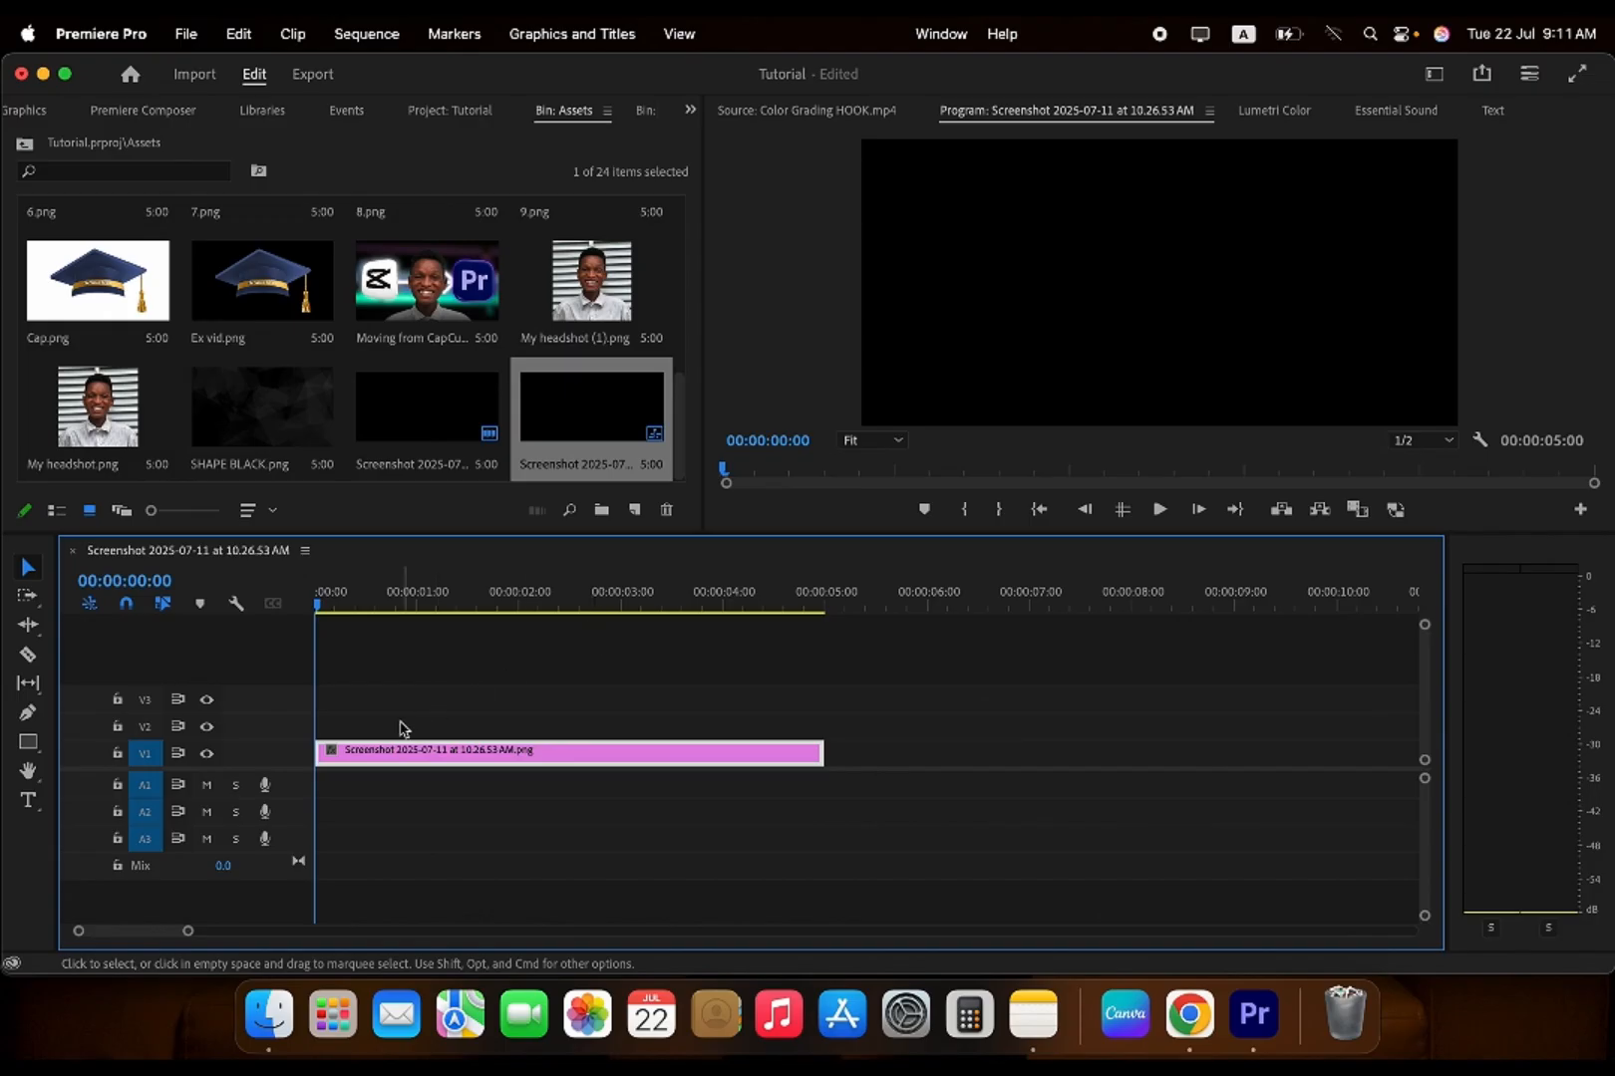
# - Place My headshot (1).png on track V2 starting at 00:00:00:05 and show the sequence in the program view
pyautogui.click(321, 607)
pyautogui.moveTo(321, 607); pyautogui.dragTo(334, 604)
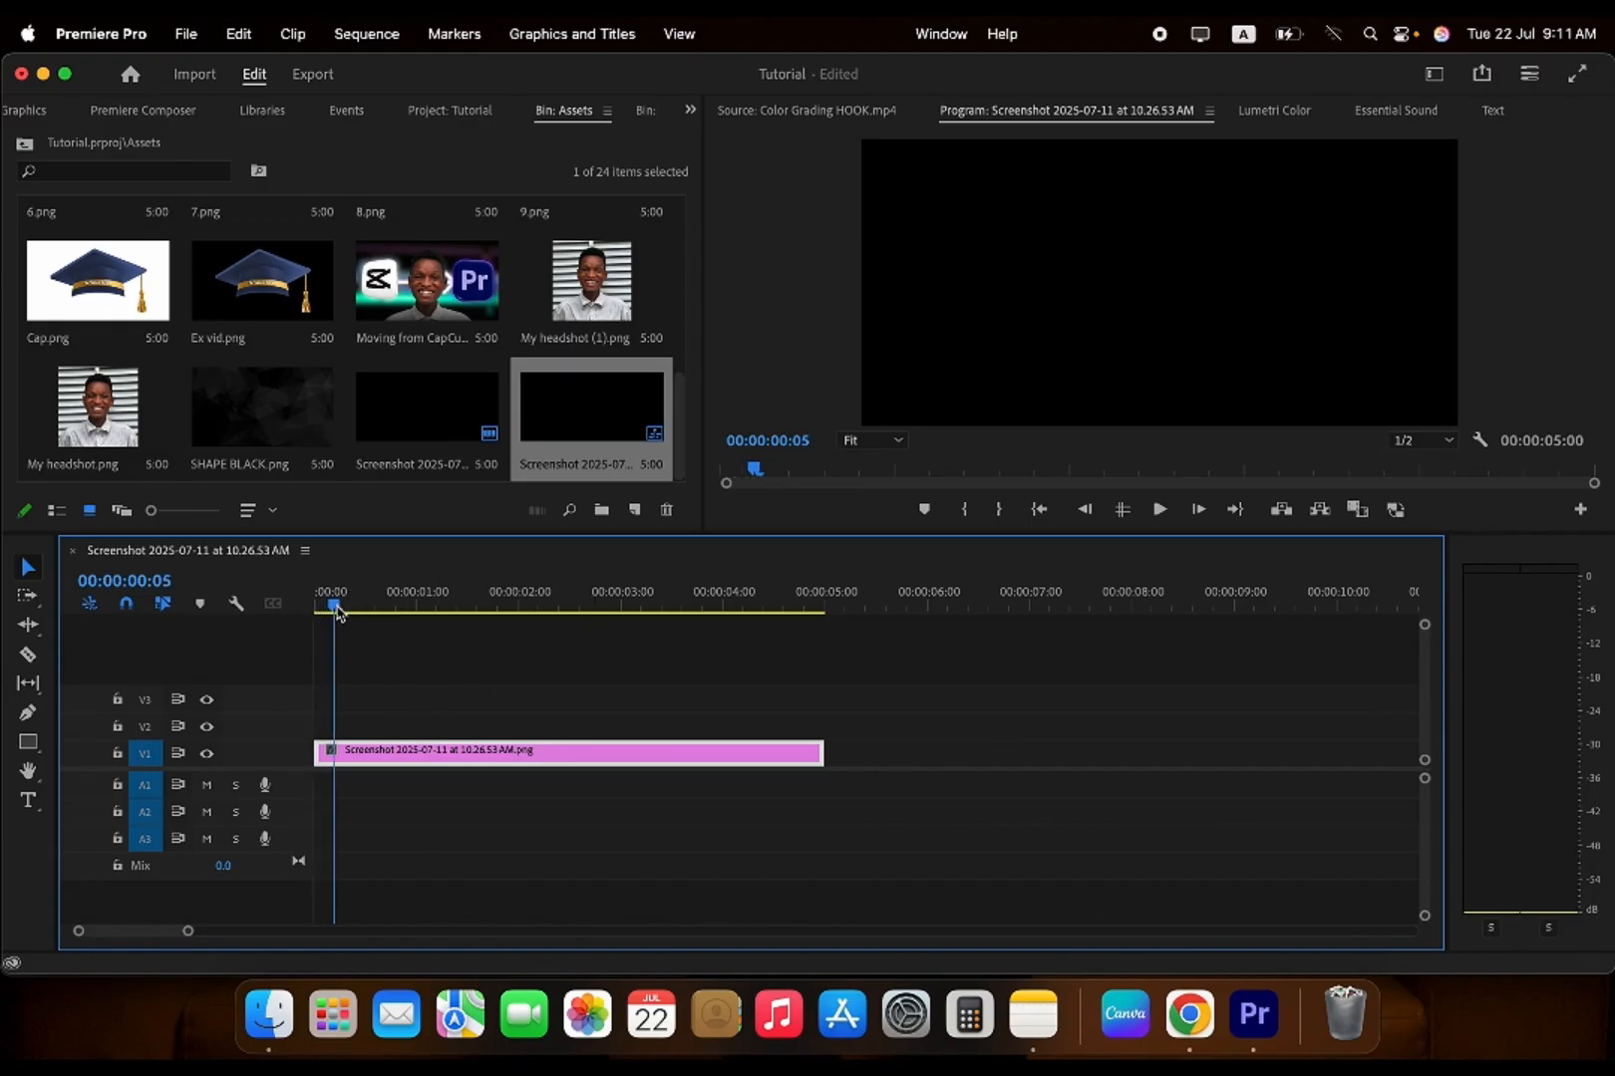
pyautogui.click(863, 110)
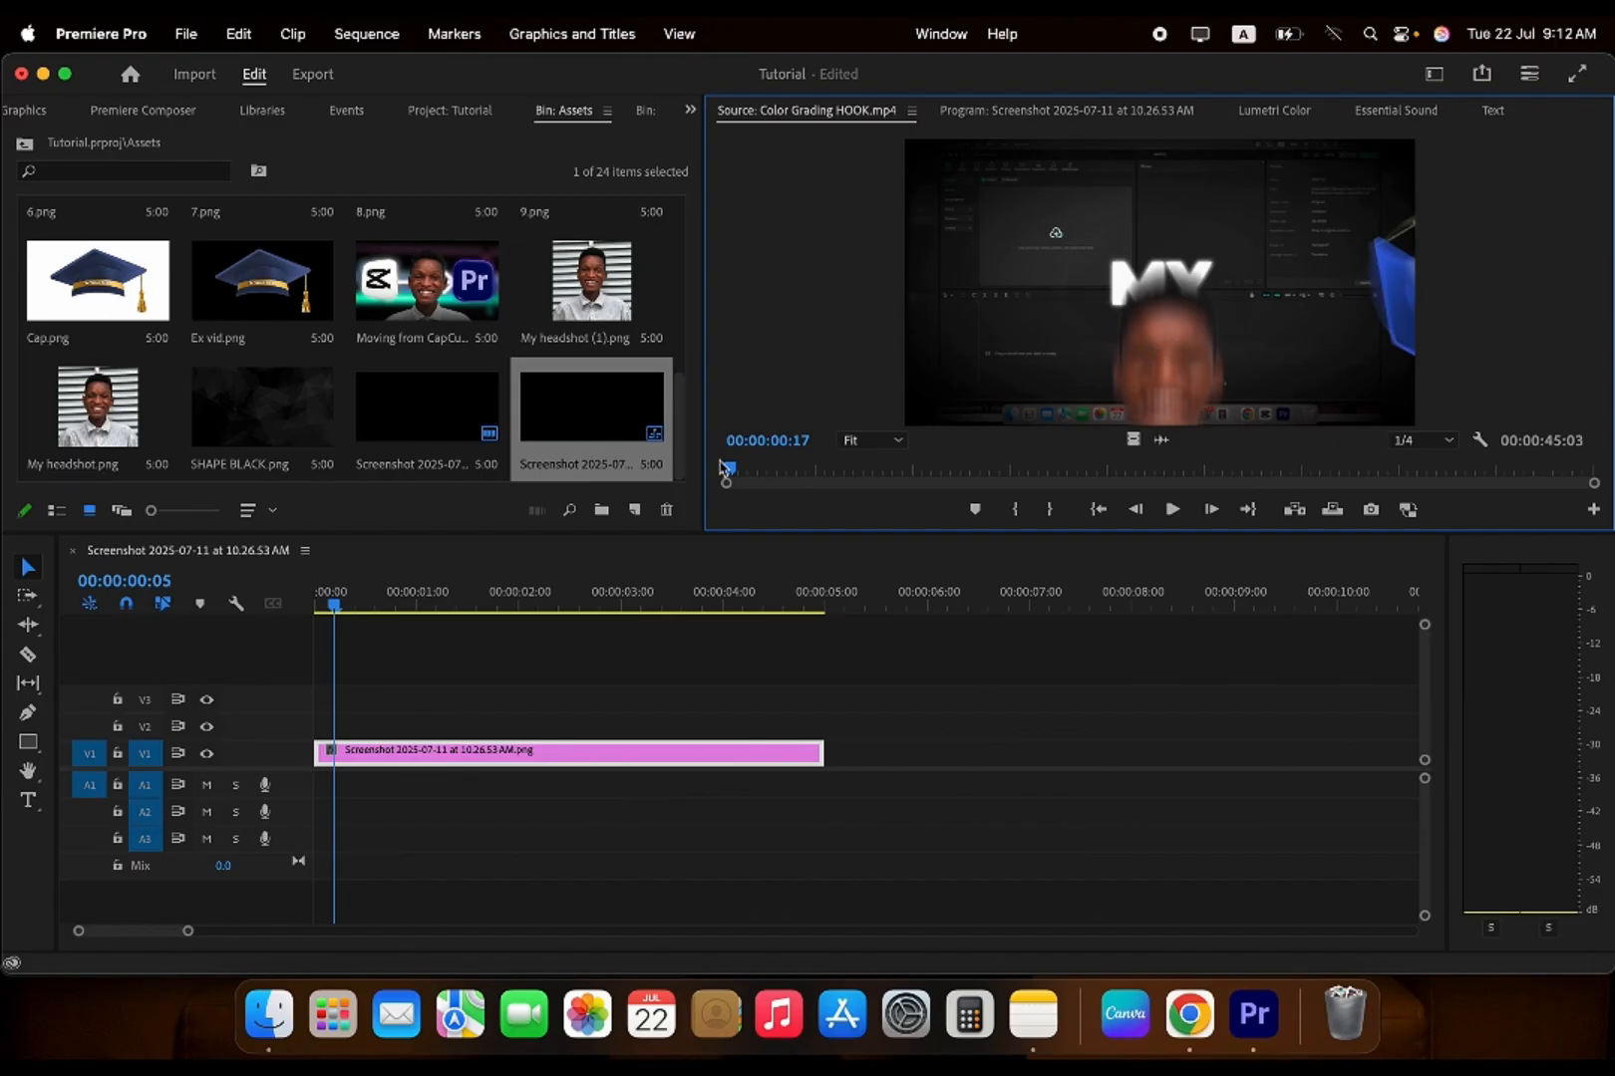
pyautogui.moveTo(679, 461)
pyautogui.mouseDown()
pyautogui.moveTo(696, 342)
pyautogui.moveTo(685, 438)
pyautogui.mouseUp()
pyautogui.click(590, 333)
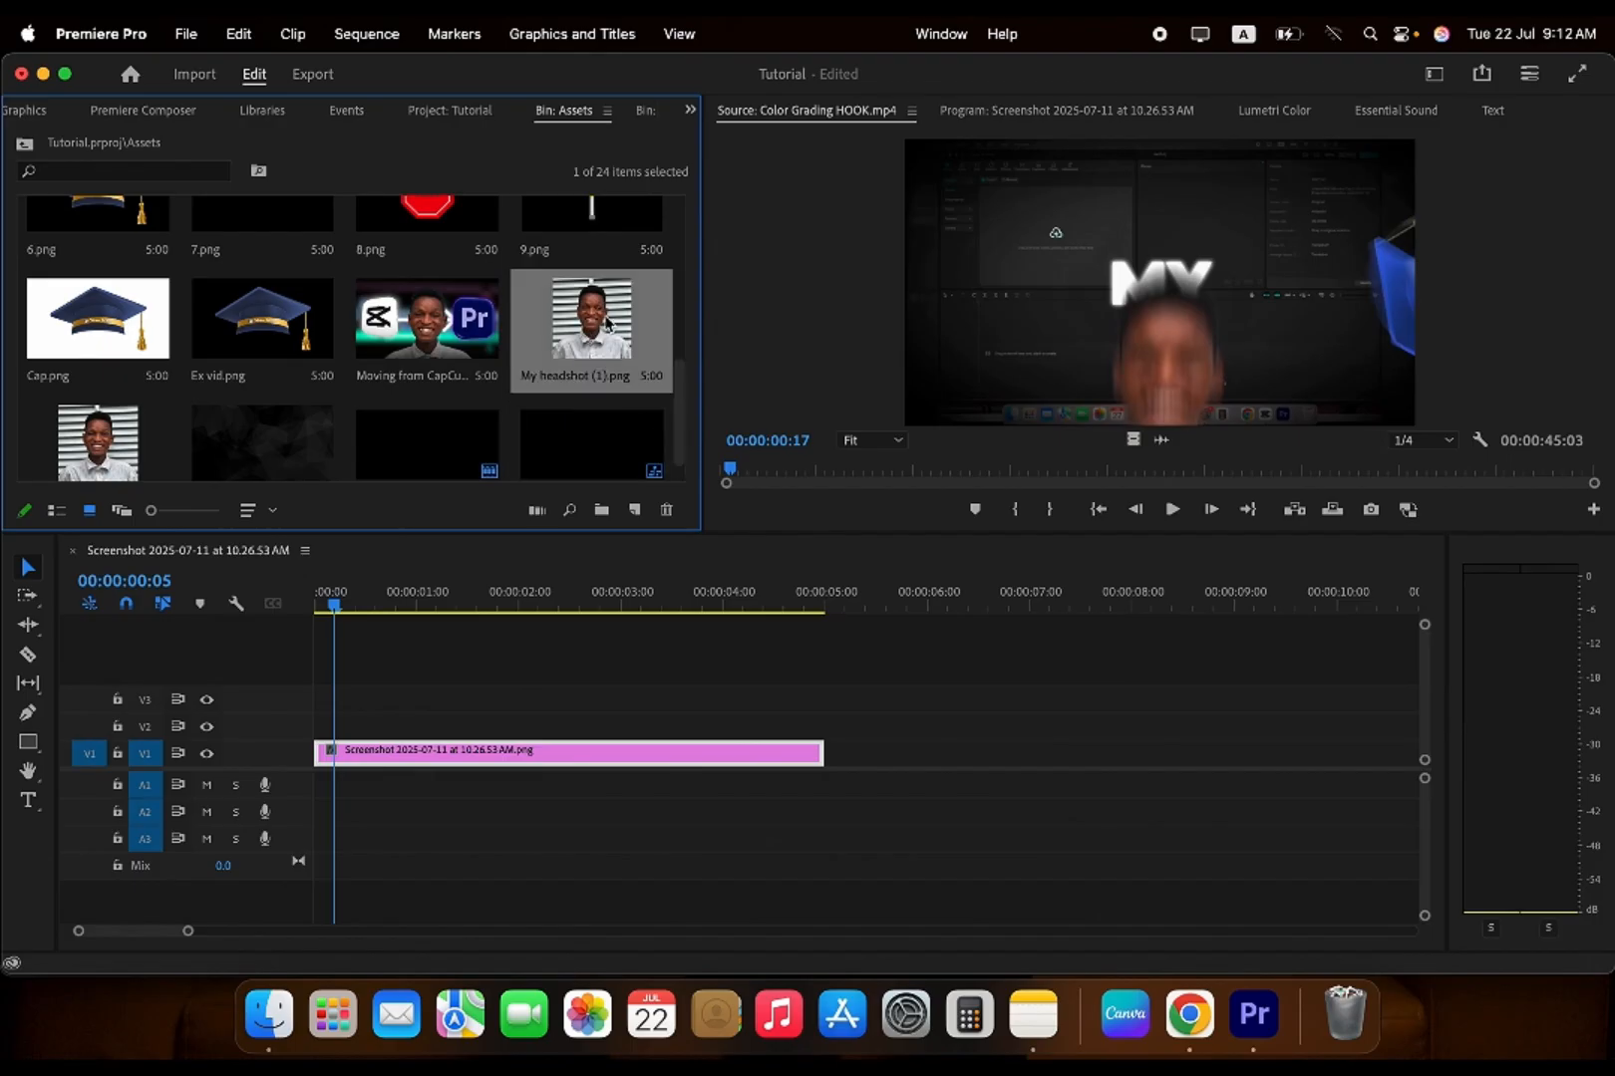
pyautogui.moveTo(606, 322); pyautogui.dragTo(348, 725)
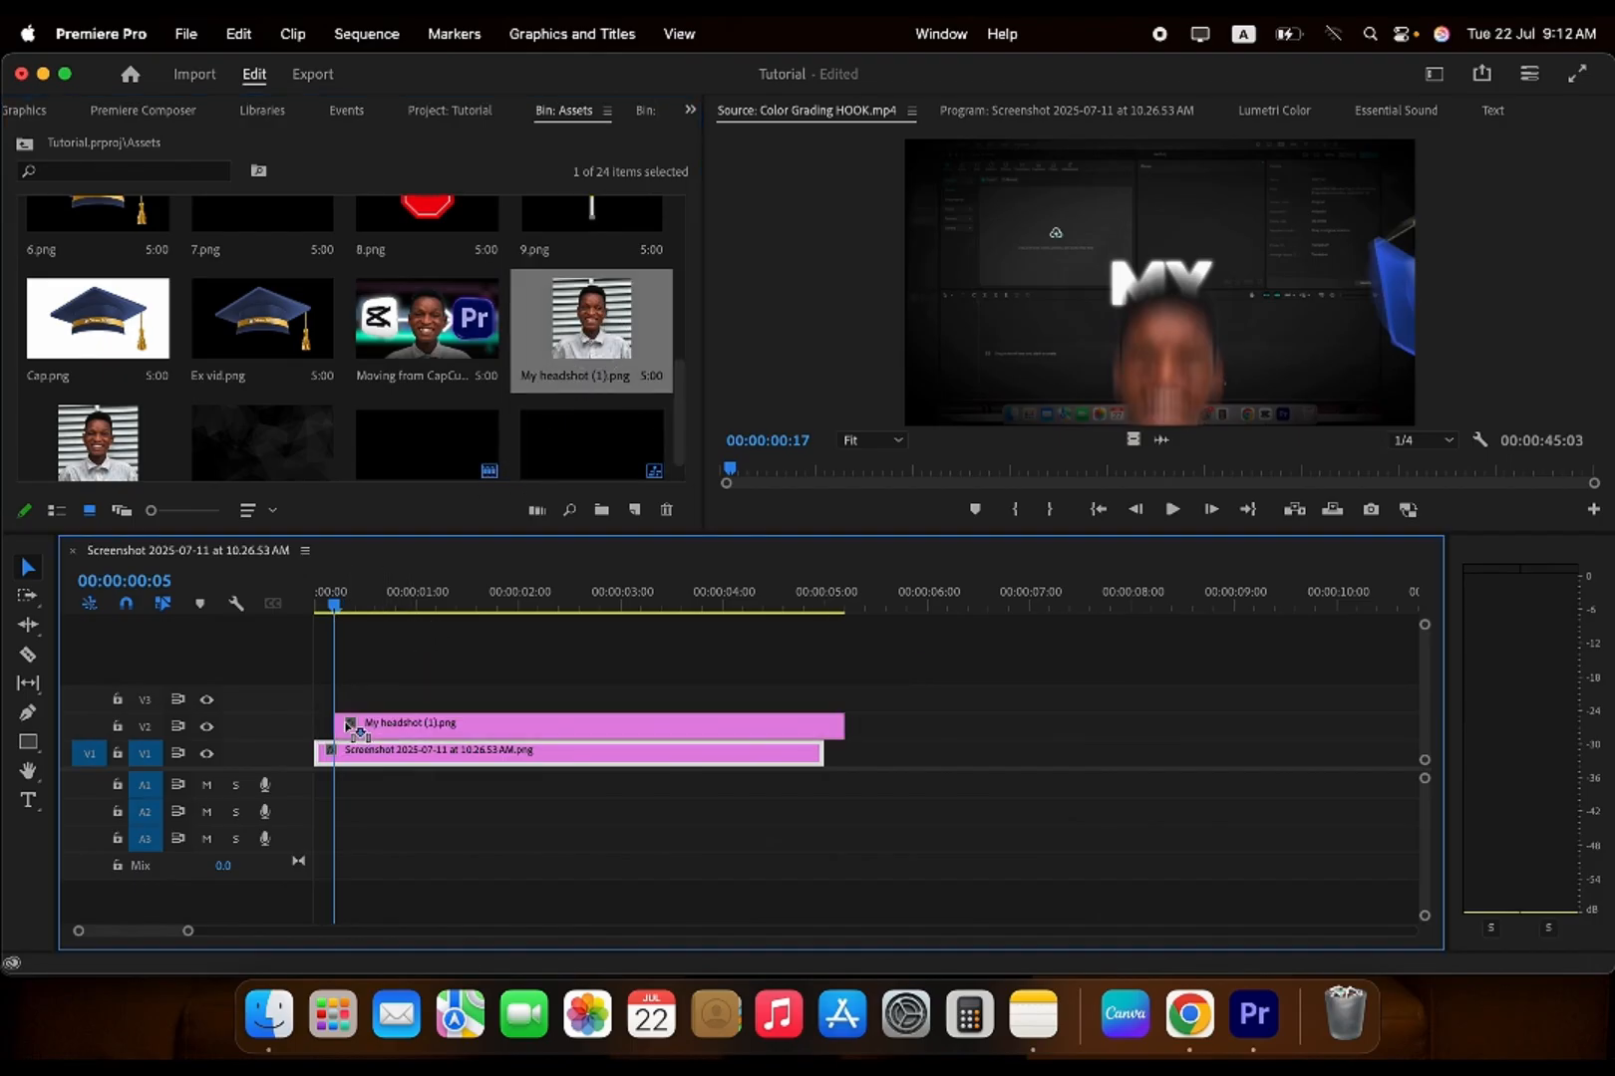
pyautogui.click(984, 115)
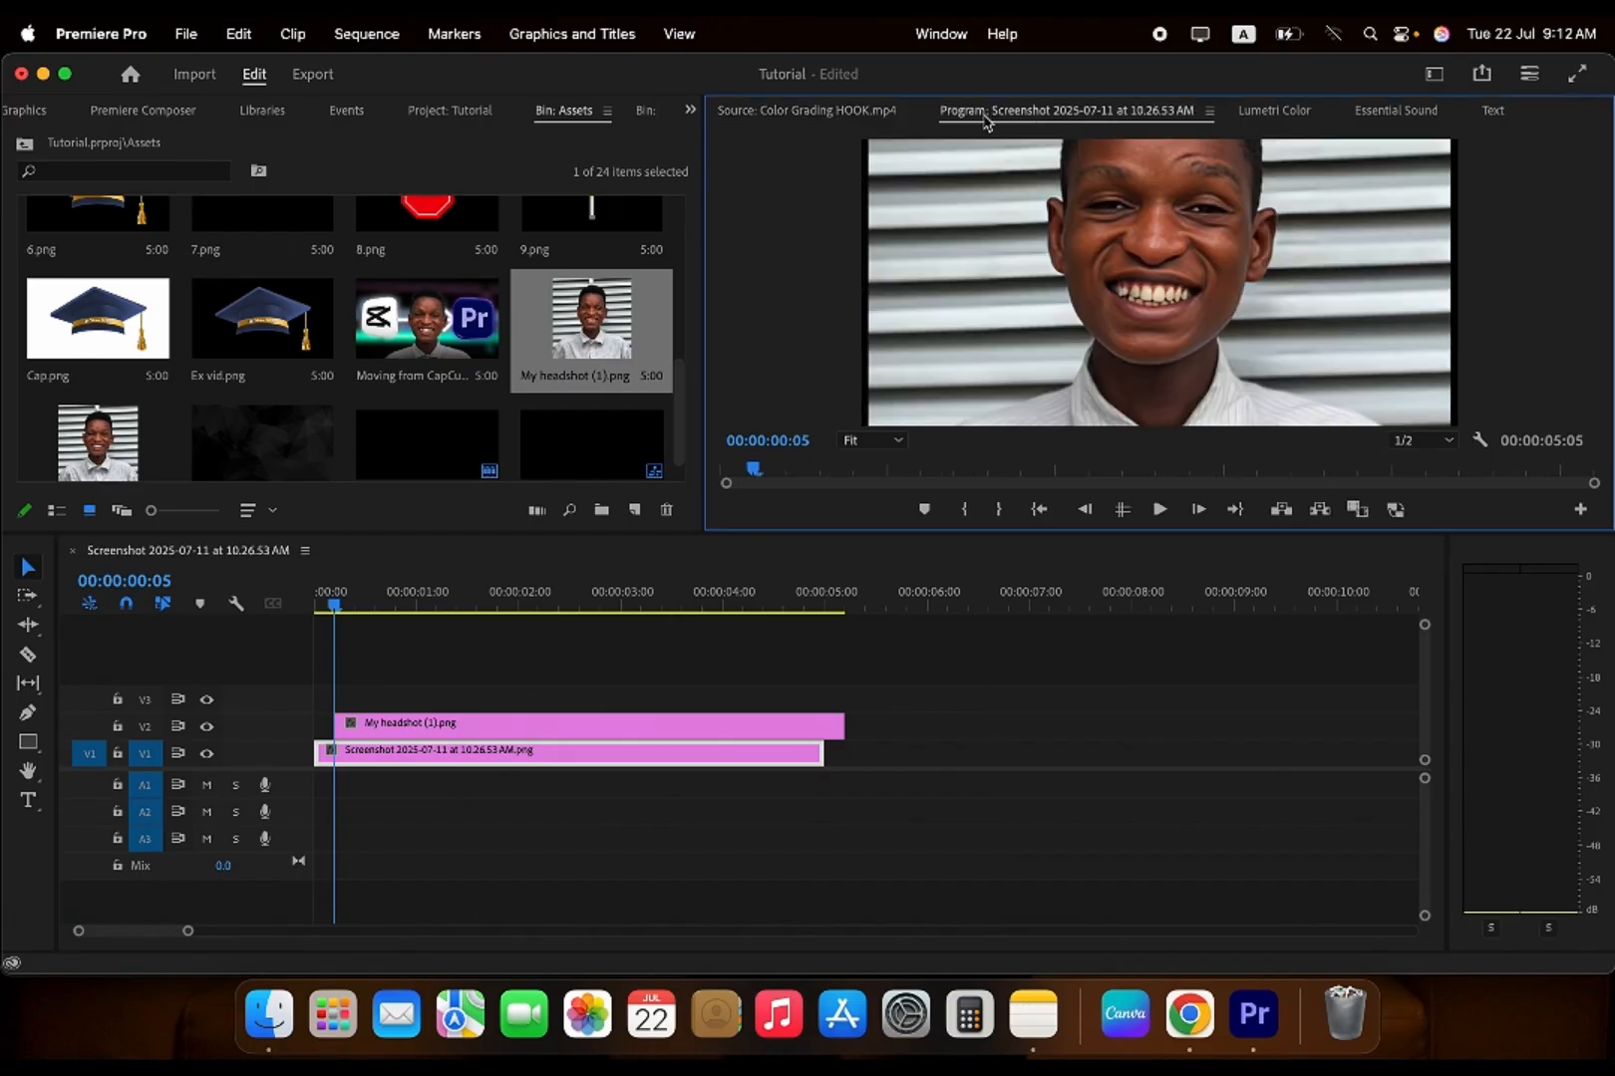
# - Select the headshot clip on V2 and move the playhead to 00:00:00:10
pyautogui.click(429, 721)
pyautogui.click(359, 605)
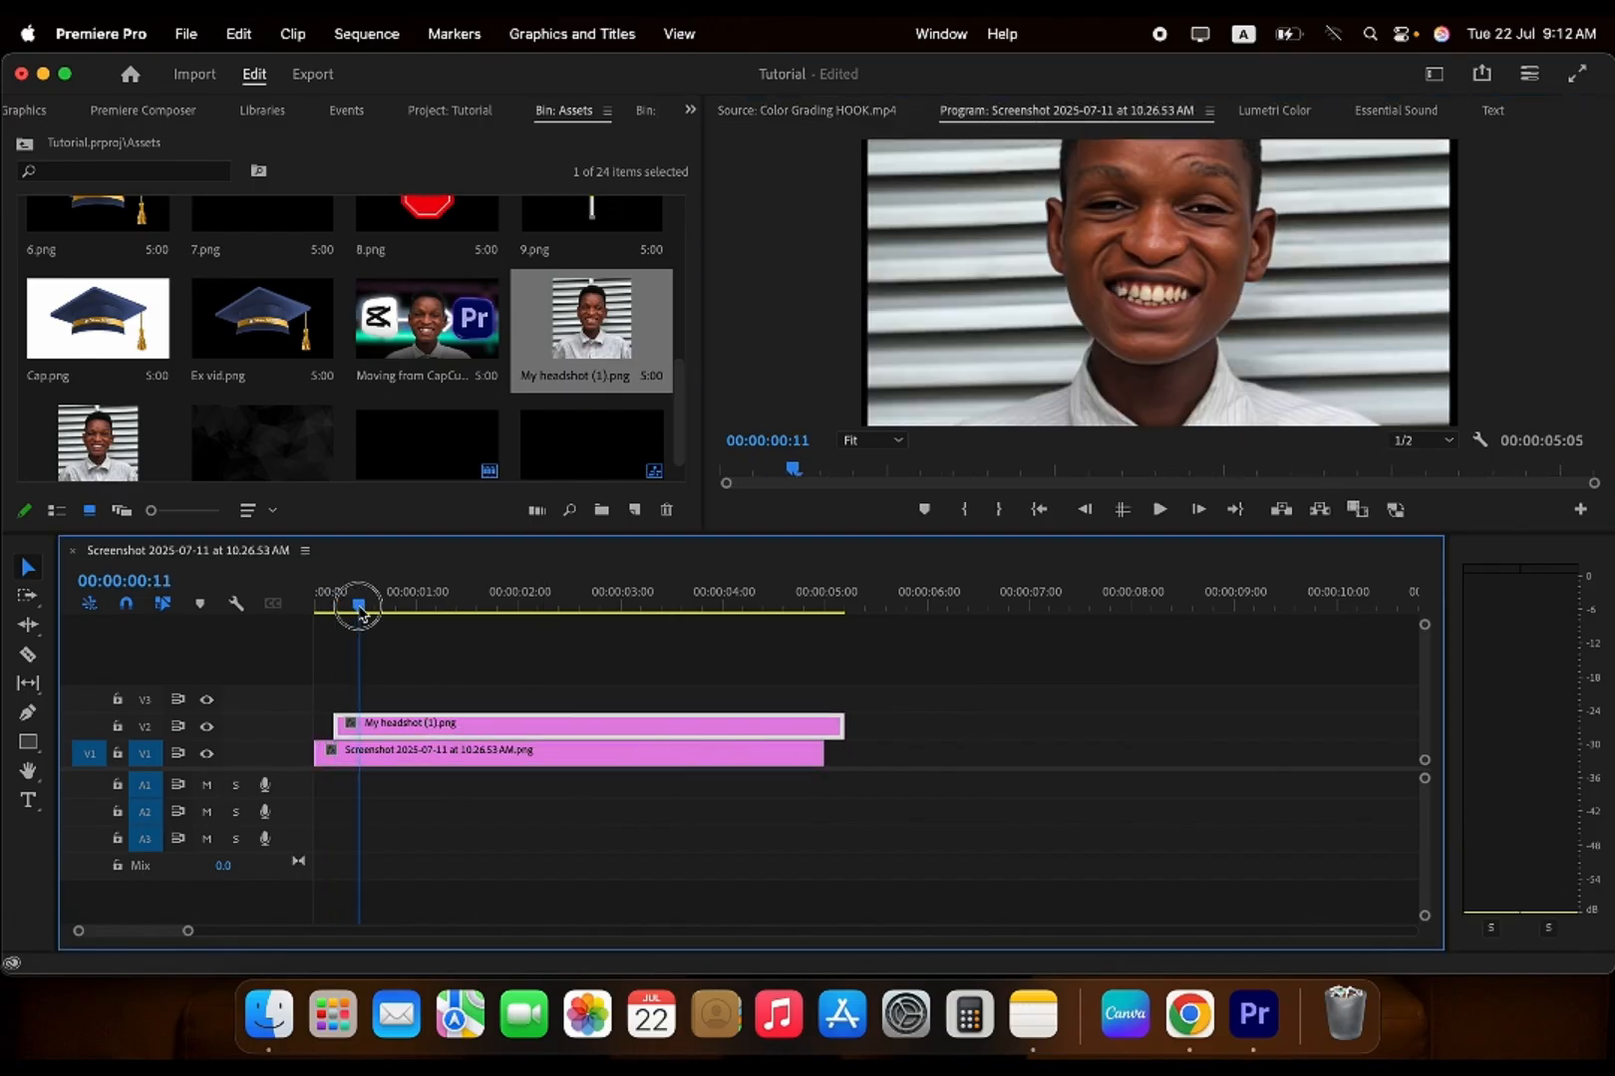
pyautogui.moveTo(359, 605); pyautogui.dragTo(354, 605)
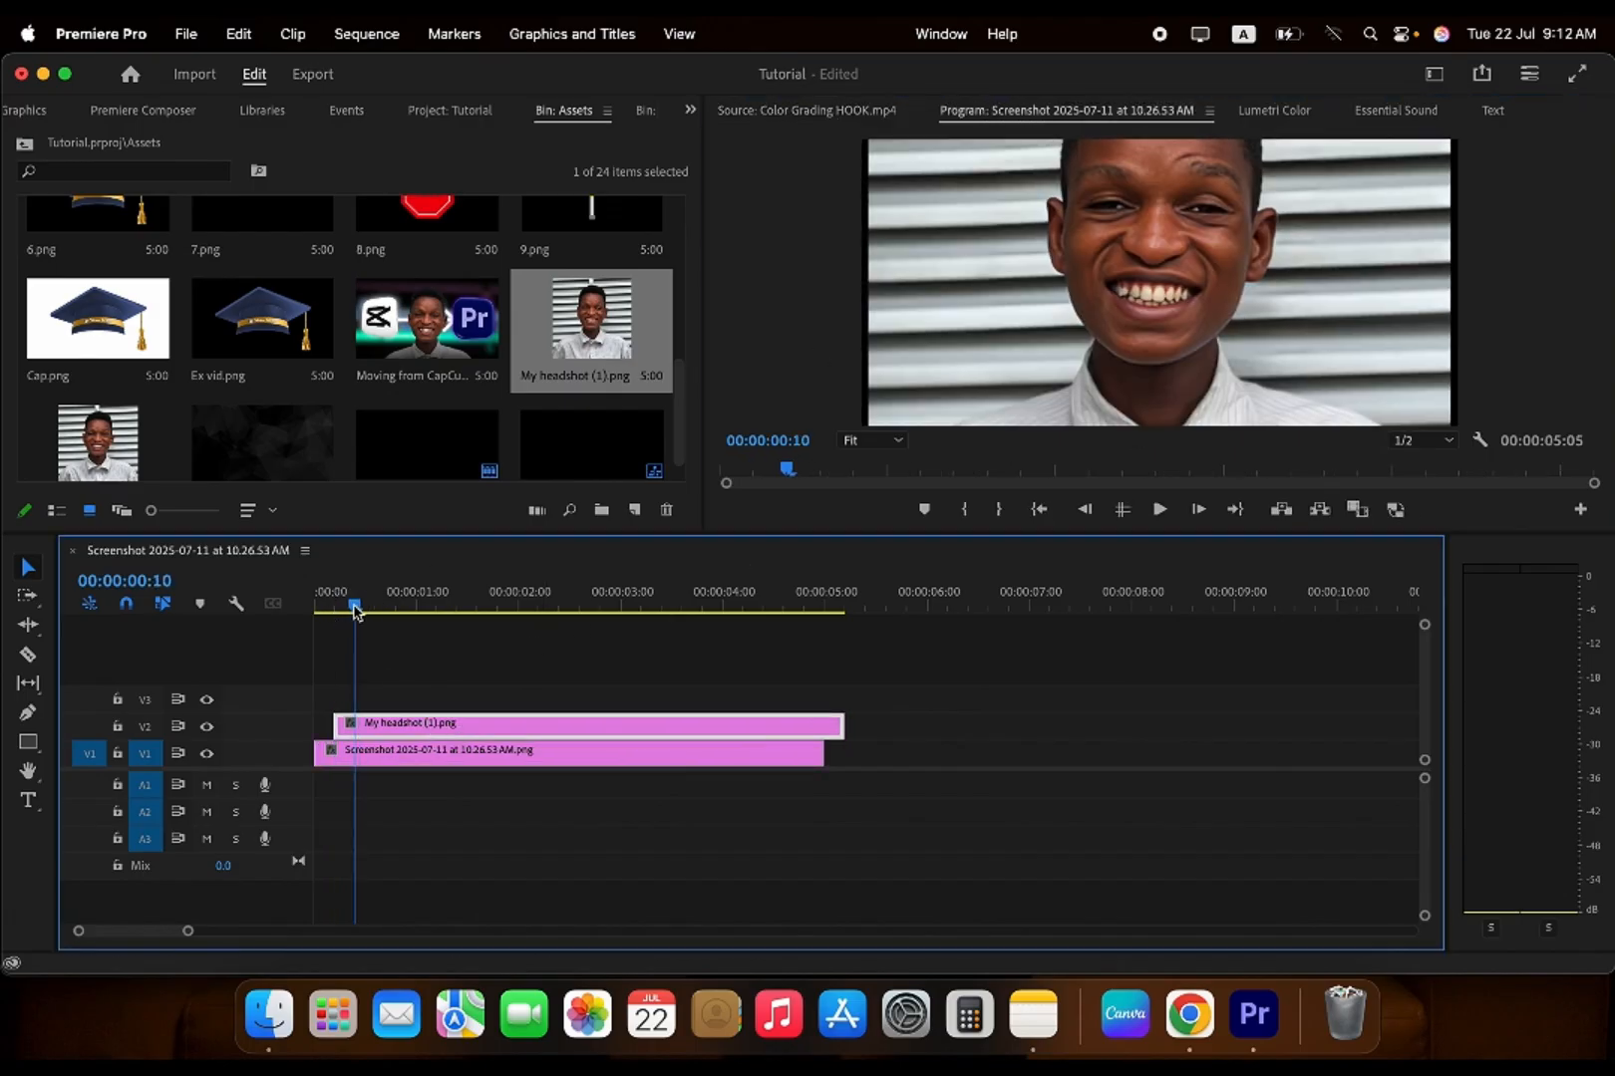
pyautogui.click(689, 108)
# - Switch to Notes and review the topic list under ANIMATION ON PREMIERE PRO, ending with the note minimized
pyautogui.press('super+Tab')
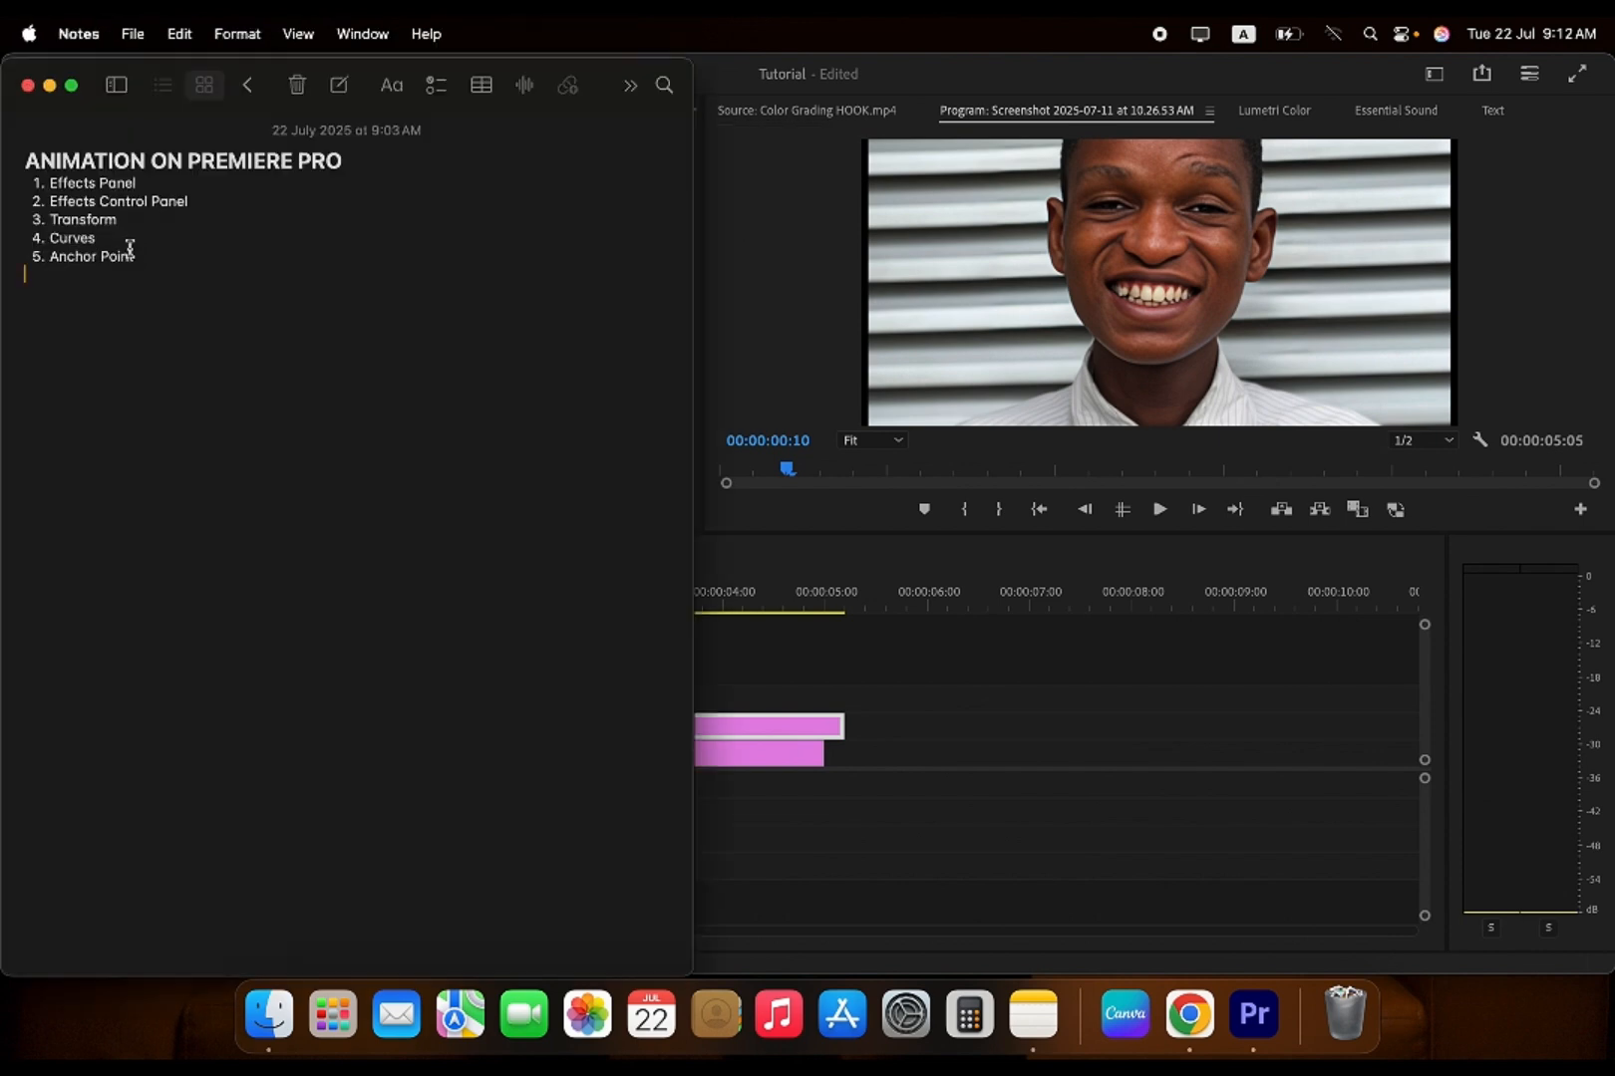
pyautogui.moveTo(139, 257); pyautogui.dragTo(36, 187)
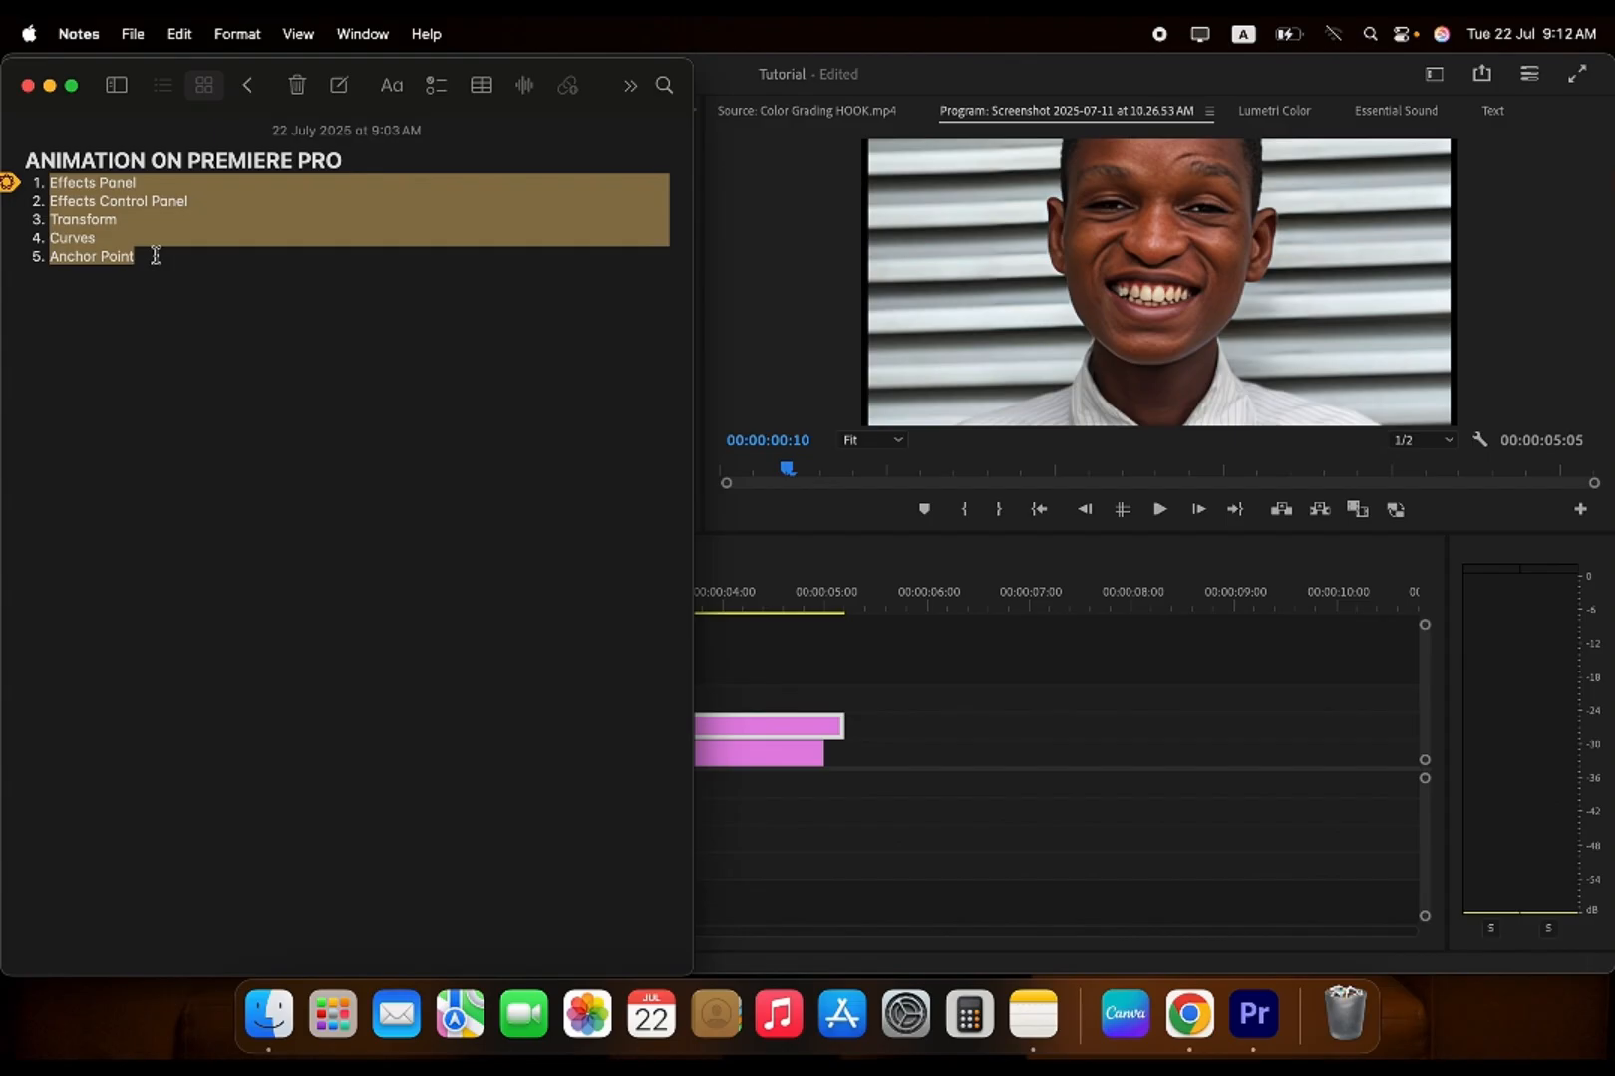
pyautogui.click(107, 184)
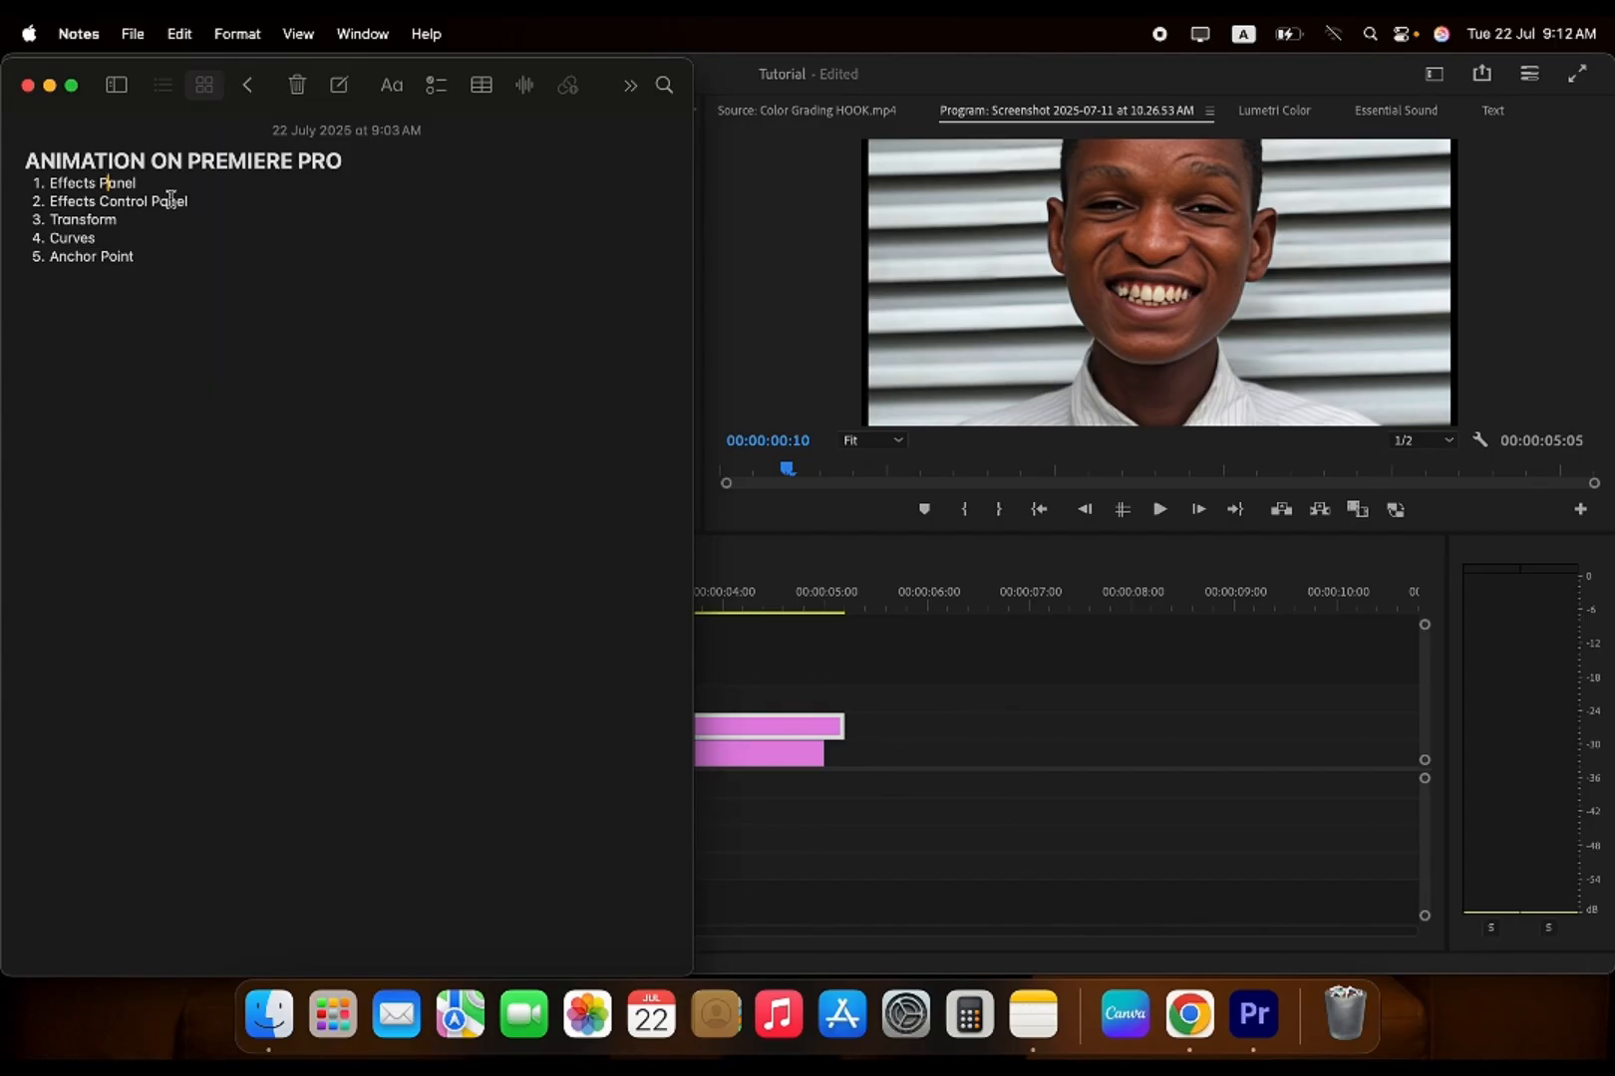
pyautogui.click(205, 202)
pyautogui.click(49, 85)
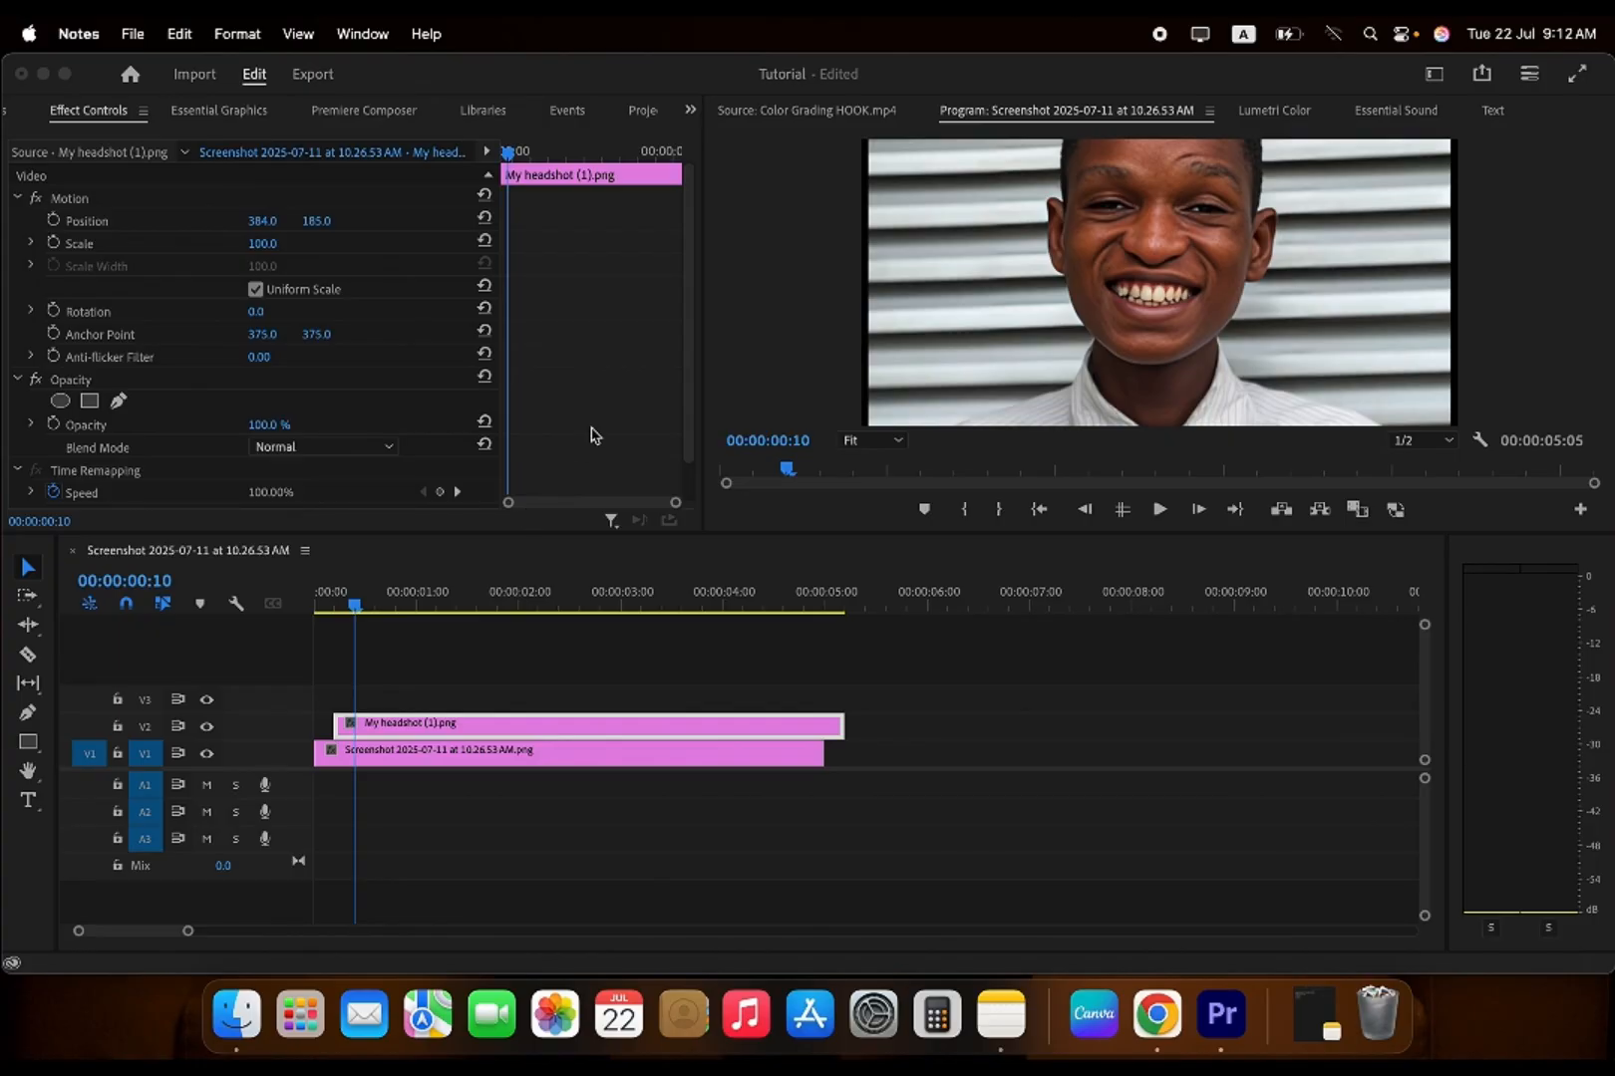
# - Set the headshot clip's Motion scale to 38 and its vertical position to 234
pyautogui.click(20, 385)
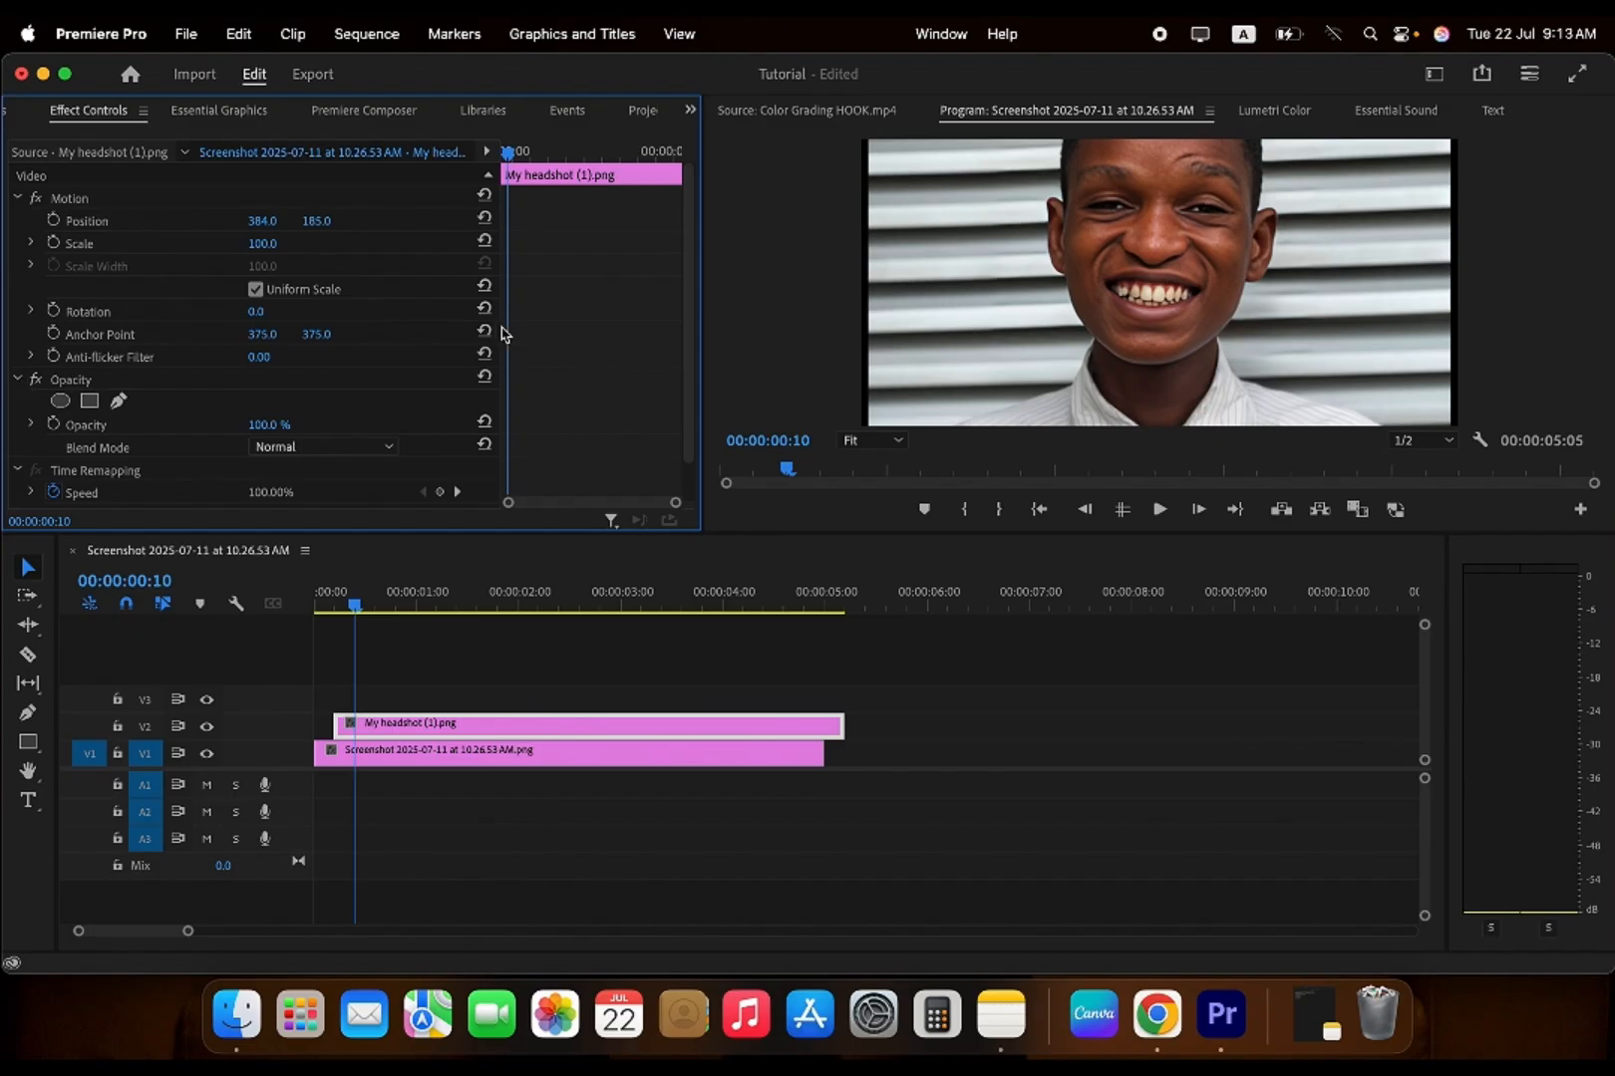
pyautogui.click(19, 199)
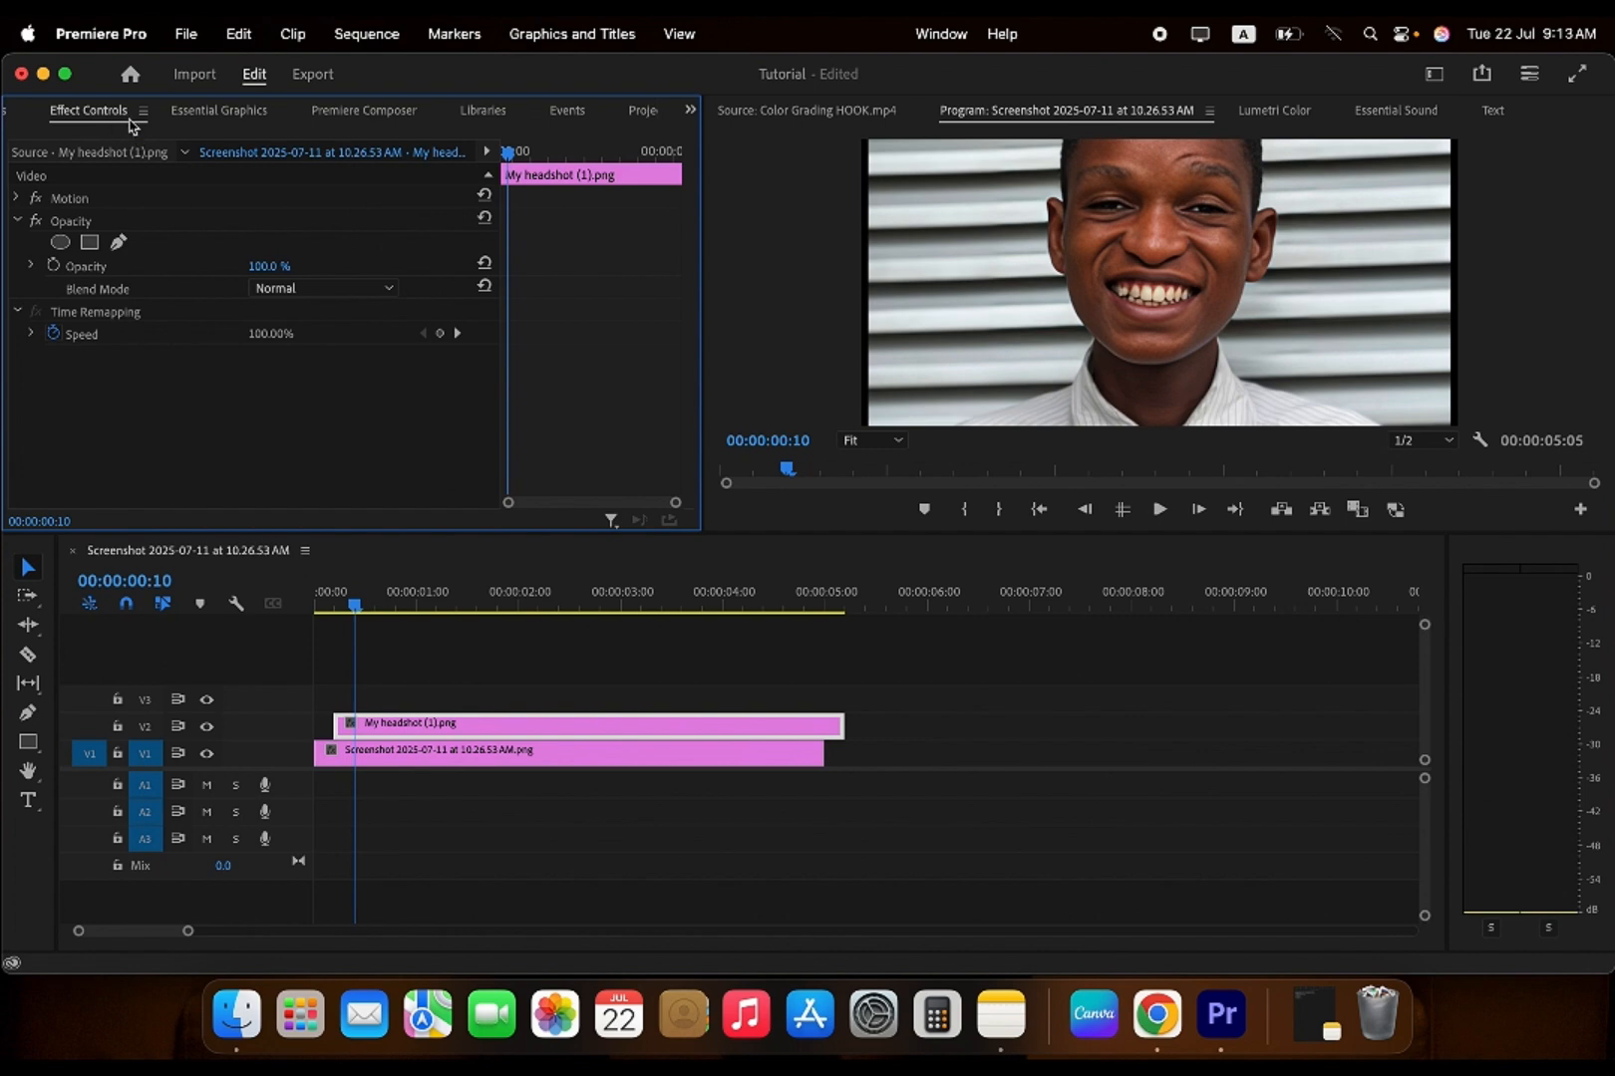
pyautogui.click(17, 198)
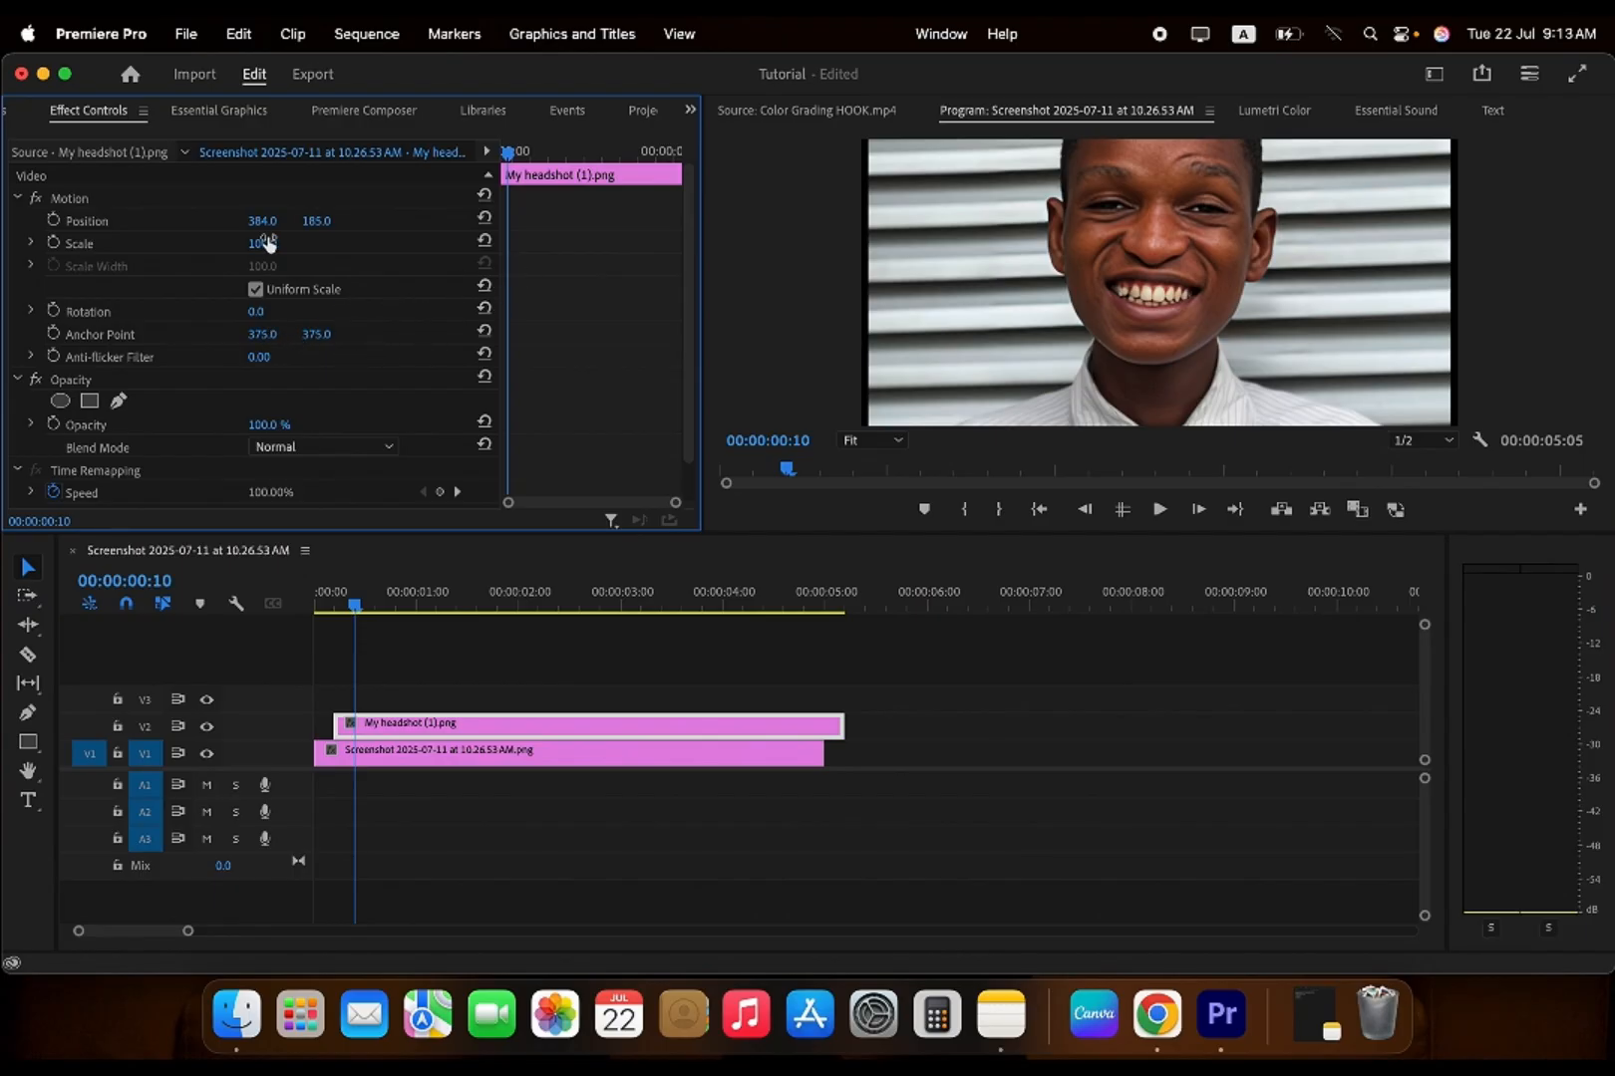
pyautogui.moveTo(263, 243); pyautogui.dragTo(206, 243)
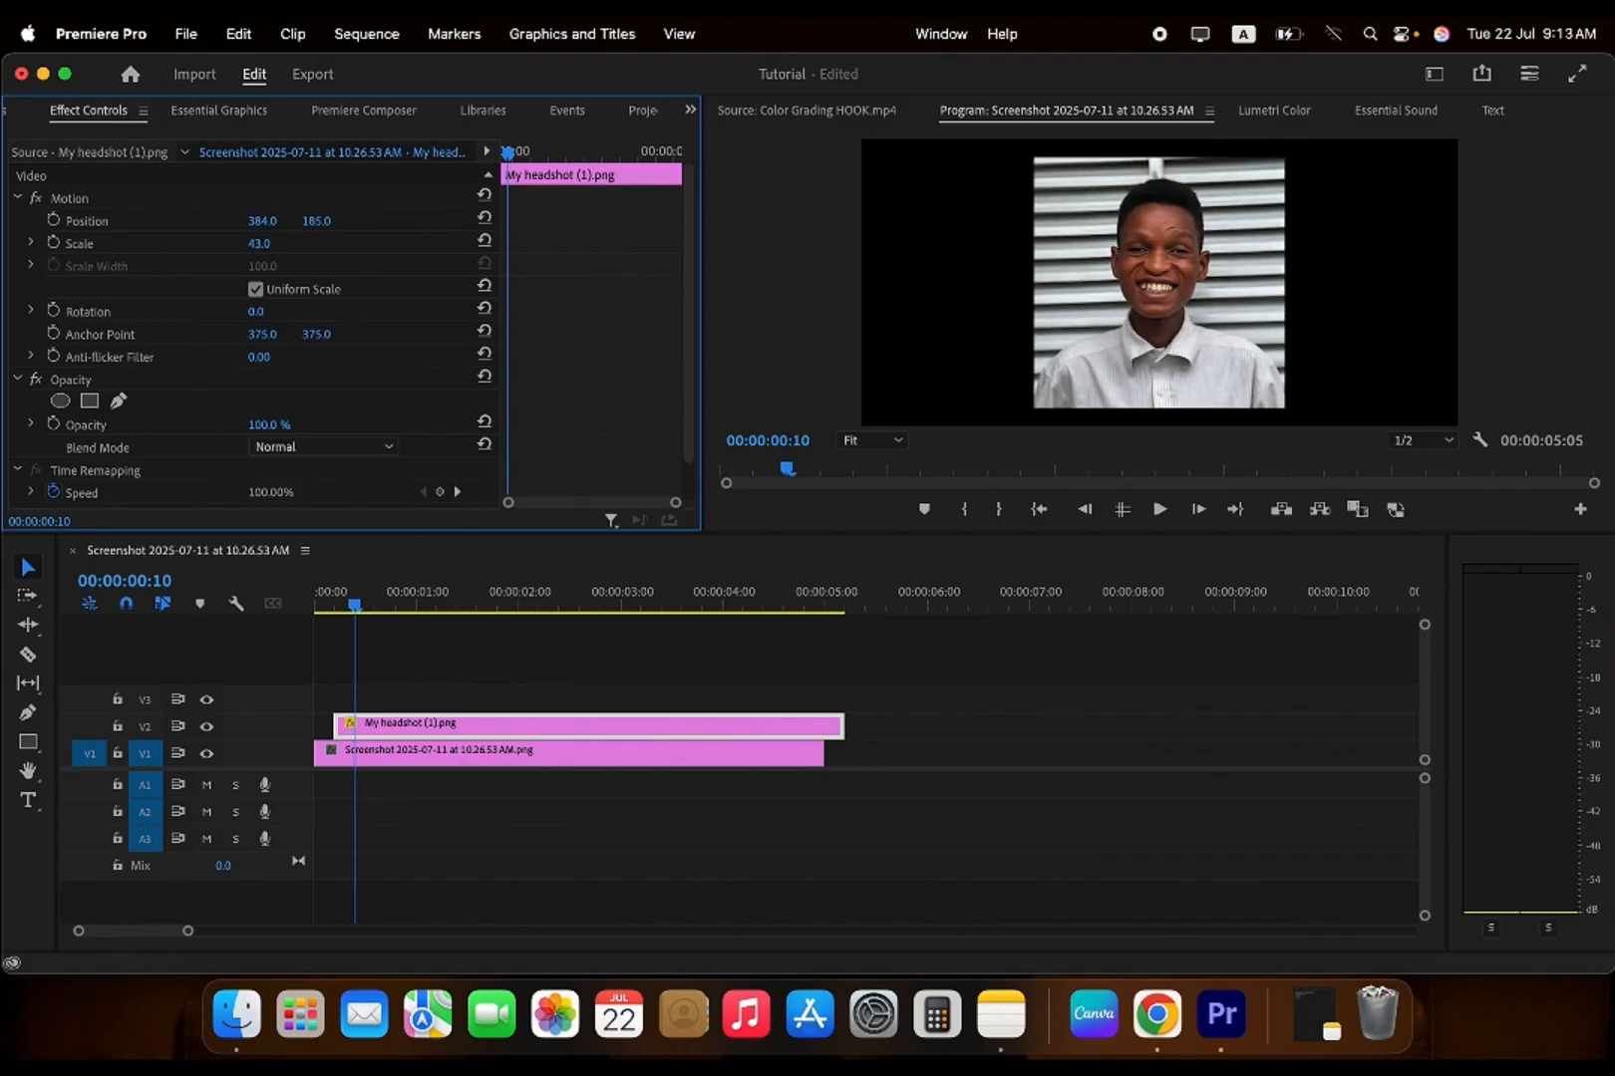
pyautogui.moveTo(309, 220)
pyautogui.mouseDown()
pyautogui.moveTo(272, 241)
pyautogui.moveTo(325, 221)
pyautogui.mouseUp()
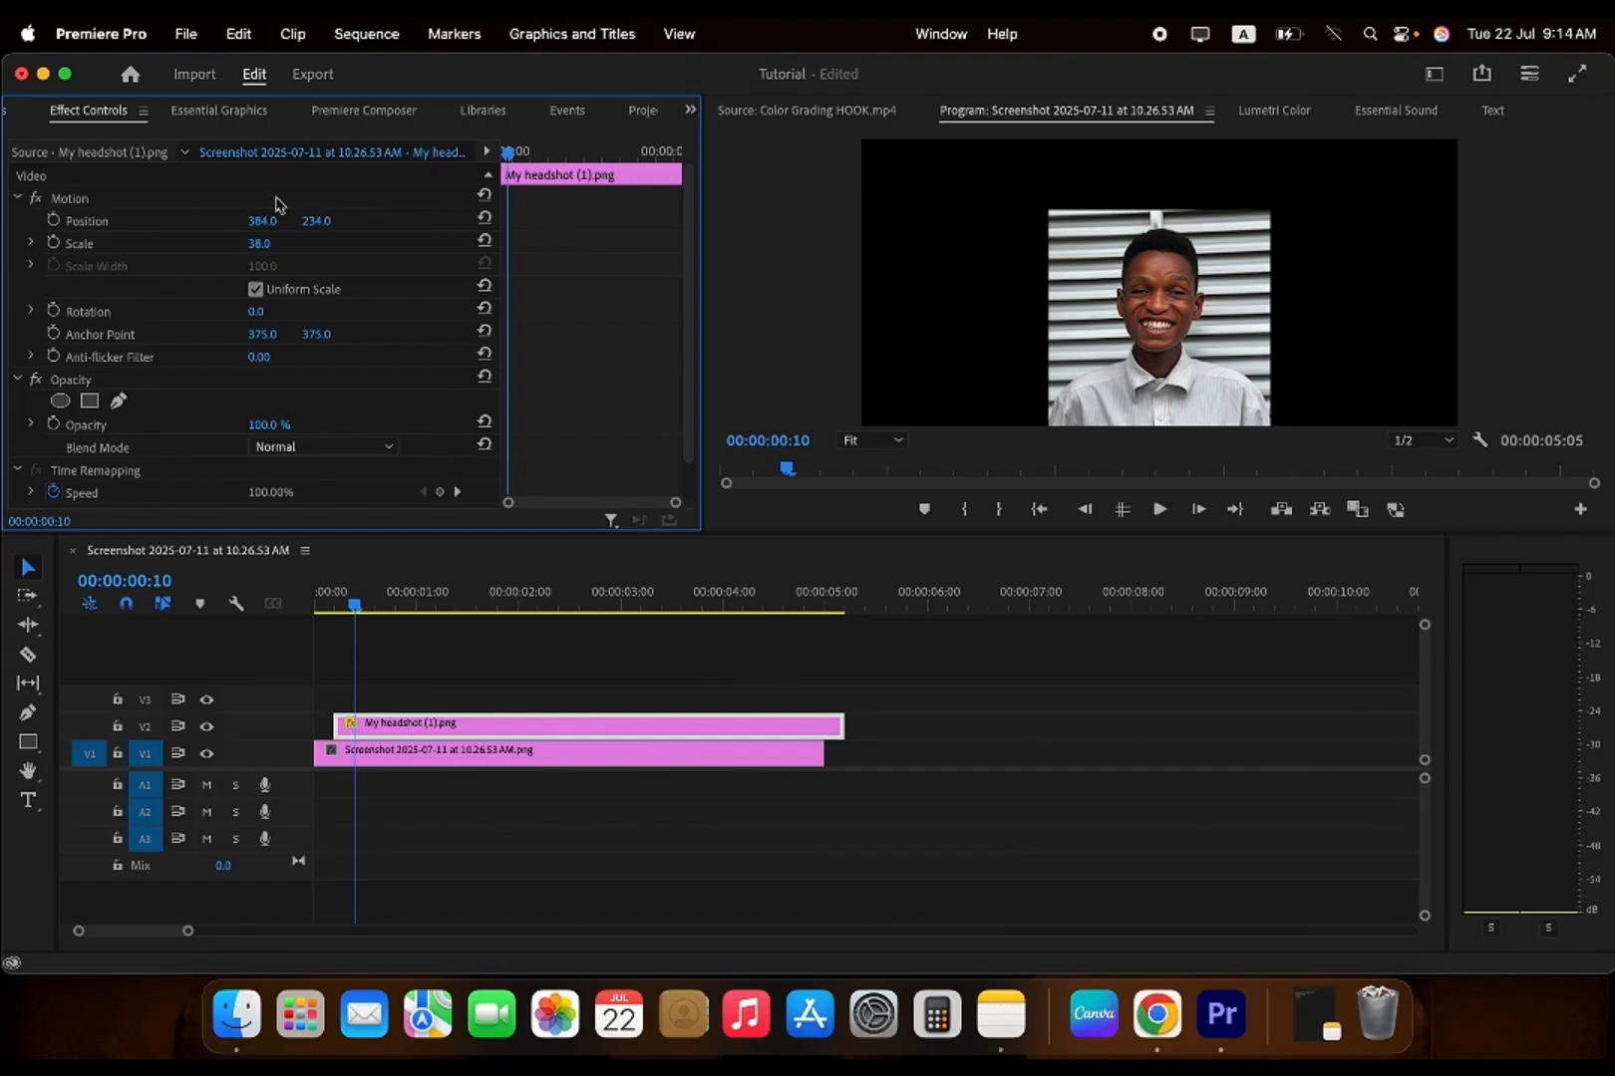
pyautogui.click(15, 113)
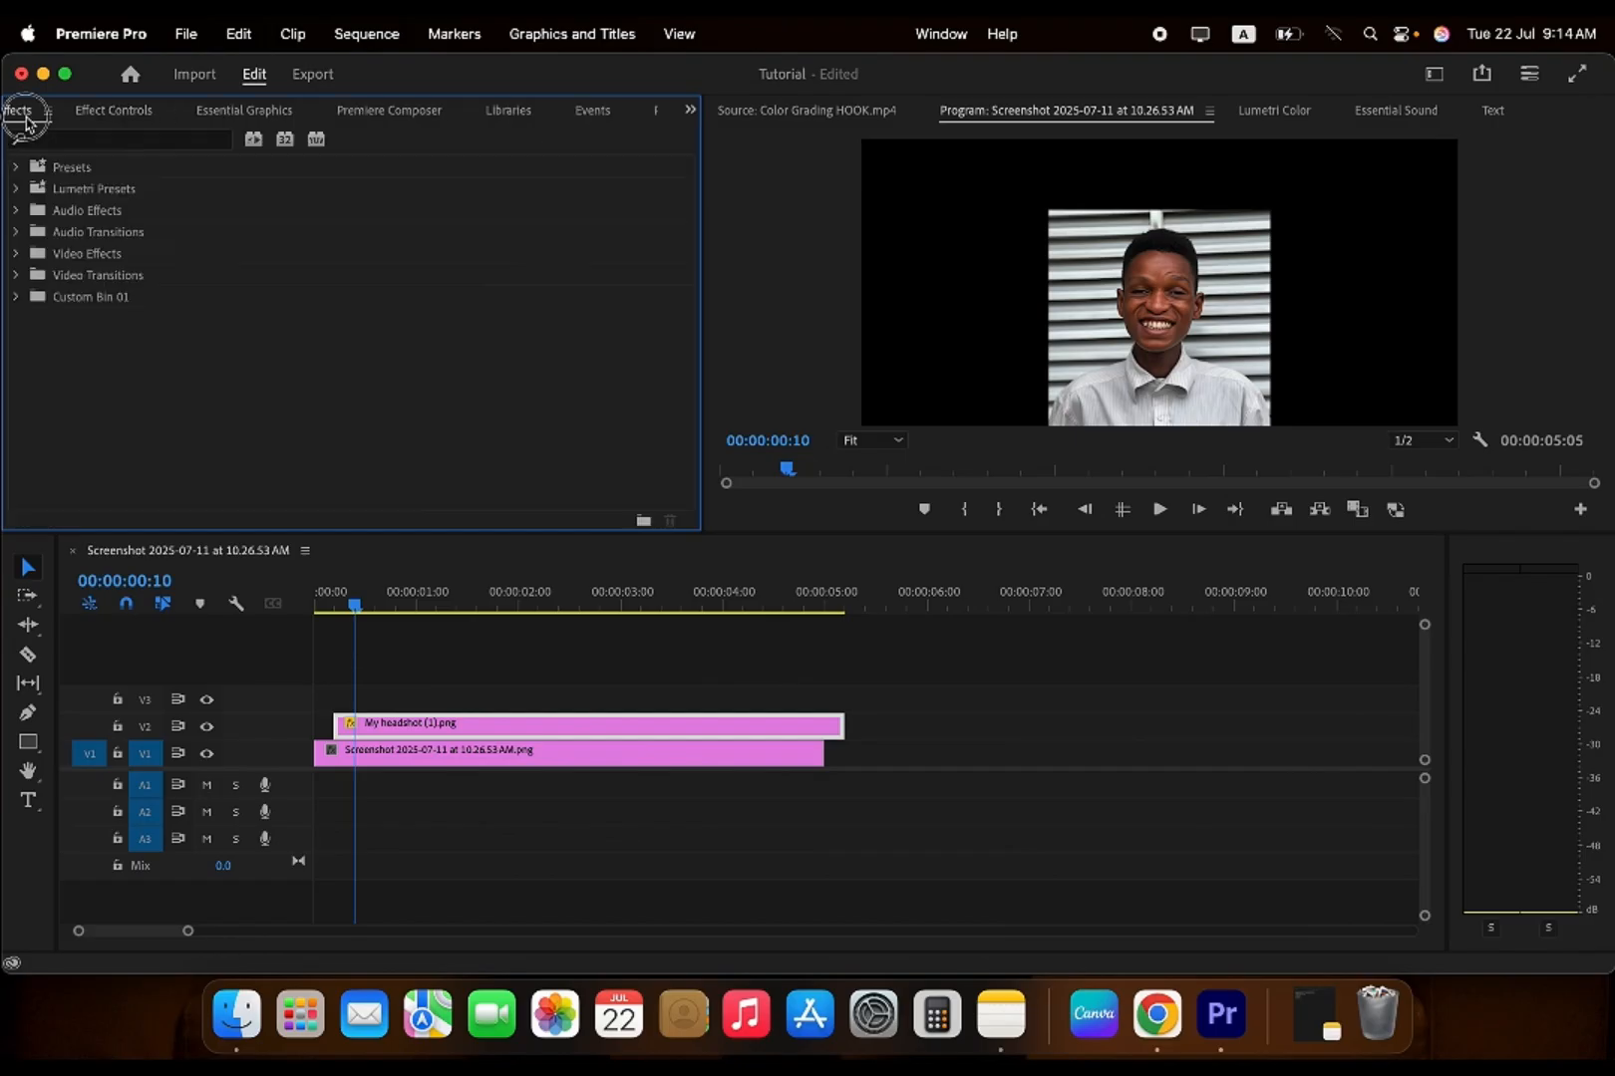
pyautogui.click(85, 140)
pyautogui.click(168, 110)
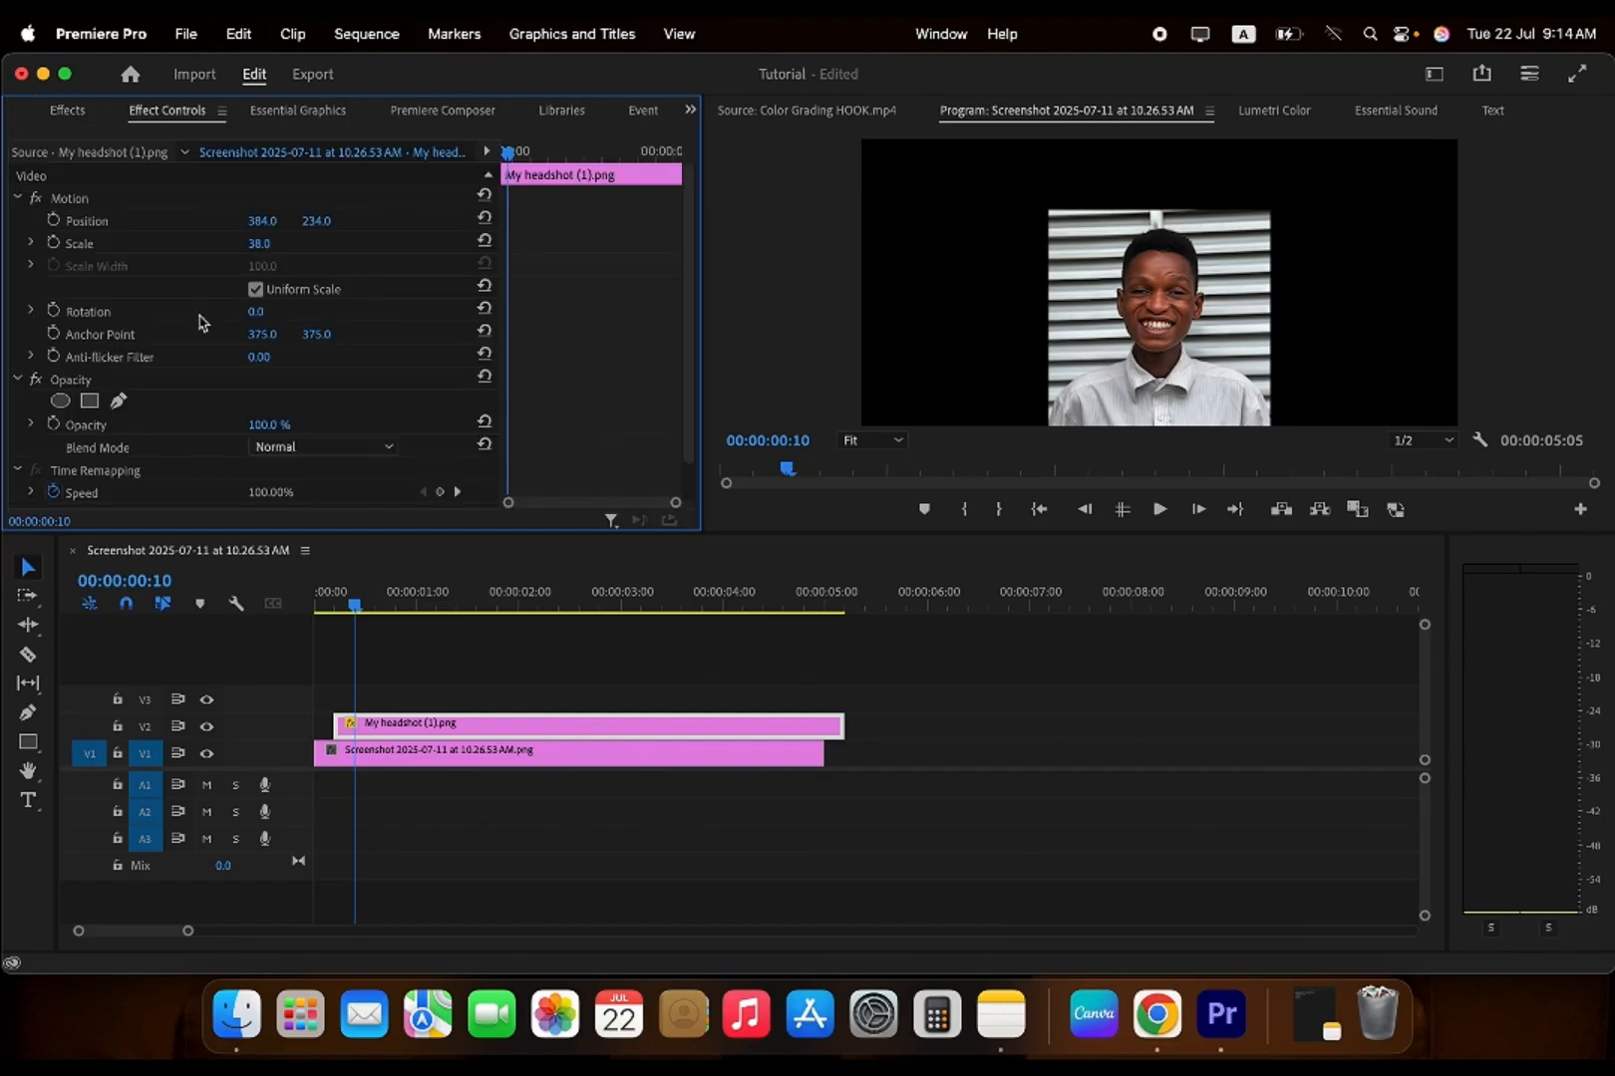
# - Start a free-draw opacity mask on the headshot clip and trace the shoulder on the image's left side up to the collar
pyautogui.click(119, 401)
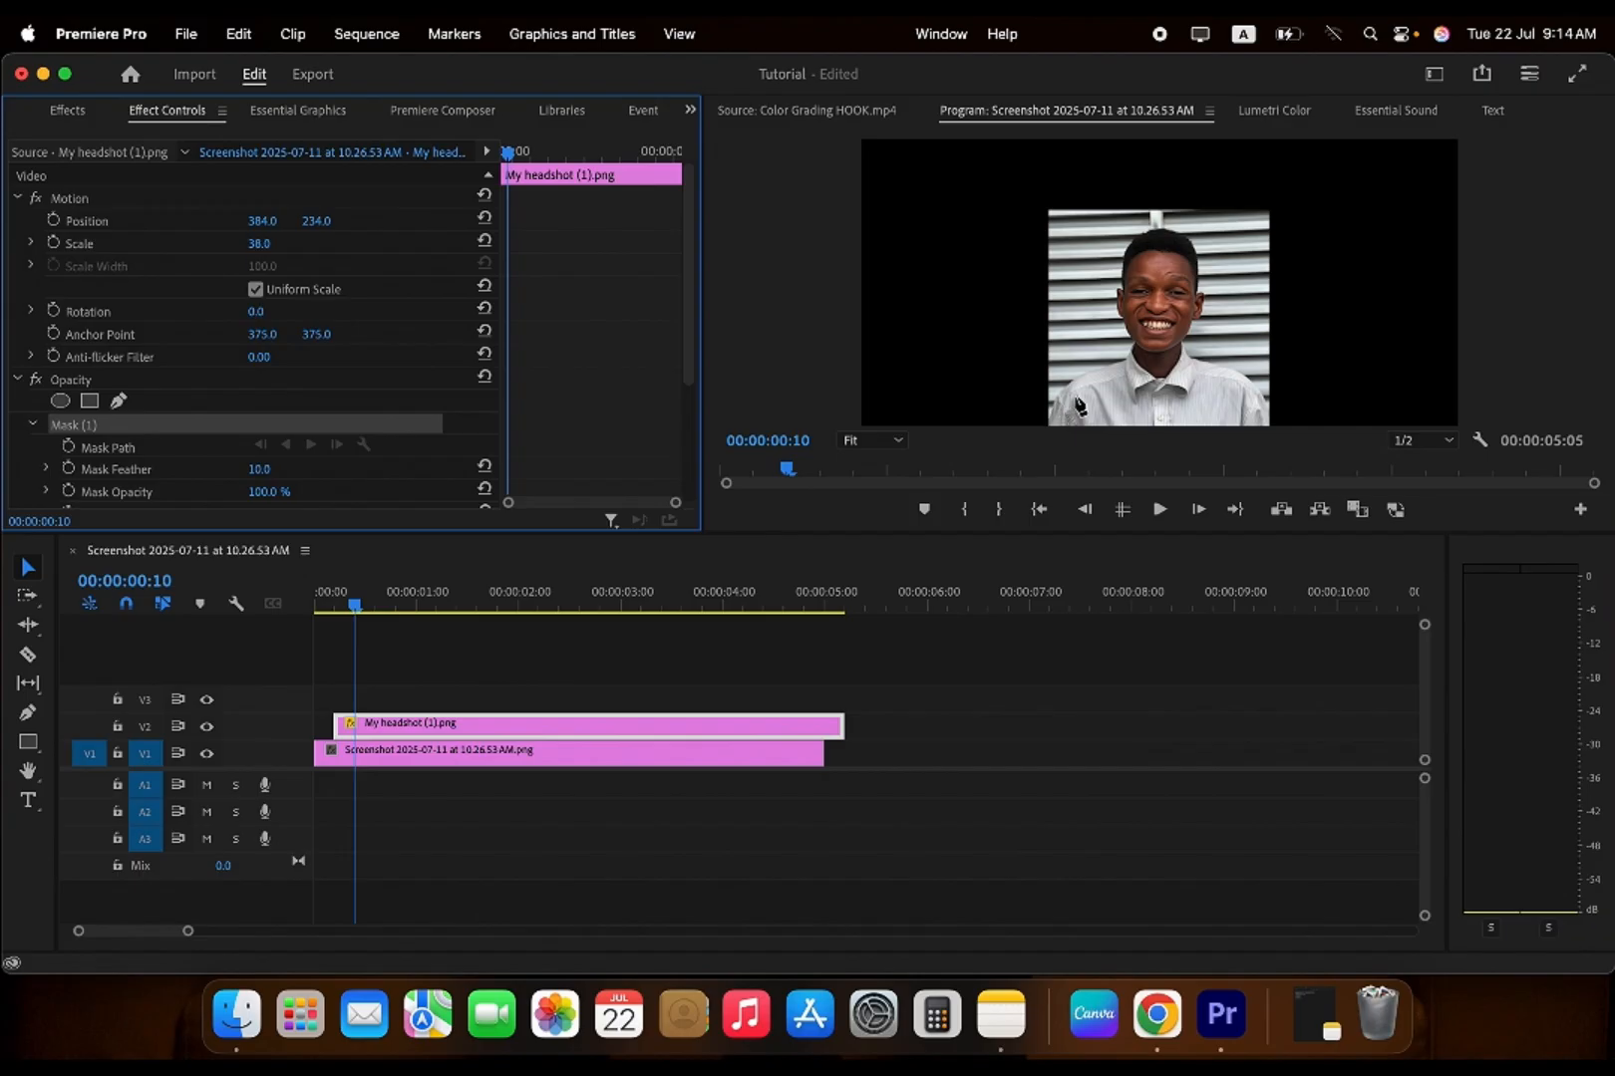
pyautogui.scroll(4, 1076, 403)
pyautogui.moveTo(1594, 276); pyautogui.dragTo(1592, 345)
pyautogui.moveTo(1206, 420); pyautogui.dragTo(1123, 418)
pyautogui.scroll(-1, 1128, 418)
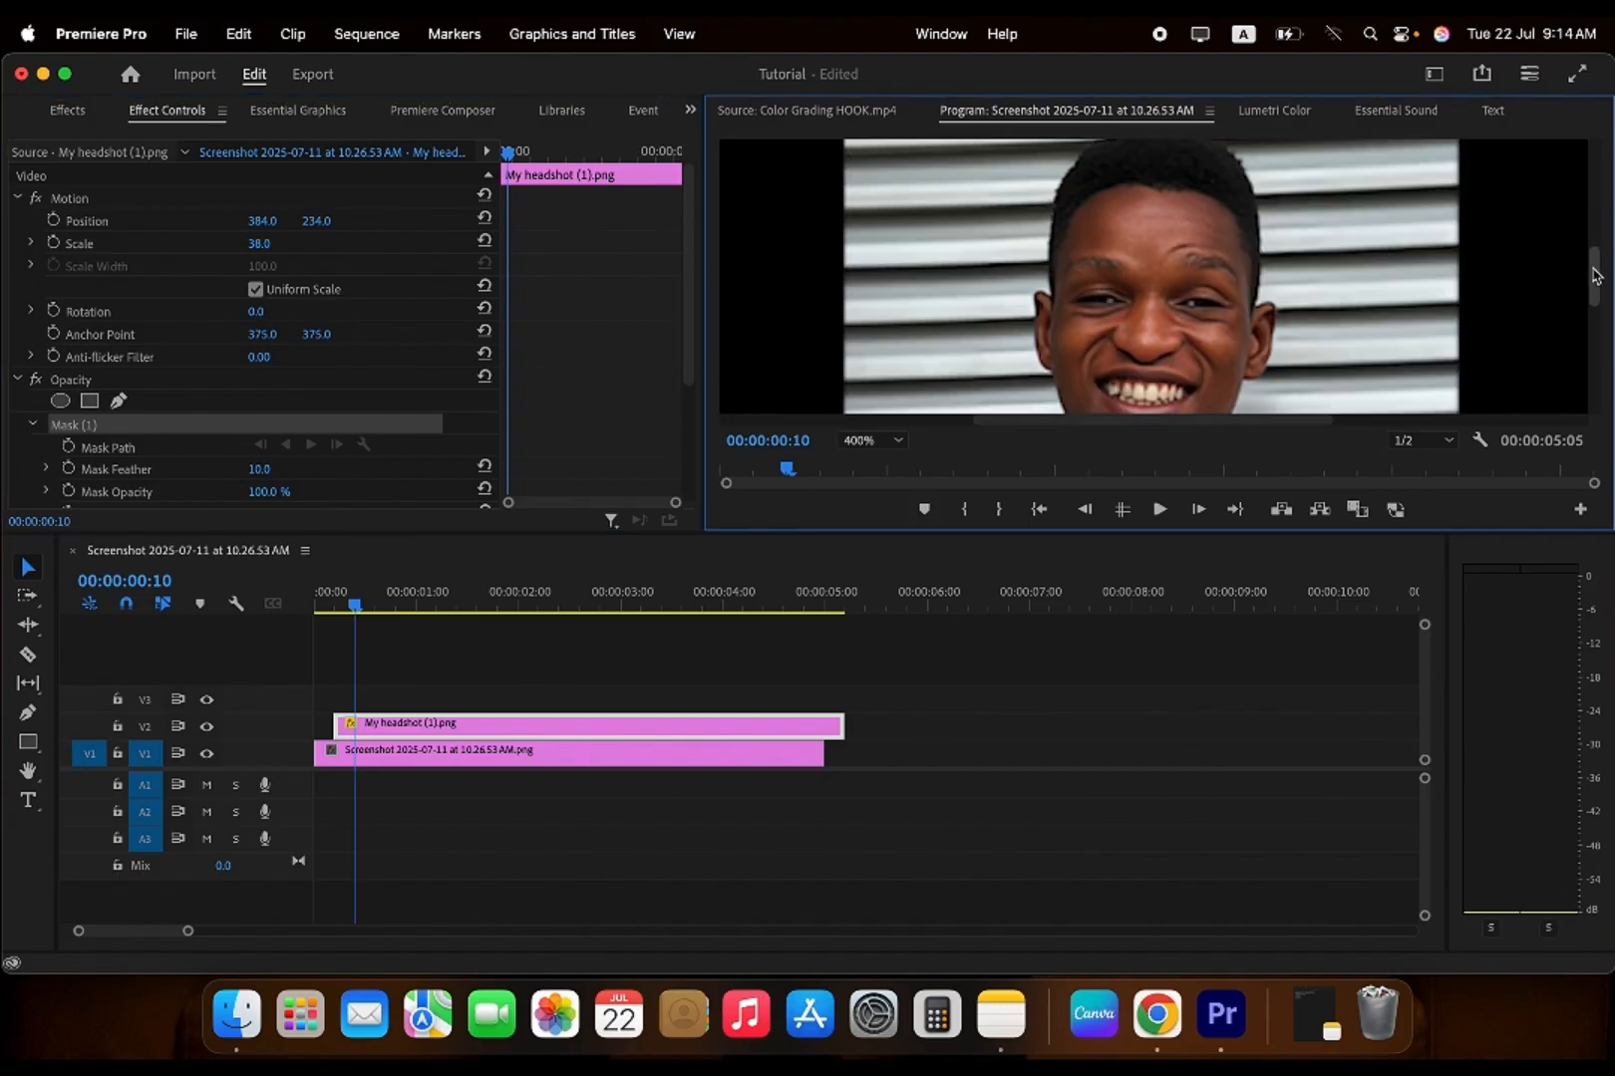
pyautogui.moveTo(1594, 277); pyautogui.dragTo(1593, 351)
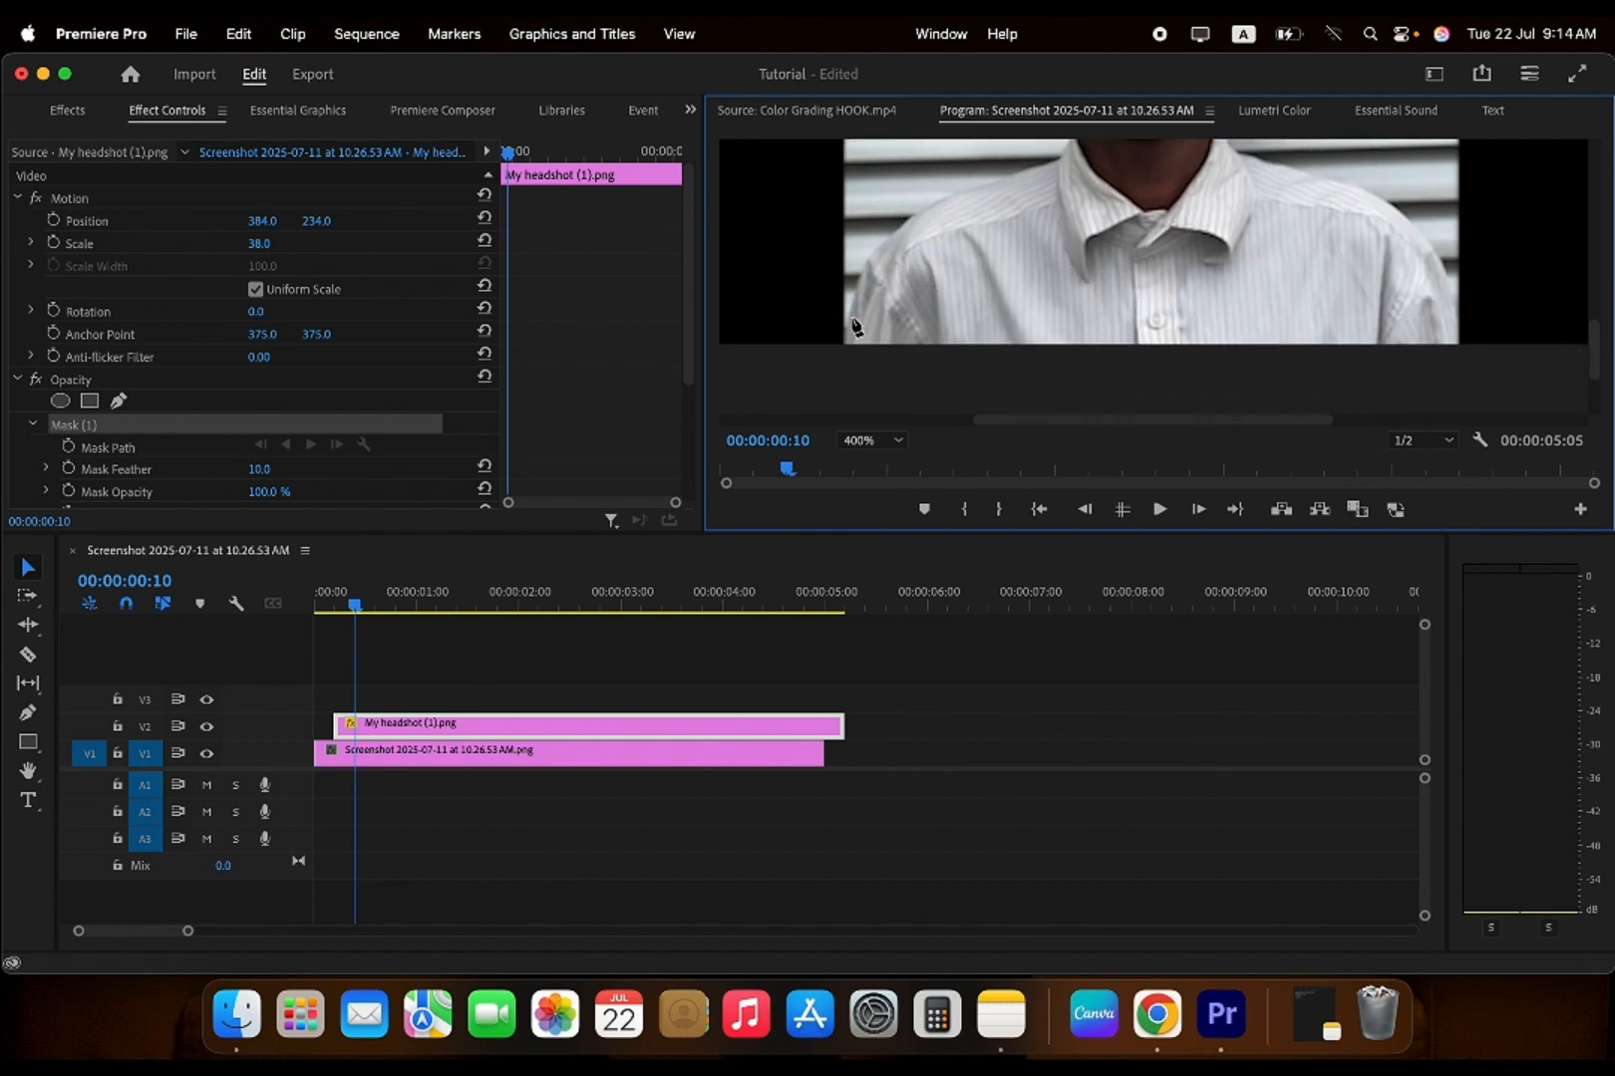
pyautogui.click(861, 257)
pyautogui.click(902, 216)
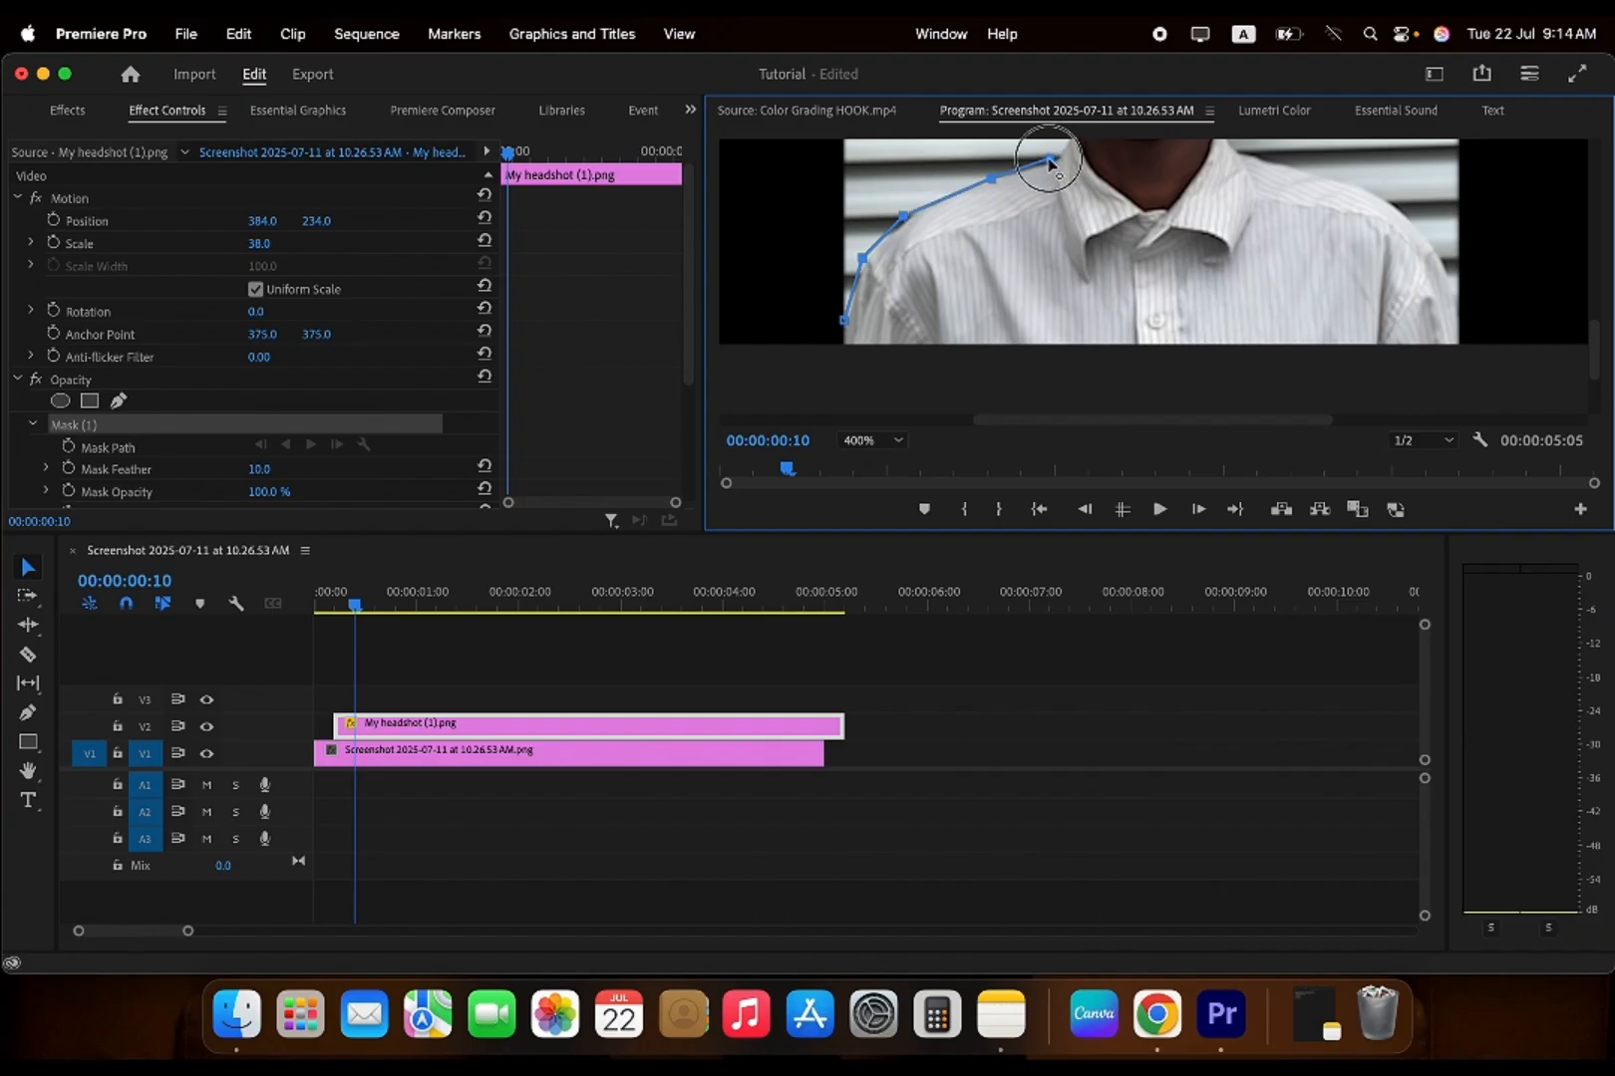
# - Continue the mask path from the collar up along the neck, jaw and ear on the image's left side
pyautogui.scroll(5, 1076, 175)
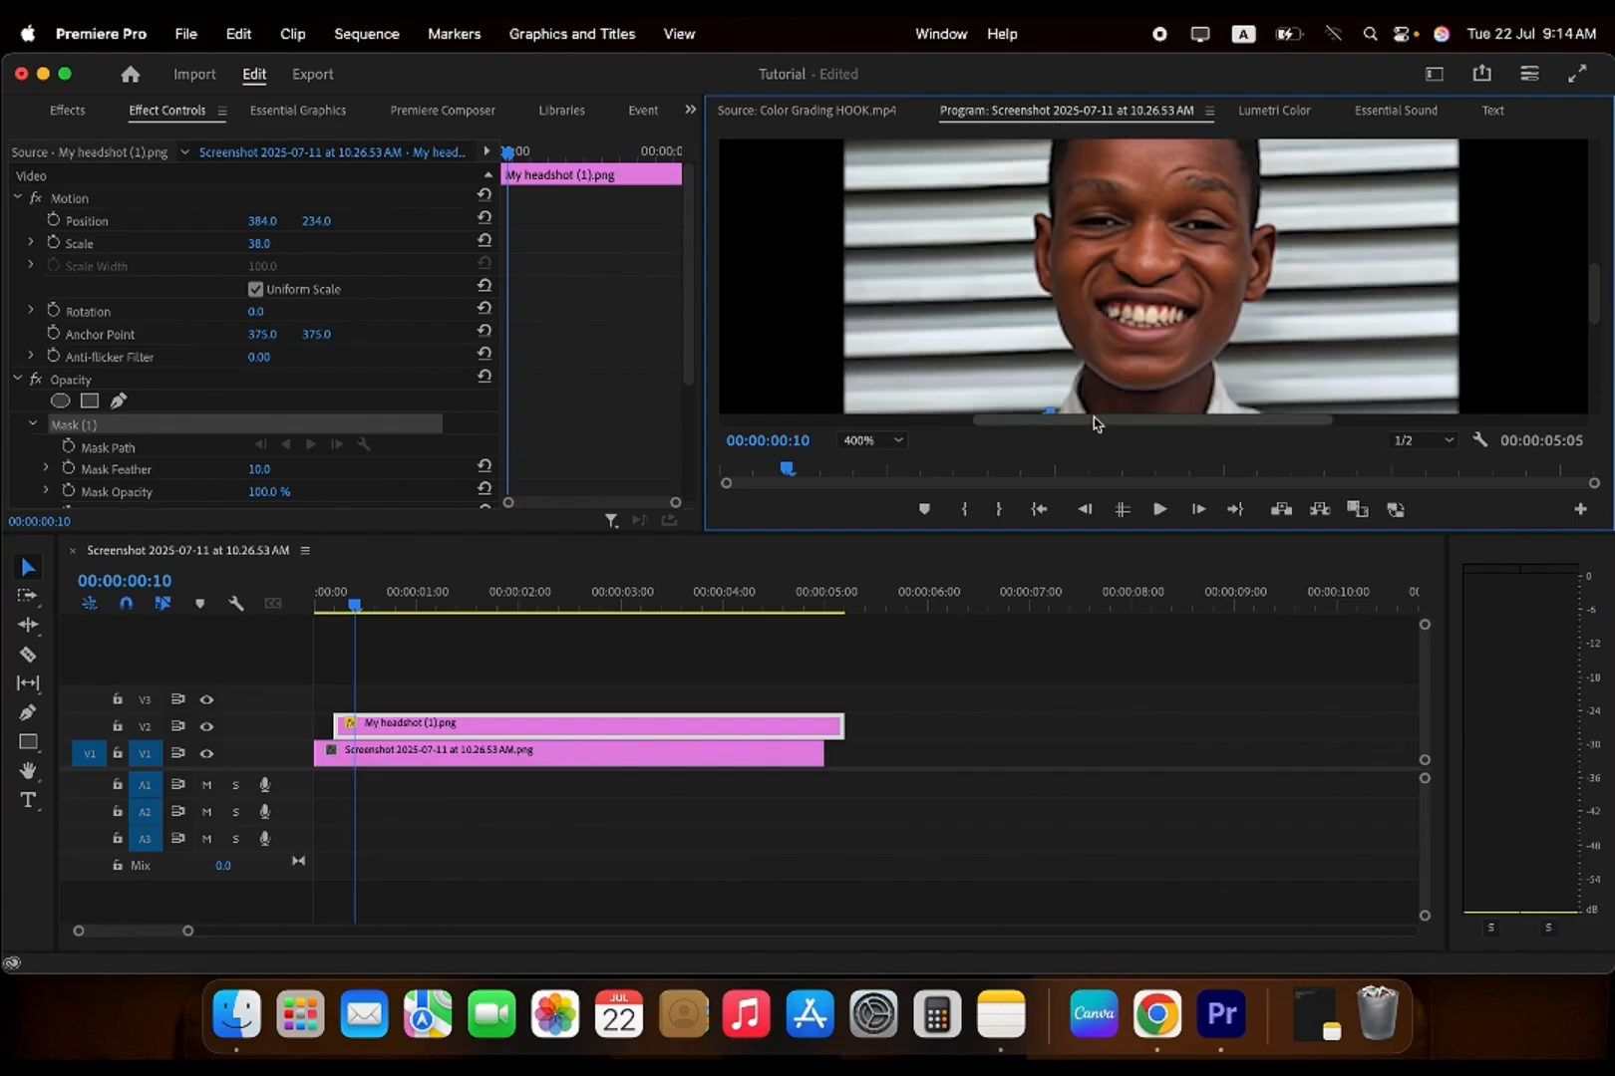
pyautogui.click(1076, 362)
pyautogui.click(1045, 302)
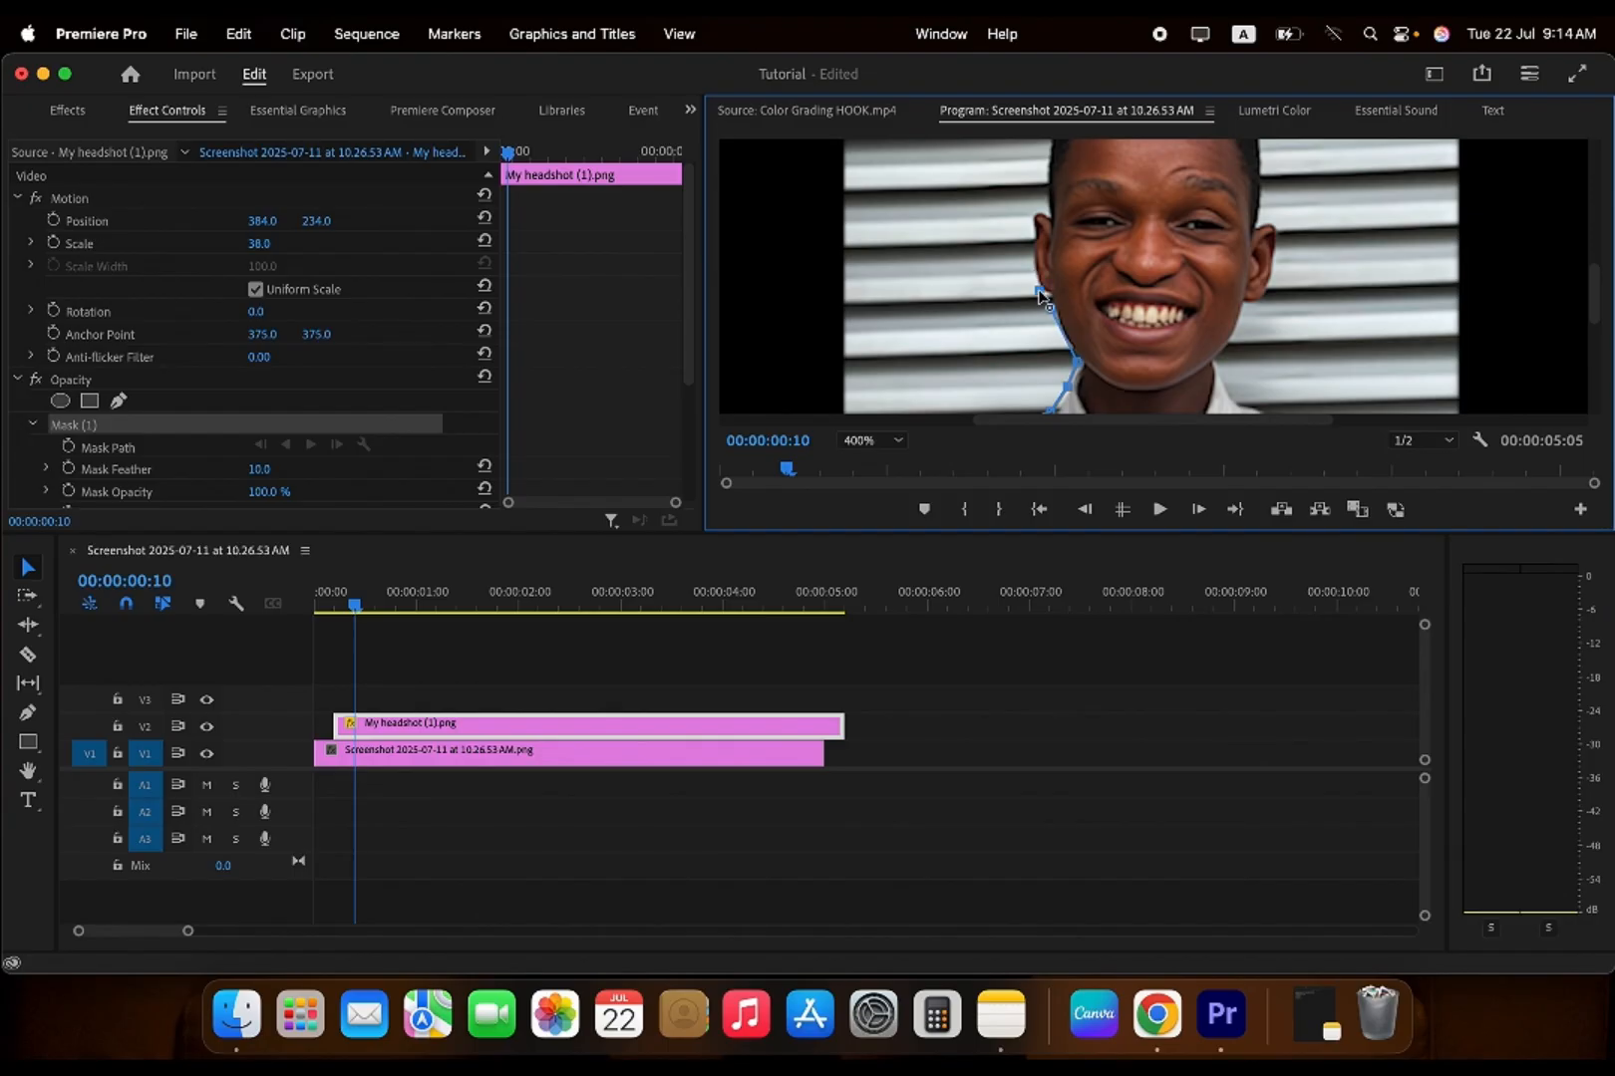
pyautogui.click(1030, 245)
pyautogui.click(1032, 228)
pyautogui.click(1033, 206)
# - Trace the mask path up the temple, over the top of the hair and down to the opposite temple
pyautogui.moveTo(1600, 329); pyautogui.dragTo(1570, 284)
pyautogui.click(1045, 343)
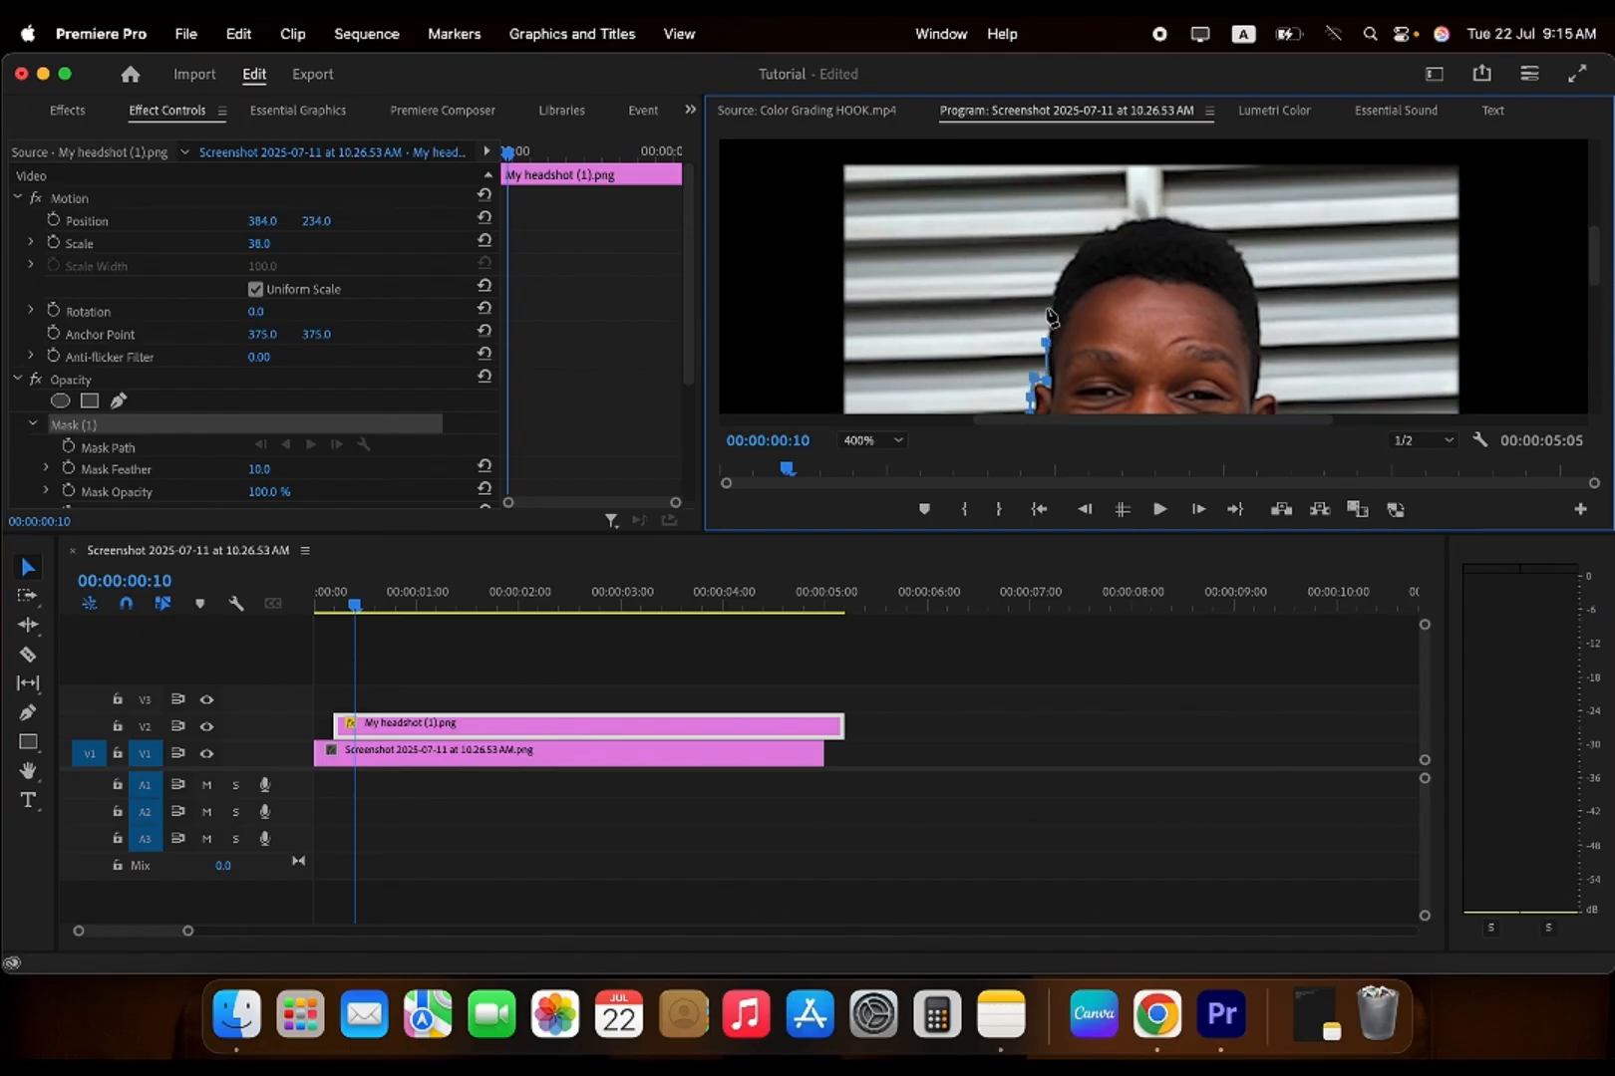
pyautogui.click(1048, 301)
pyautogui.click(1060, 261)
pyautogui.click(1076, 246)
pyautogui.click(1097, 227)
pyautogui.click(1143, 212)
pyautogui.click(1191, 215)
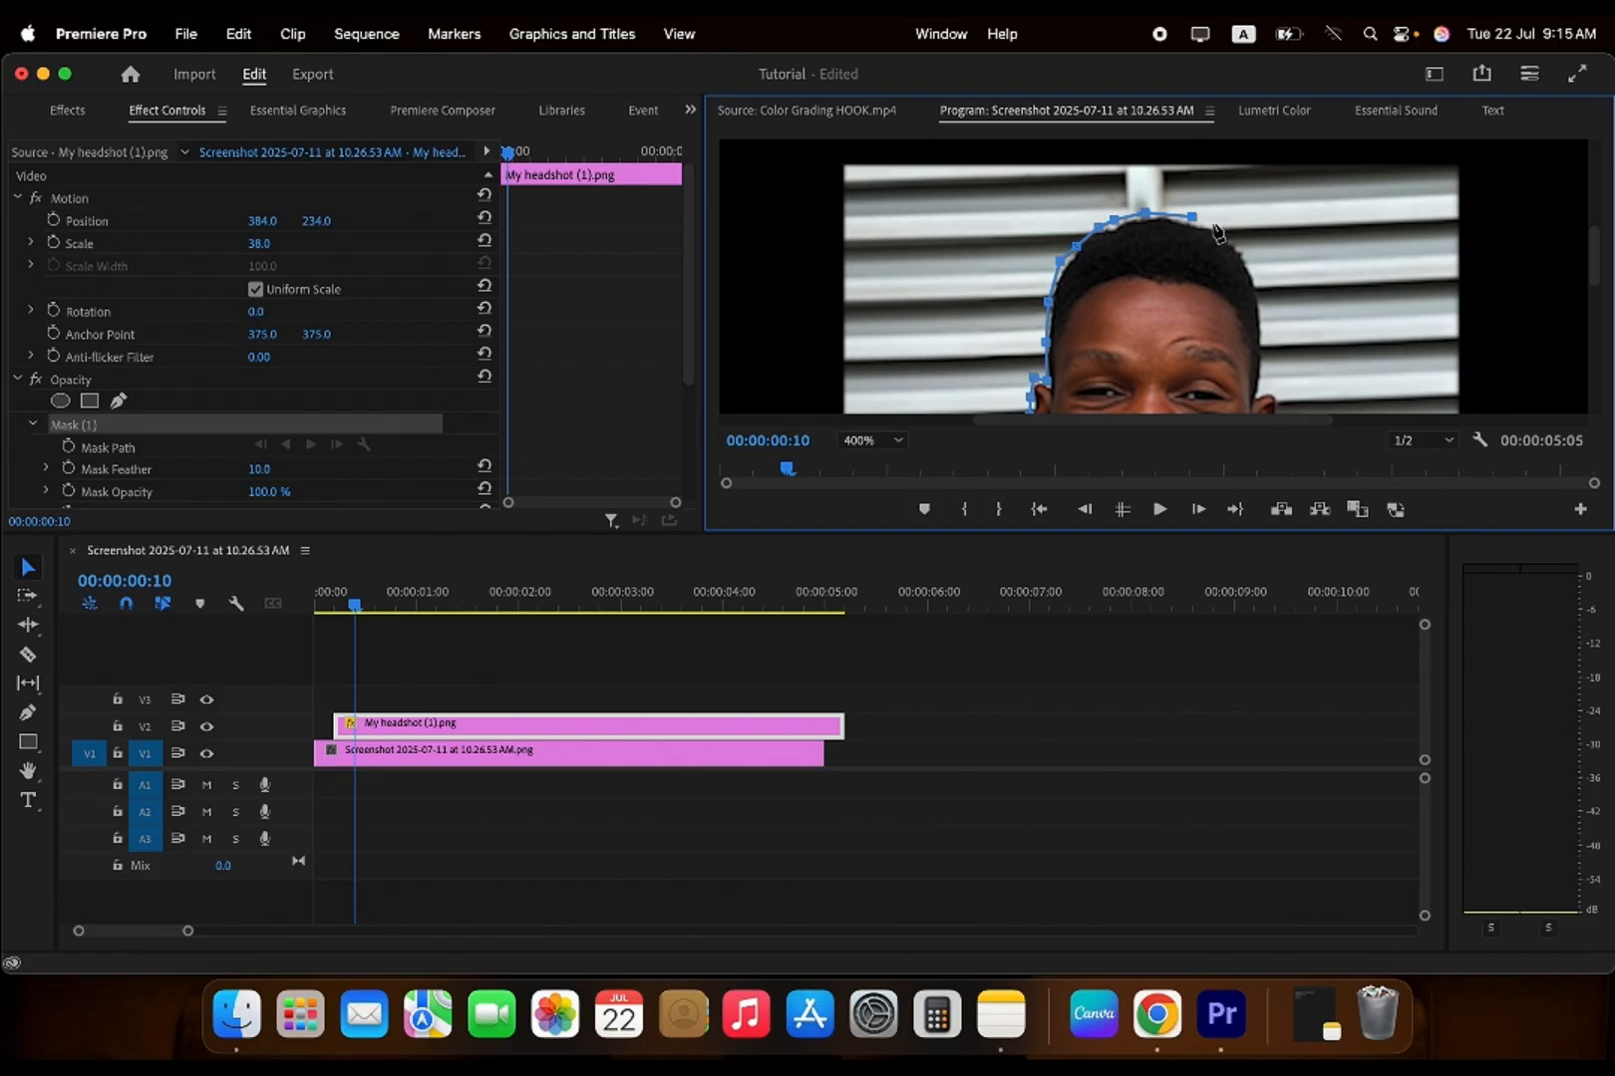
pyautogui.click(1213, 223)
pyautogui.click(1247, 256)
pyautogui.click(1261, 303)
pyautogui.click(1261, 352)
# - Continue the mask path around the ear and down the jaw and neck on the image's right side to the collar
pyautogui.moveTo(1592, 274); pyautogui.dragTo(1595, 301)
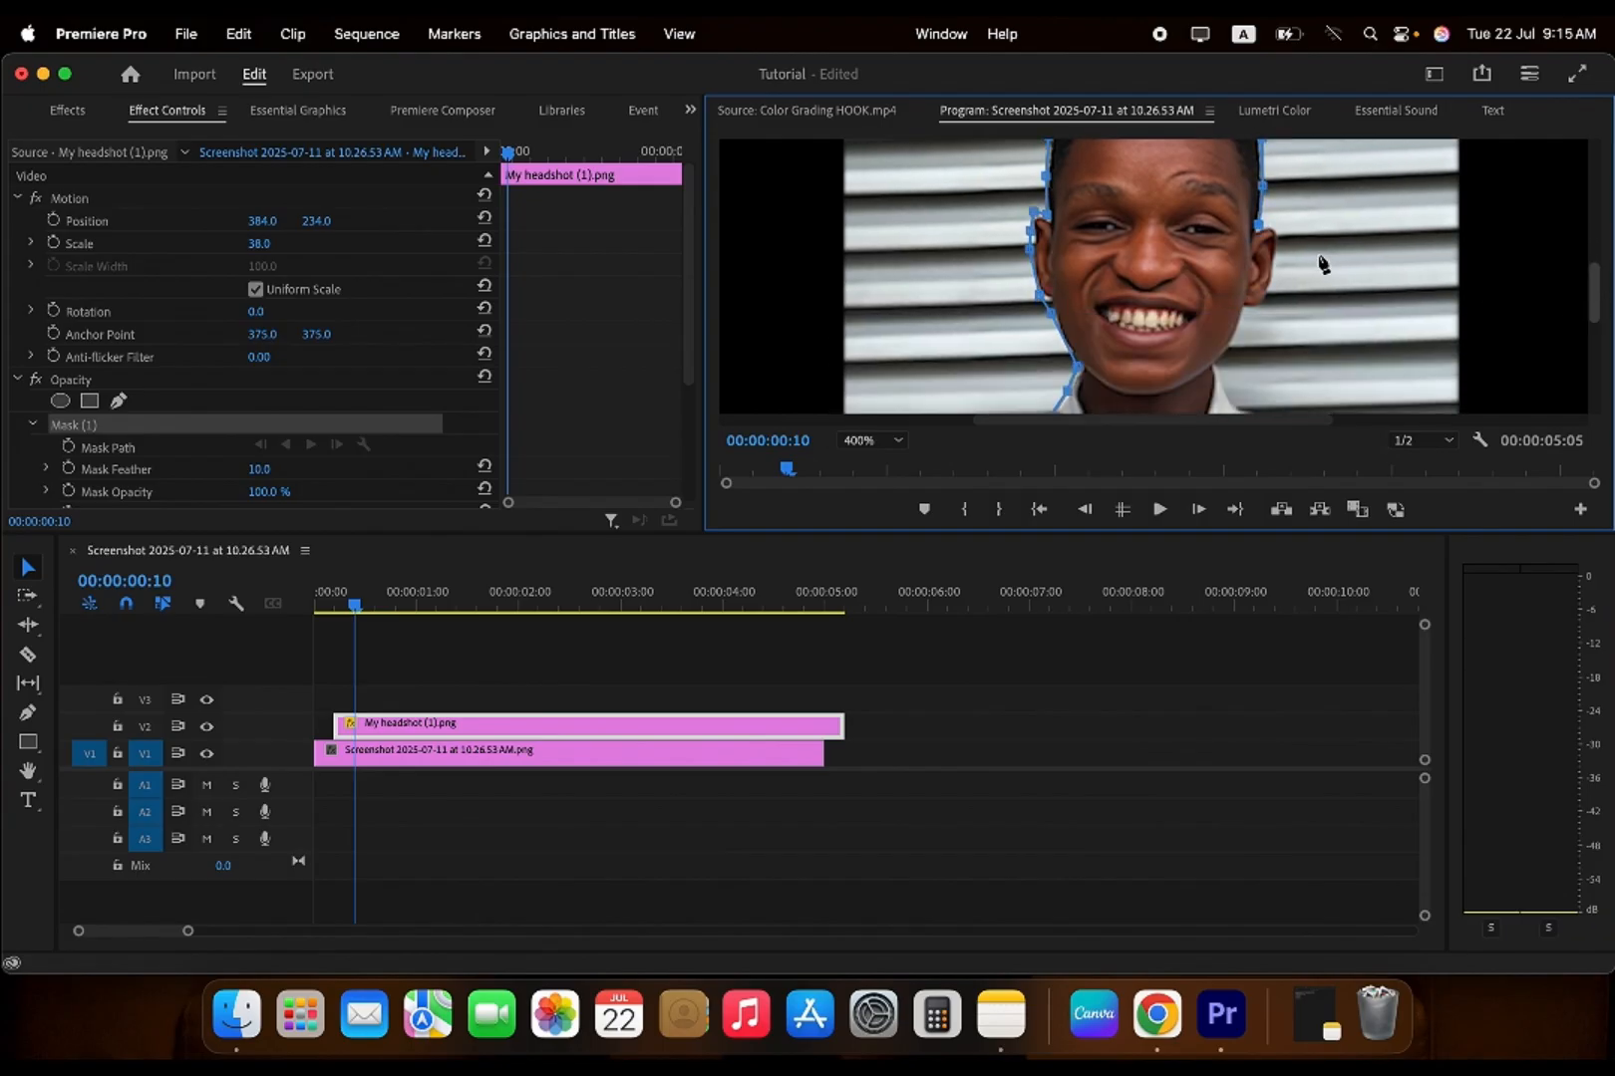
pyautogui.click(1278, 237)
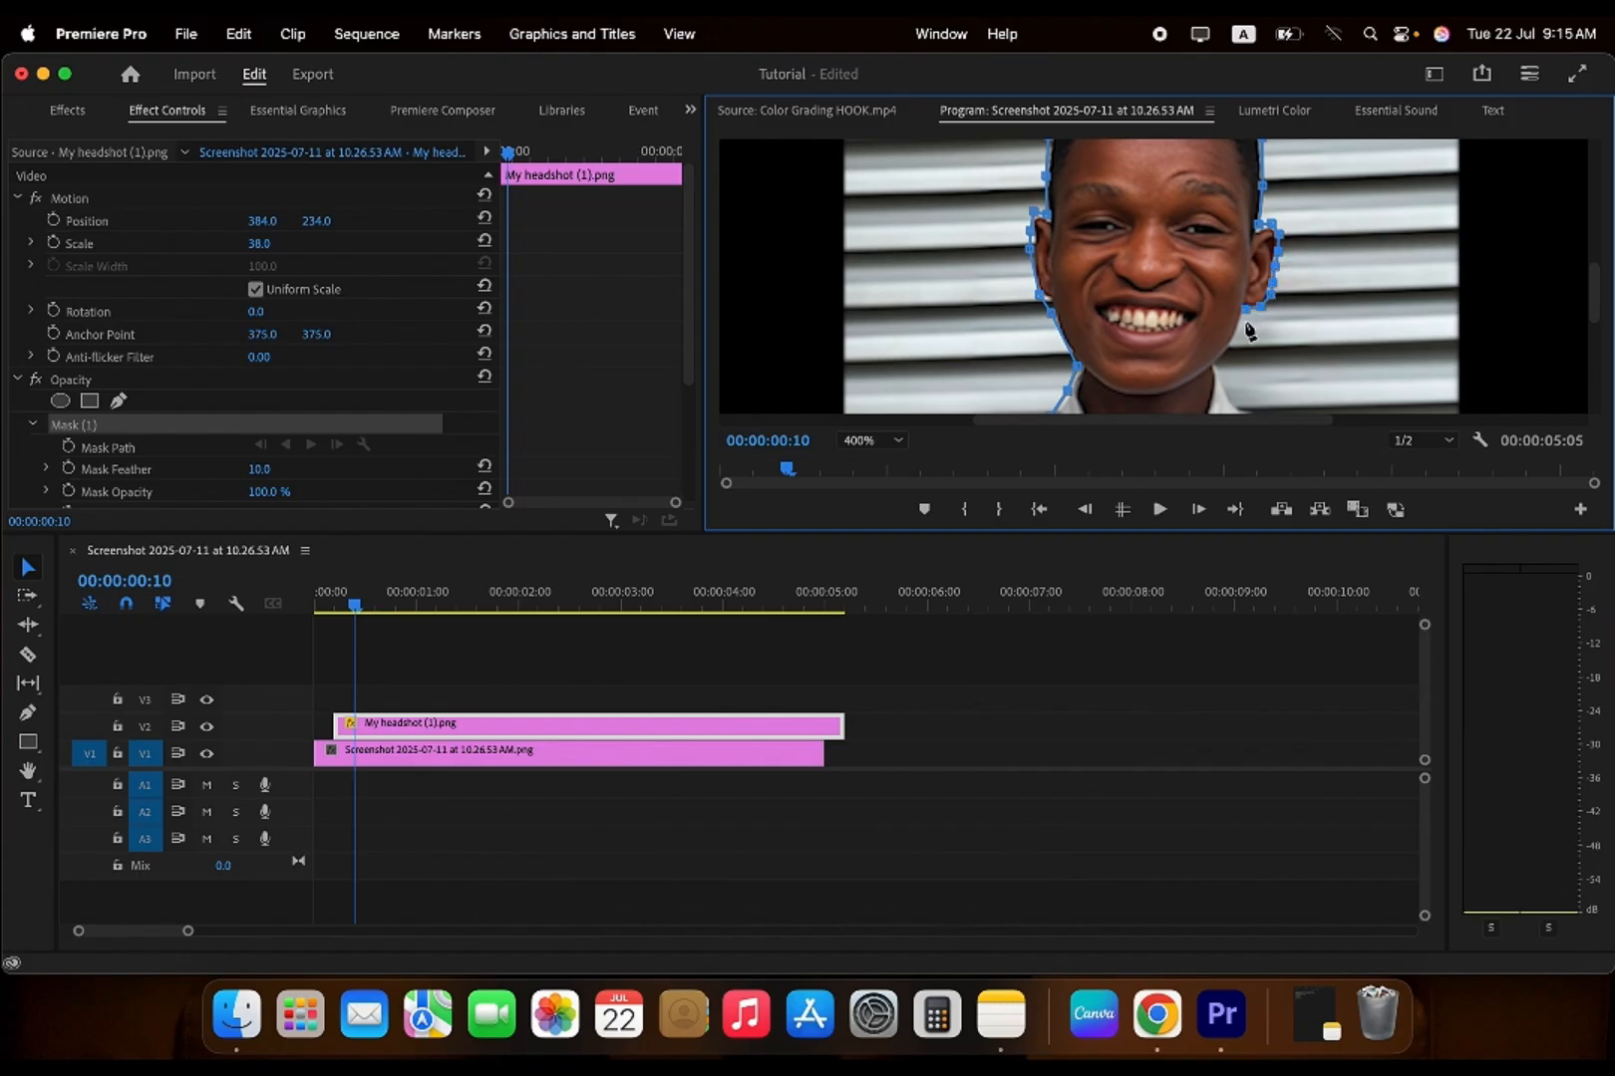
pyautogui.click(1234, 351)
pyautogui.click(1224, 376)
pyautogui.click(1238, 402)
# - Extend the mask path from the collar along the outer edge of the shoulder on the image's right side
pyautogui.moveTo(1589, 299); pyautogui.dragTo(1587, 335)
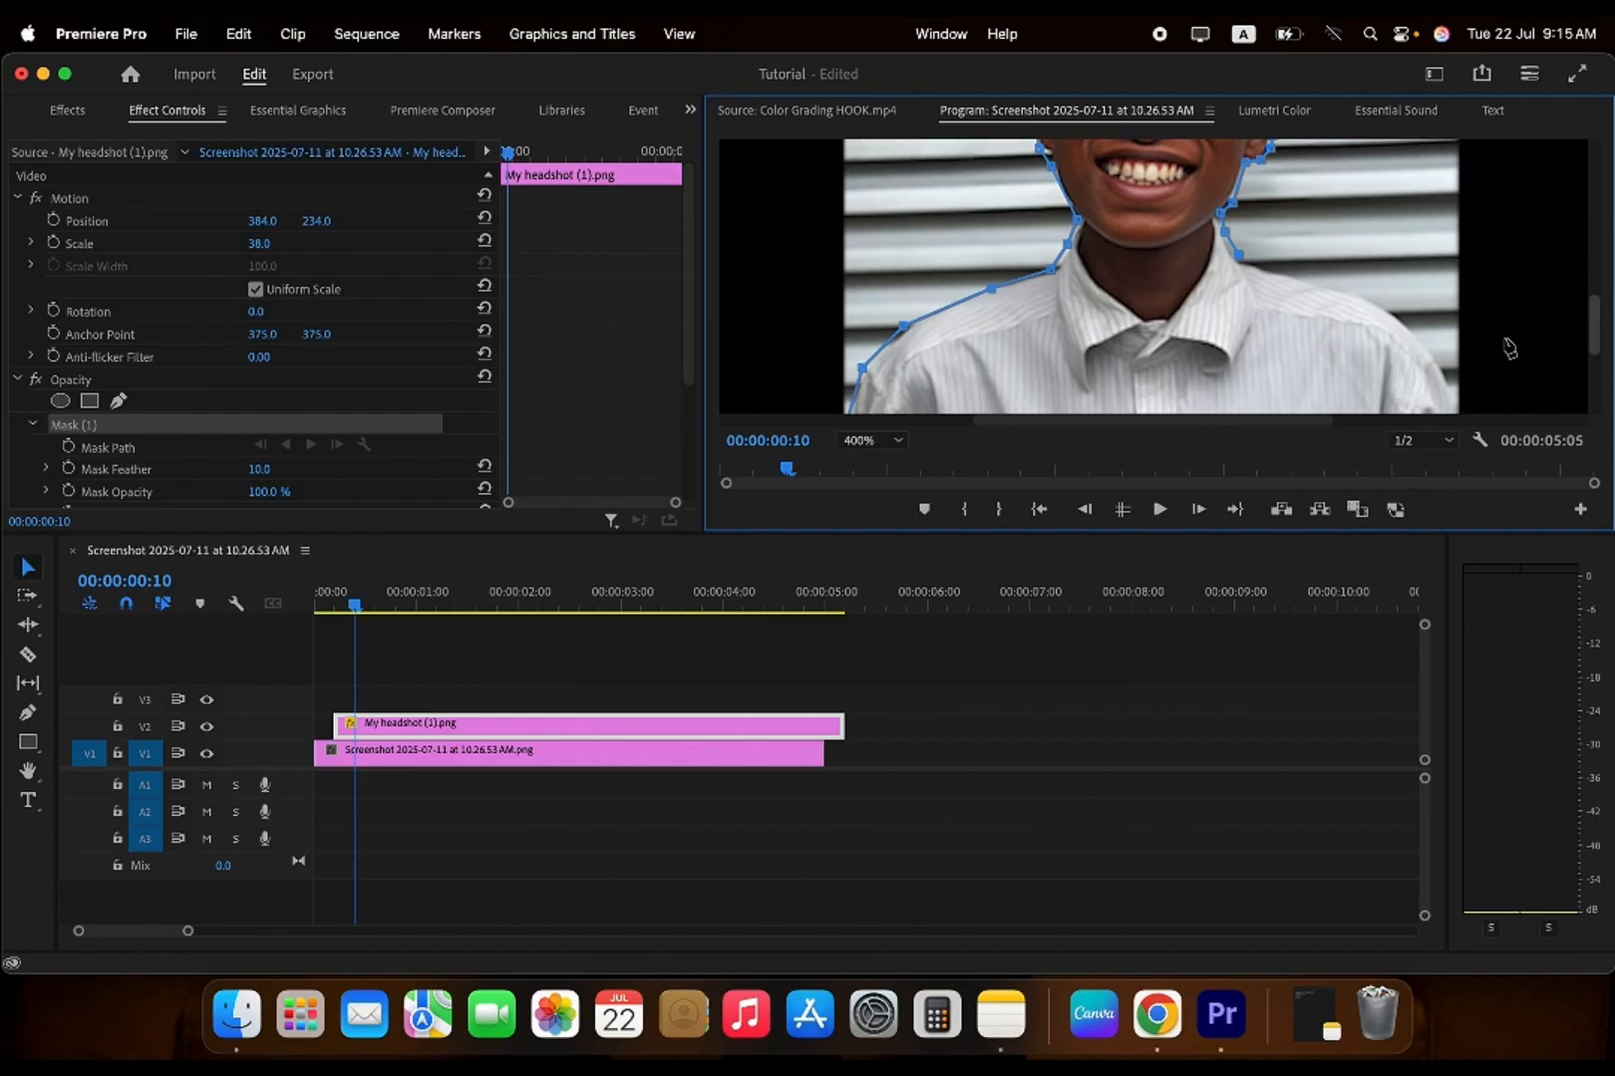
pyautogui.click(1289, 272)
pyautogui.click(1337, 282)
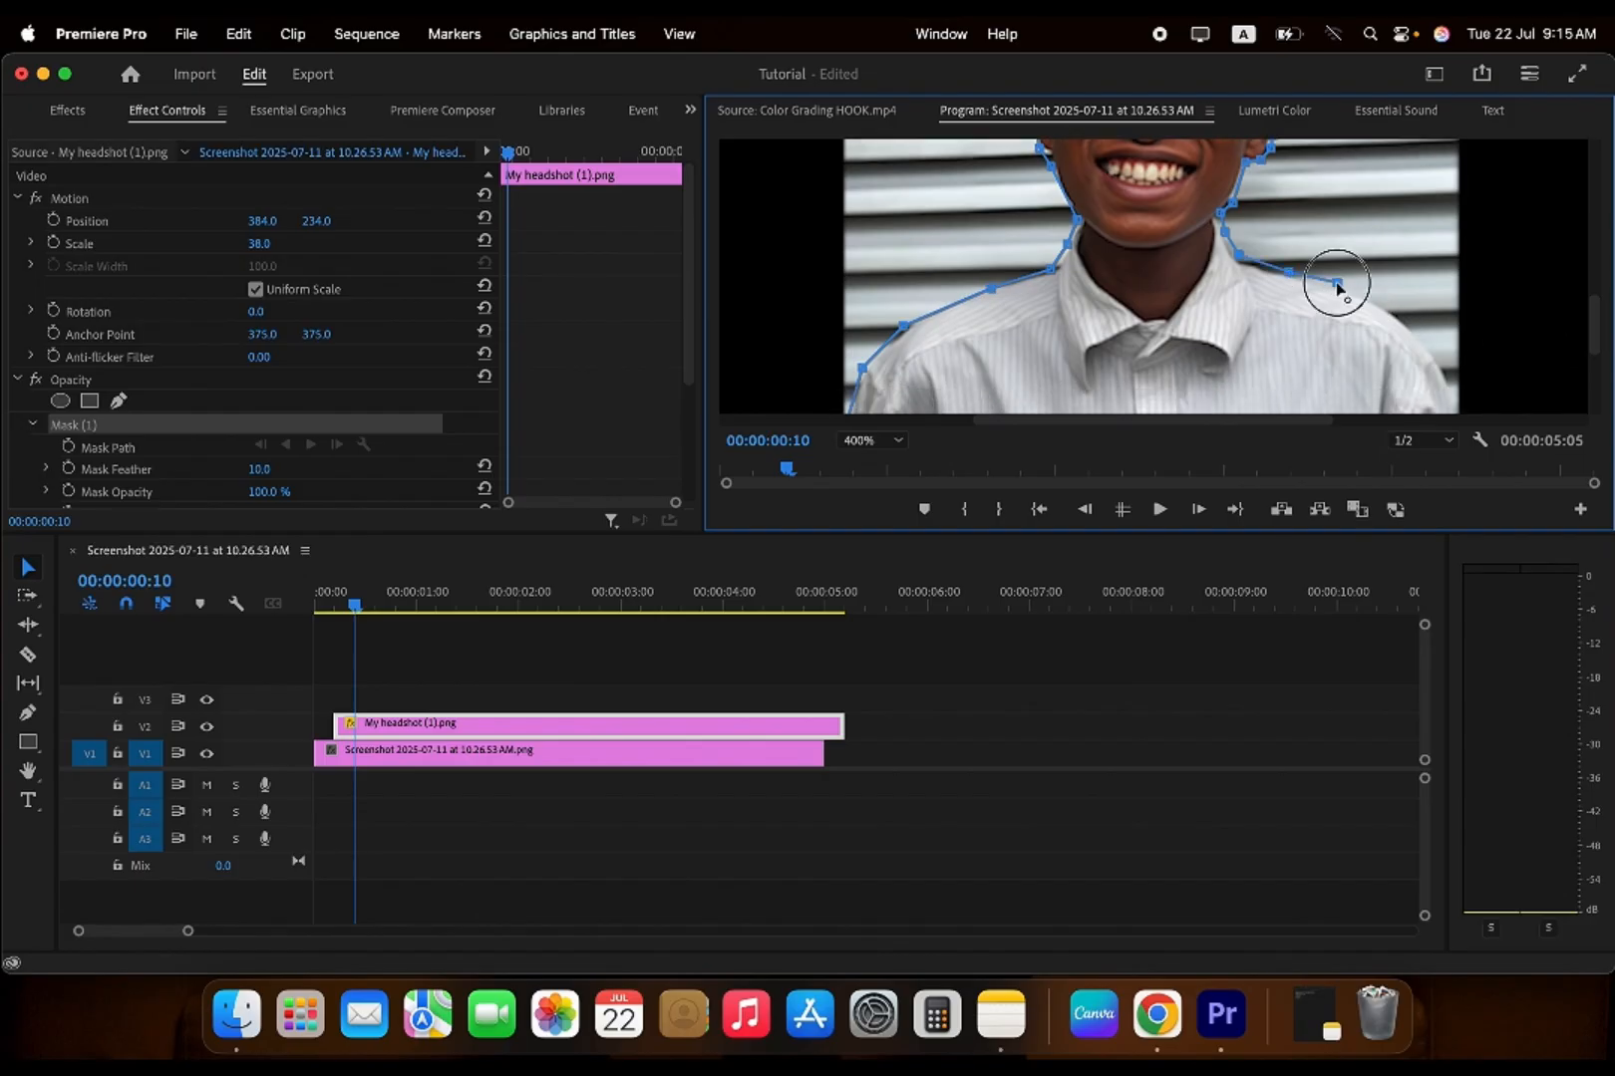
pyautogui.click(1392, 303)
pyautogui.click(1432, 347)
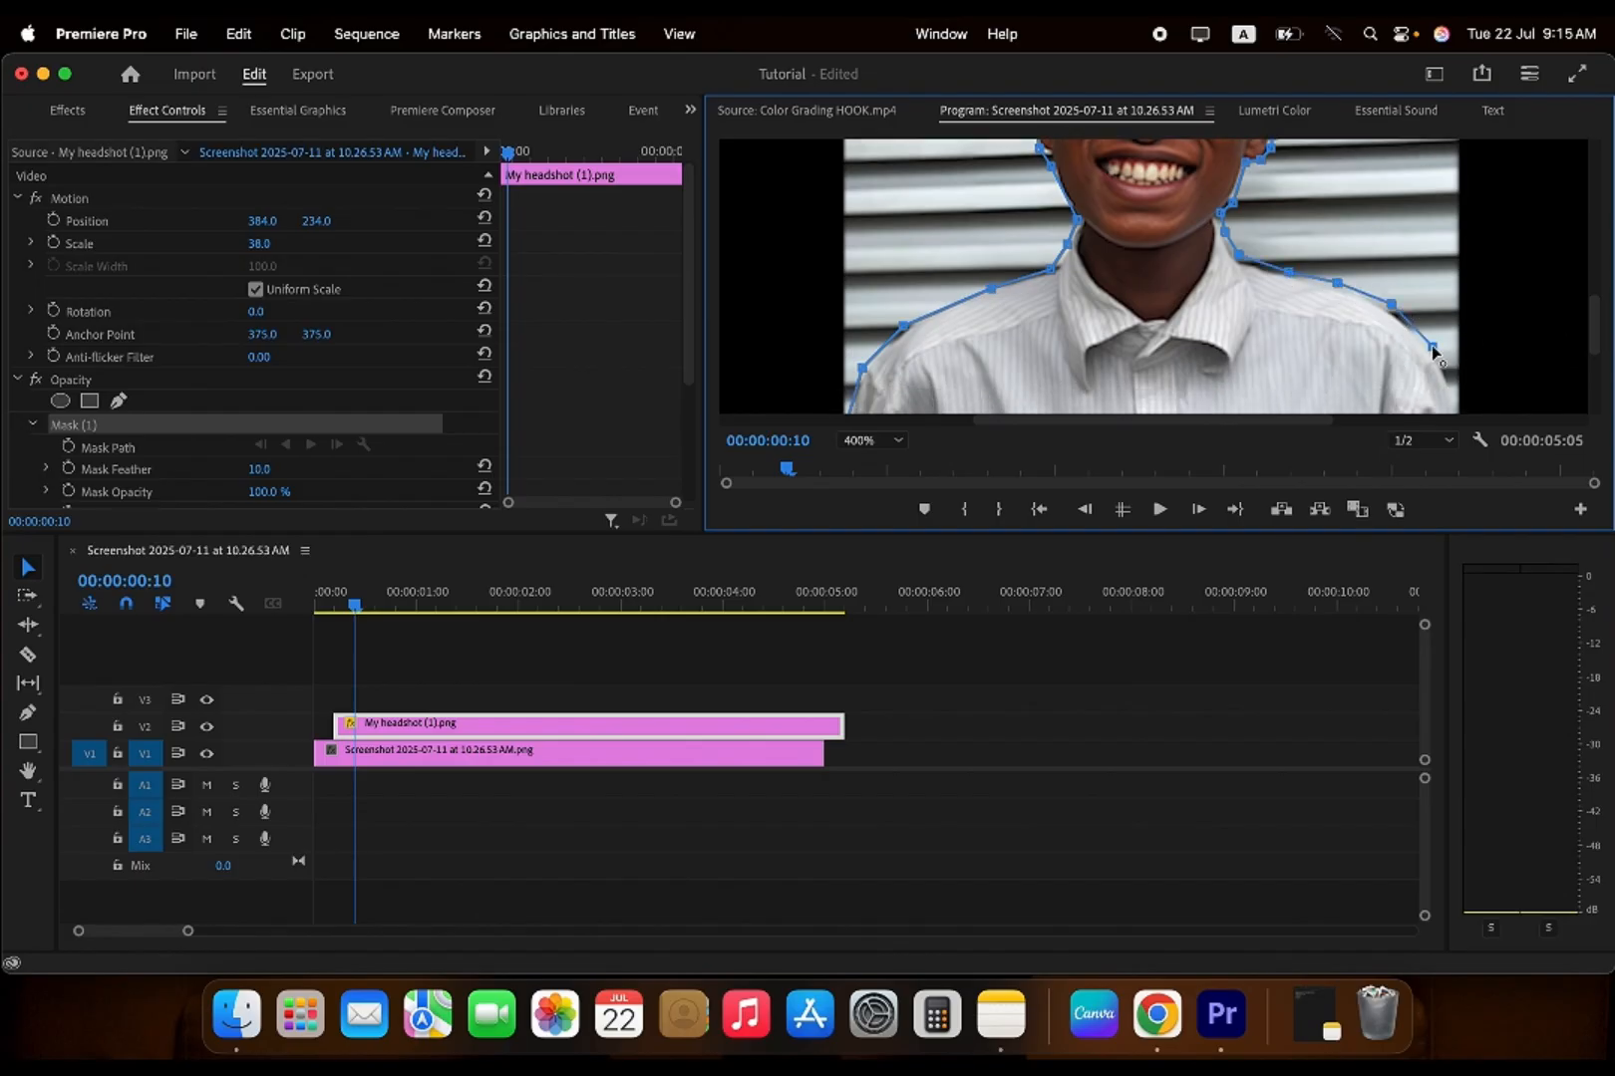
pyautogui.click(1449, 384)
# - Move the playhead to 00:00:00:15, close the mask path along the headshot's bottom edge and fit the frame in the program view
pyautogui.hotkey('shift', 'Right')
pyautogui.moveTo(1592, 325)
pyautogui.mouseDown()
pyautogui.moveTo(1586, 371)
pyautogui.moveTo(1596, 350)
pyautogui.mouseUp()
pyautogui.click(1456, 288)
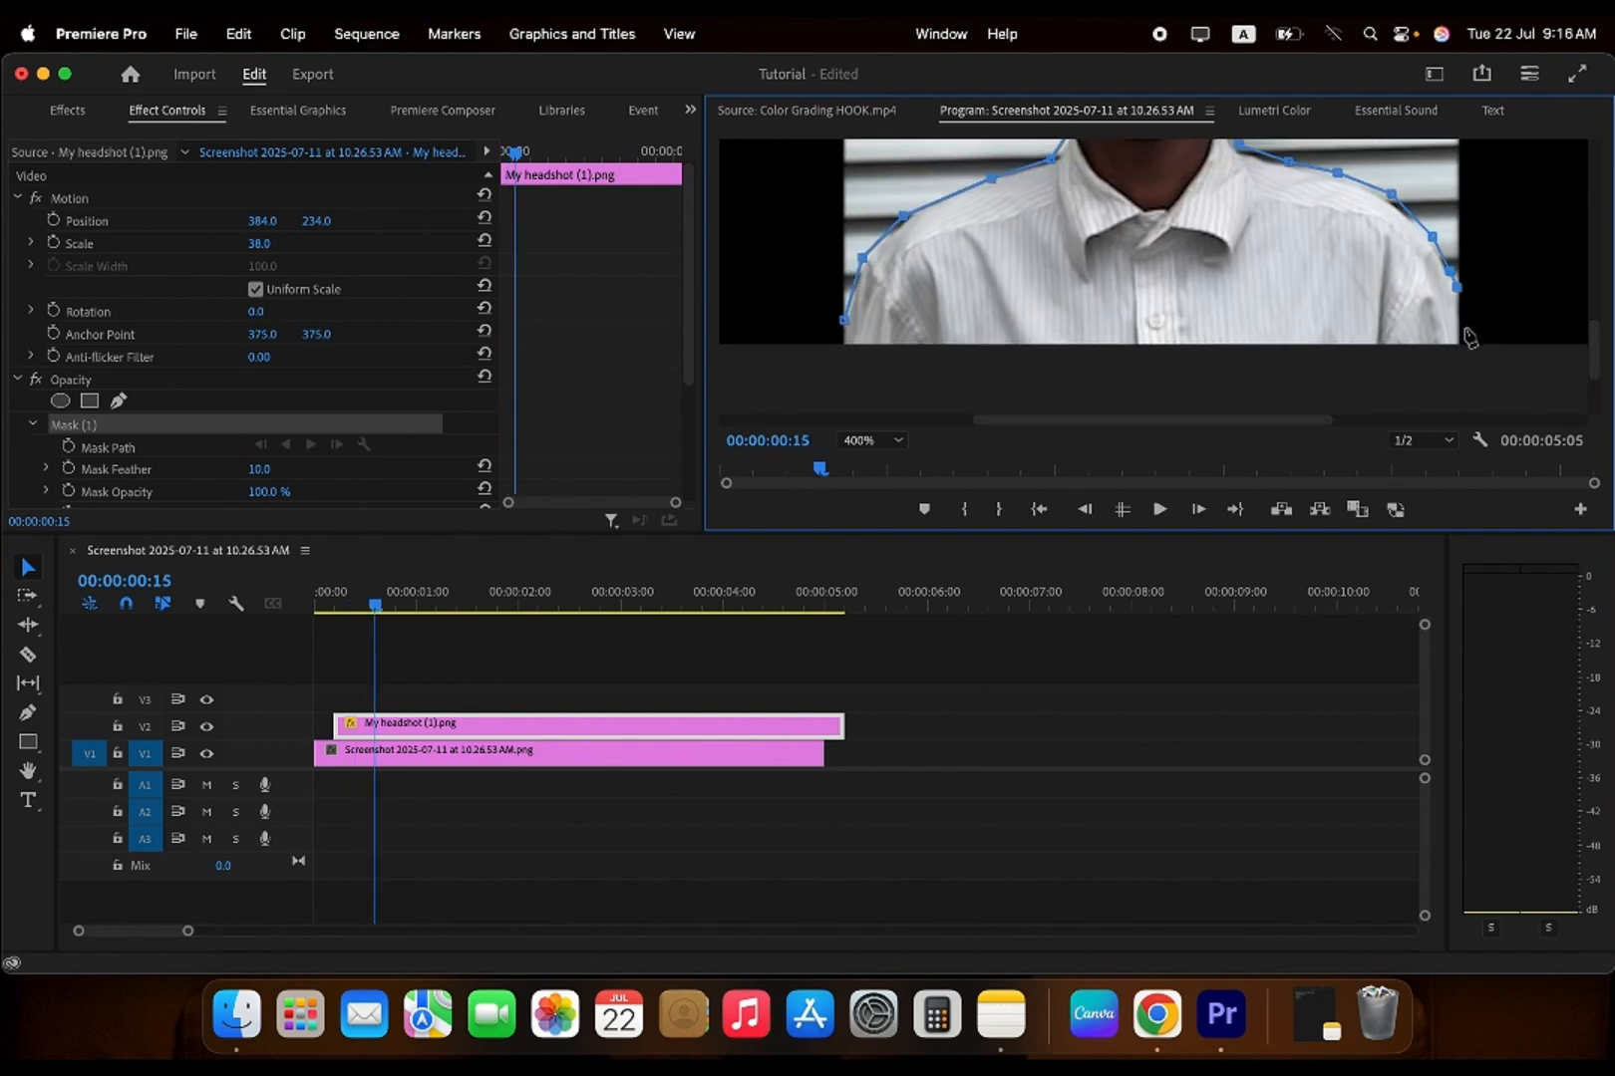
pyautogui.click(1466, 339)
pyautogui.click(846, 347)
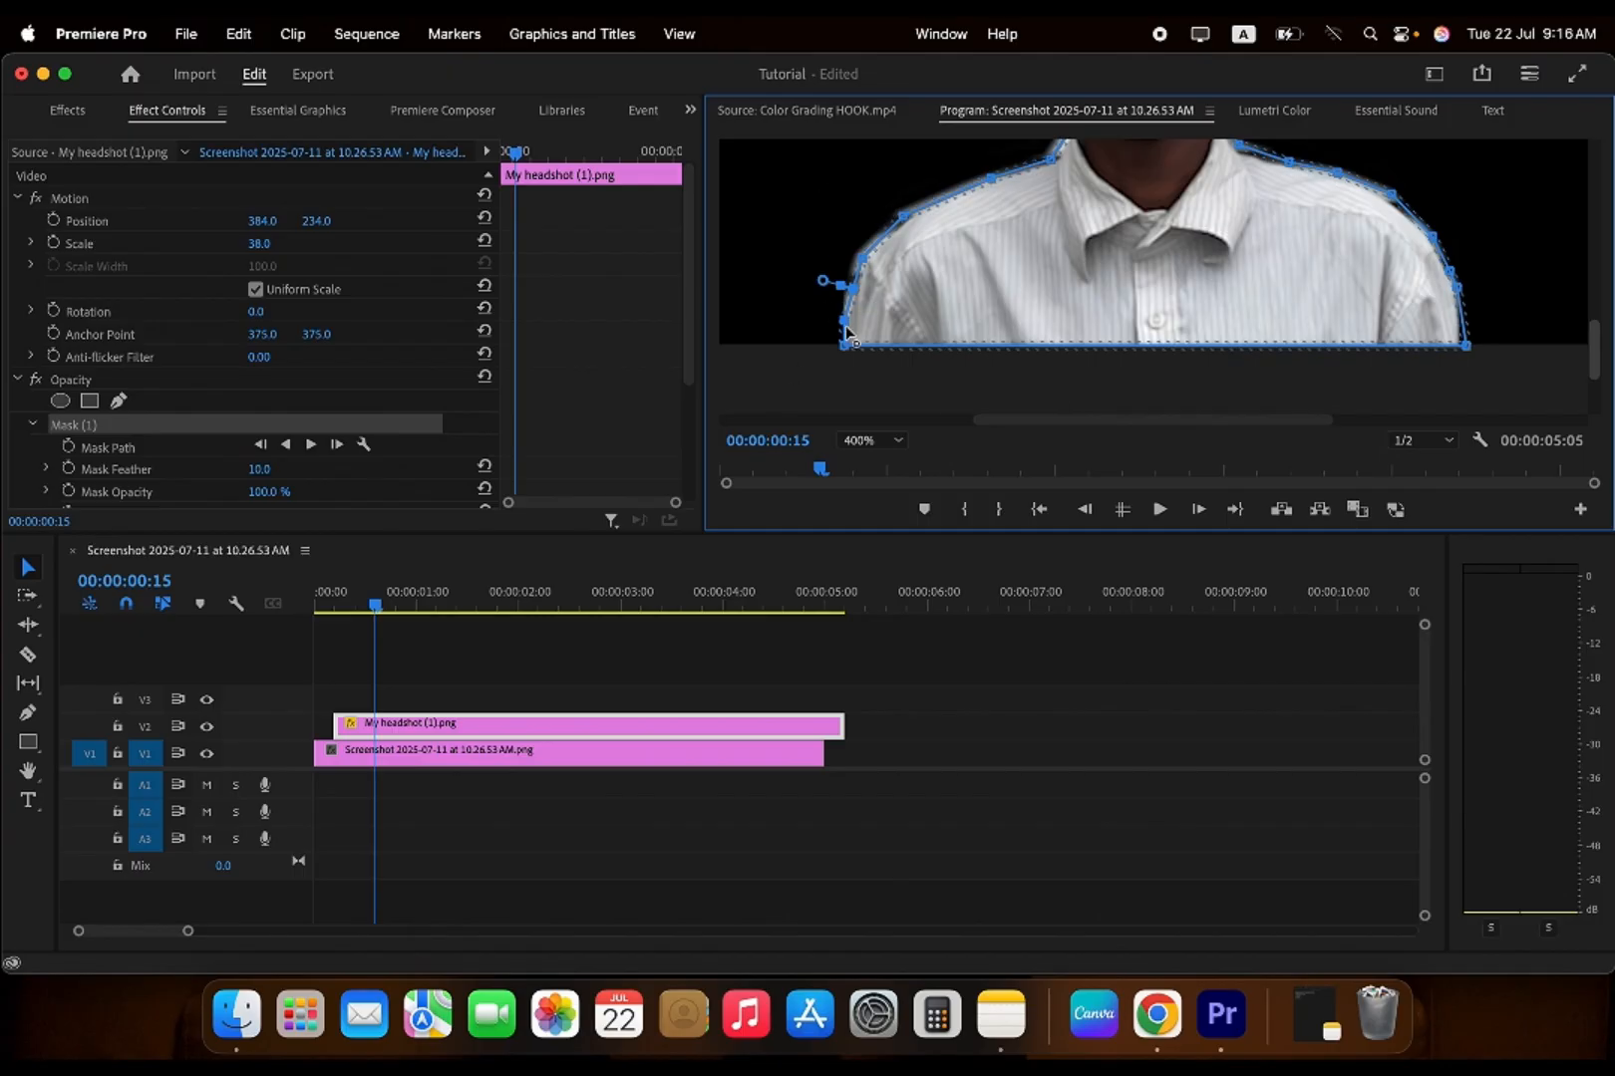
pyautogui.hotkey('shift', 'z')
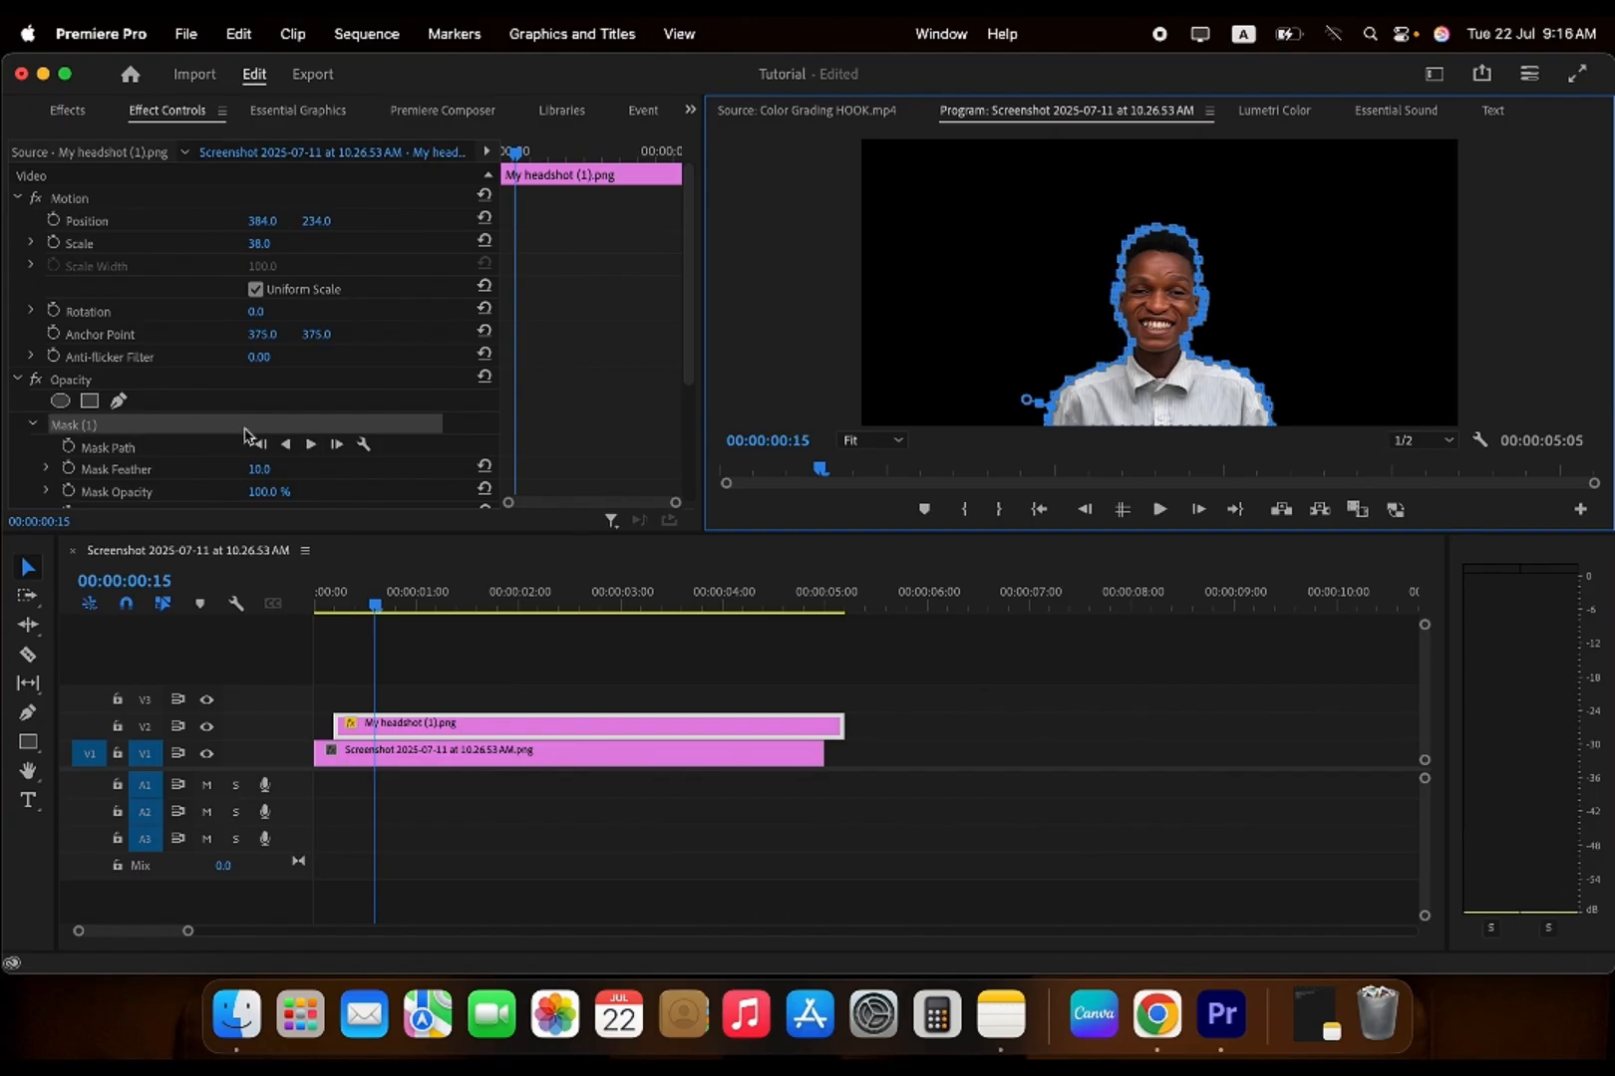
# - Collapse the mask settings and deselect the headshot to inspect the cut-out edges without the mask outline
pyautogui.click(42, 426)
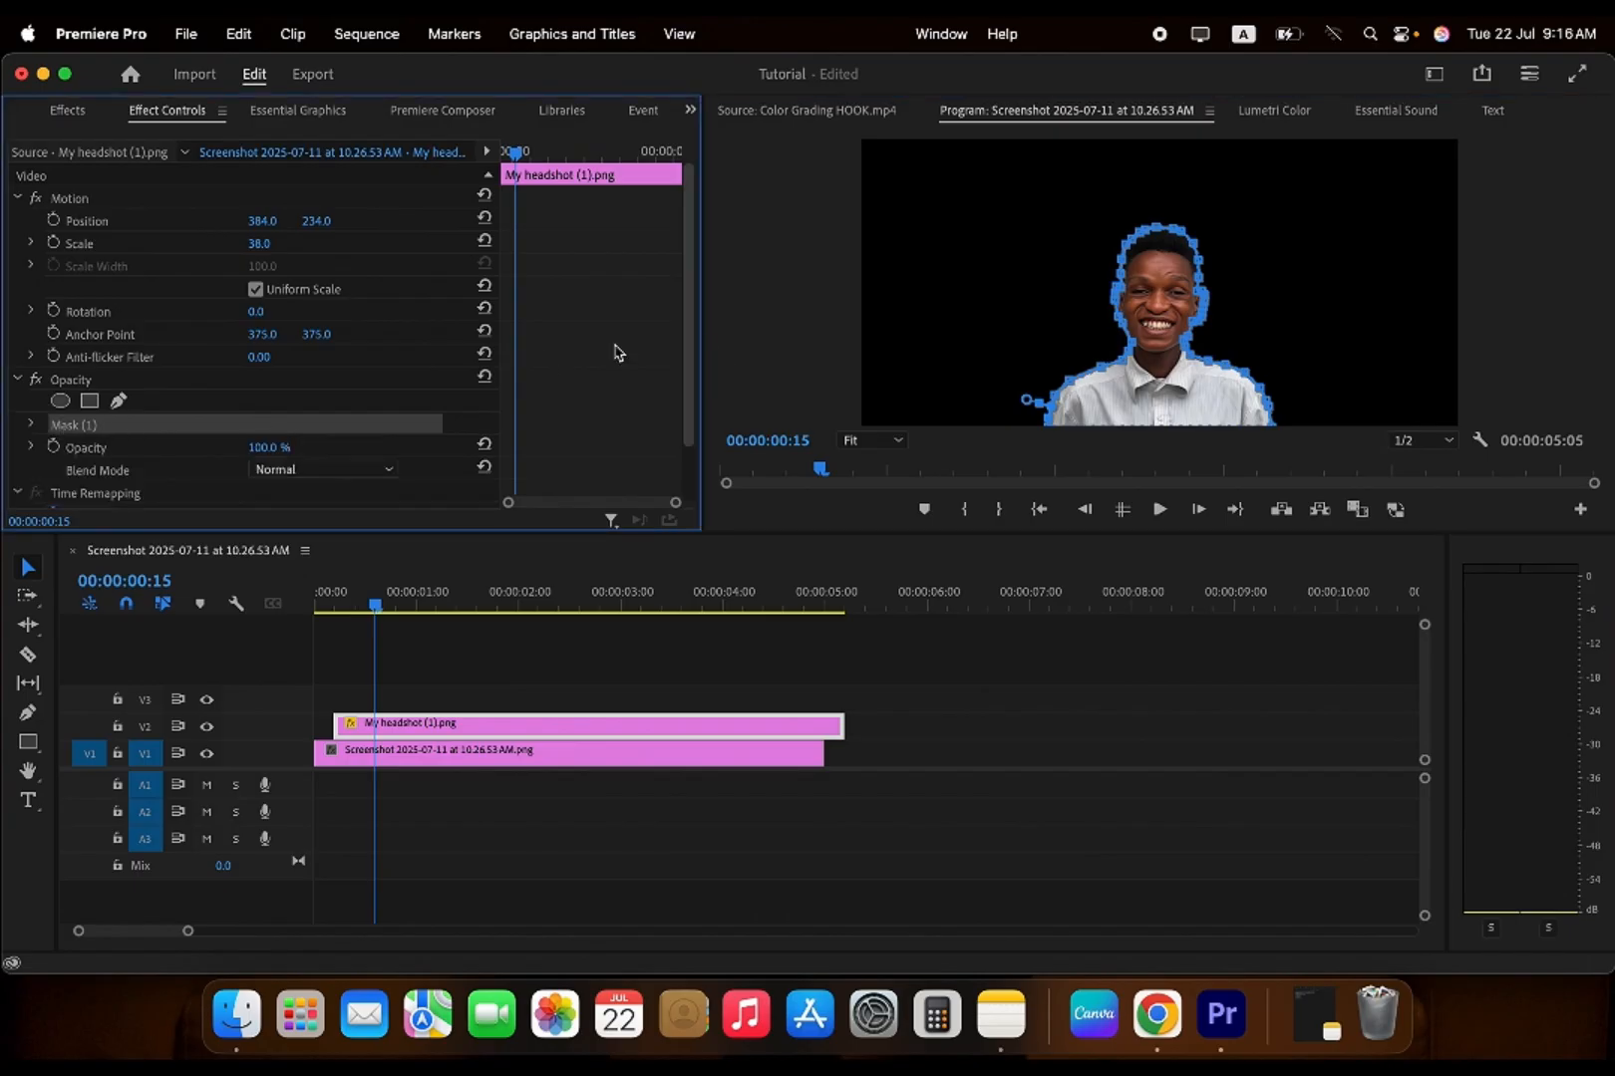
pyautogui.click(942, 282)
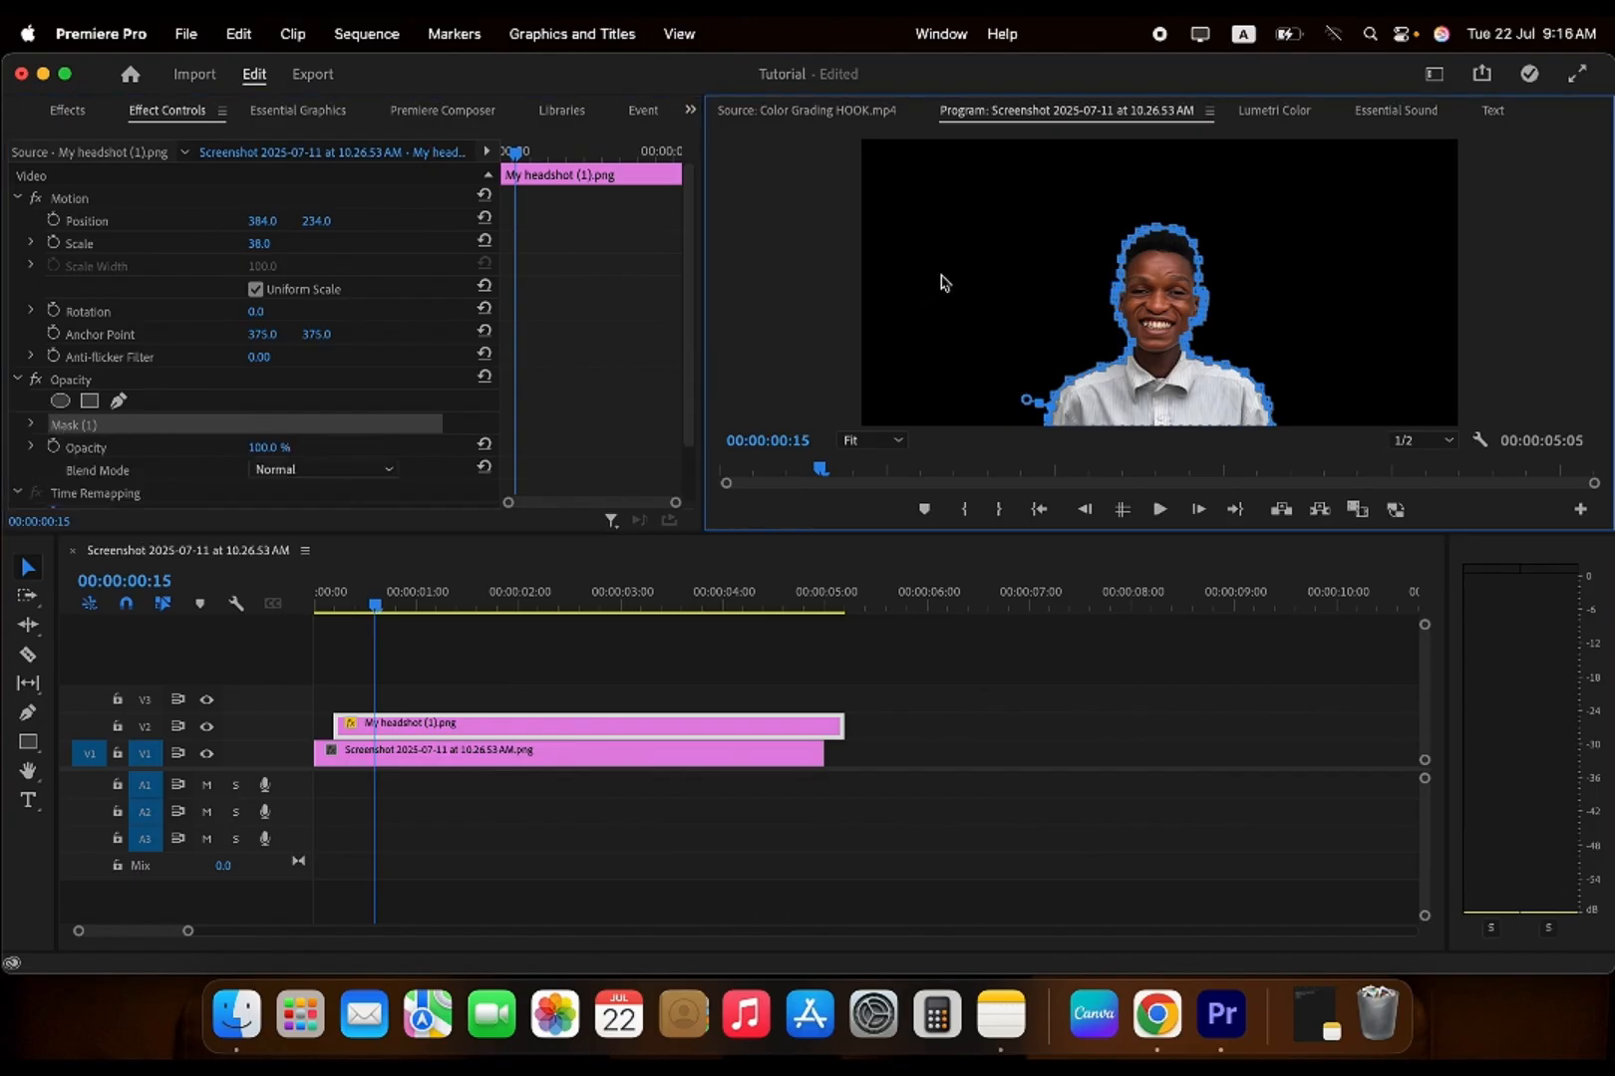
pyautogui.click(583, 760)
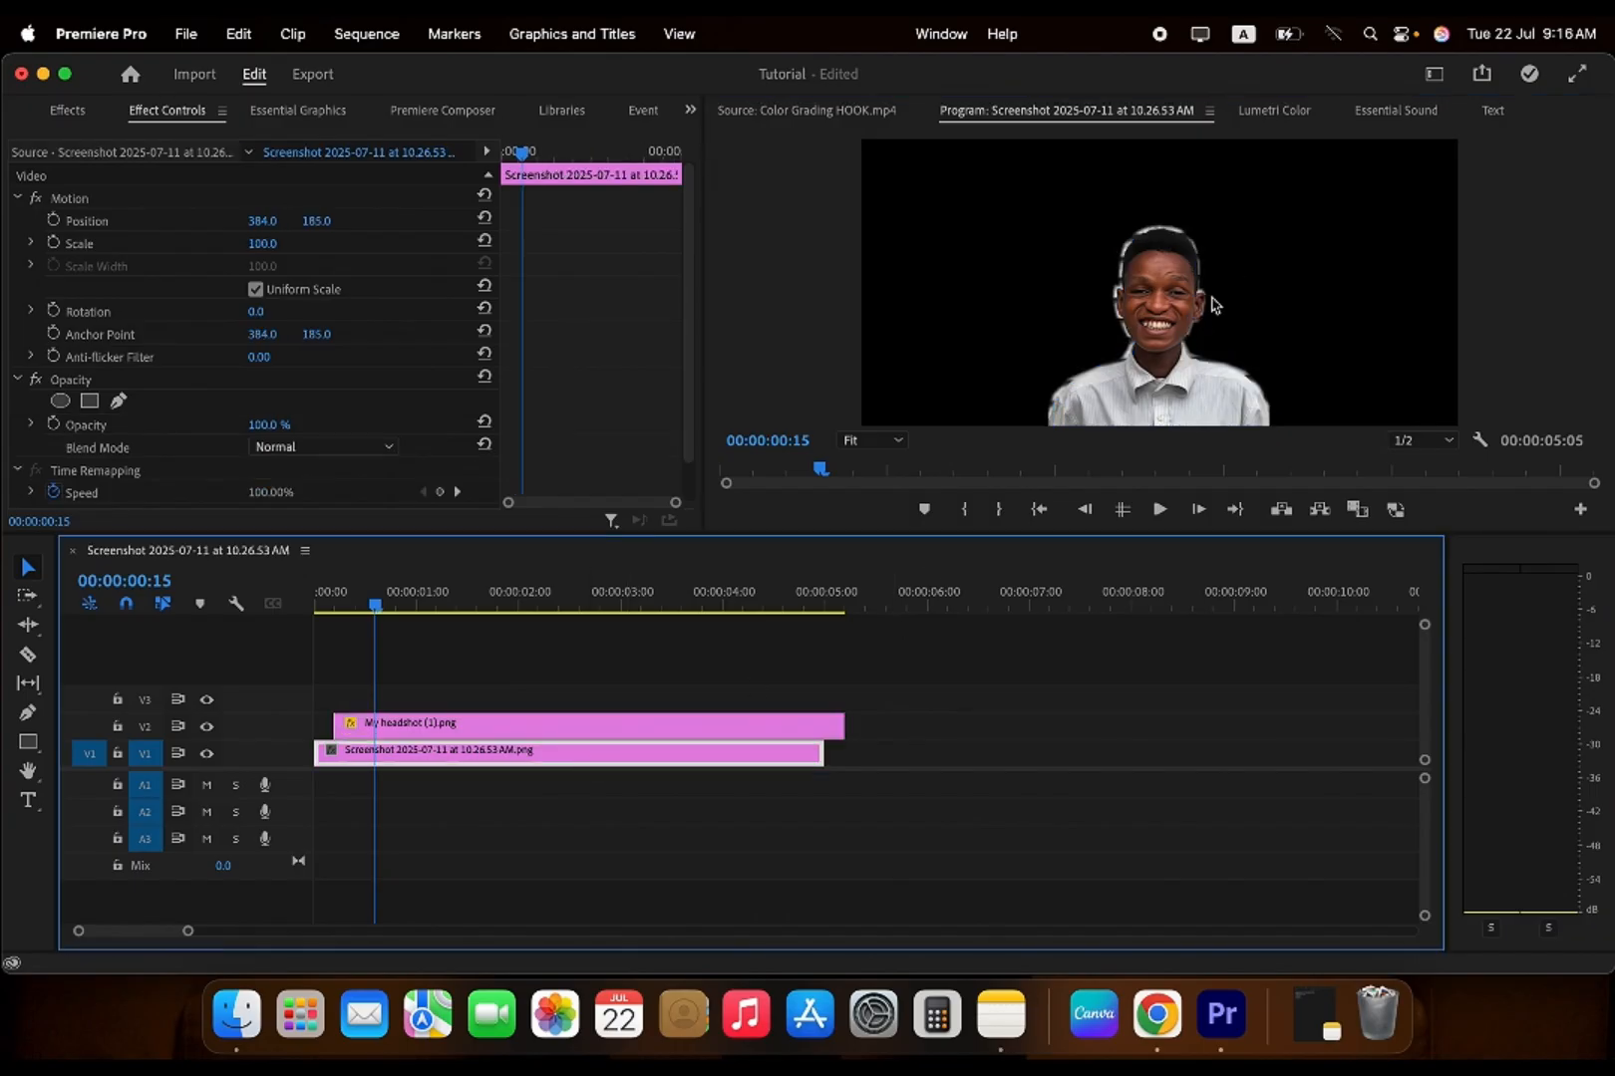
# - Try a Mask Expansion of -9 on the headshot's opacity mask and inspect the cut-out edges with the outline hidden
pyautogui.click(602, 727)
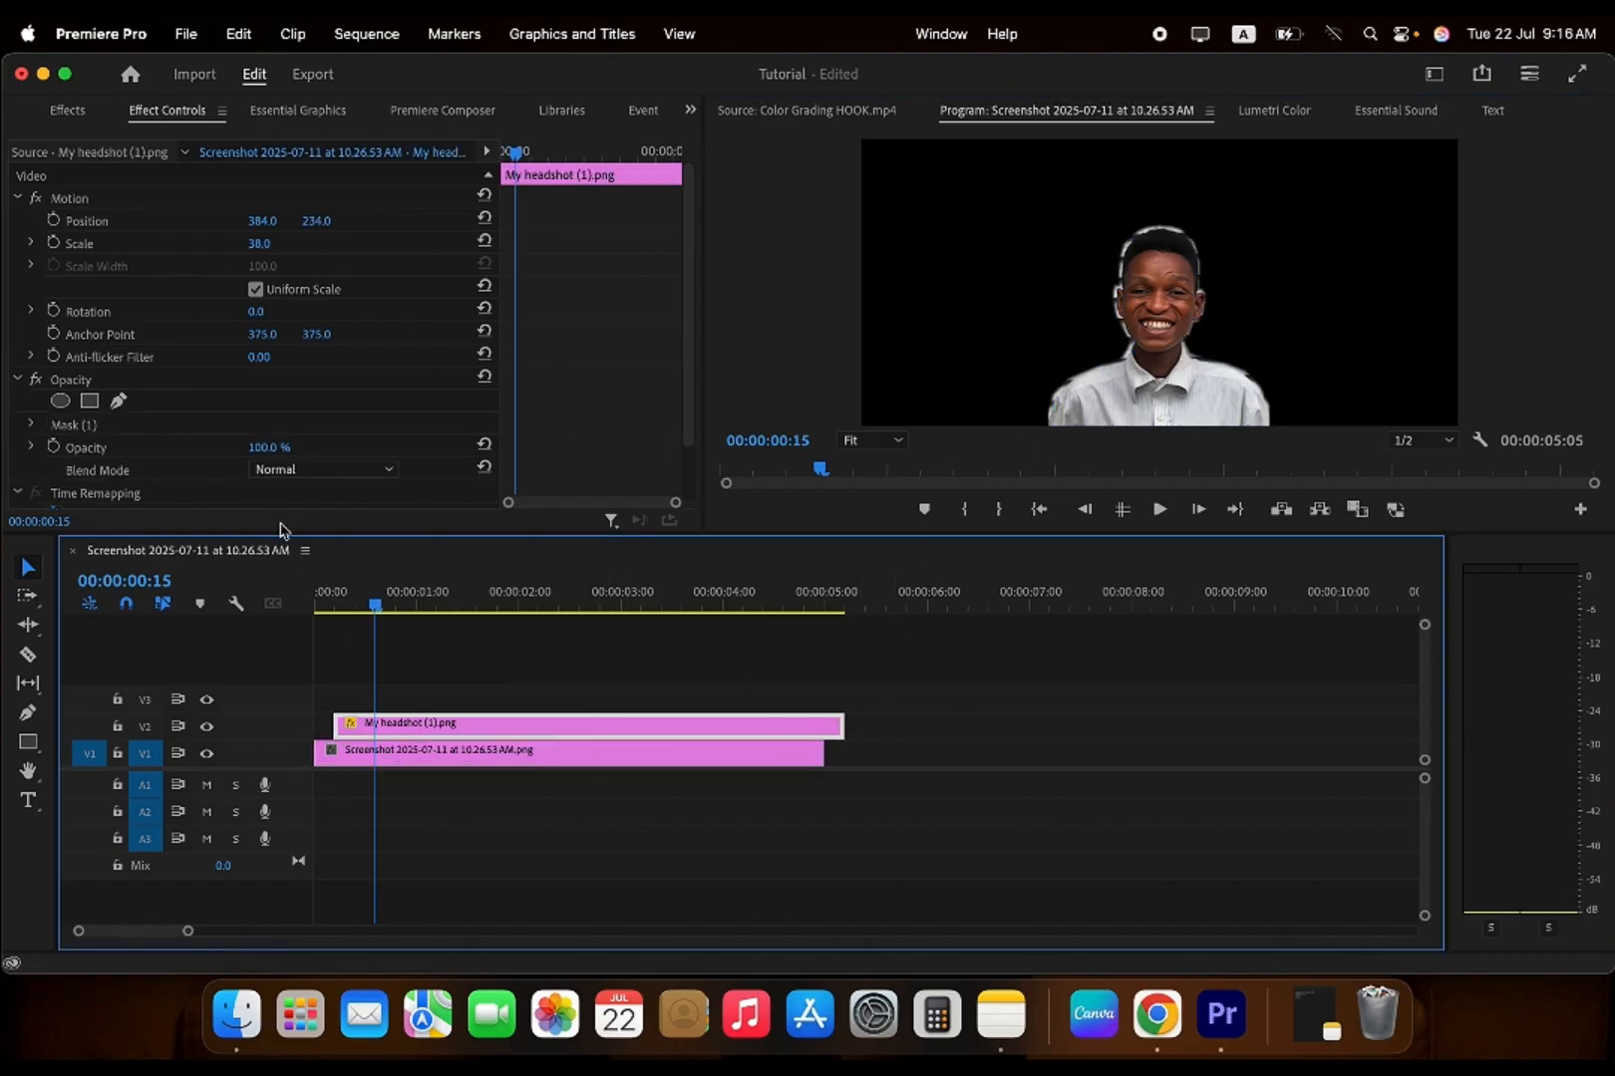
pyautogui.click(165, 433)
pyautogui.click(31, 425)
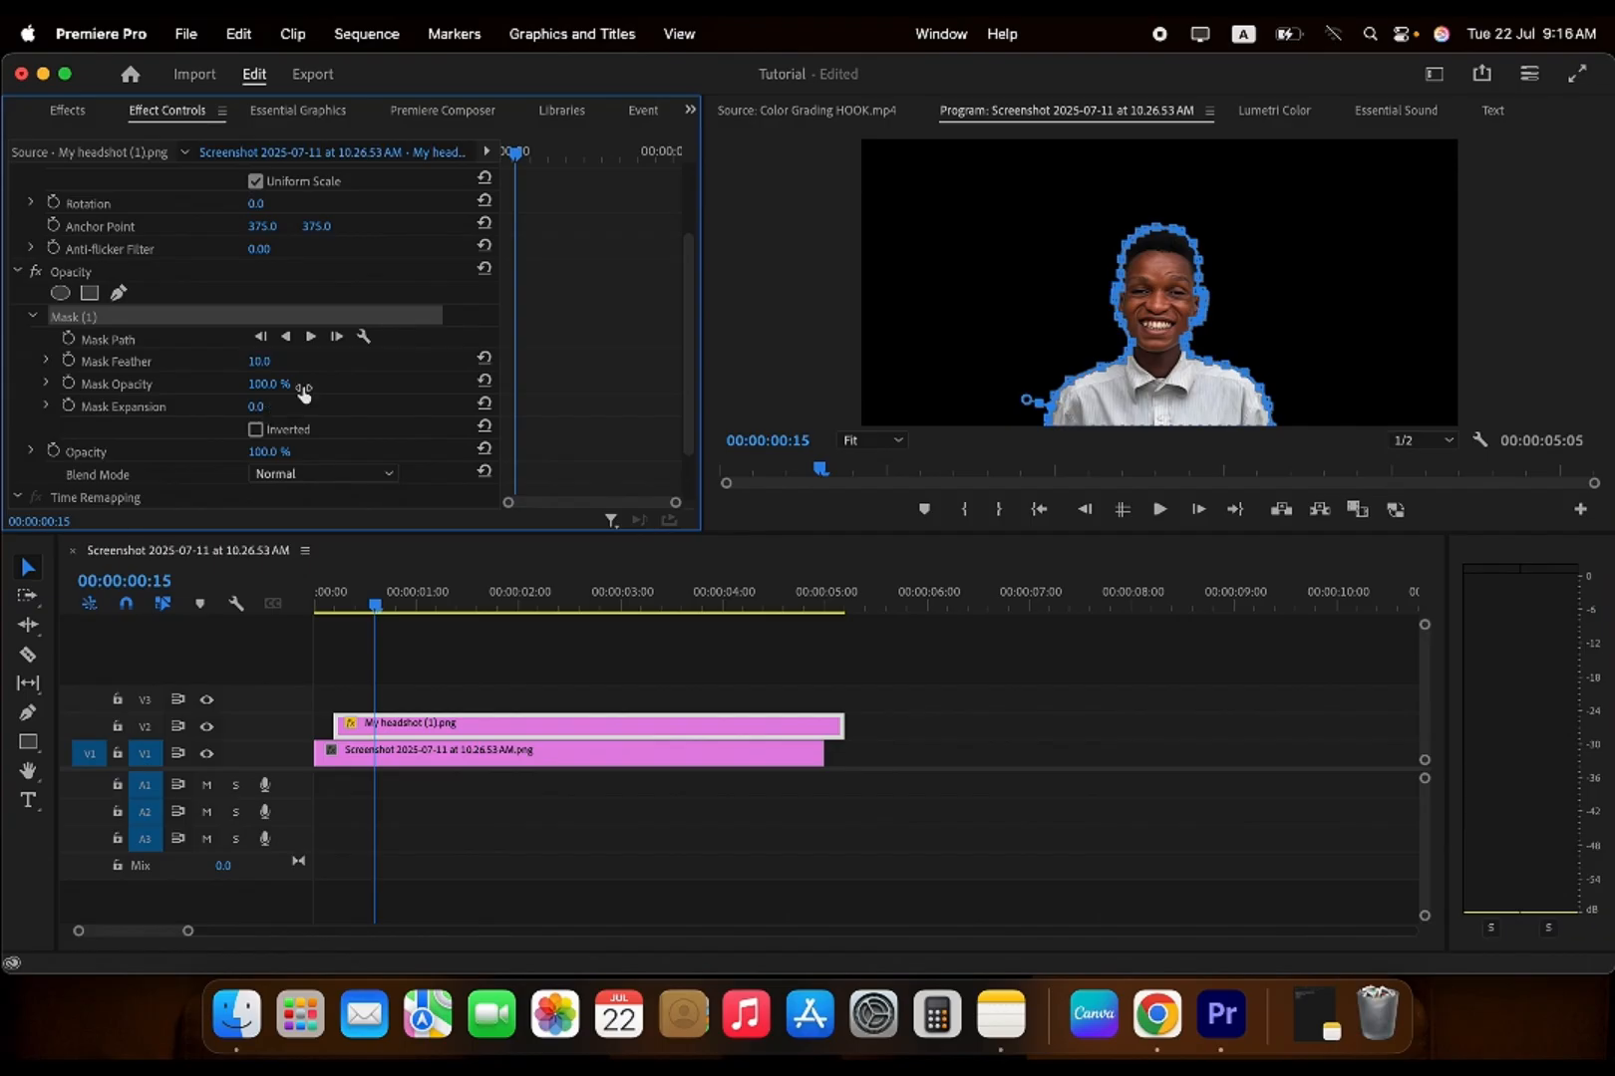
pyautogui.moveTo(261, 408)
pyautogui.mouseDown()
pyautogui.moveTo(383, 407)
pyautogui.moveTo(277, 408)
pyautogui.mouseUp()
pyautogui.click(448, 751)
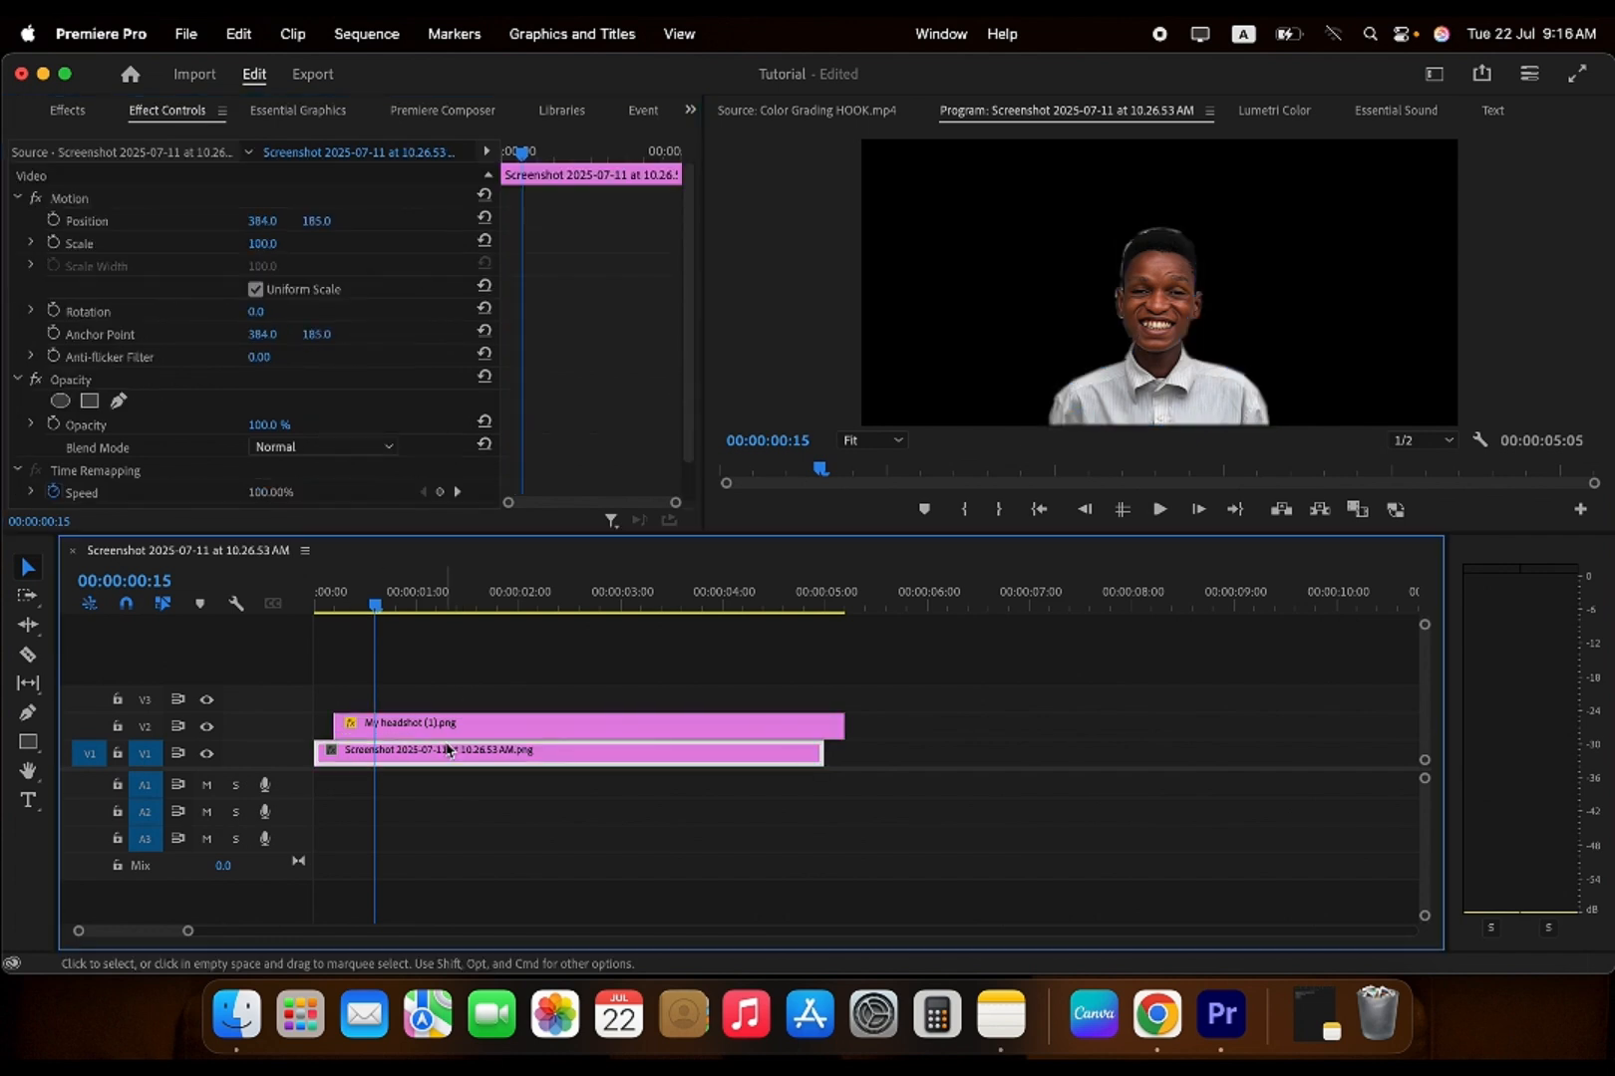
# - Set the Mask Expansion of the headshot's opacity mask to -3 and save the project
pyautogui.click(468, 725)
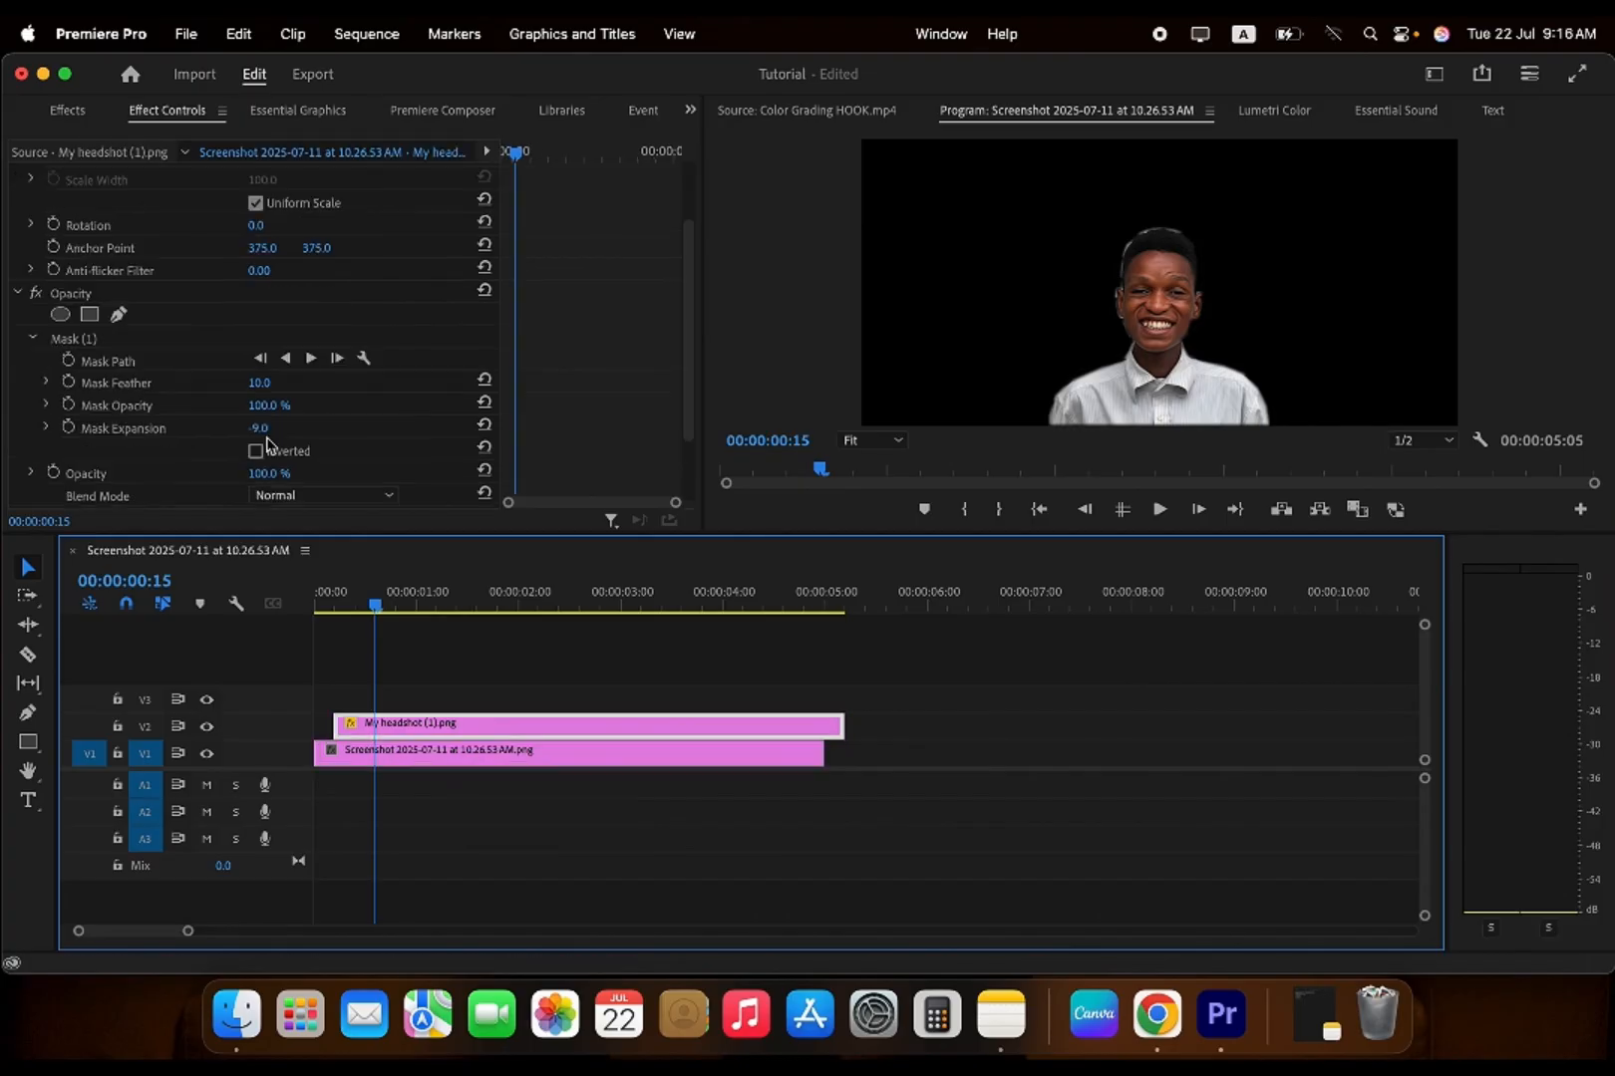
pyautogui.moveTo(265, 430); pyautogui.dragTo(277, 428)
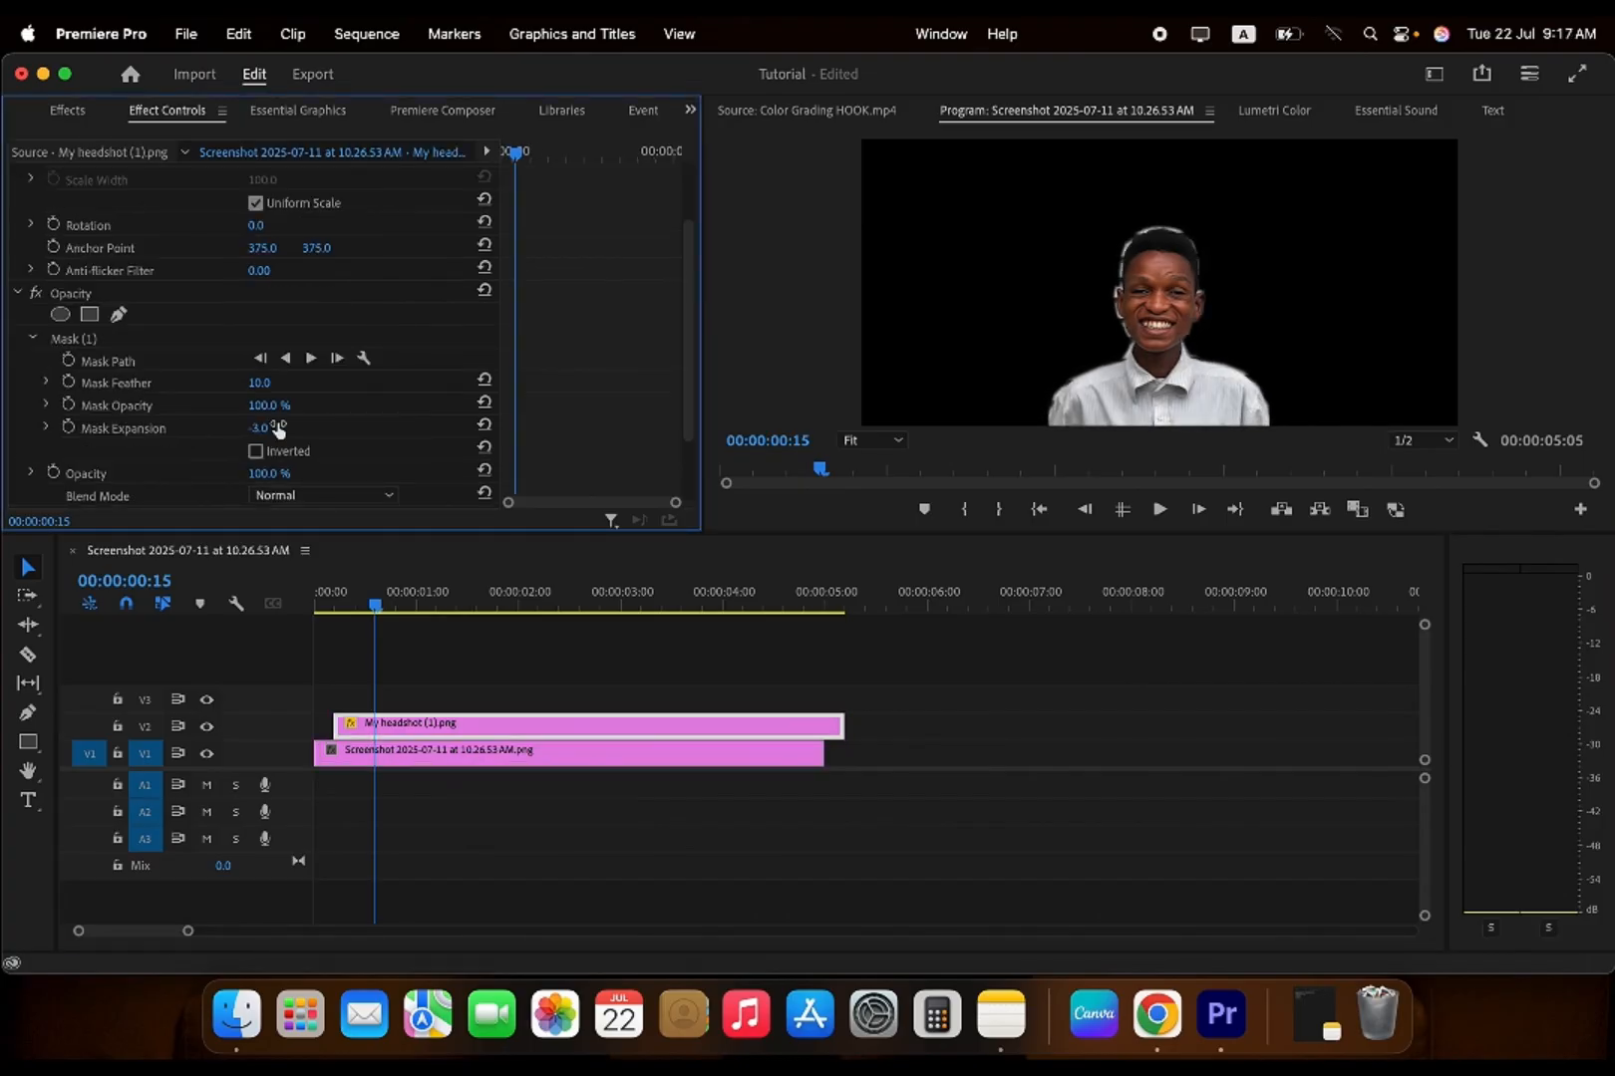
pyautogui.click(190, 339)
pyautogui.press('super+s')
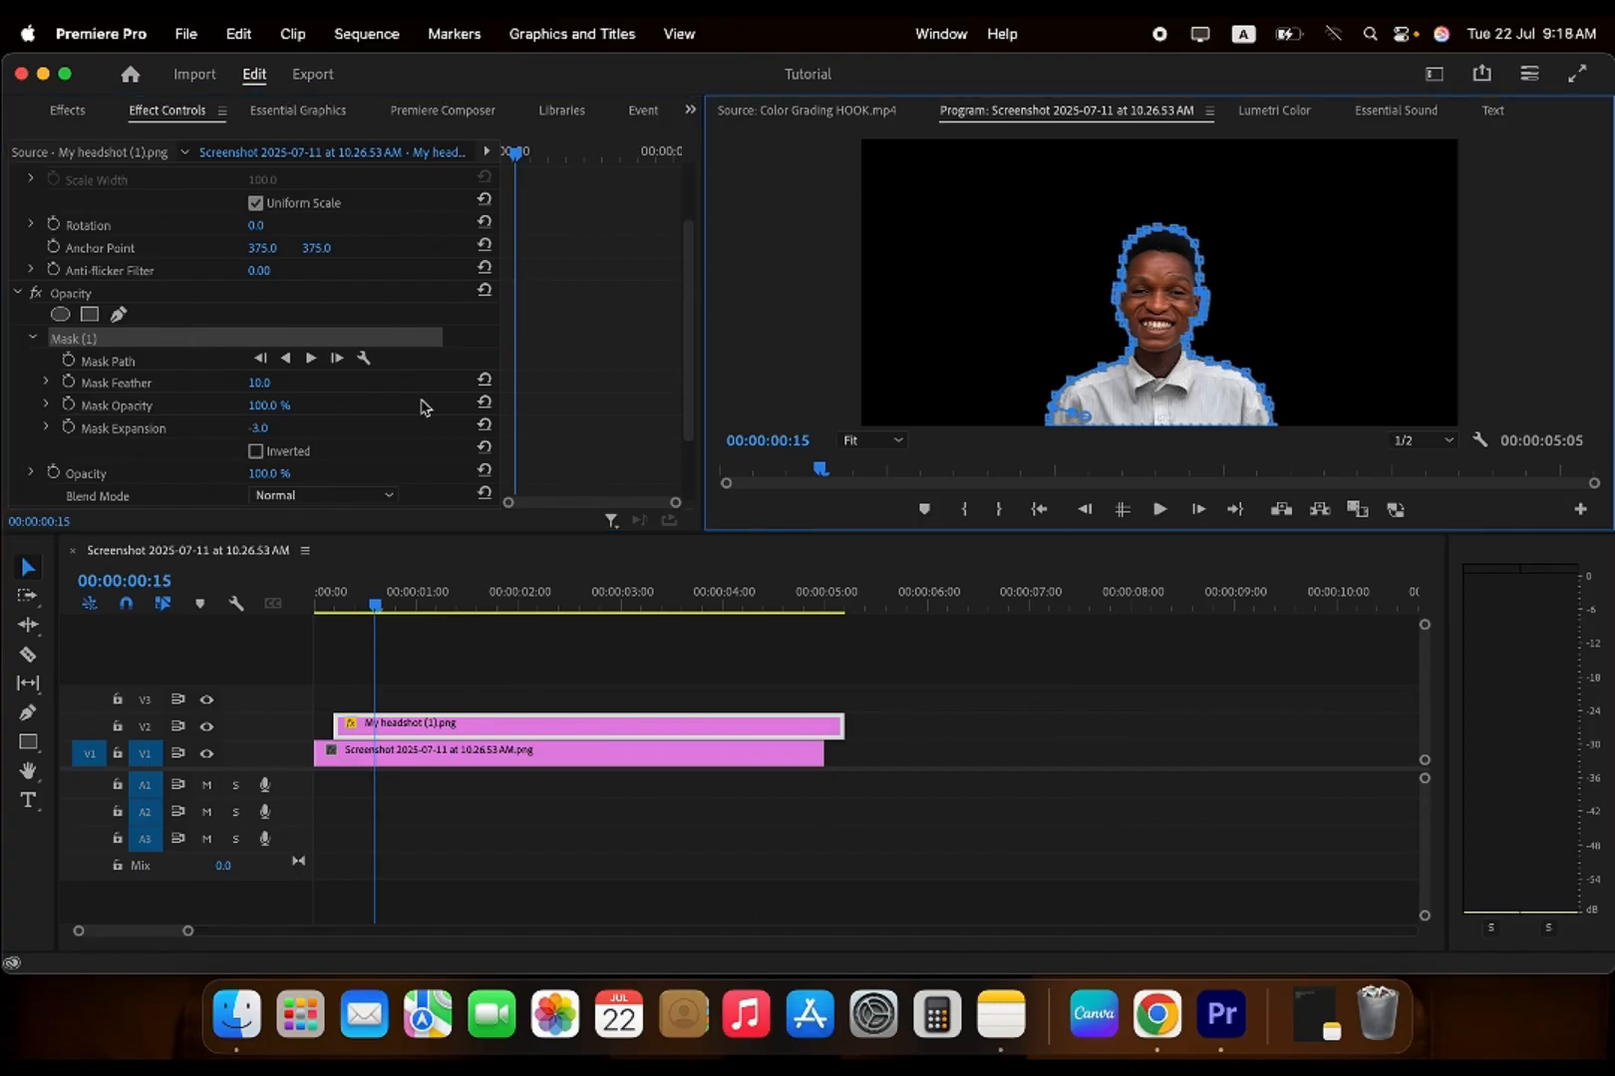
pyautogui.click(145, 295)
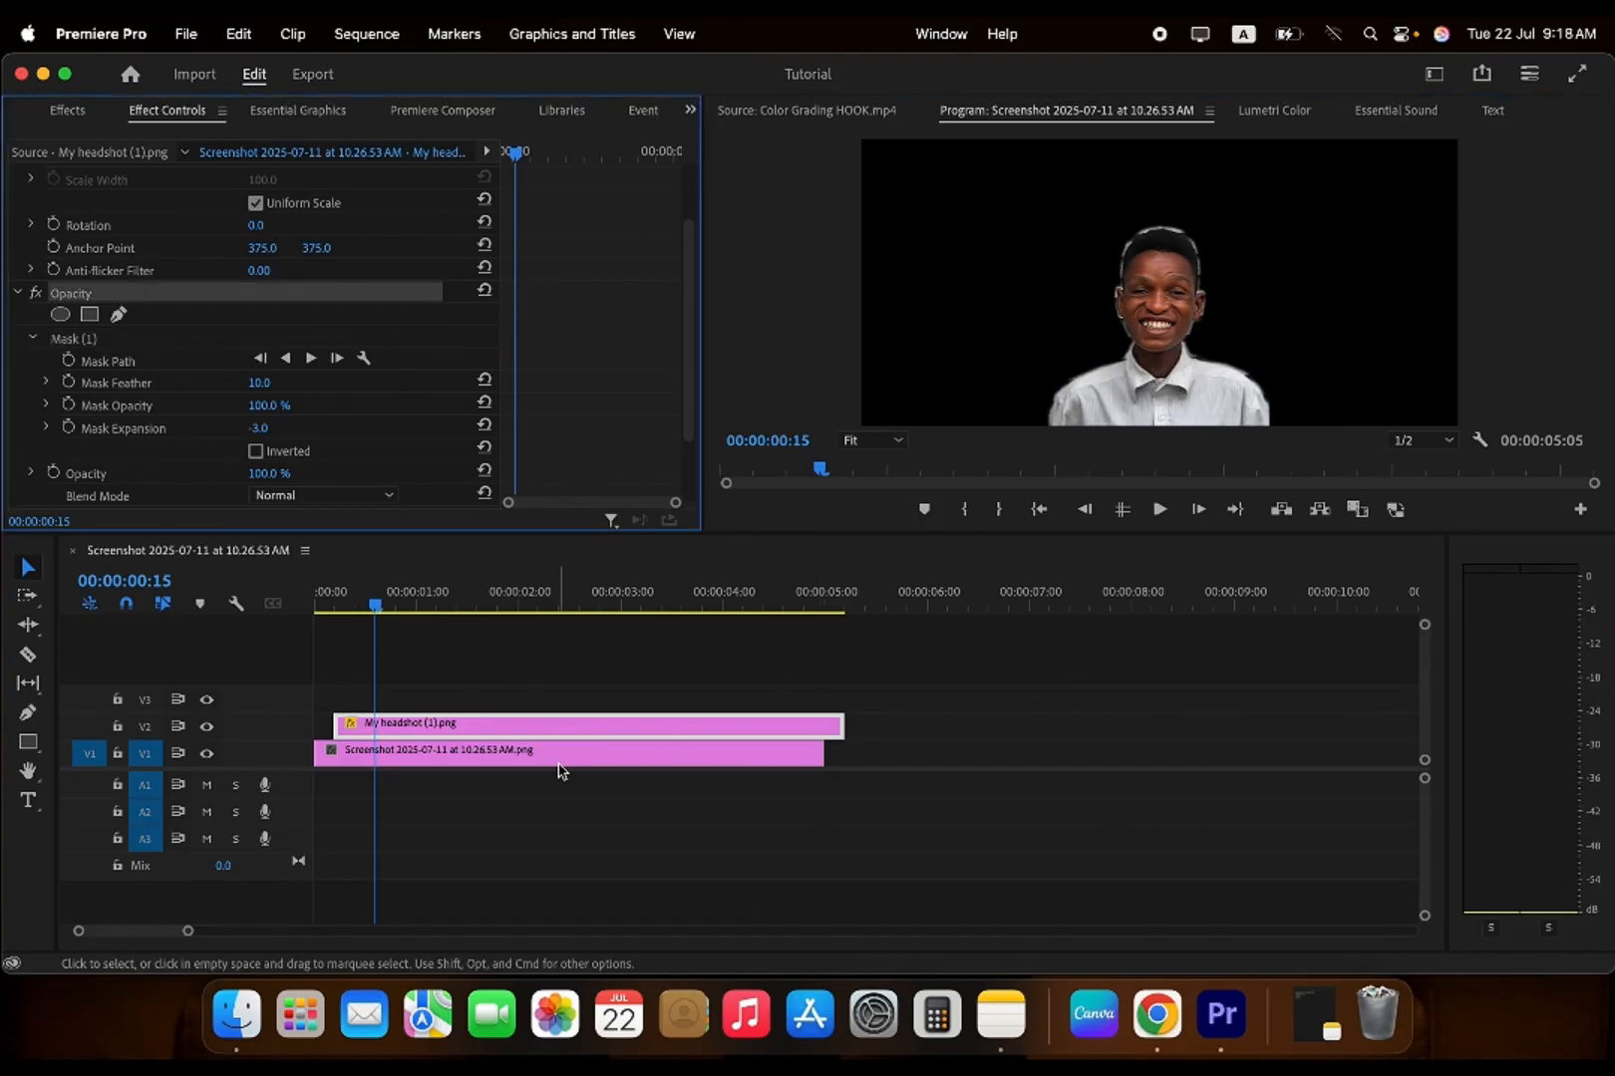
pyautogui.click(20, 294)
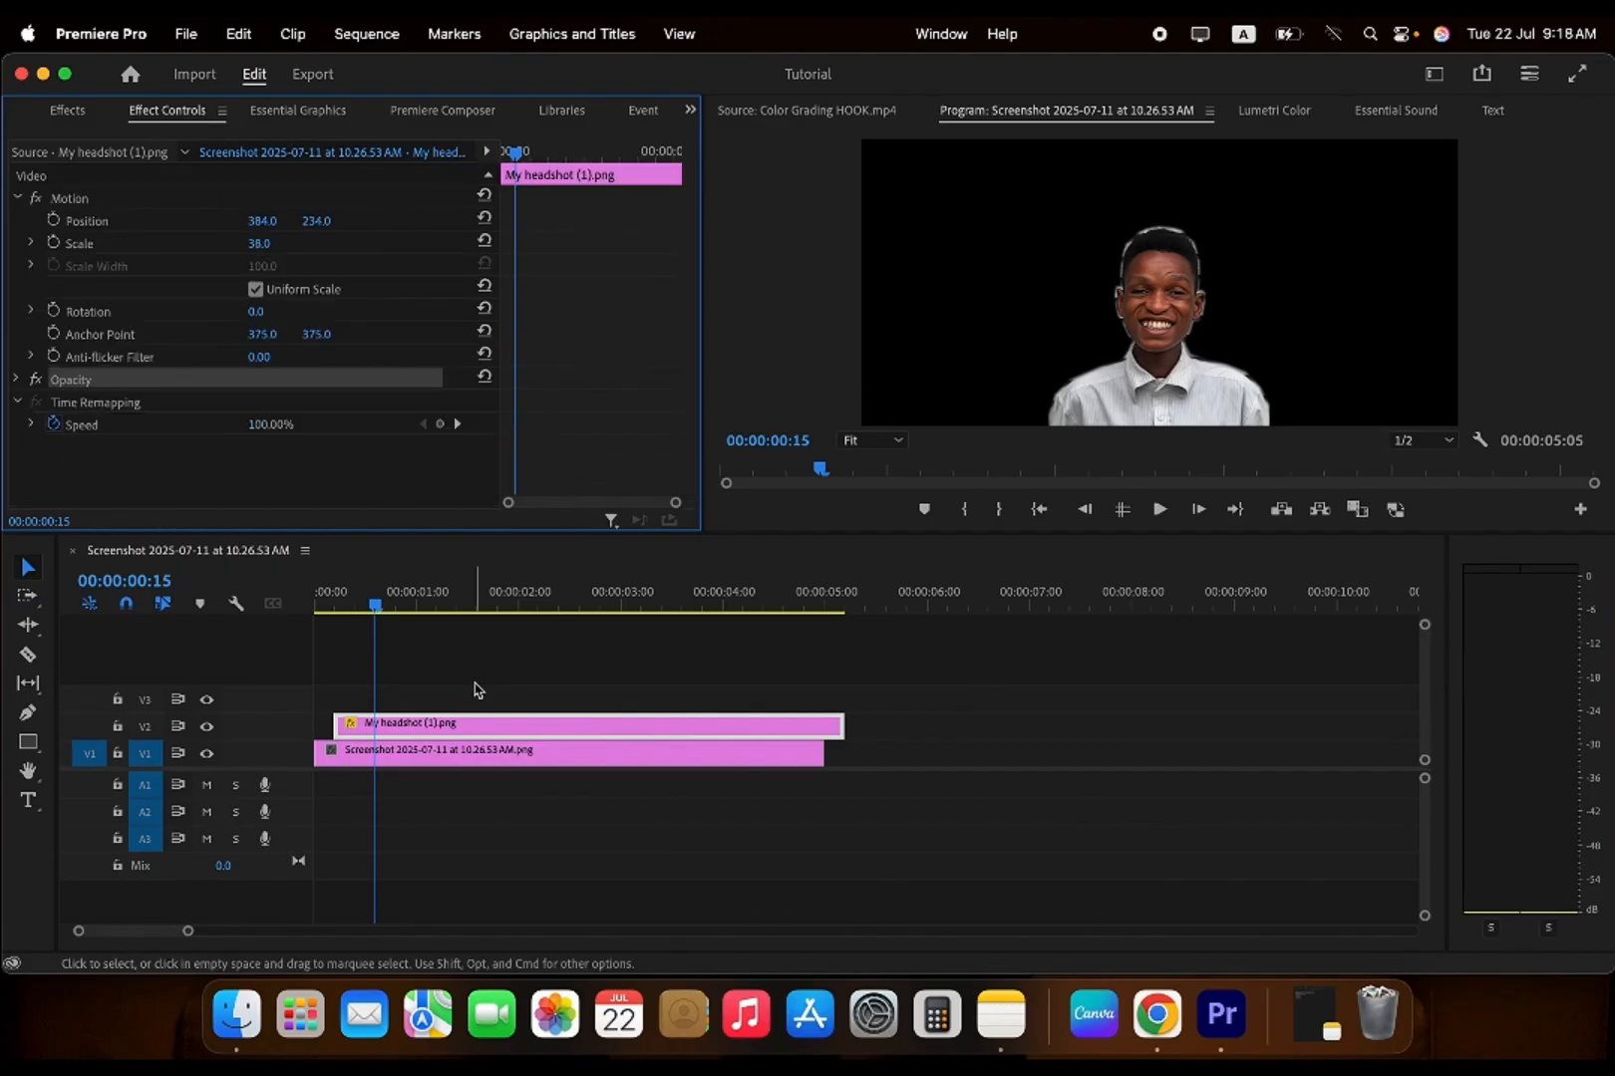
# - Switch to Notes, review the Effects Panel and Effects Control Panel entries in the topic list, and minimize the note
pyautogui.click(1004, 1000)
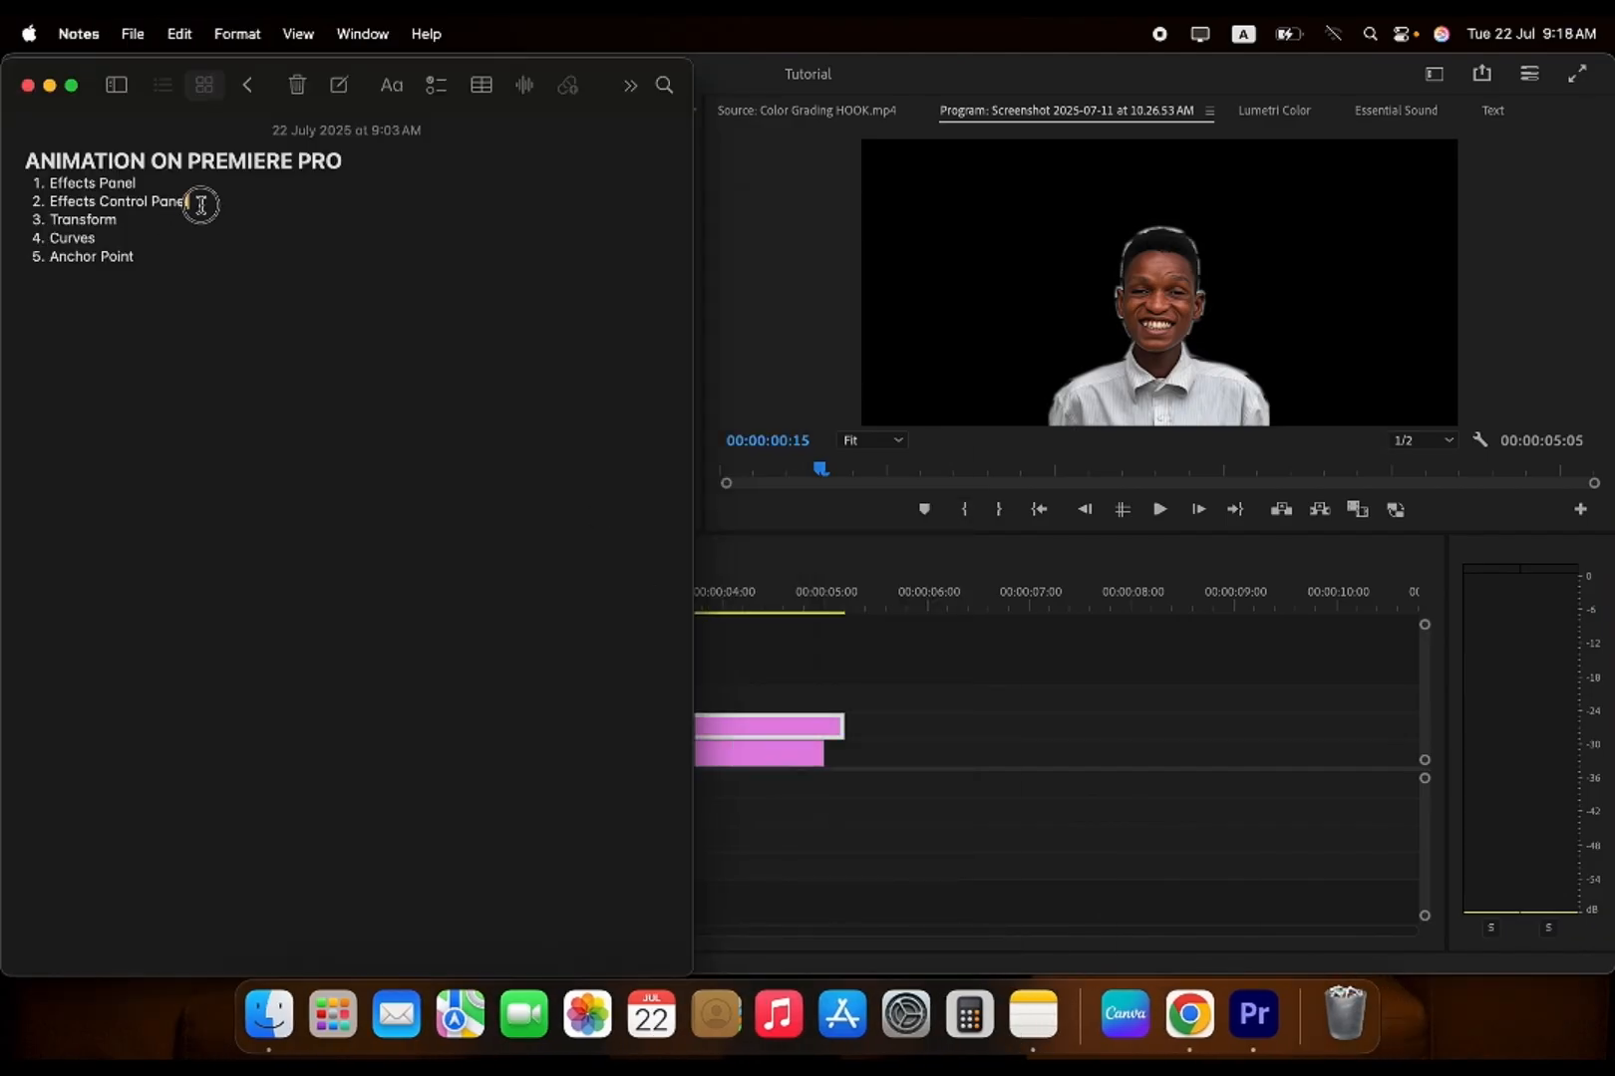
pyautogui.moveTo(199, 203); pyautogui.dragTo(32, 205)
pyautogui.moveTo(140, 184); pyautogui.dragTo(30, 184)
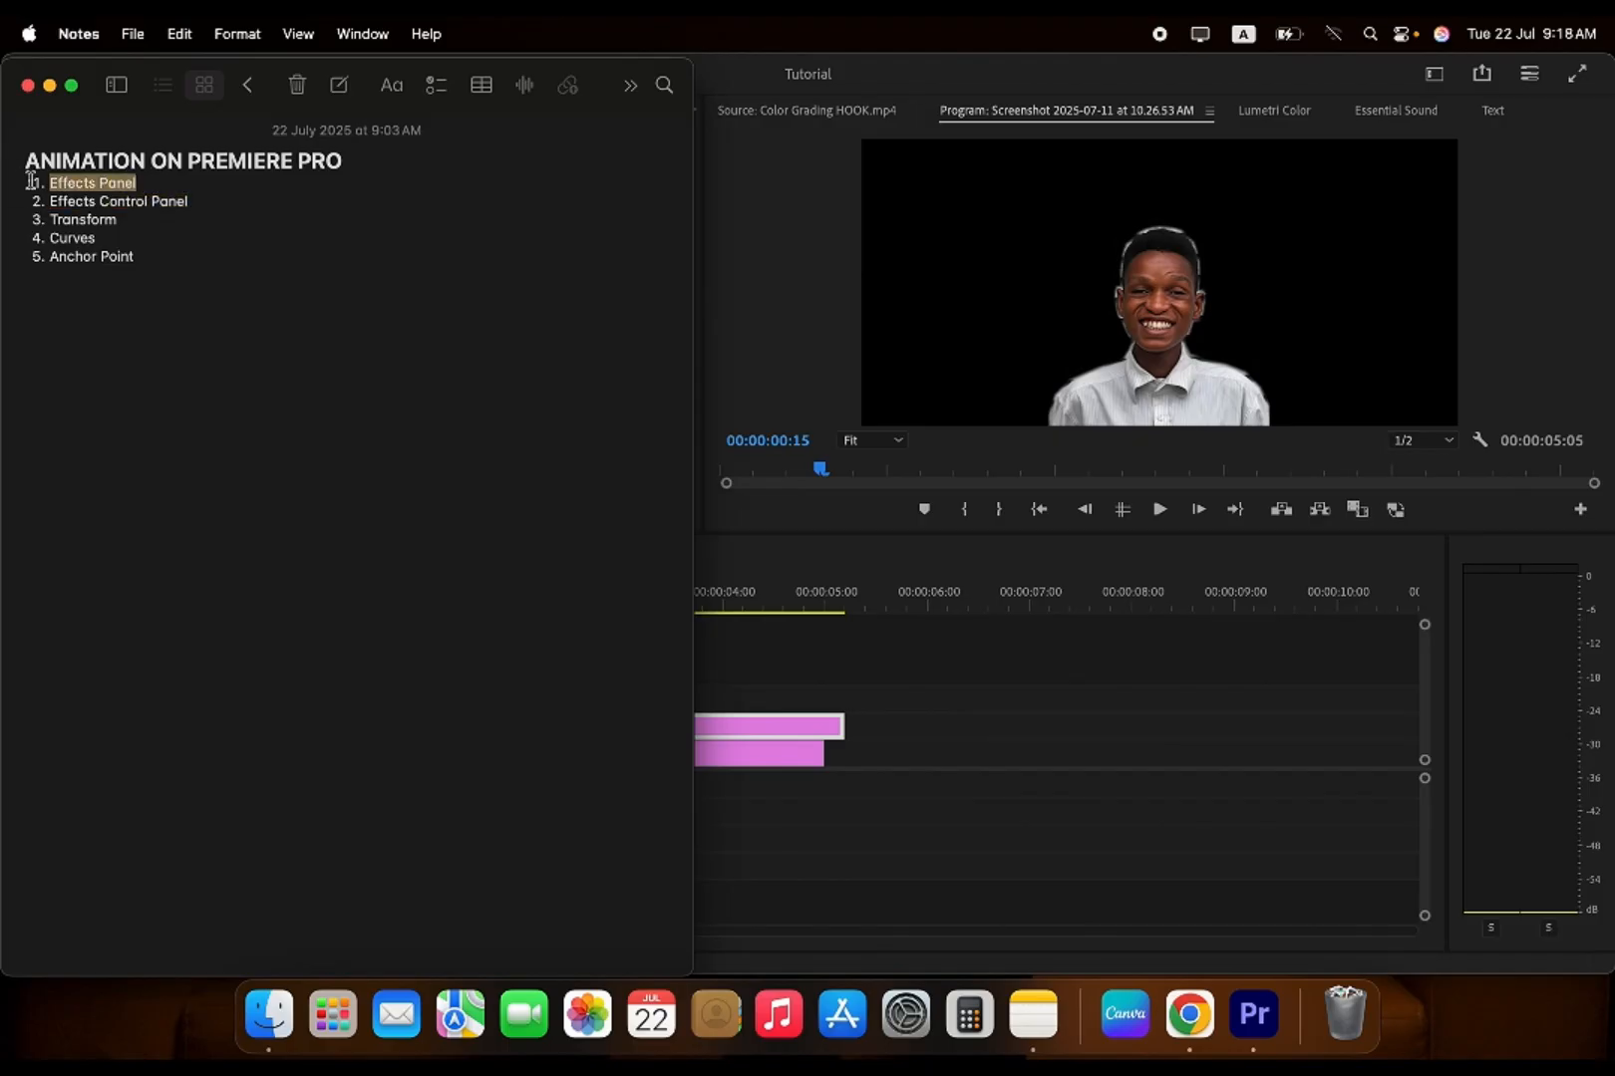
pyautogui.click(55, 89)
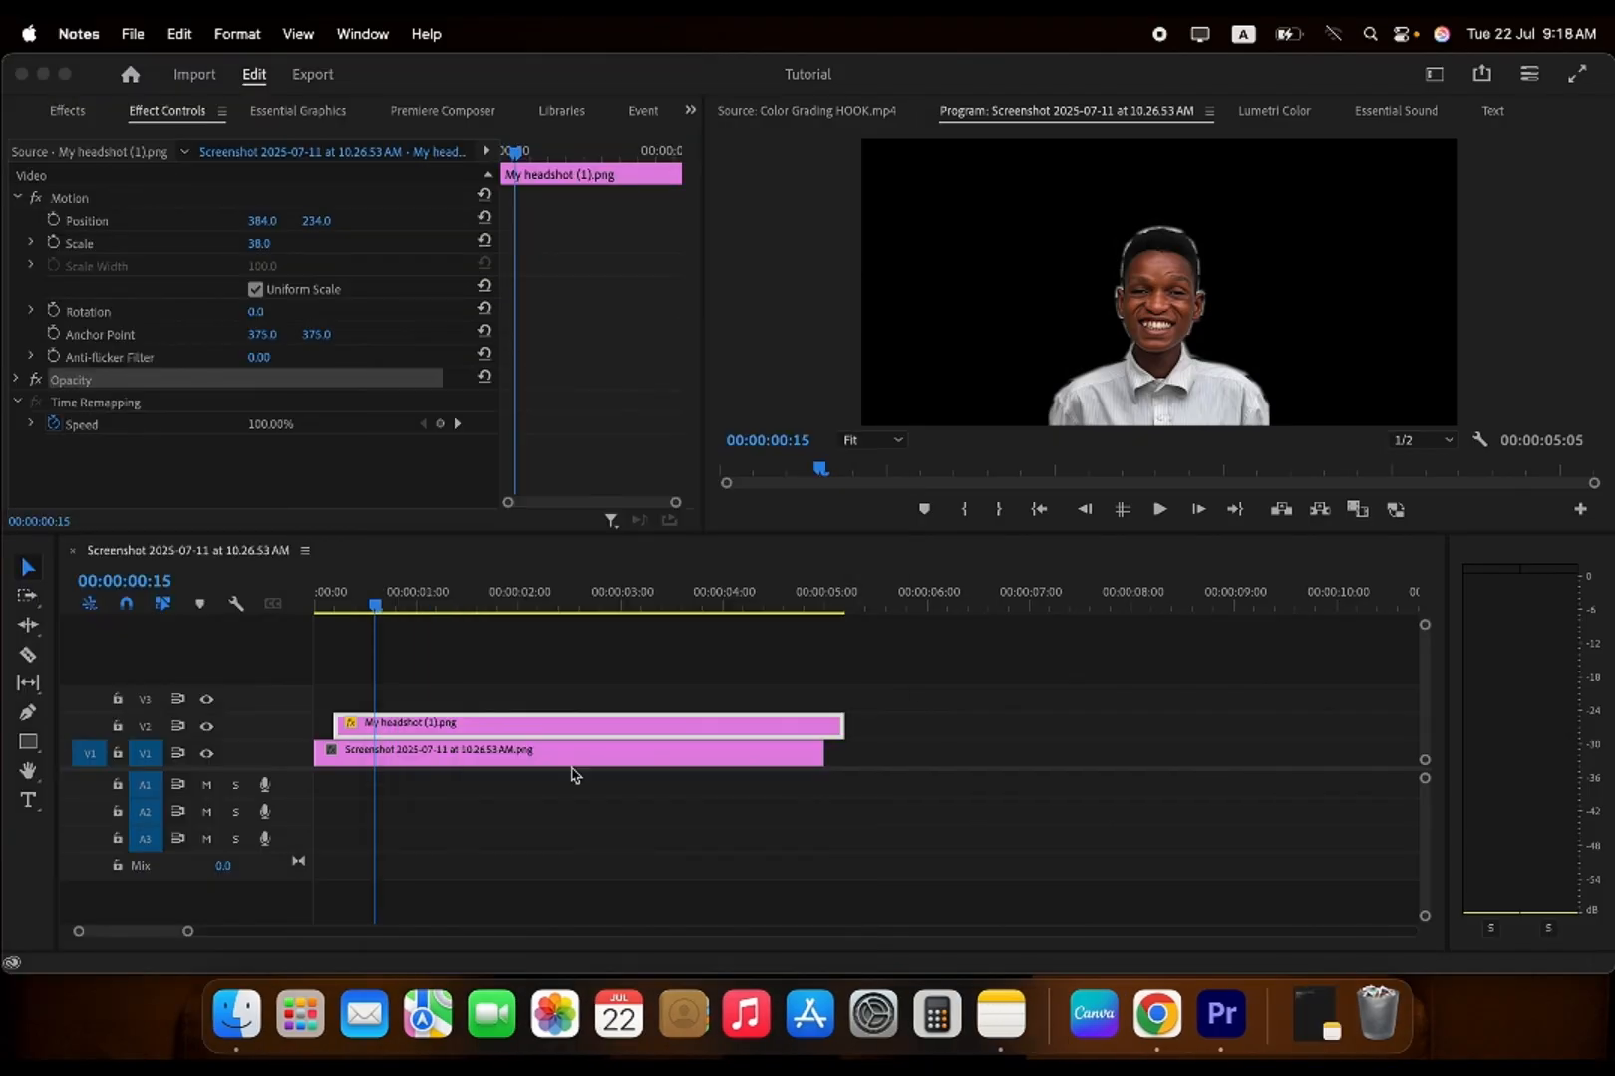
# - Return to Premiere Pro, select the headshot's Motion effect and search the effects library for "transform"
pyautogui.click(95, 196)
pyautogui.click(102, 198)
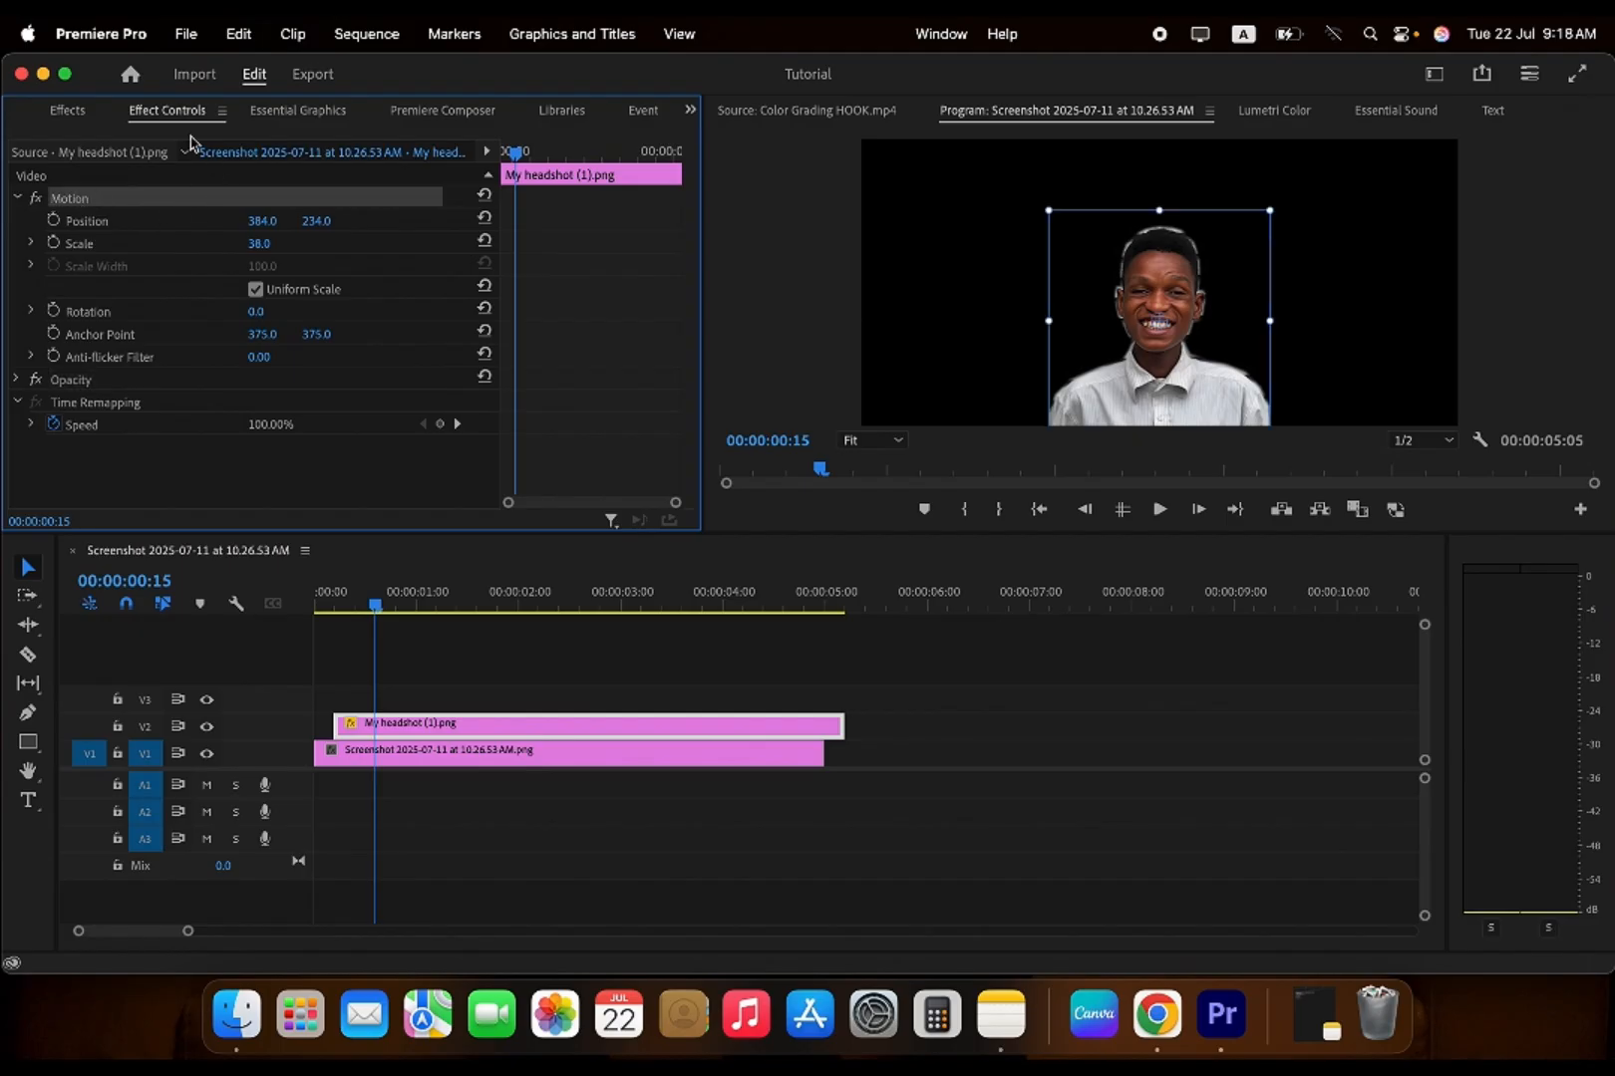
pyautogui.click(61, 110)
pyautogui.click(92, 142)
pyautogui.write('tr')
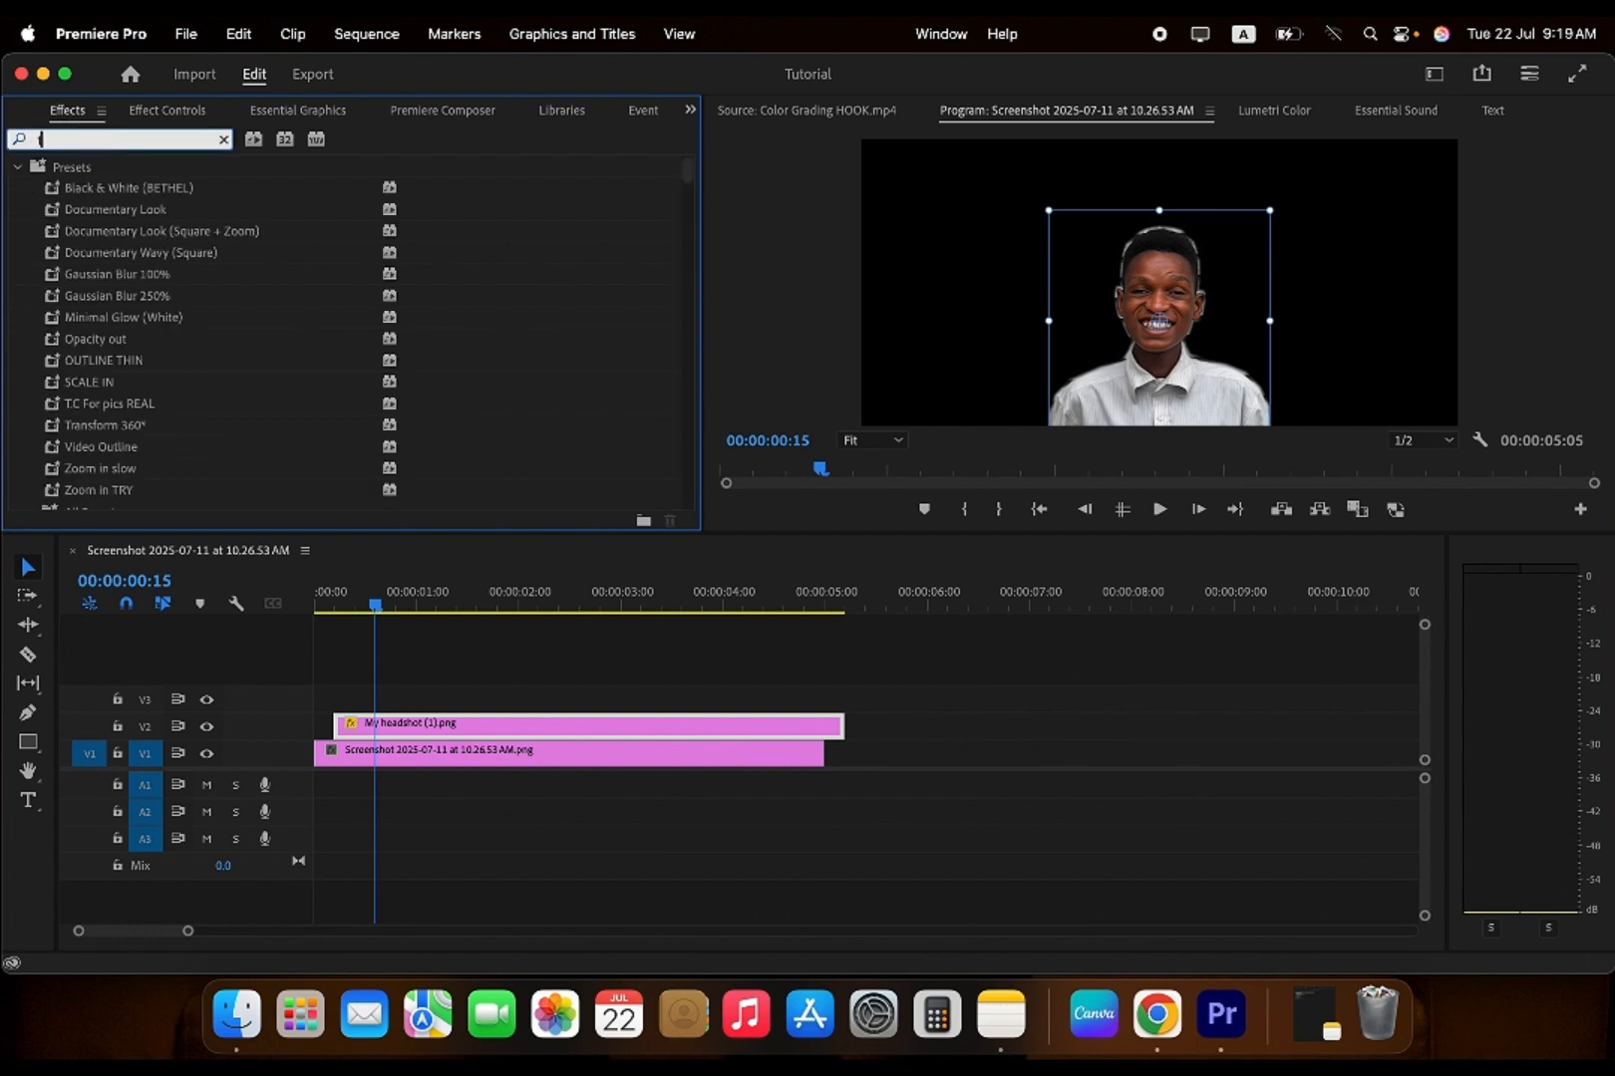
pyautogui.write('ansform')
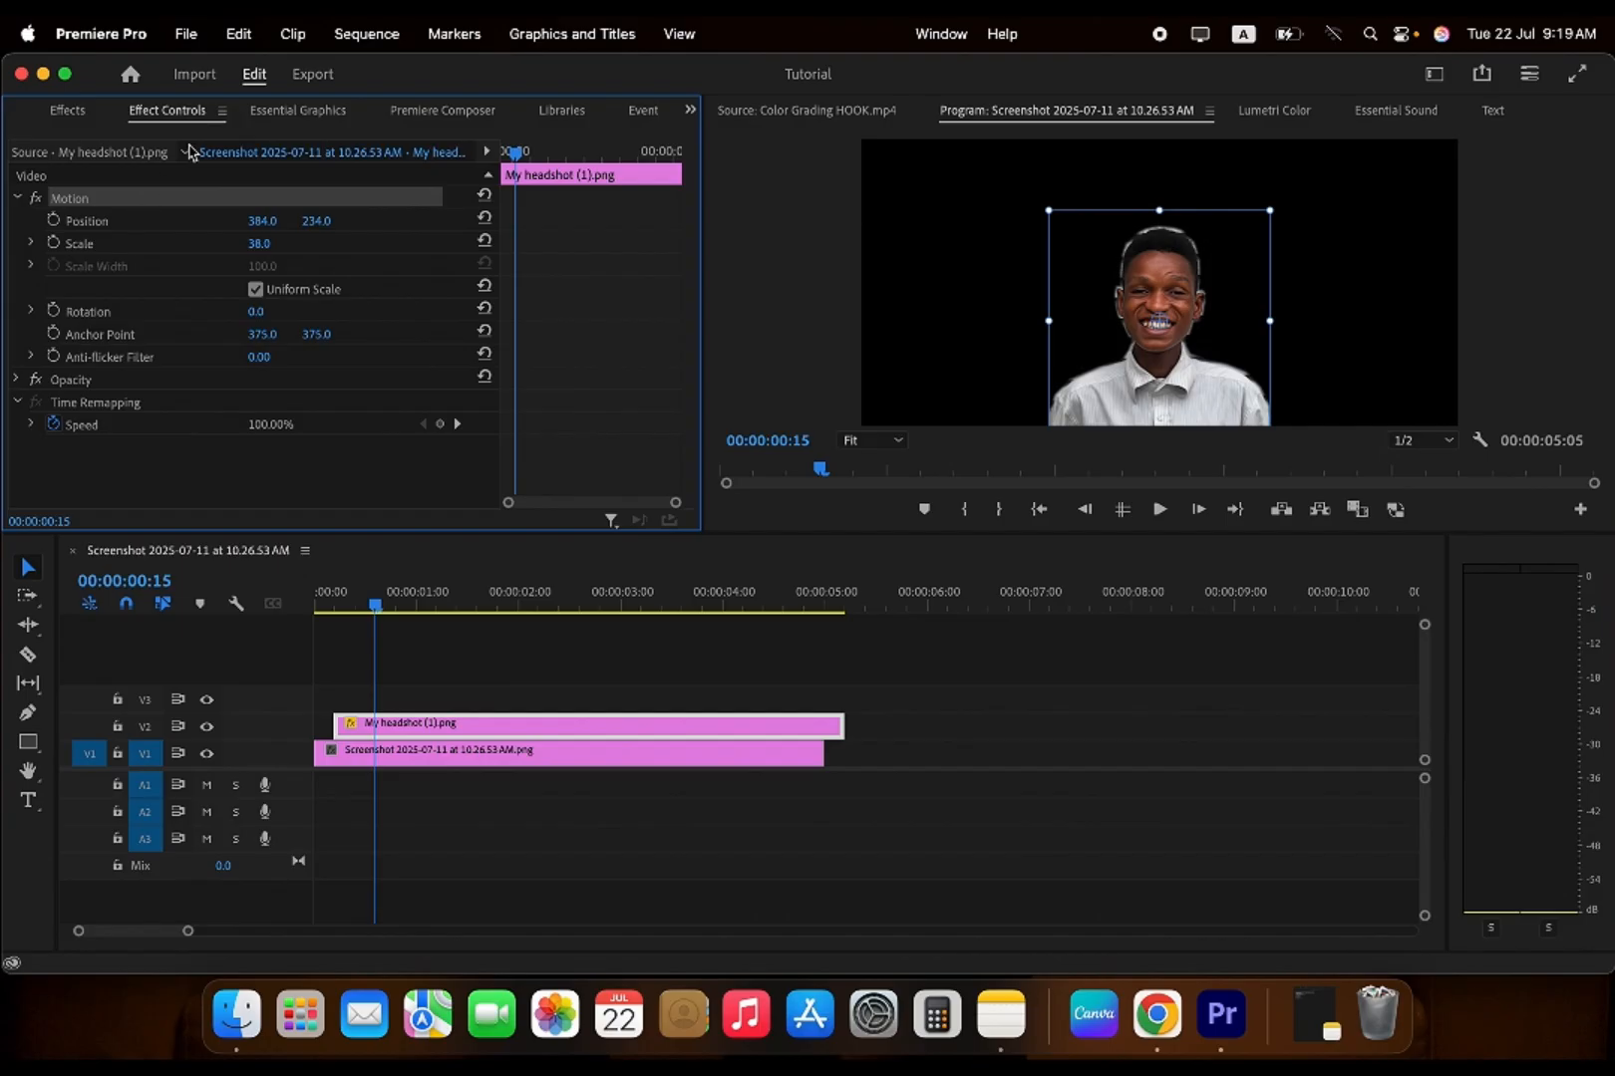
# - Apply the Transform effect from the Distort video effects to the My headshot (1).png clip
pyautogui.click(97, 116)
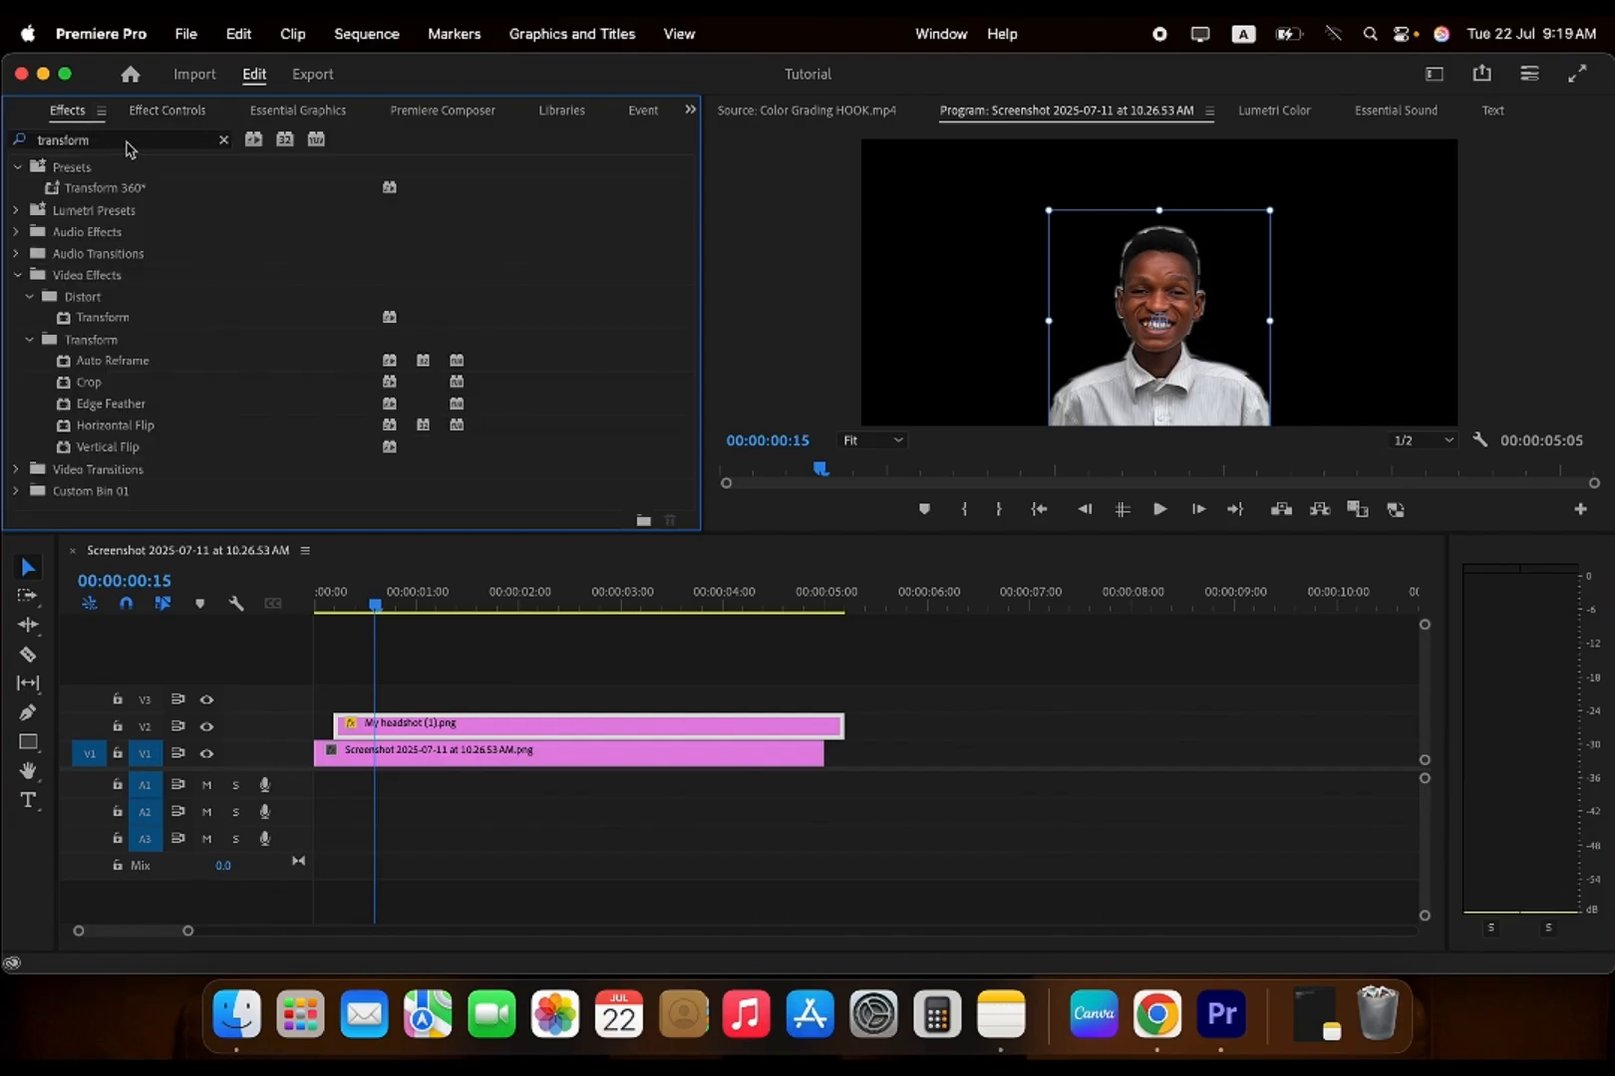
pyautogui.click(92, 323)
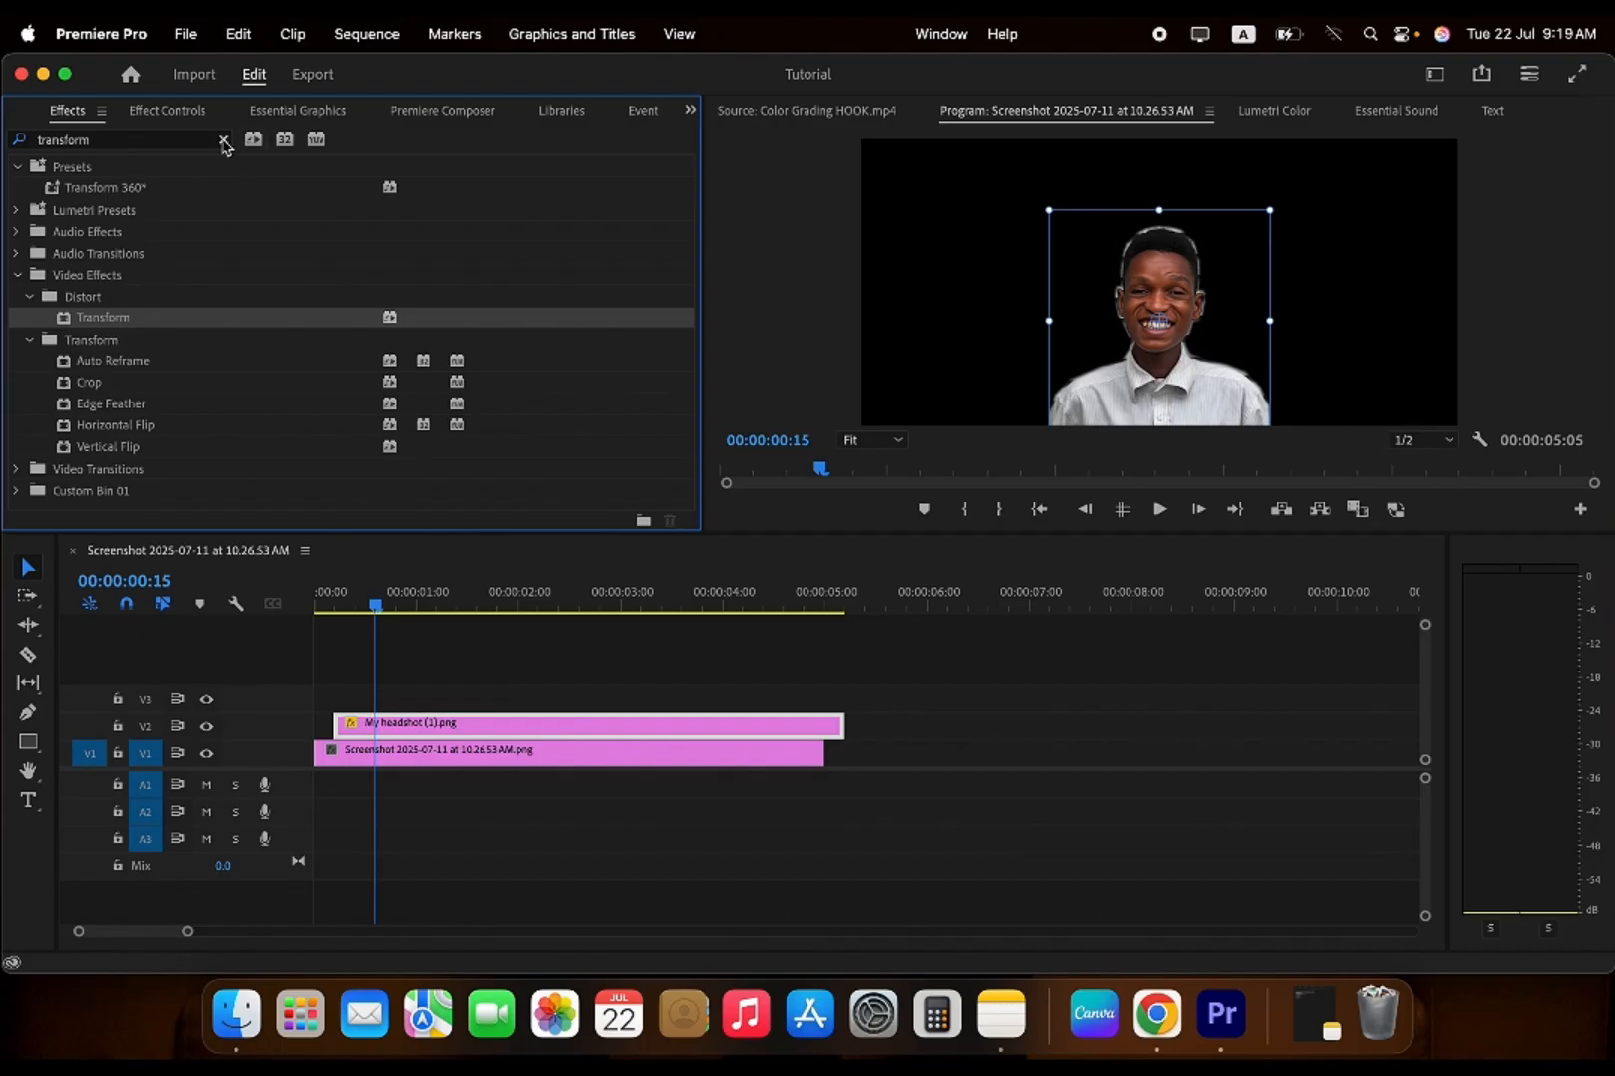
pyautogui.doubleClick(84, 142)
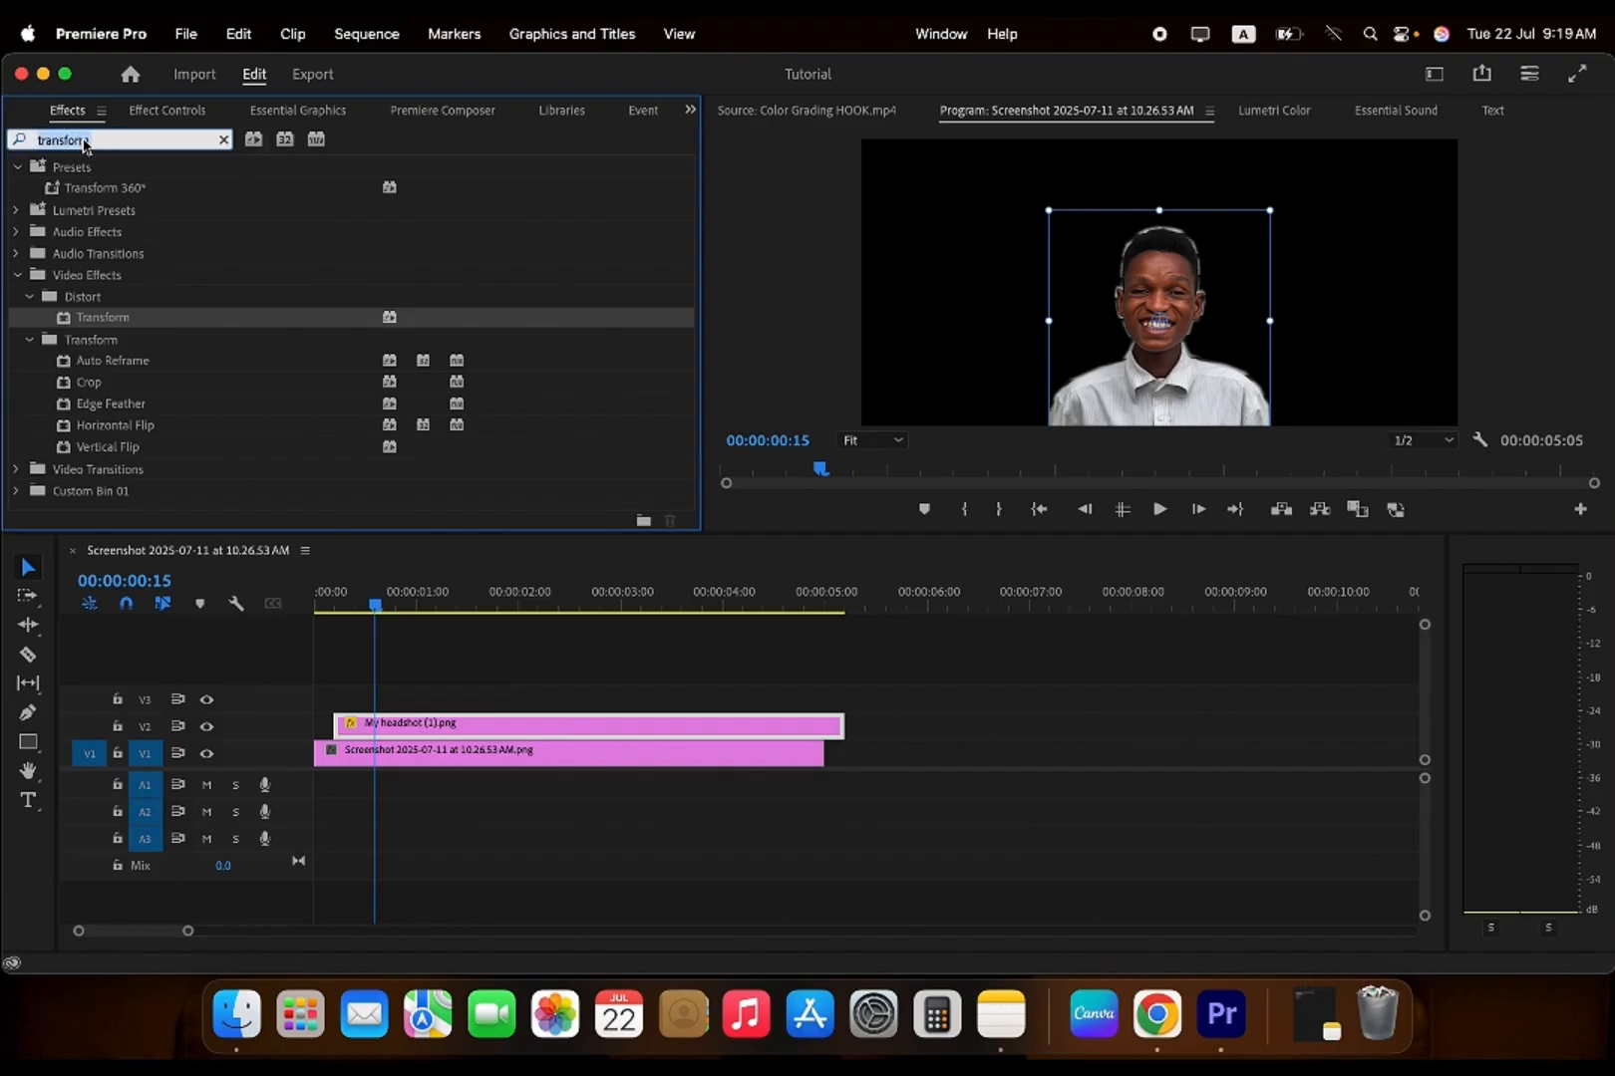
pyautogui.click(98, 317)
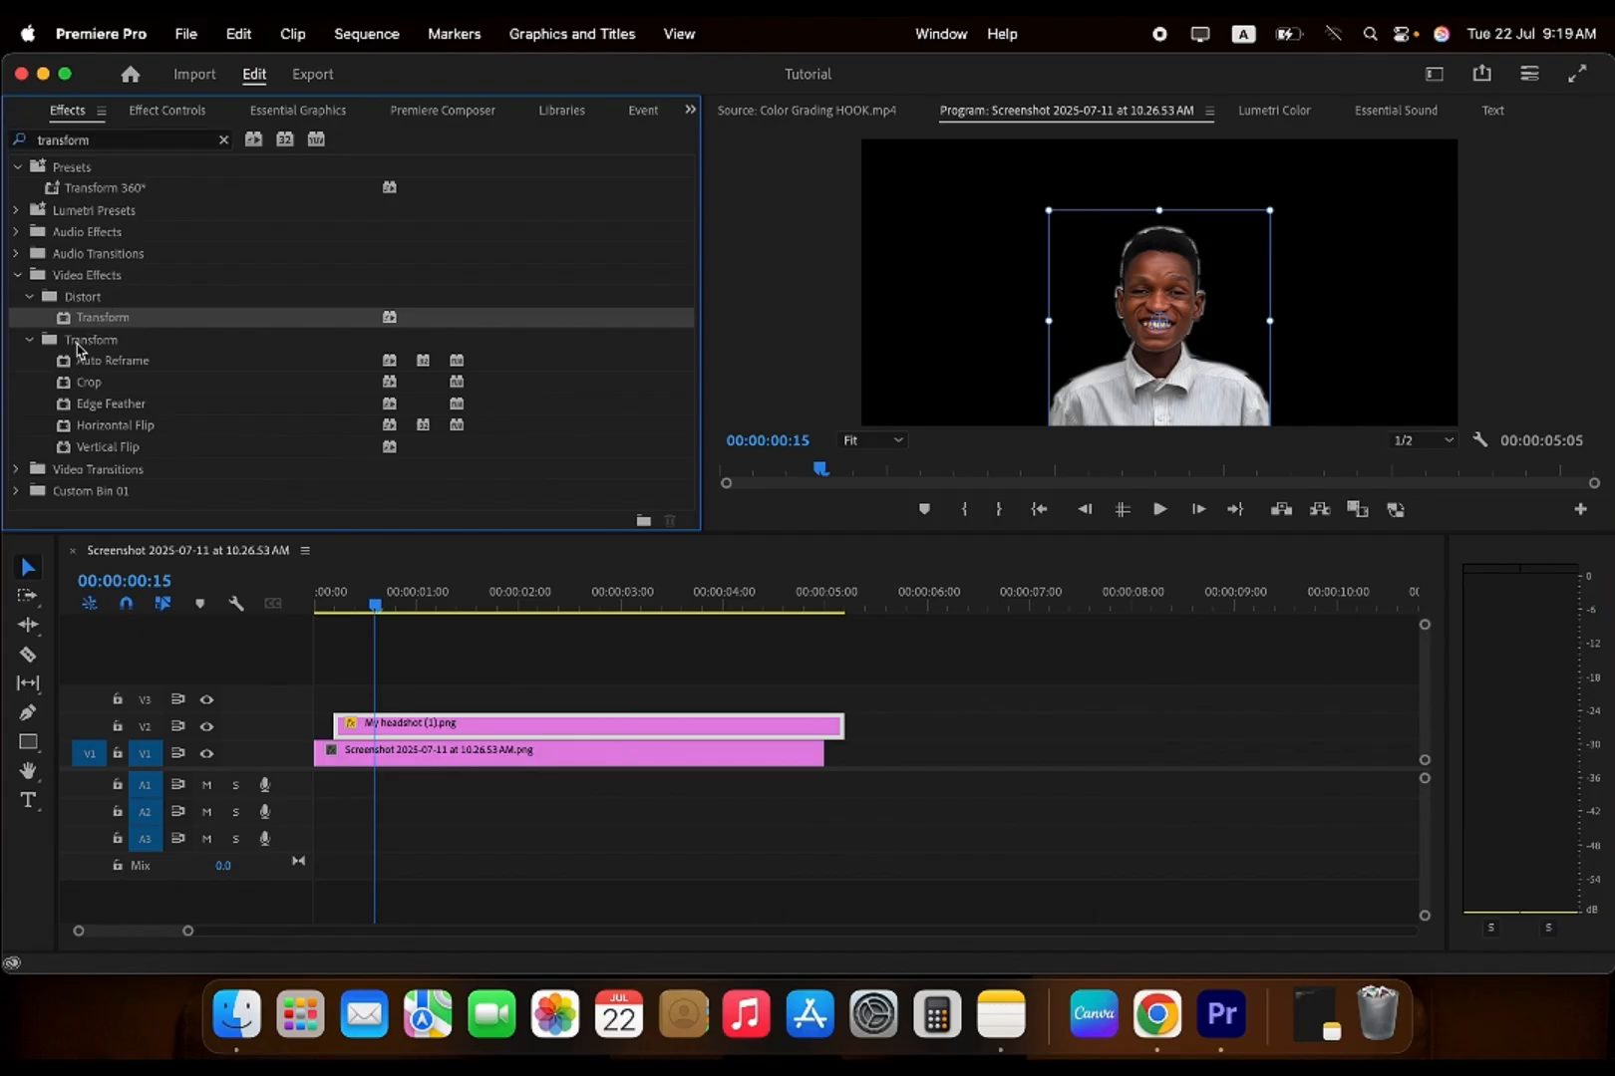
pyautogui.click(80, 344)
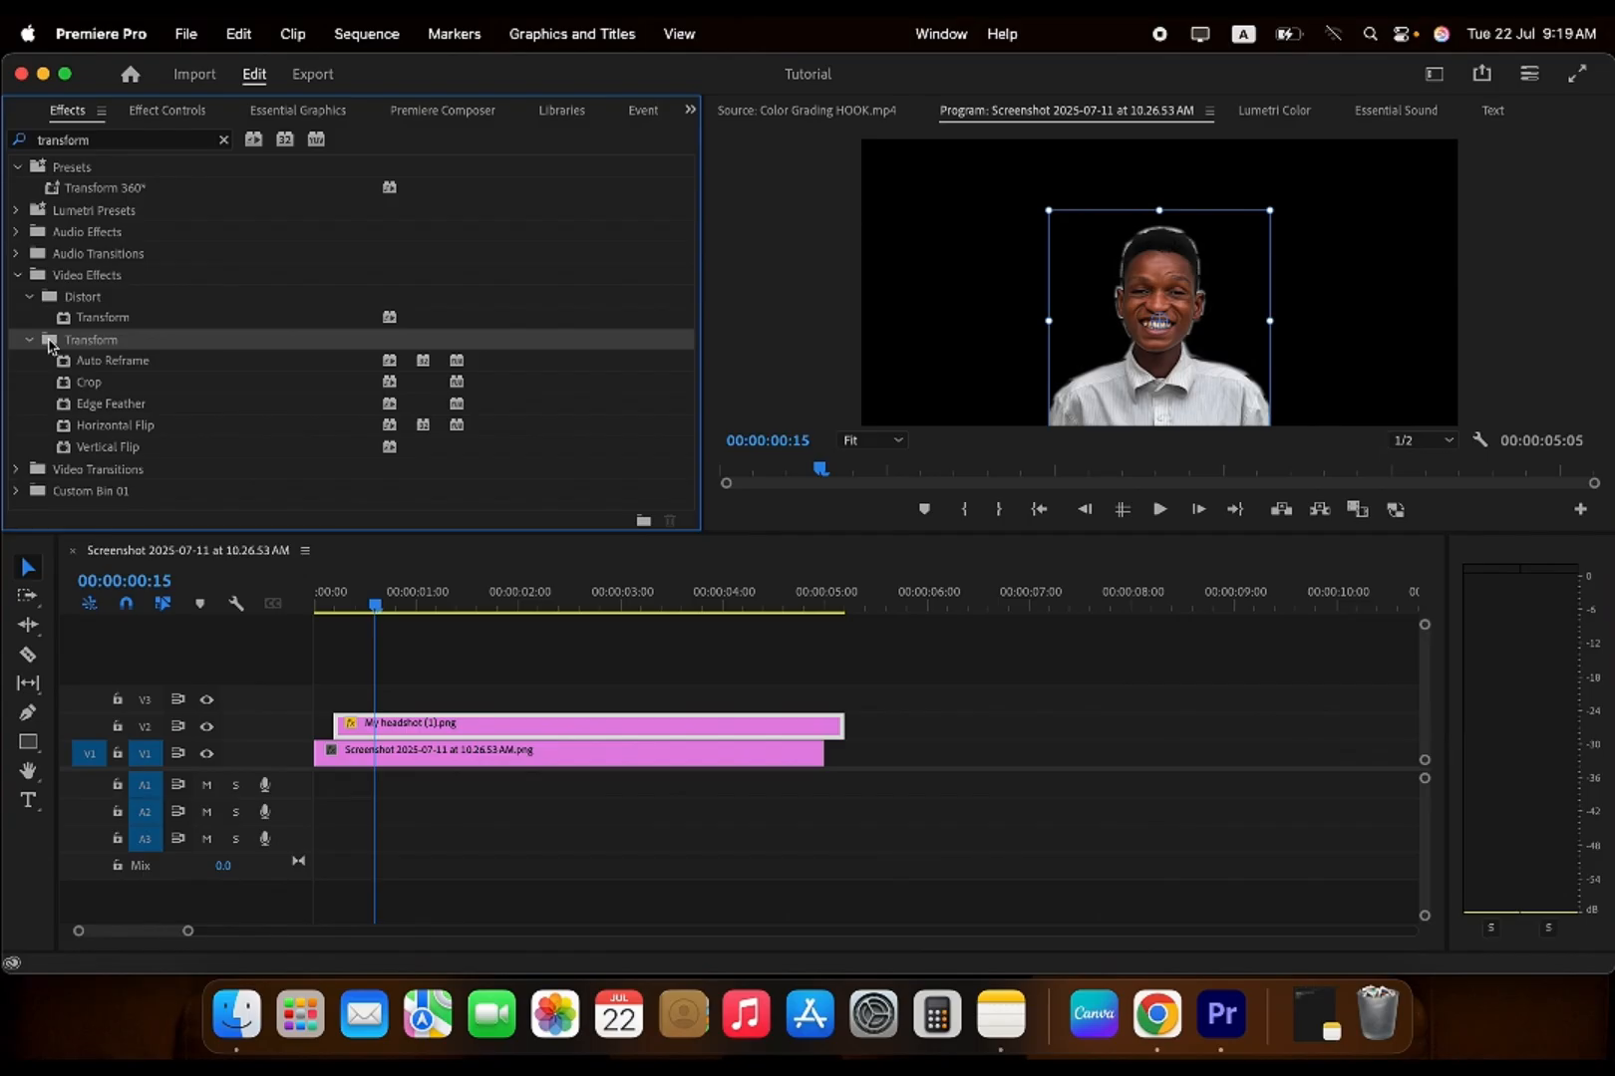
pyautogui.click(79, 319)
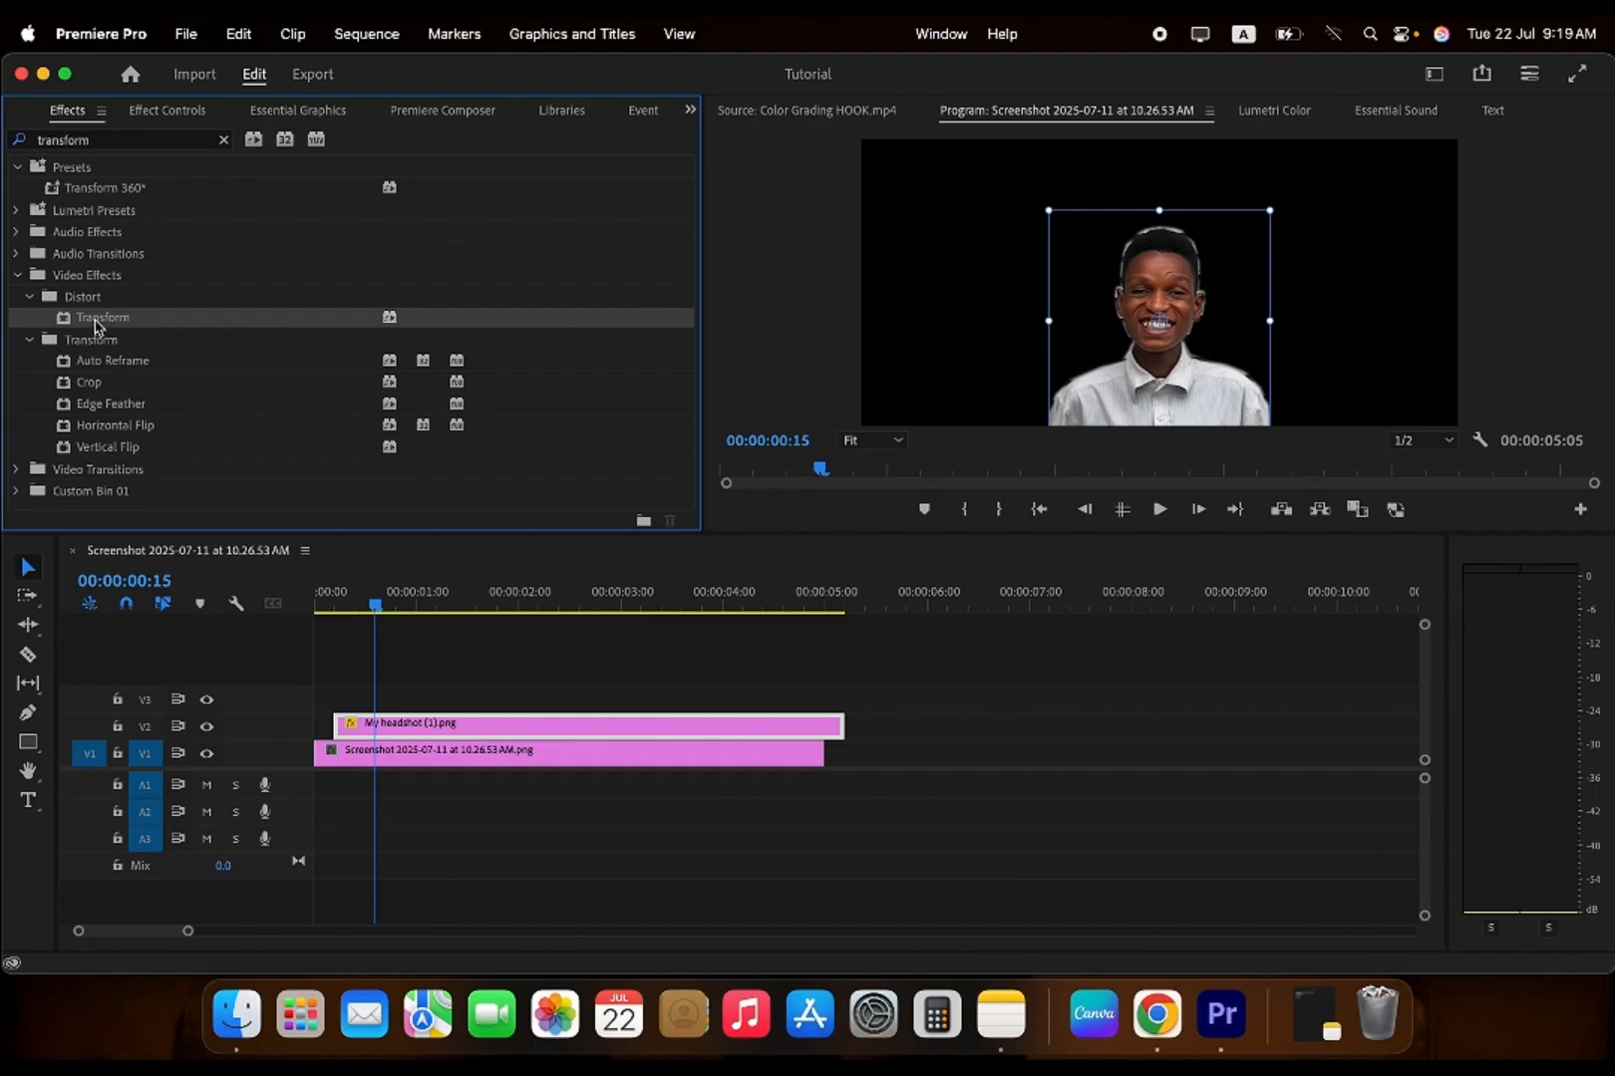
pyautogui.click(100, 341)
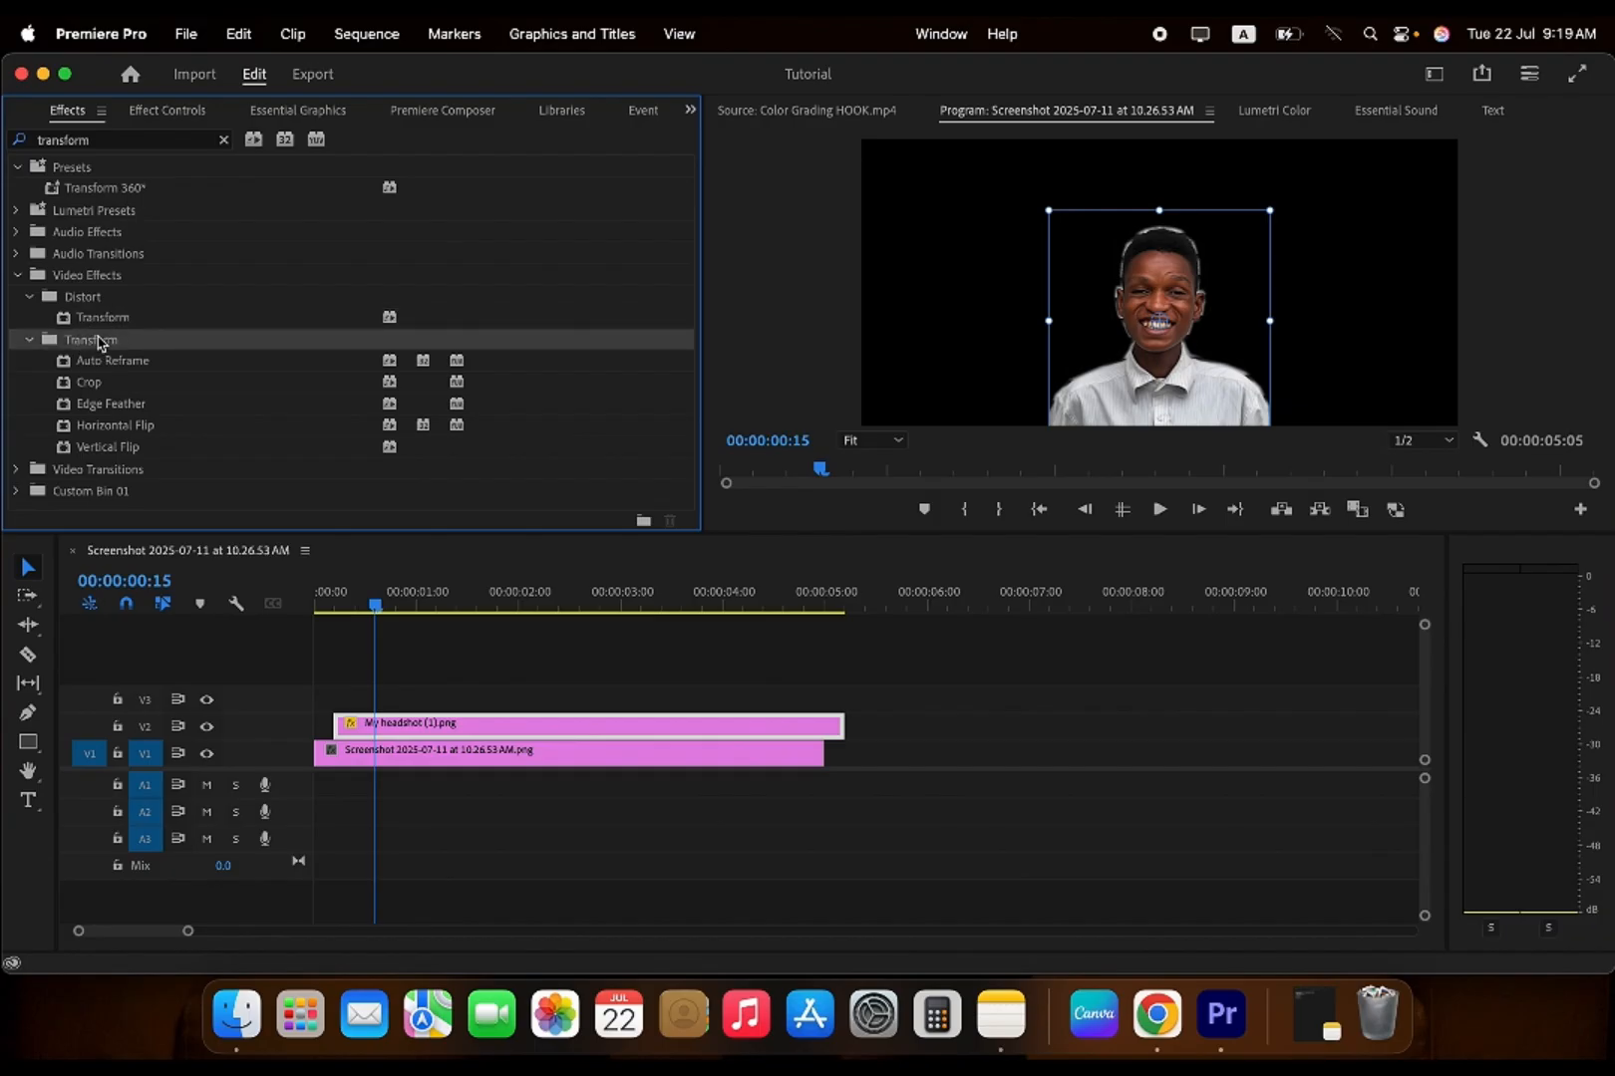
pyautogui.click(111, 318)
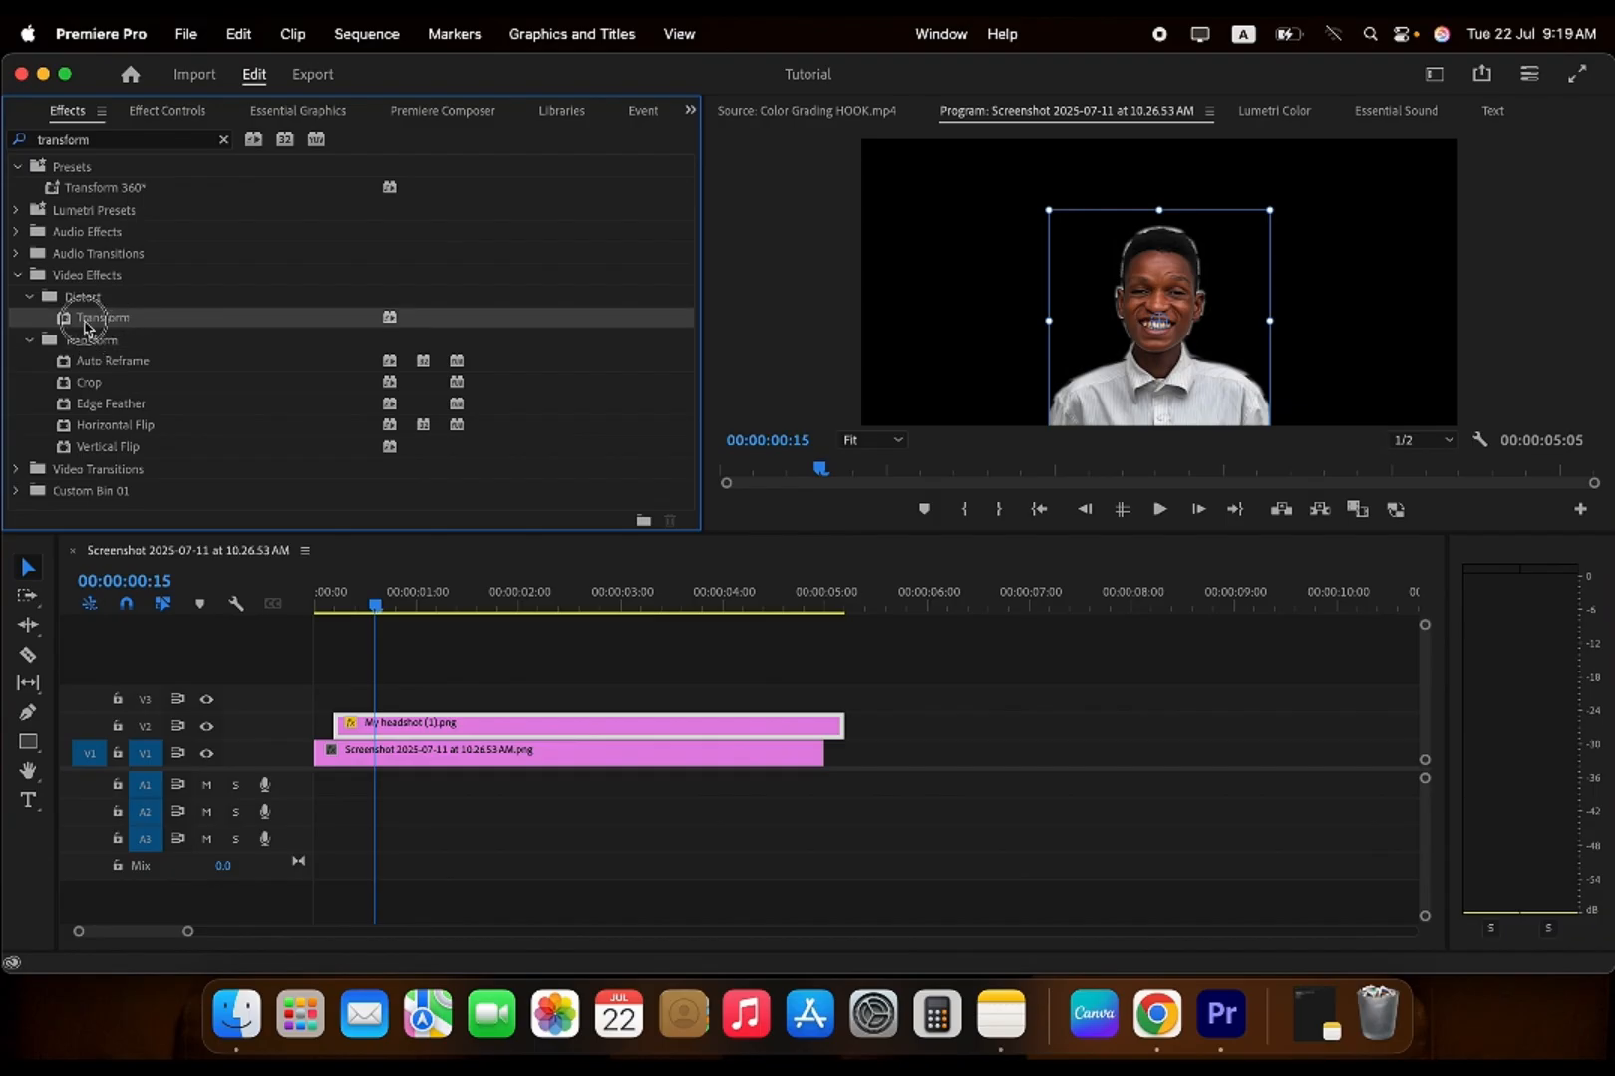
pyautogui.moveTo(86, 327); pyautogui.dragTo(130, 368)
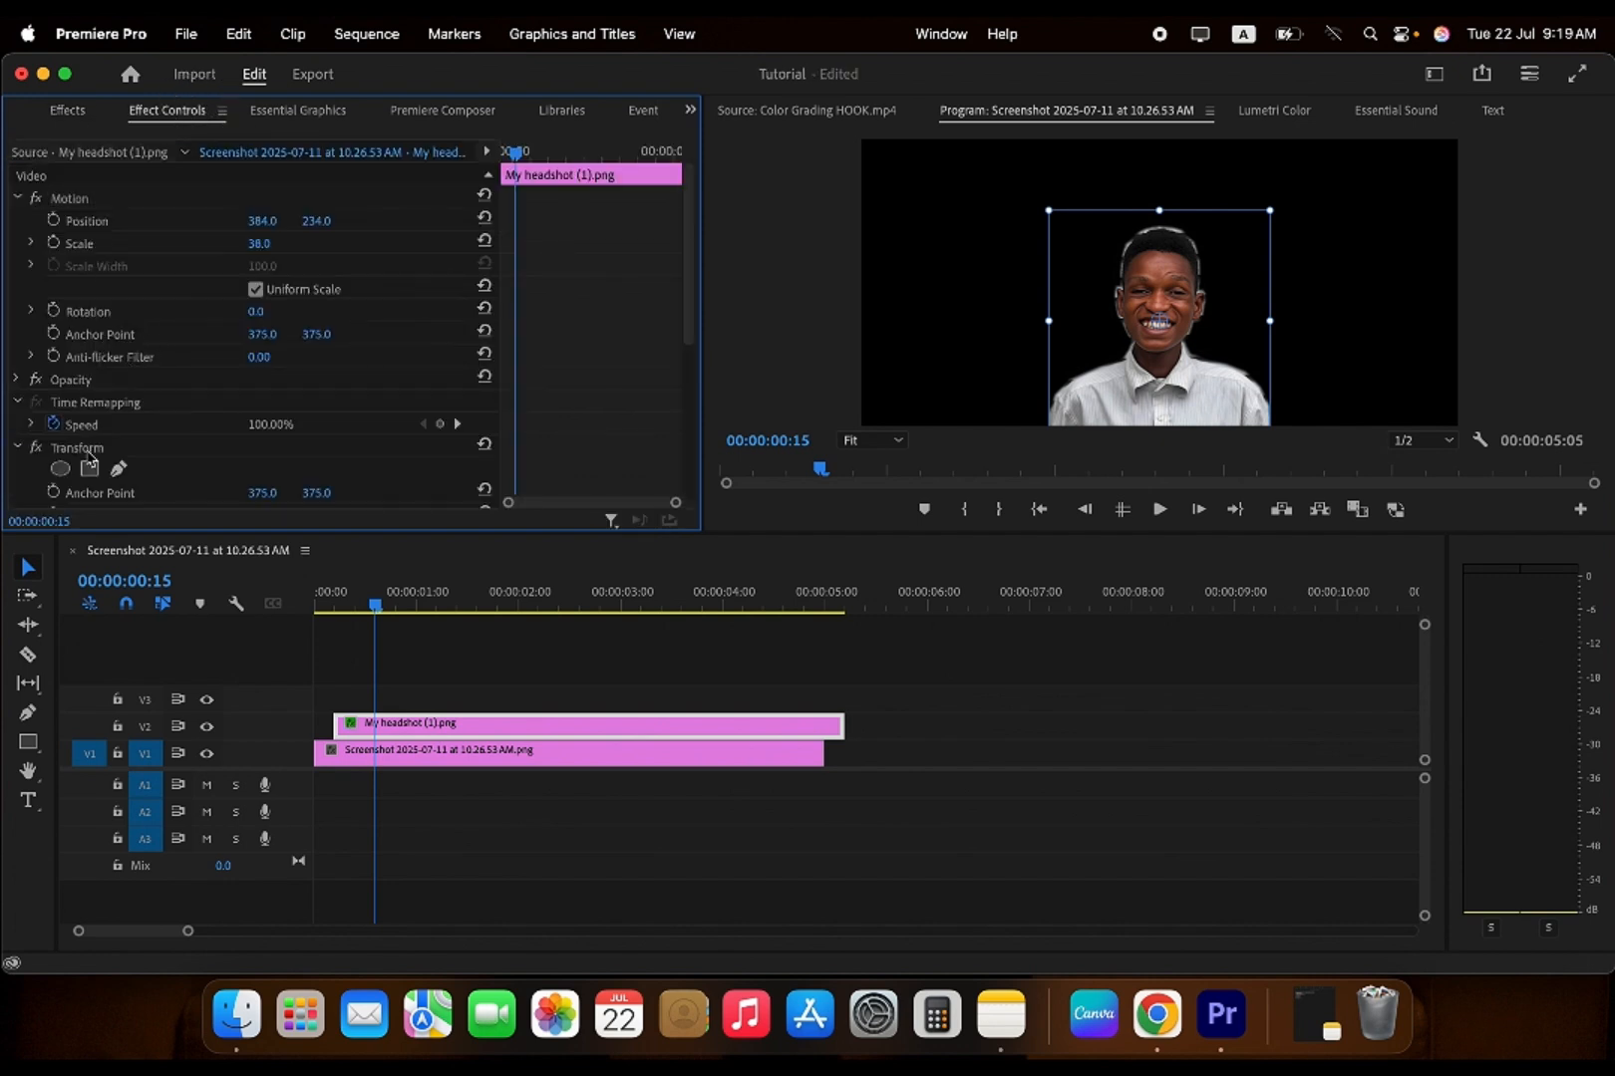
# - Review the added Transform effect's properties and collapse the headshot's Motion settings
pyautogui.scroll(-5, 91, 279)
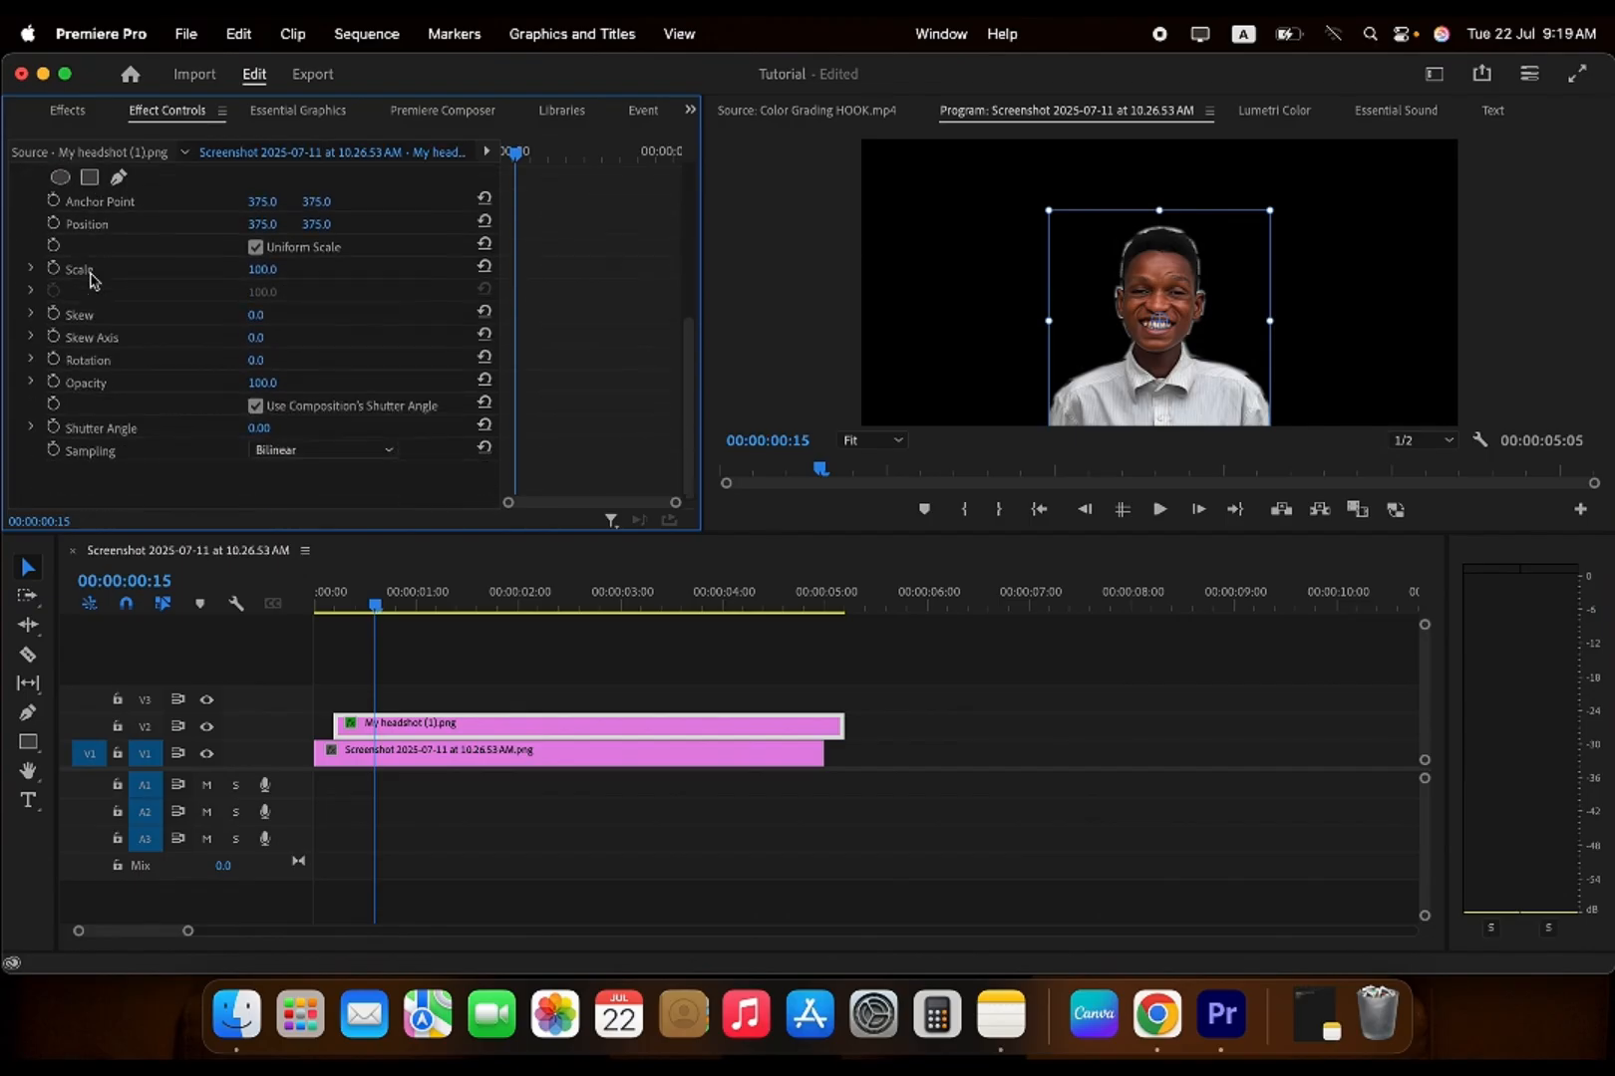
pyautogui.scroll(3, 92, 279)
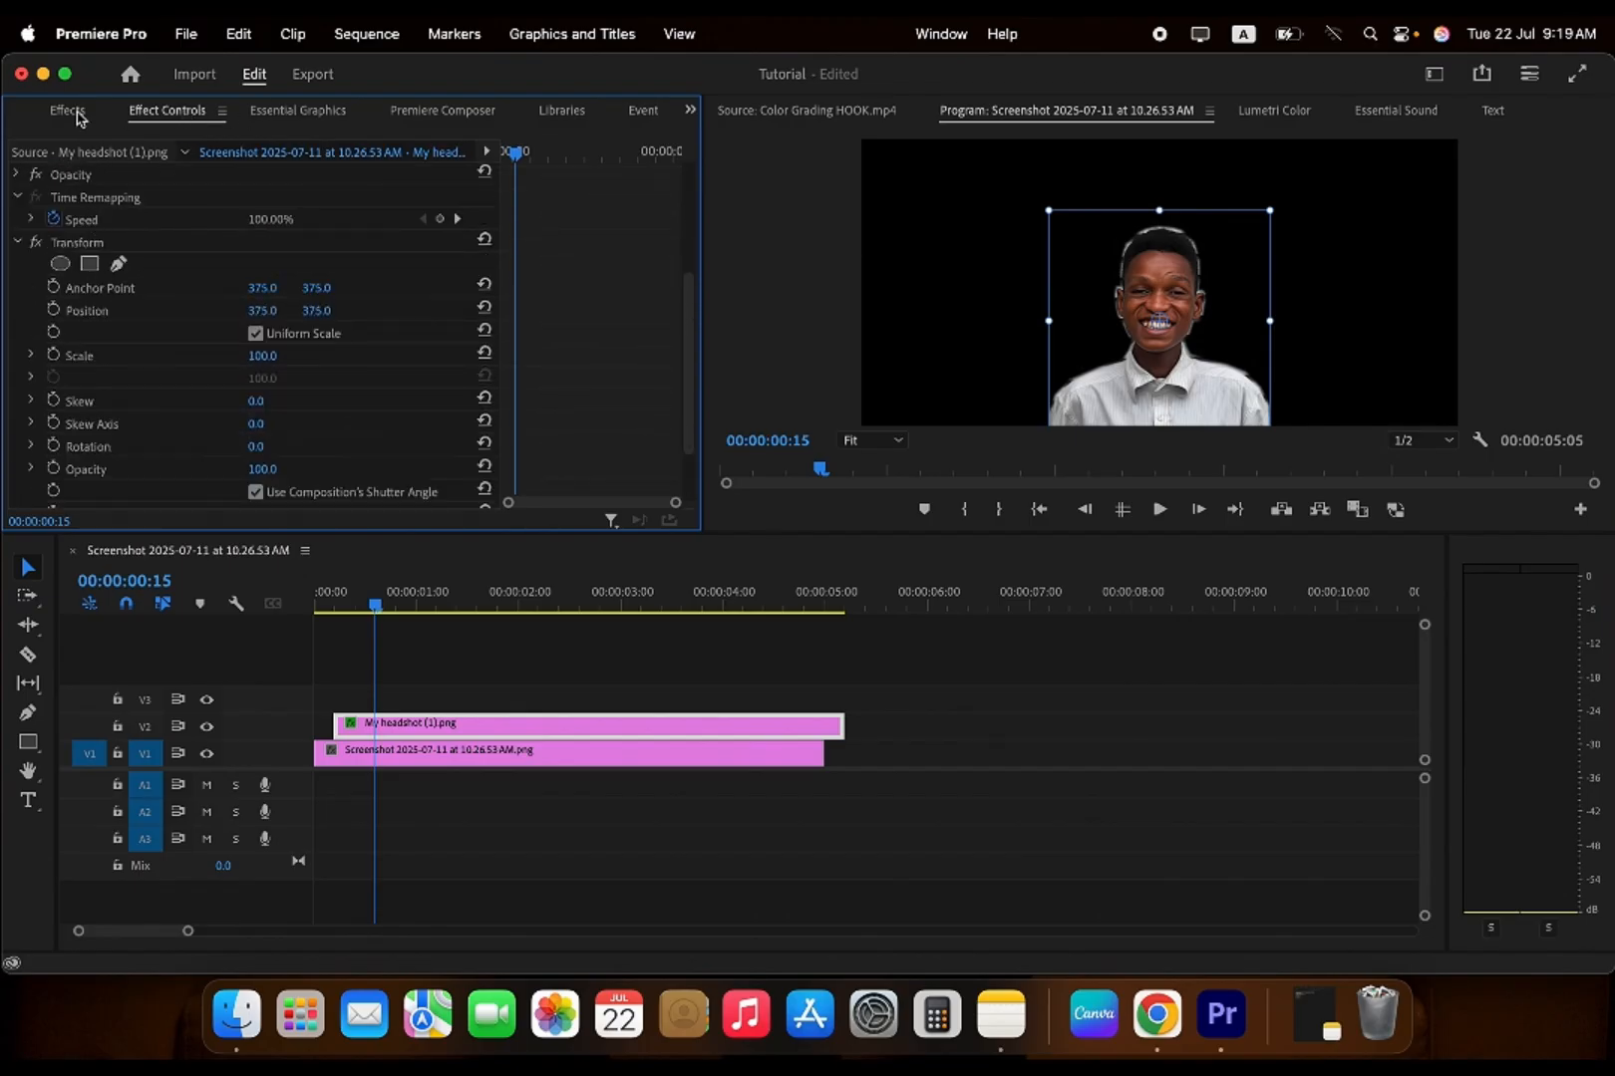
pyautogui.click(80, 118)
pyautogui.click(150, 120)
pyautogui.scroll(1, 170, 249)
pyautogui.scroll(4, 169, 249)
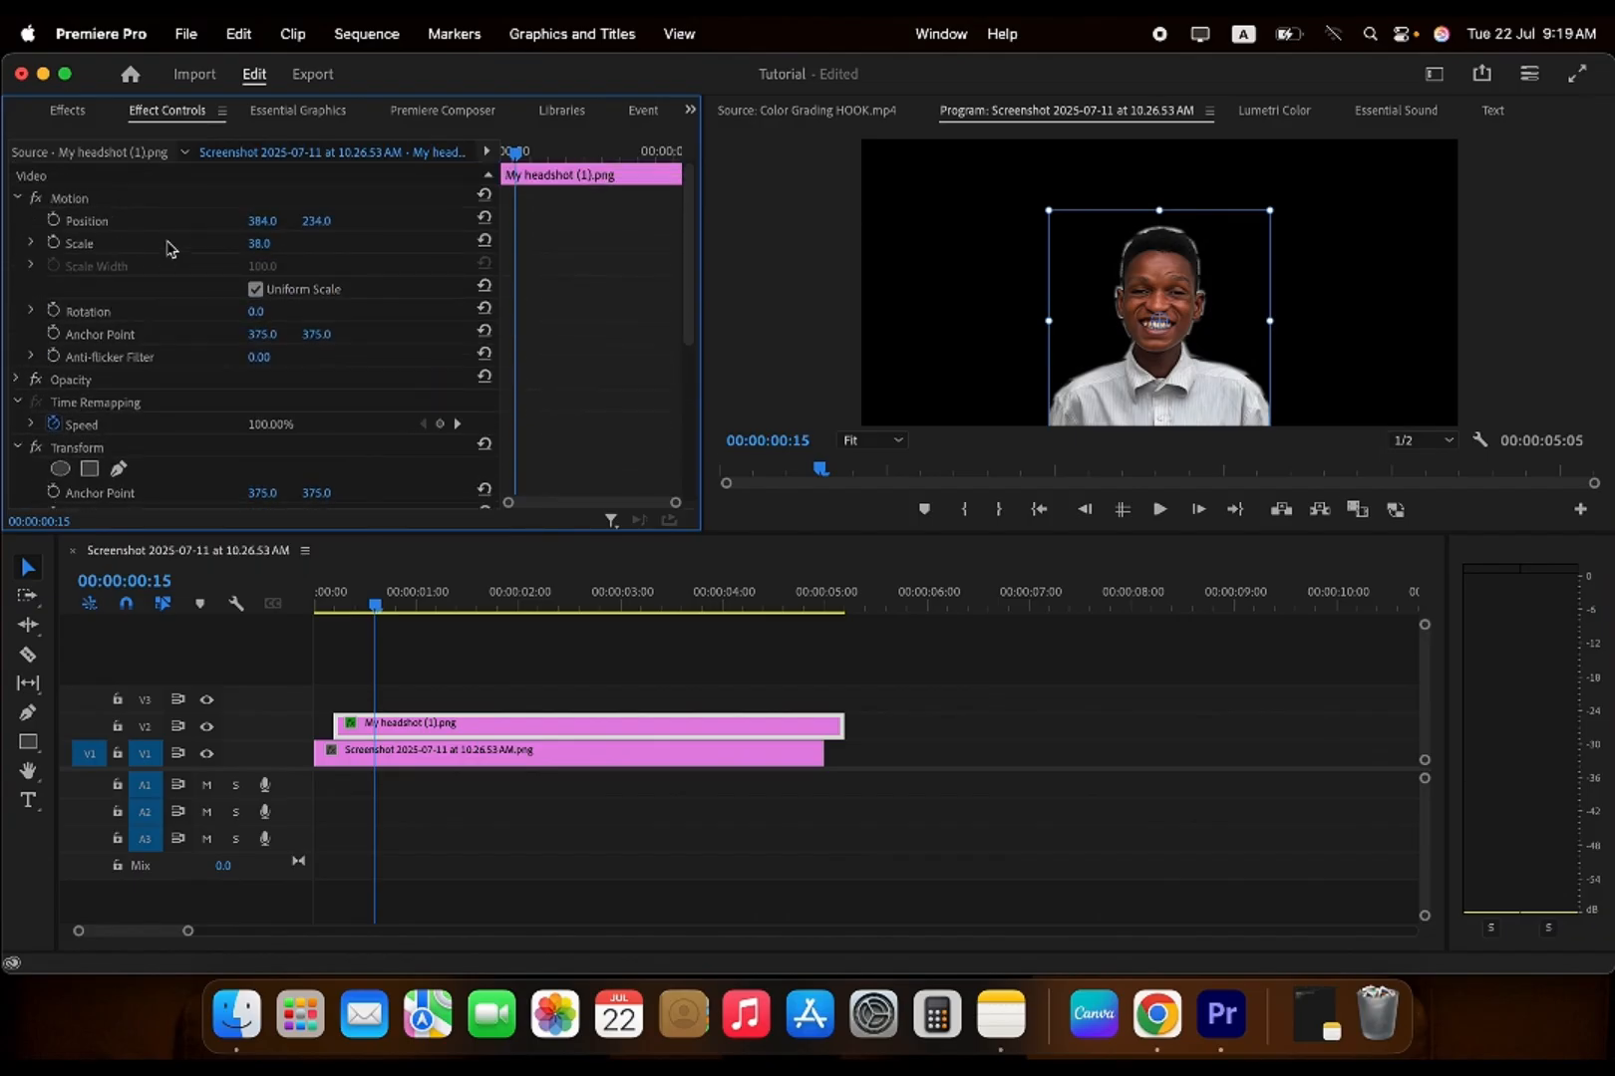
pyautogui.click(17, 197)
# - Try switching on Position animation in the headshot's Transform effect, and switch it off again
pyautogui.scroll(-3, 216, 271)
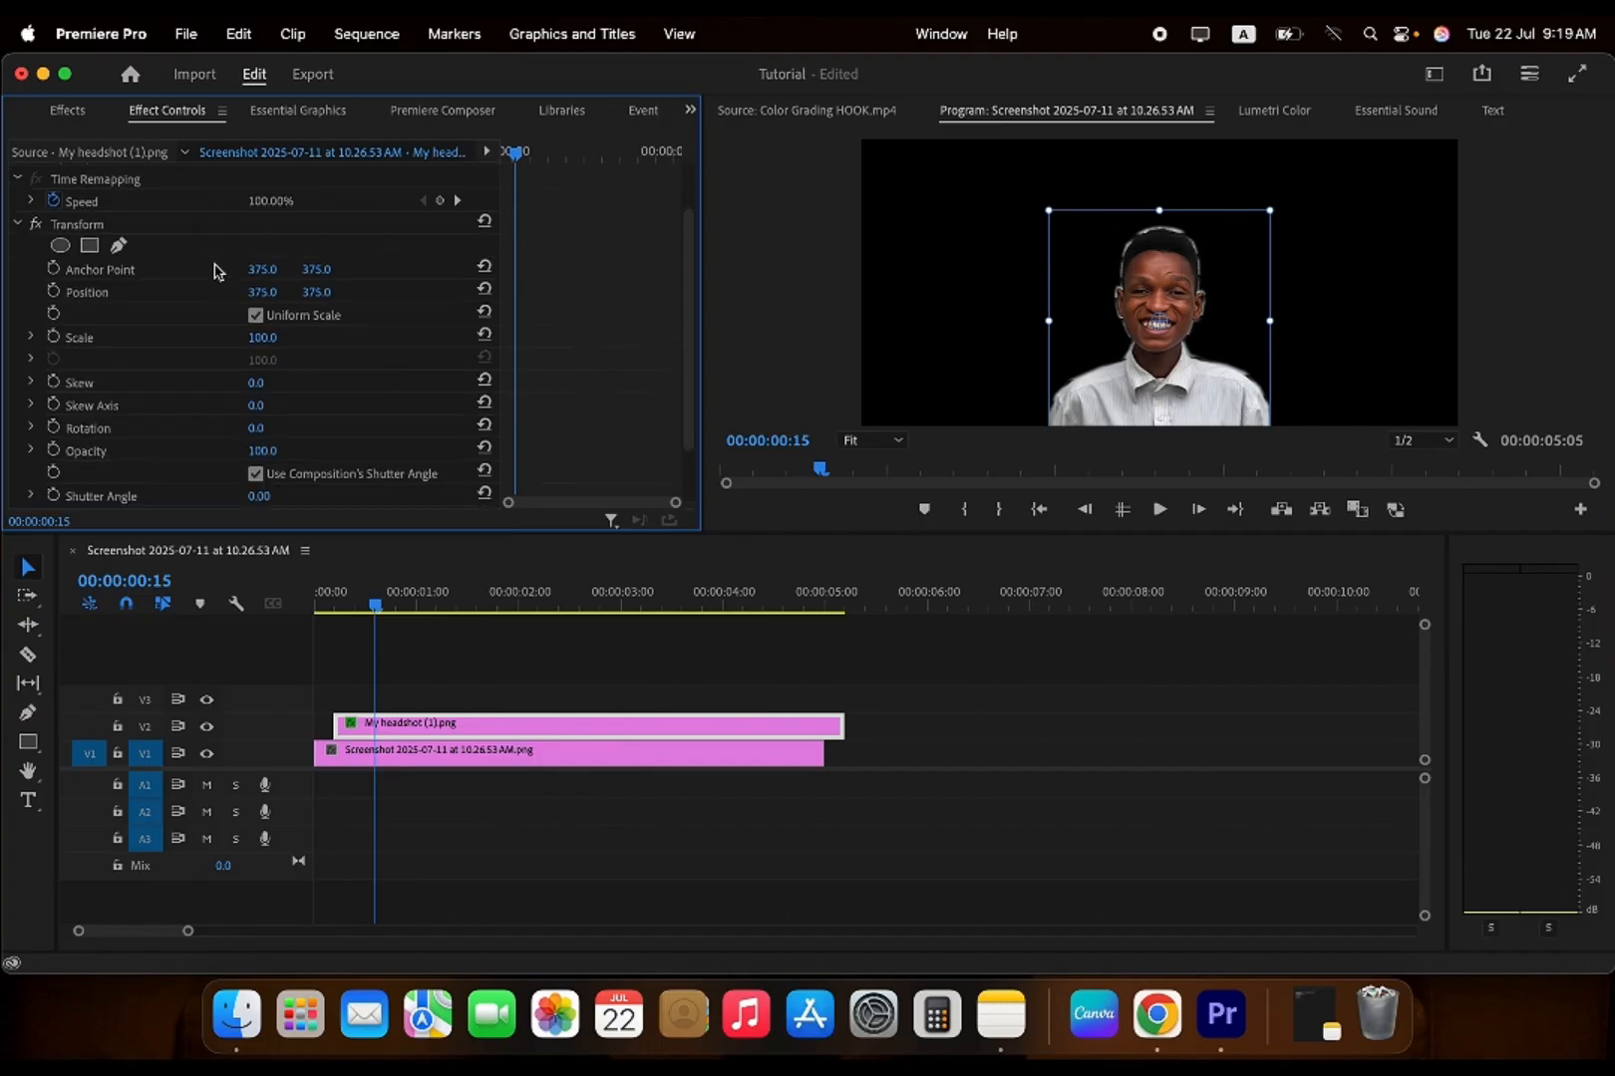
pyautogui.scroll(-1, 214, 271)
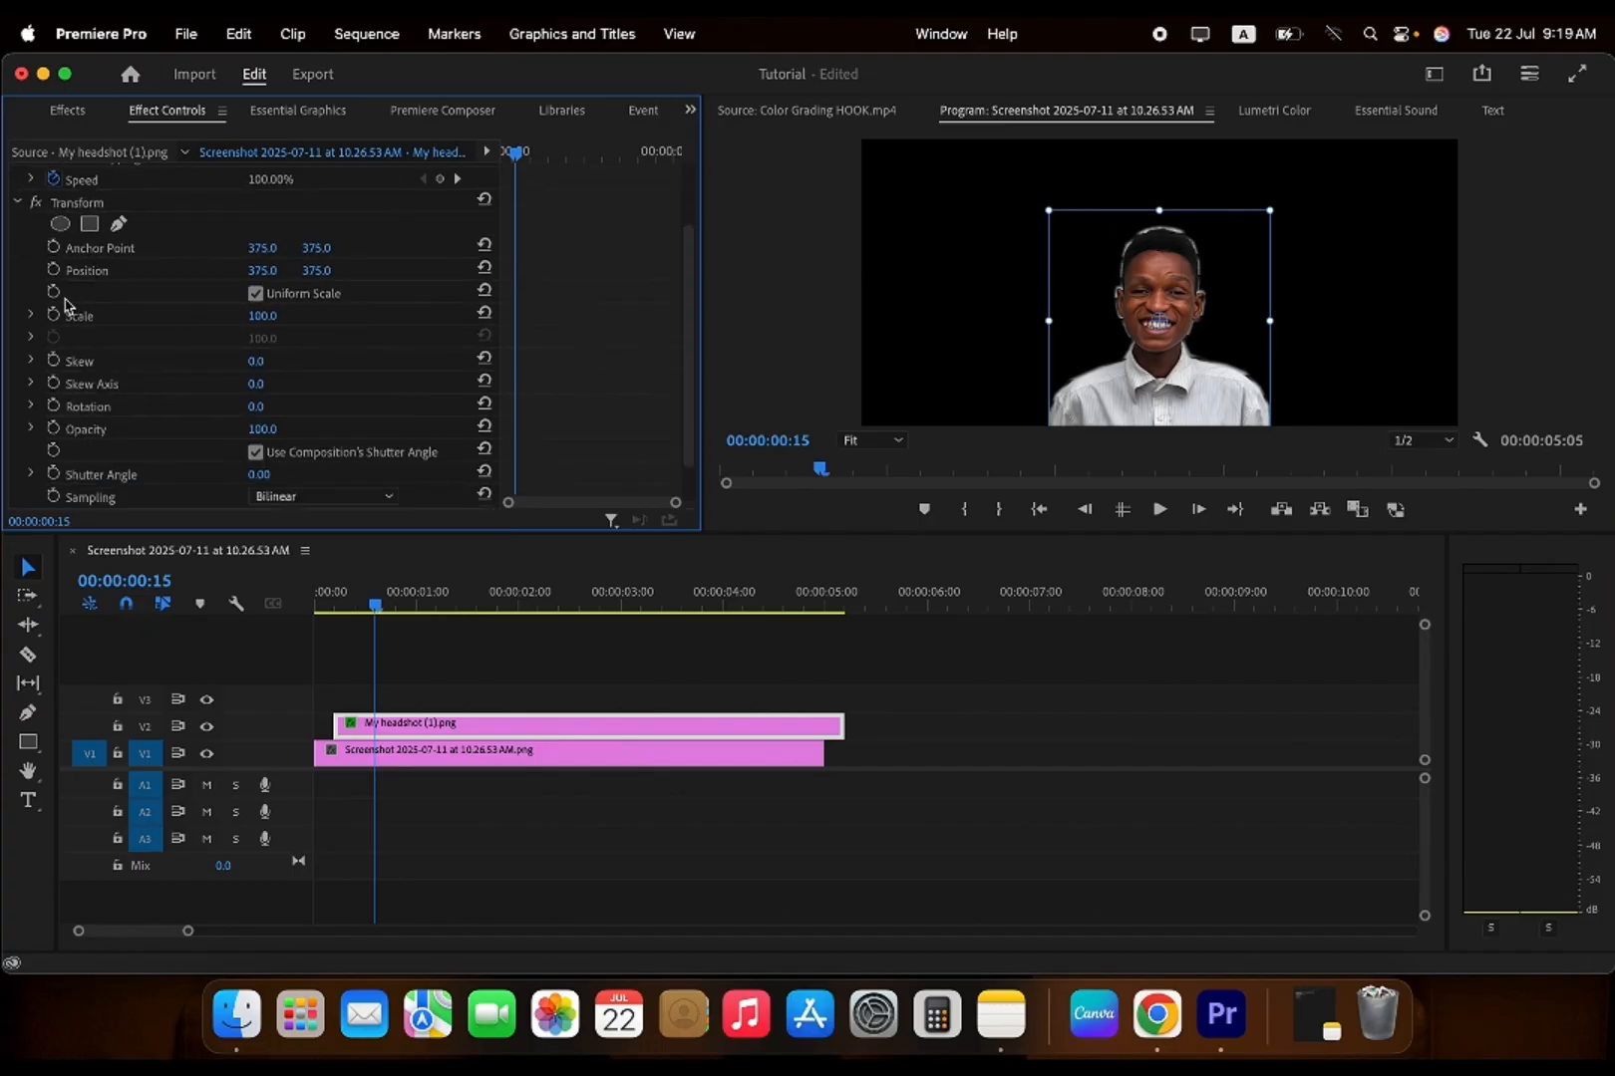
pyautogui.click(53, 270)
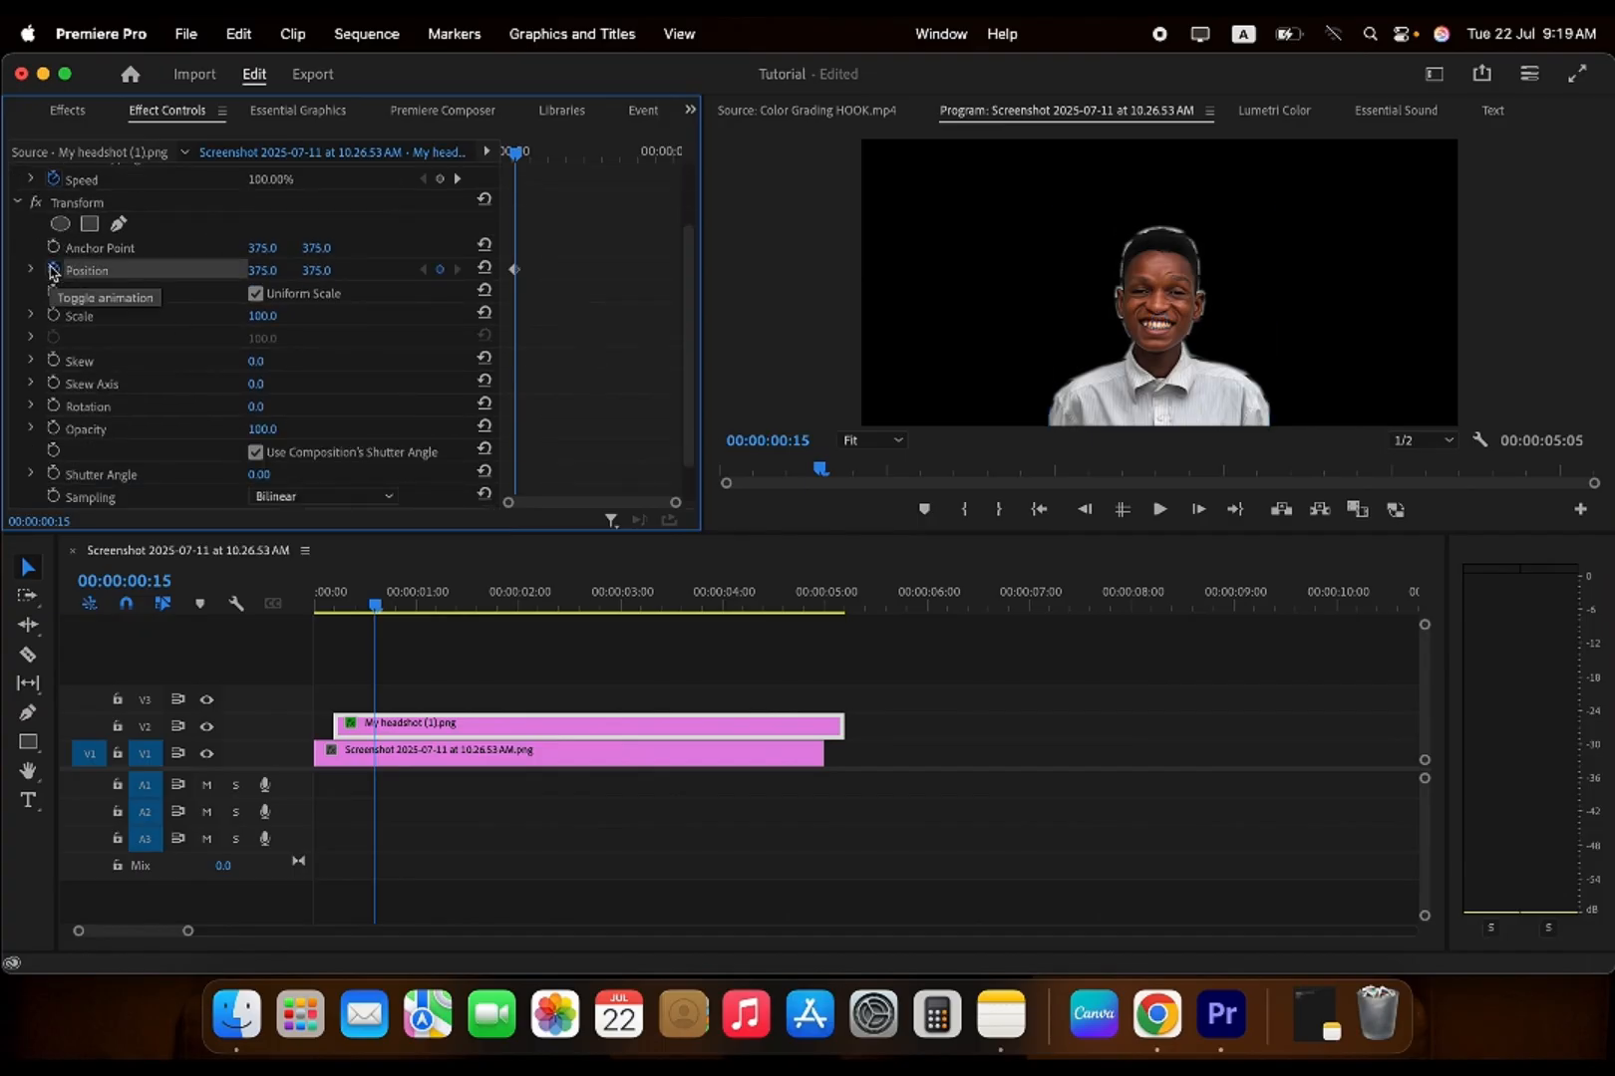
pyautogui.click(53, 270)
# - Examine the Color Grading HOOK.mp4 reference in the source view, advancing it to 00:00:00:25
pyautogui.click(967, 554)
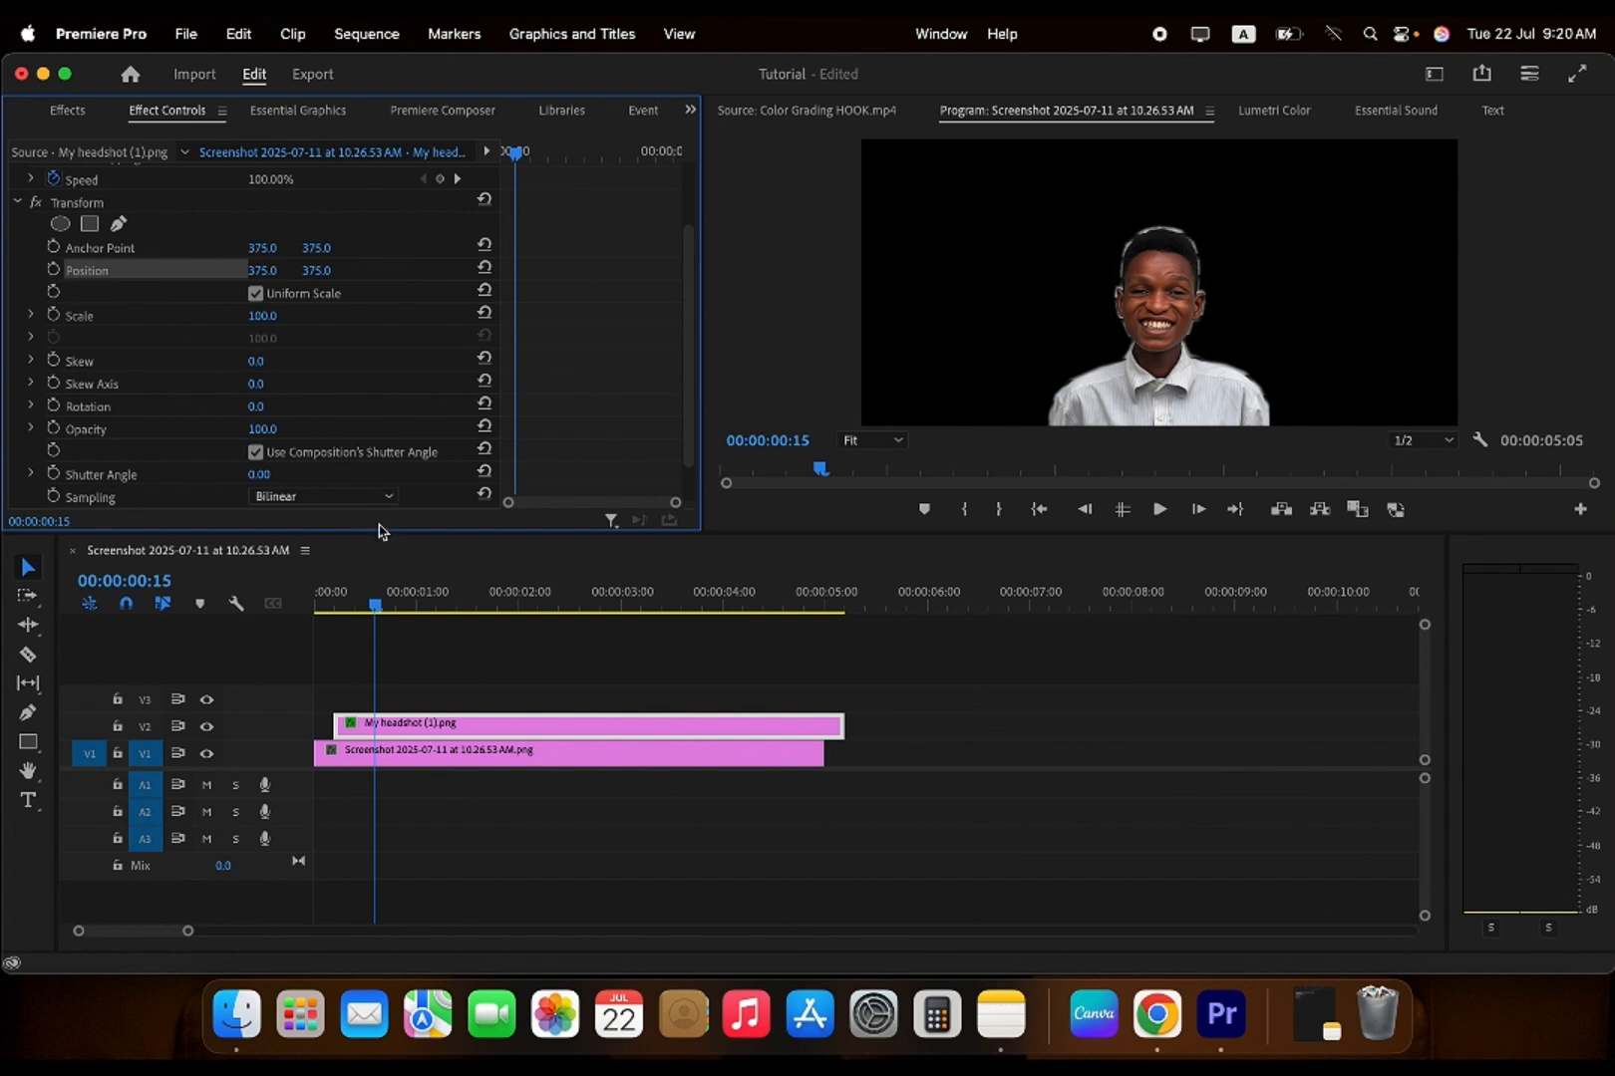
pyautogui.click(859, 113)
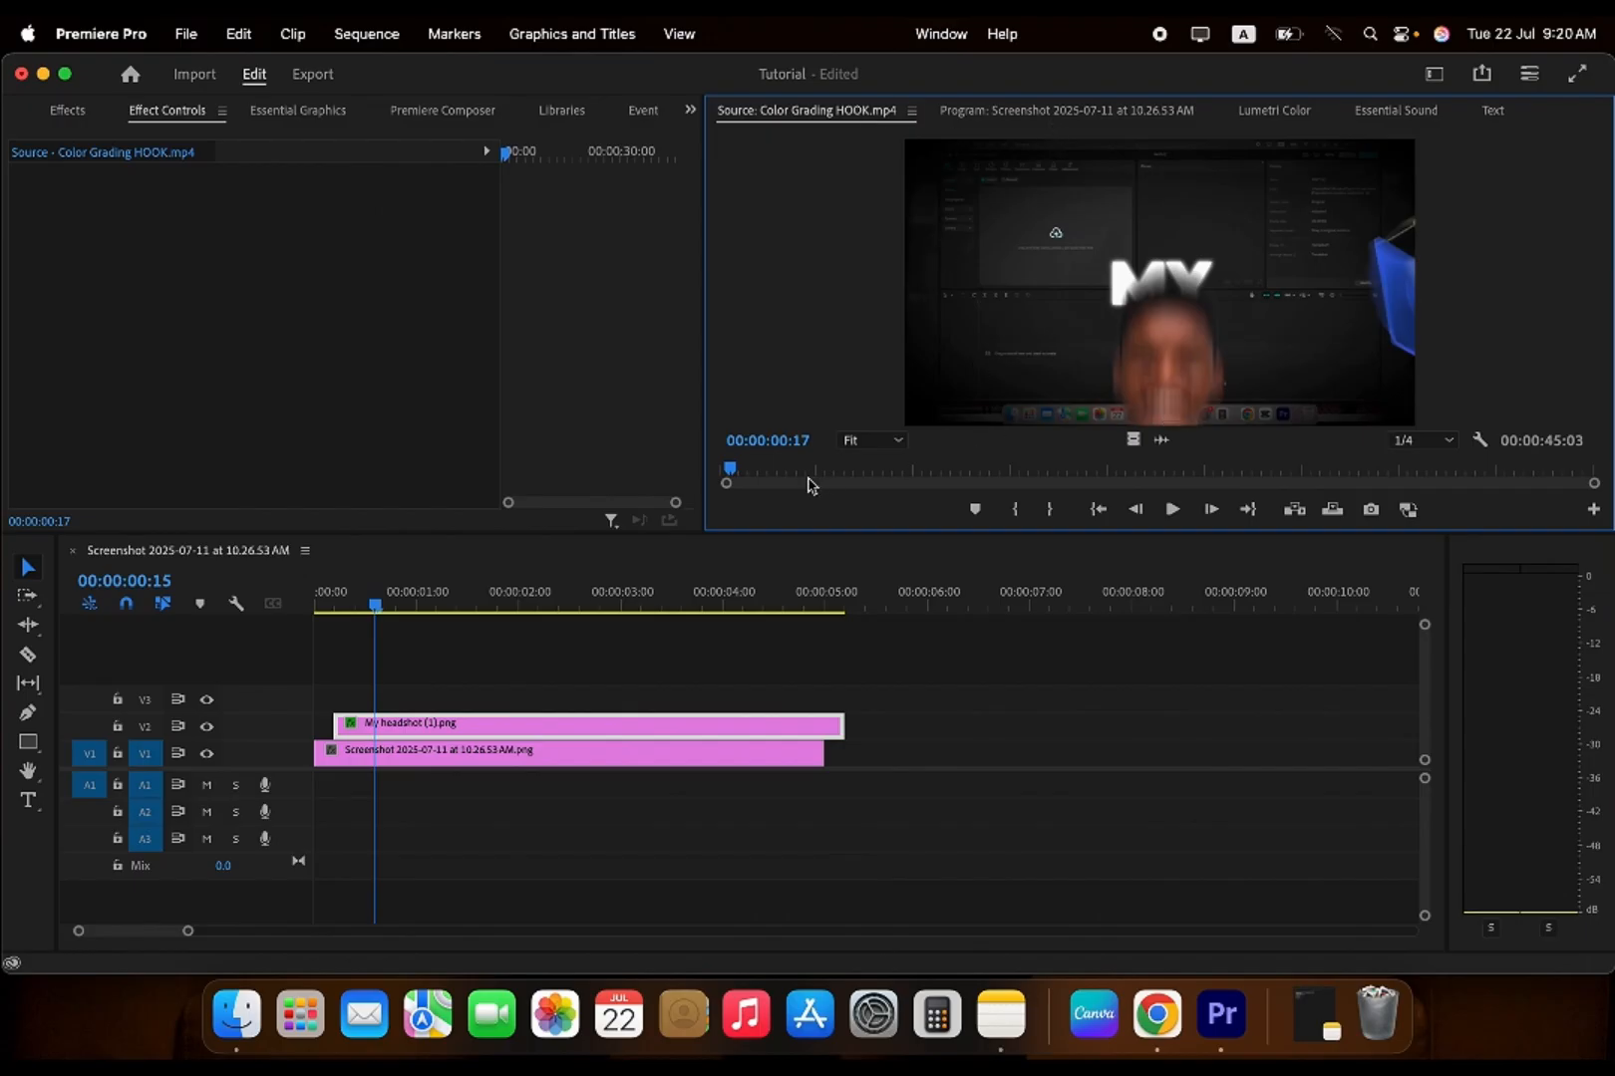
pyautogui.moveTo(732, 473); pyautogui.dragTo(738, 472)
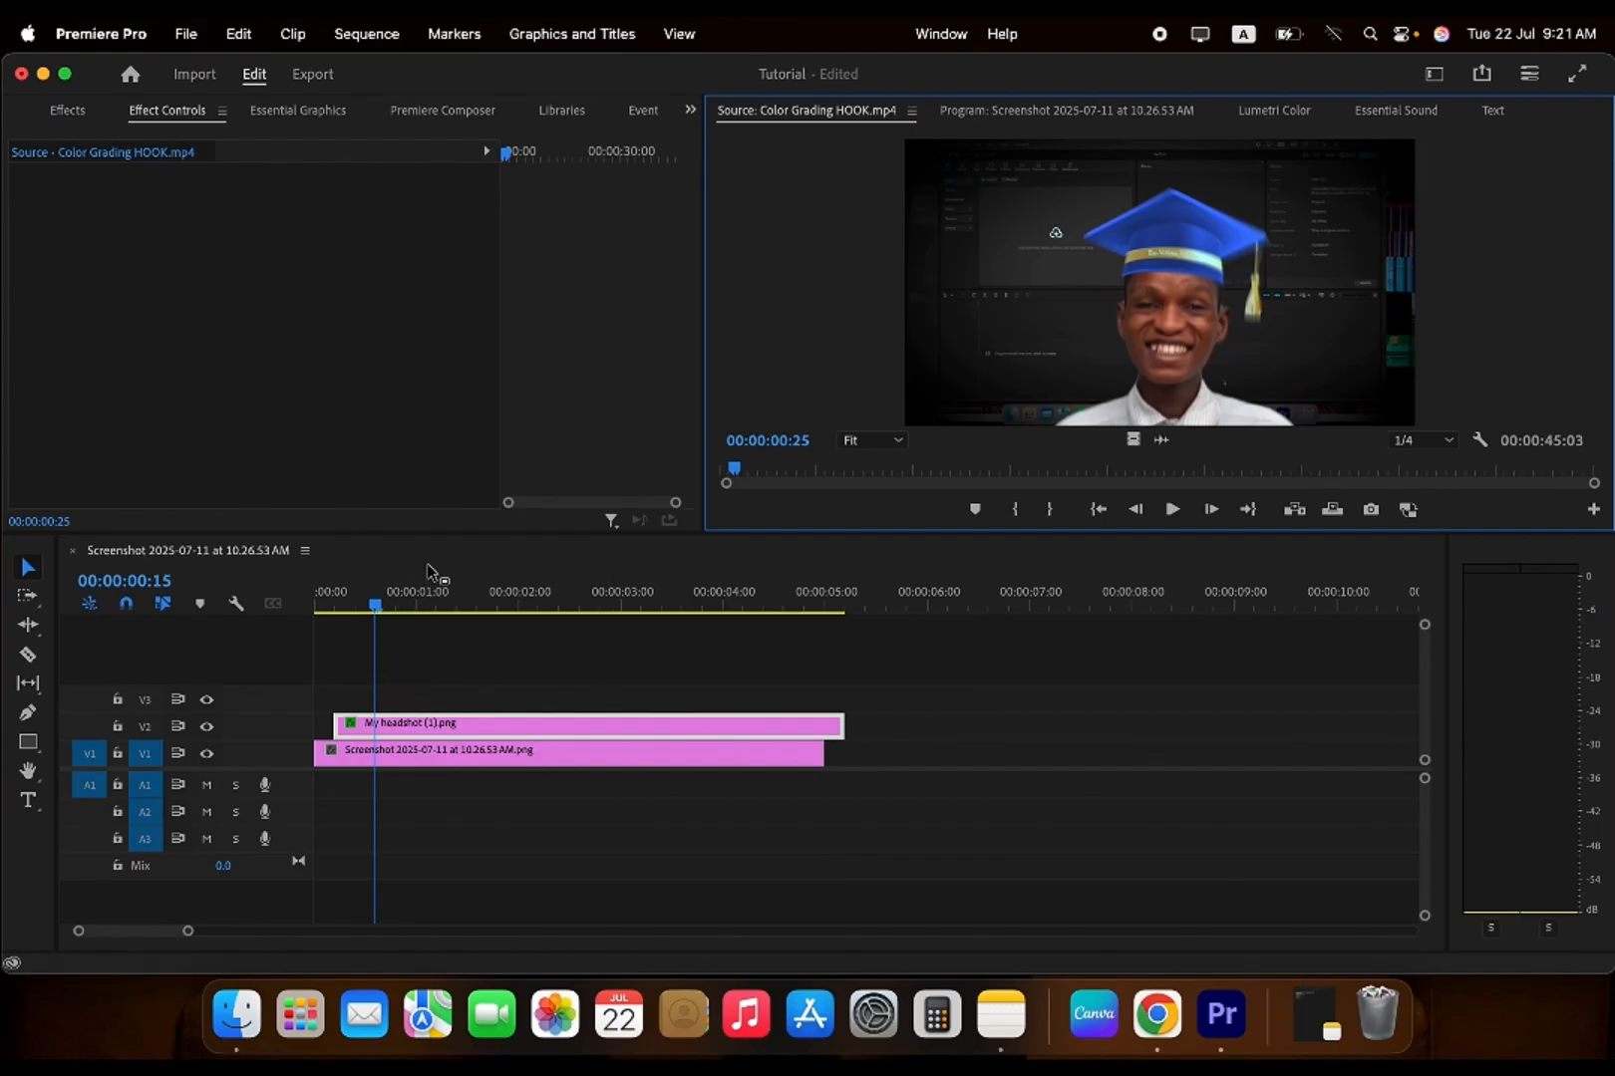
# - Reselect the headshot clip and enable Position animation in its Transform effect with a keyframe at 00:00:00:15
pyautogui.click(180, 125)
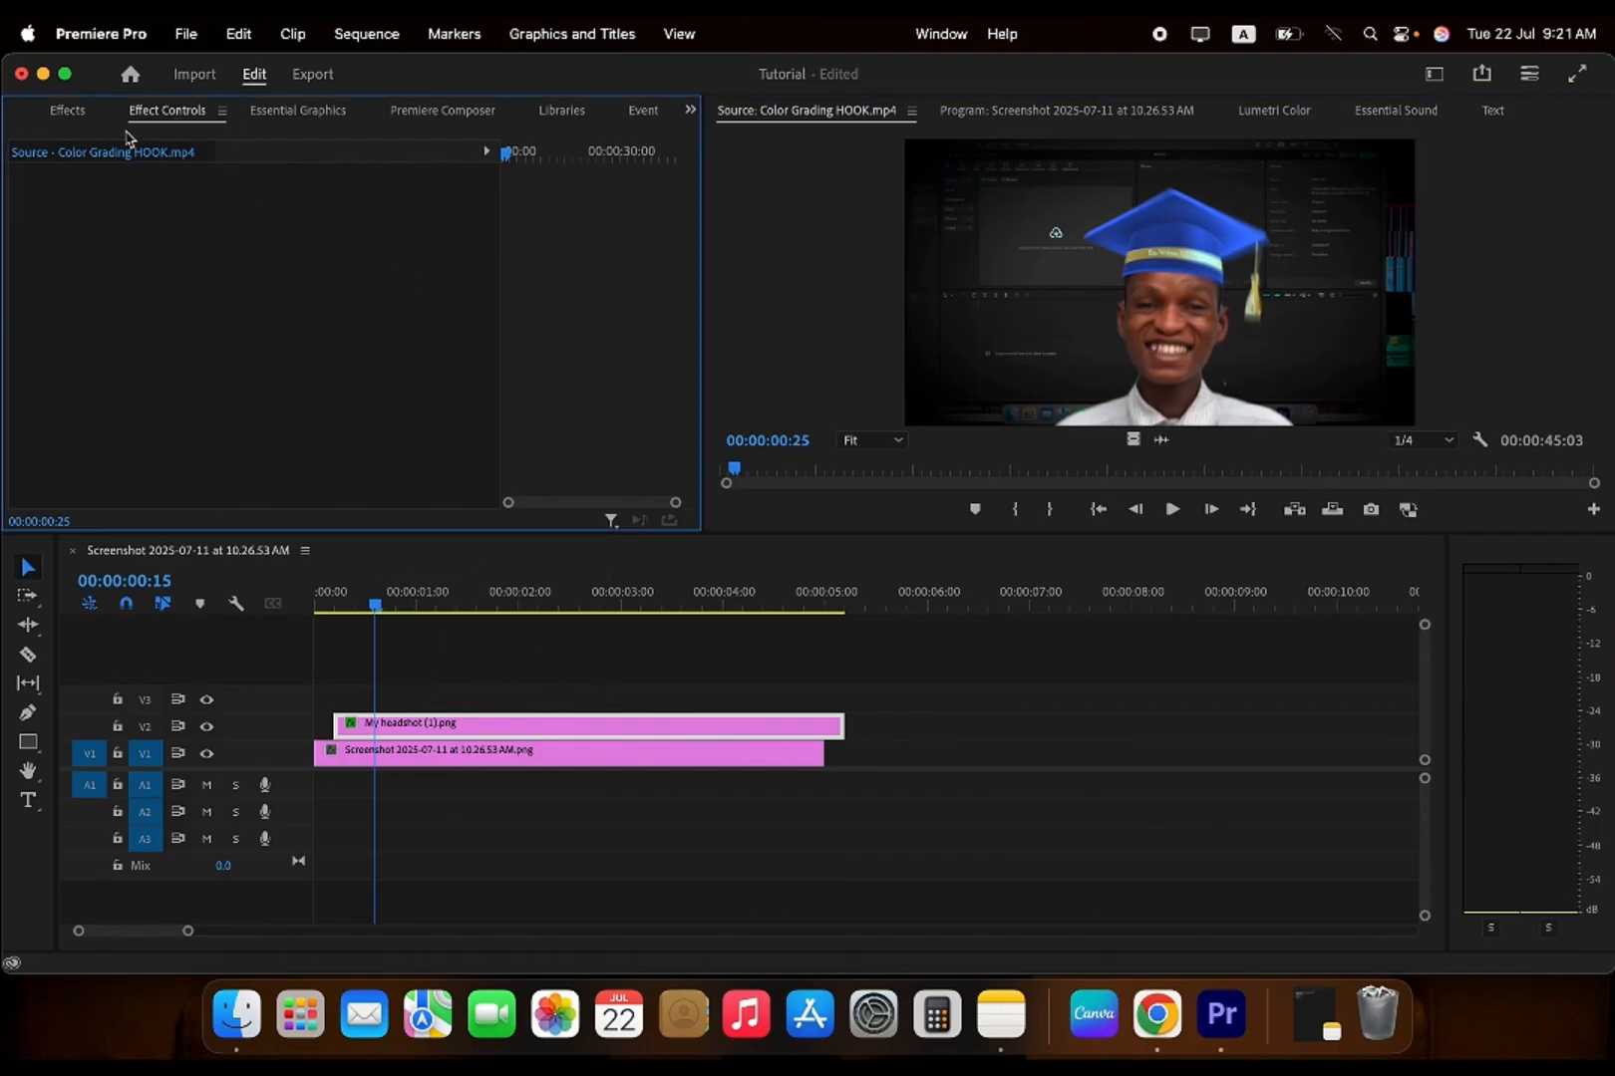
pyautogui.click(78, 103)
pyautogui.click(143, 120)
pyautogui.click(410, 729)
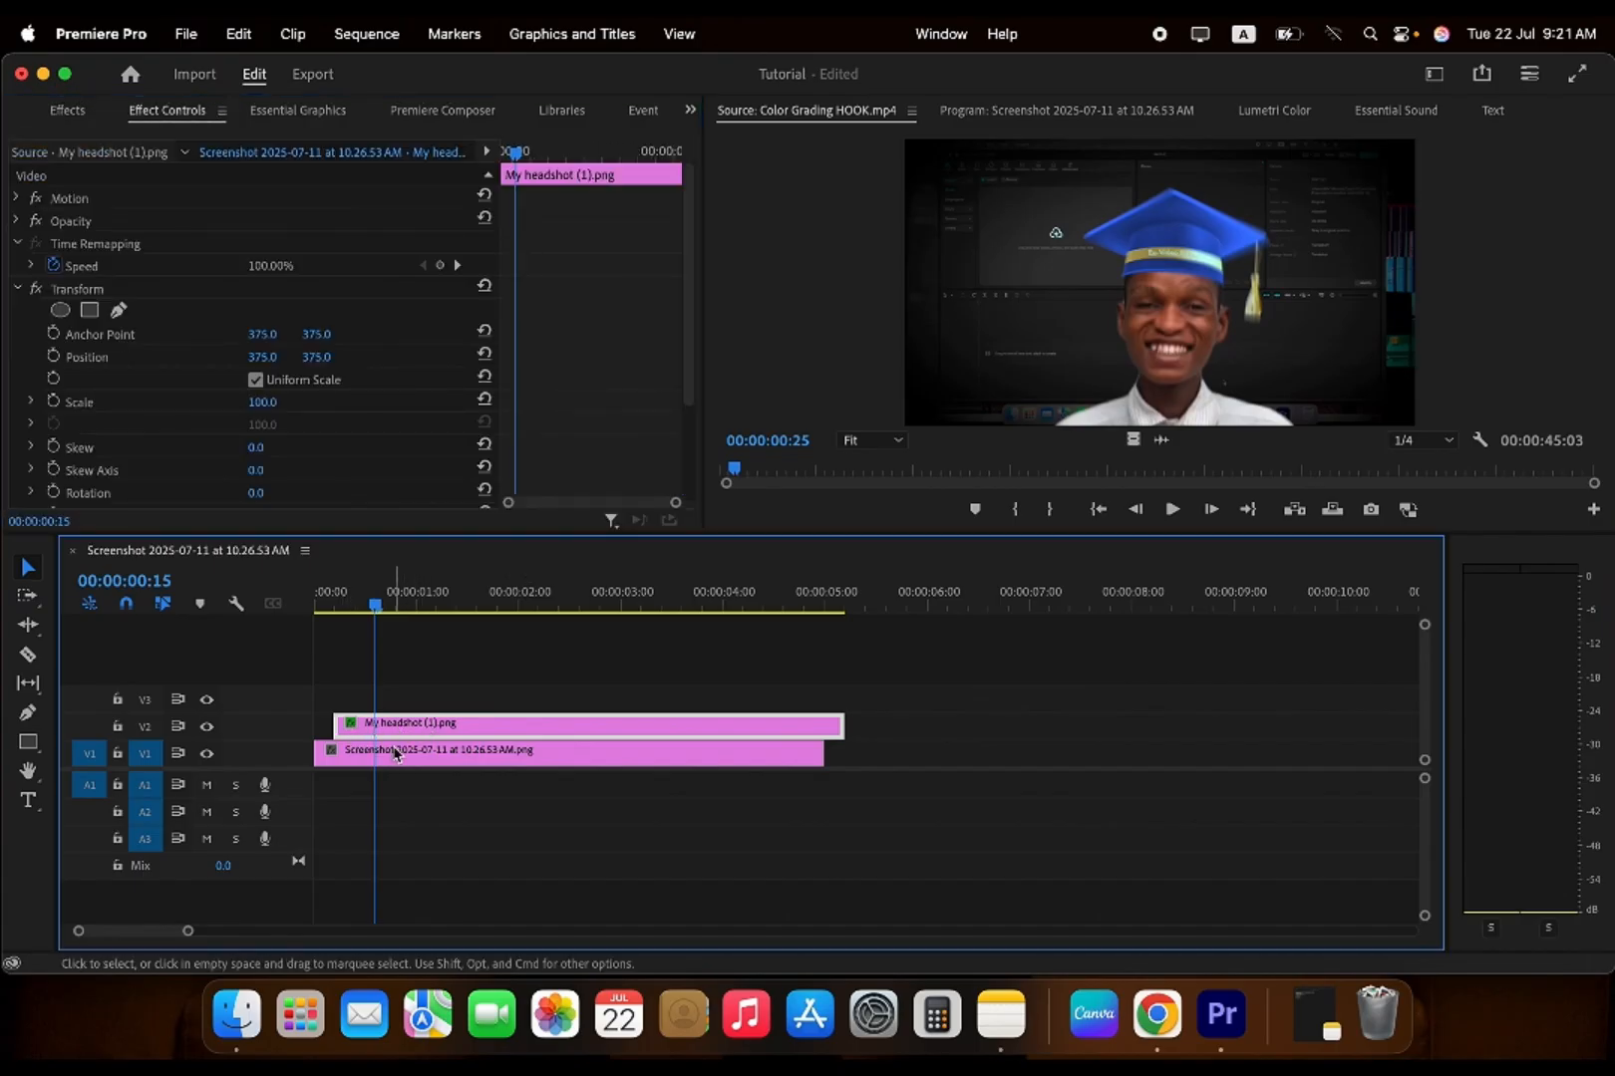
pyautogui.click(396, 755)
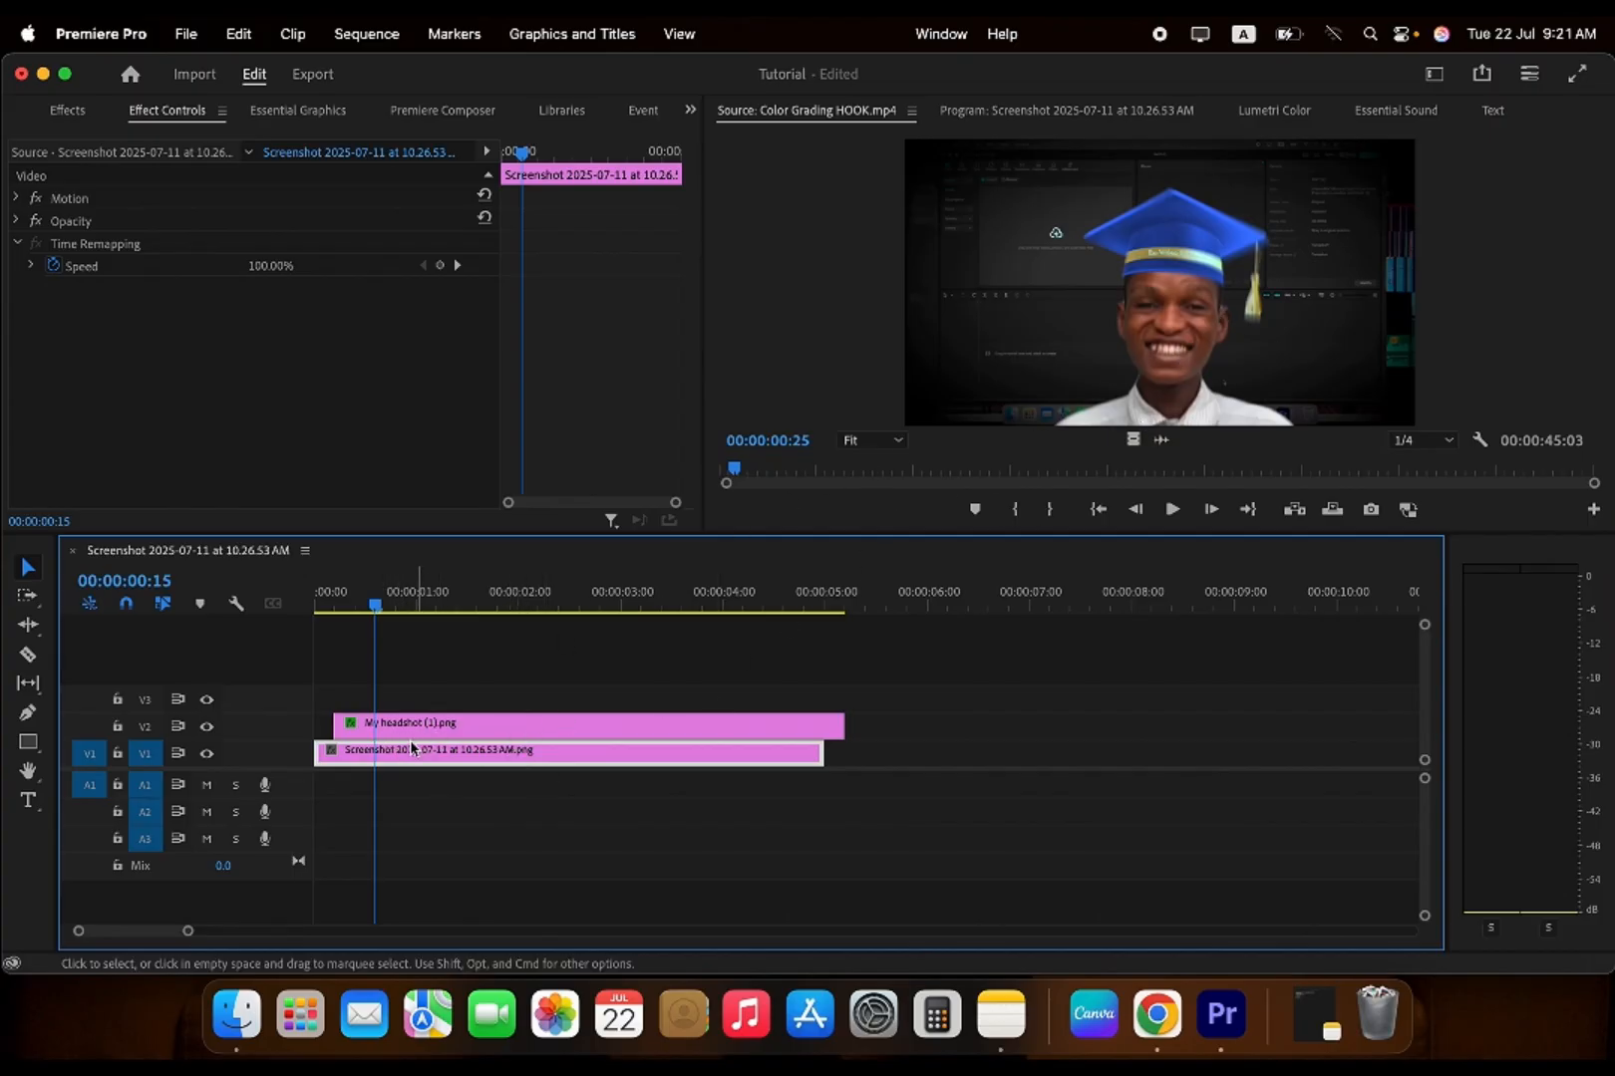
pyautogui.click(438, 723)
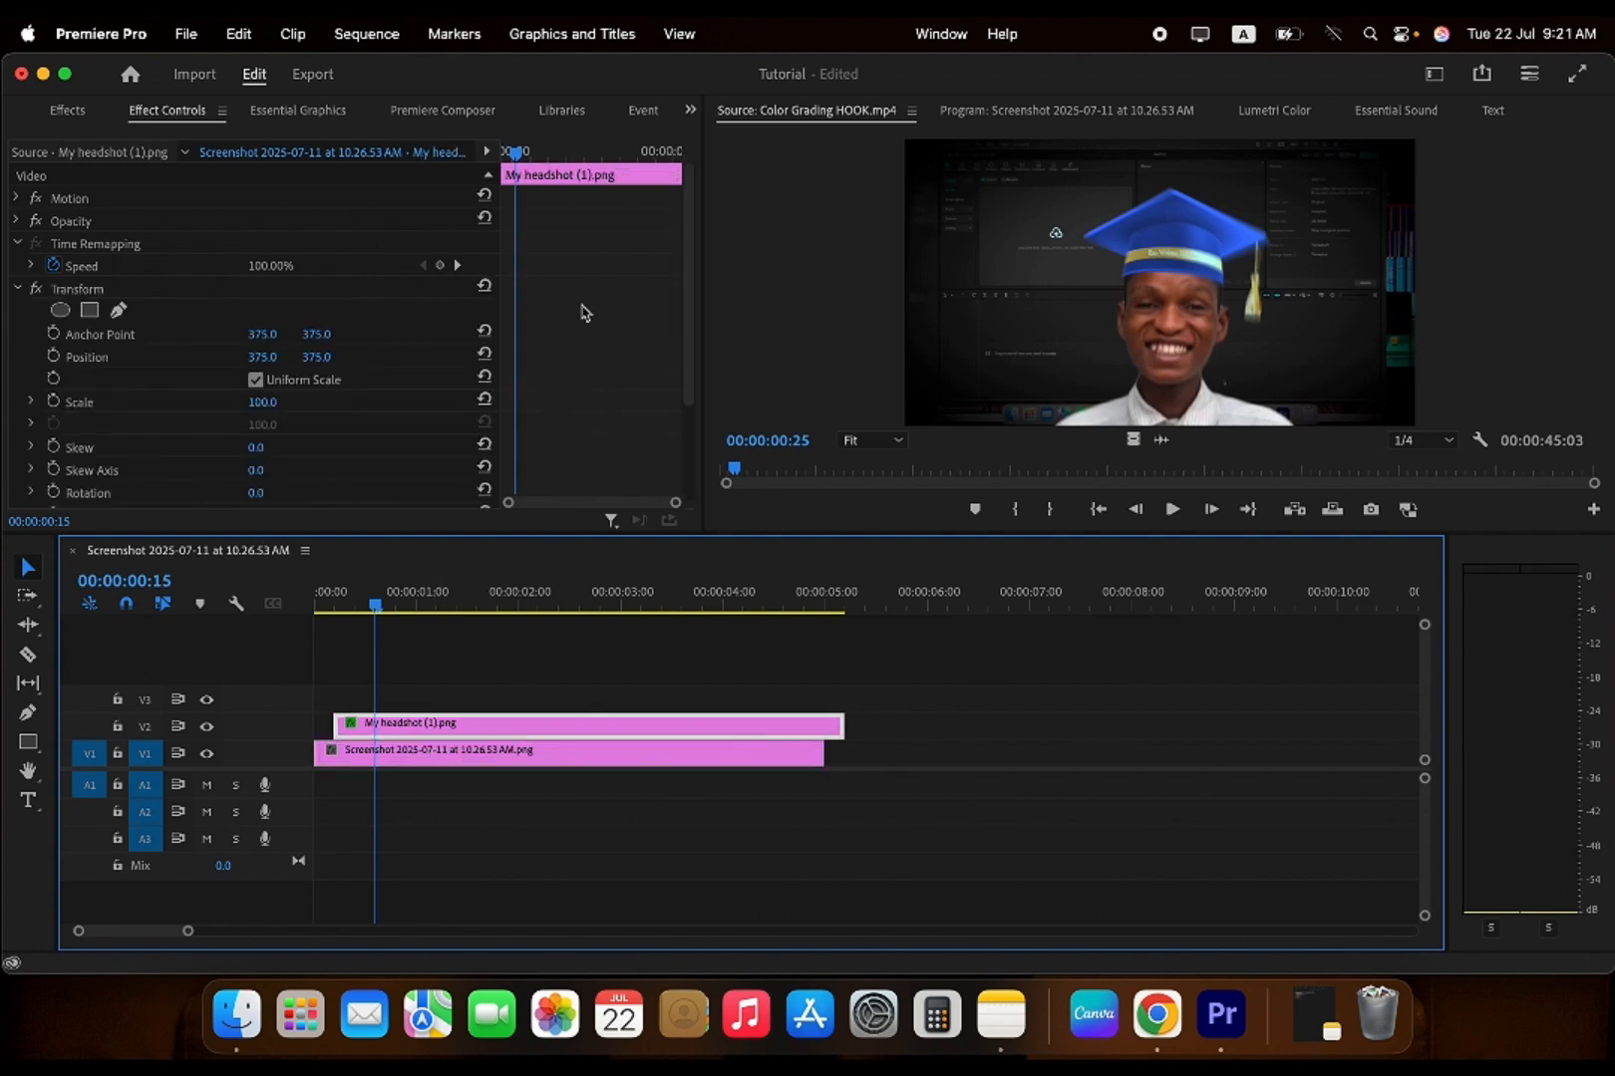
pyautogui.scroll(-2, 144, 303)
pyautogui.click(54, 291)
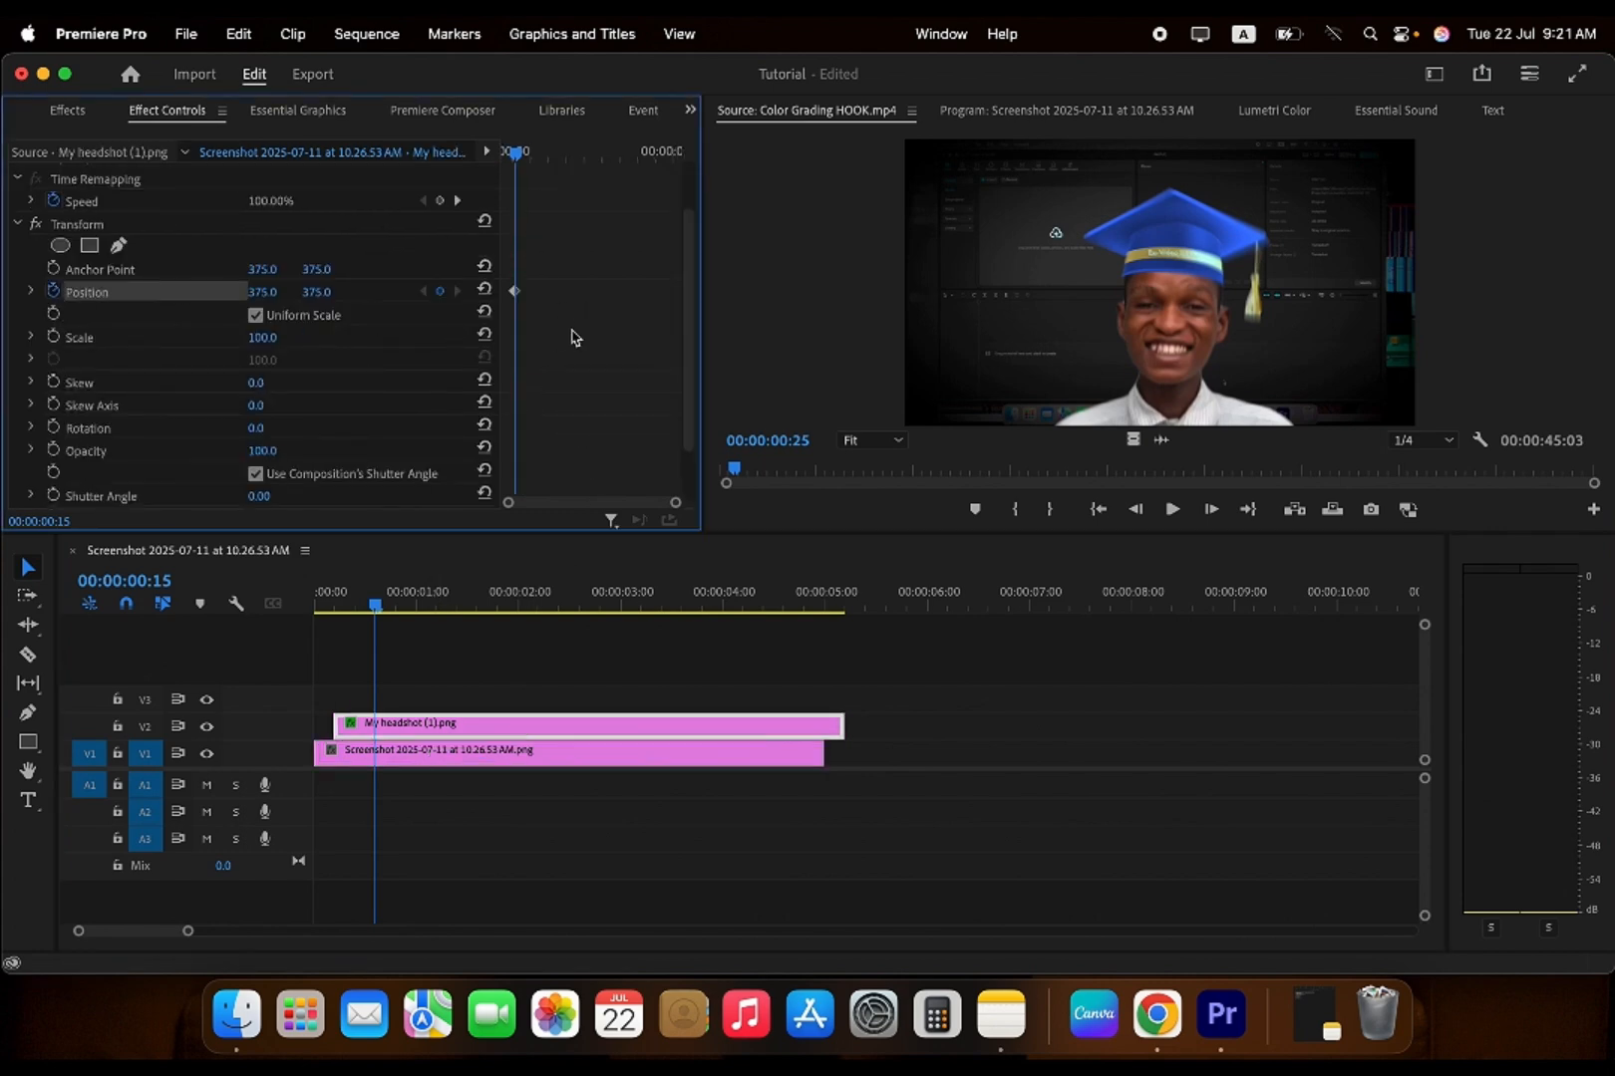
# - Play the Color Grading HOOK.mp4 reference up to 00:00:02:00, and return to the program view of the sequence
pyautogui.click(1172, 509)
pyautogui.click(1172, 509)
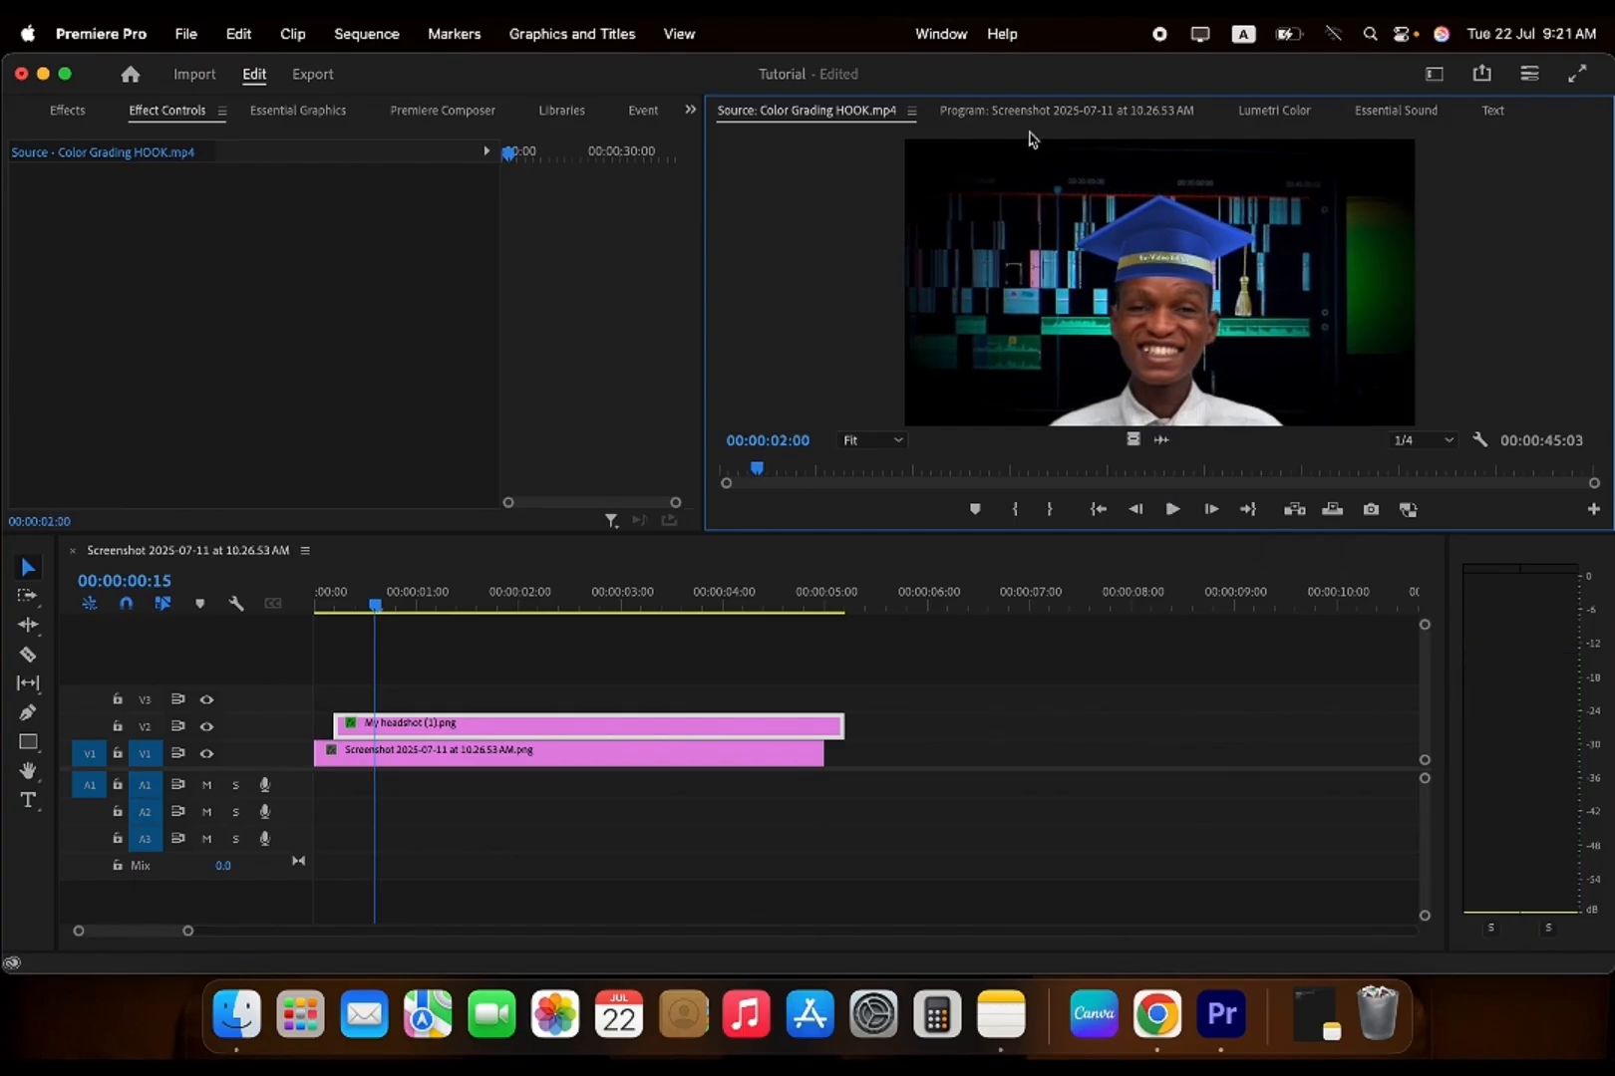
pyautogui.click(1062, 108)
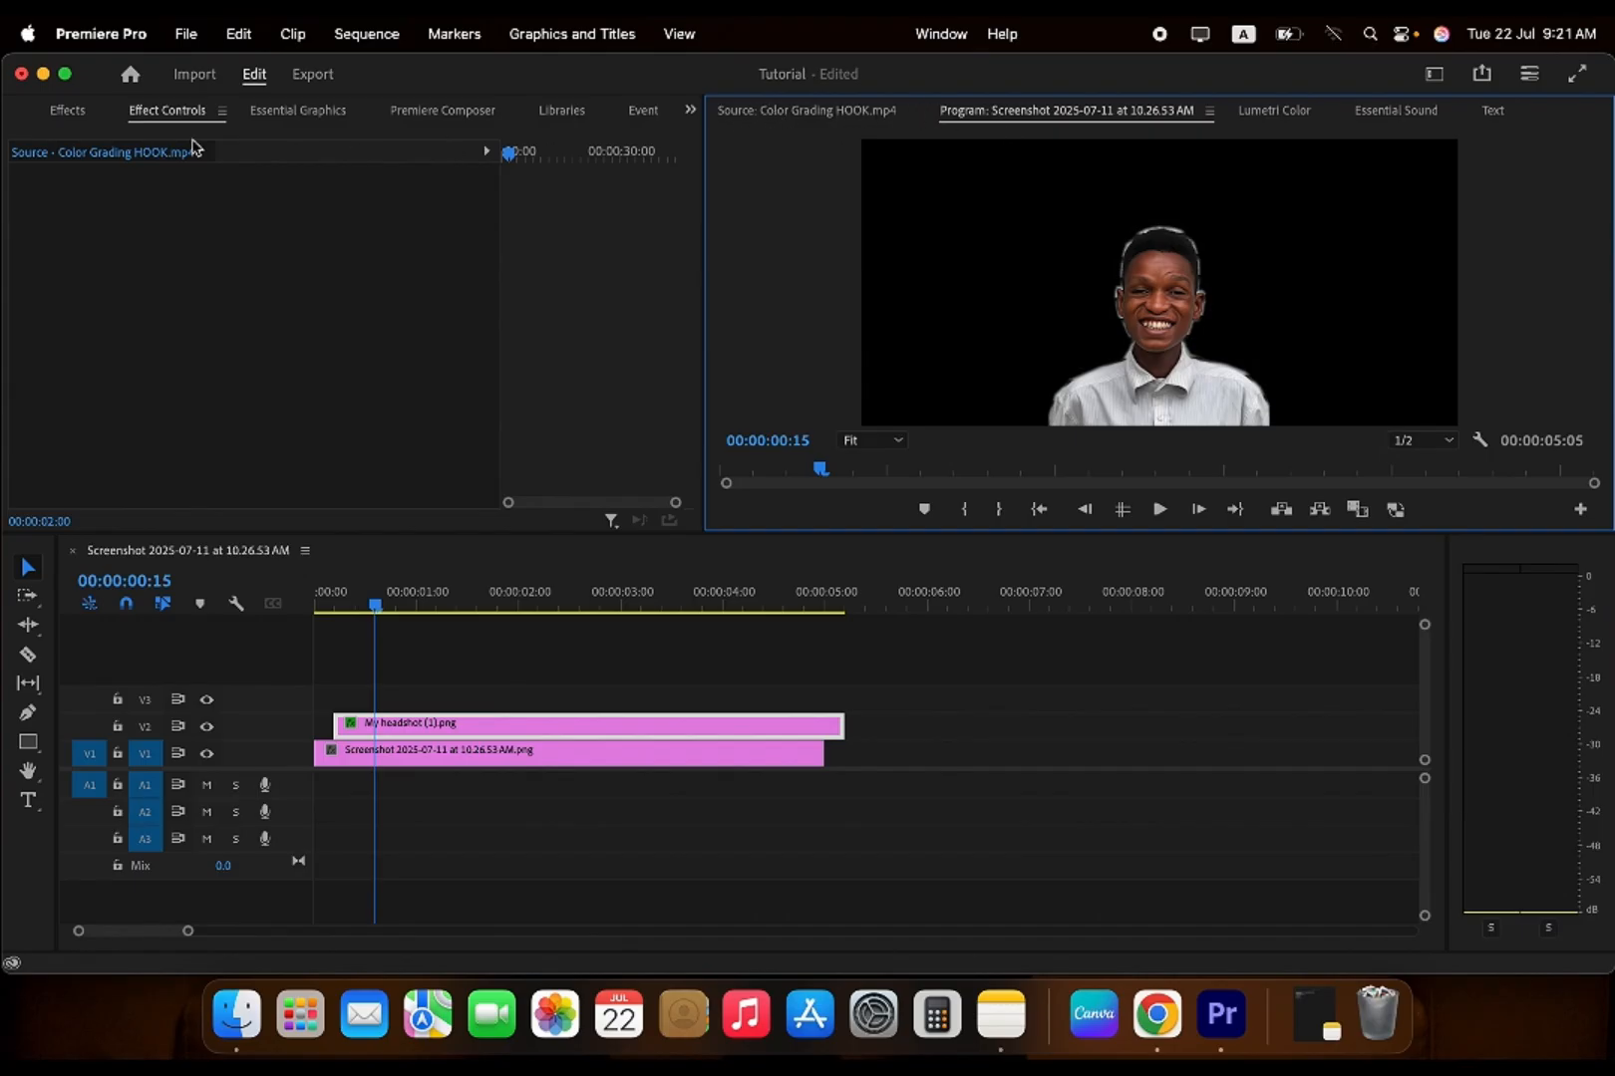
# - Add a second Position keyframe to the headshot's Transform effect at 00:00:01:15
pyautogui.click(394, 722)
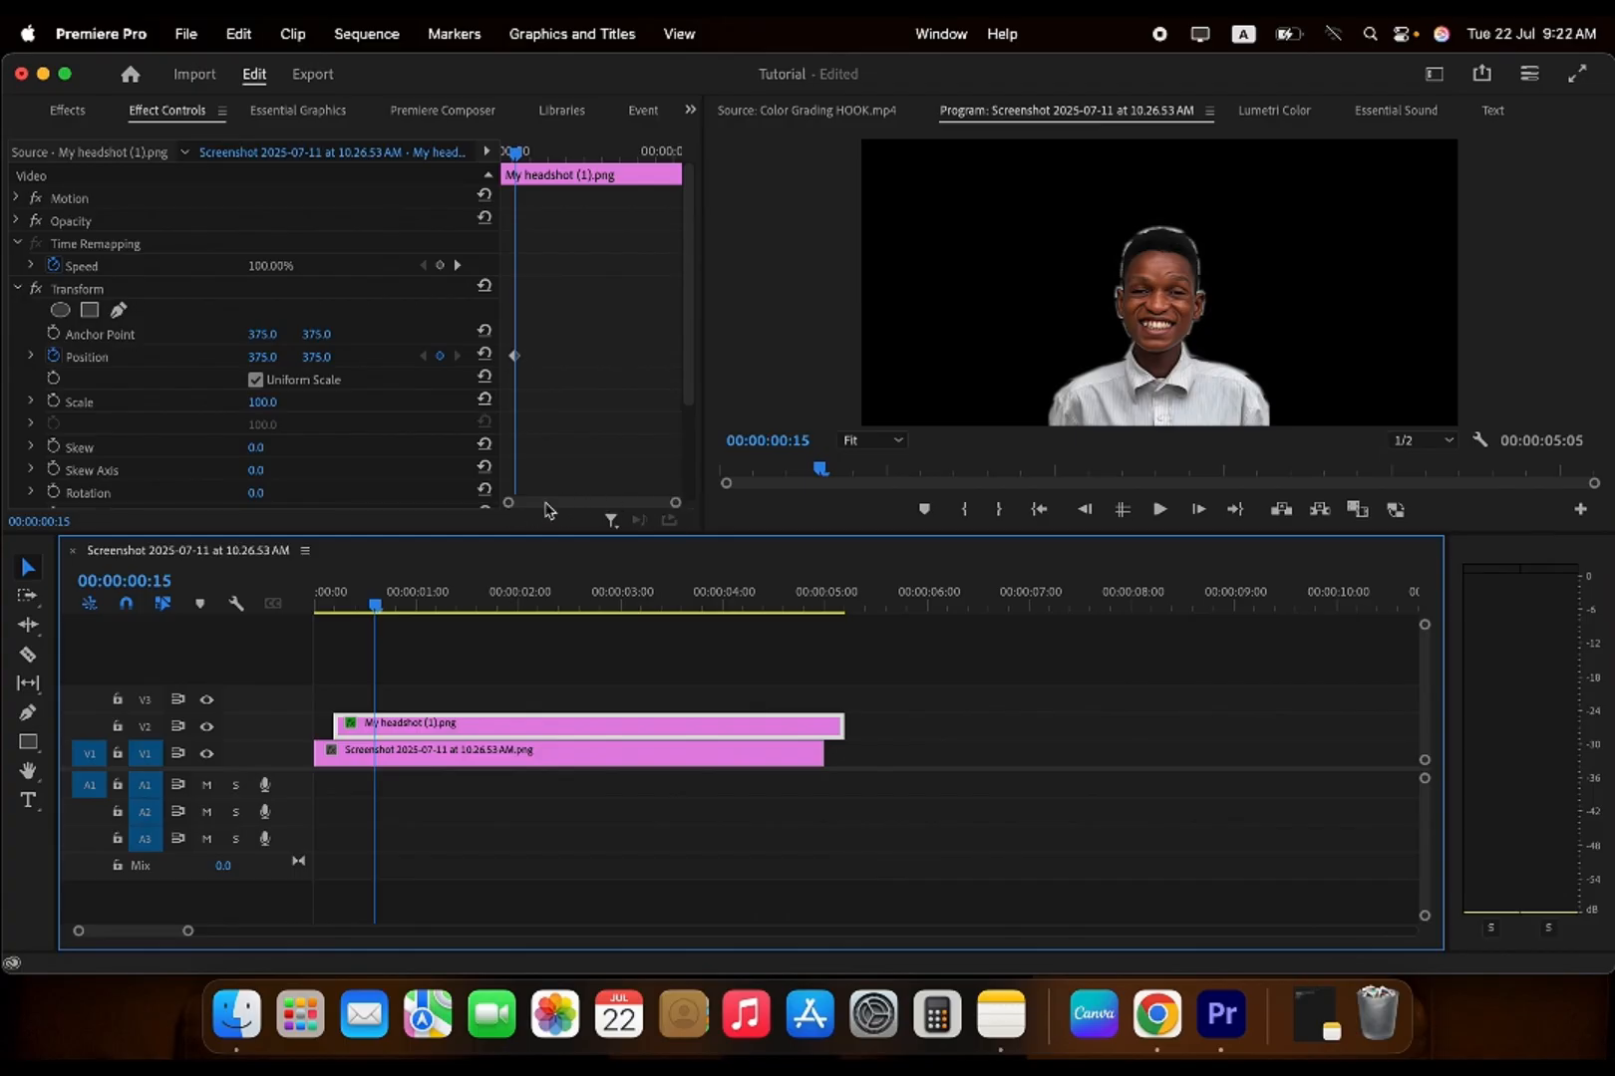
pyautogui.click(676, 505)
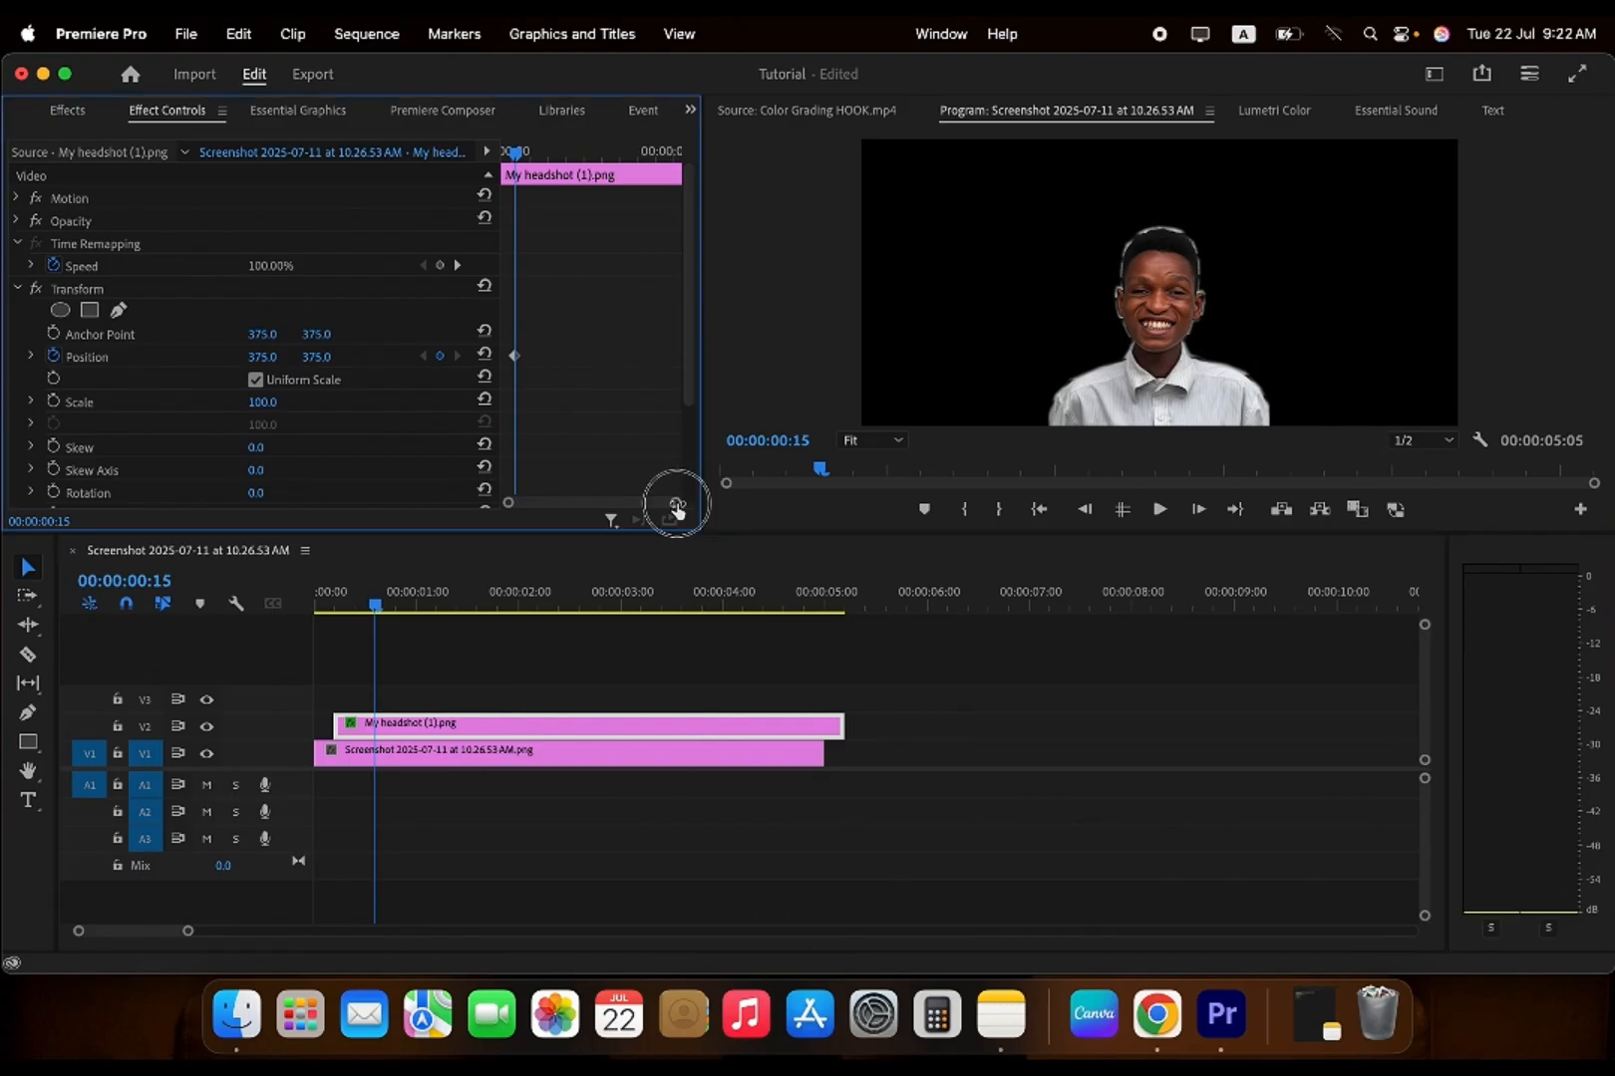
pyautogui.moveTo(677, 506); pyautogui.dragTo(618, 502)
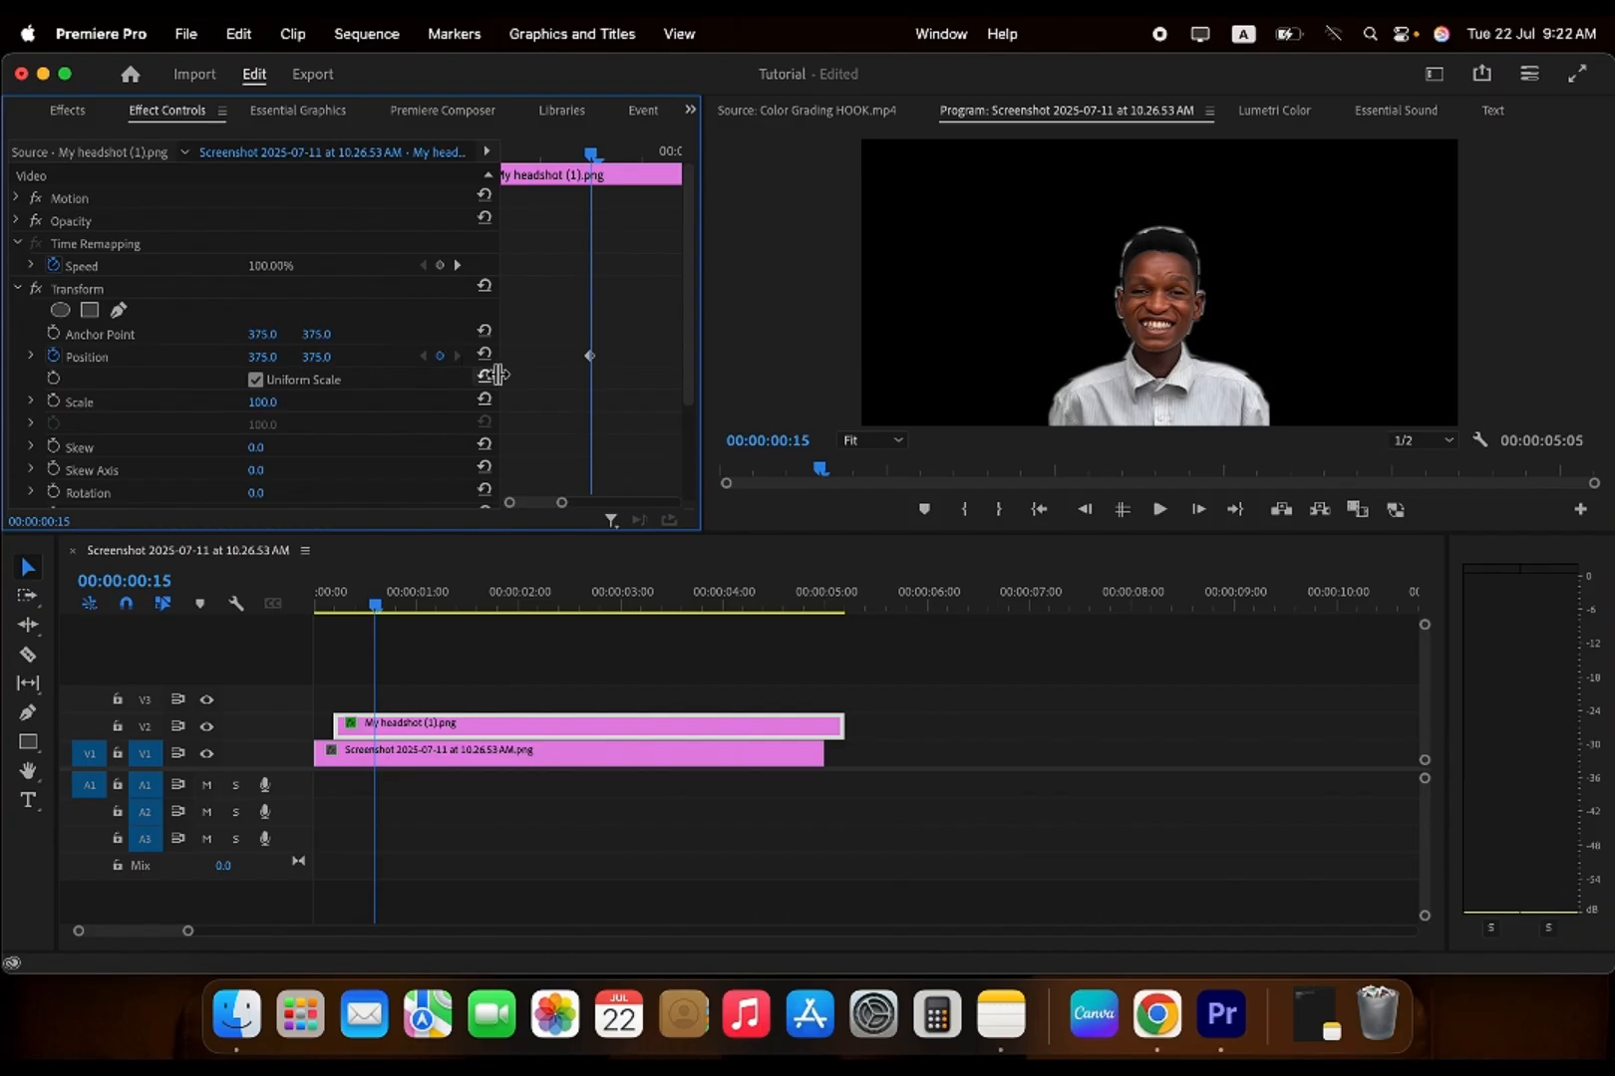
pyautogui.click(591, 360)
pyautogui.moveTo(565, 333); pyautogui.dragTo(625, 426)
pyautogui.moveTo(558, 330); pyautogui.dragTo(620, 396)
pyautogui.press('space')
pyautogui.moveTo(561, 502); pyautogui.dragTo(593, 504)
pyautogui.press('space')
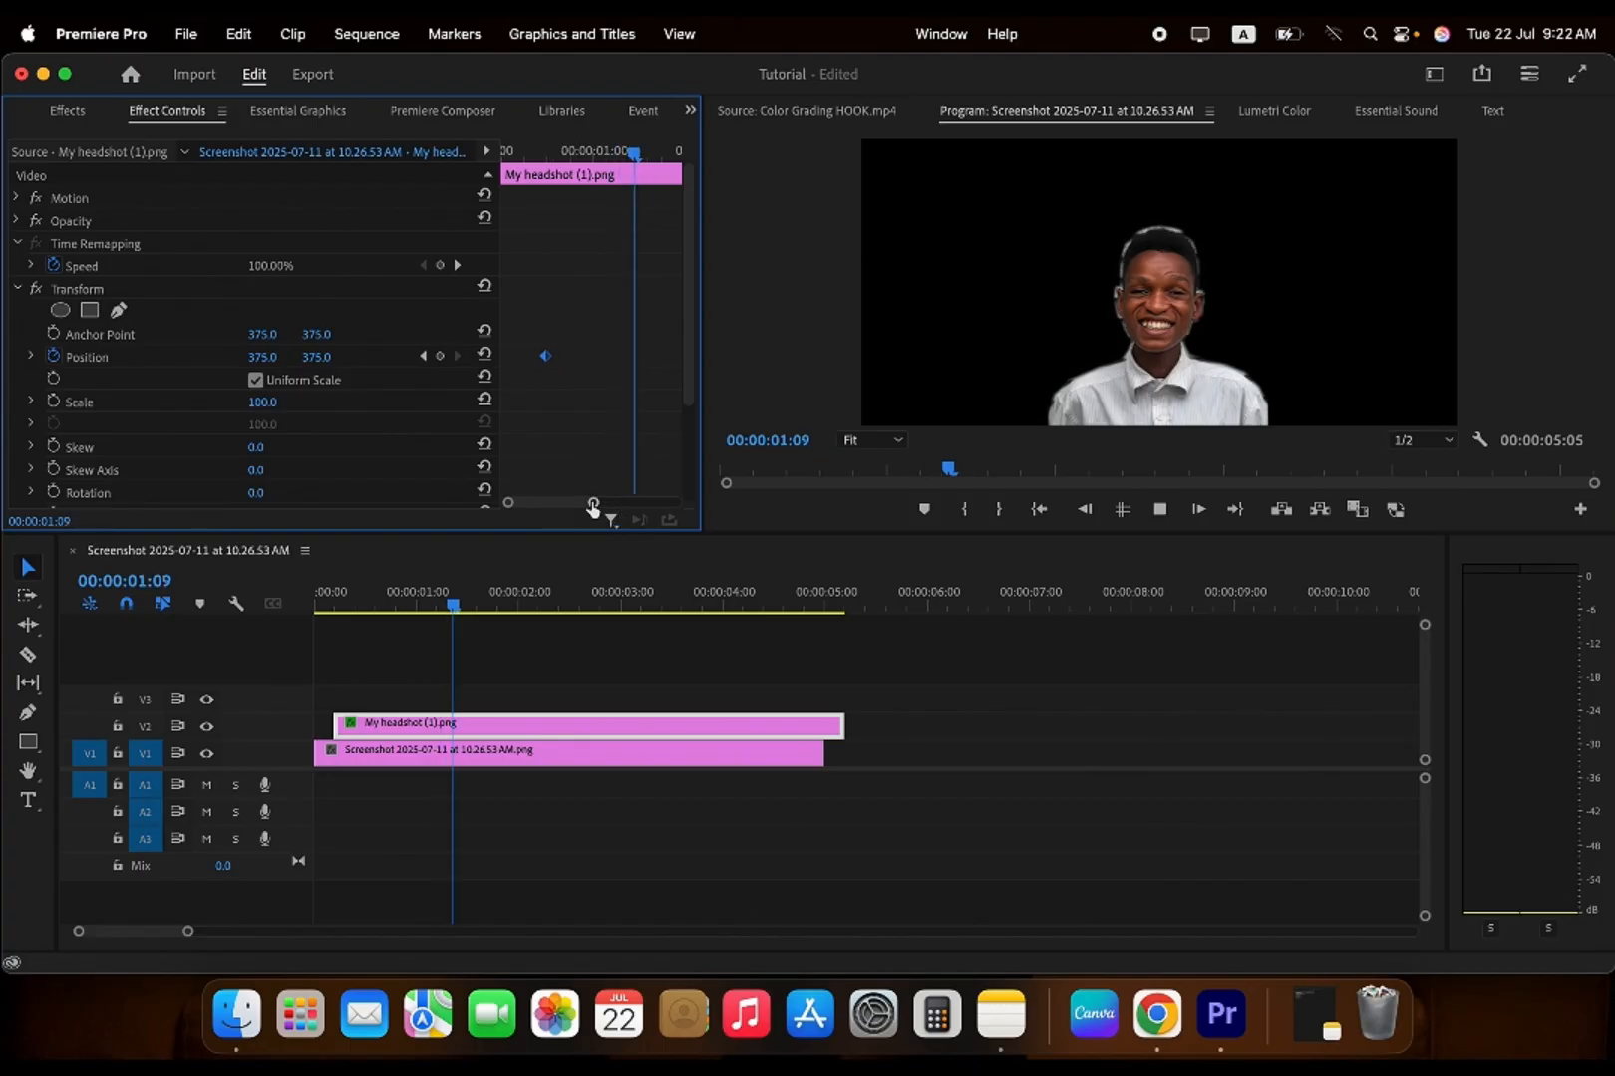
pyautogui.press('space')
pyautogui.click(439, 356)
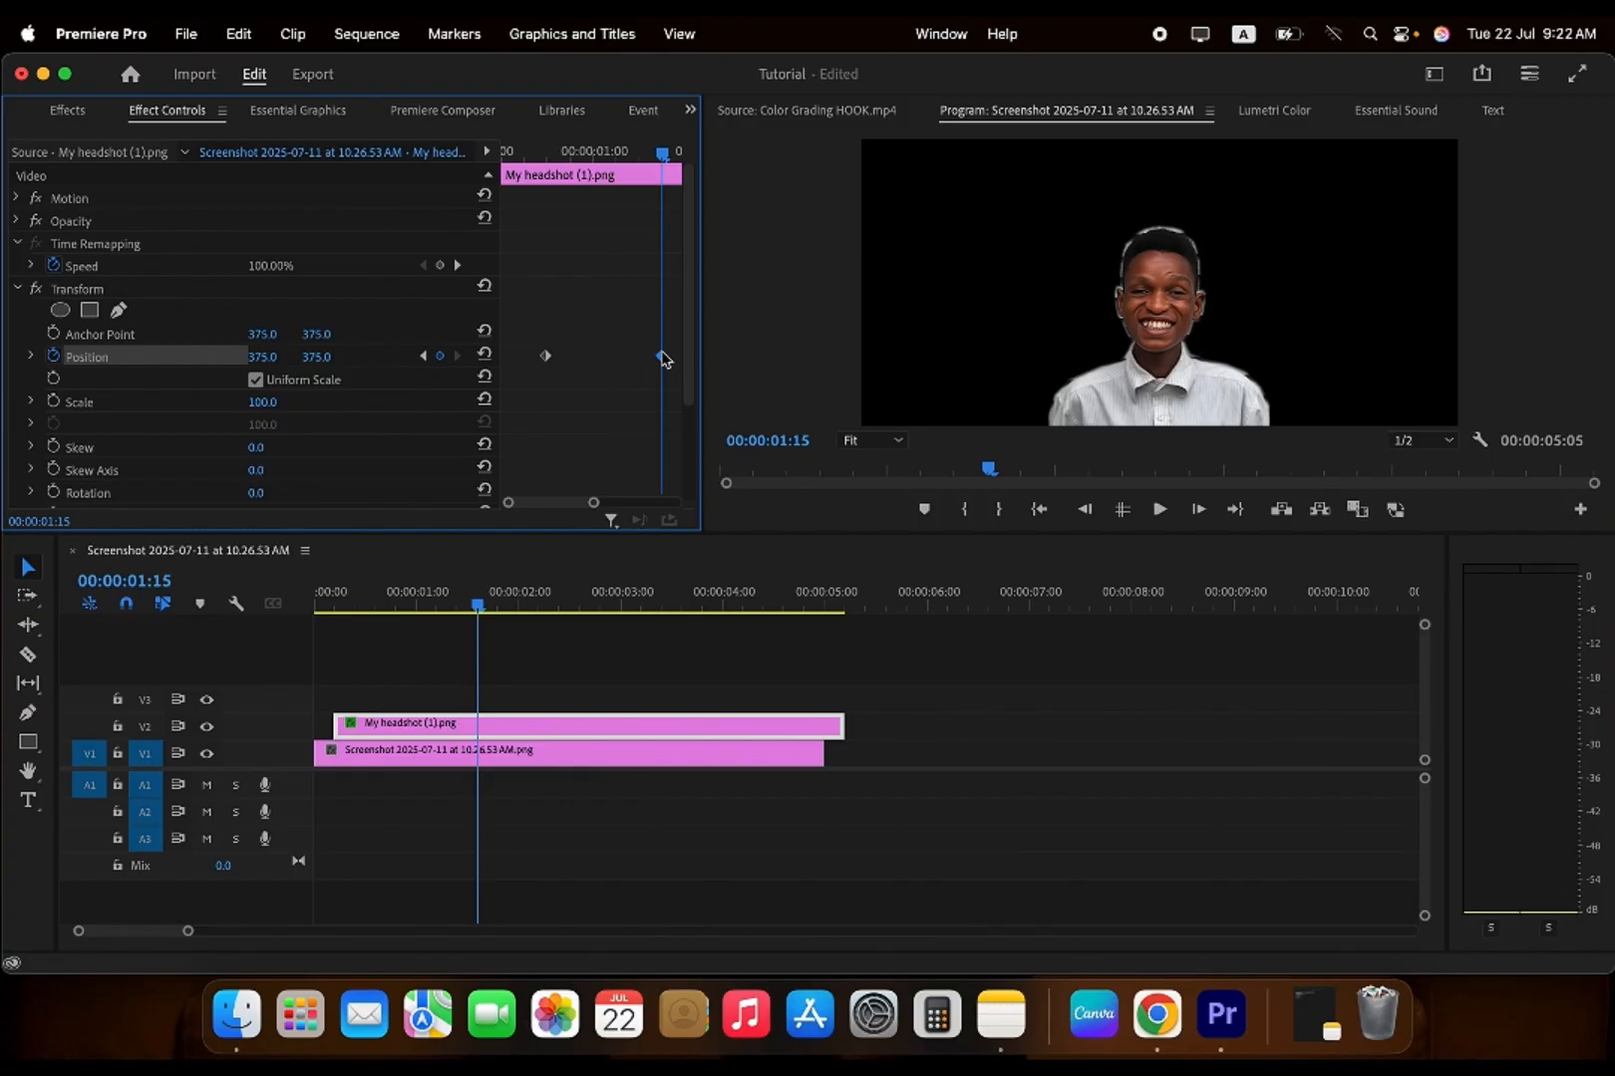
# - Step between the headshot's Transform Position keyframes and return to the first one at 00:00:00:15
pyautogui.moveTo(661, 150); pyautogui.dragTo(589, 170)
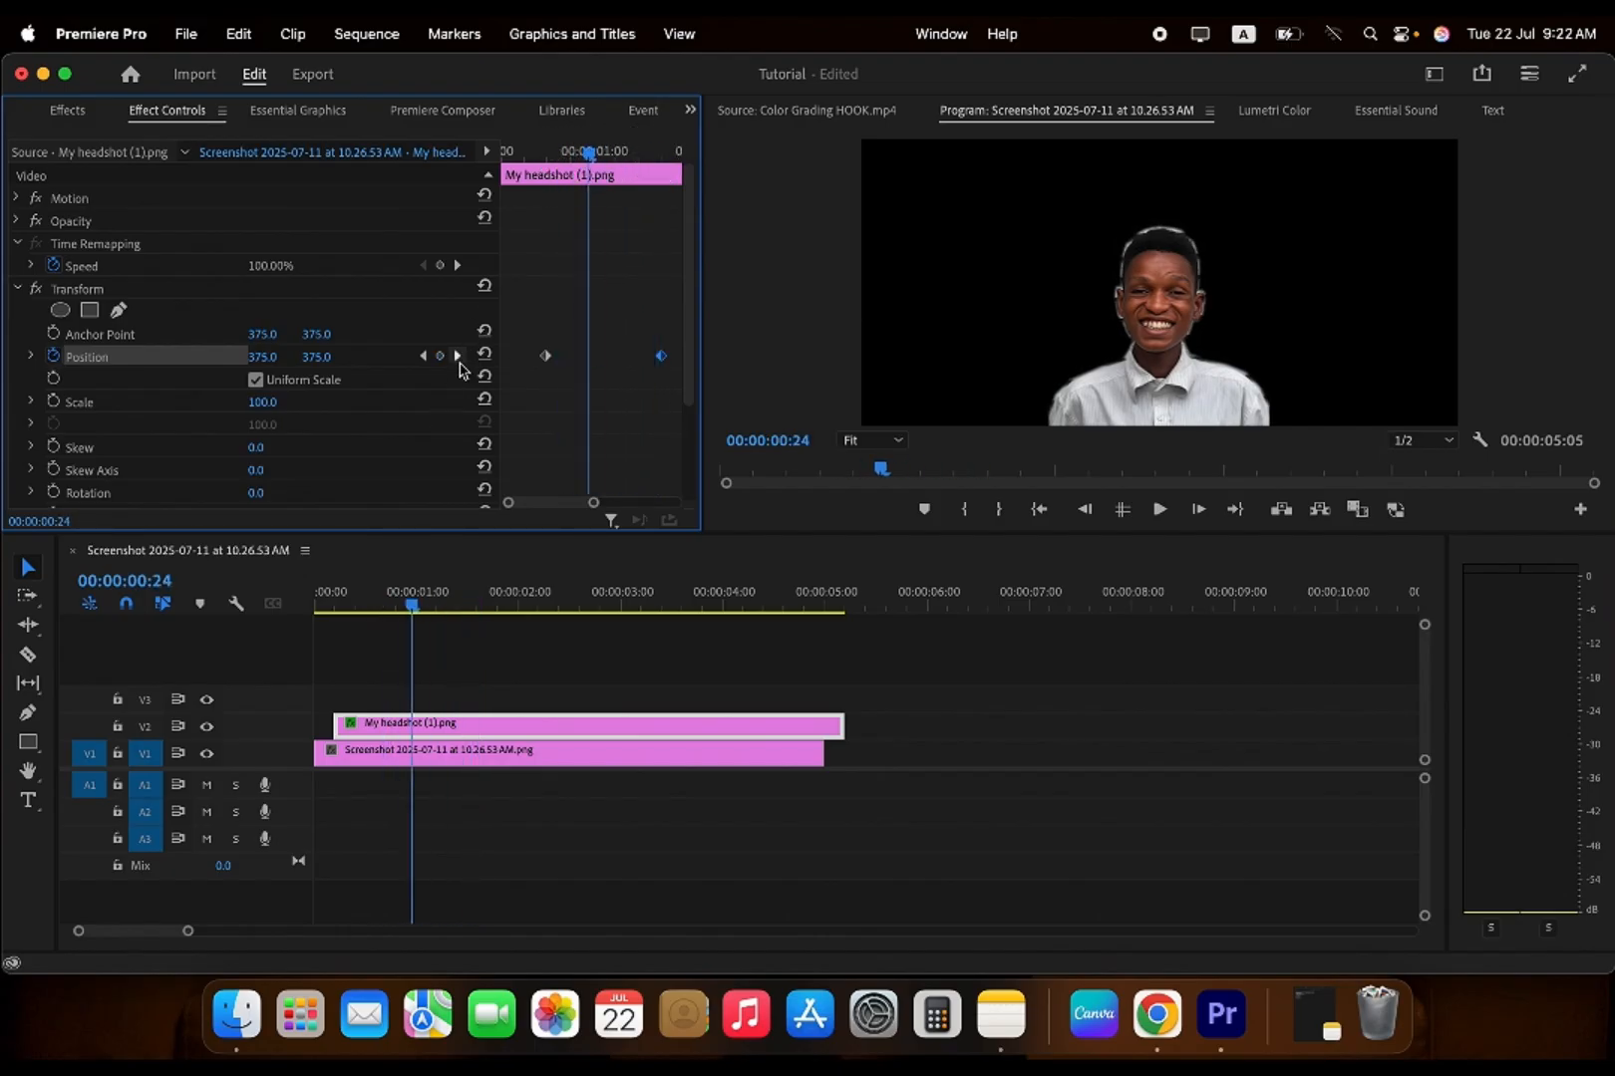
pyautogui.click(457, 357)
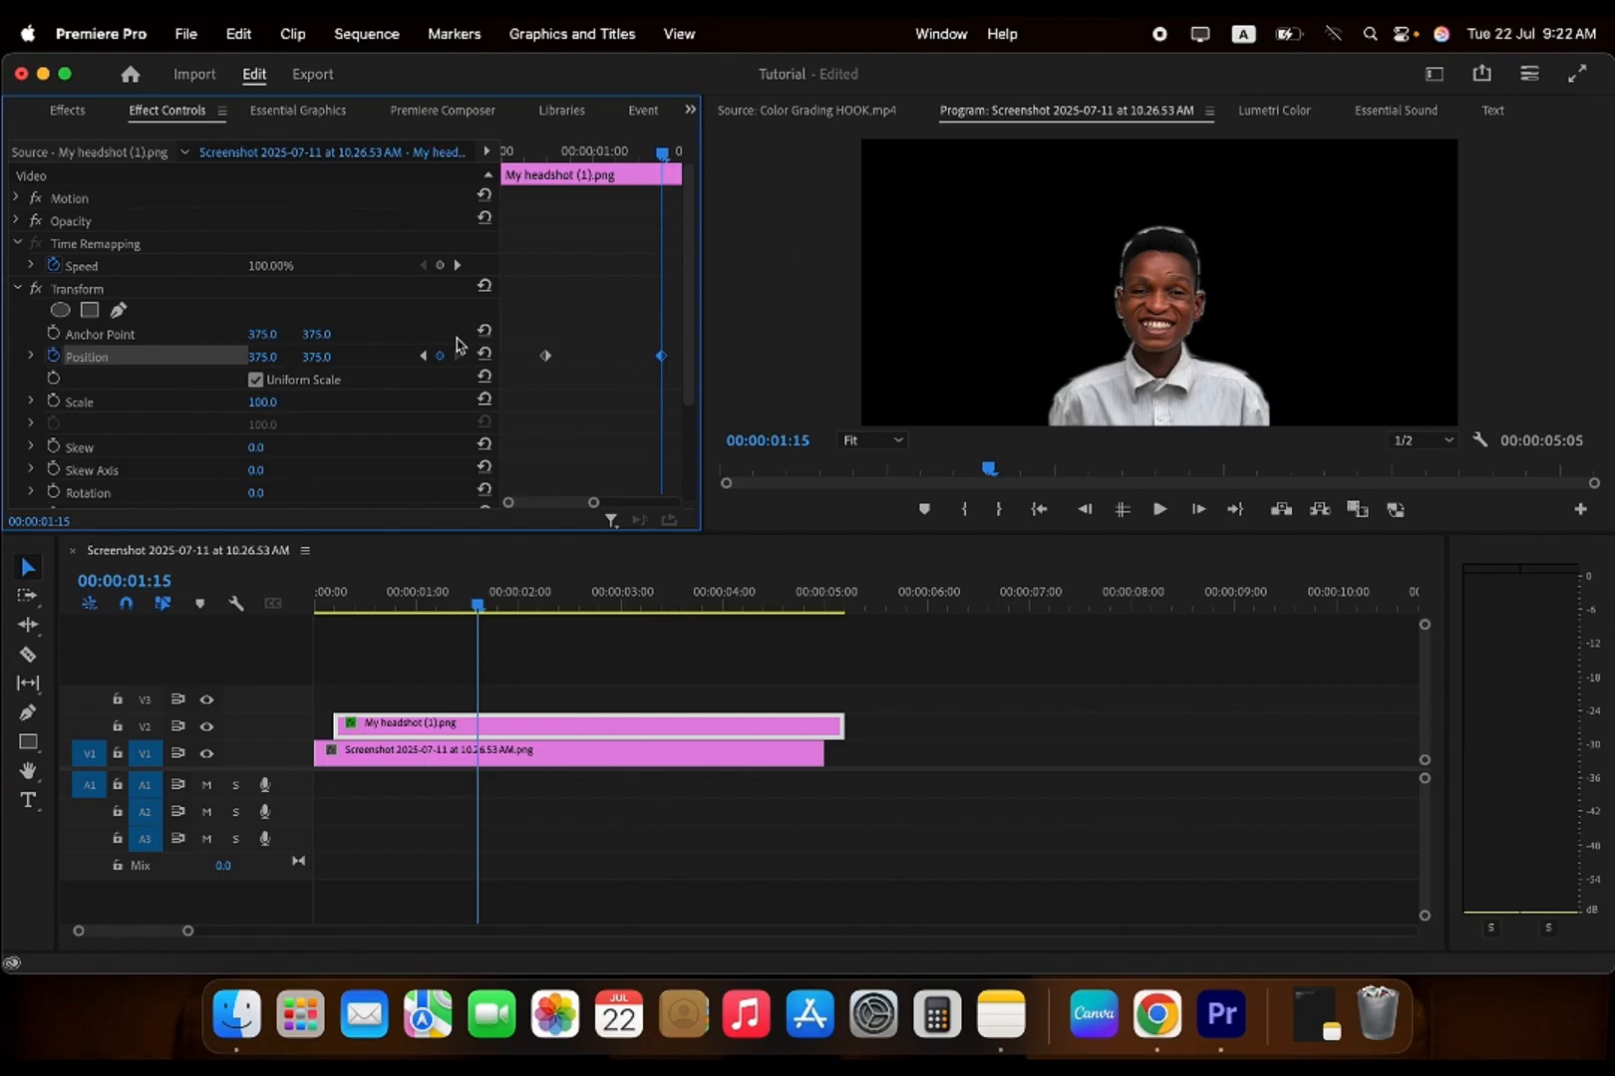
pyautogui.click(423, 356)
pyautogui.click(545, 357)
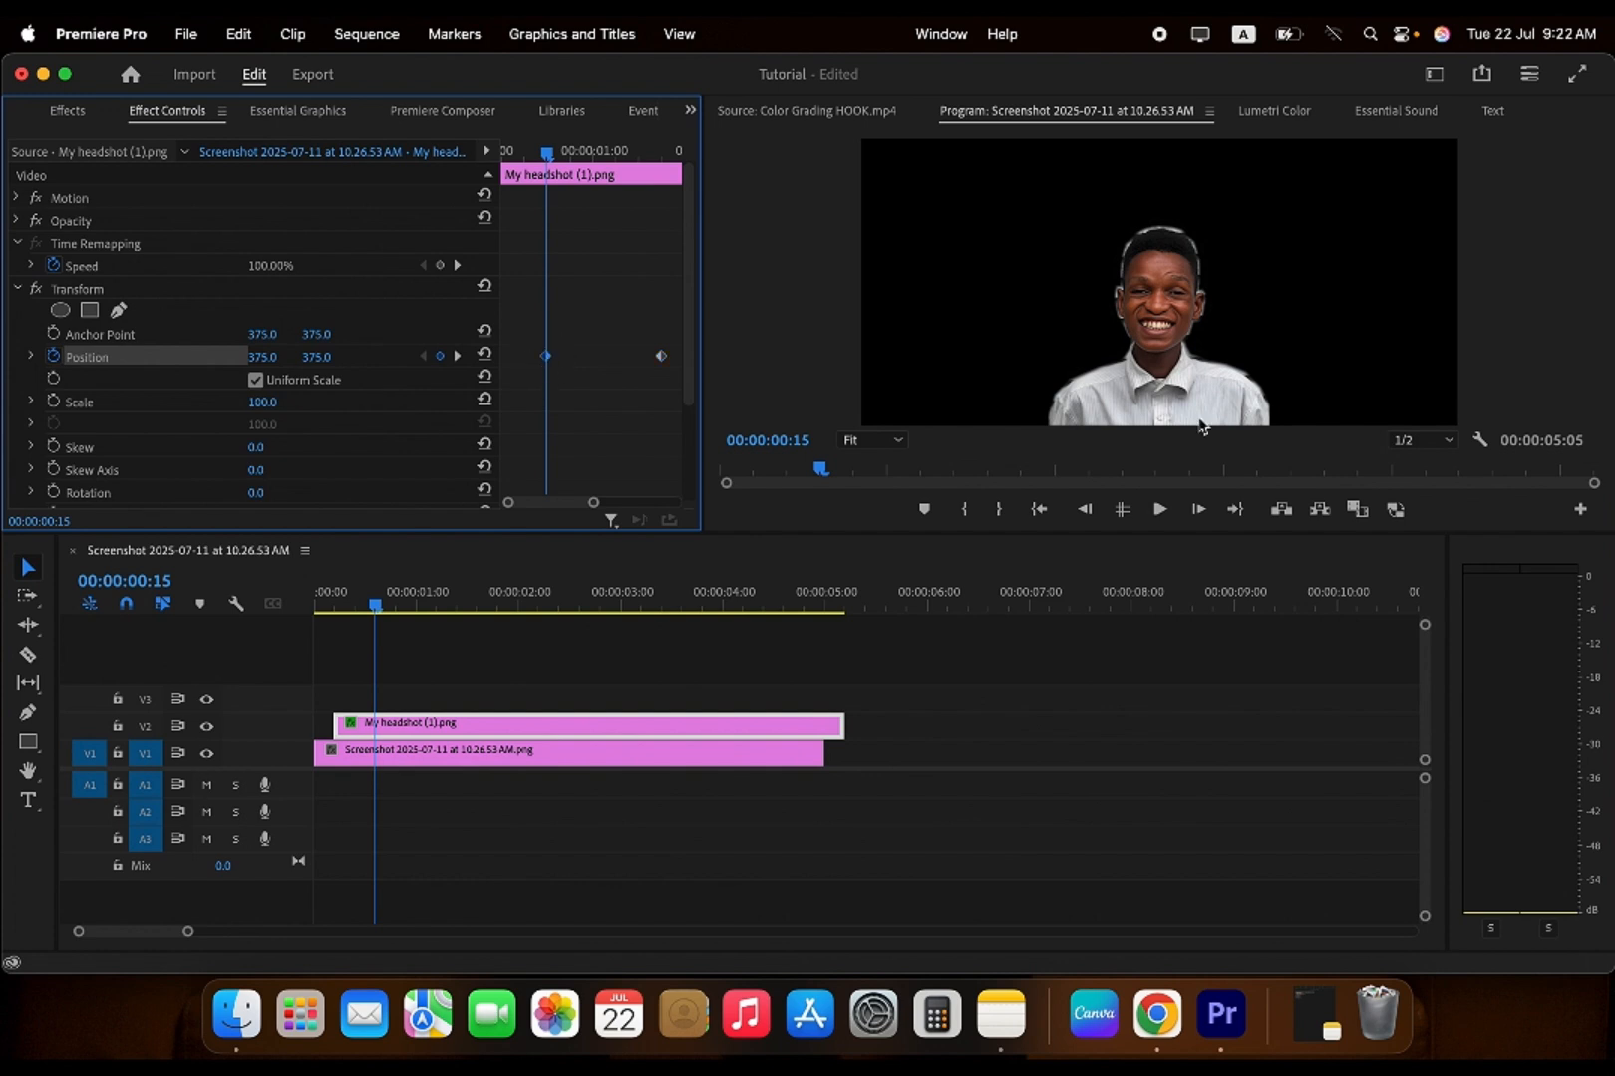
# - Try a vertical Transform Position of 597 at the headshot's first keyframe, and undo the change
pyautogui.click(550, 358)
pyautogui.moveTo(316, 357); pyautogui.dragTo(539, 357)
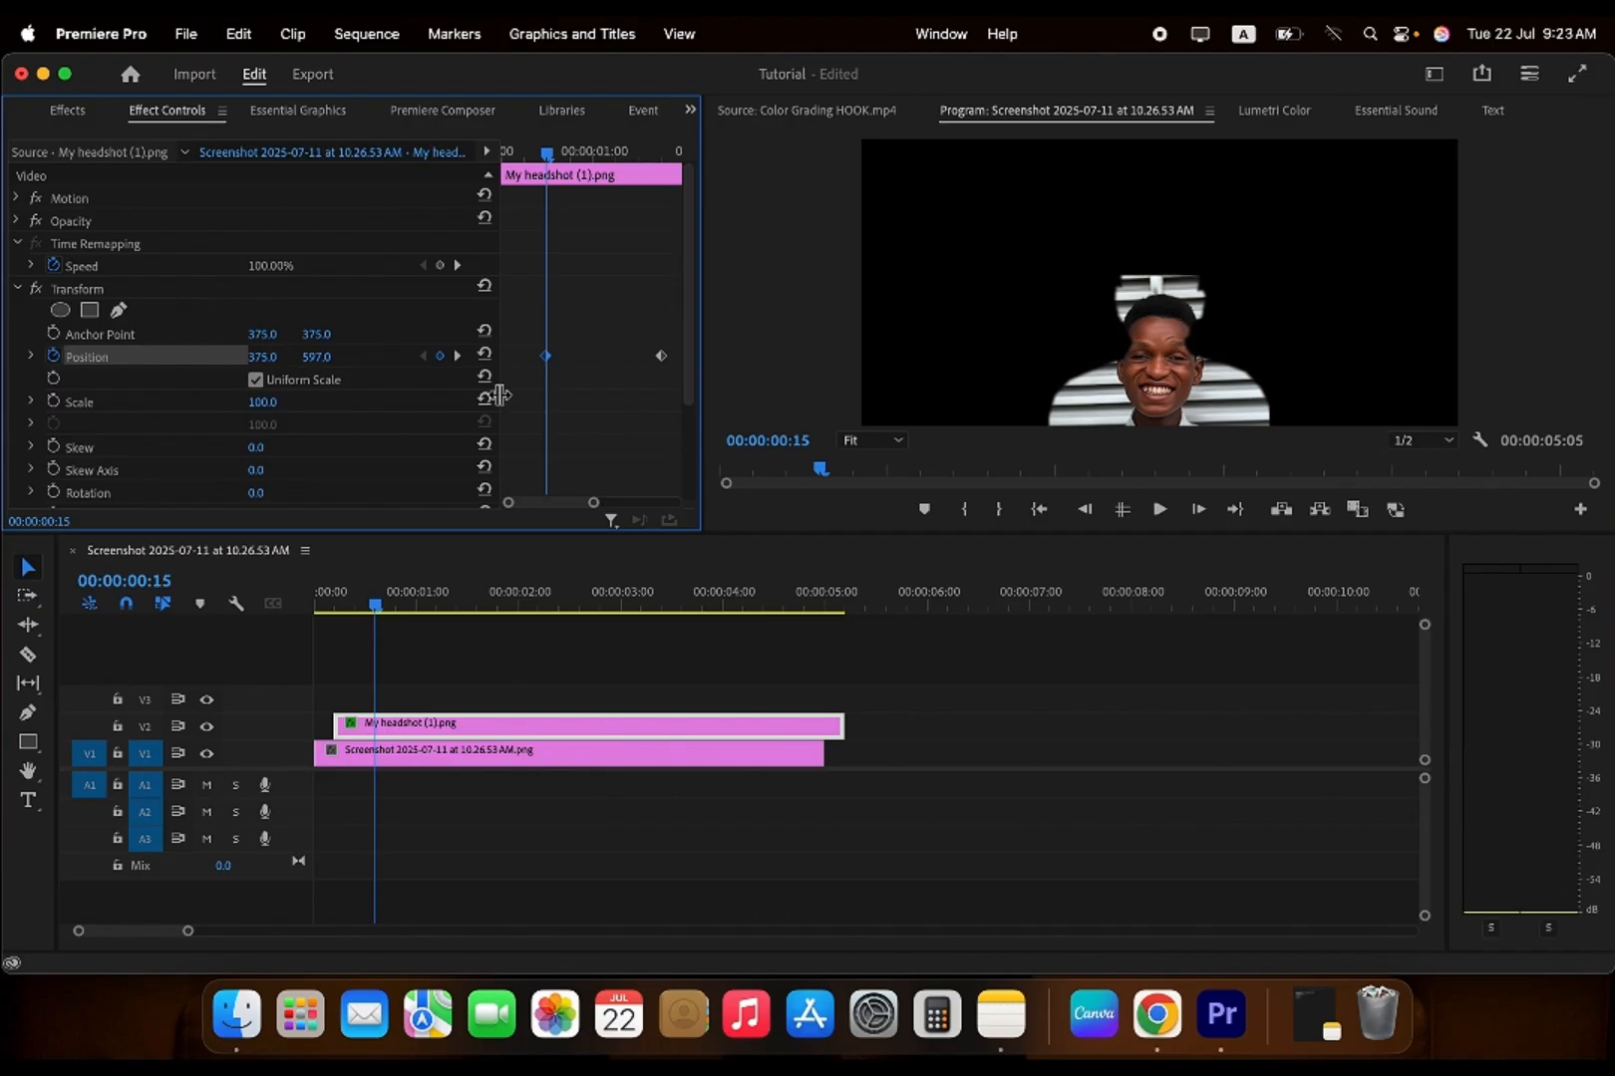
pyautogui.press('super+z')
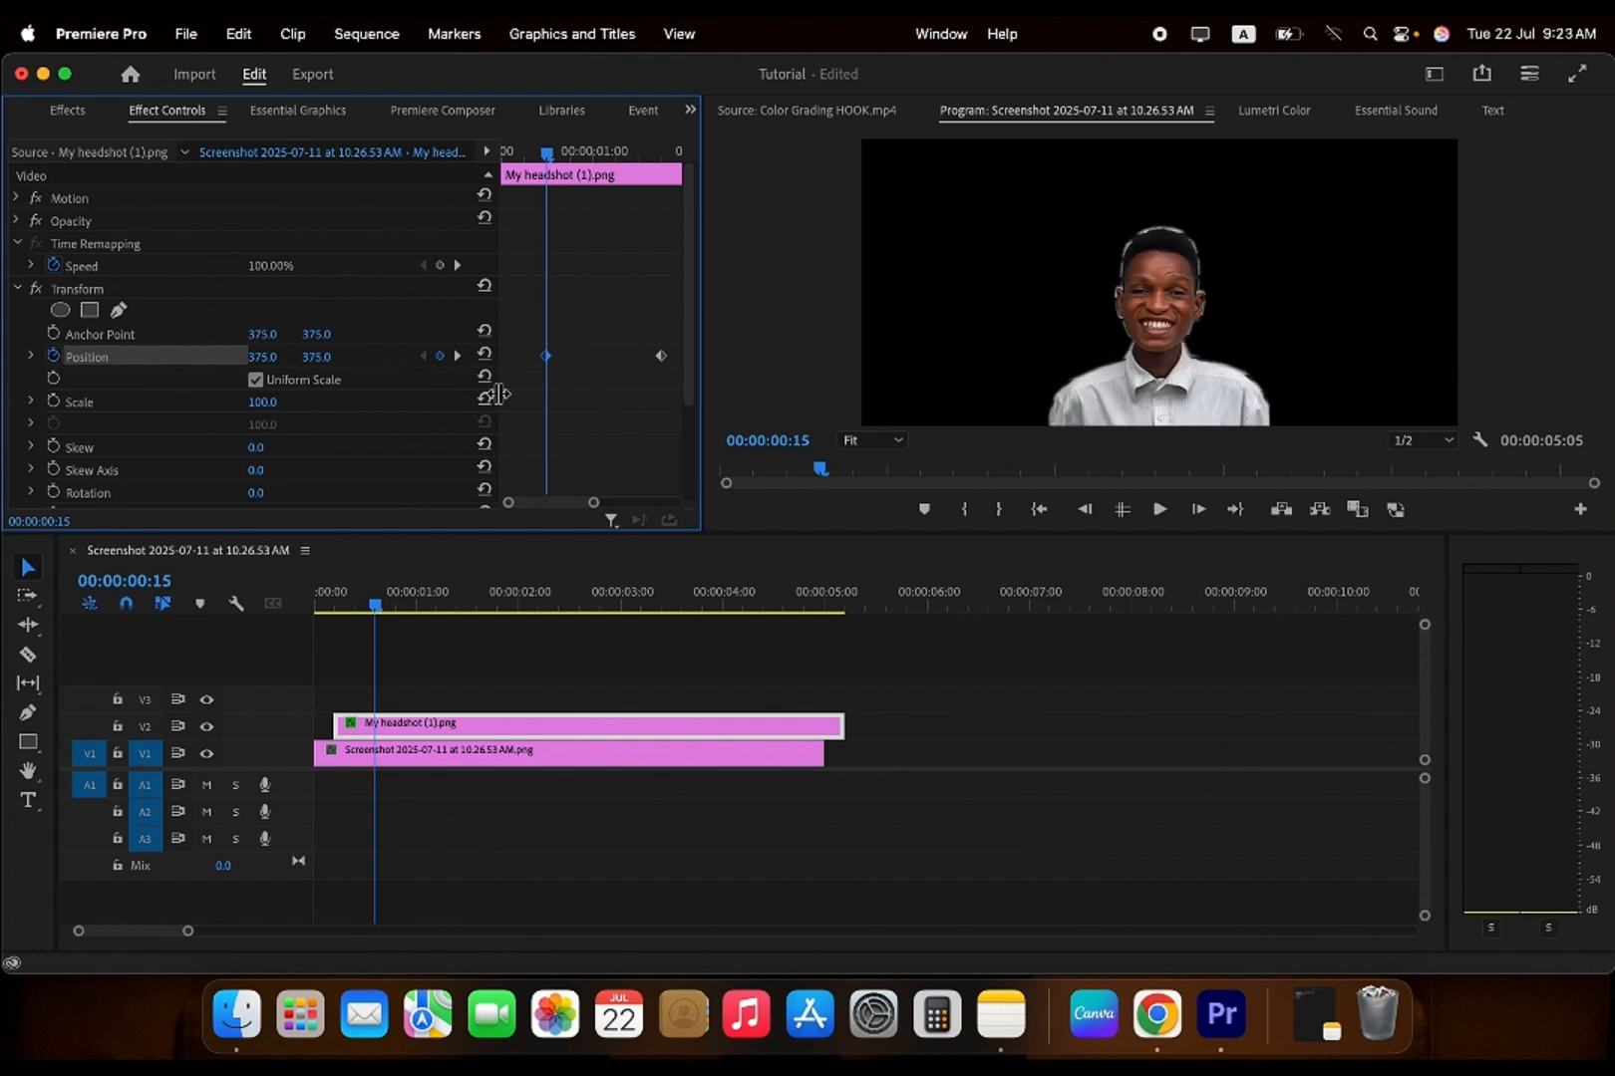
# - Move the Transform effect with its Position keyframes from the headshot image onto the nested Headshot clip
pyautogui.click(186, 285)
pyautogui.press('Delete')
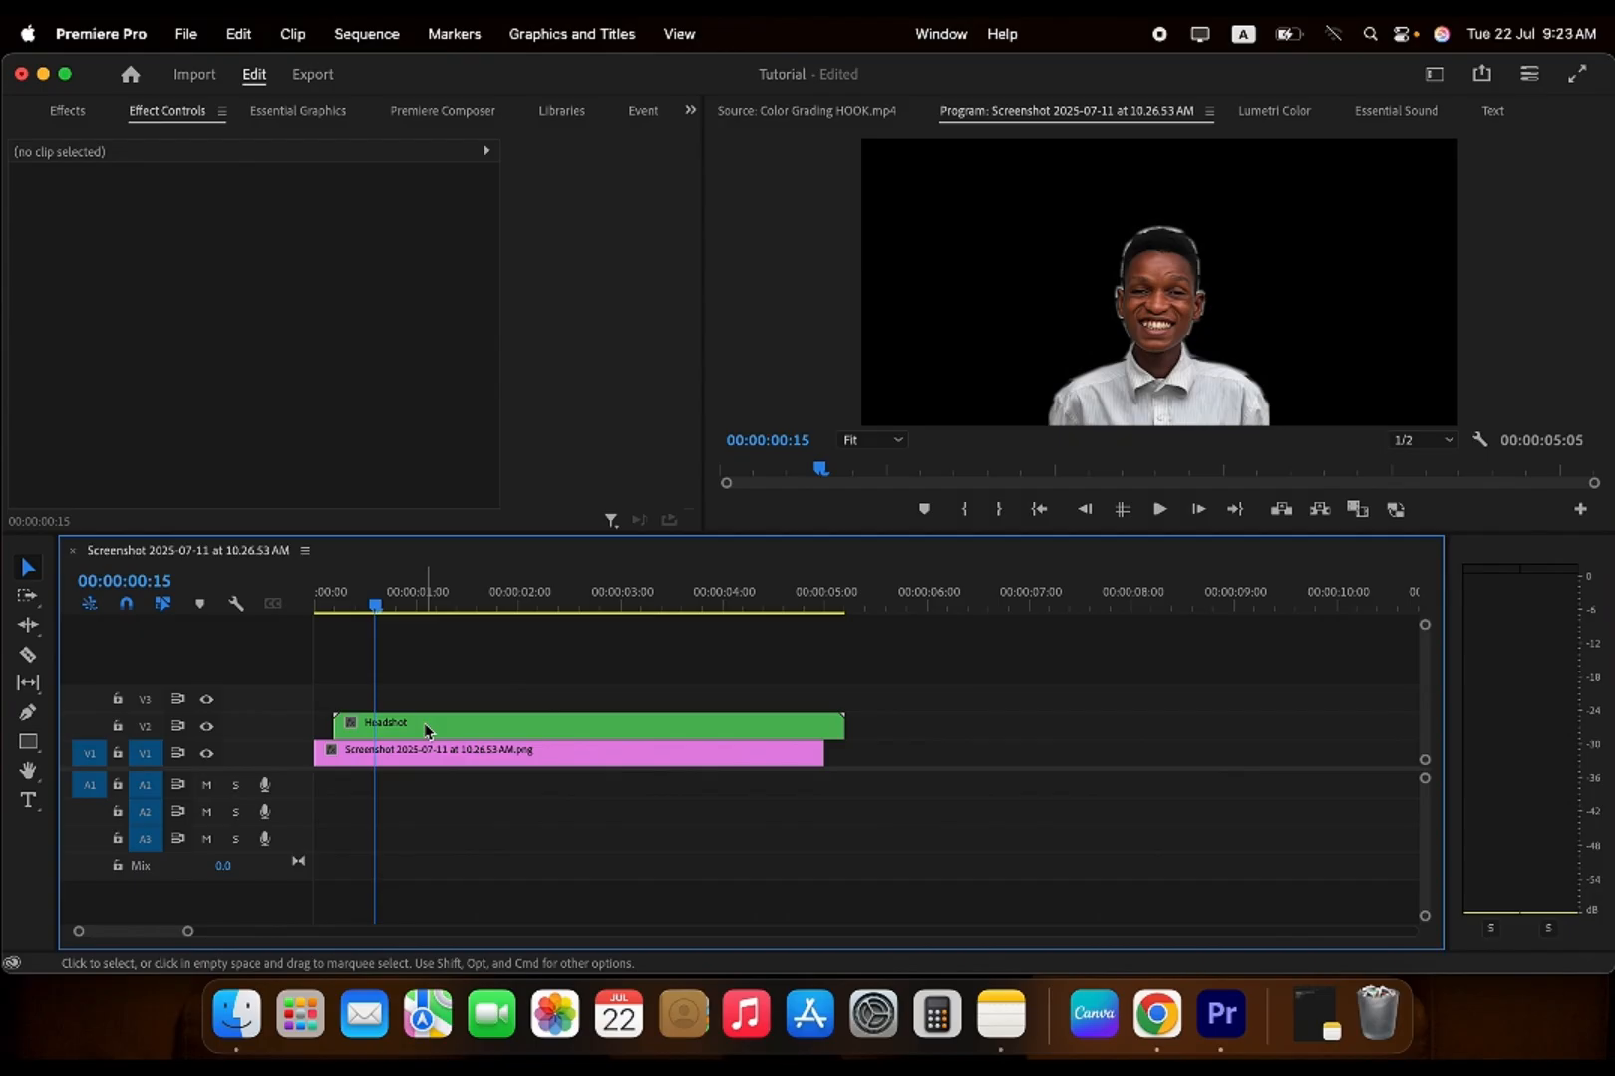
pyautogui.click(426, 730)
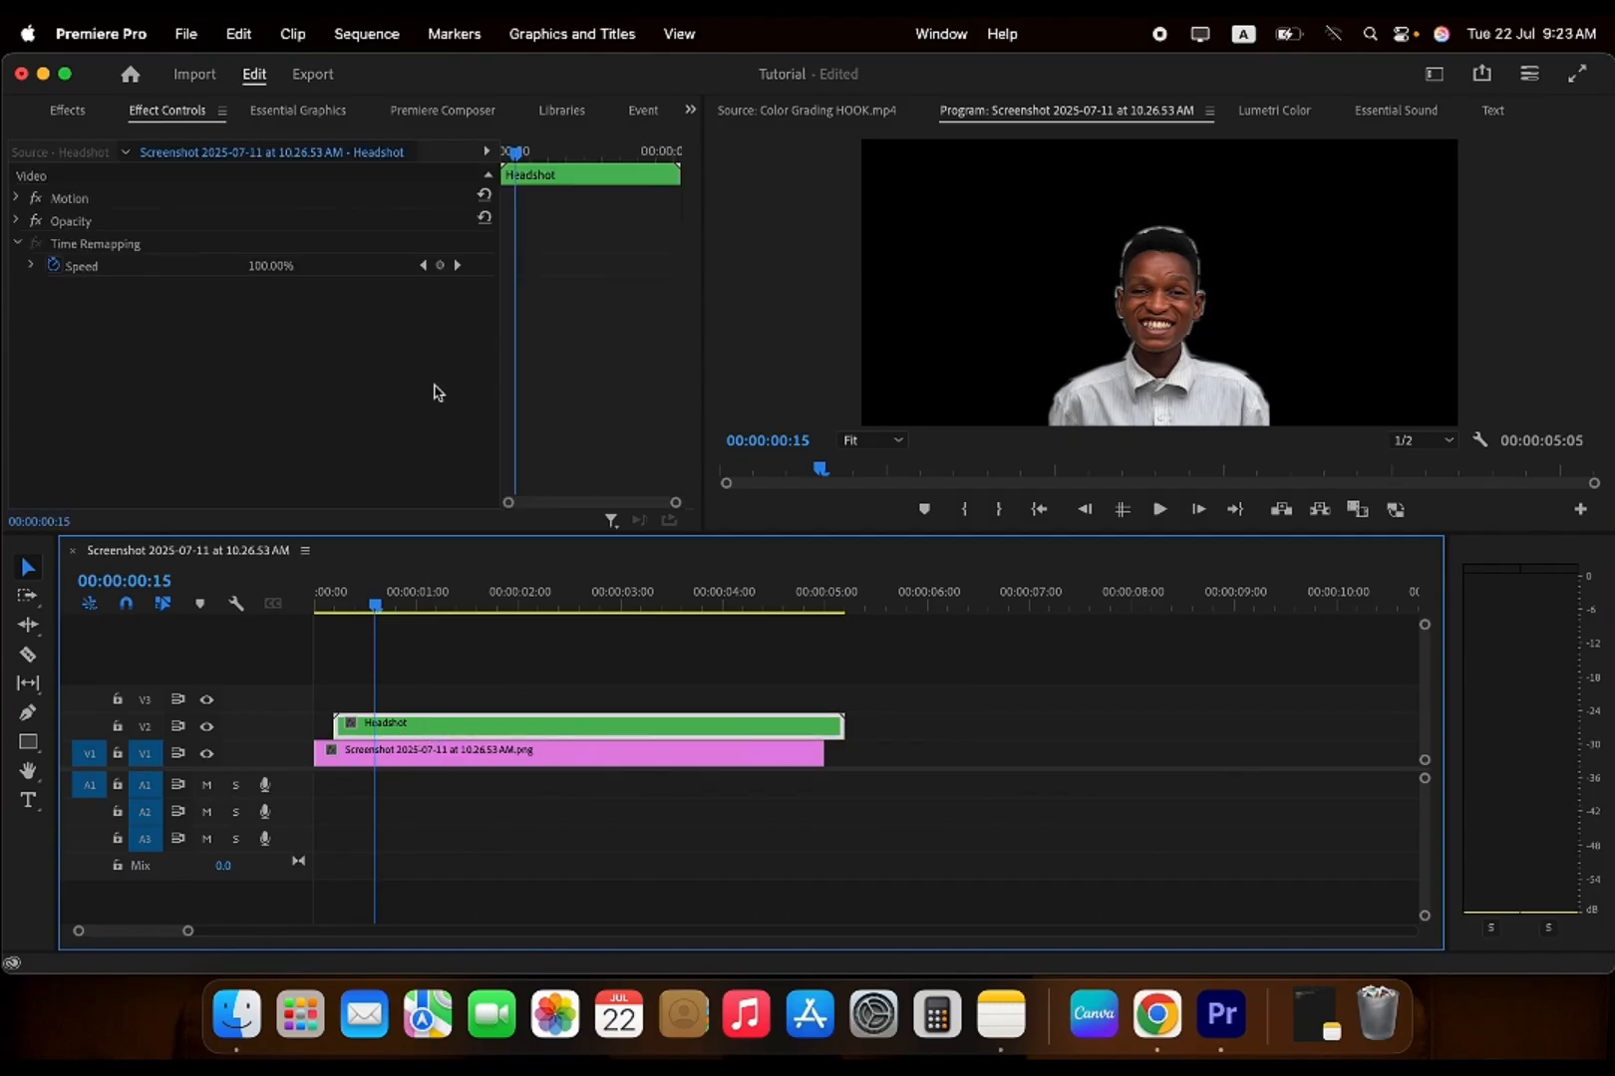
pyautogui.click(435, 391)
pyautogui.press('super+v')
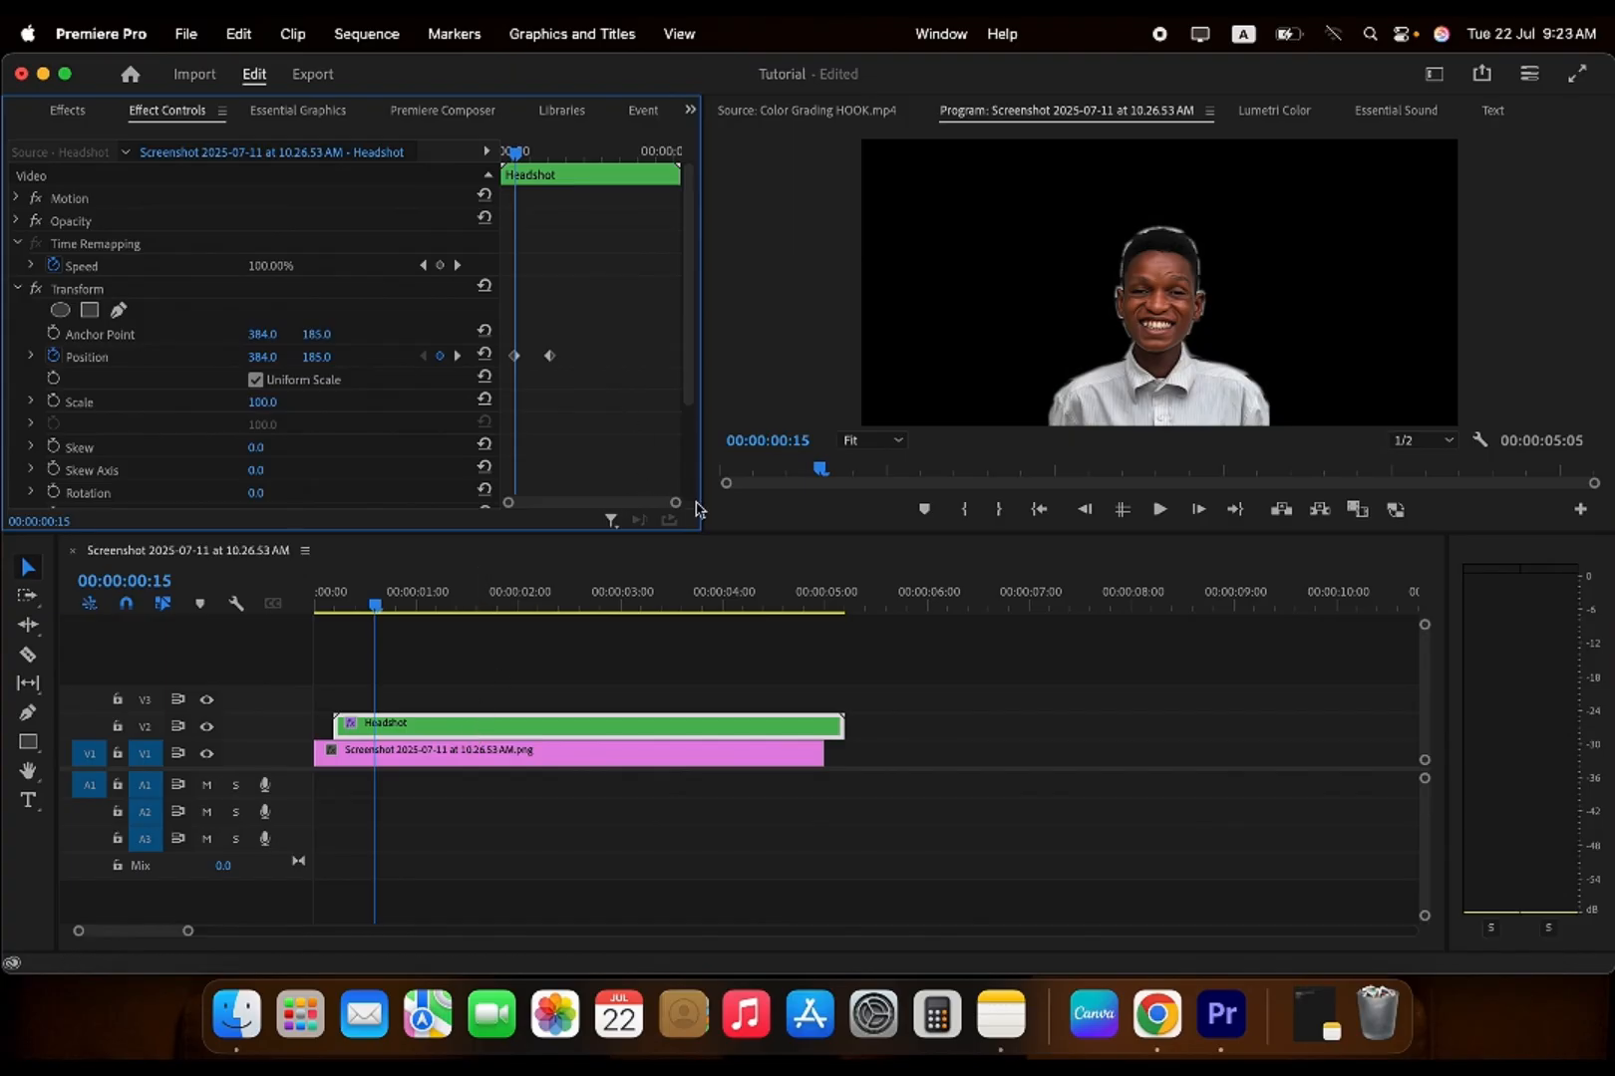
# - Set the vertical Transform Position to 458 at the Headshot clip's first keyframe
pyautogui.moveTo(678, 508); pyautogui.dragTo(649, 513)
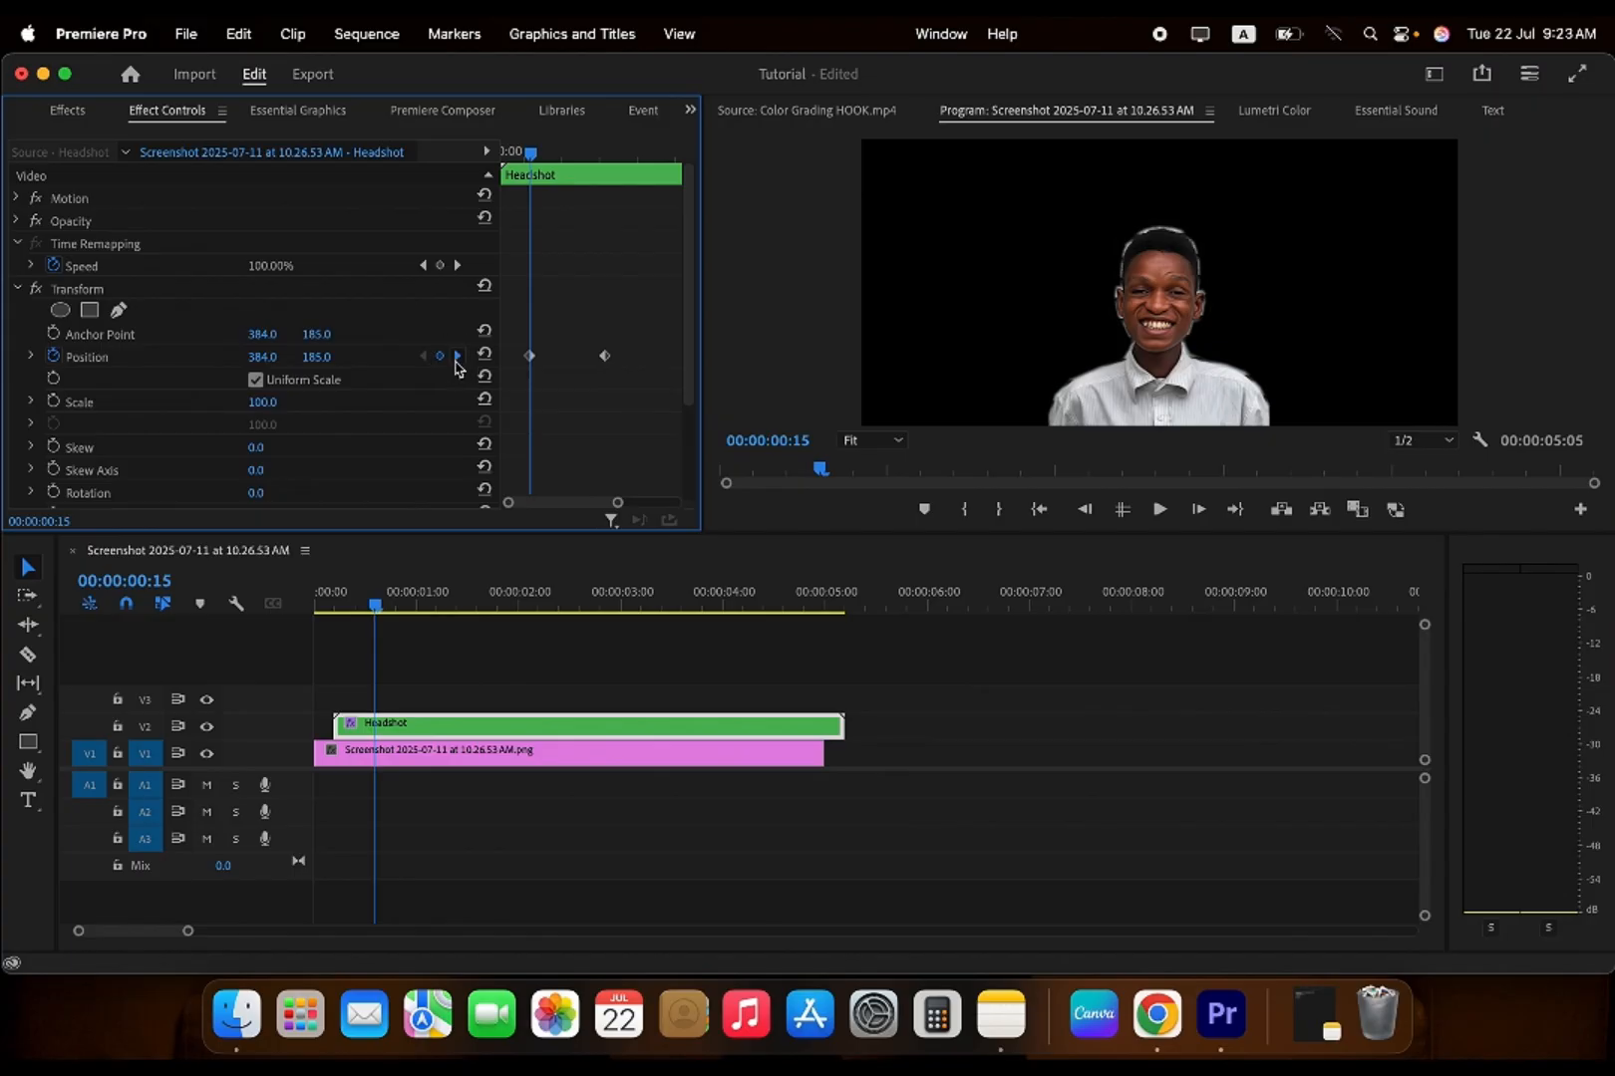
pyautogui.click(457, 356)
pyautogui.click(423, 356)
pyautogui.moveTo(316, 357)
pyautogui.mouseDown()
pyautogui.moveTo(408, 357)
pyautogui.moveTo(323, 358)
pyautogui.mouseUp()
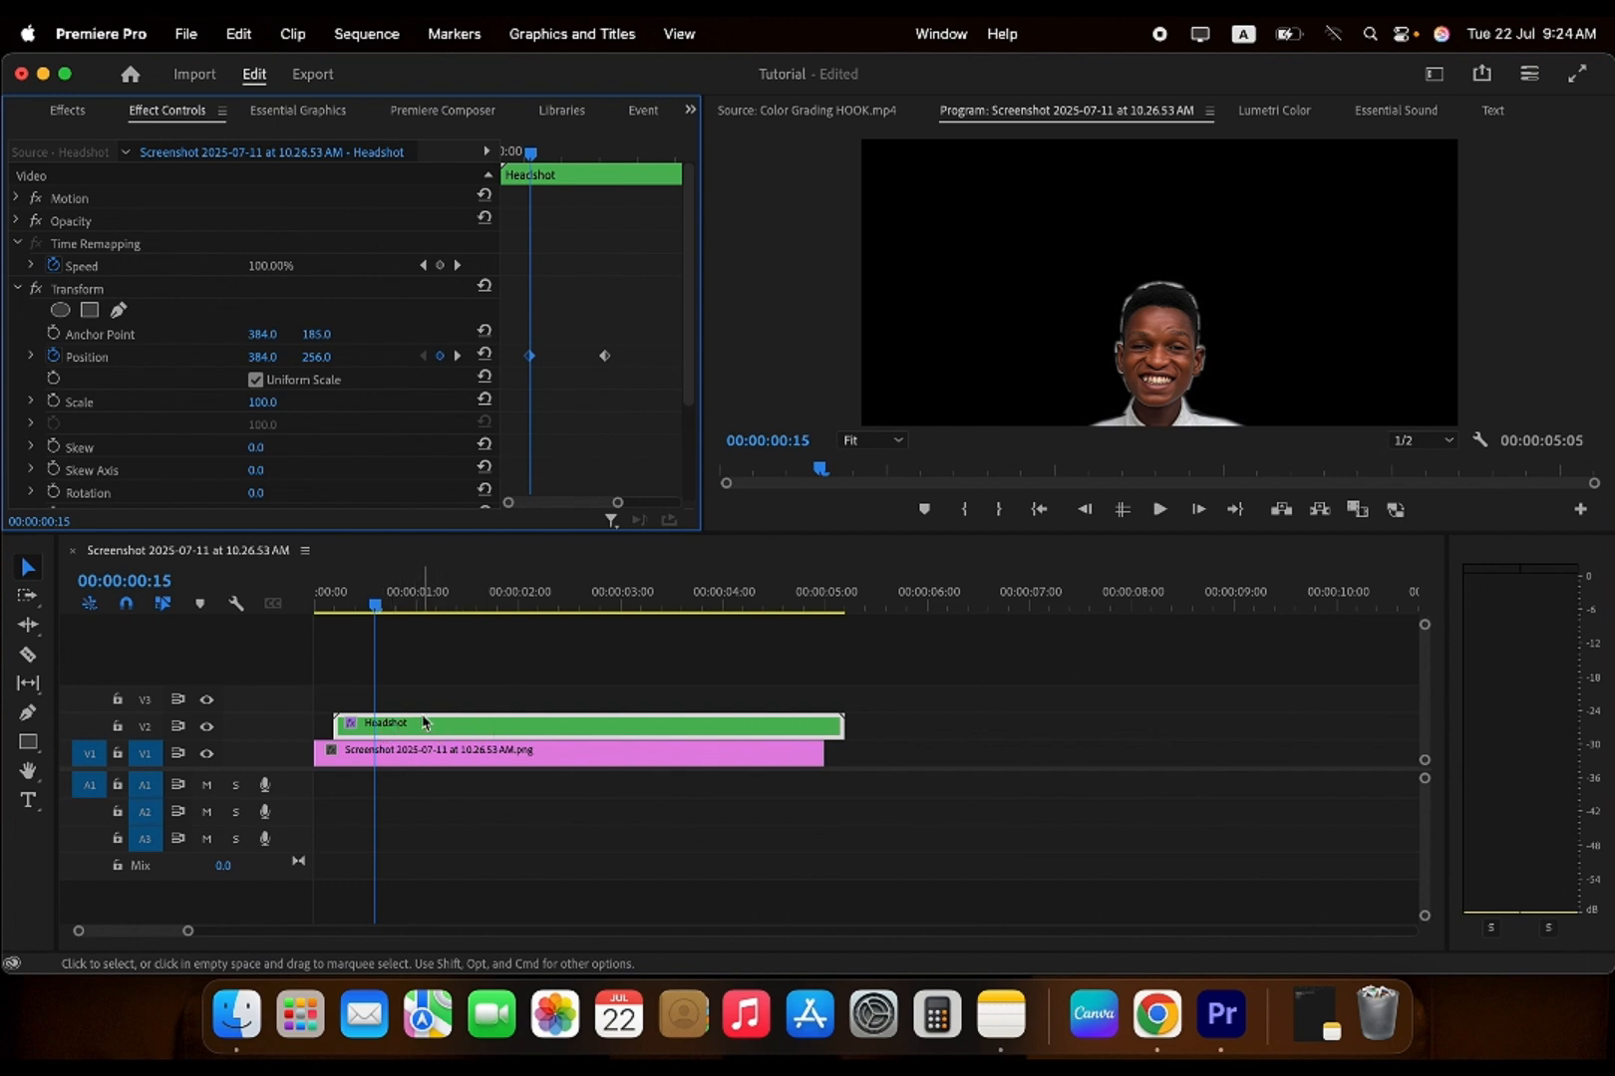
pyautogui.moveTo(324, 353); pyautogui.dragTo(647, 325)
# - Play back the headshot's rise from before its first Position keyframe
pyautogui.press('space')
pyautogui.press('space')
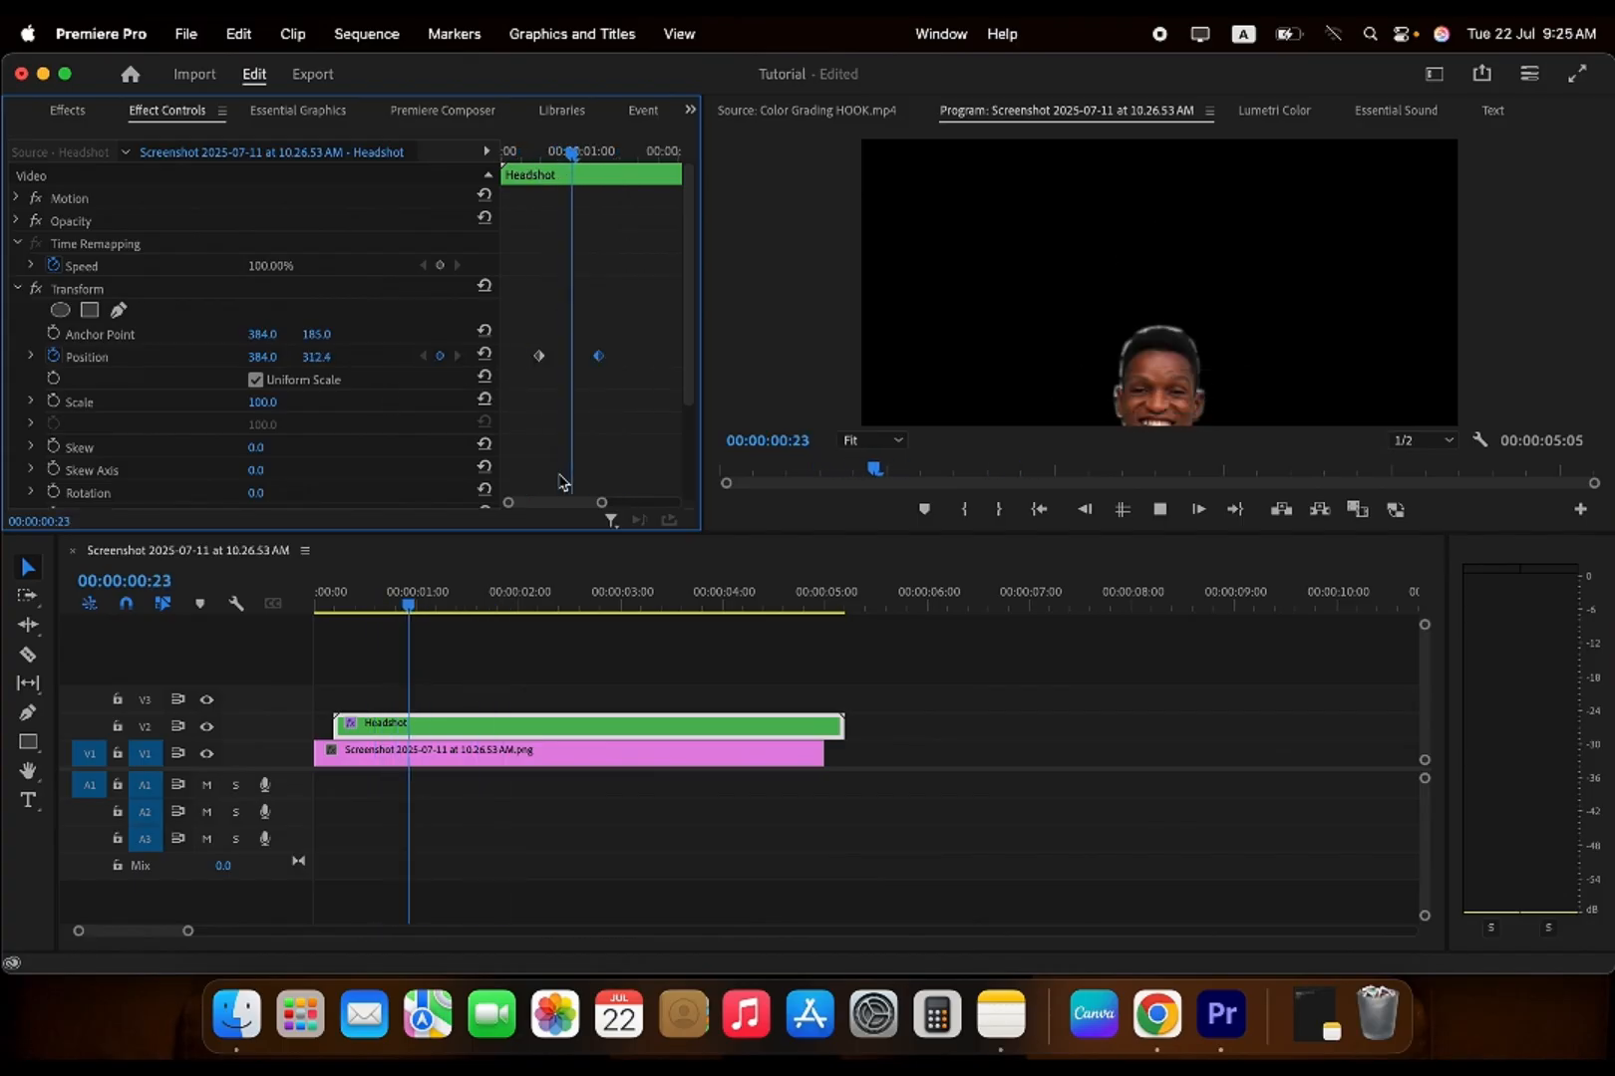
pyautogui.press('space')
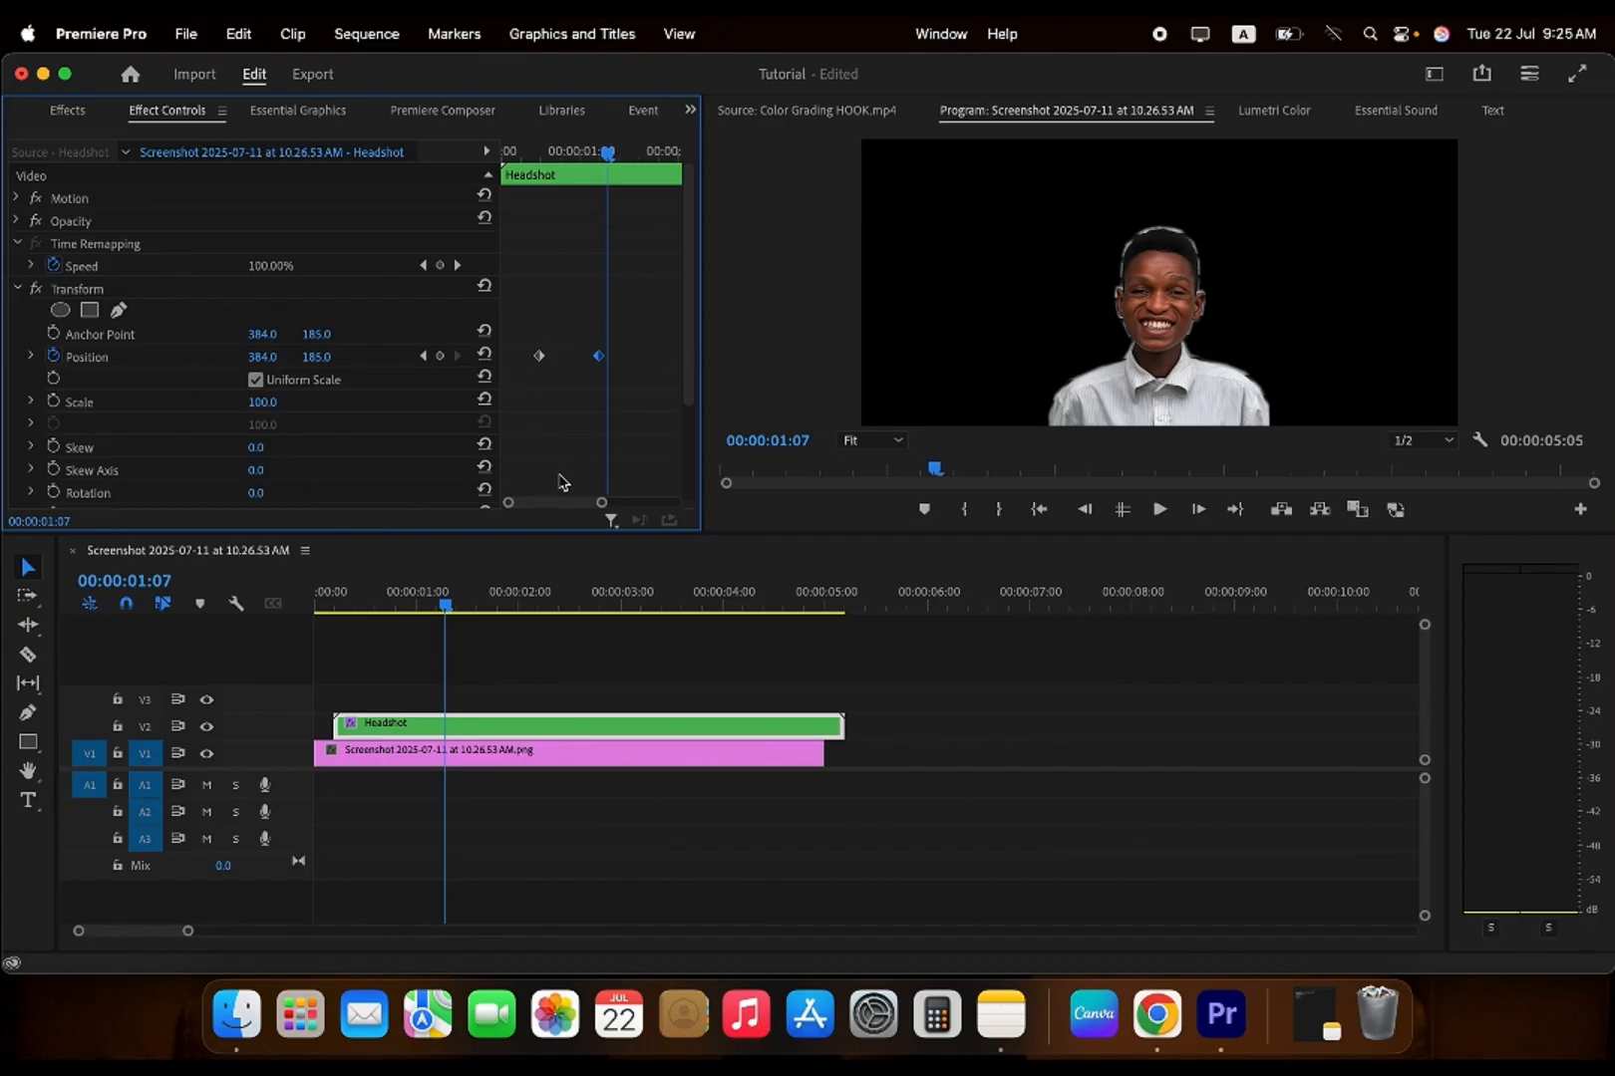
pyautogui.click(521, 153)
pyautogui.press('space')
pyautogui.press('space')
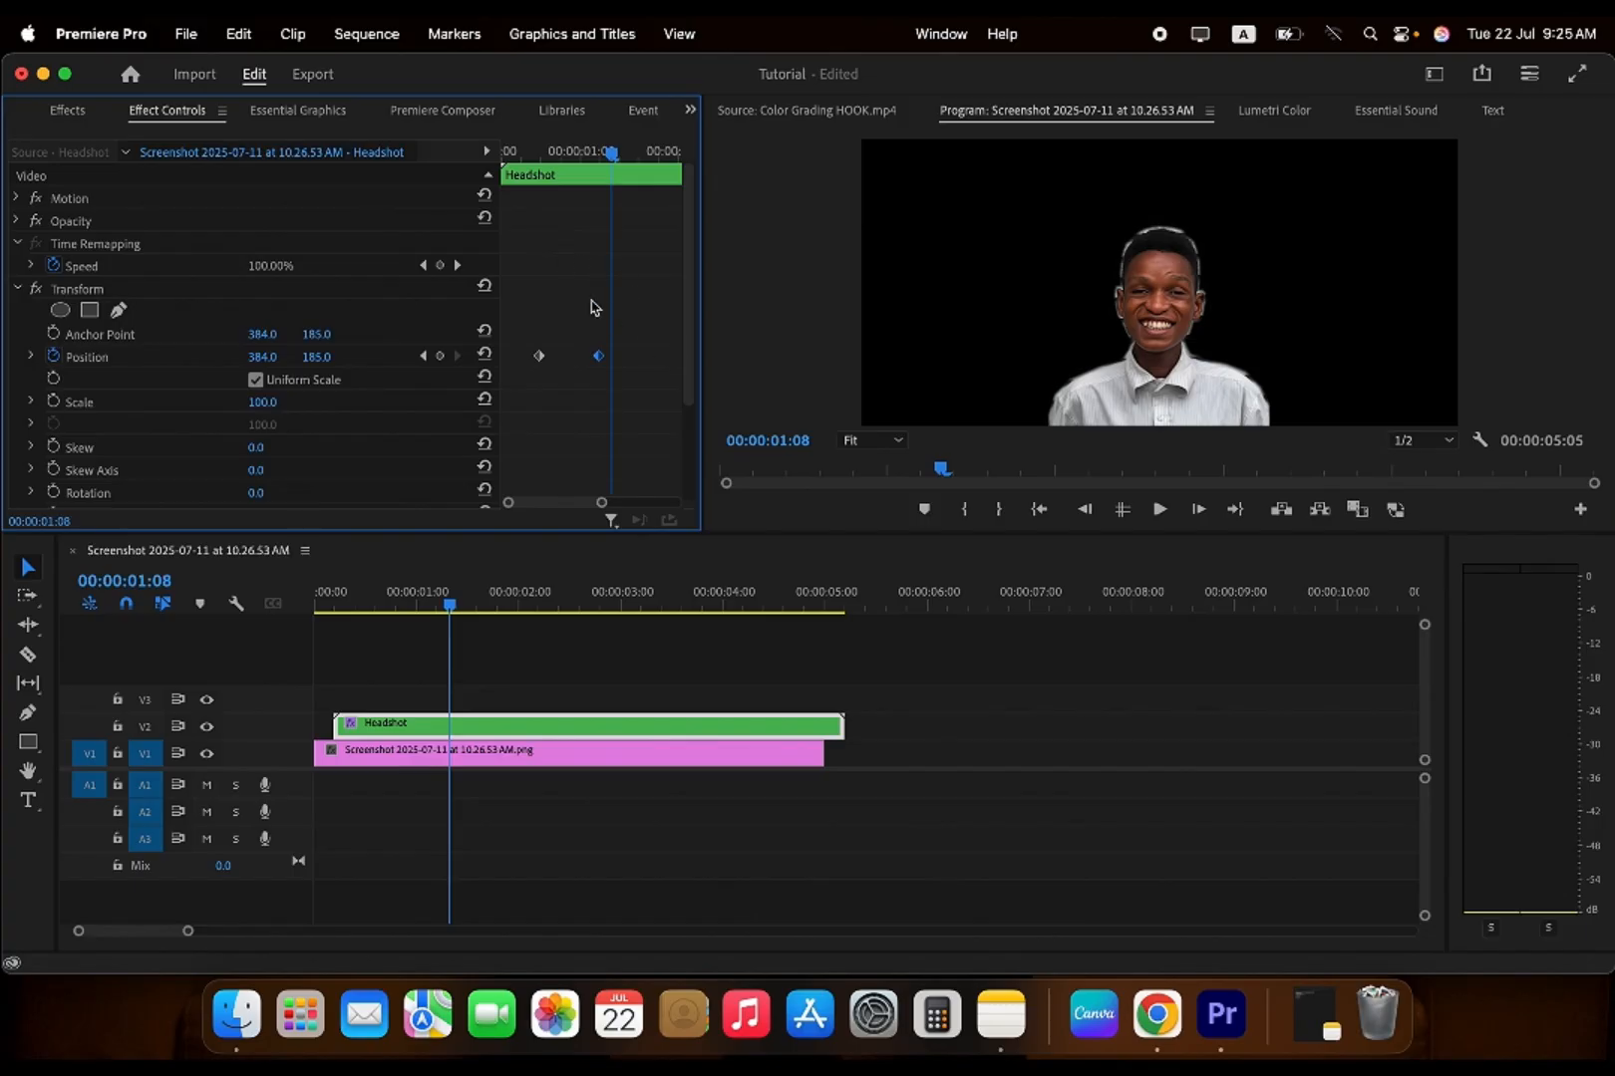
# - Apply Ease In and Ease Out temporal interpolation to both of the headshot's Transform Position keyframes
pyautogui.moveTo(642, 318); pyautogui.dragTo(525, 411)
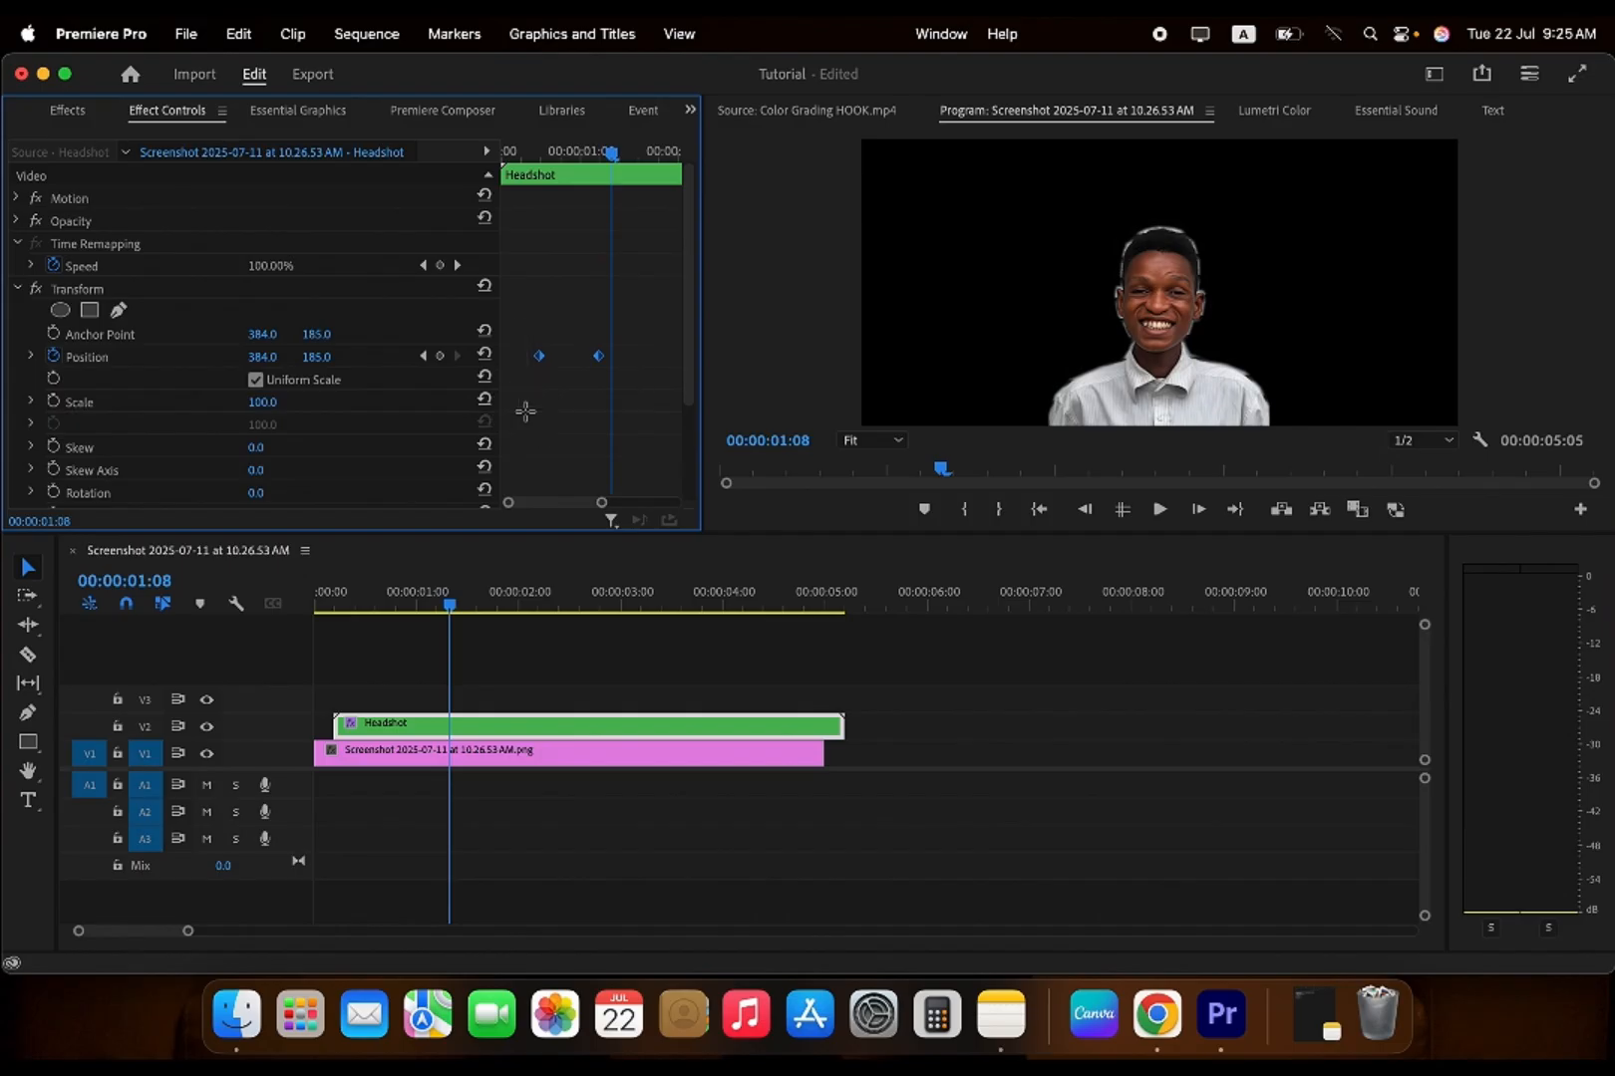
pyautogui.rightClick(600, 361)
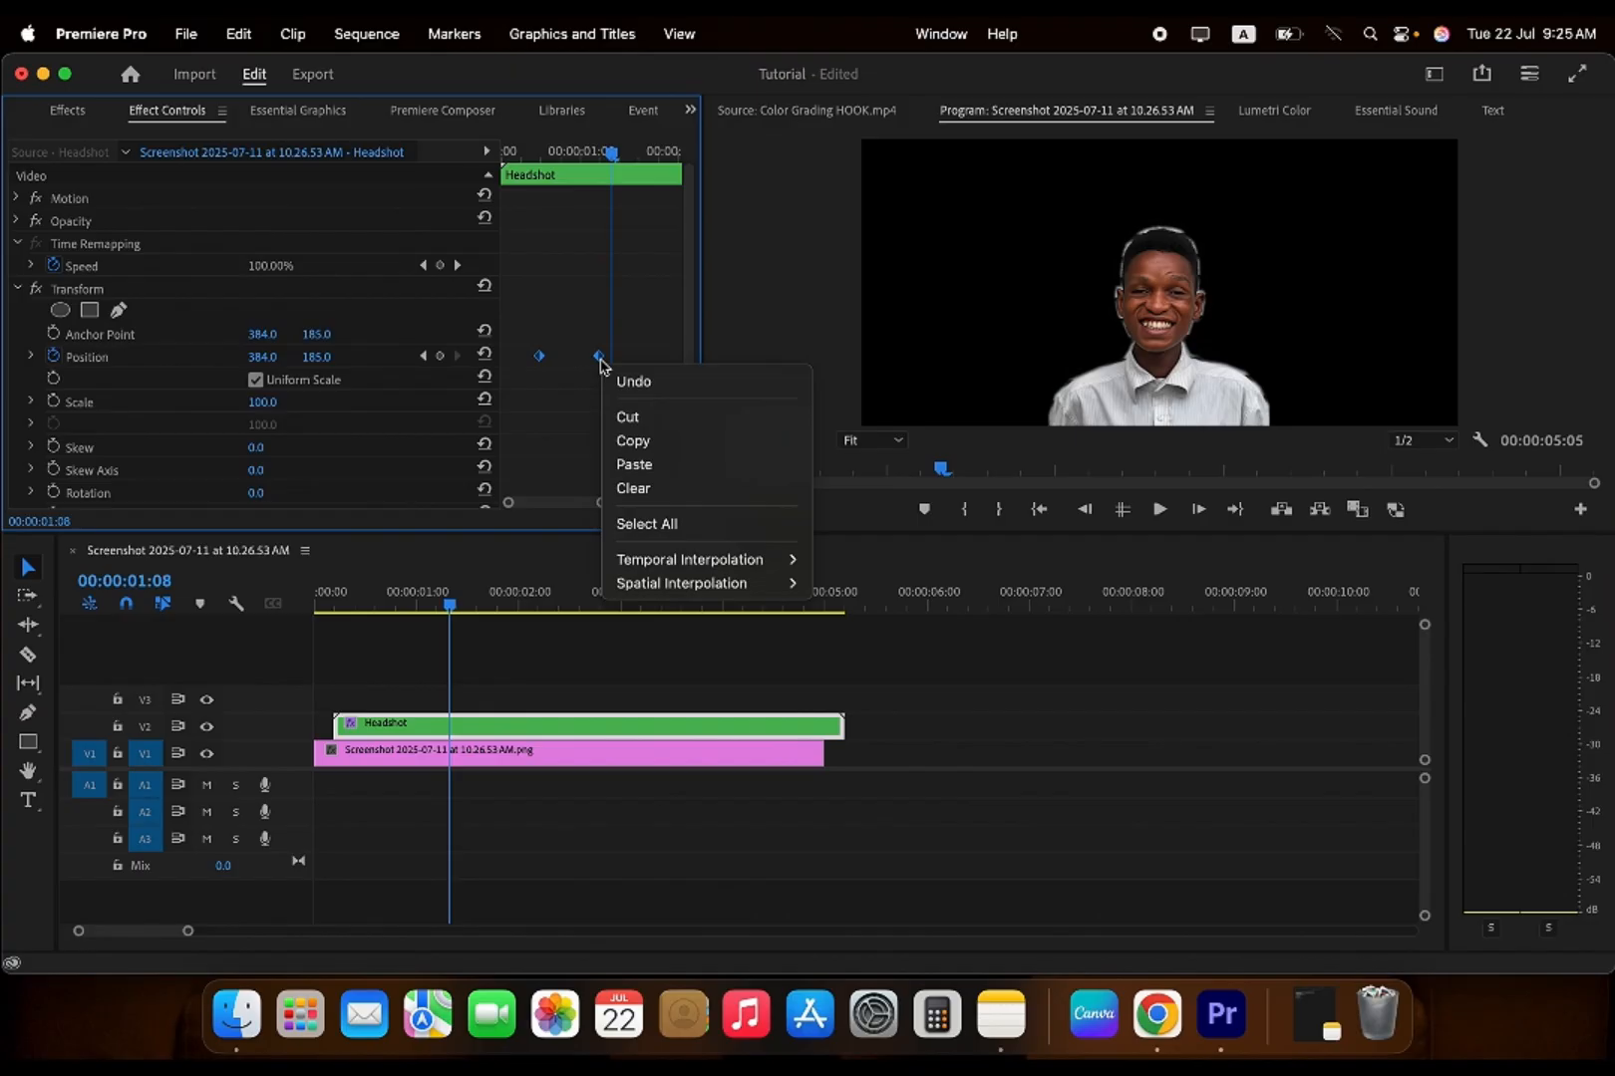
pyautogui.moveTo(775, 560)
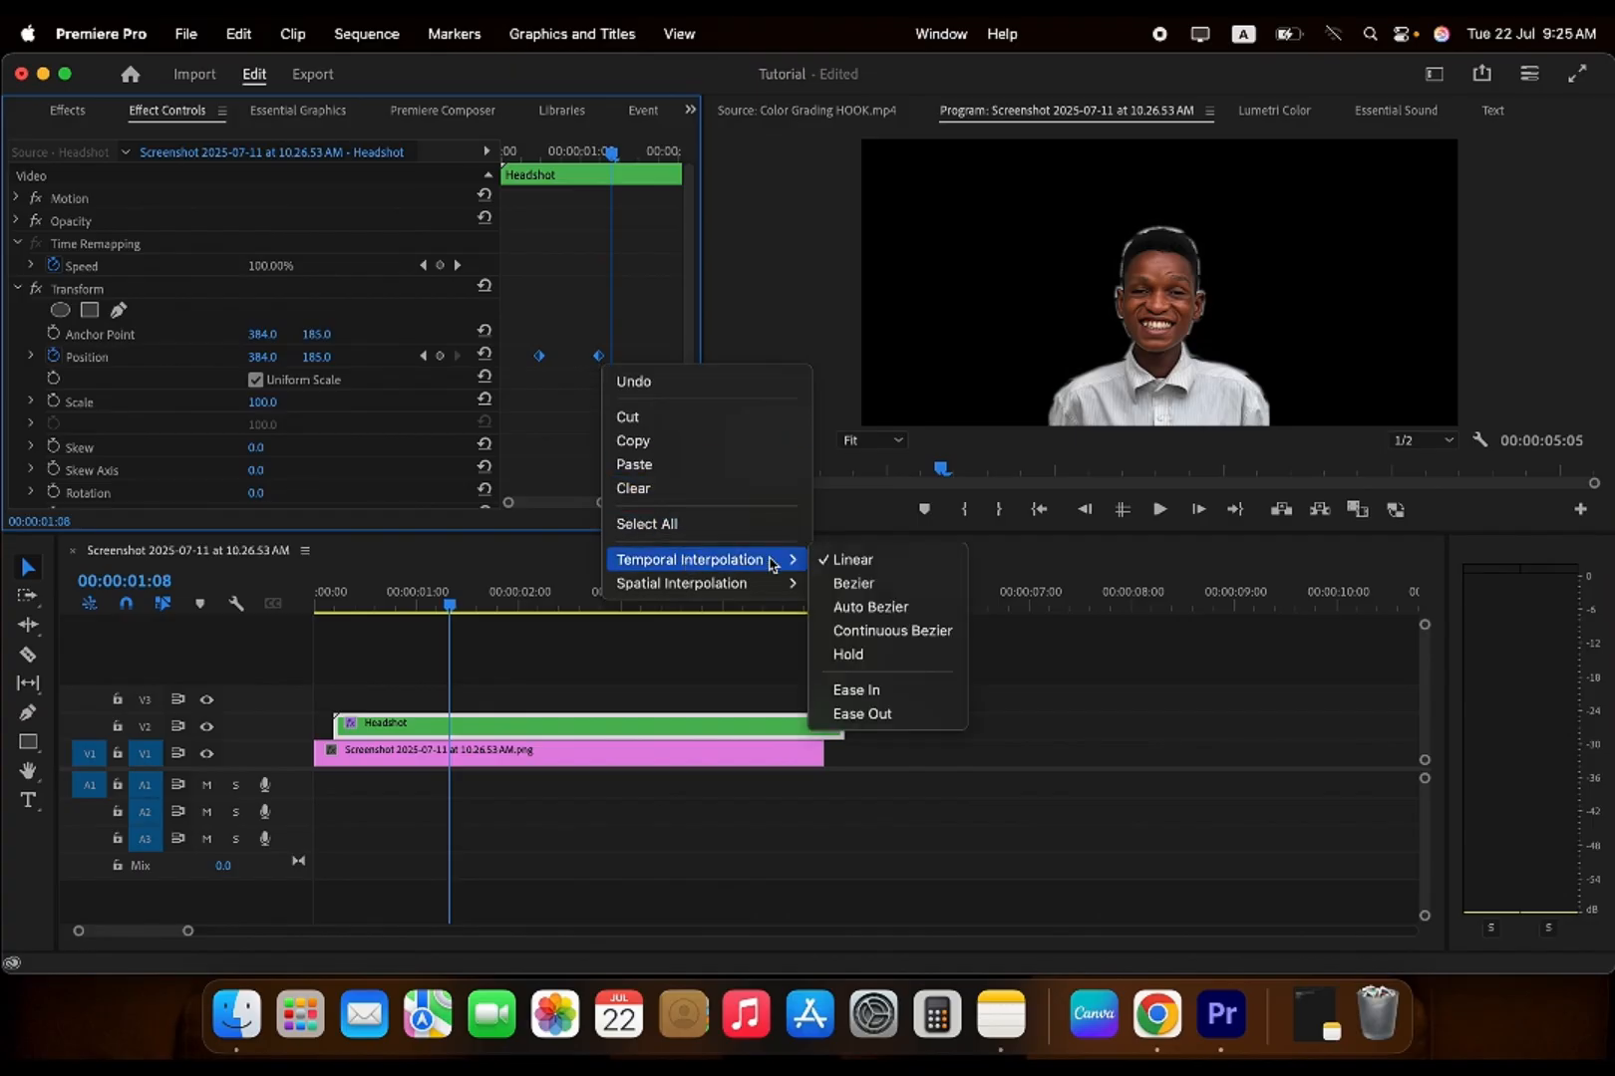
pyautogui.click(855, 688)
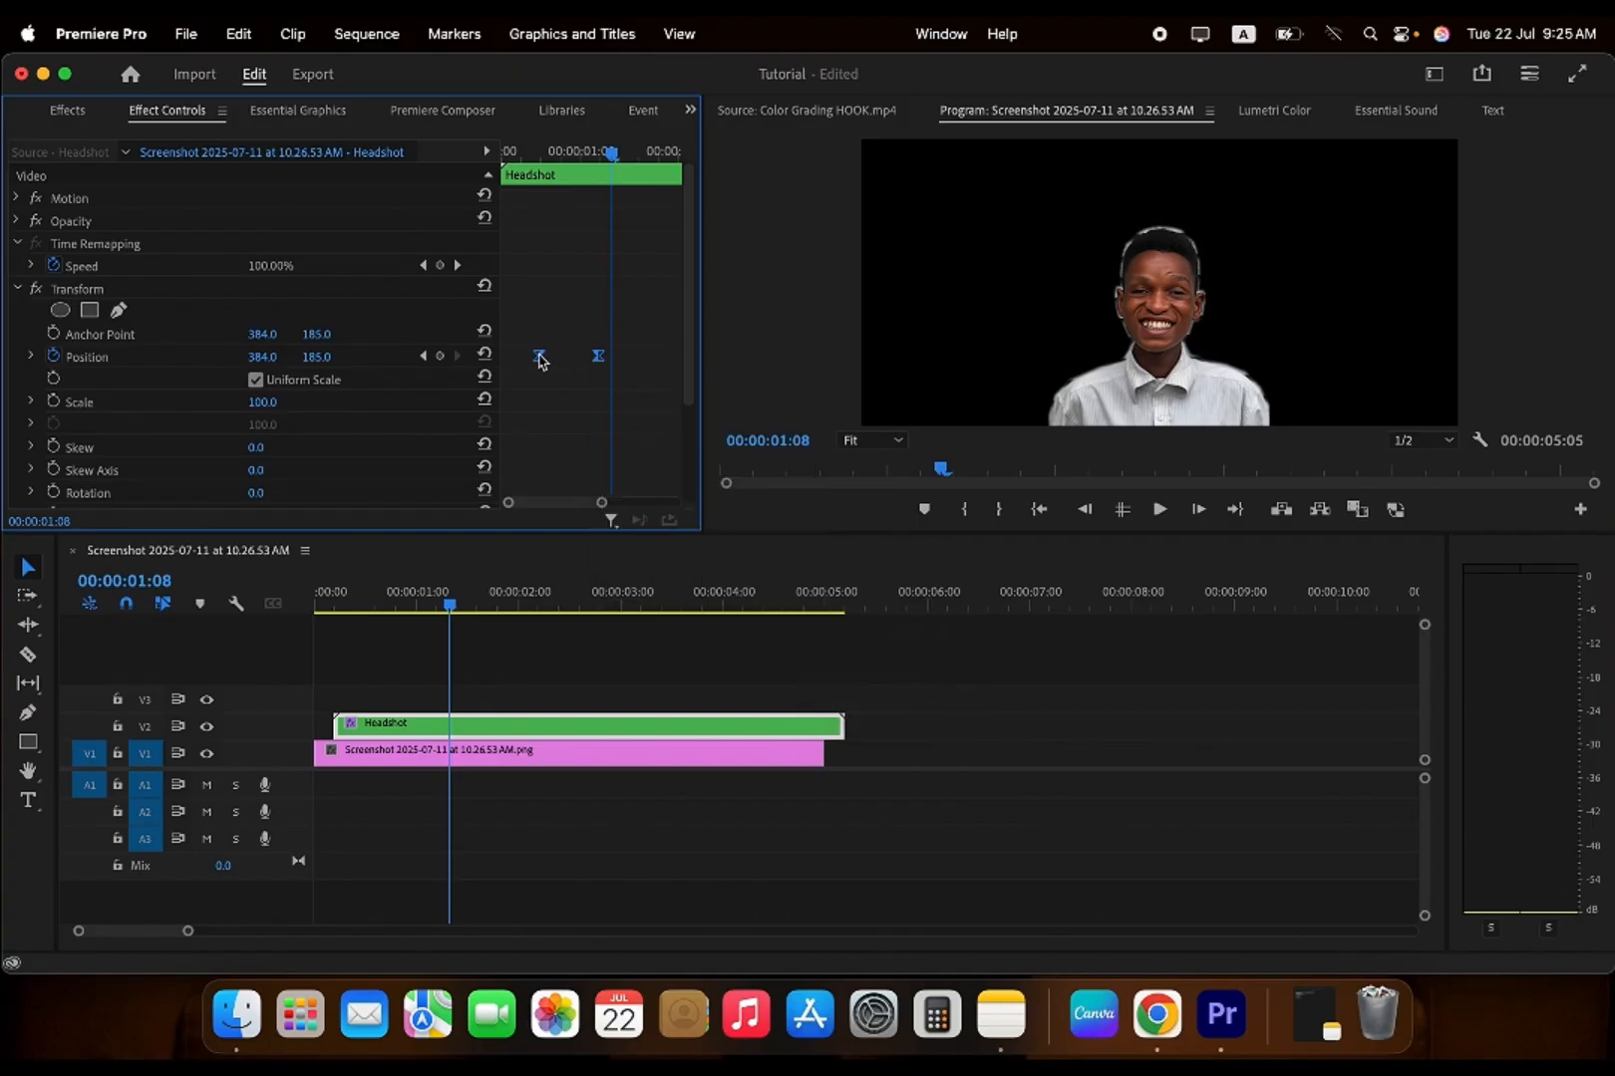
pyautogui.rightClick(601, 368)
pyautogui.moveTo(767, 558)
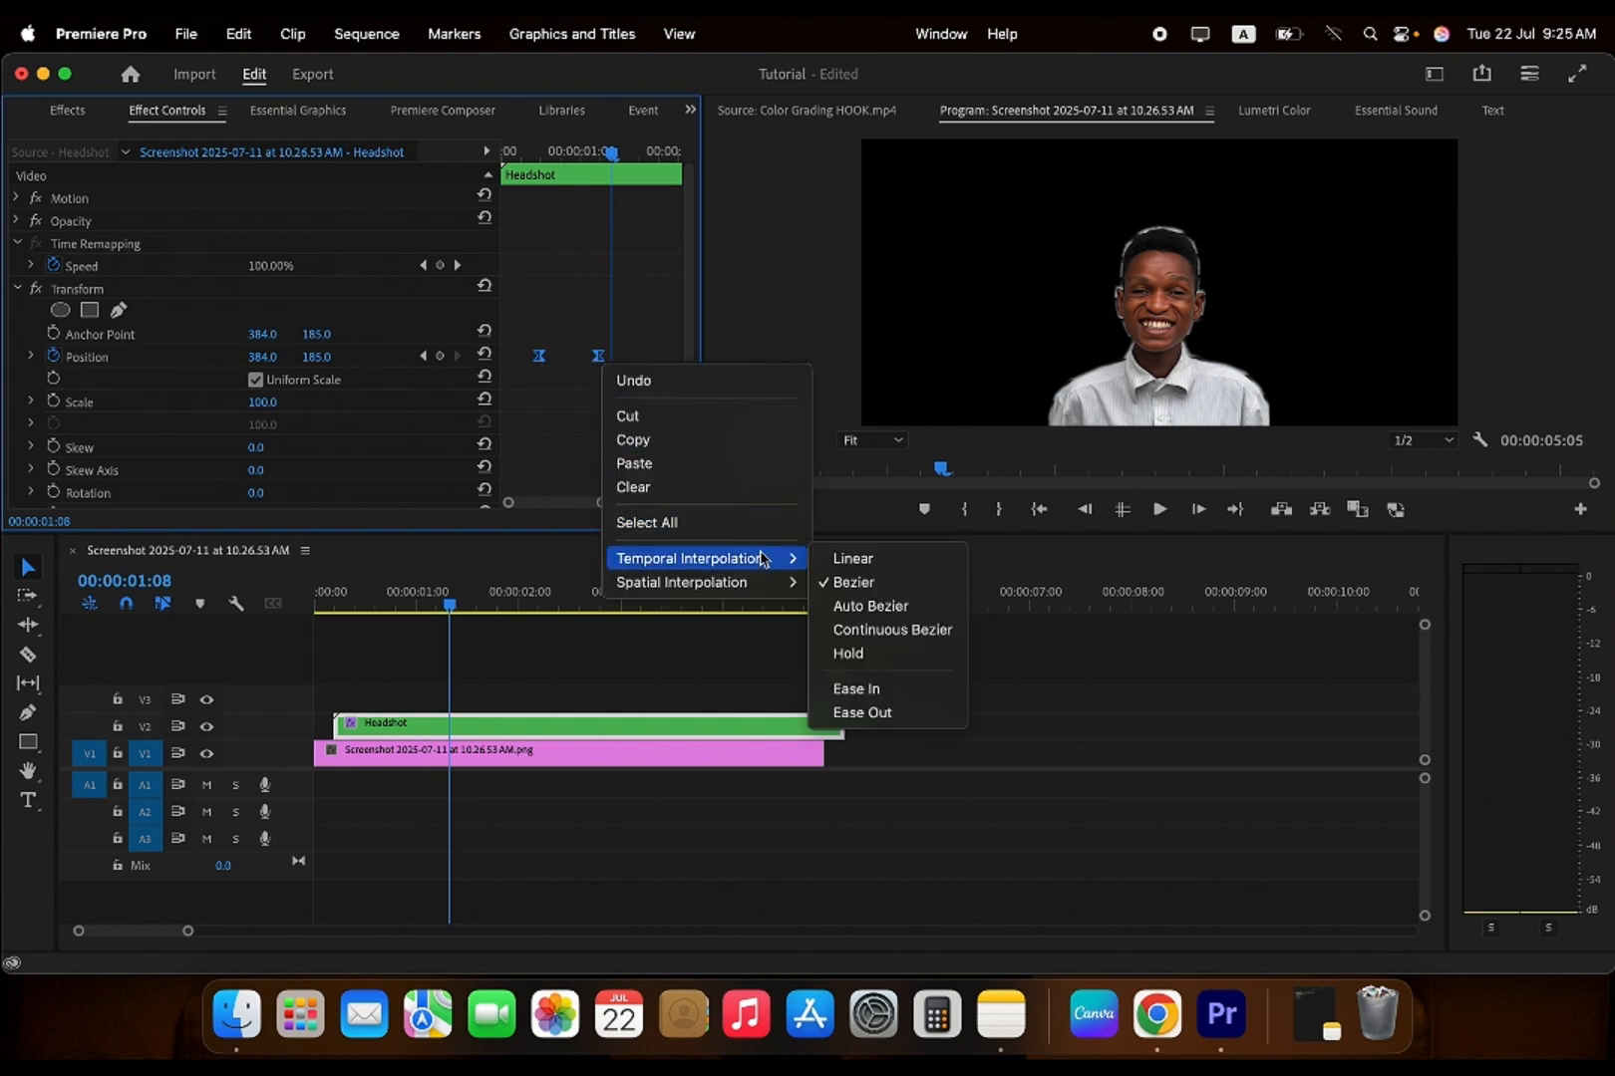
pyautogui.click(878, 715)
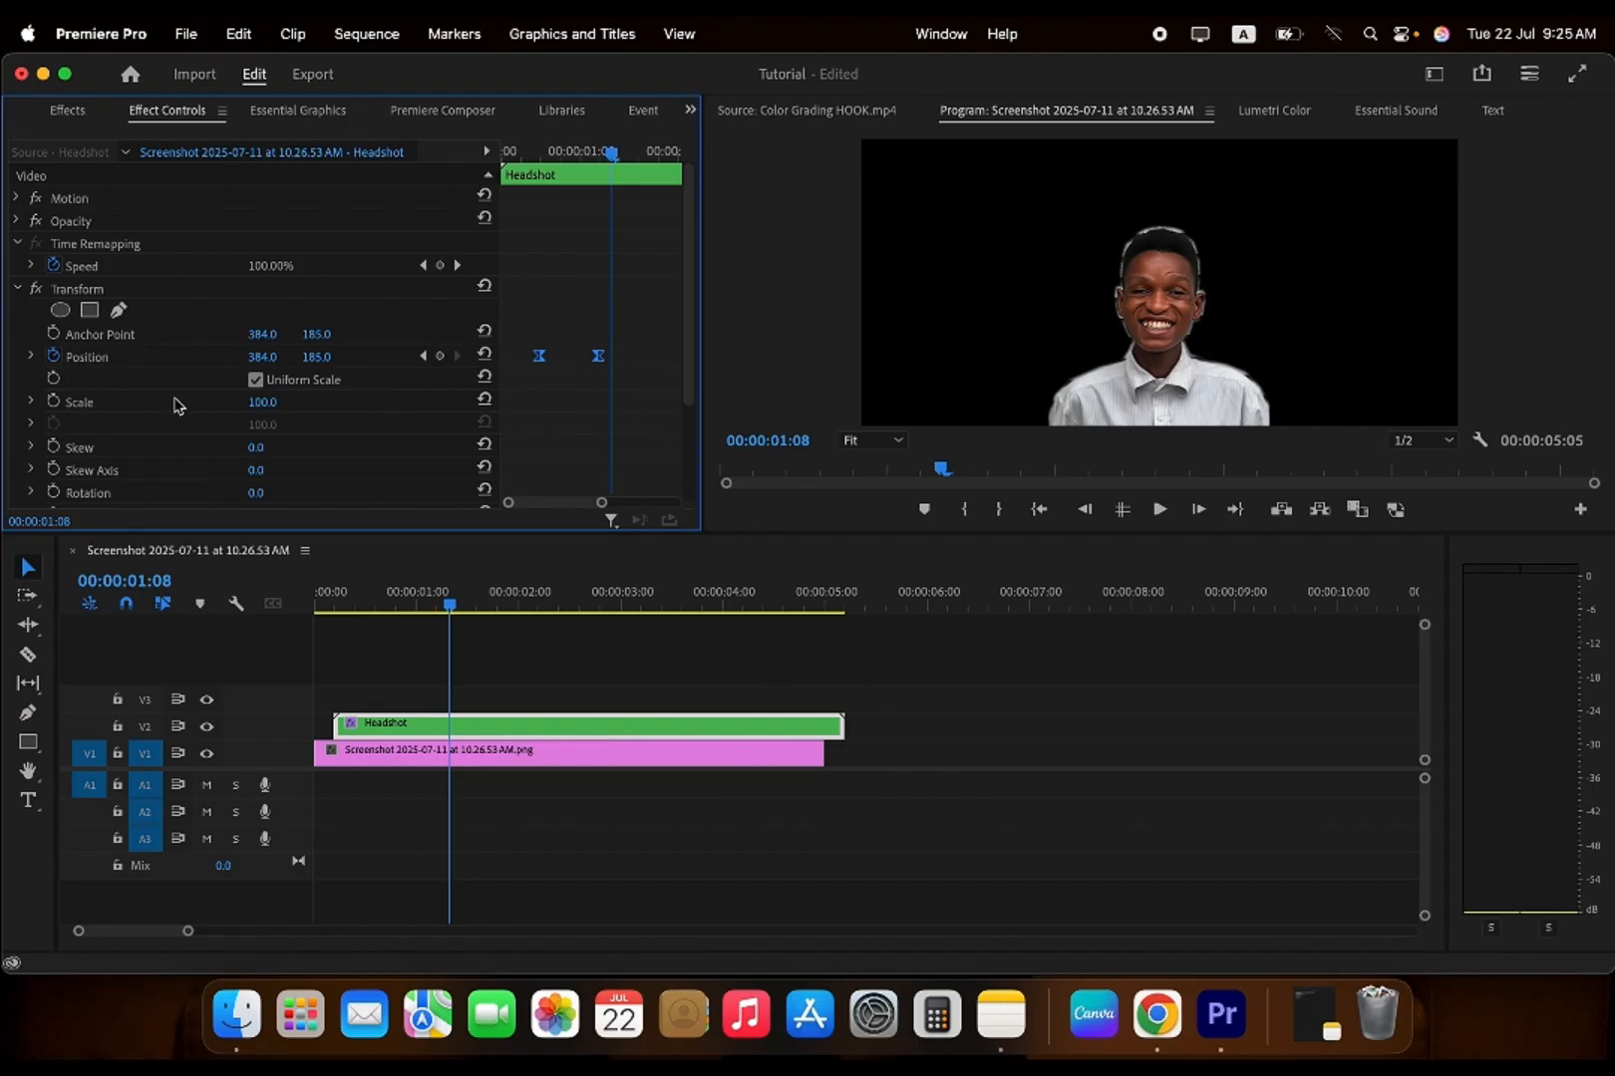
# - Replay the eased headshot rise several times from just before the first Position keyframe
pyautogui.click(530, 150)
pyautogui.press('space')
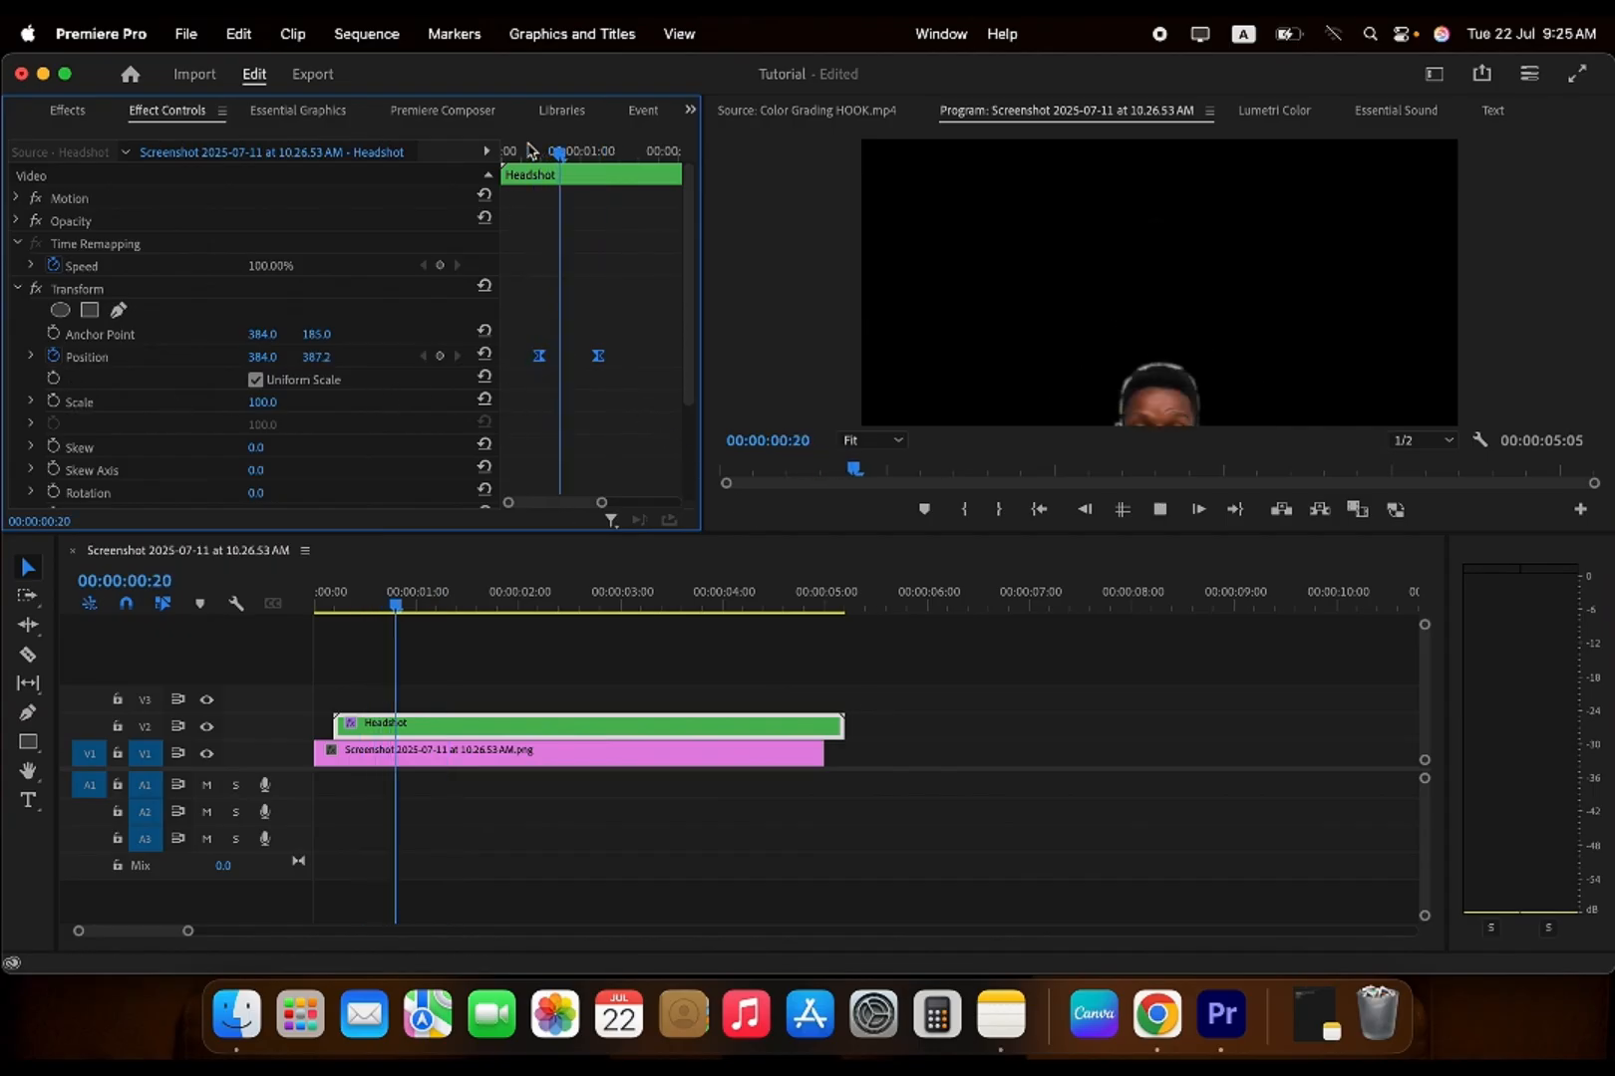
pyautogui.press('space')
pyautogui.click(528, 148)
pyautogui.press('space')
pyautogui.press('space')
pyautogui.click(530, 151)
pyautogui.press('space')
pyautogui.press('space')
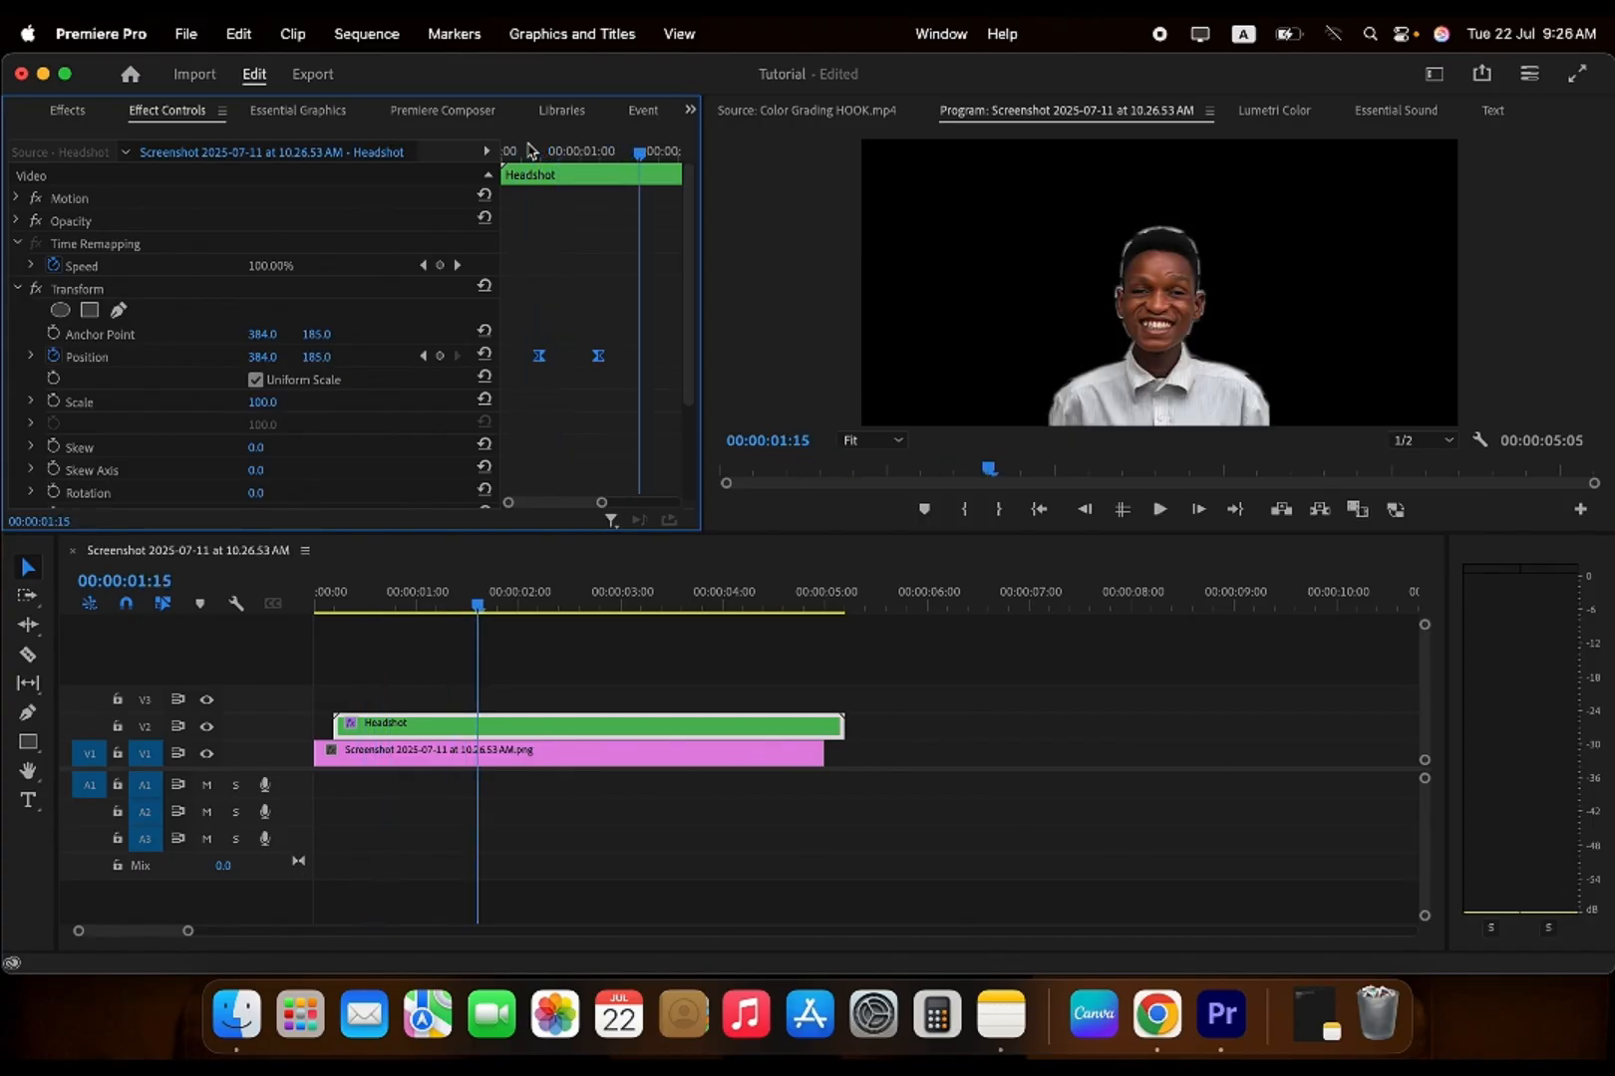
pyautogui.click(529, 150)
pyautogui.press('space')
pyautogui.press('space')
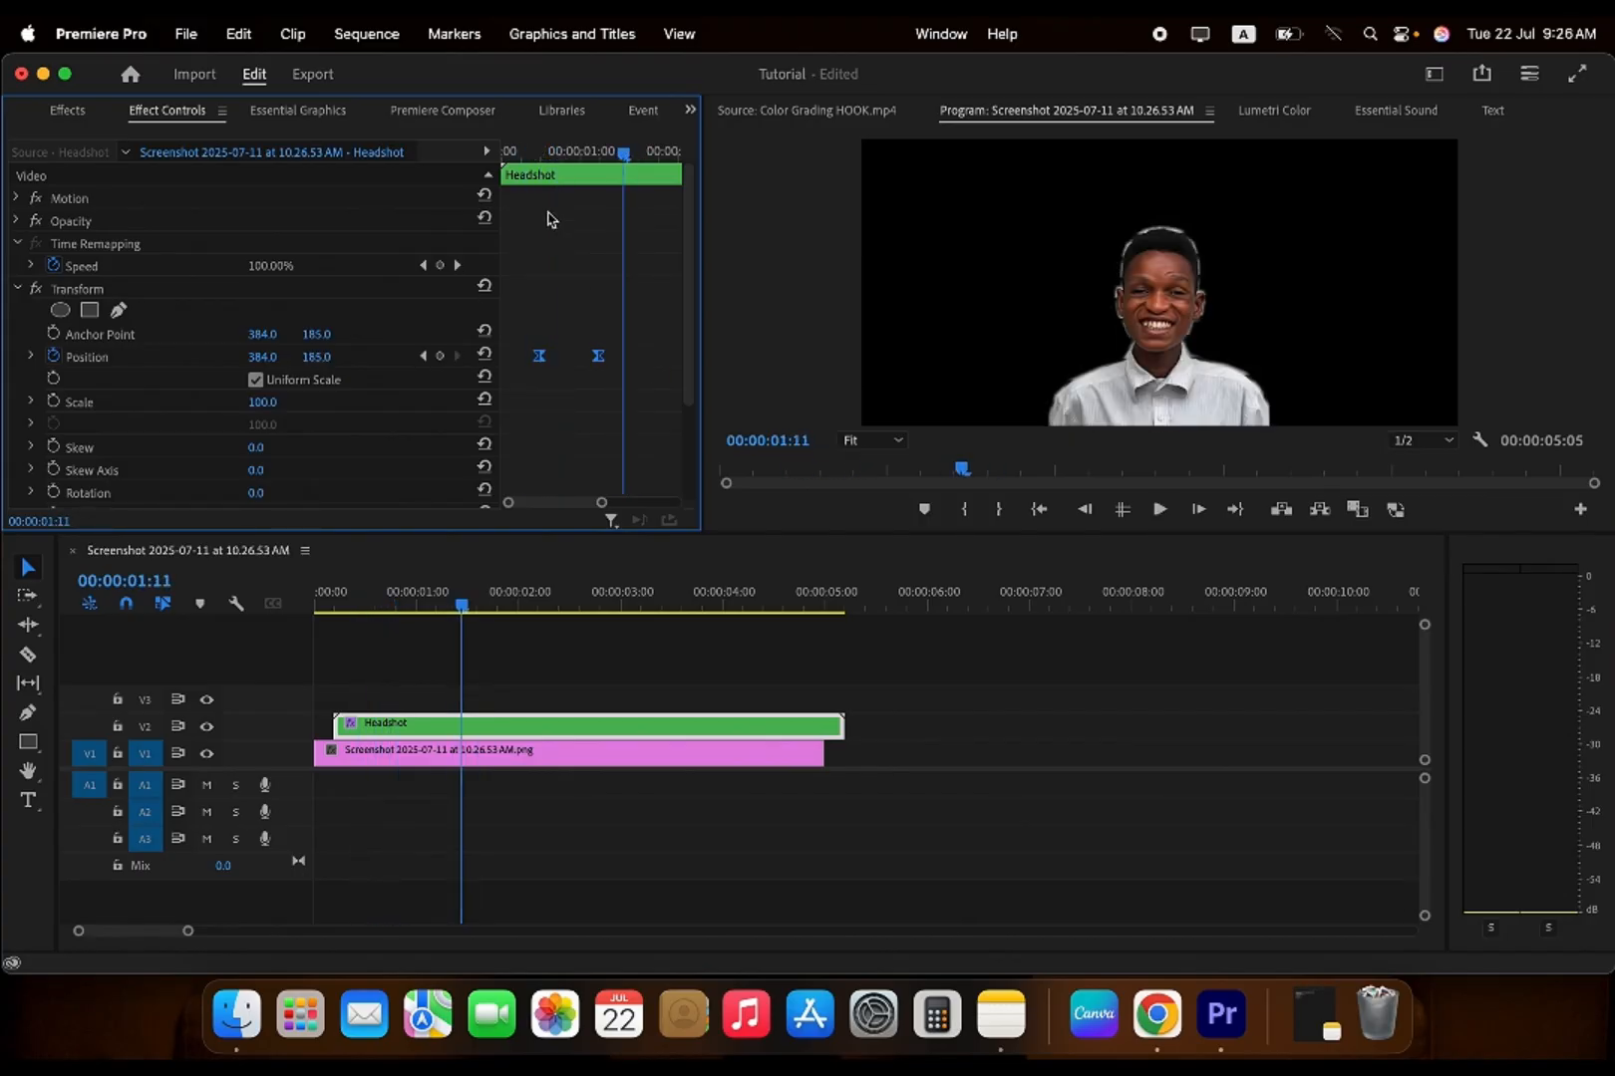
pyautogui.click(526, 160)
pyautogui.press('space')
pyautogui.press('space')
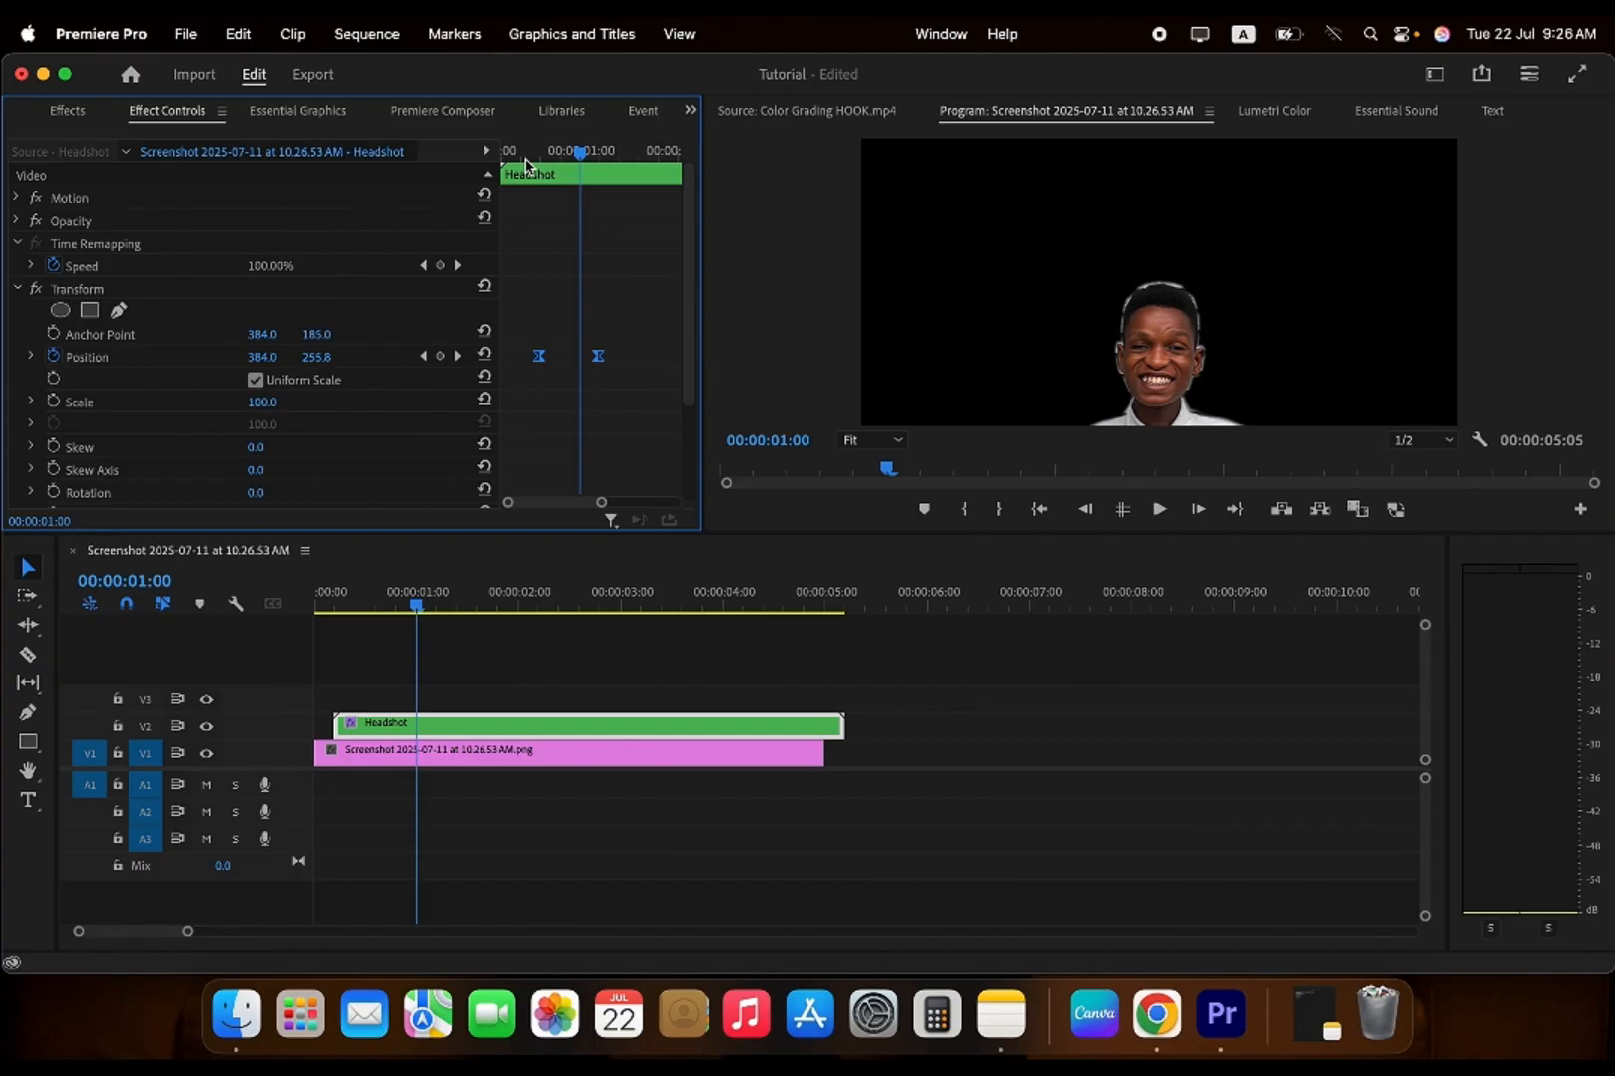
# - Reshape the Transform Position velocity graph into a sharp early peak that slows gradually towards the second keyframe
pyautogui.click(33, 357)
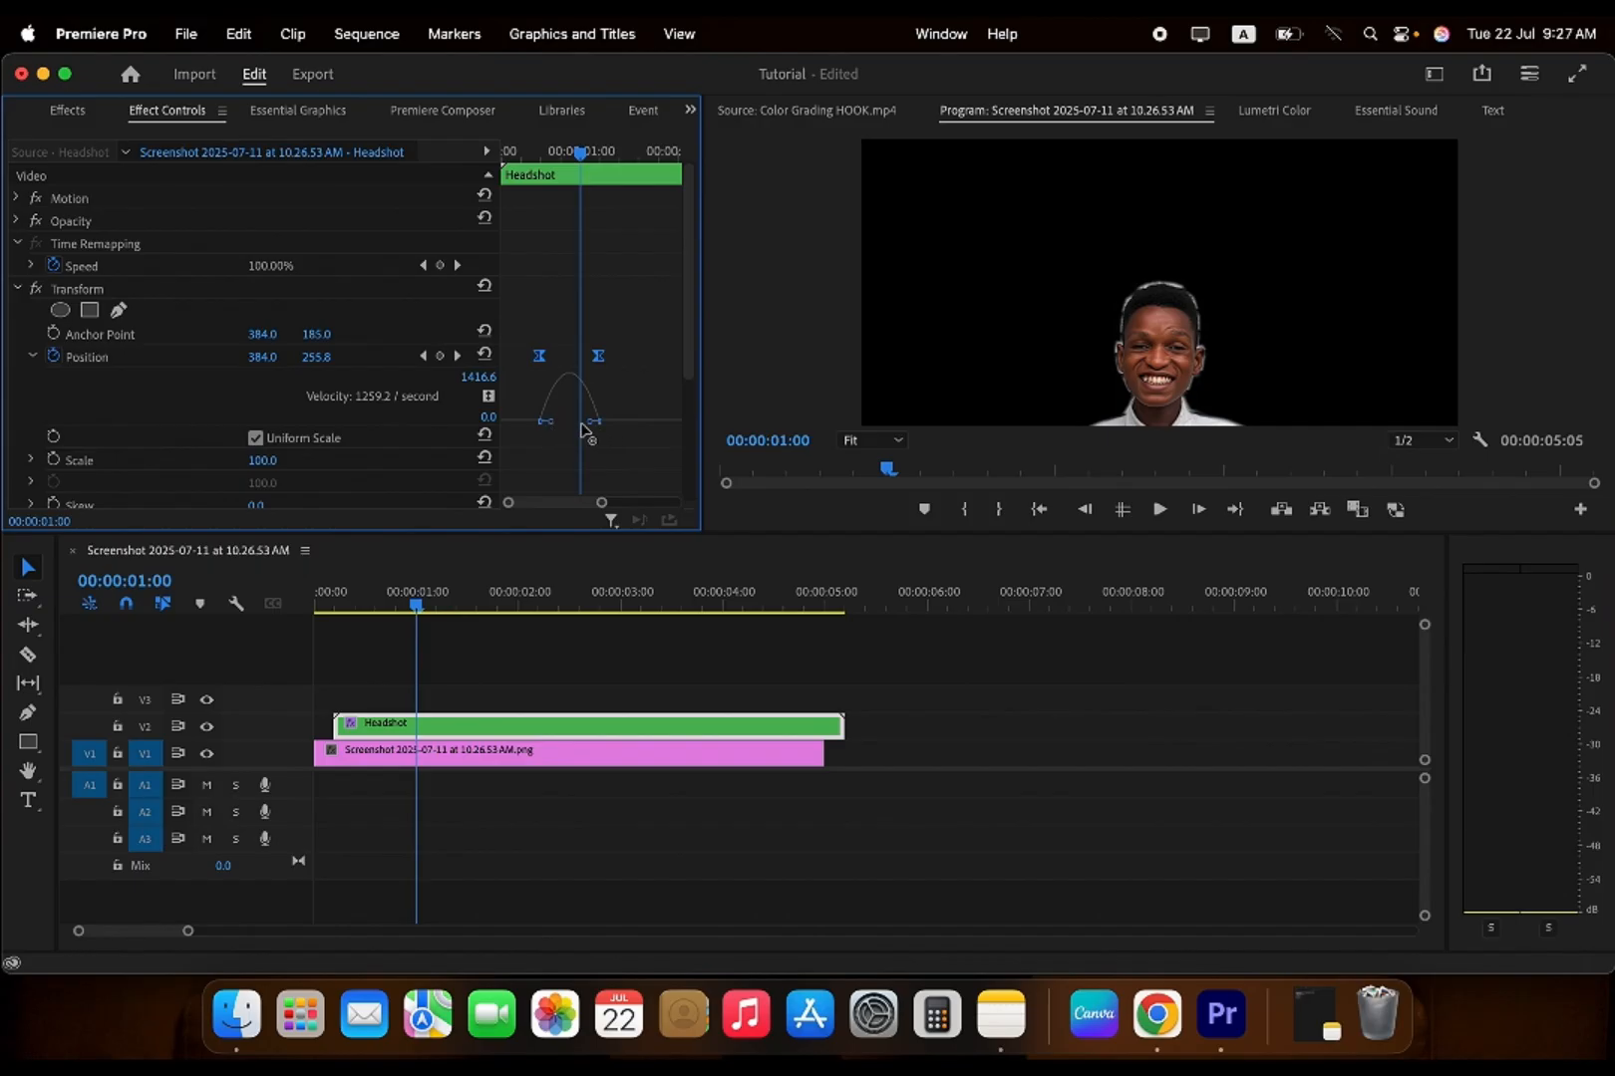
pyautogui.click(591, 426)
pyautogui.moveTo(591, 427); pyautogui.dragTo(563, 425)
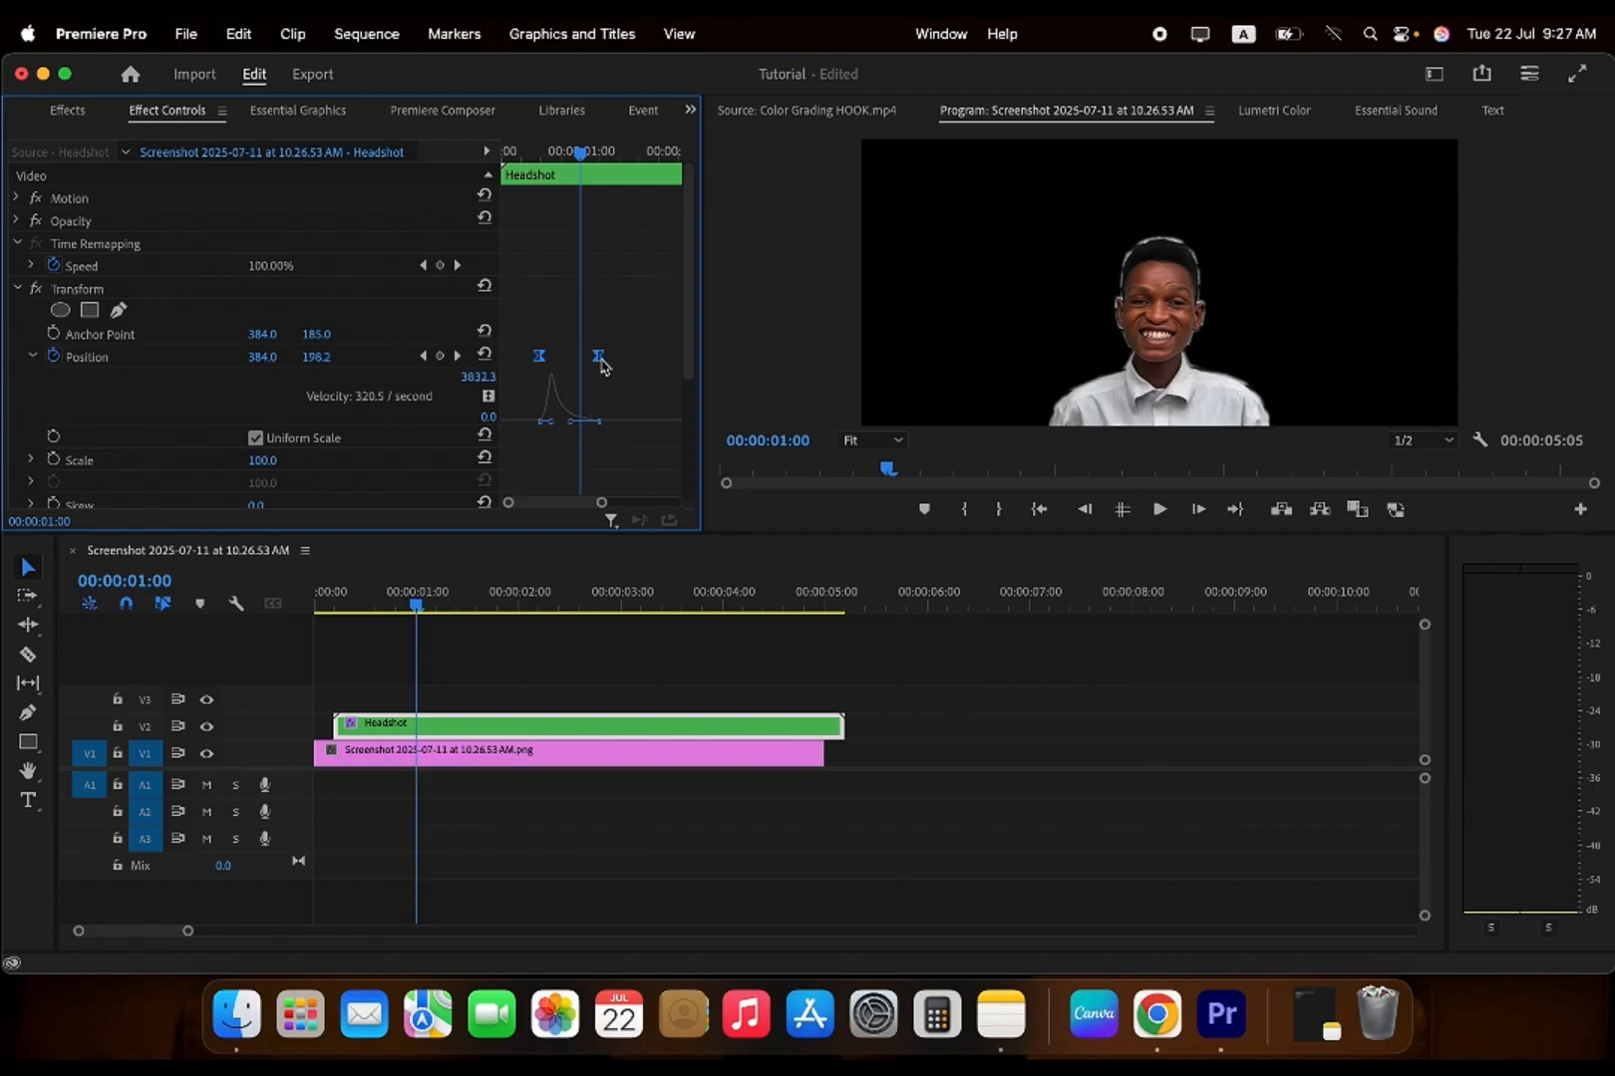
pyautogui.moveTo(554, 429); pyautogui.dragTo(541, 362)
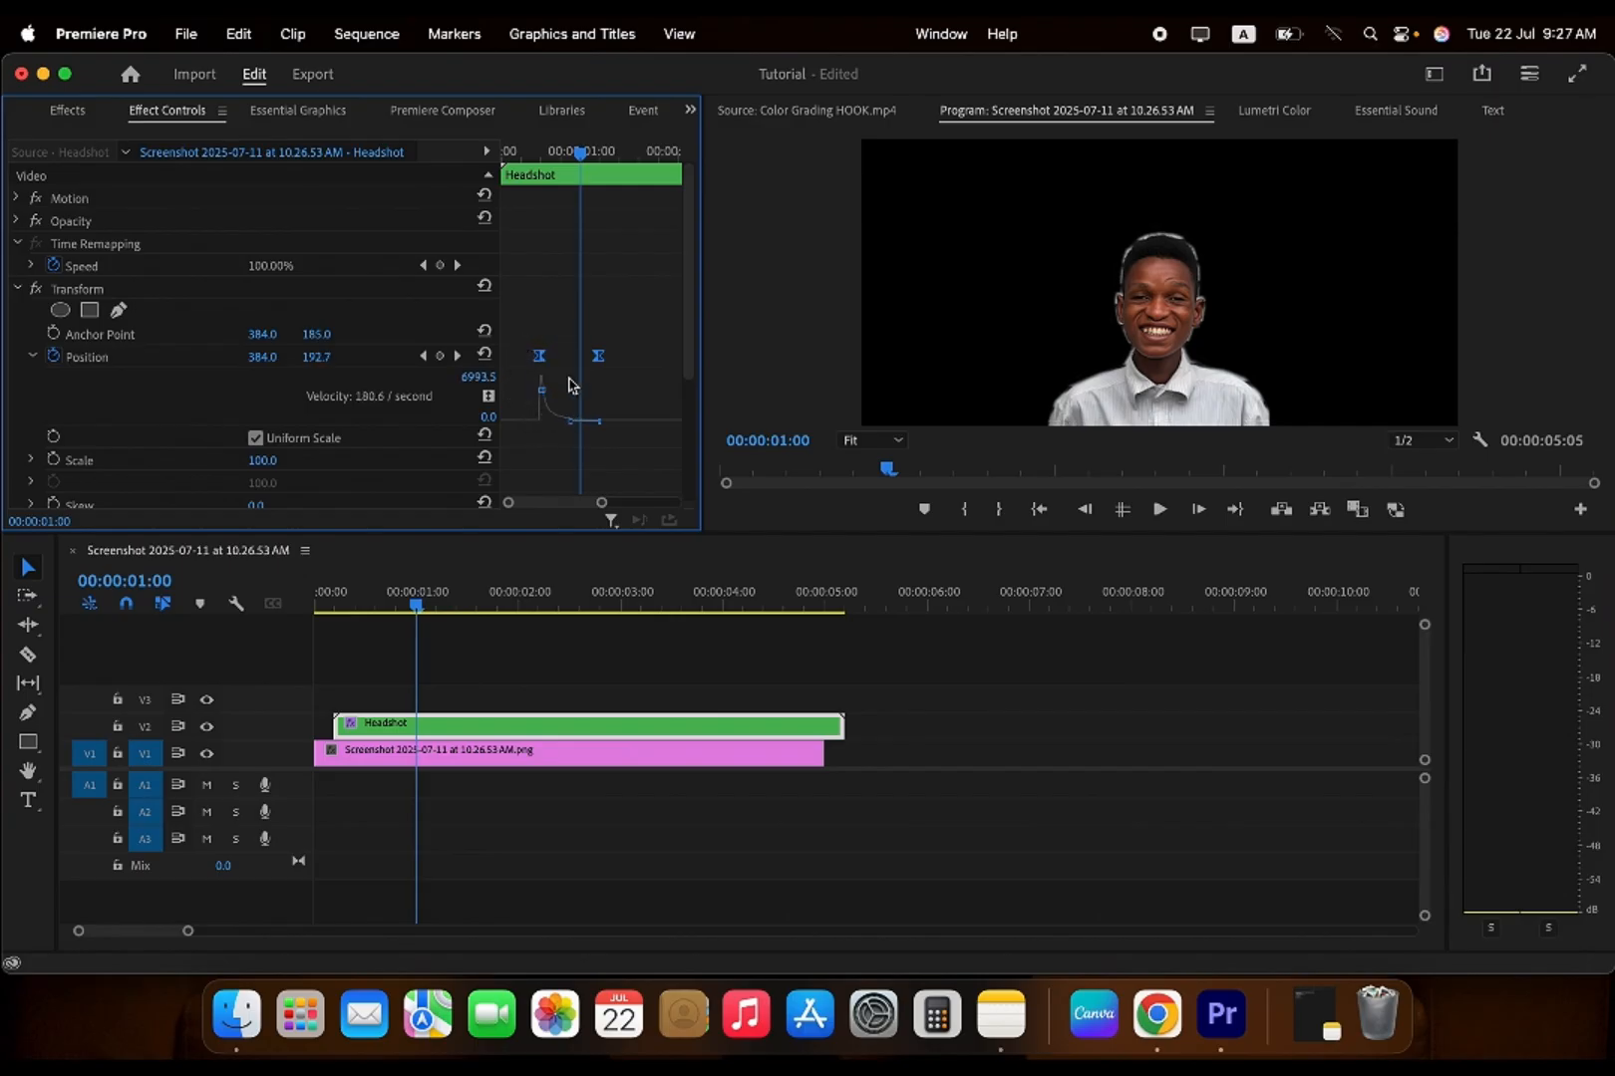
# - Play the headshot's rise from about 00:00:00:09 to check the reshaped velocity curve
pyautogui.moveTo(538, 152); pyautogui.dragTo(516, 155)
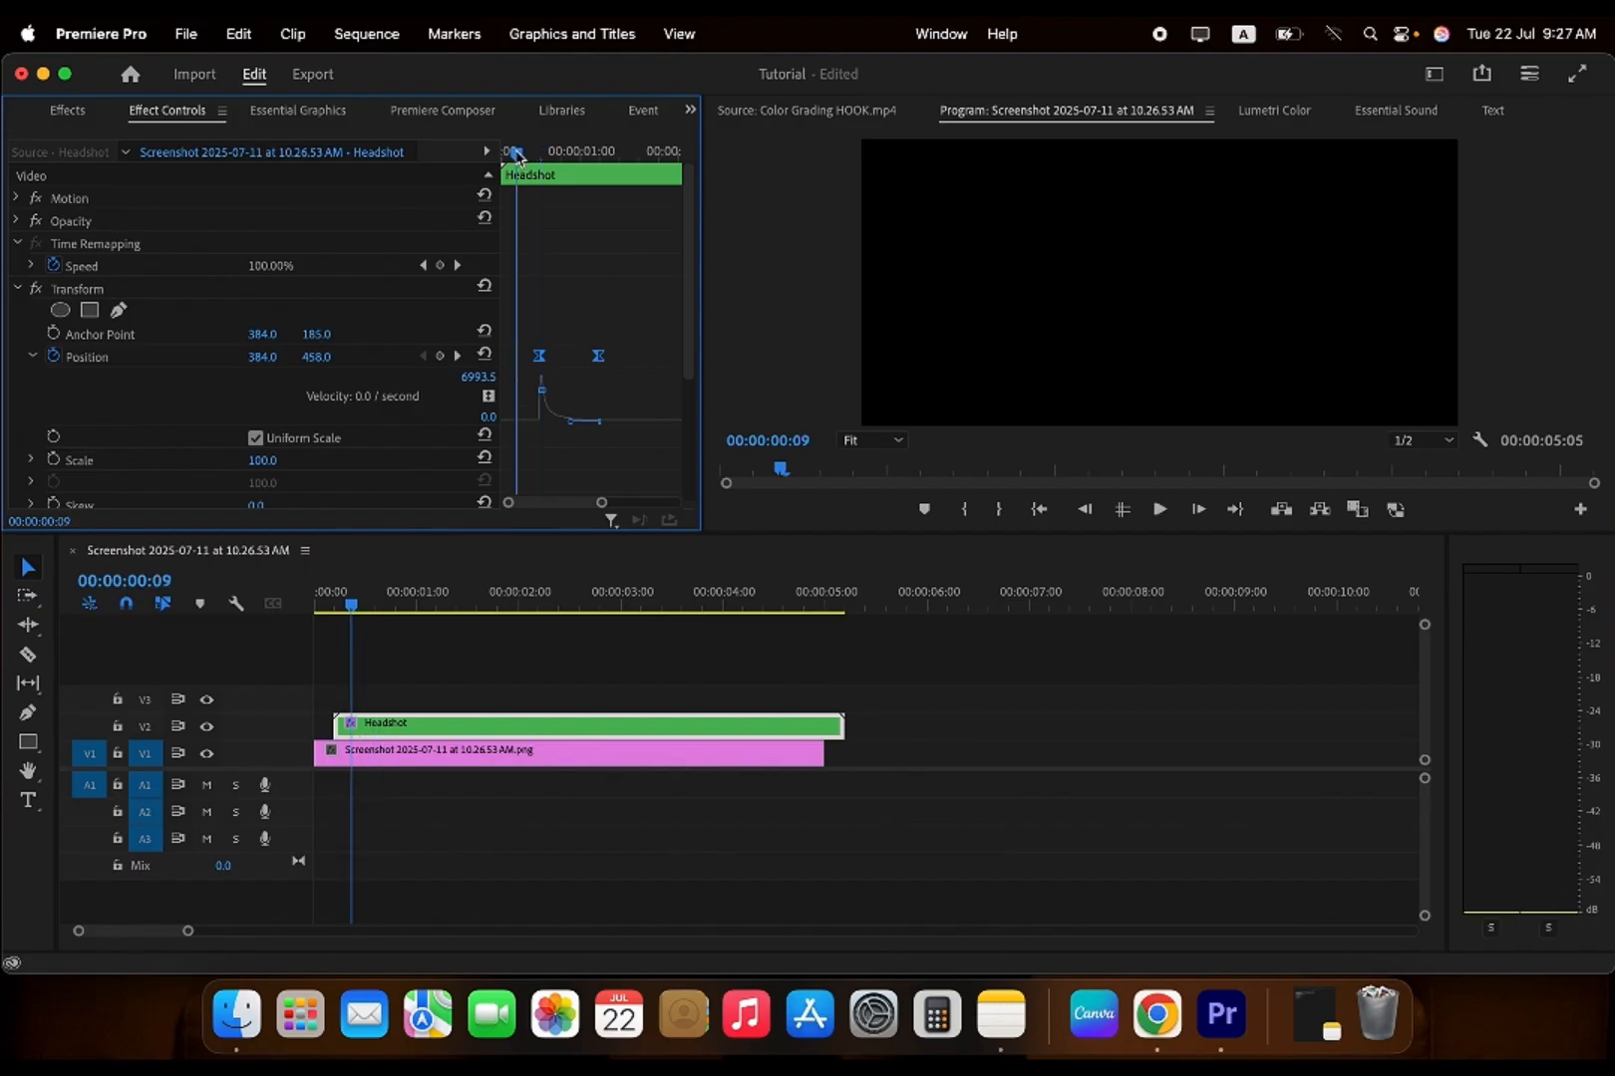
pyautogui.press('space')
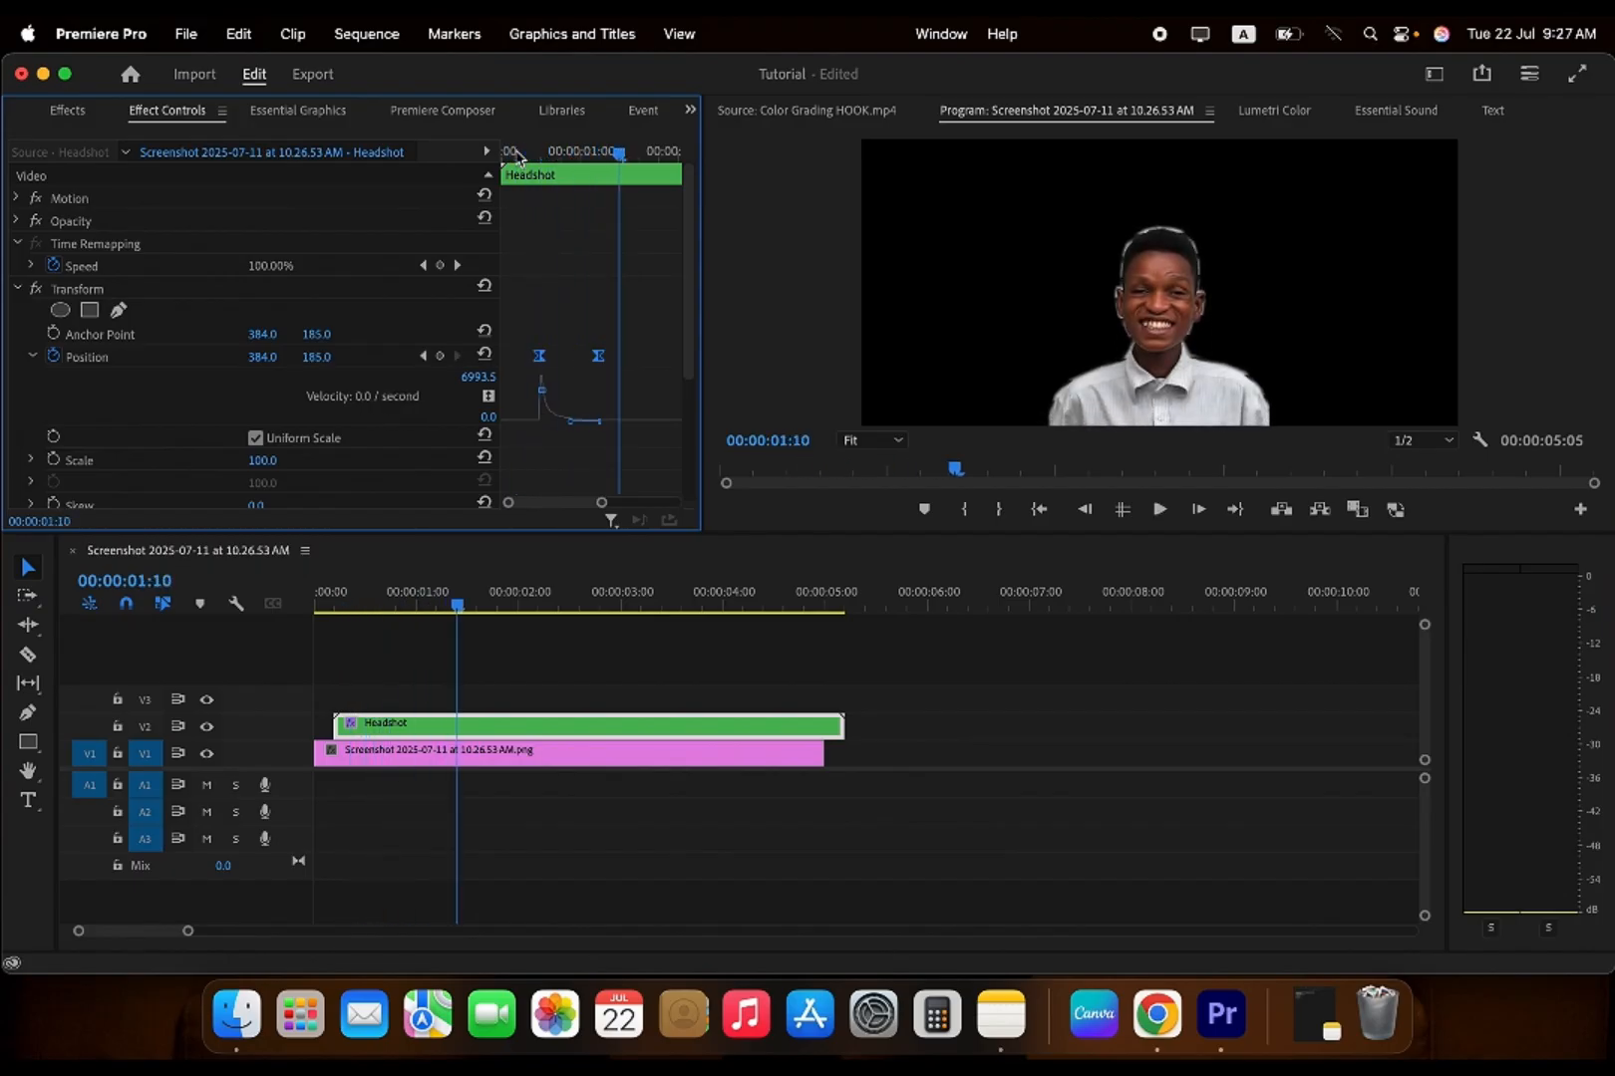
pyautogui.click(516, 155)
pyautogui.press('space')
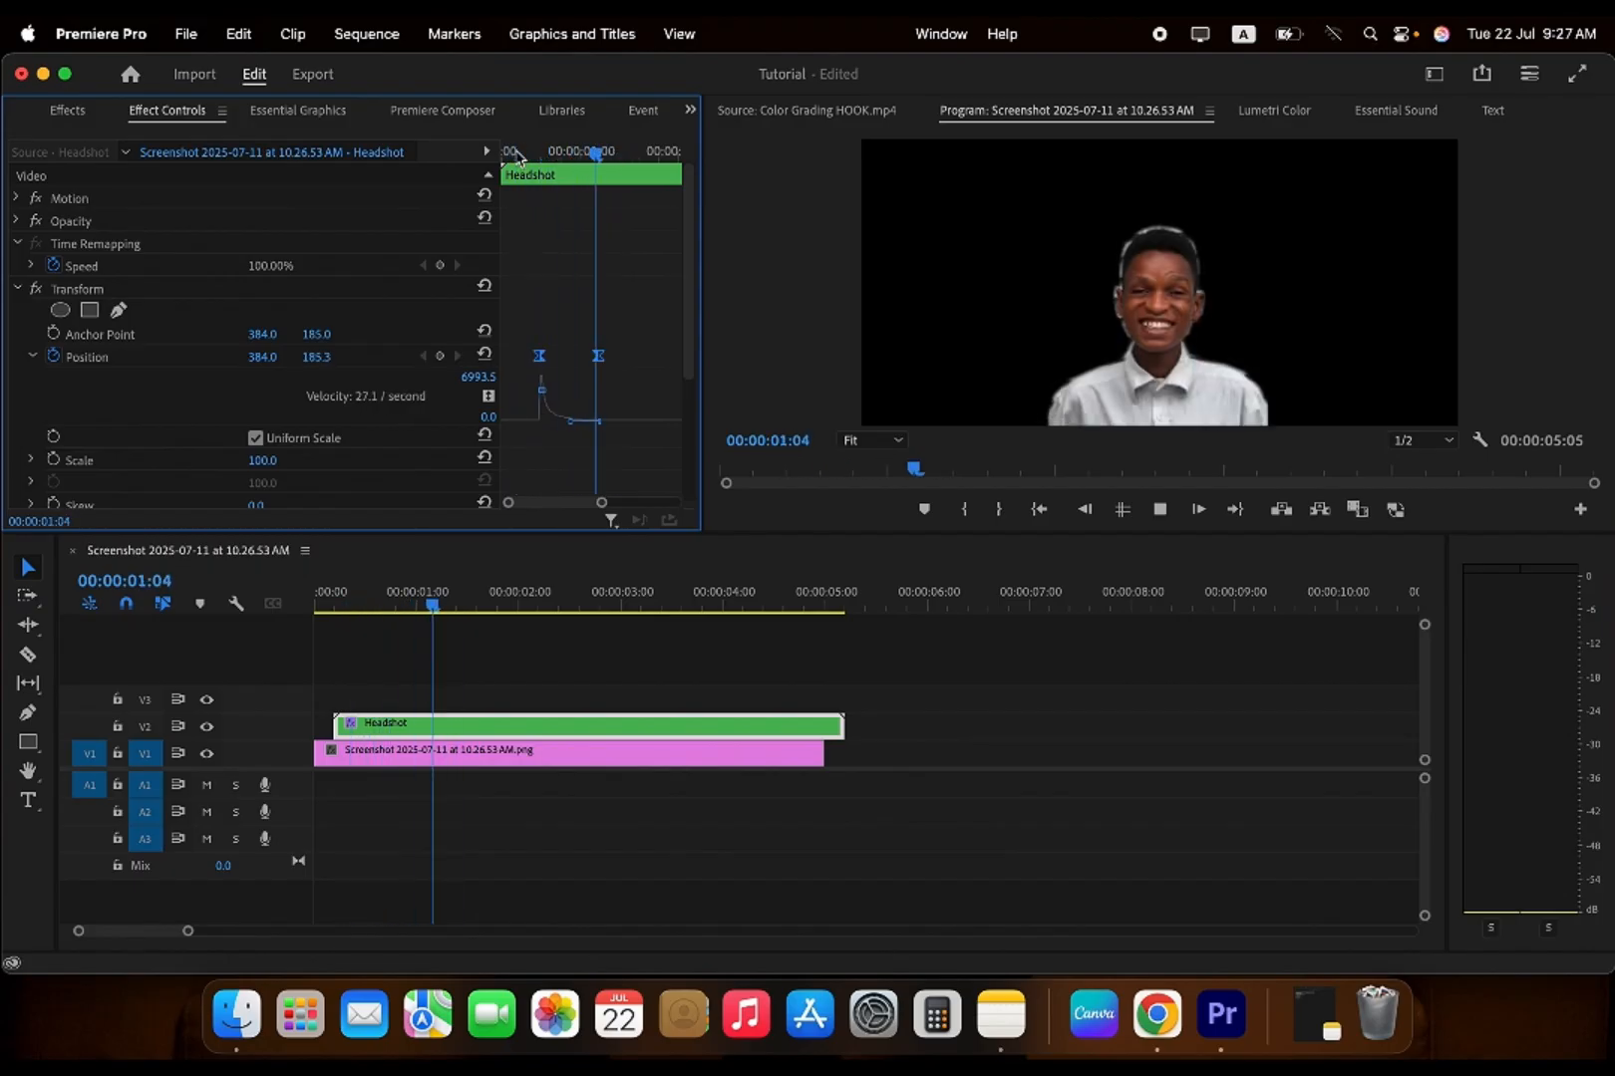
pyautogui.press('space')
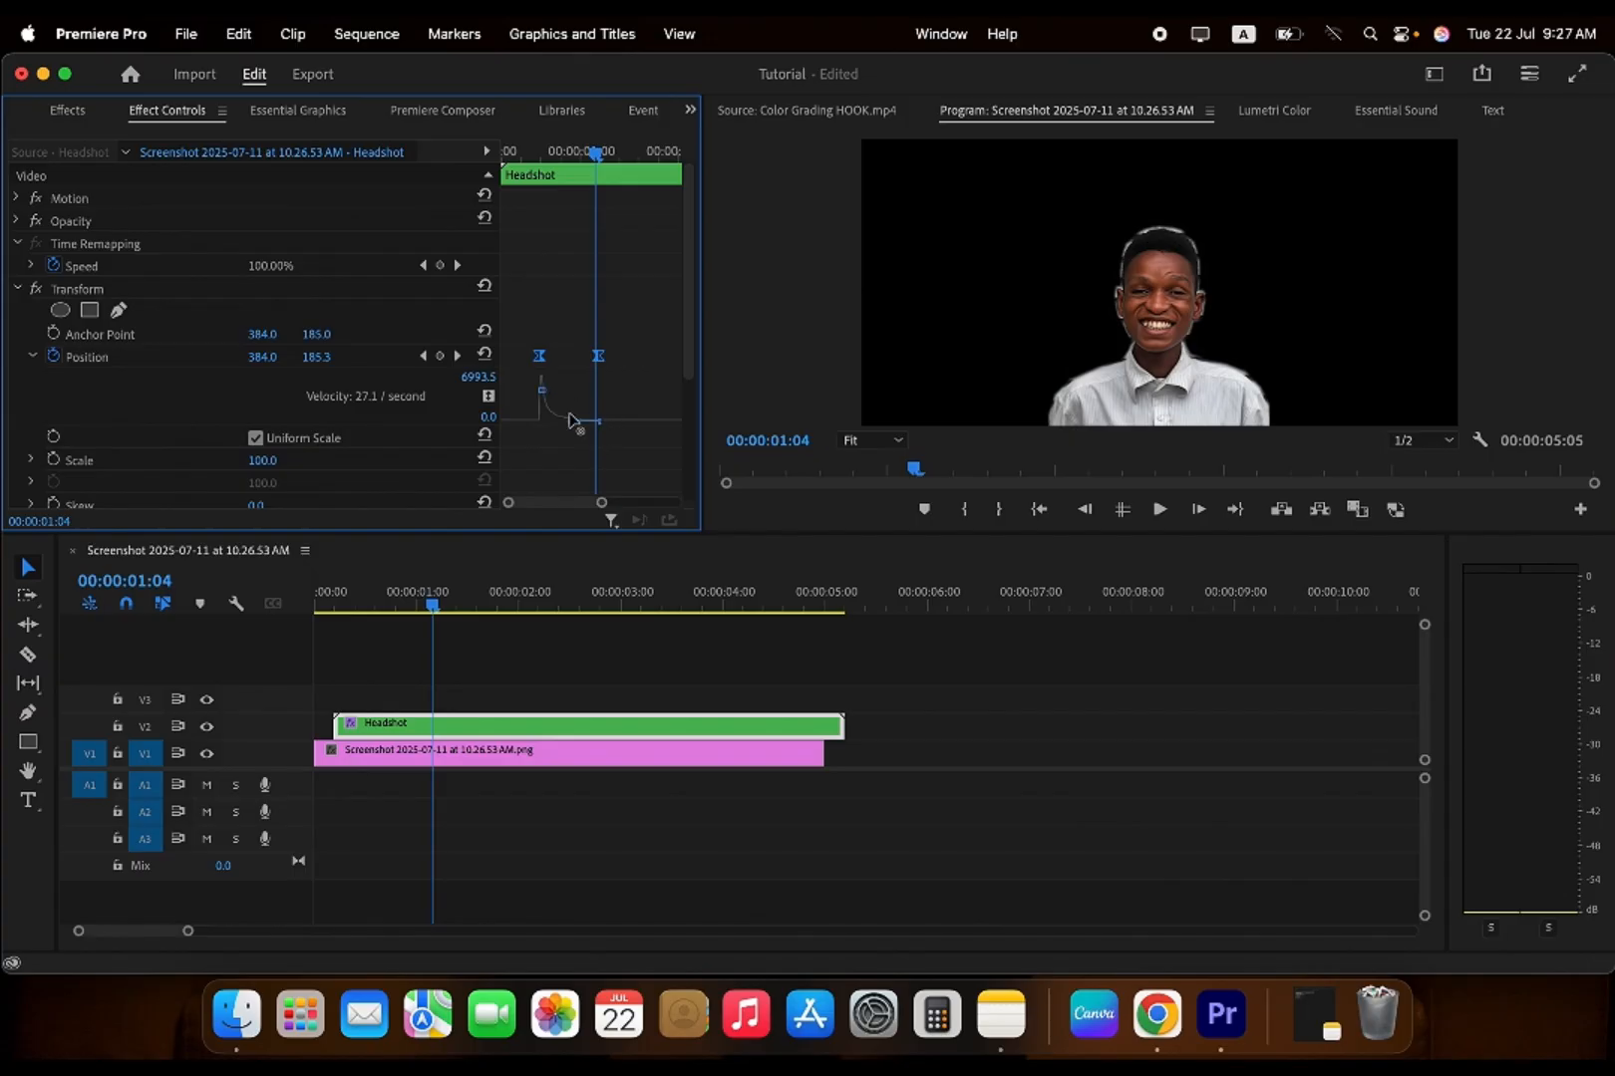
# - Lower the first Position keyframe's velocity handle slightly and replay the headshot's rise
pyautogui.moveTo(545, 392); pyautogui.dragTo(546, 401)
pyautogui.press('space')
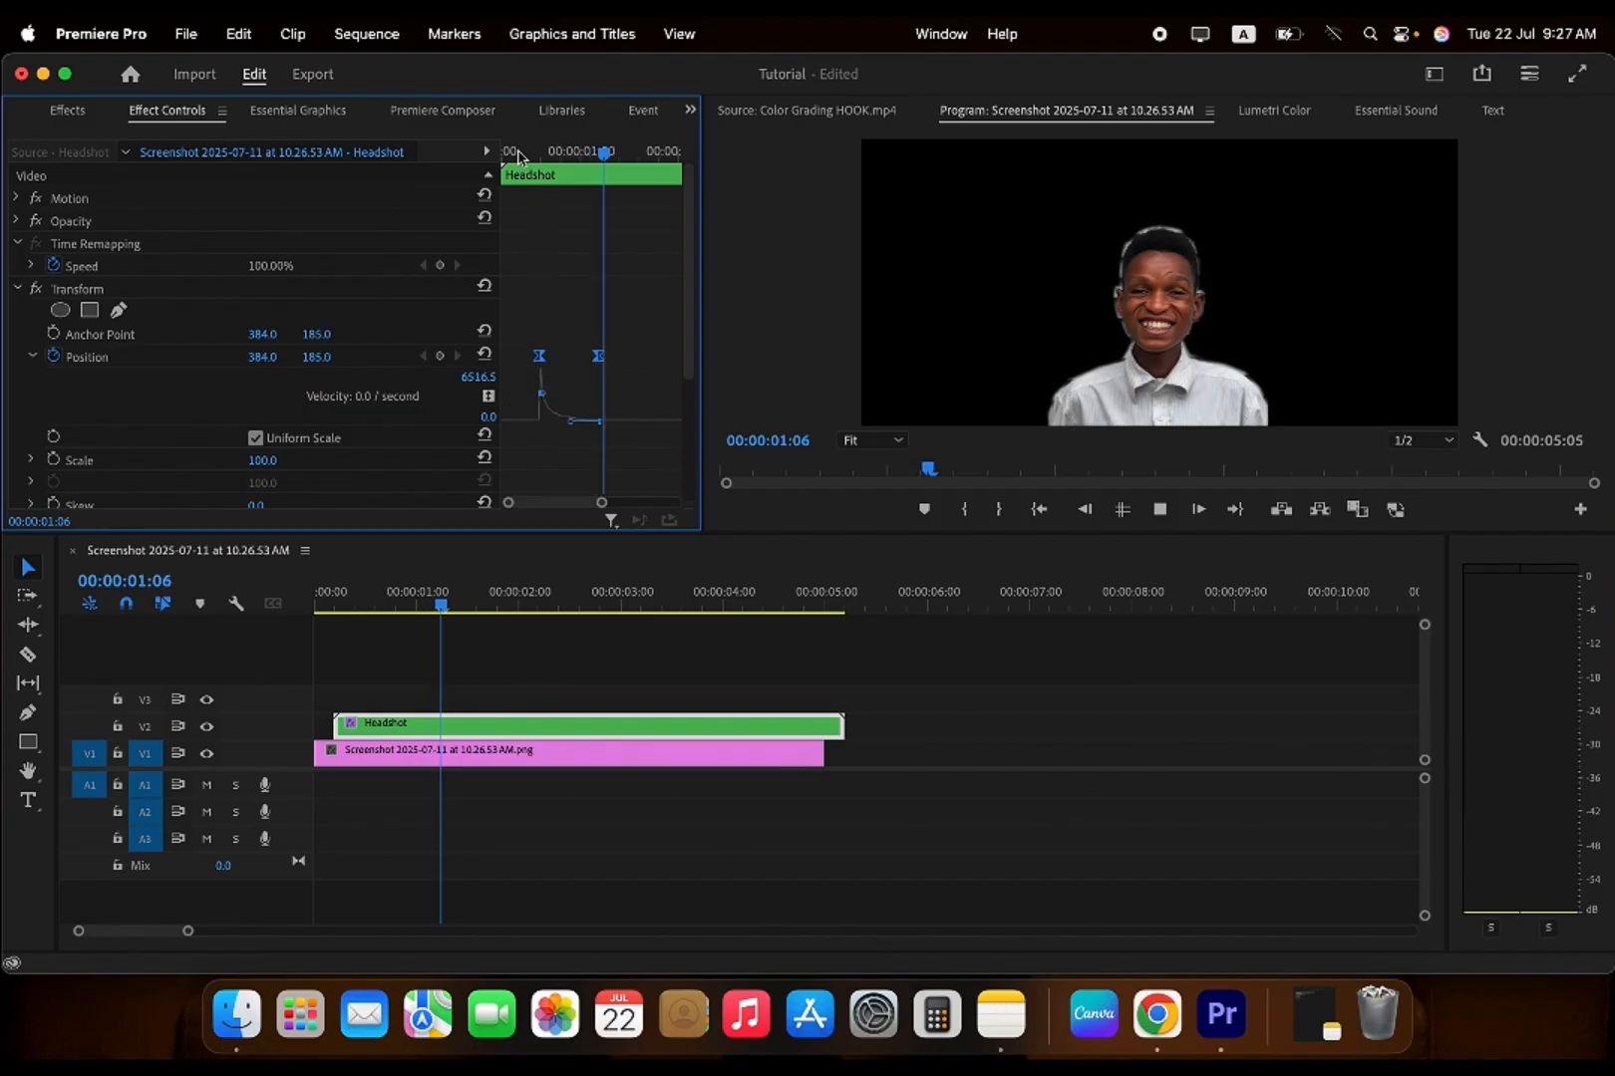
pyautogui.click(517, 155)
pyautogui.click(517, 154)
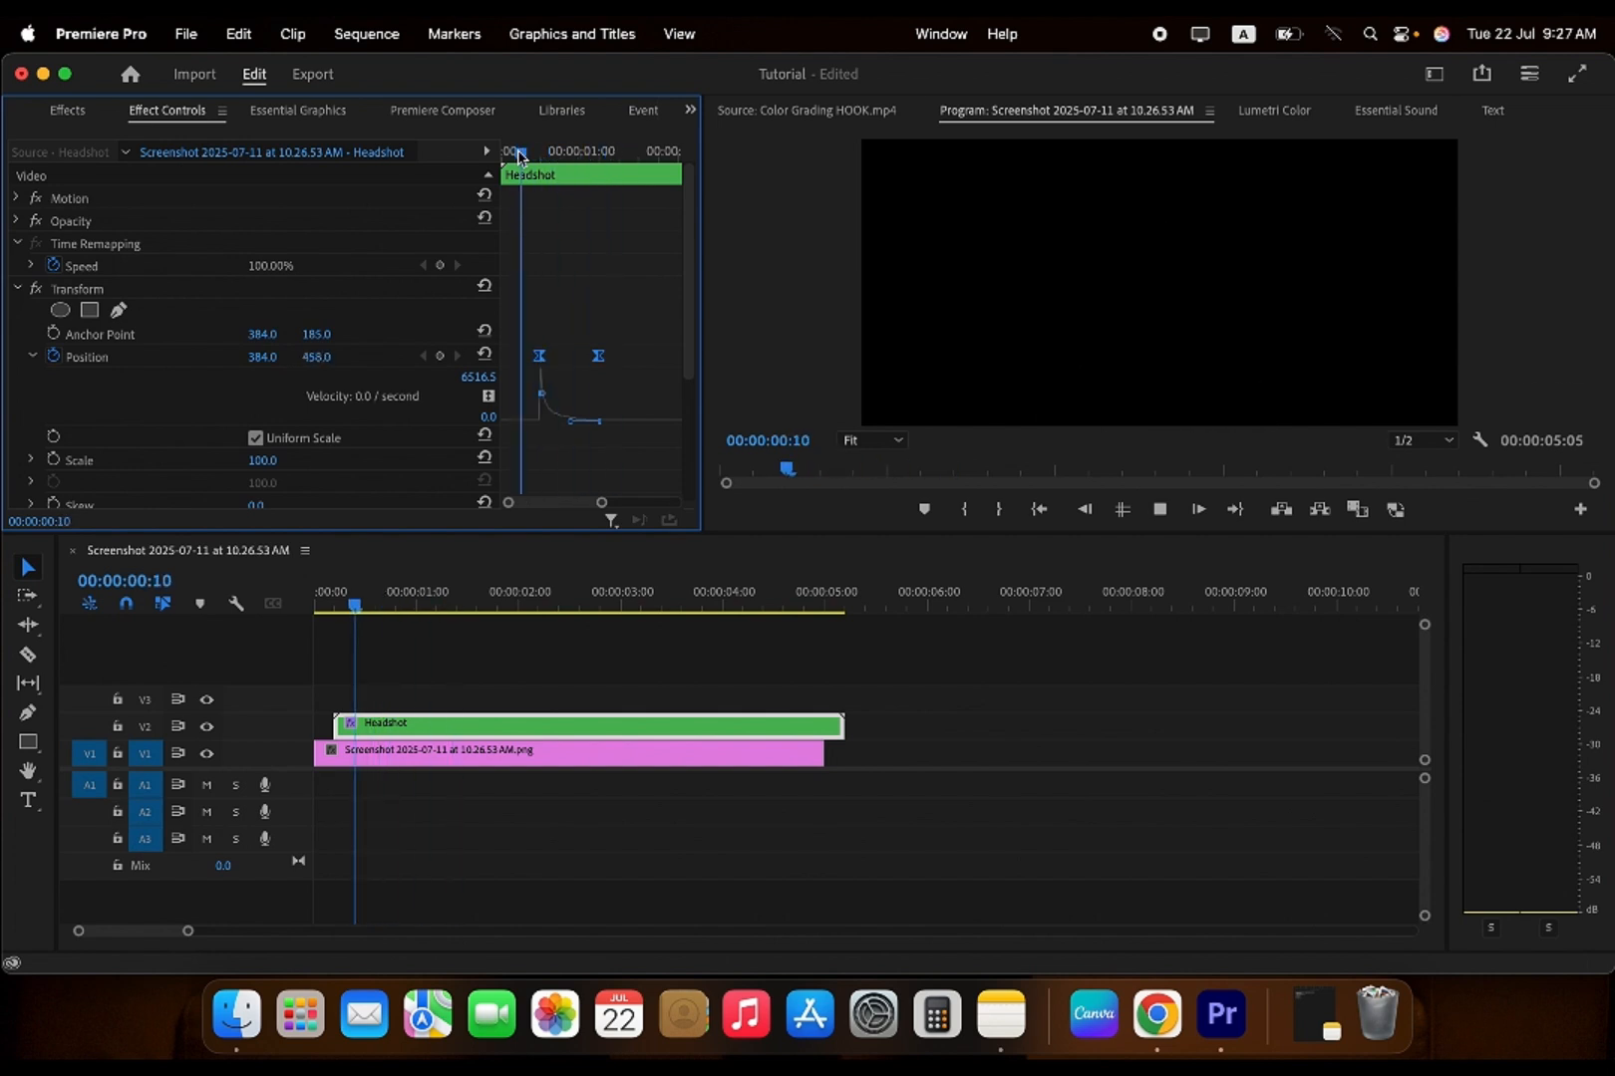
pyautogui.press('space')
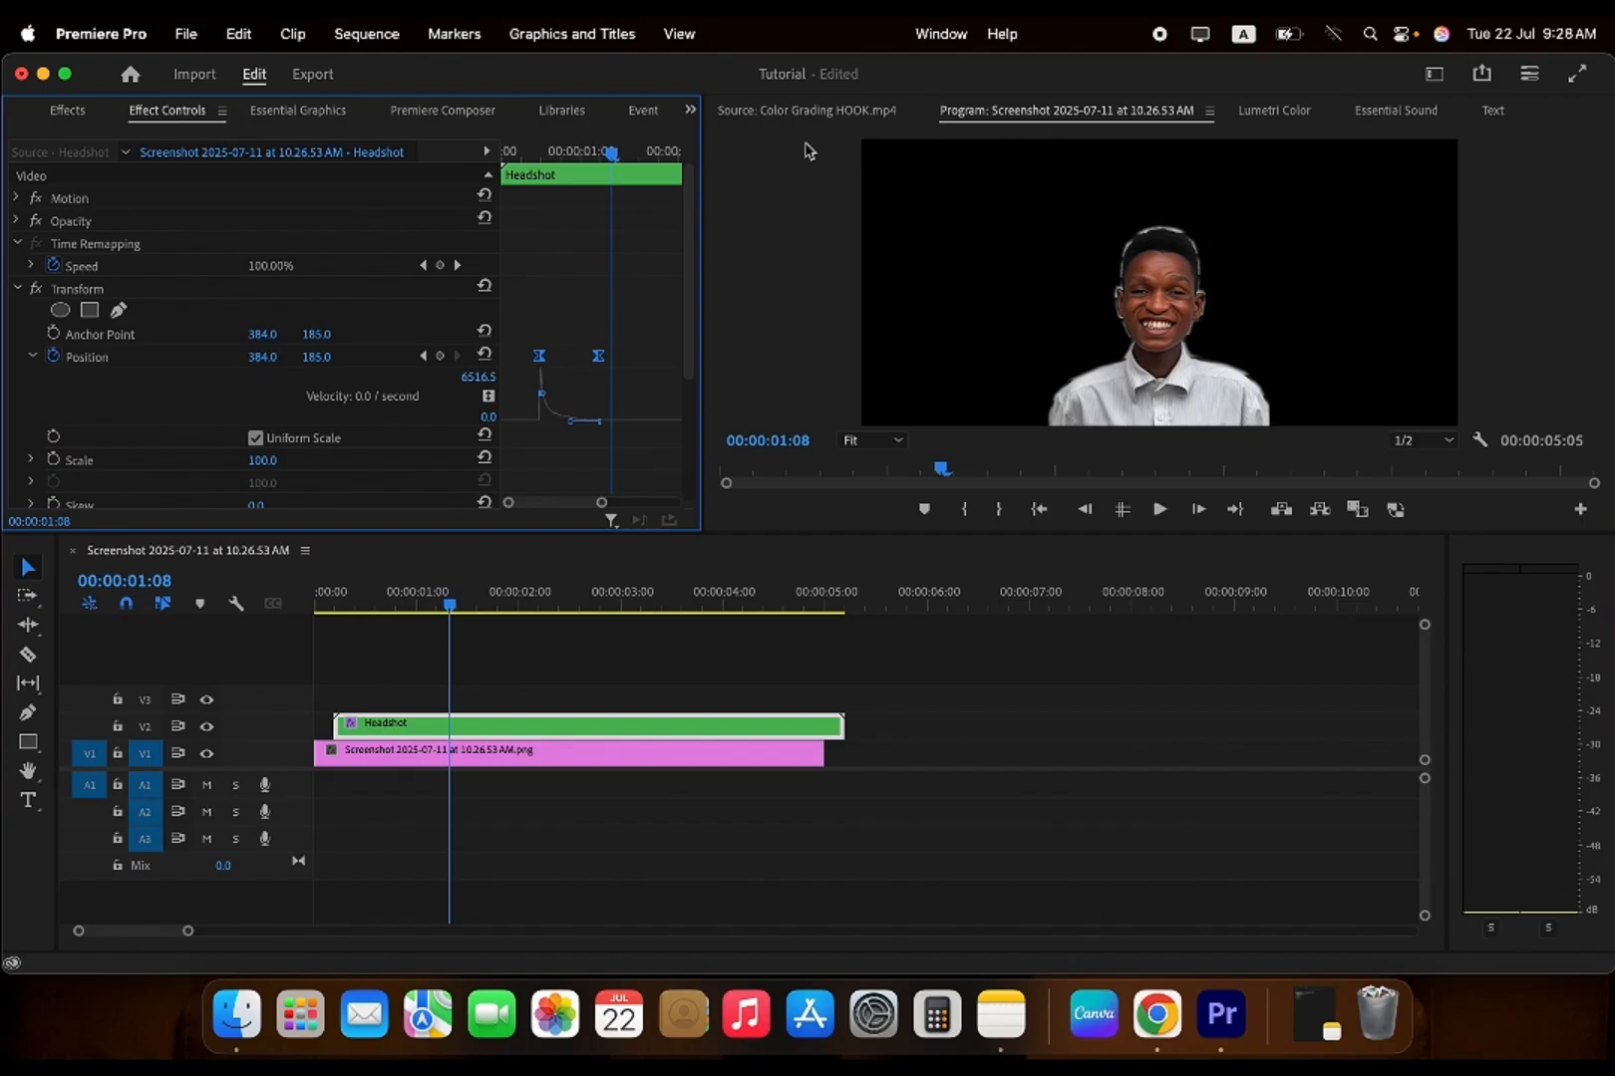
# - Scrub and replay the headshot's entrance from around its first Position keyframe
pyautogui.scroll(-3, 575, 320)
pyautogui.scroll(-5, 575, 319)
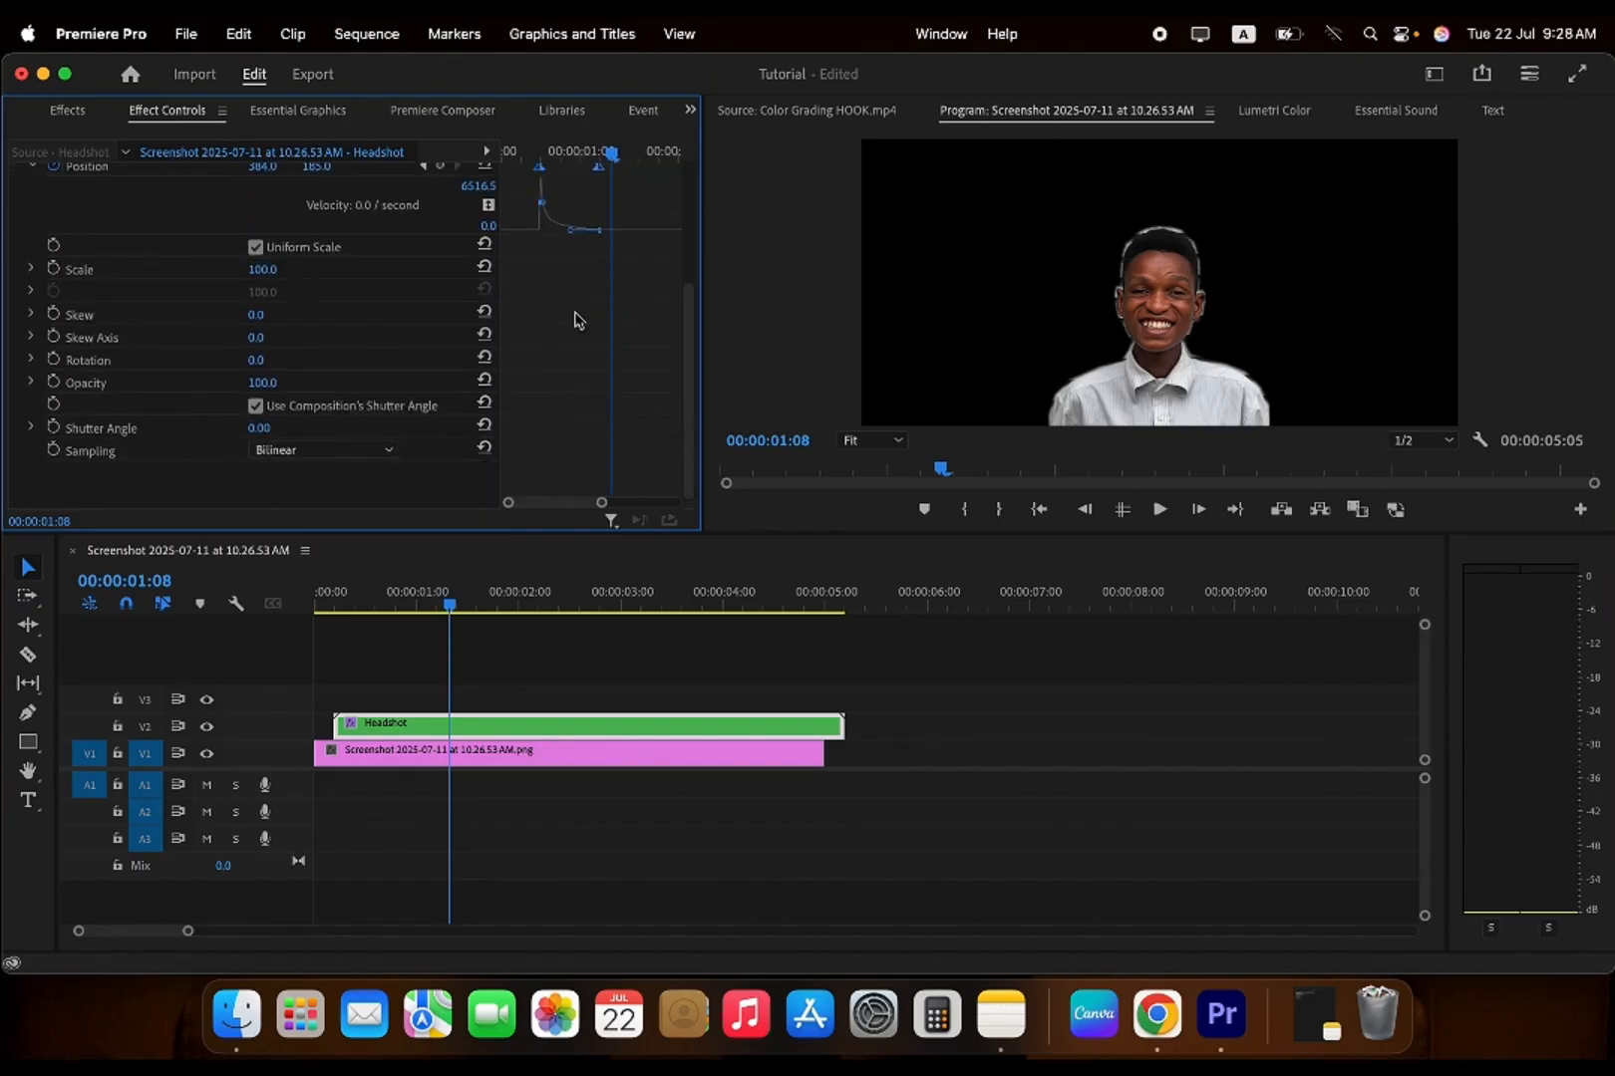
pyautogui.scroll(4, 575, 320)
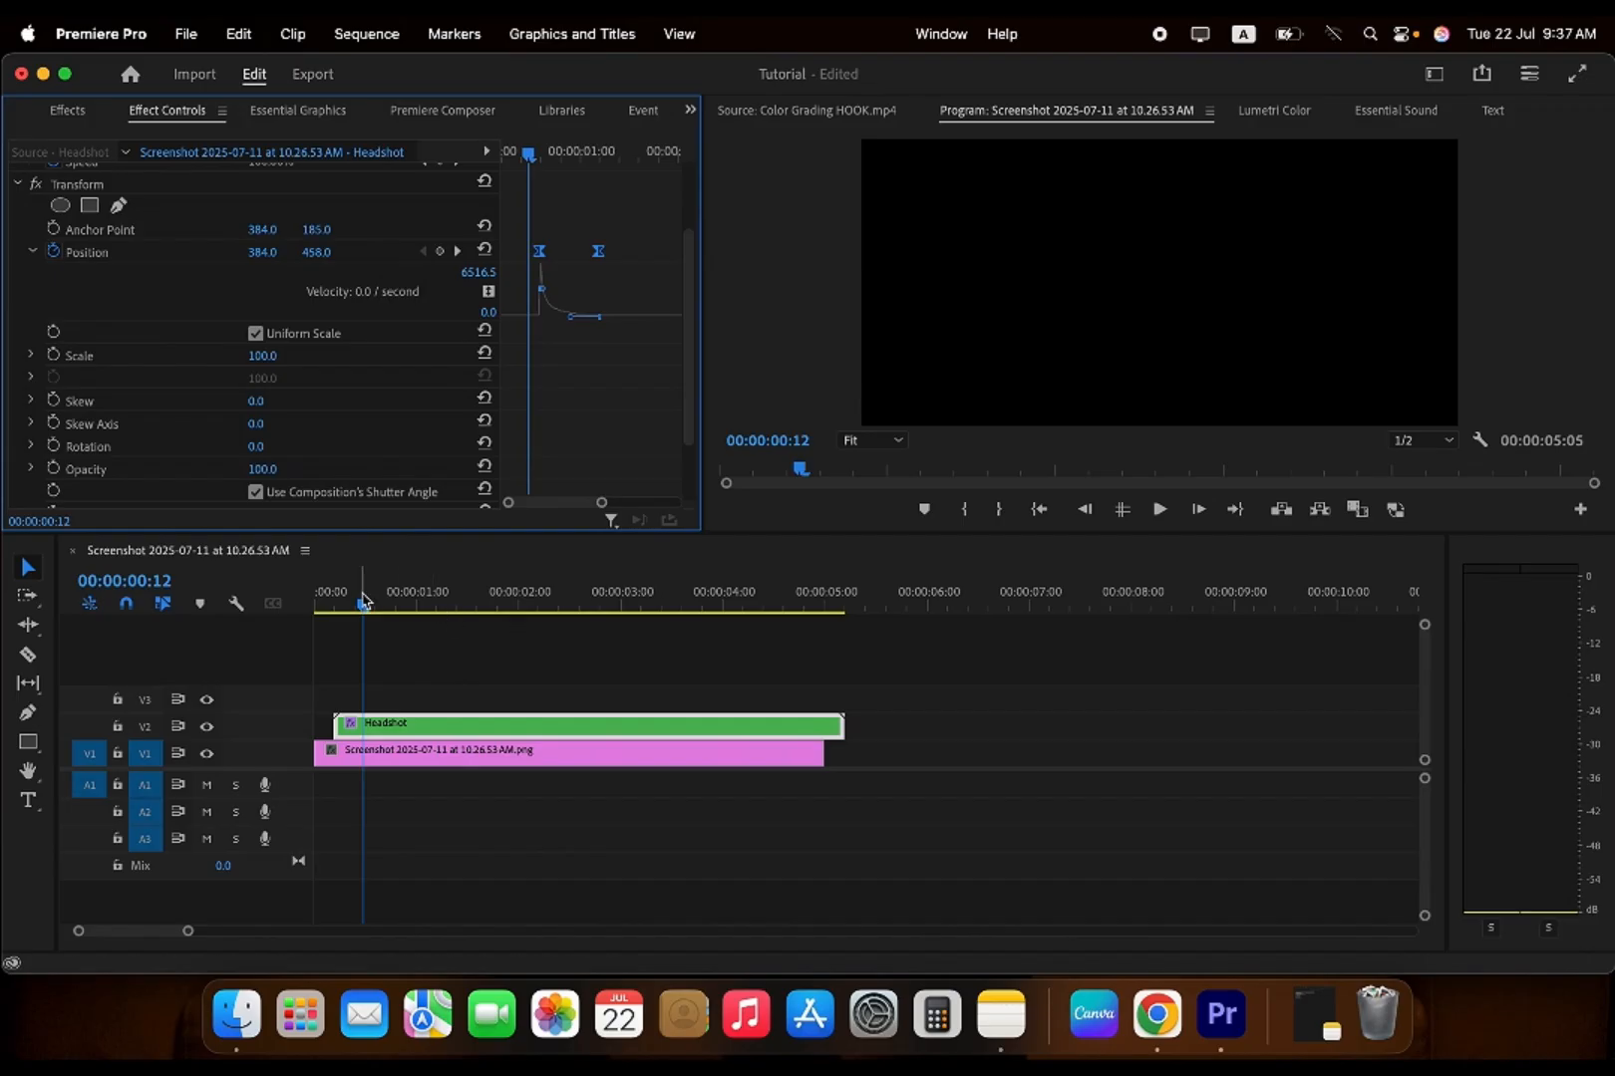
pyautogui.moveTo(363, 600)
pyautogui.mouseDown()
pyautogui.moveTo(433, 596)
pyautogui.moveTo(385, 605)
pyautogui.mouseUp()
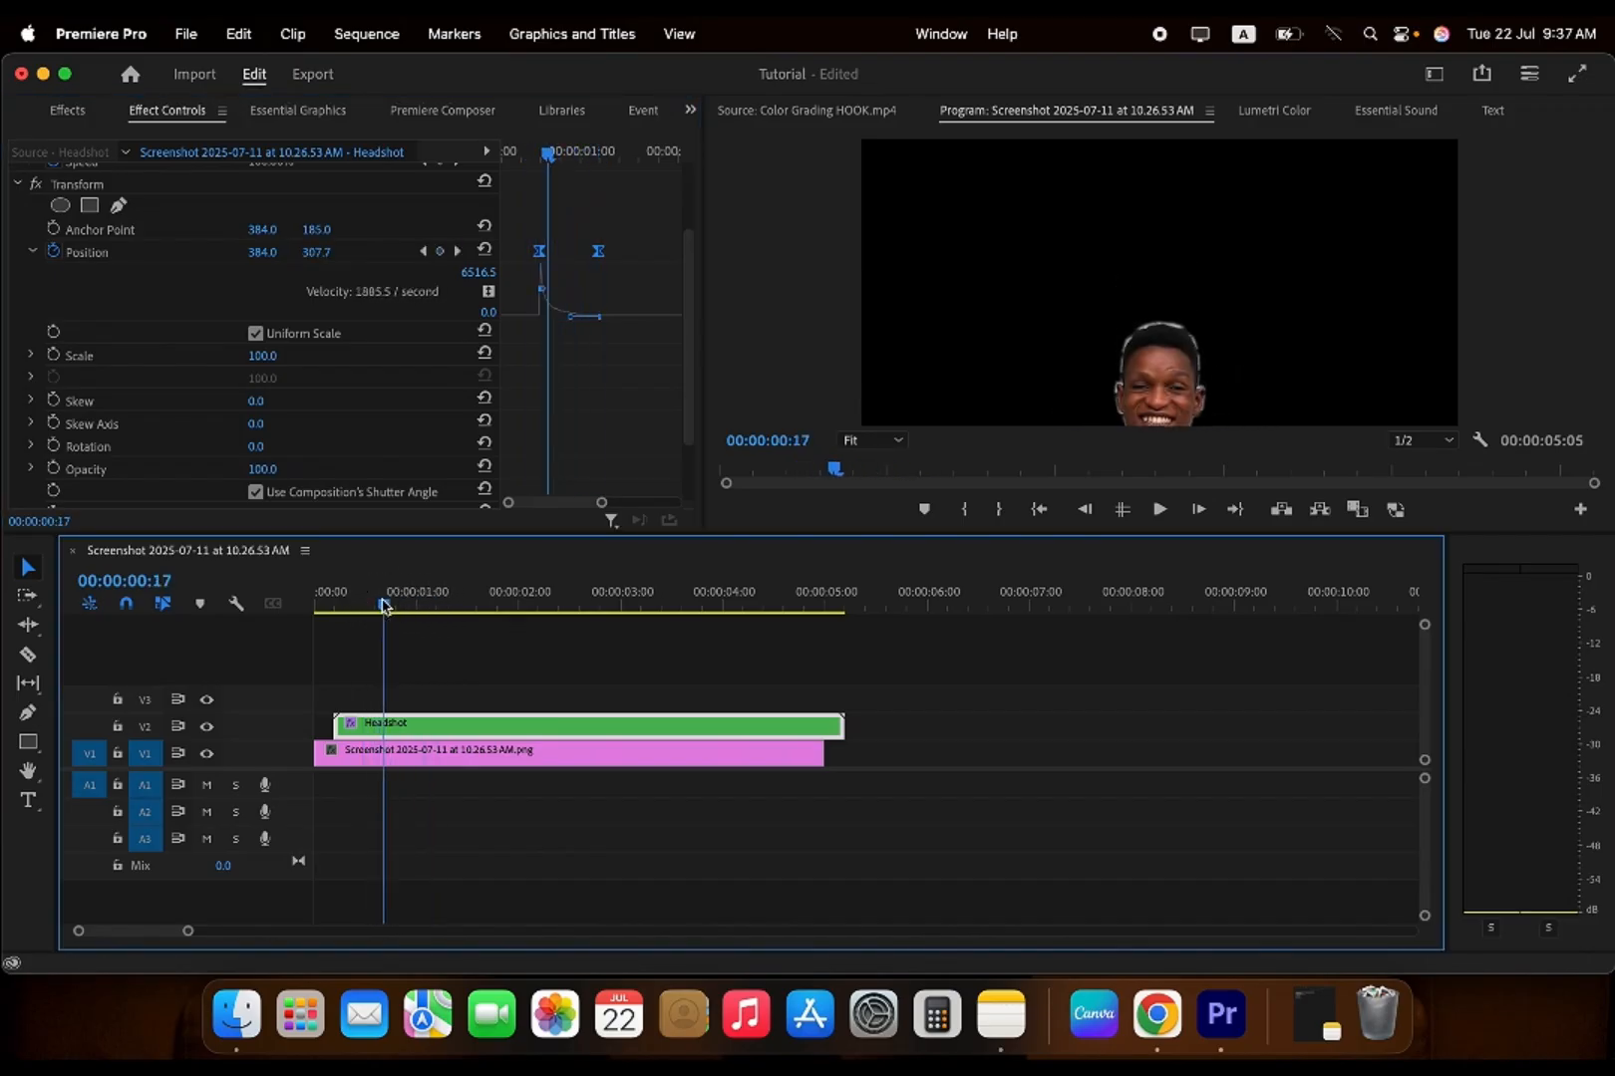
pyautogui.click(539, 152)
pyautogui.press('space')
pyautogui.press('space')
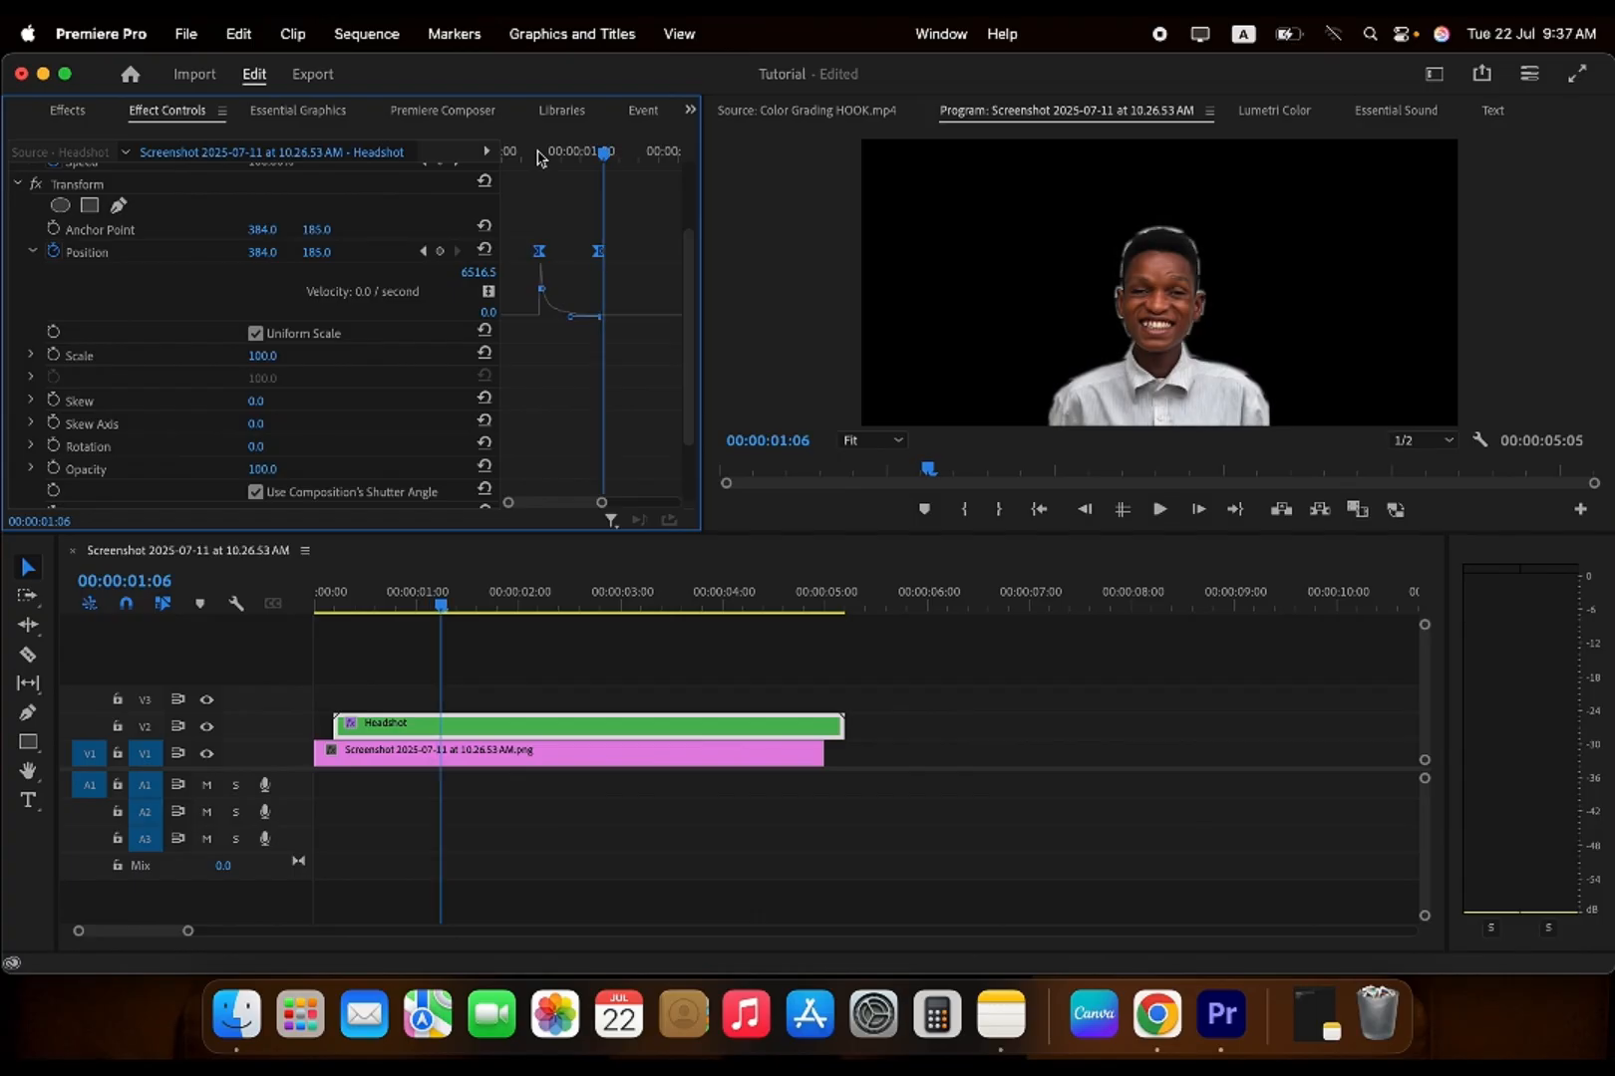
pyautogui.scroll(3, 424, 430)
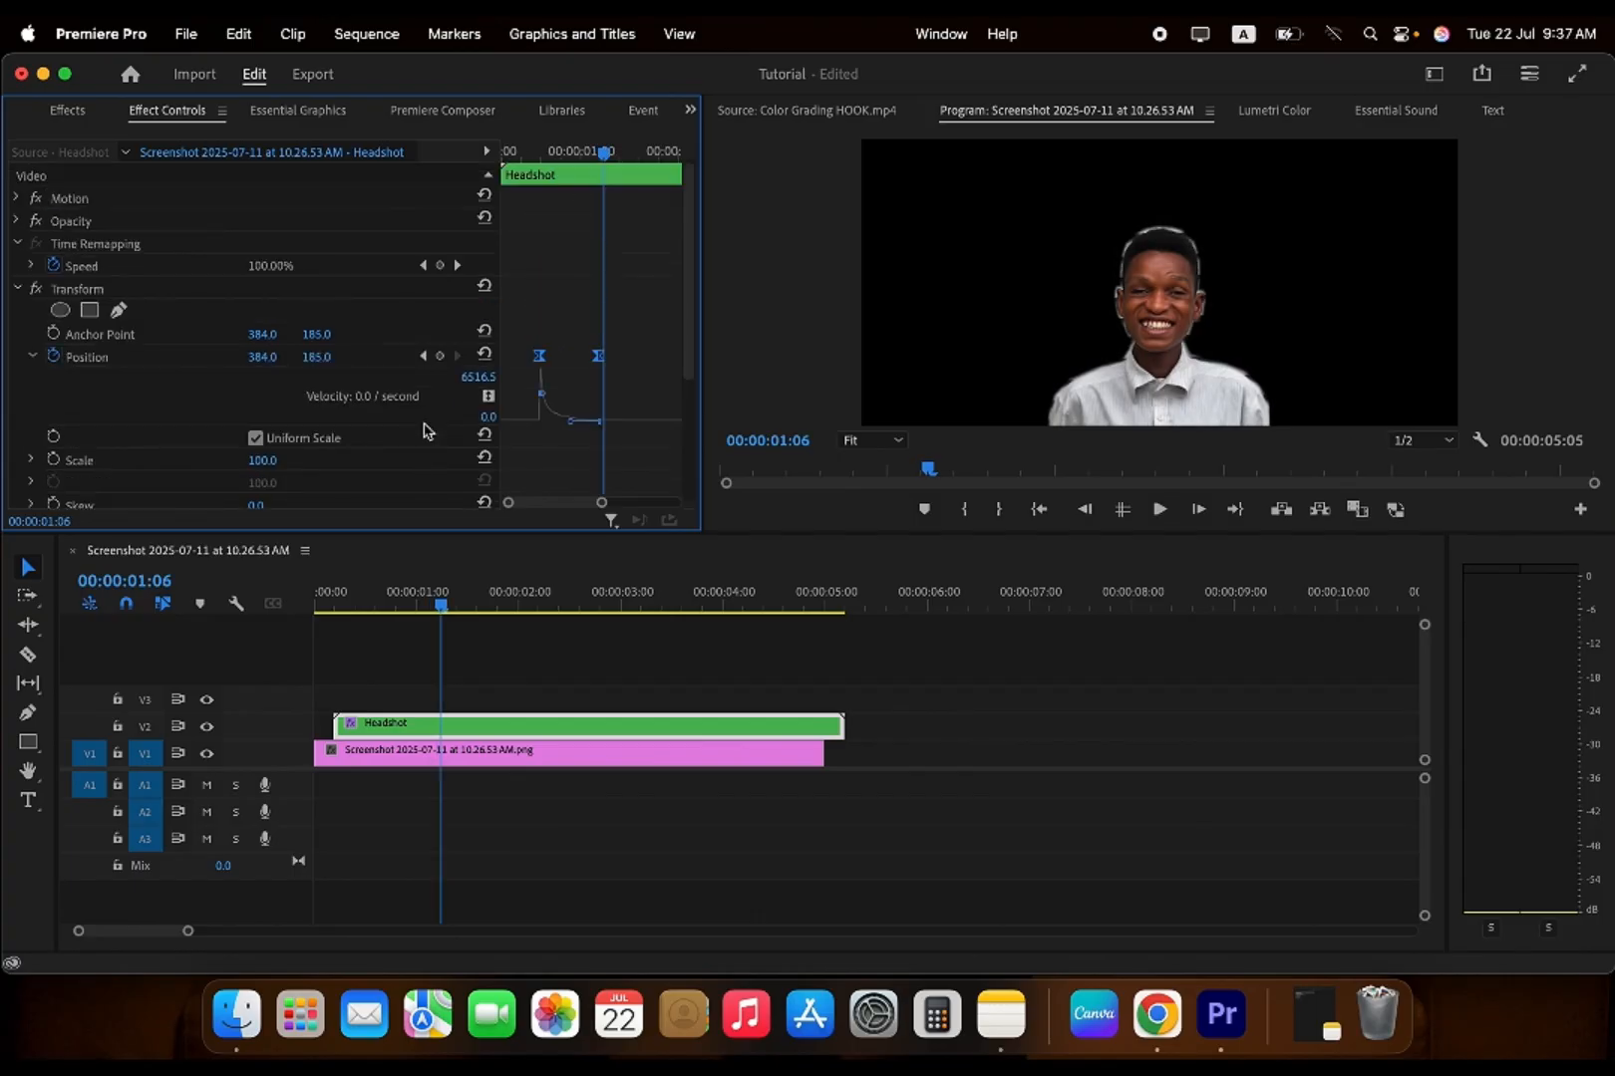
pyautogui.scroll(-5, 608, 387)
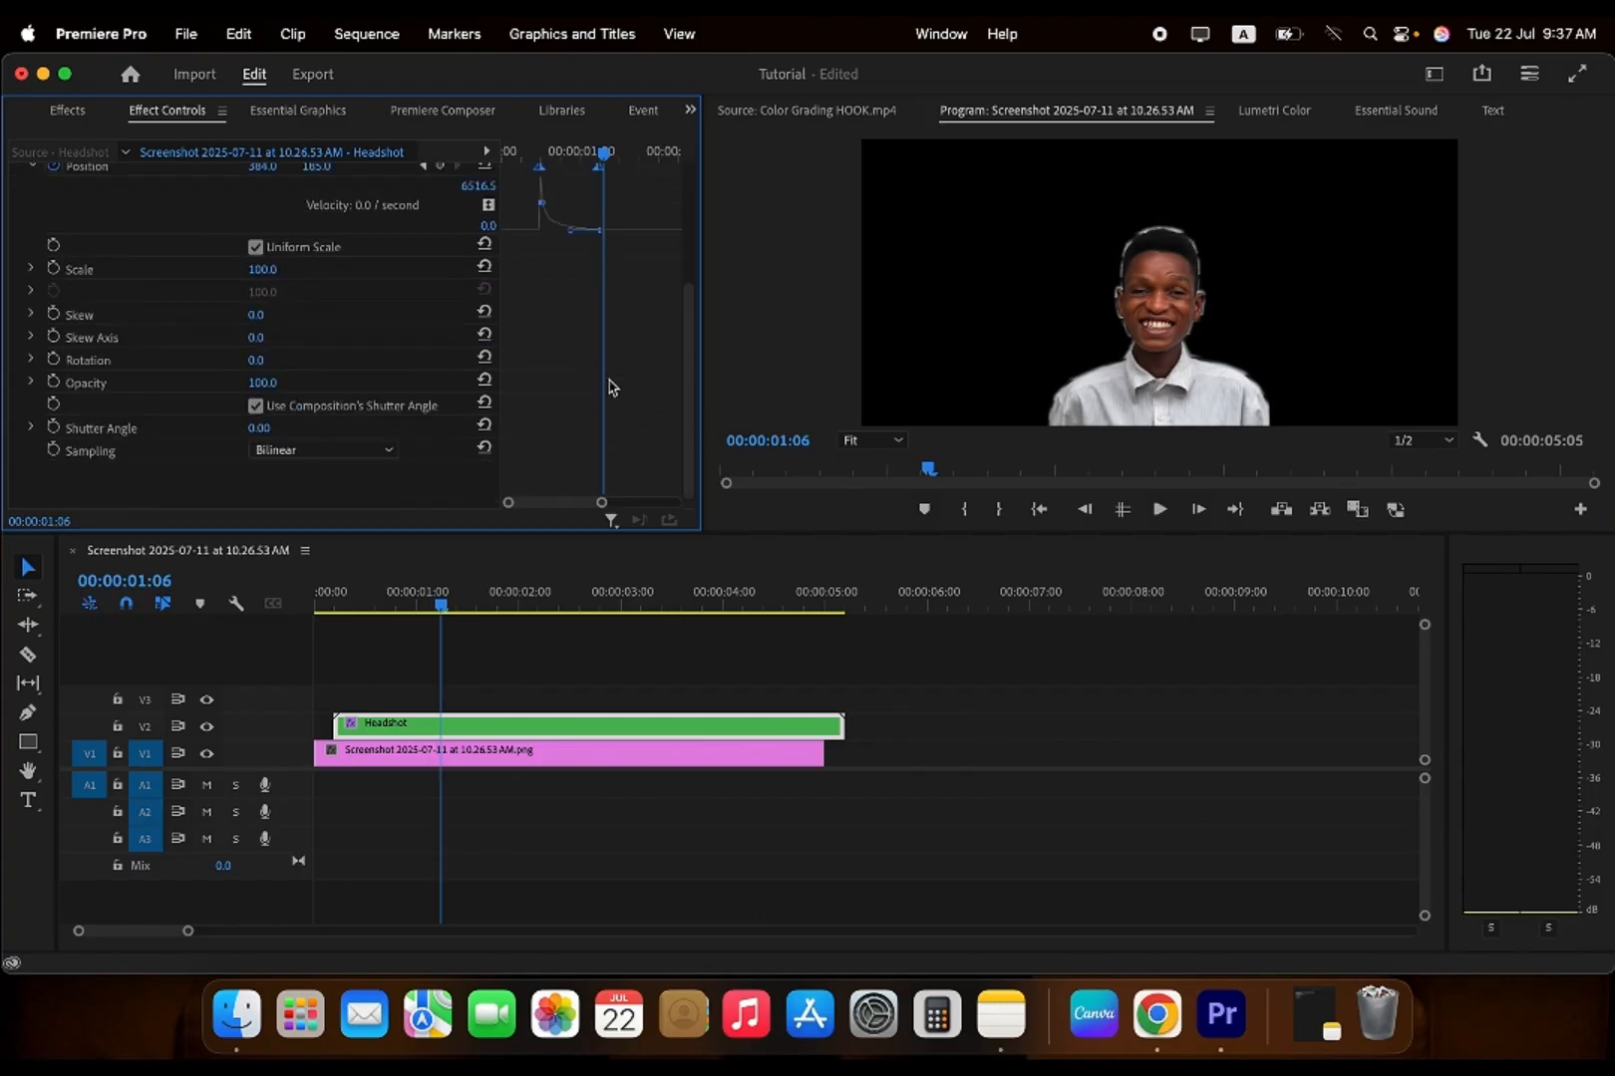
pyautogui.scroll(5, 608, 387)
pyautogui.scroll(-5, 608, 384)
pyautogui.scroll(5, 91, 188)
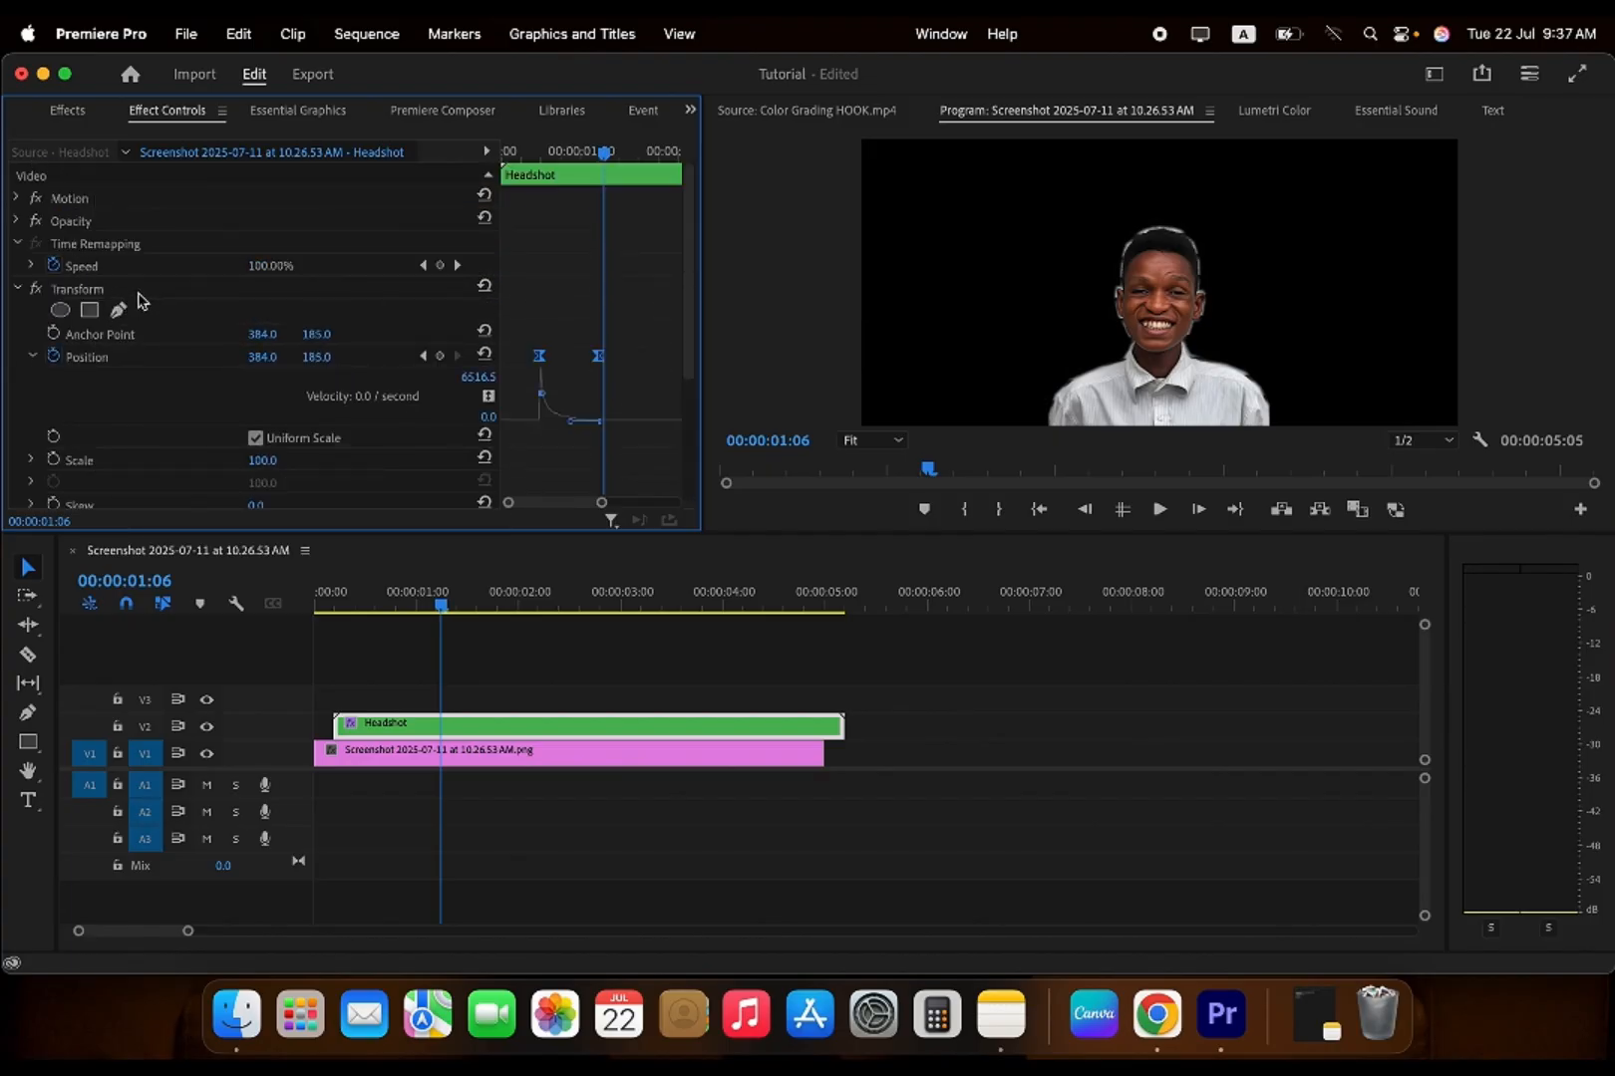
# - Set the headshot's Transform Shutter Angle to 360
pyautogui.scroll(-5, 143, 302)
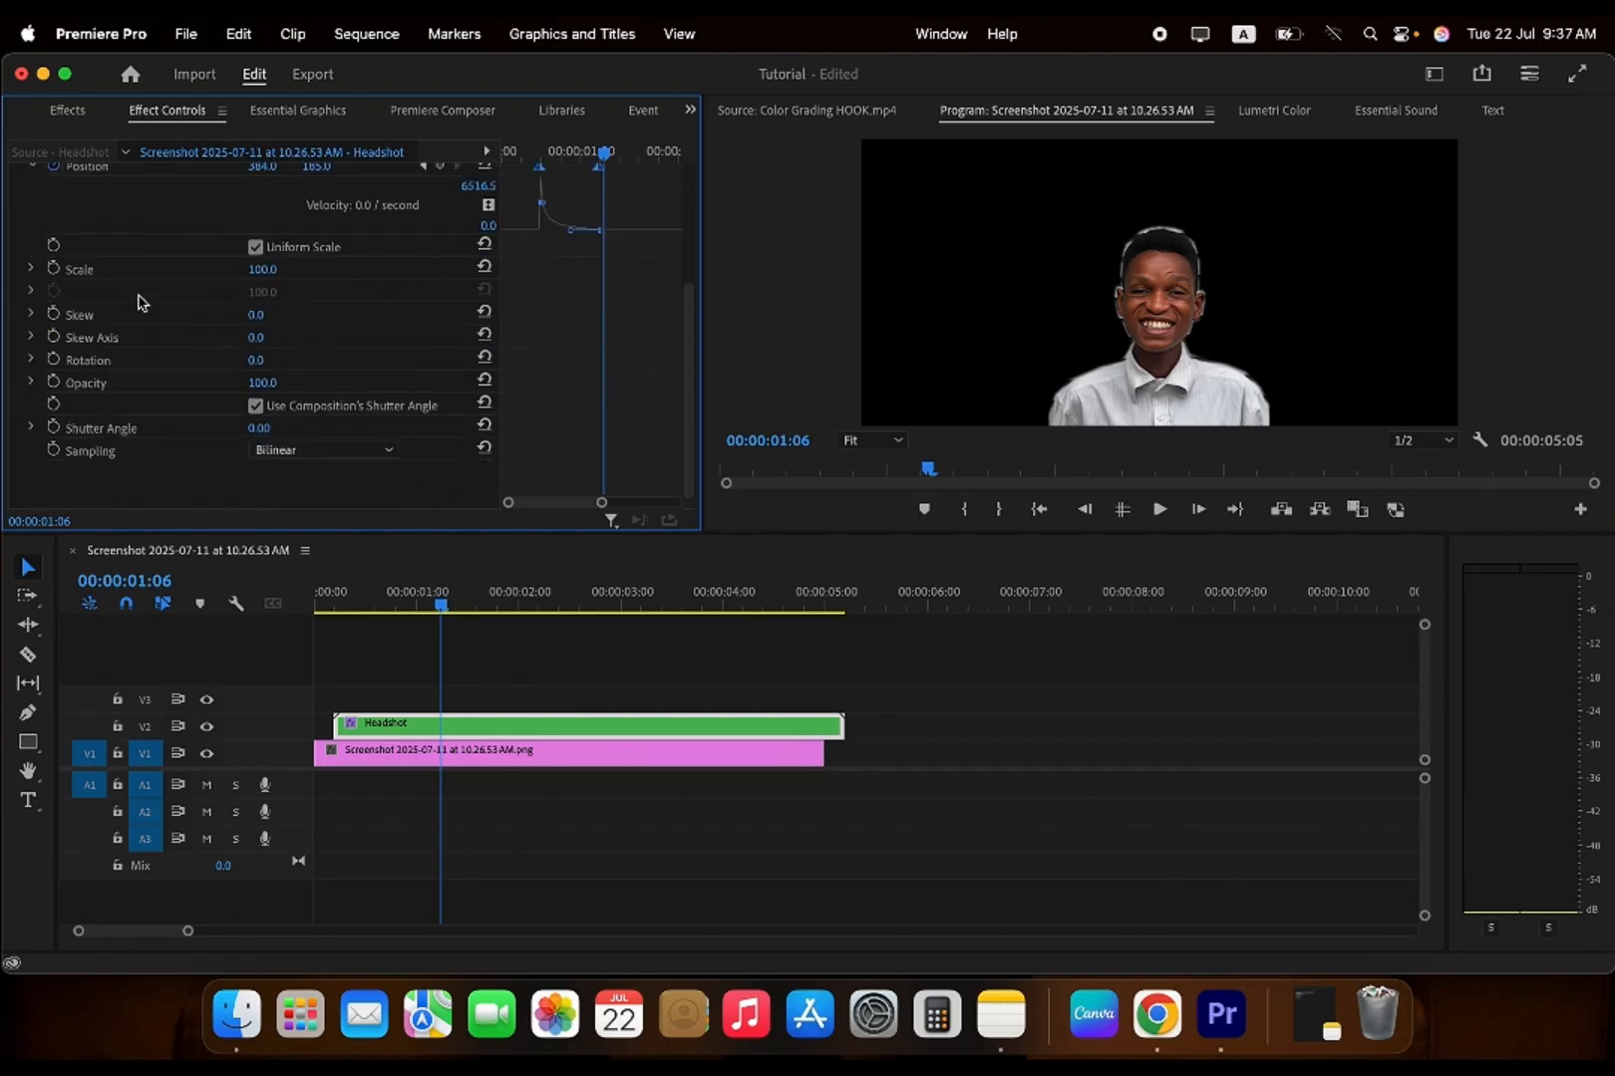
pyautogui.scroll(4, 188, 393)
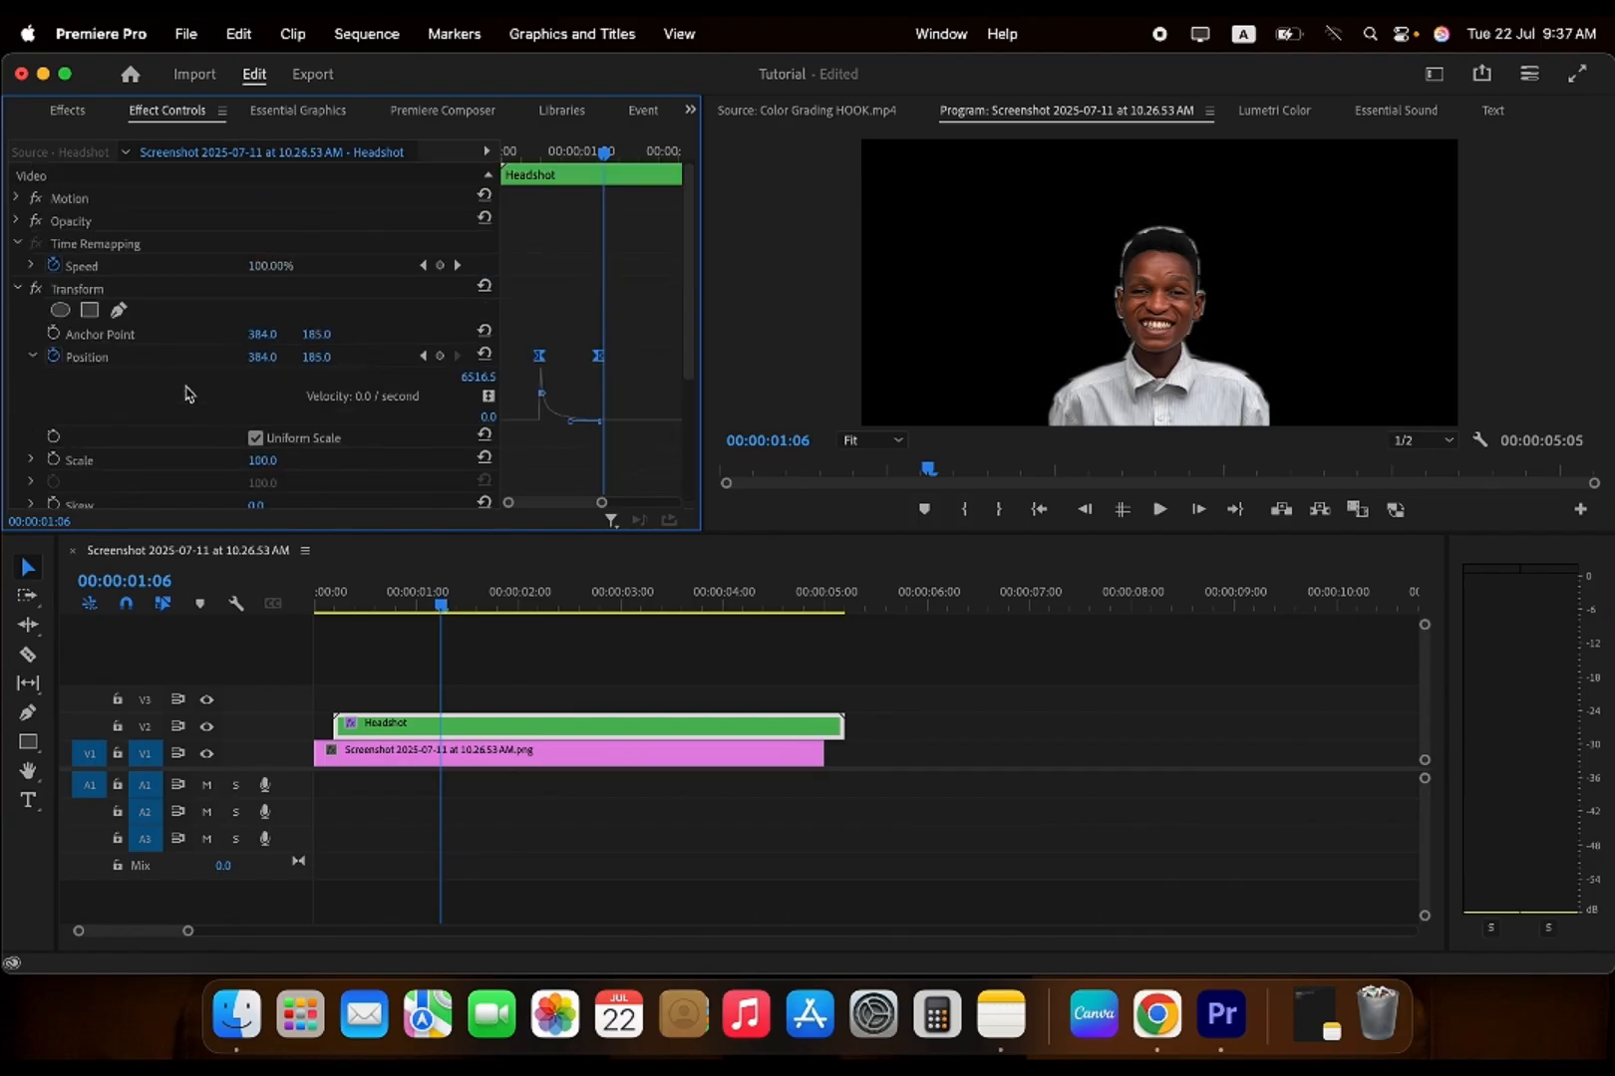
pyautogui.scroll(-4, 187, 394)
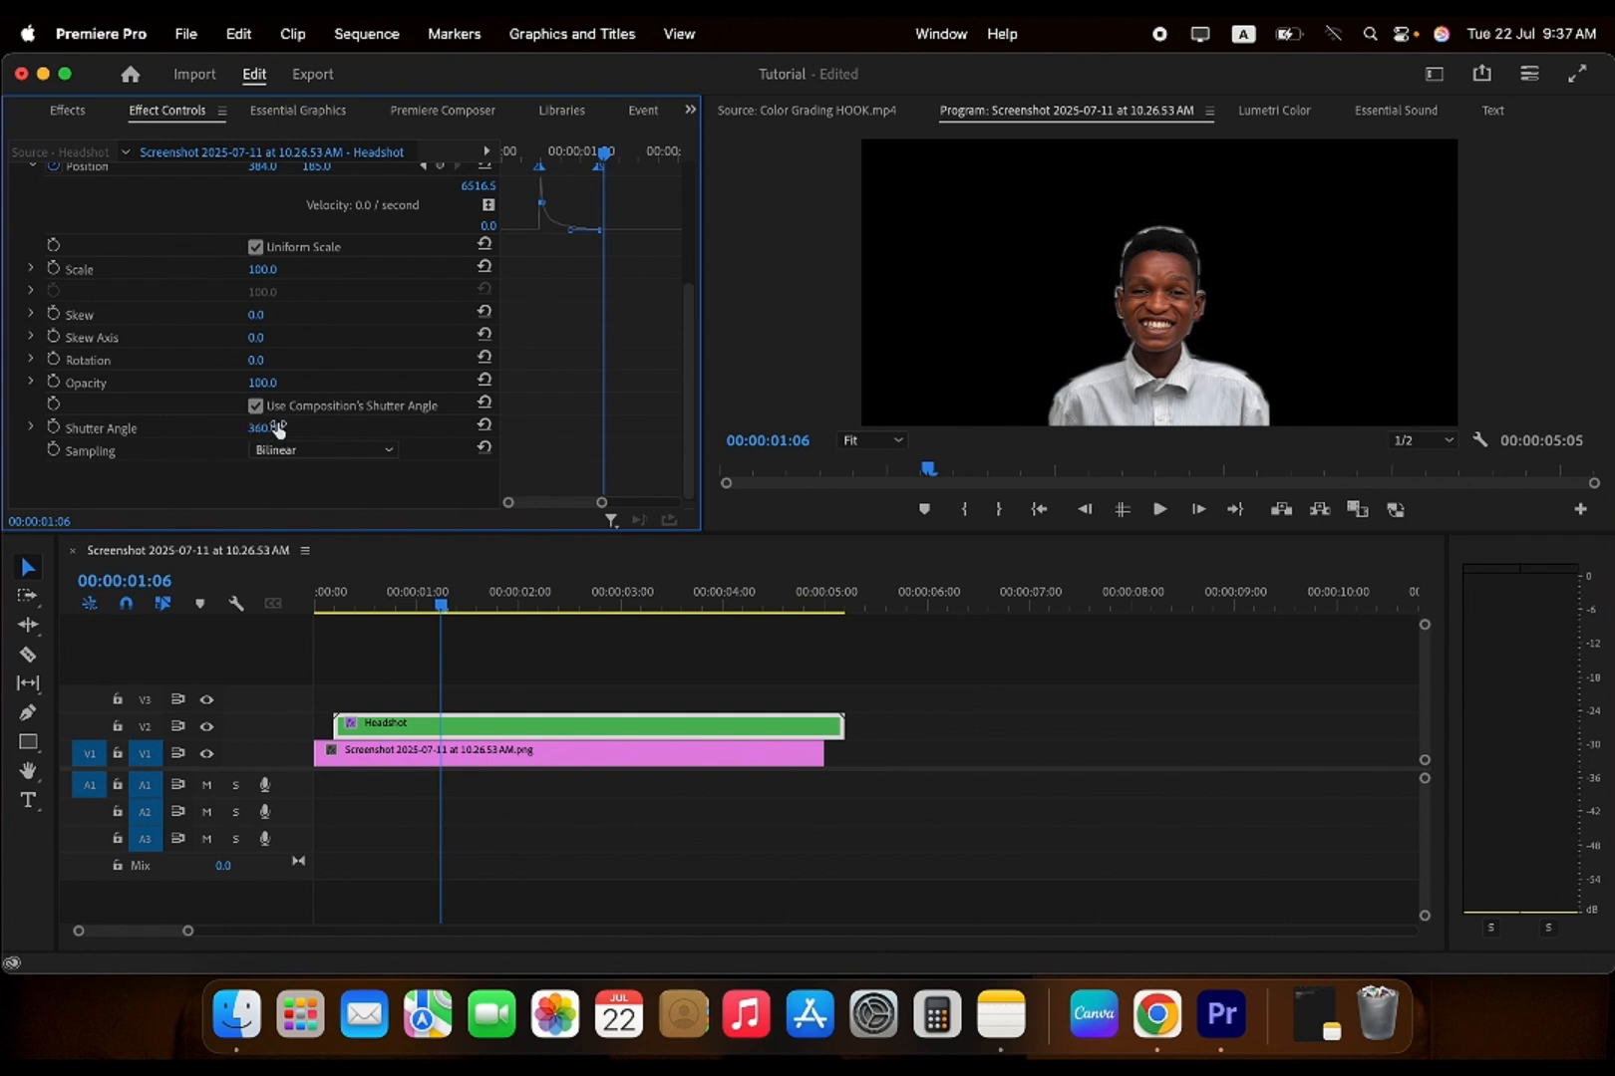
pyautogui.moveTo(264, 427); pyautogui.dragTo(555, 151)
# - Step frame by frame through the headshot's rise from about 00:00:00:18 to inspect its motion blur
pyautogui.click(601, 155)
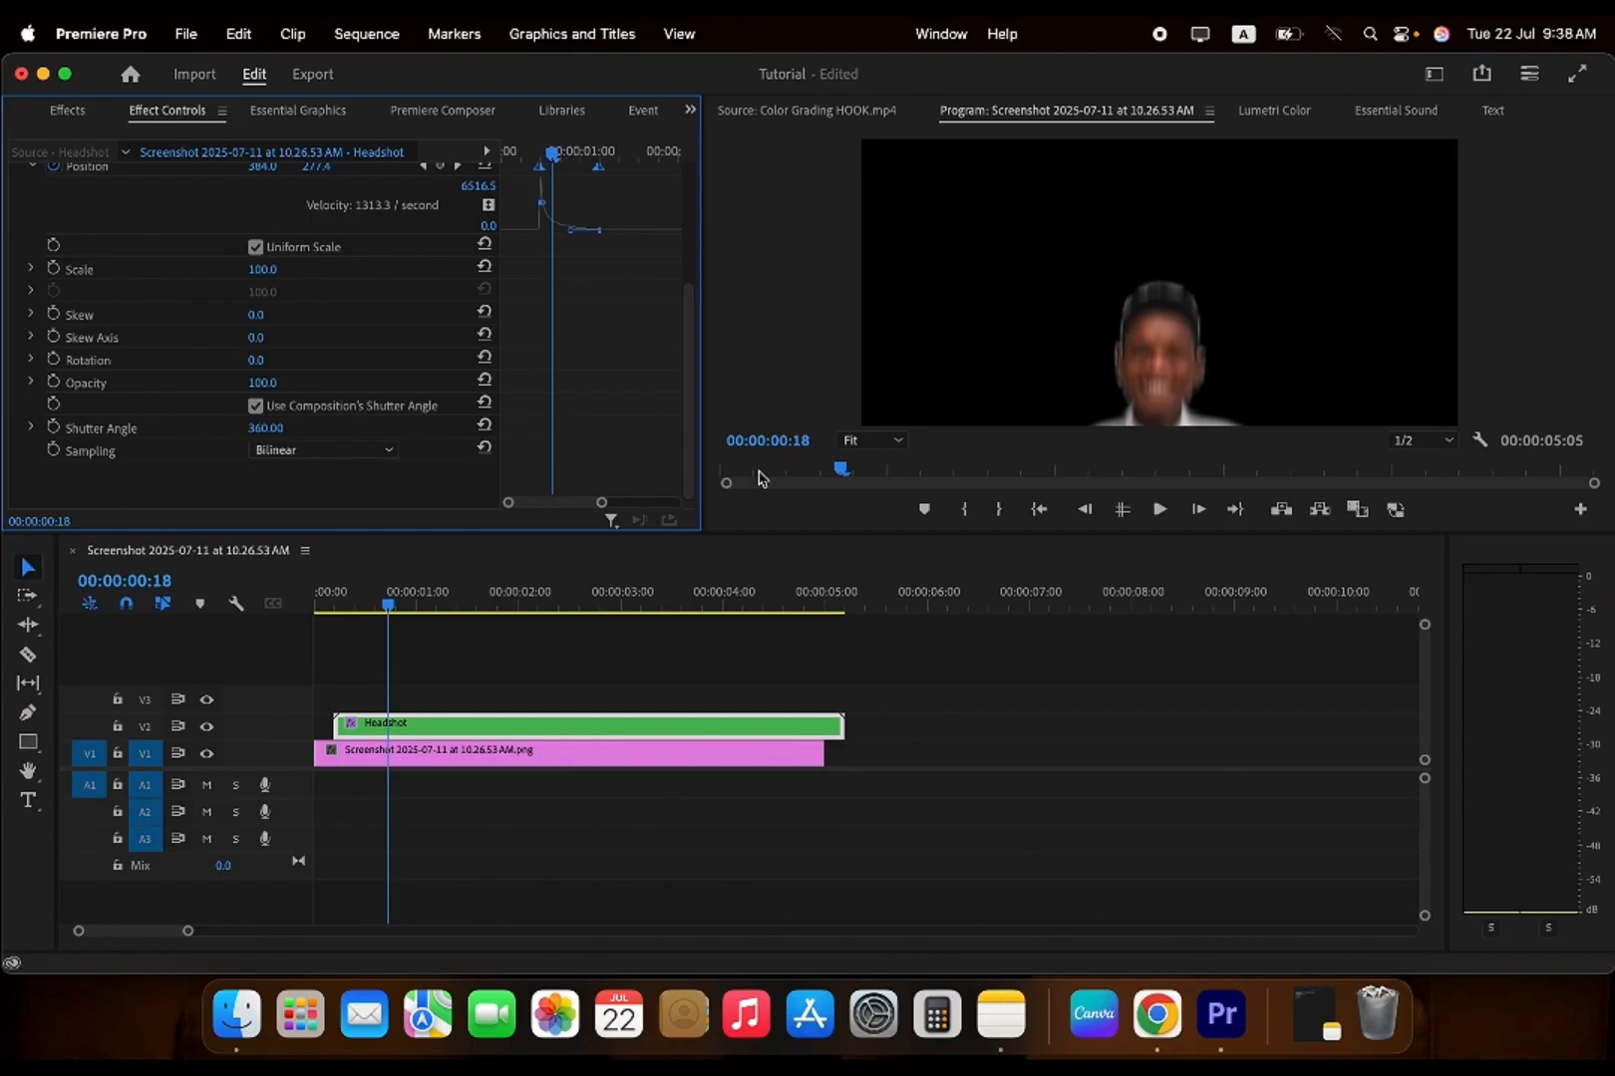
pyautogui.moveTo(283, 431); pyautogui.dragTo(289, 428)
pyautogui.press('Right')
pyautogui.press('Right')
pyautogui.press('Right')
pyautogui.press('Right')
pyautogui.press('Right')
pyautogui.press('Right')
pyautogui.press('Right')
pyautogui.press('Right')
pyautogui.press('Right')
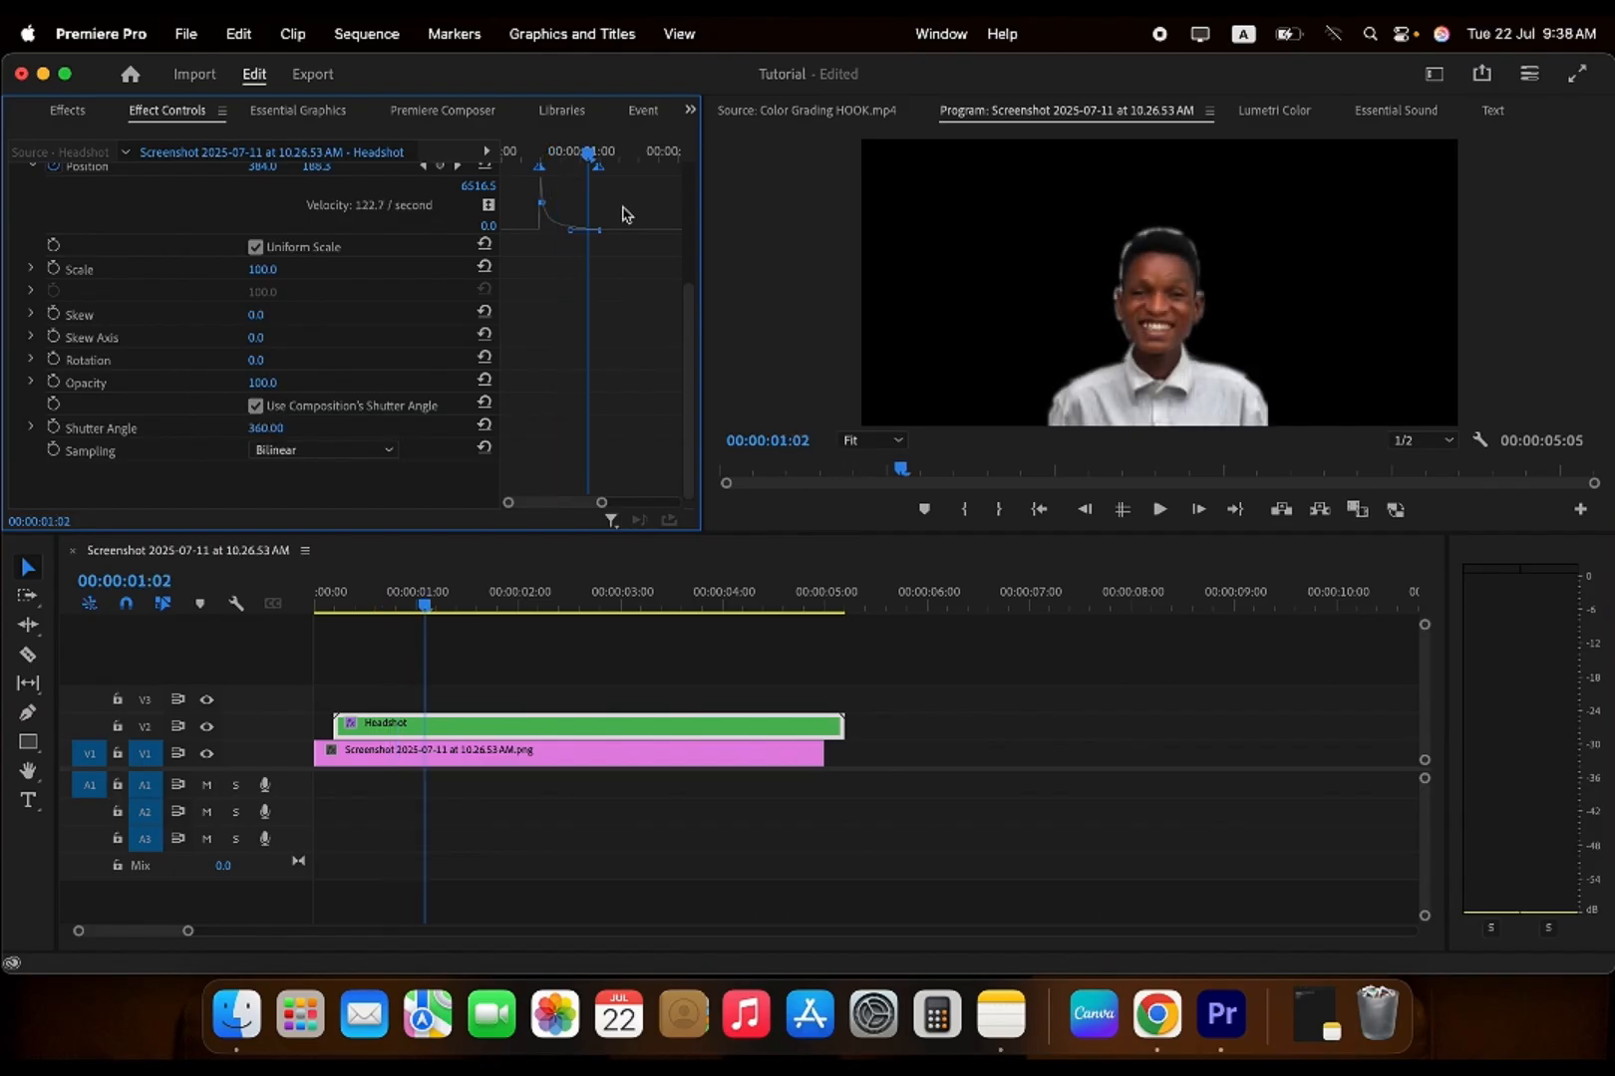
# - Replay the headshot's entrance from 00:00:00:10 to check the motion blur at normal speed
pyautogui.scroll(5, 615, 361)
pyautogui.click(521, 157)
pyautogui.press('space')
pyautogui.click(522, 160)
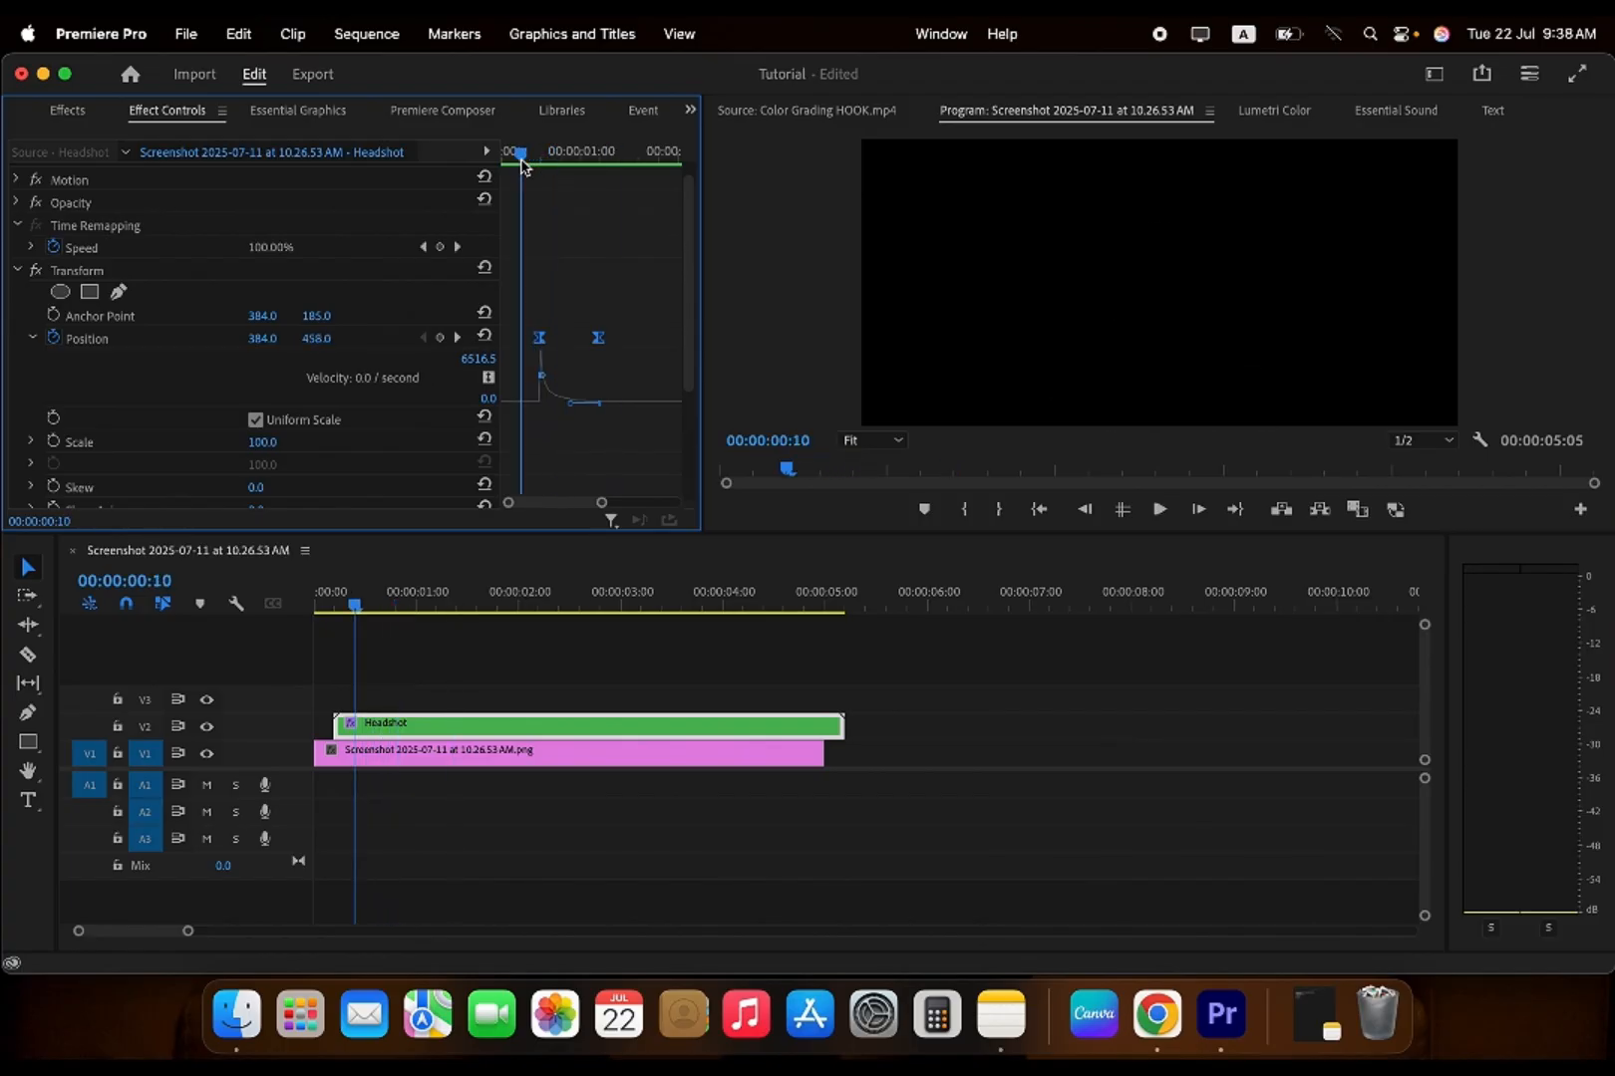
pyautogui.press('space')
pyautogui.press('space')
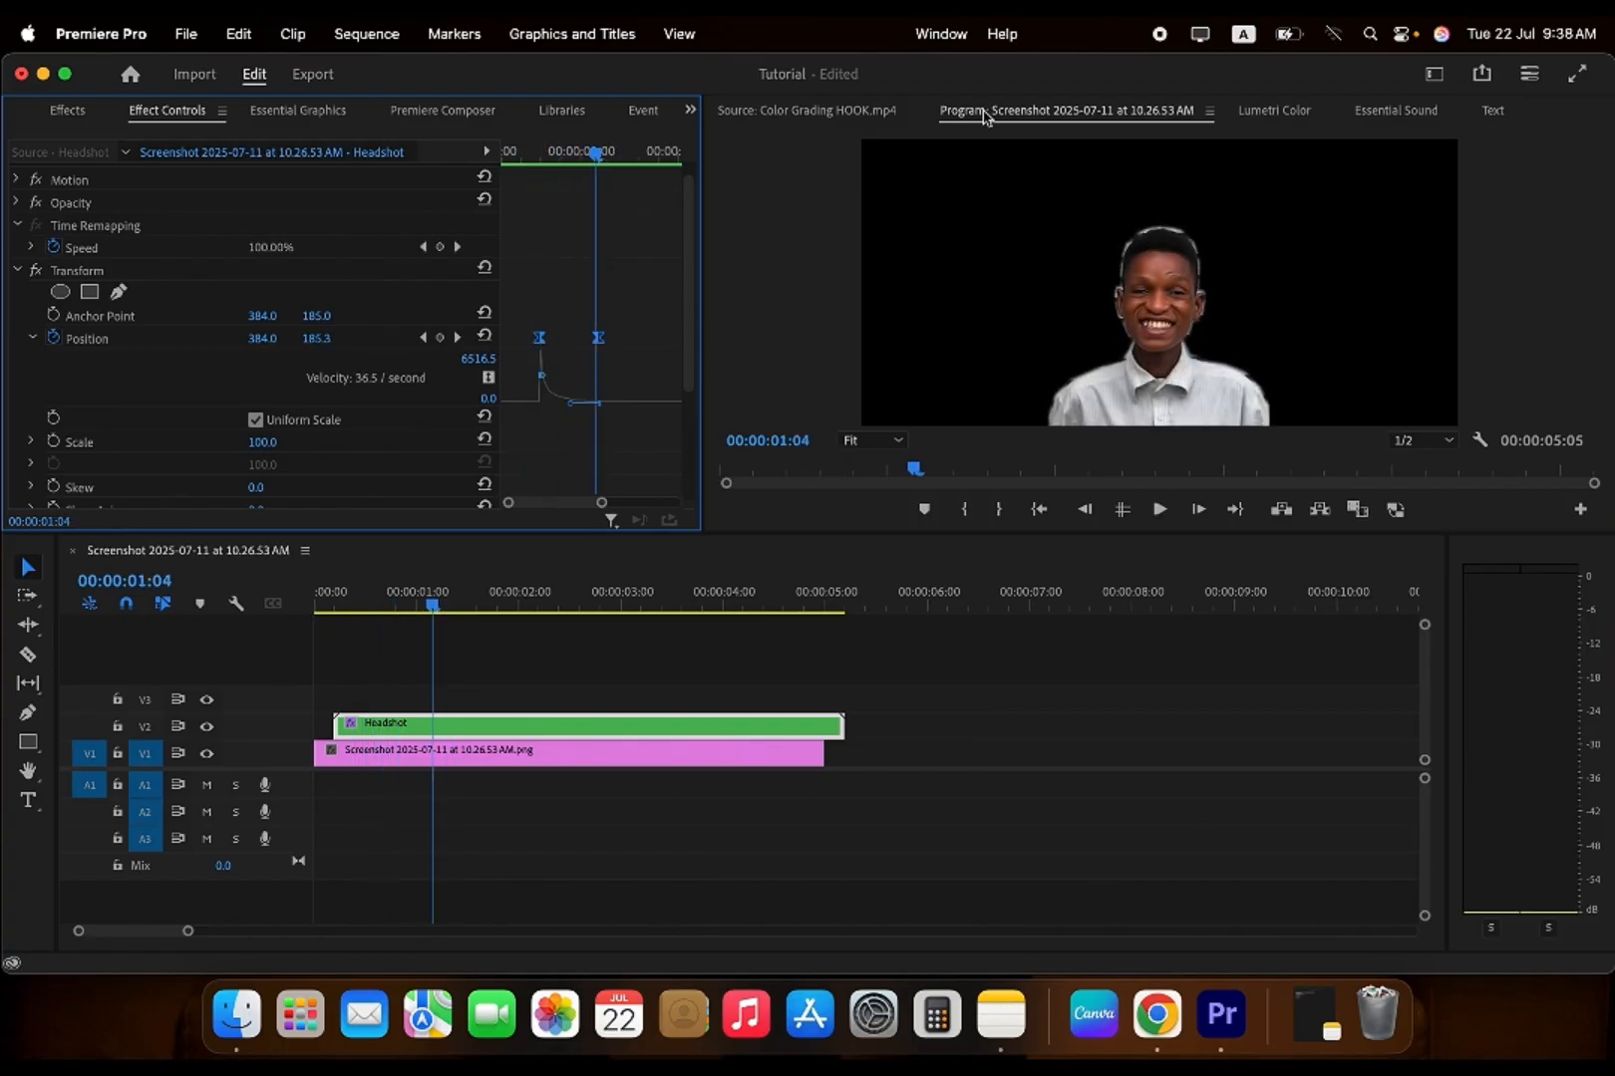
# - Play the Color Grading HOOK.mp4 reference from its start and step through the frames where the cap flies in
pyautogui.click(852, 112)
pyautogui.click(753, 469)
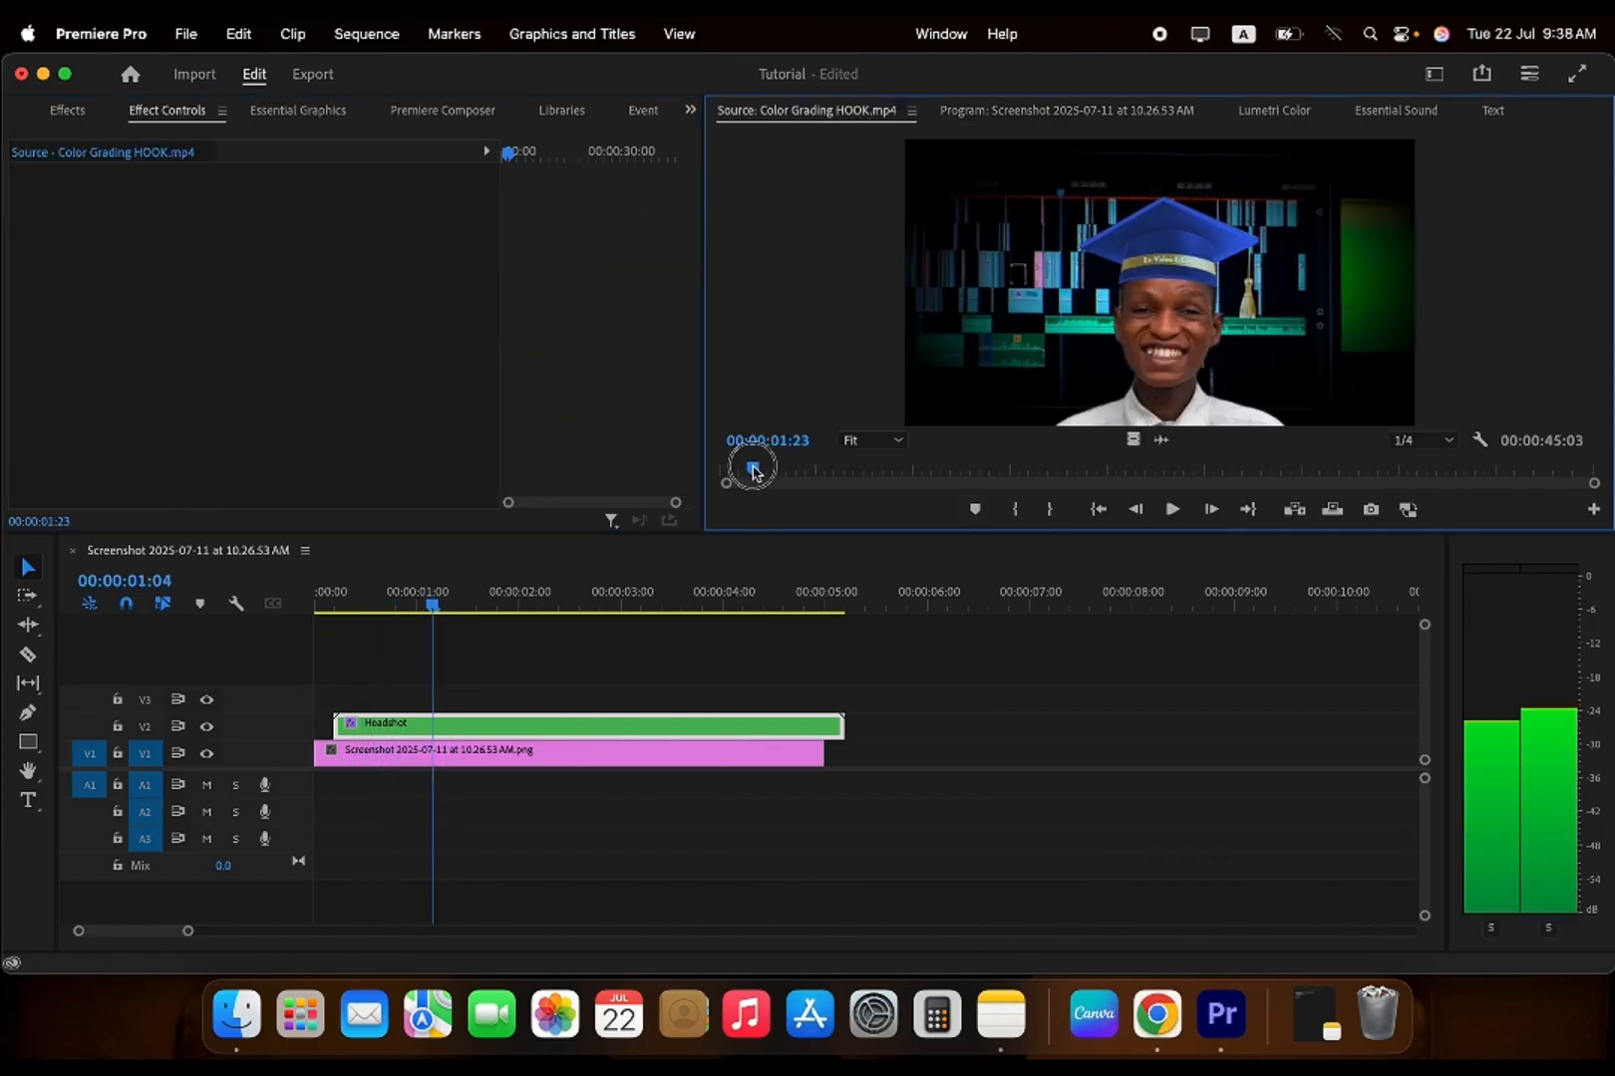
pyautogui.press('space')
pyautogui.moveTo(752, 467); pyautogui.dragTo(696, 472)
pyautogui.press('space')
pyautogui.press('space')
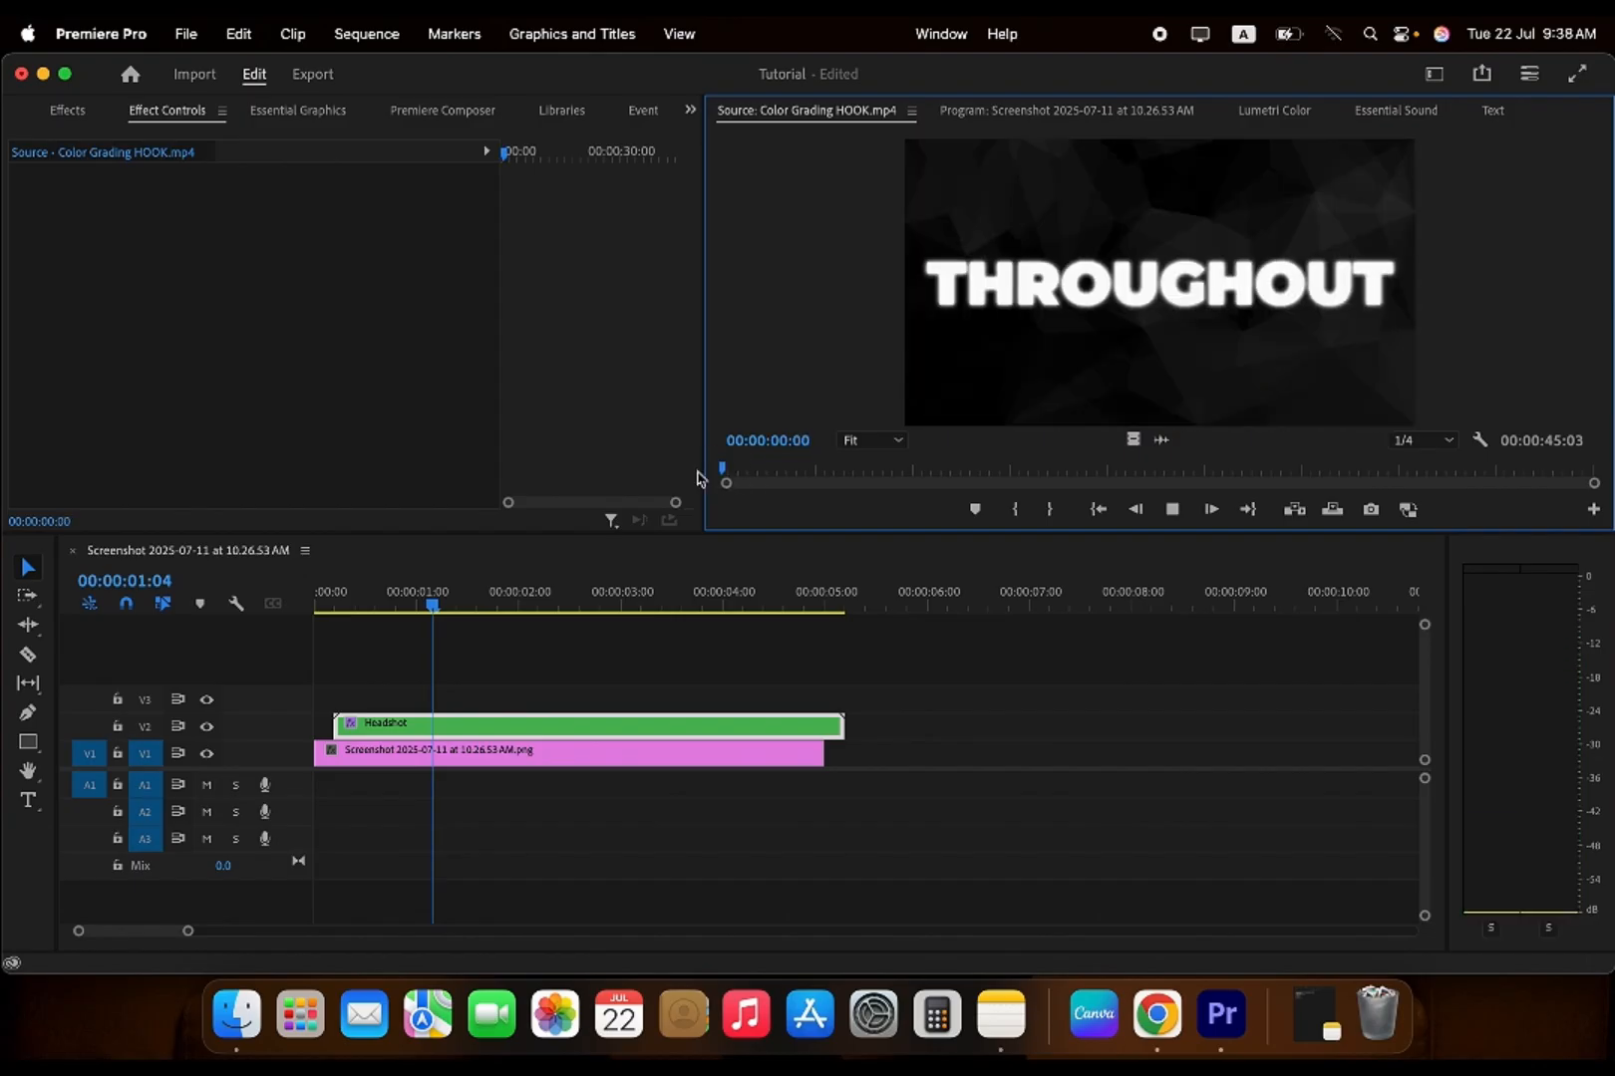
pyautogui.press('space')
pyautogui.press('Left')
pyautogui.press('Left')
pyautogui.press('Right')
pyautogui.press('Left')
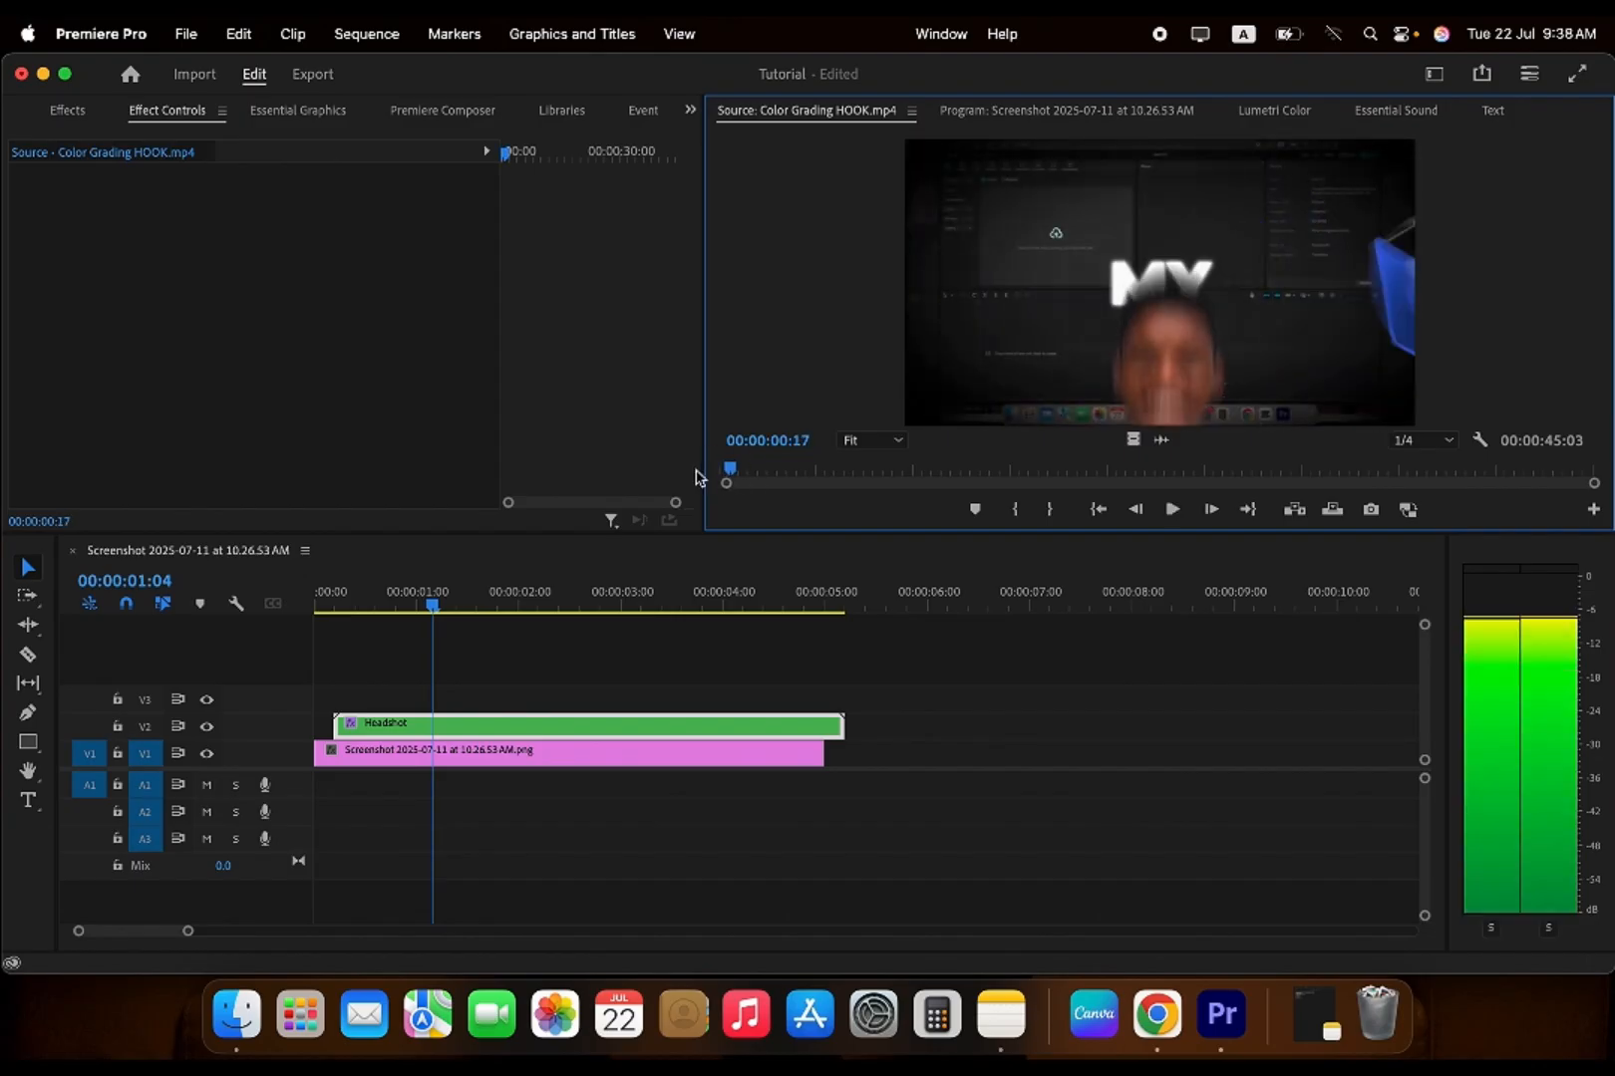
# - Add Ex vid.png from the Assets bin to track V3, starting at about 00:00:00:16 above the headshot
pyautogui.click(1065, 112)
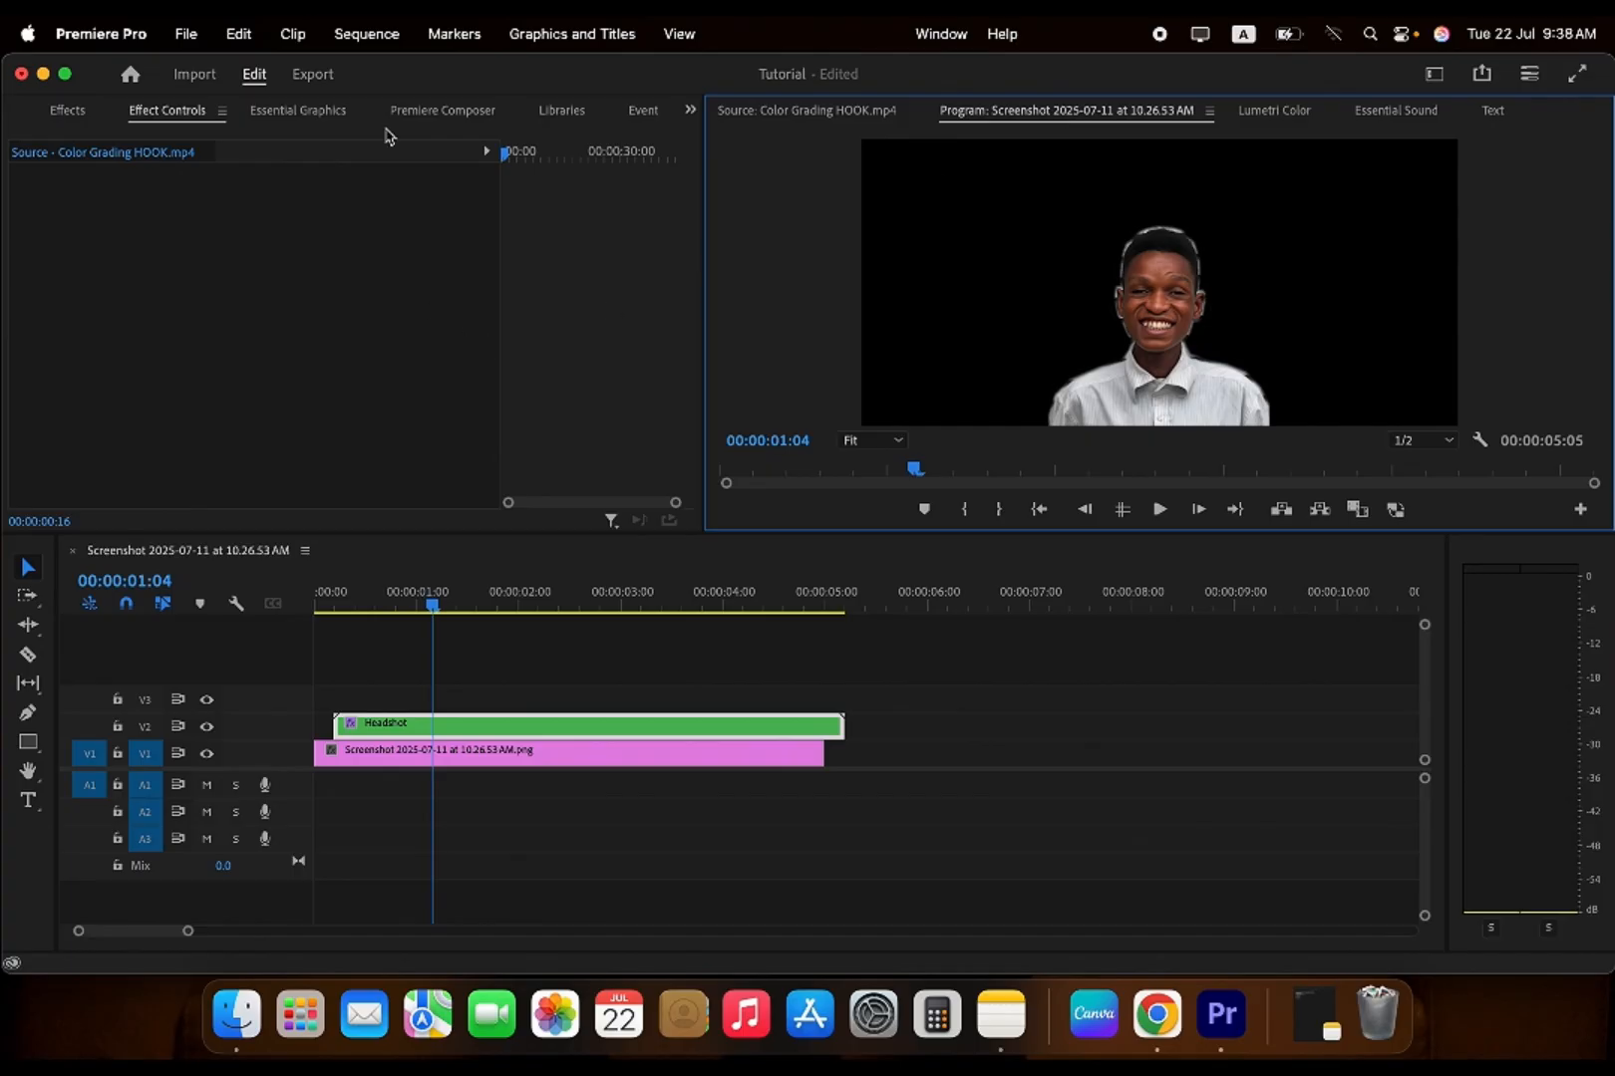
pyautogui.click(70, 111)
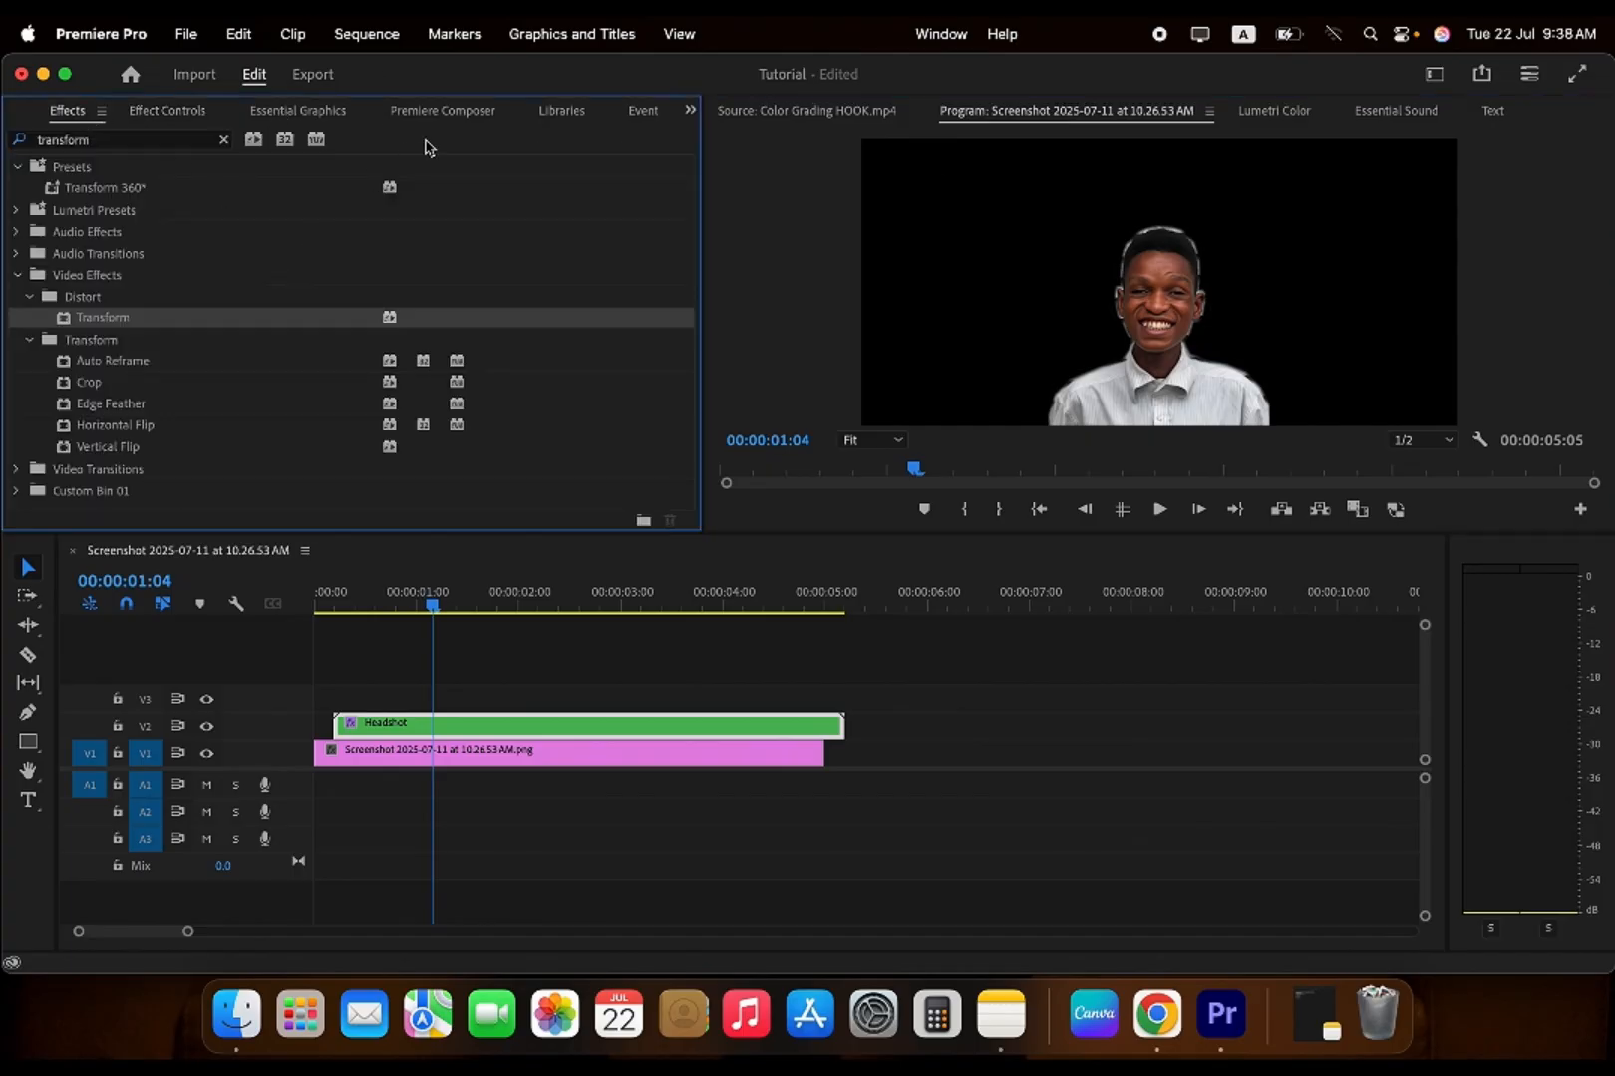
pyautogui.click(168, 111)
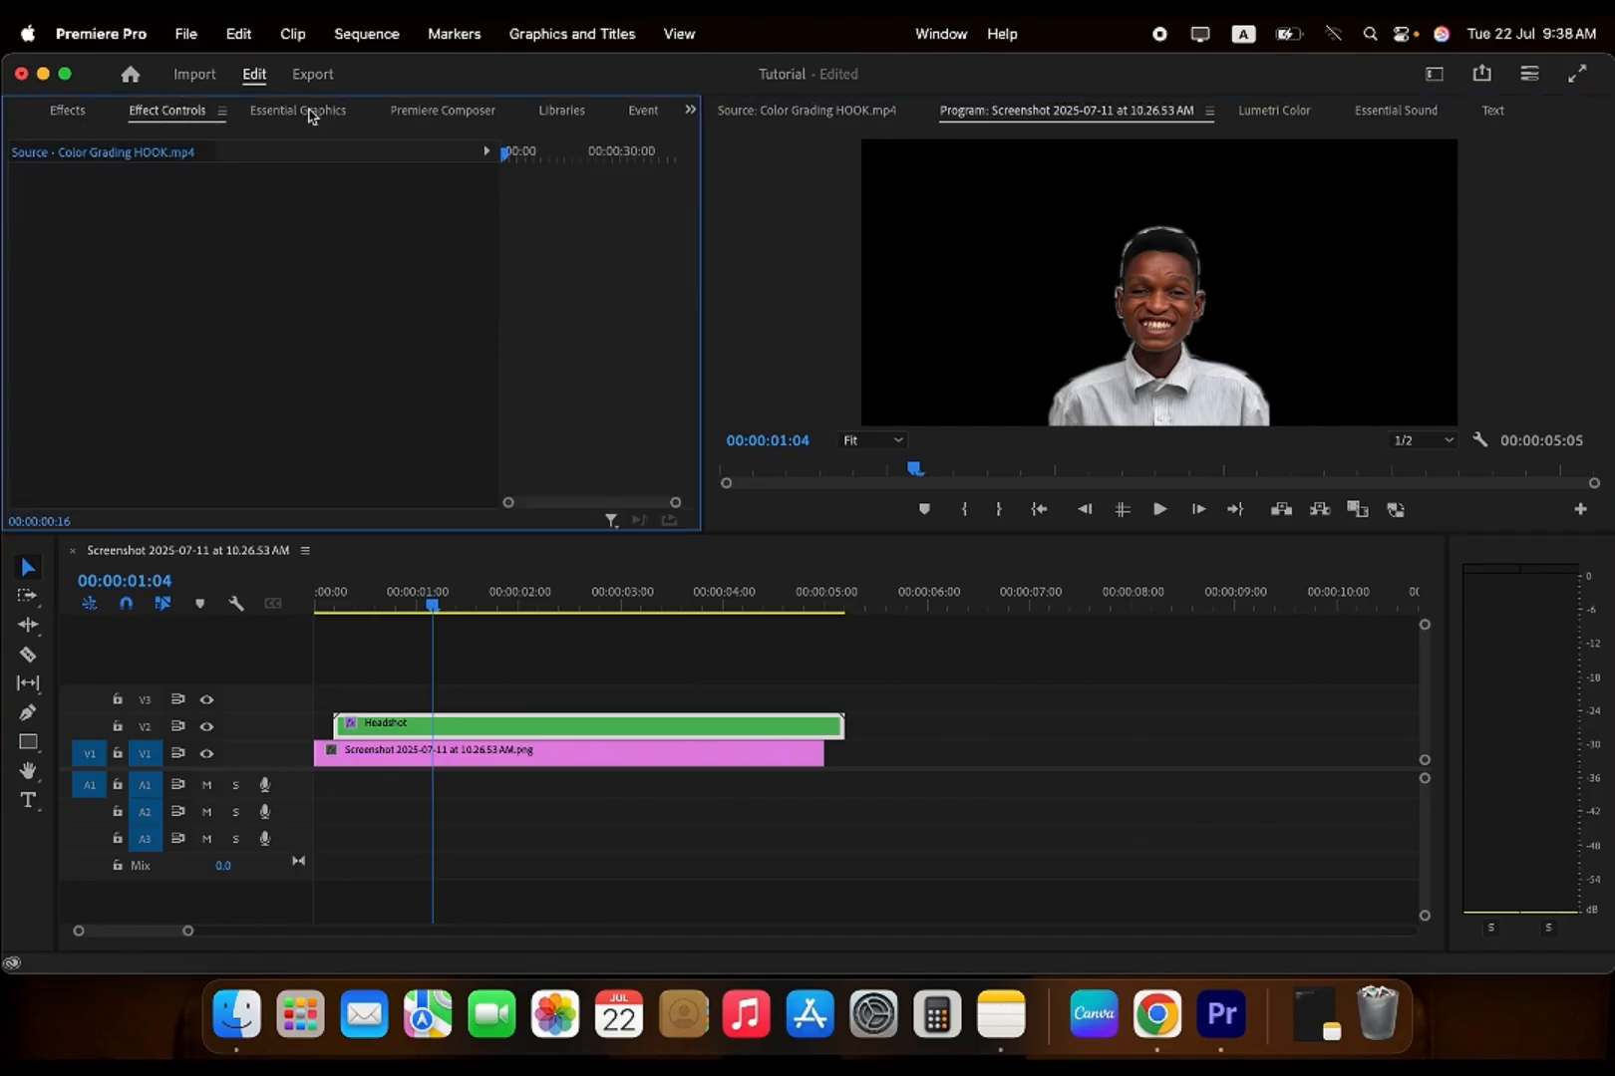
pyautogui.click(689, 110)
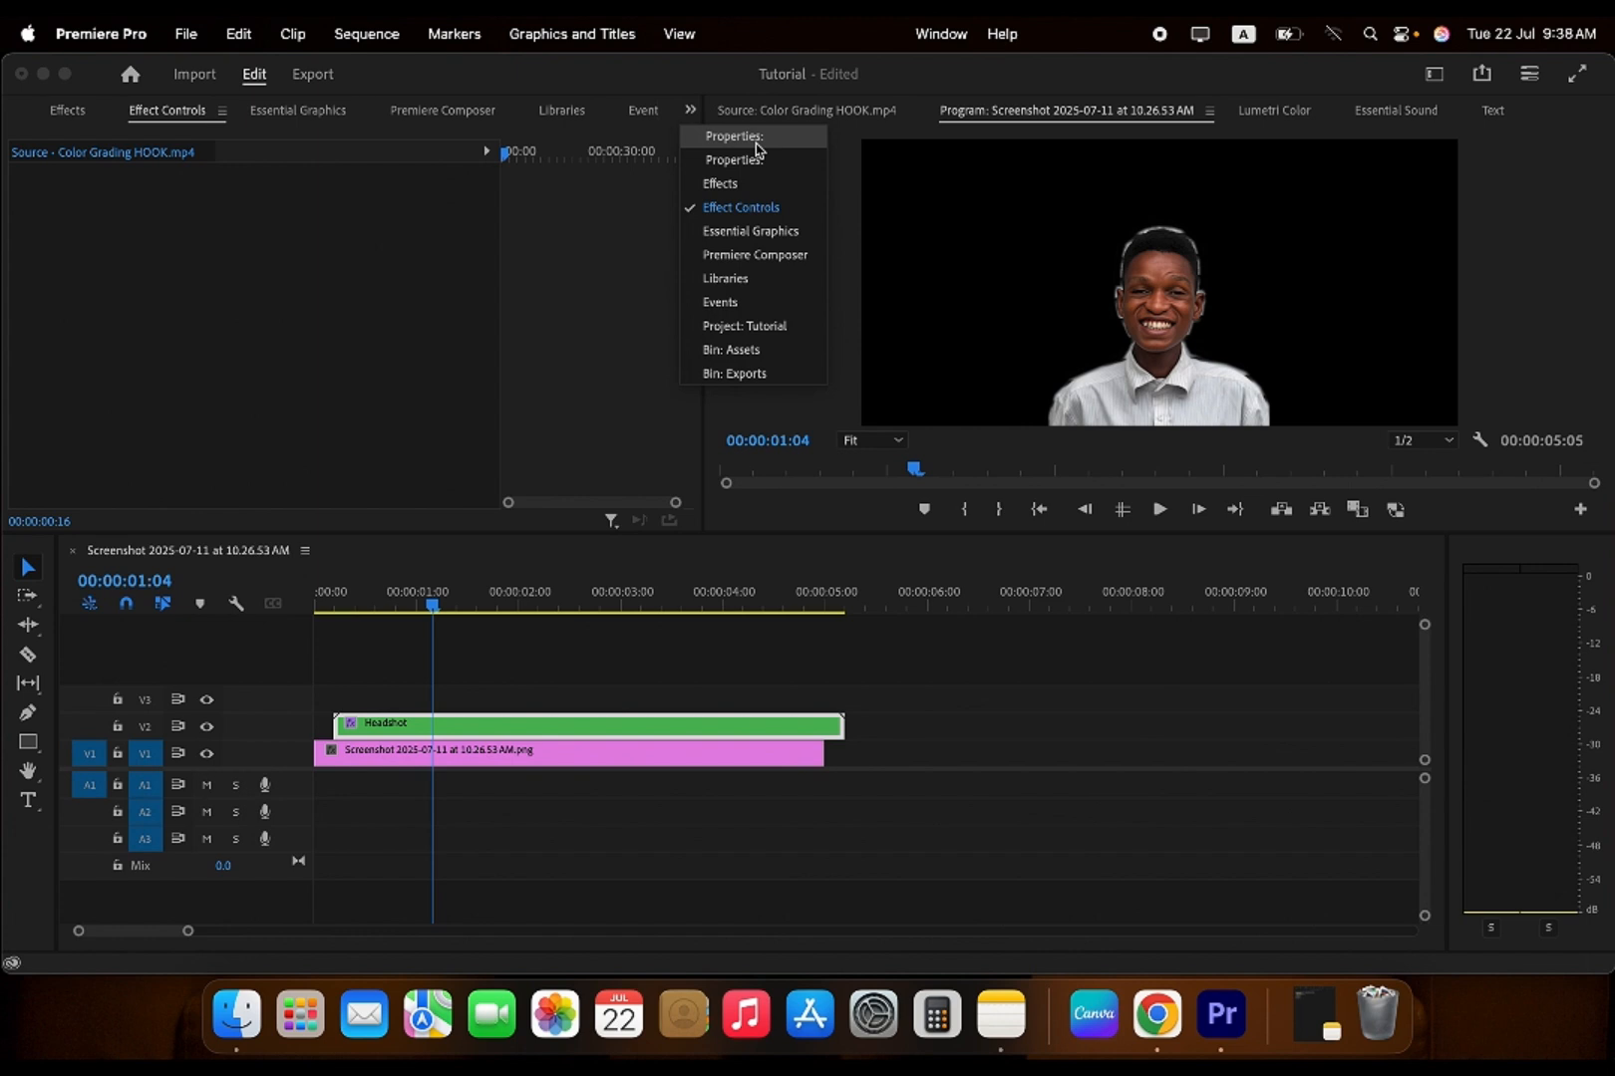
pyautogui.click(745, 326)
pyautogui.click(110, 294)
pyautogui.doubleClick(110, 294)
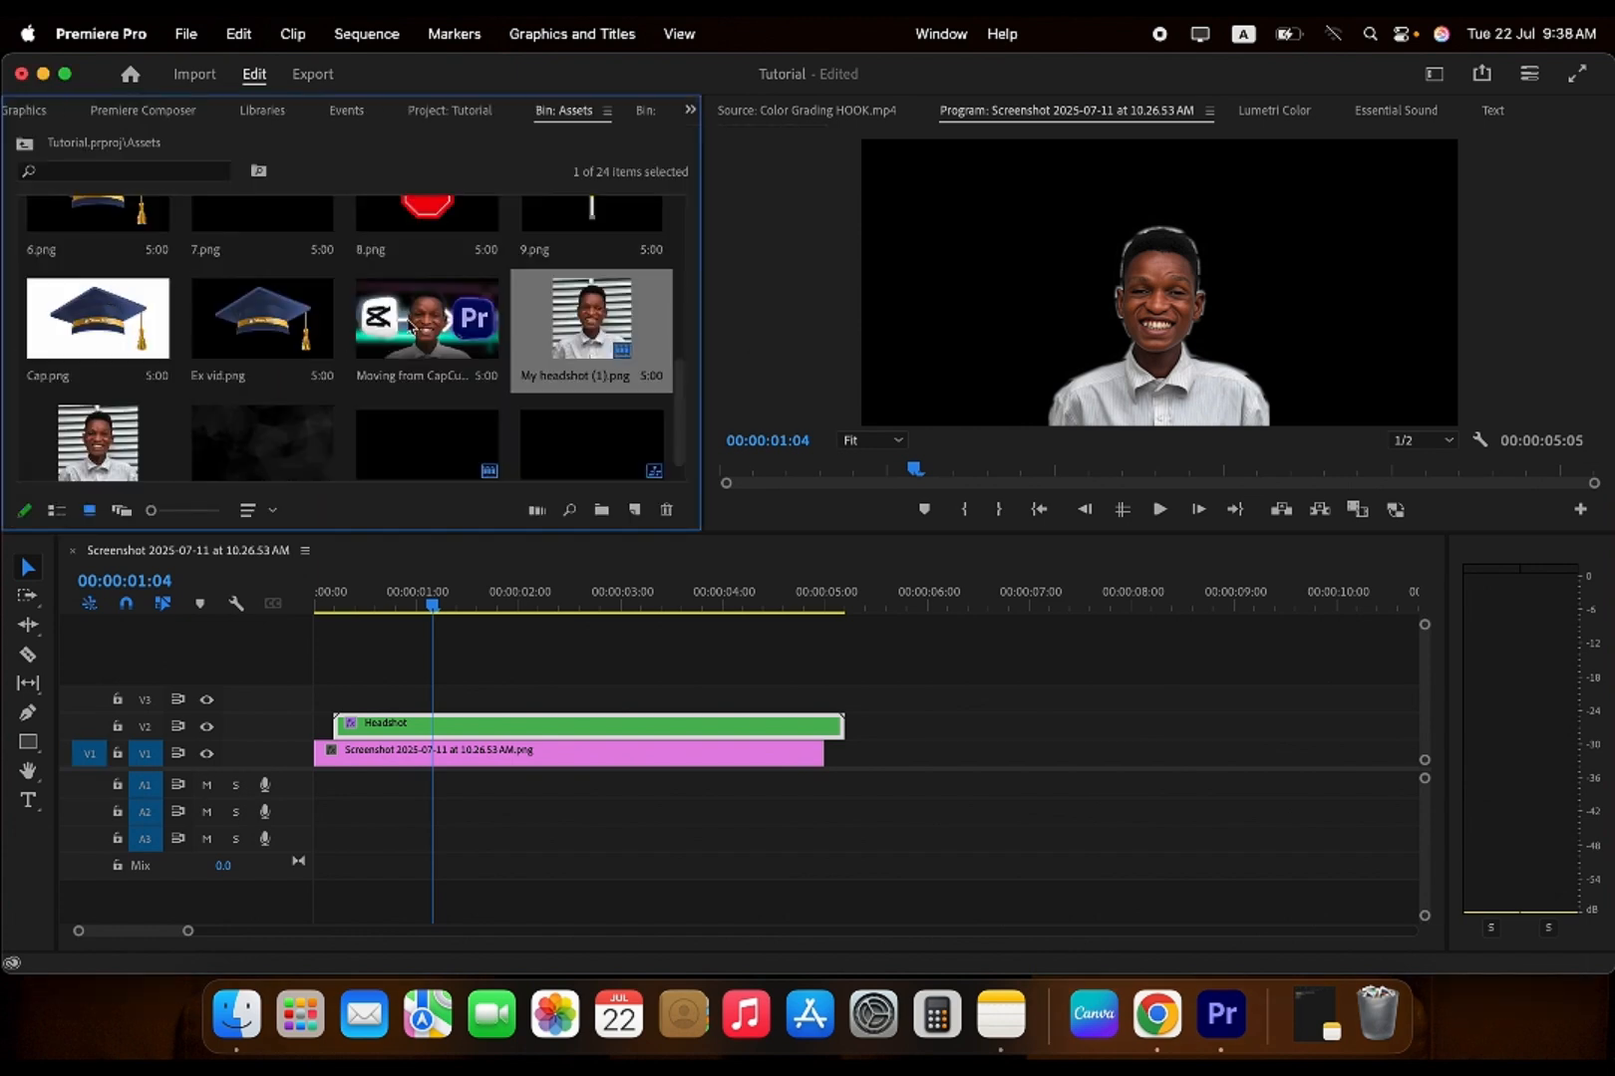
pyautogui.scroll(-1, 410, 324)
pyautogui.moveTo(263, 284); pyautogui.dragTo(439, 710)
pyautogui.click(378, 601)
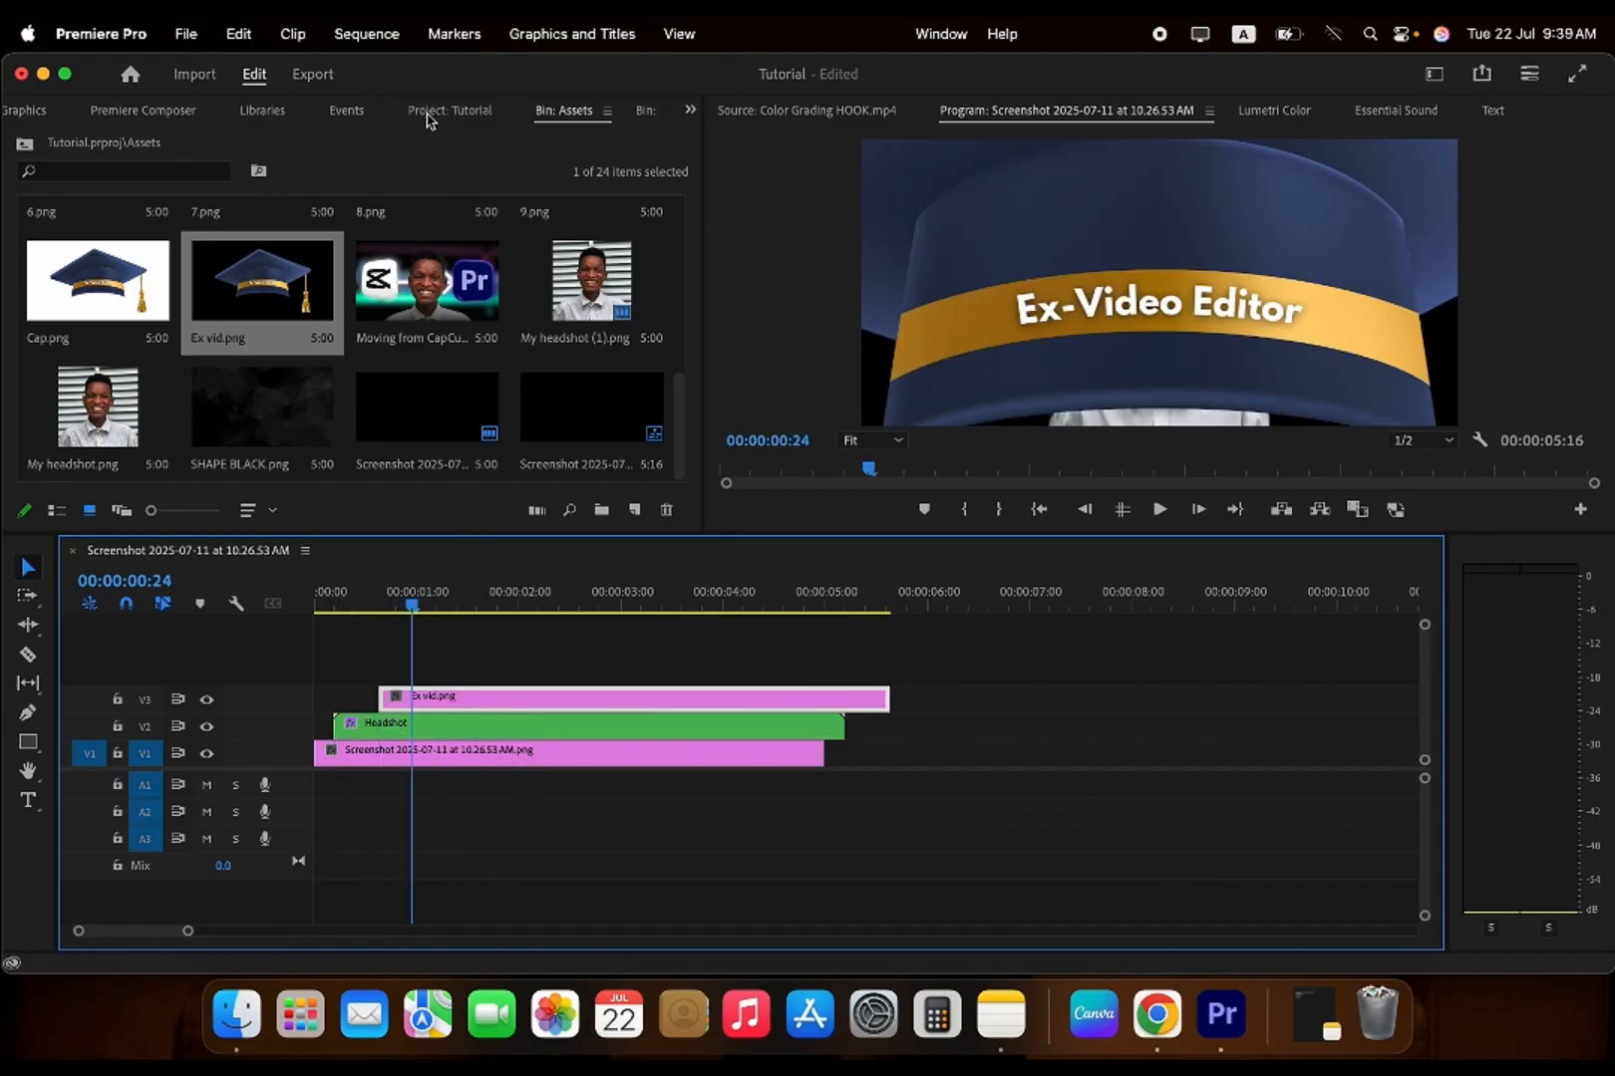
# - Fit the cap onto the head by setting its Motion Scale to 14 and Position to 384, 136
pyautogui.click(690, 109)
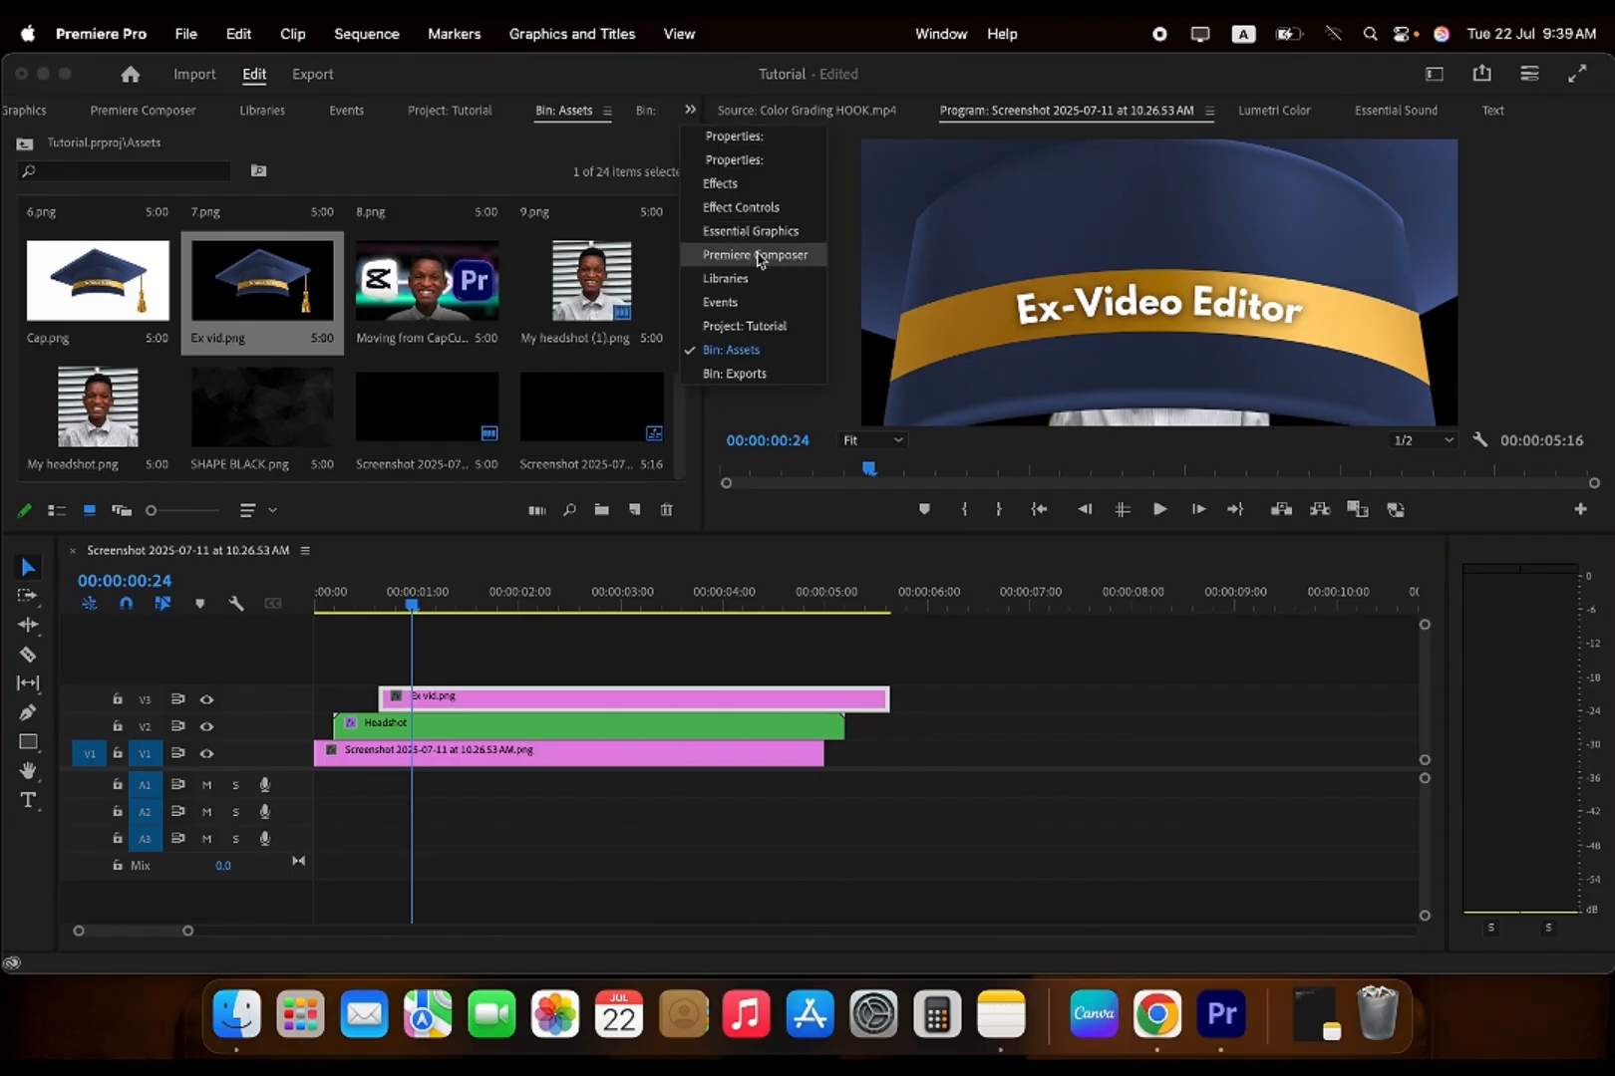
pyautogui.click(743, 207)
pyautogui.click(19, 199)
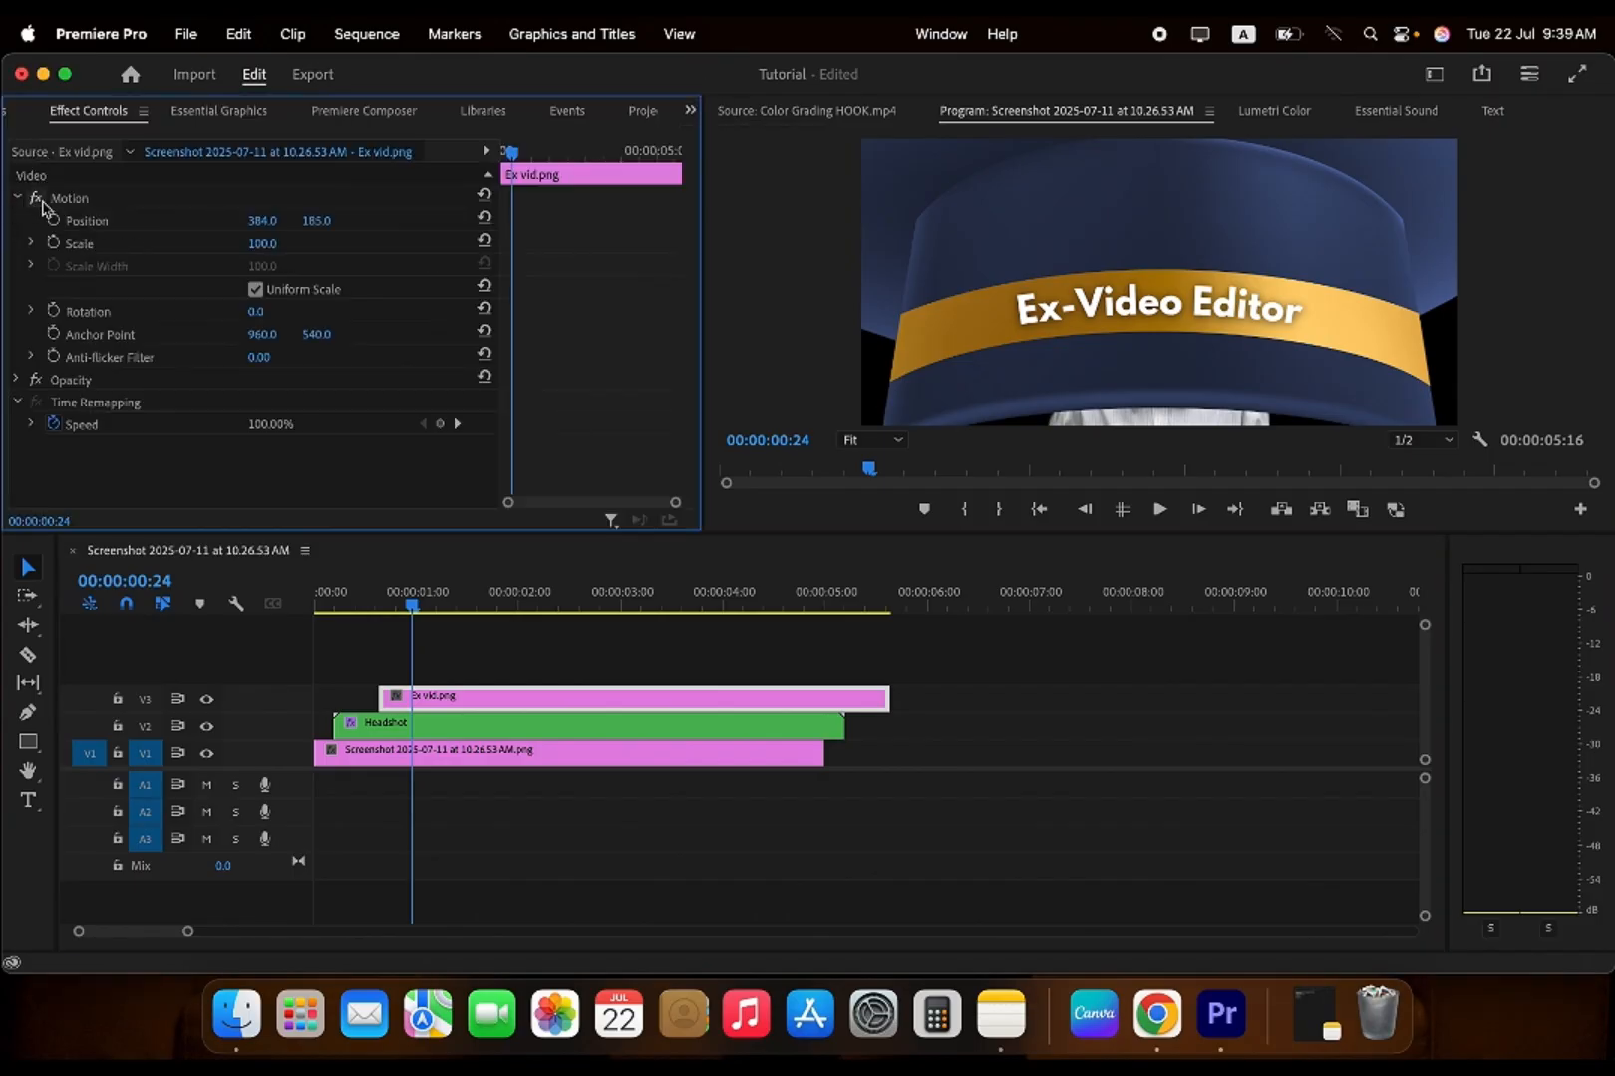
pyautogui.moveTo(262, 243)
pyautogui.mouseDown()
pyautogui.moveTo(235, 245)
pyautogui.moveTo(299, 222)
pyautogui.moveTo(257, 244)
pyautogui.moveTo(278, 245)
pyautogui.mouseUp()
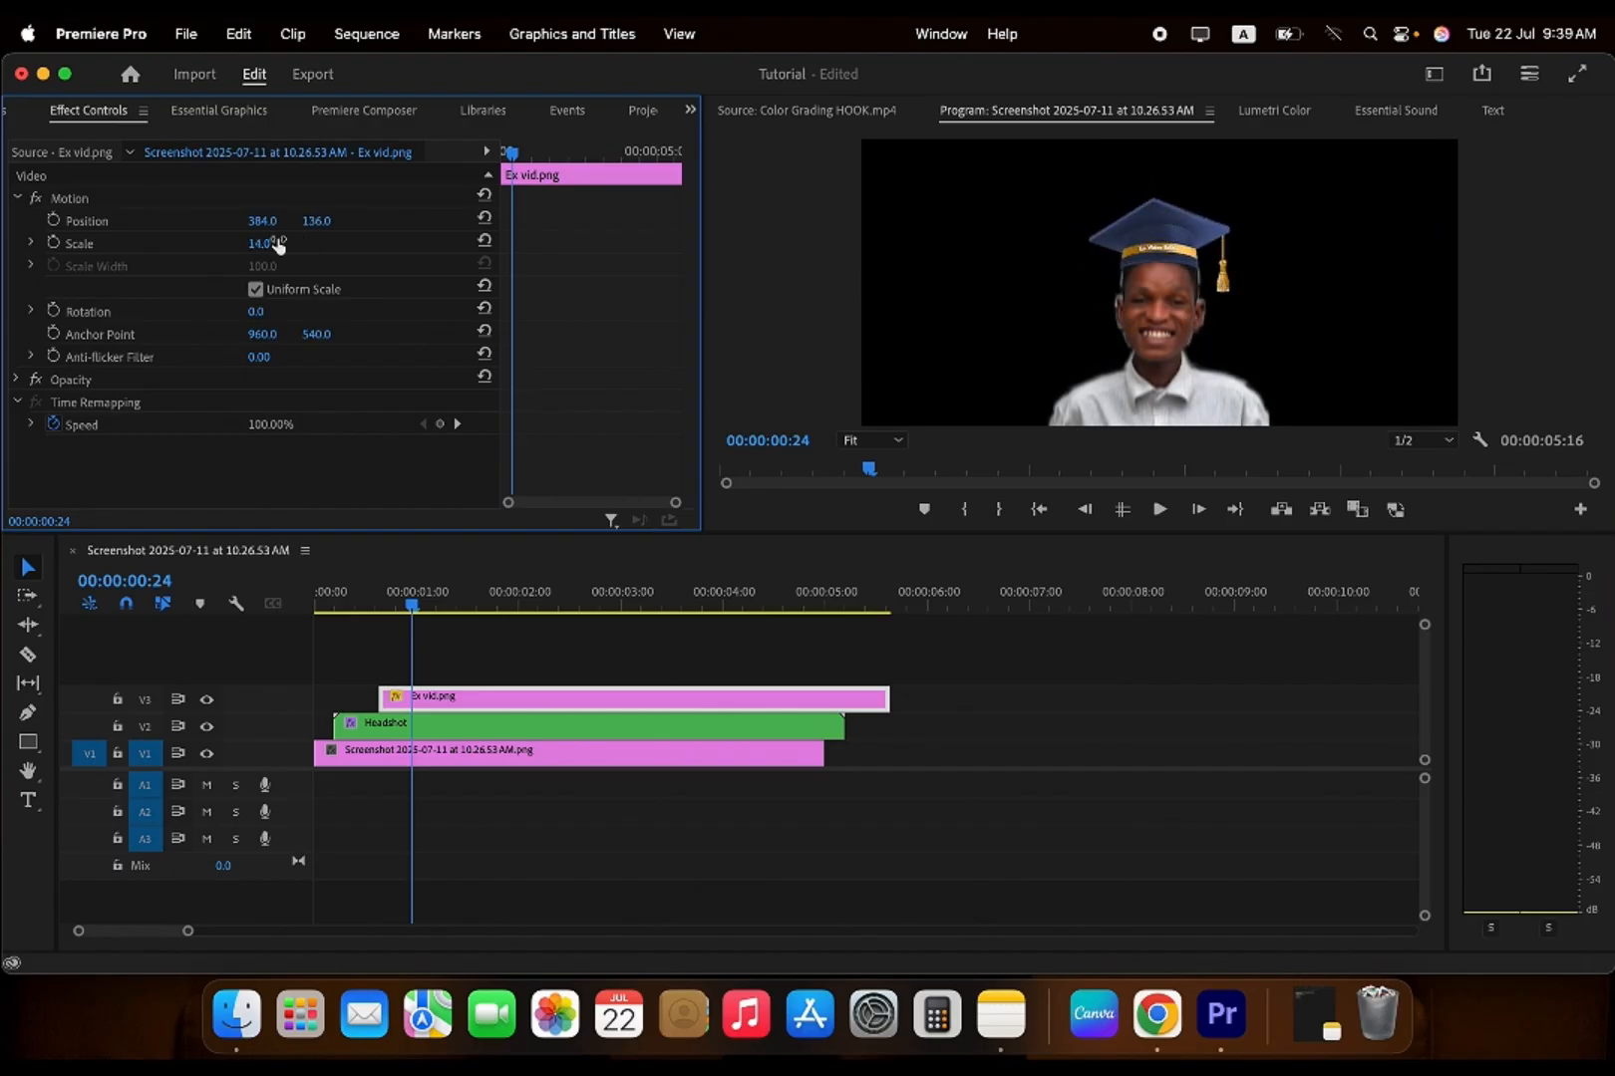
# - Step forward to 00:00:01:10 to examine how the cap sits once the headshot has finished rising
pyautogui.press('Right')
pyautogui.press('Right')
pyautogui.press('Right')
pyautogui.press('Right')
pyautogui.press('Right')
pyautogui.press('Right')
pyautogui.press('Right')
pyautogui.press('Right')
pyautogui.press('Right')
pyautogui.press('Right')
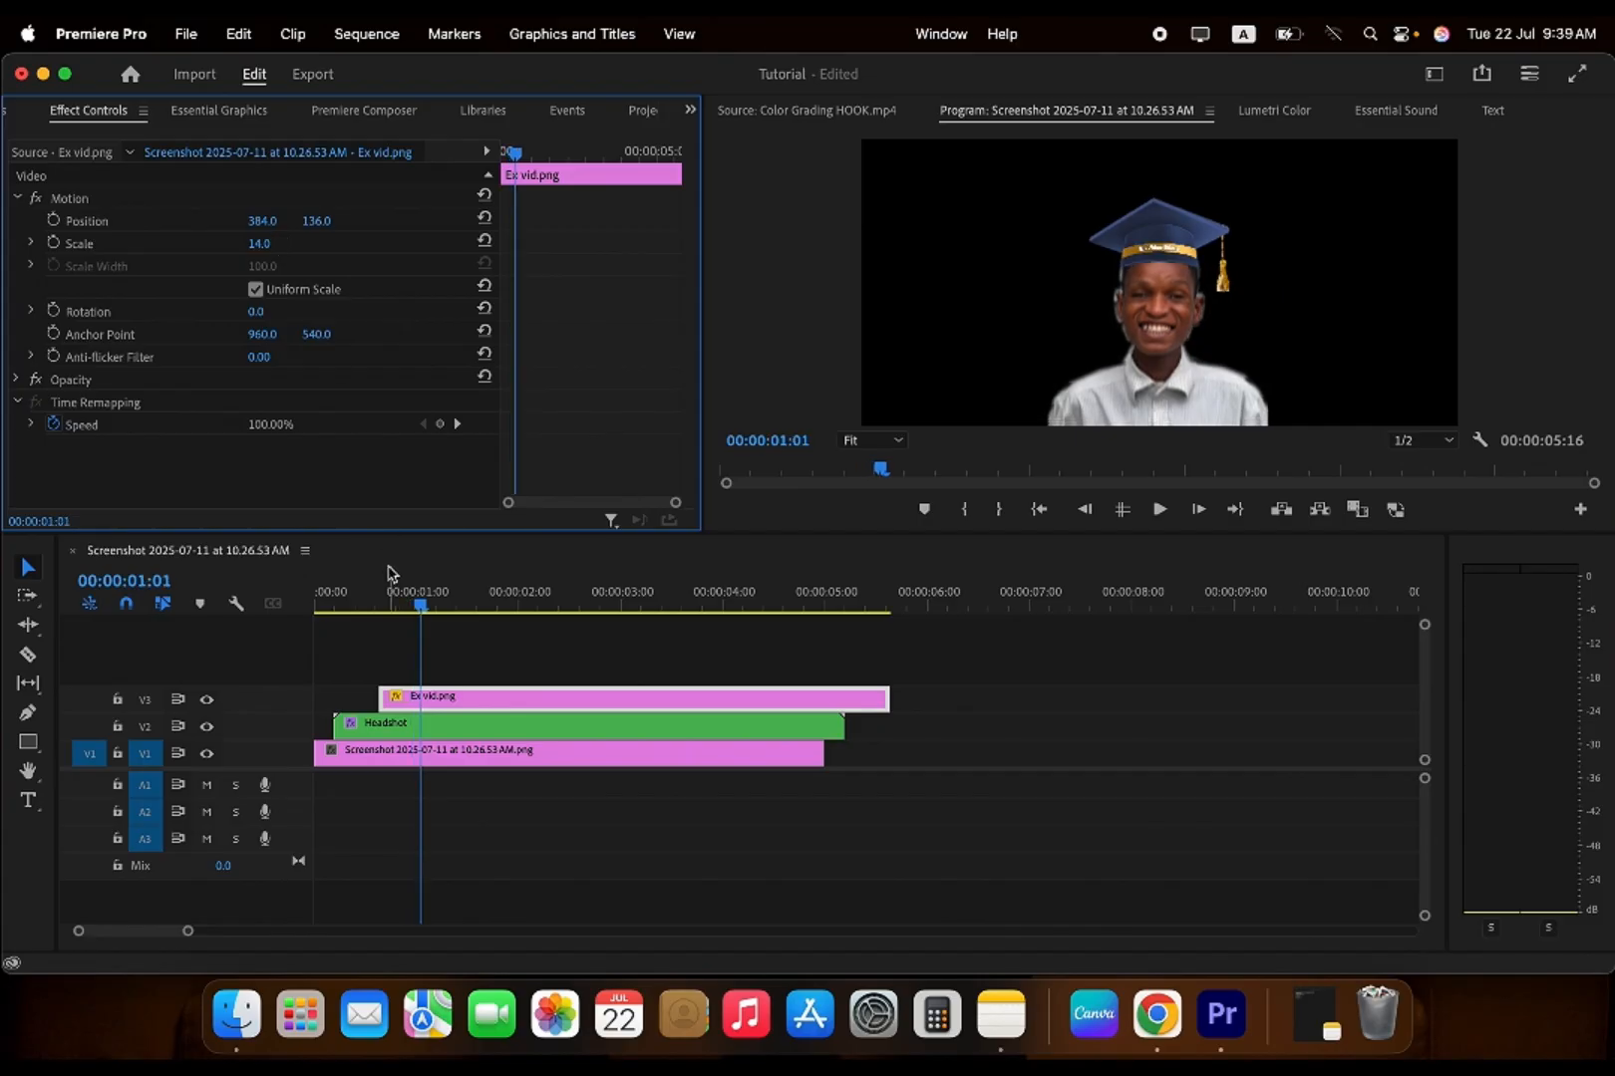
pyautogui.press('Right')
pyautogui.press('Right')
pyautogui.press('Right')
pyautogui.press('Right')
pyautogui.press('Right')
pyautogui.press('Right')
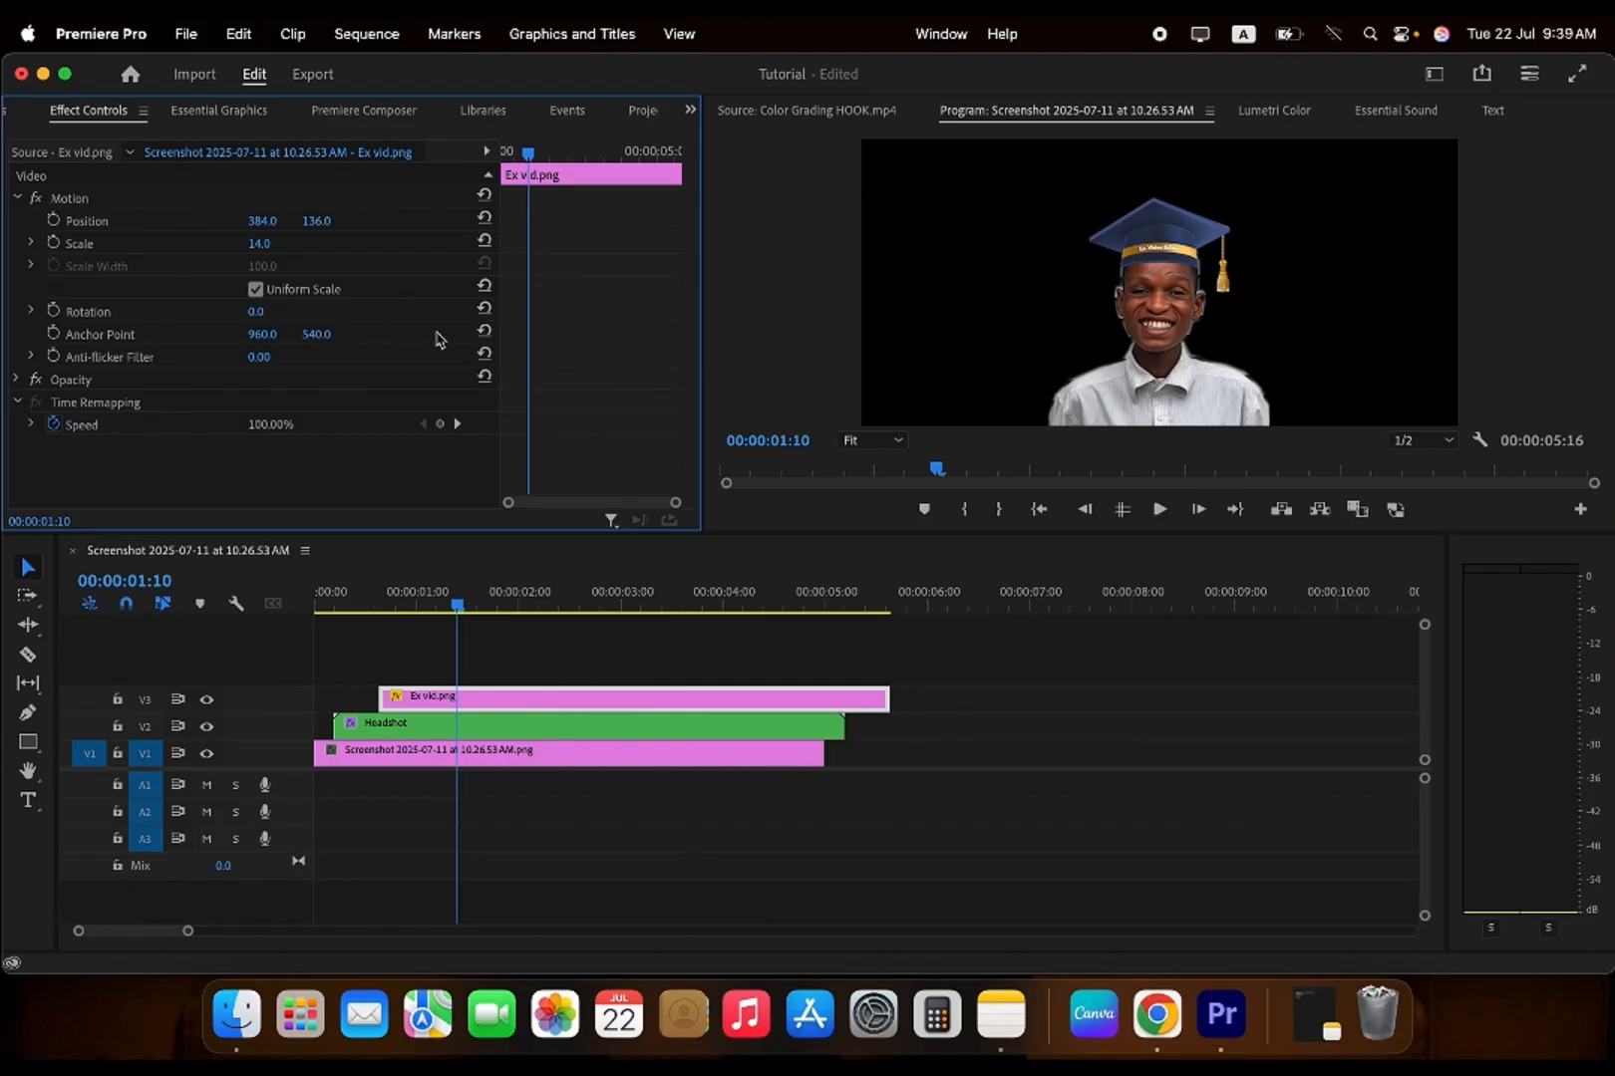
# - Try the cap at horizontal Position 385 with Motion Scale values of 15 and 14.5
pyautogui.moveTo(262, 220); pyautogui.dragTo(273, 224)
pyautogui.click(258, 243)
pyautogui.write('15')
pyautogui.press('Return')
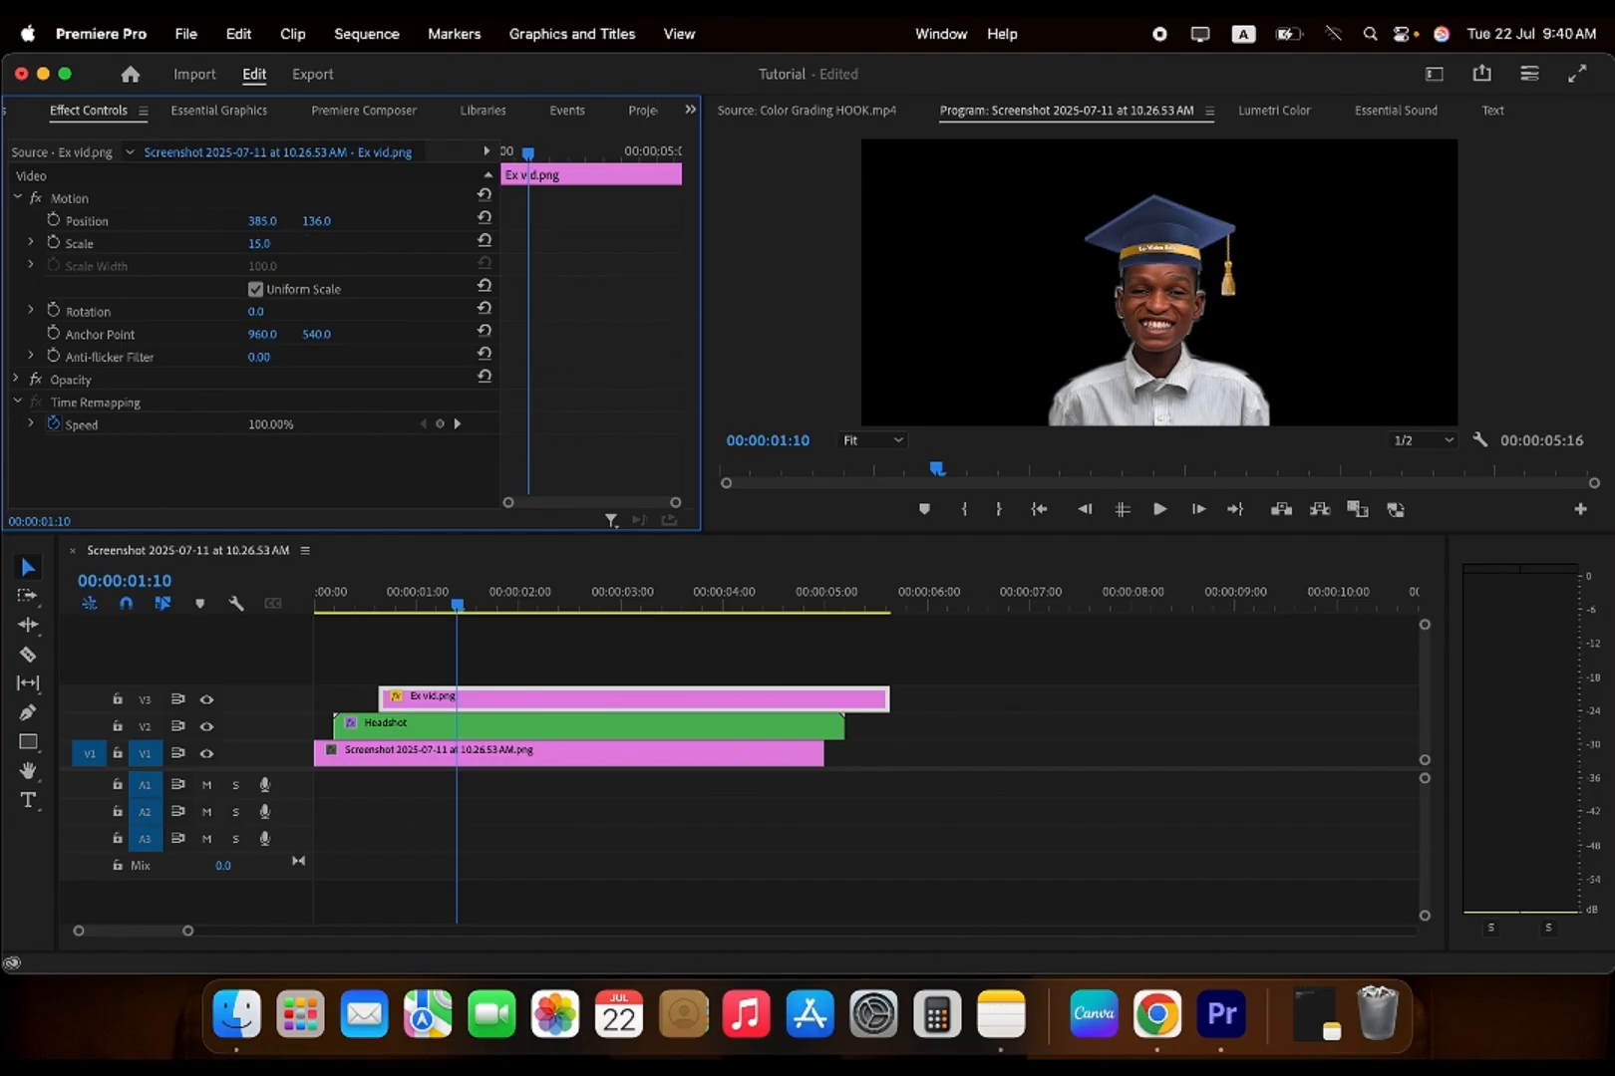
pyautogui.click(277, 239)
pyautogui.write('14.')
pyautogui.press('Return')
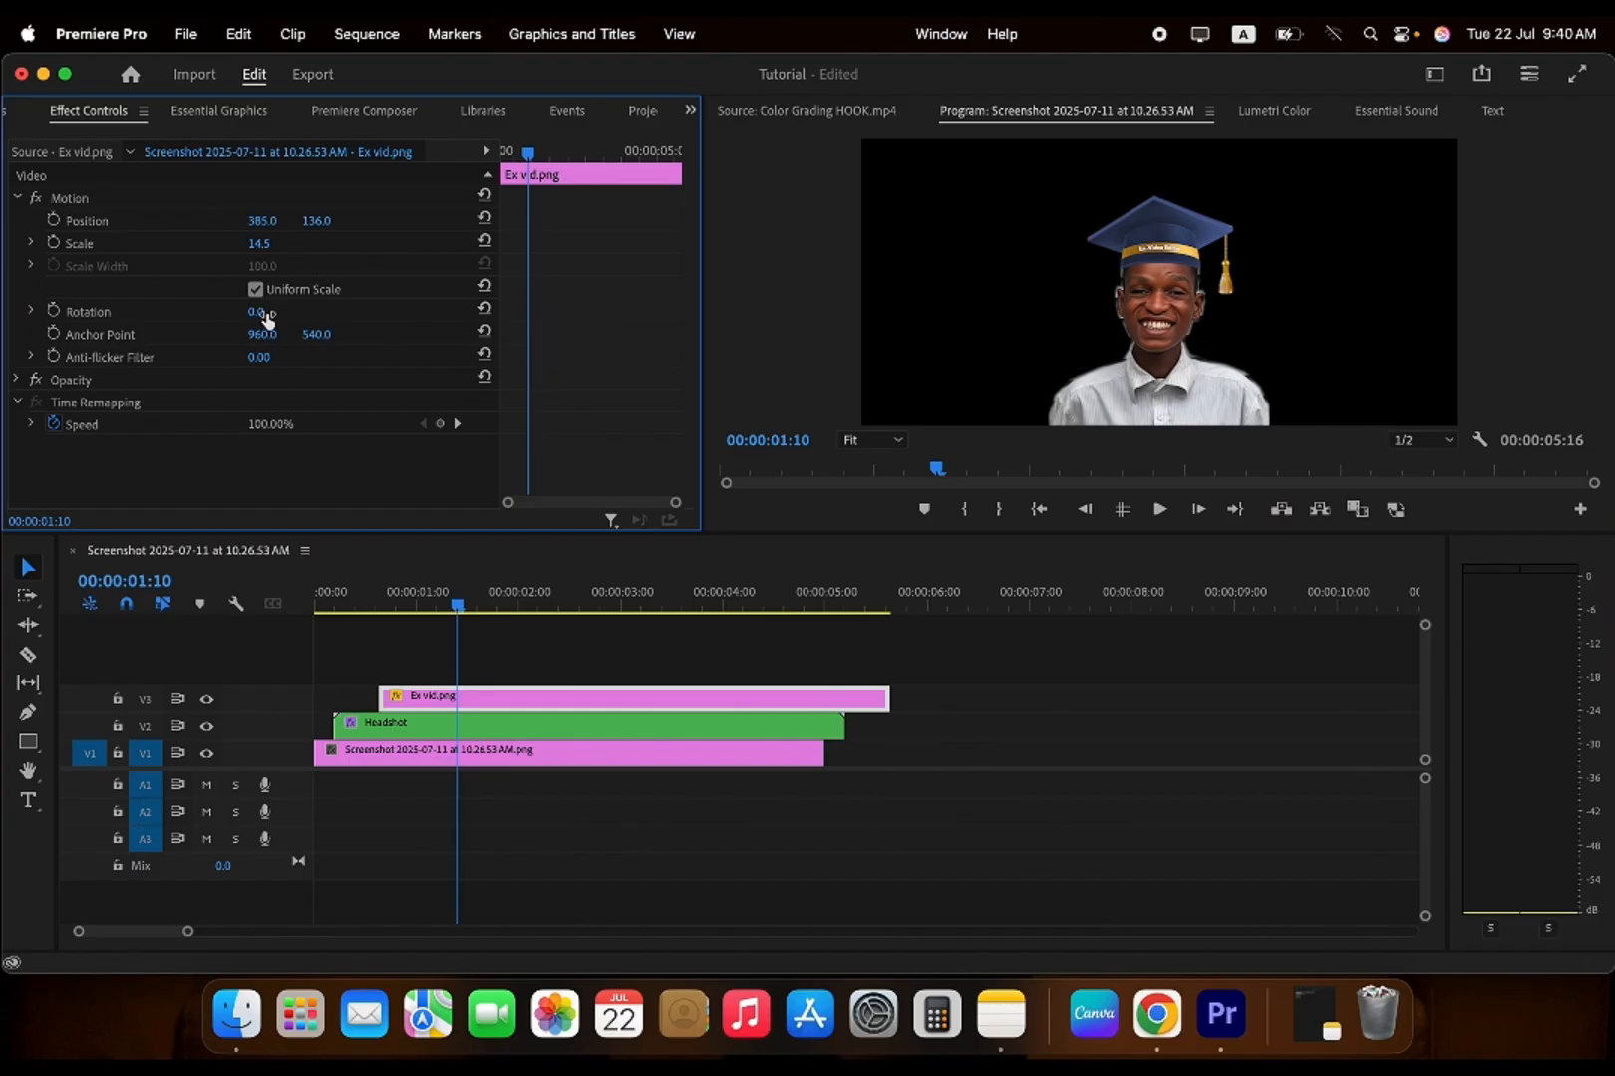
# - Set the cap's Motion Rotation to 2°, Scale to 14 and horizontal Position to 386
pyautogui.moveTo(256, 311); pyautogui.dragTo(262, 311)
pyautogui.click(275, 242)
pyautogui.write('14')
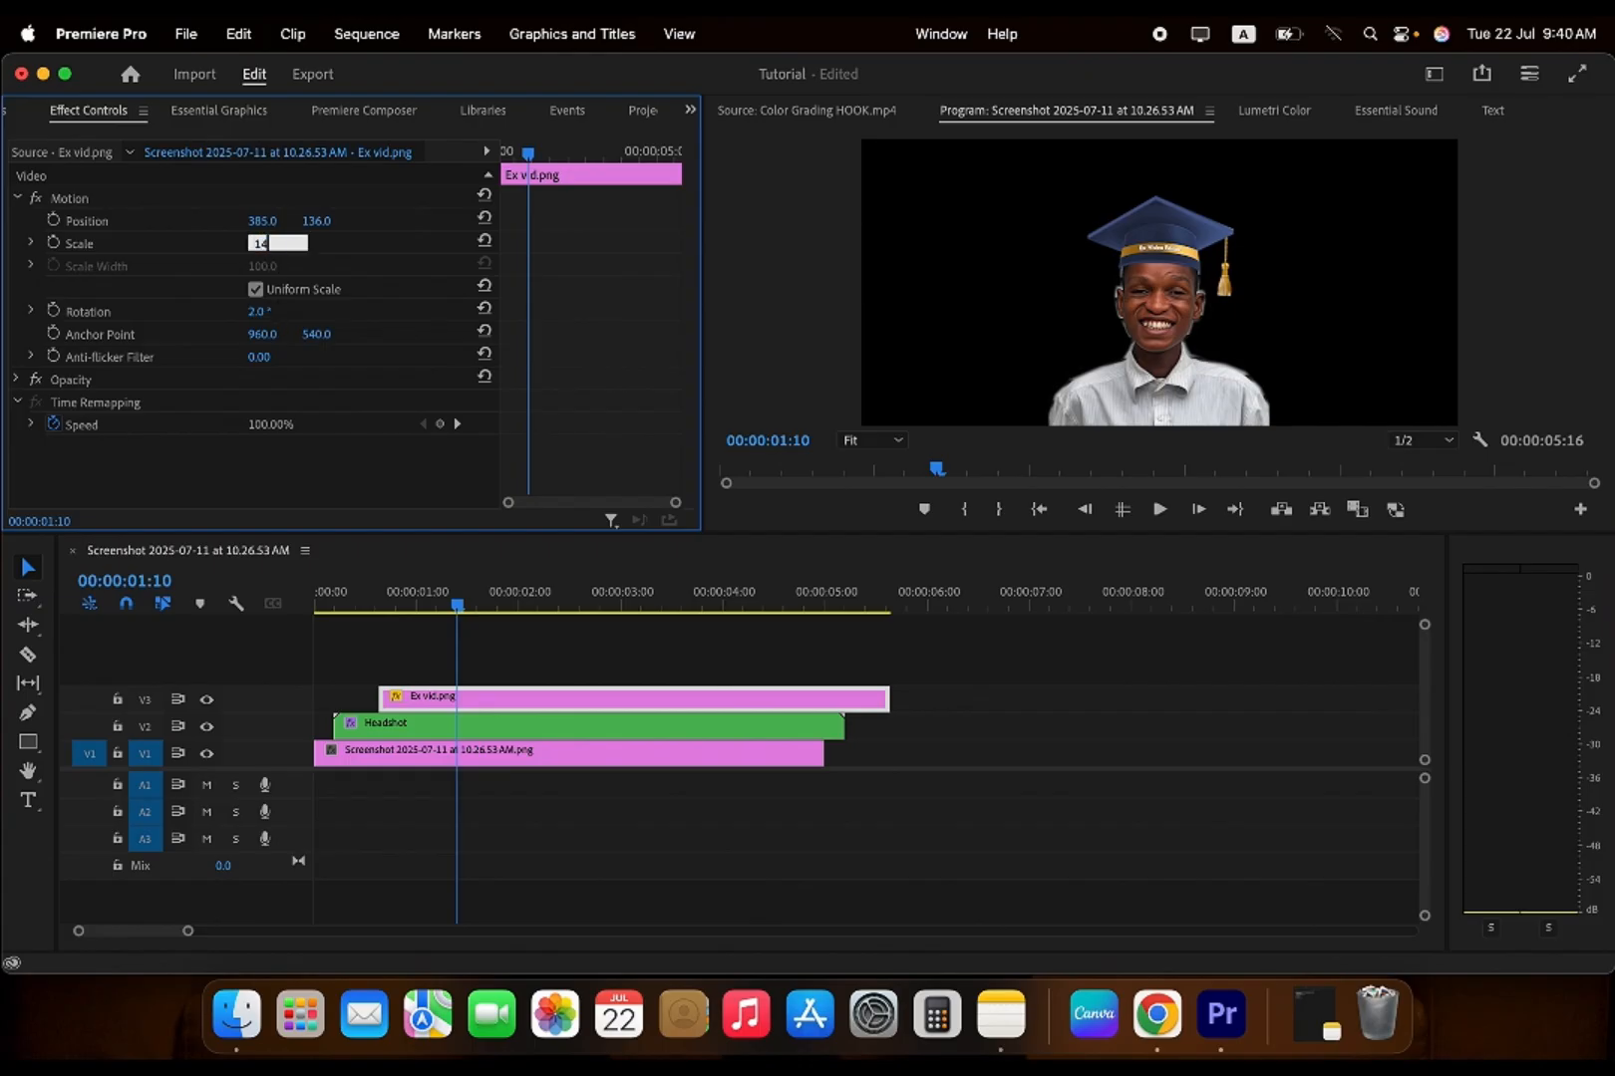
pyautogui.press('Return')
pyautogui.click(271, 218)
pyautogui.click(246, 218)
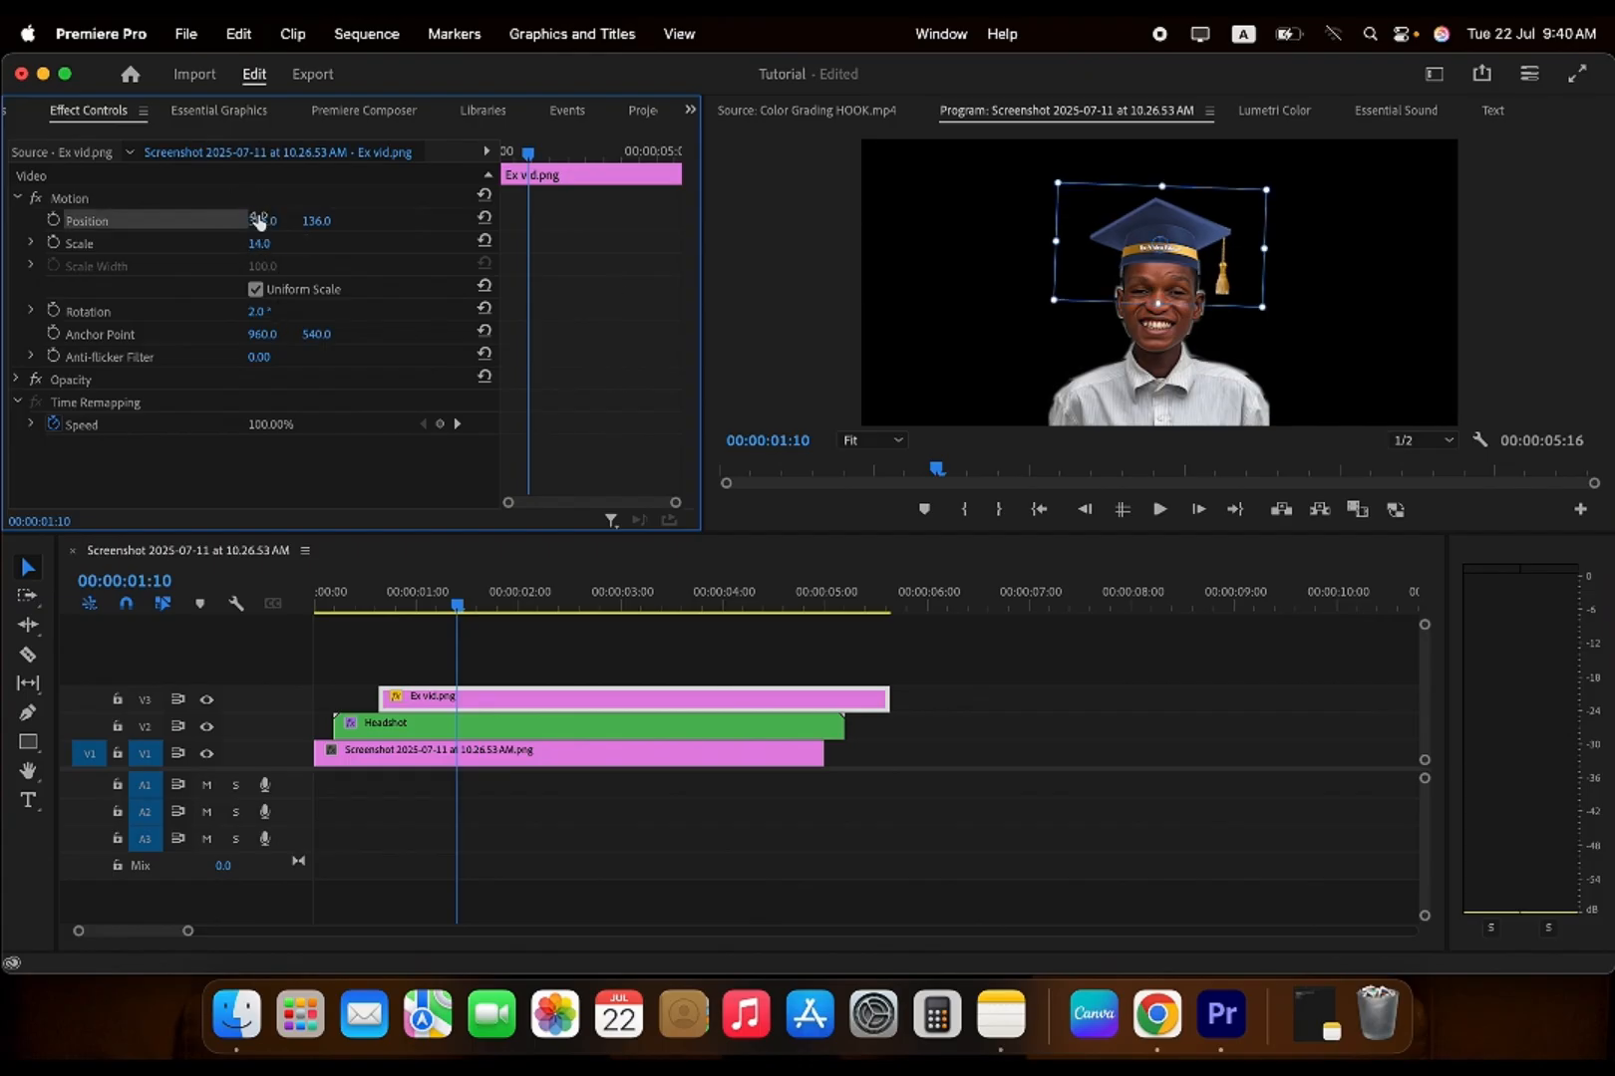
pyautogui.press('Right')
# - Step up to the first frame of the cap clip and play the headshot rising beneath it
pyautogui.click(374, 610)
pyautogui.moveTo(356, 610); pyautogui.dragTo(350, 608)
pyautogui.press('Right')
pyautogui.press('Right')
pyautogui.press('Right')
pyautogui.press('Right')
pyautogui.press('Right')
pyautogui.press('Right')
pyautogui.press('Right')
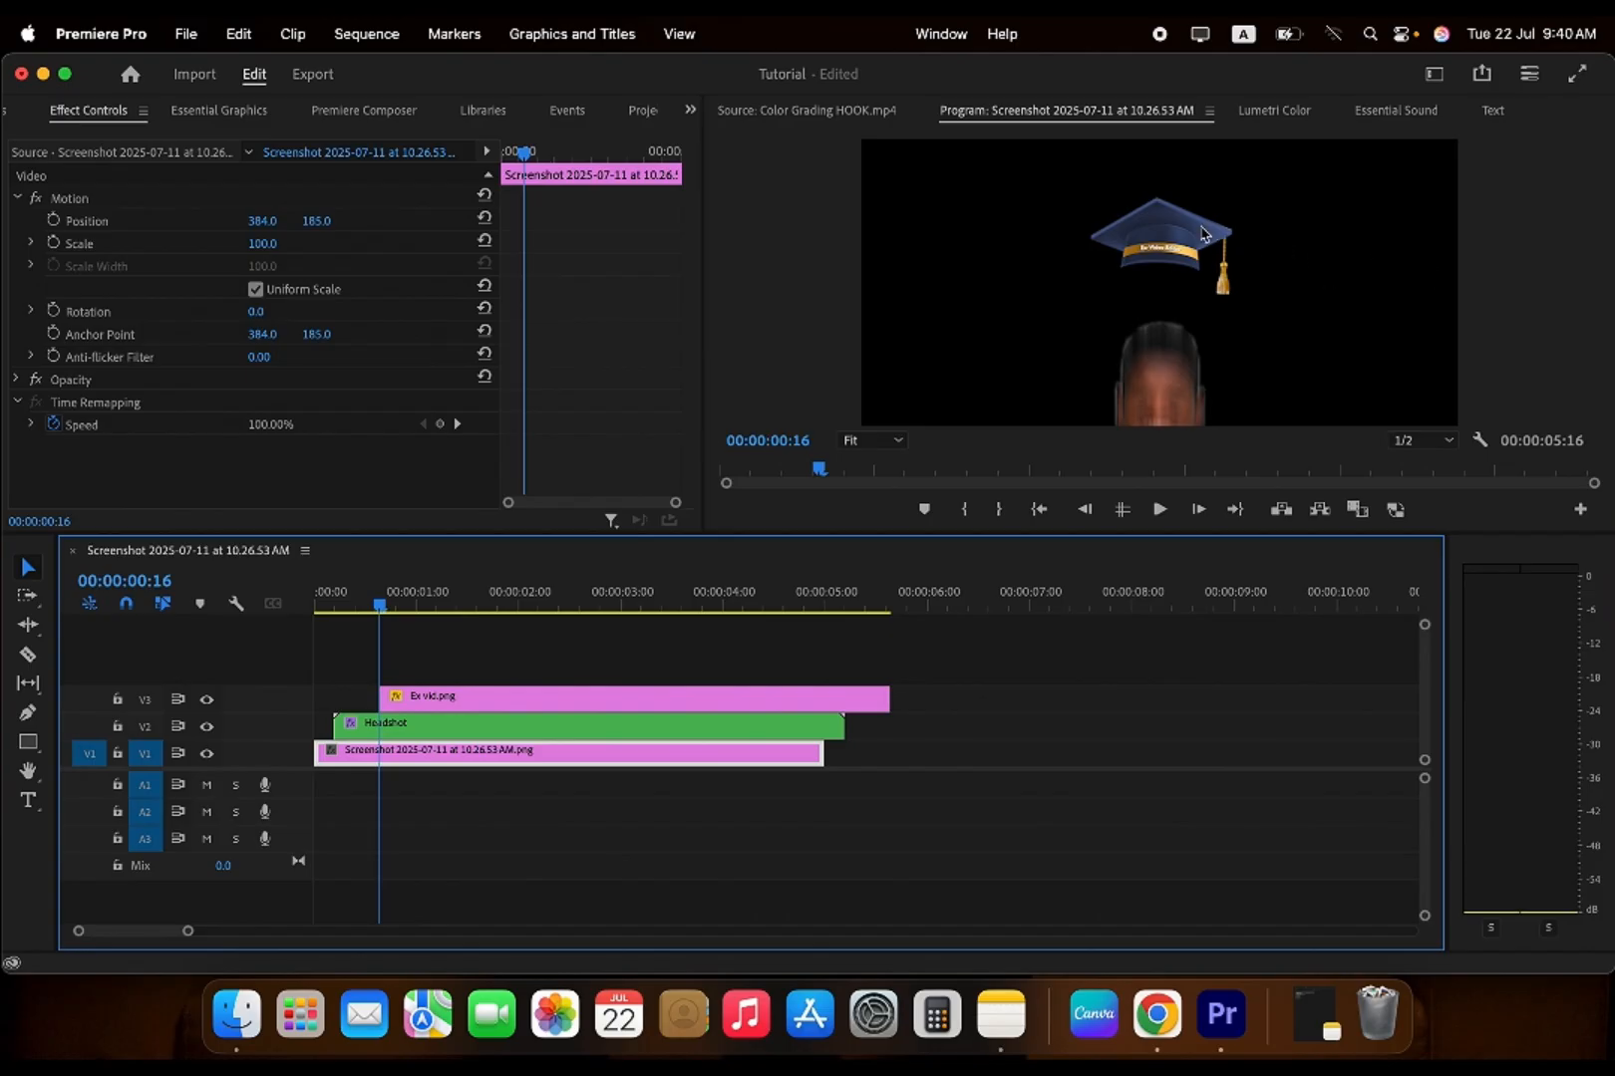
pyautogui.press('space')
pyautogui.press('space')
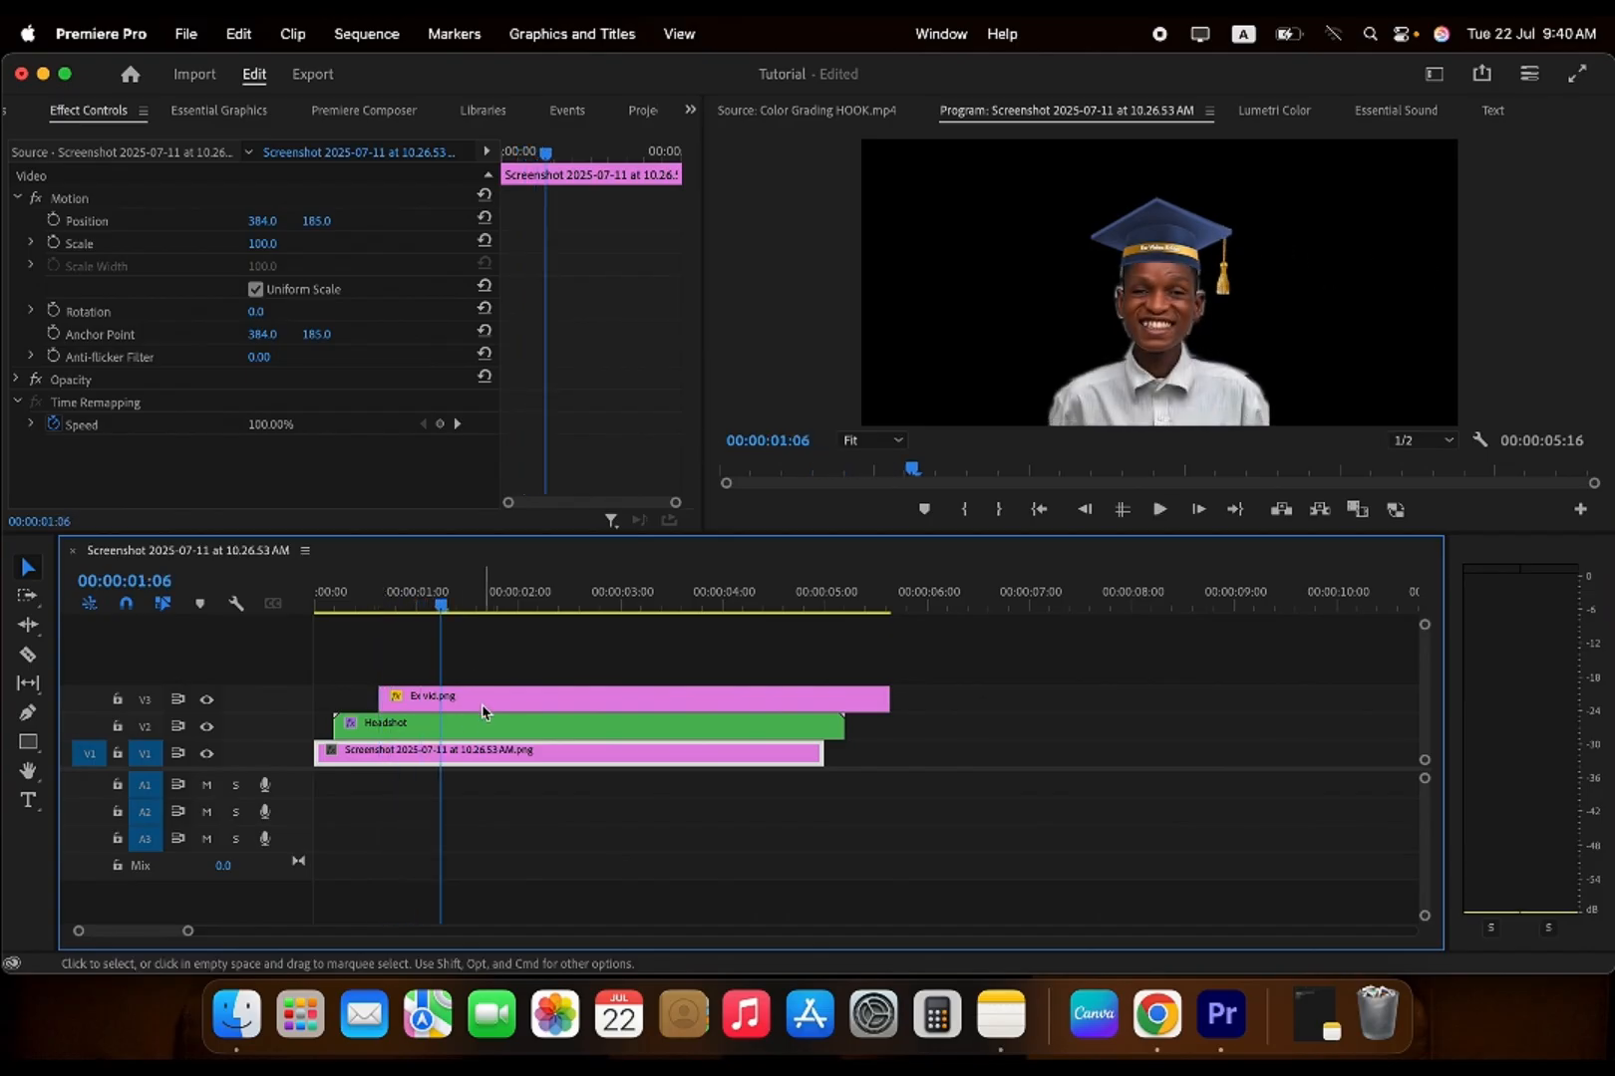
# - Move the playhead to the headshot's second Transform Position keyframe at 00:00:01:05
pyautogui.click(462, 726)
pyautogui.scroll(-5, 641, 436)
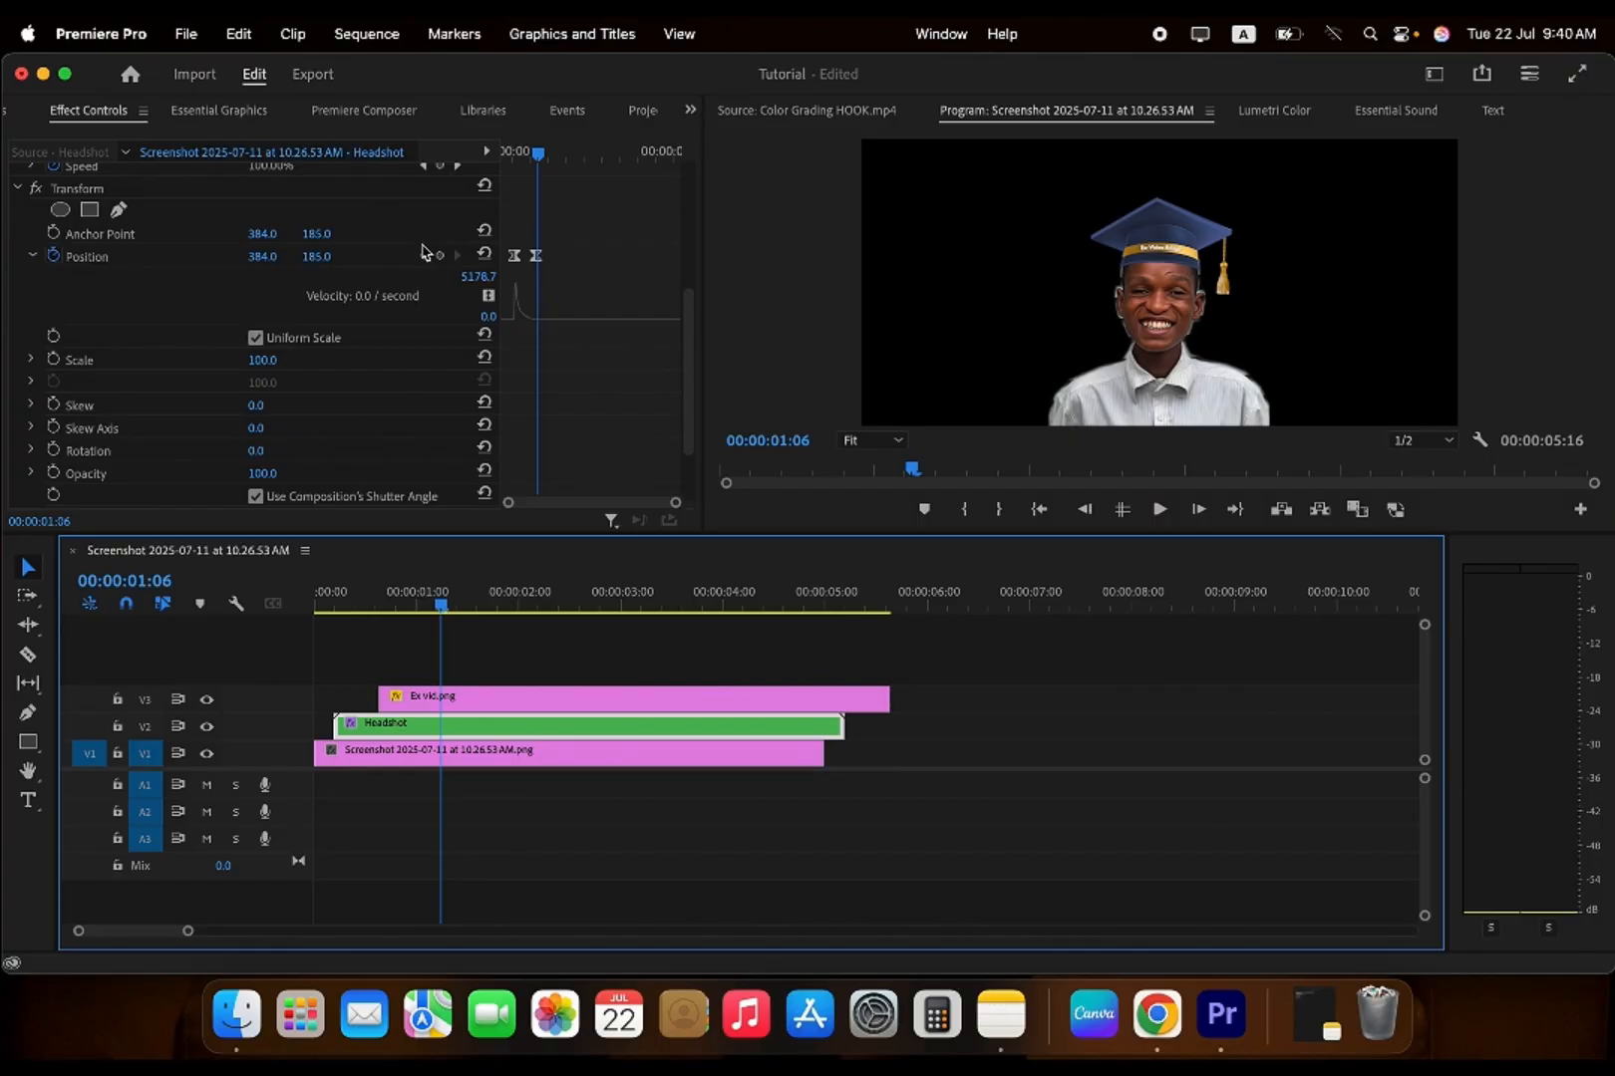
pyautogui.click(423, 255)
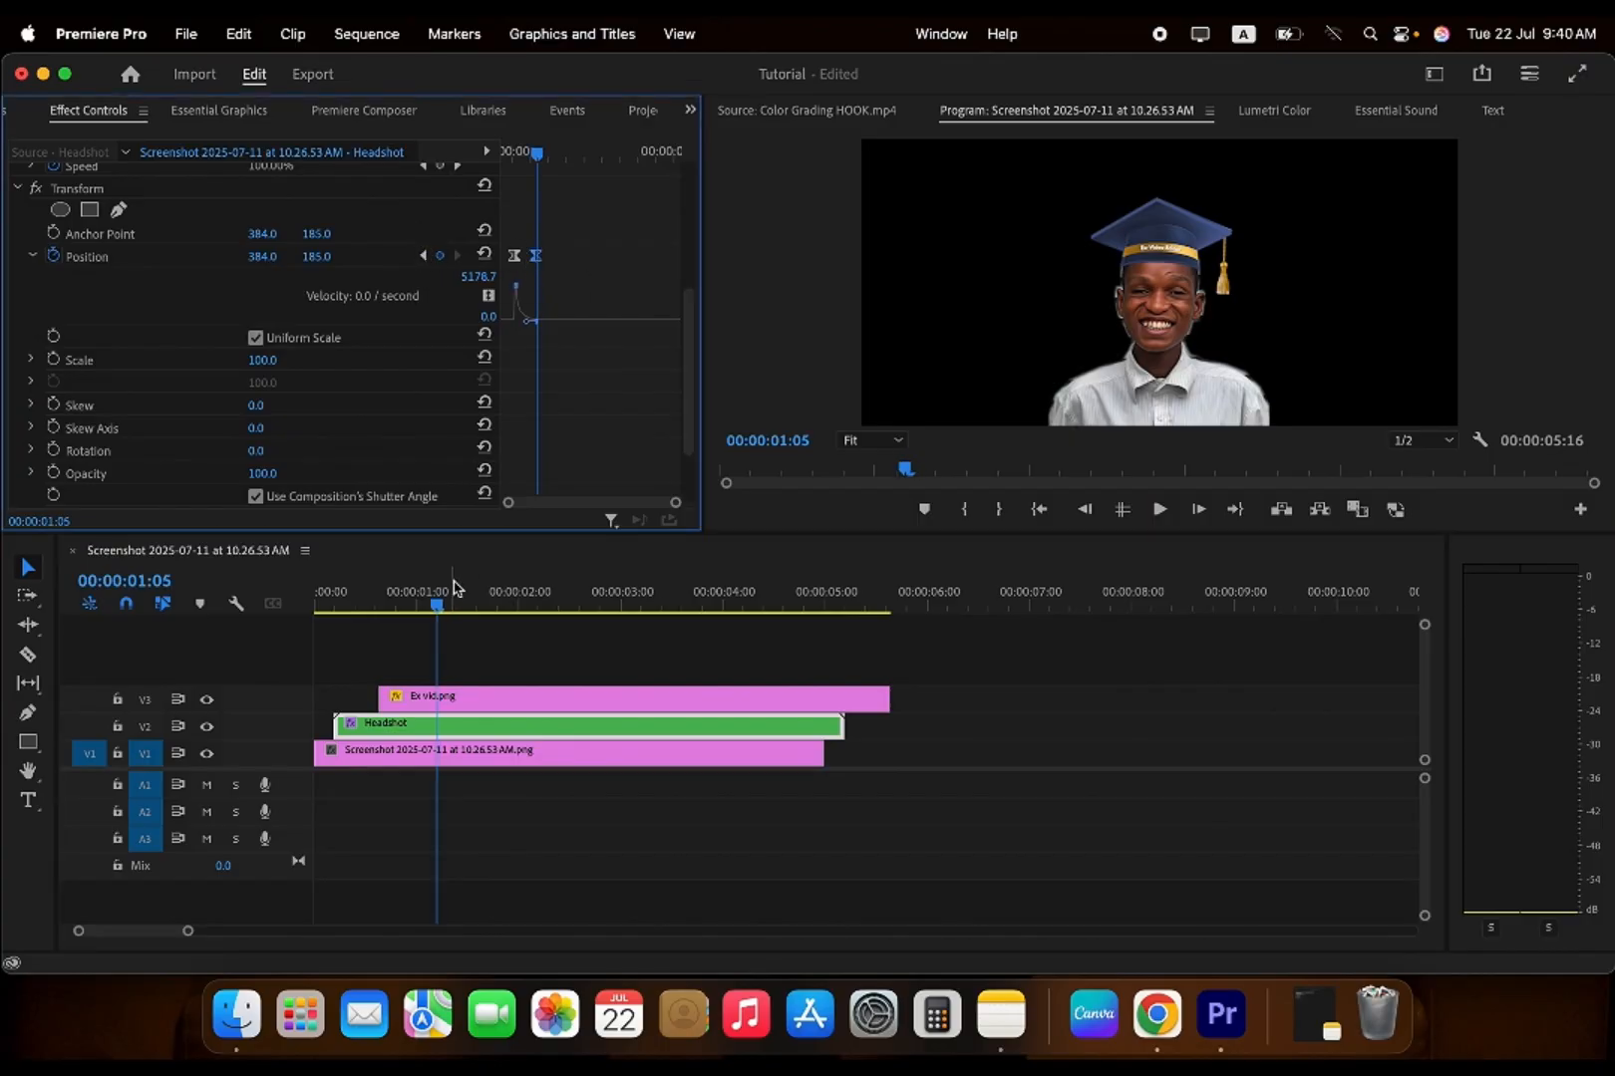
# - Apply the Transform video effect to the Ex vid.png cap clip
pyautogui.click(490, 695)
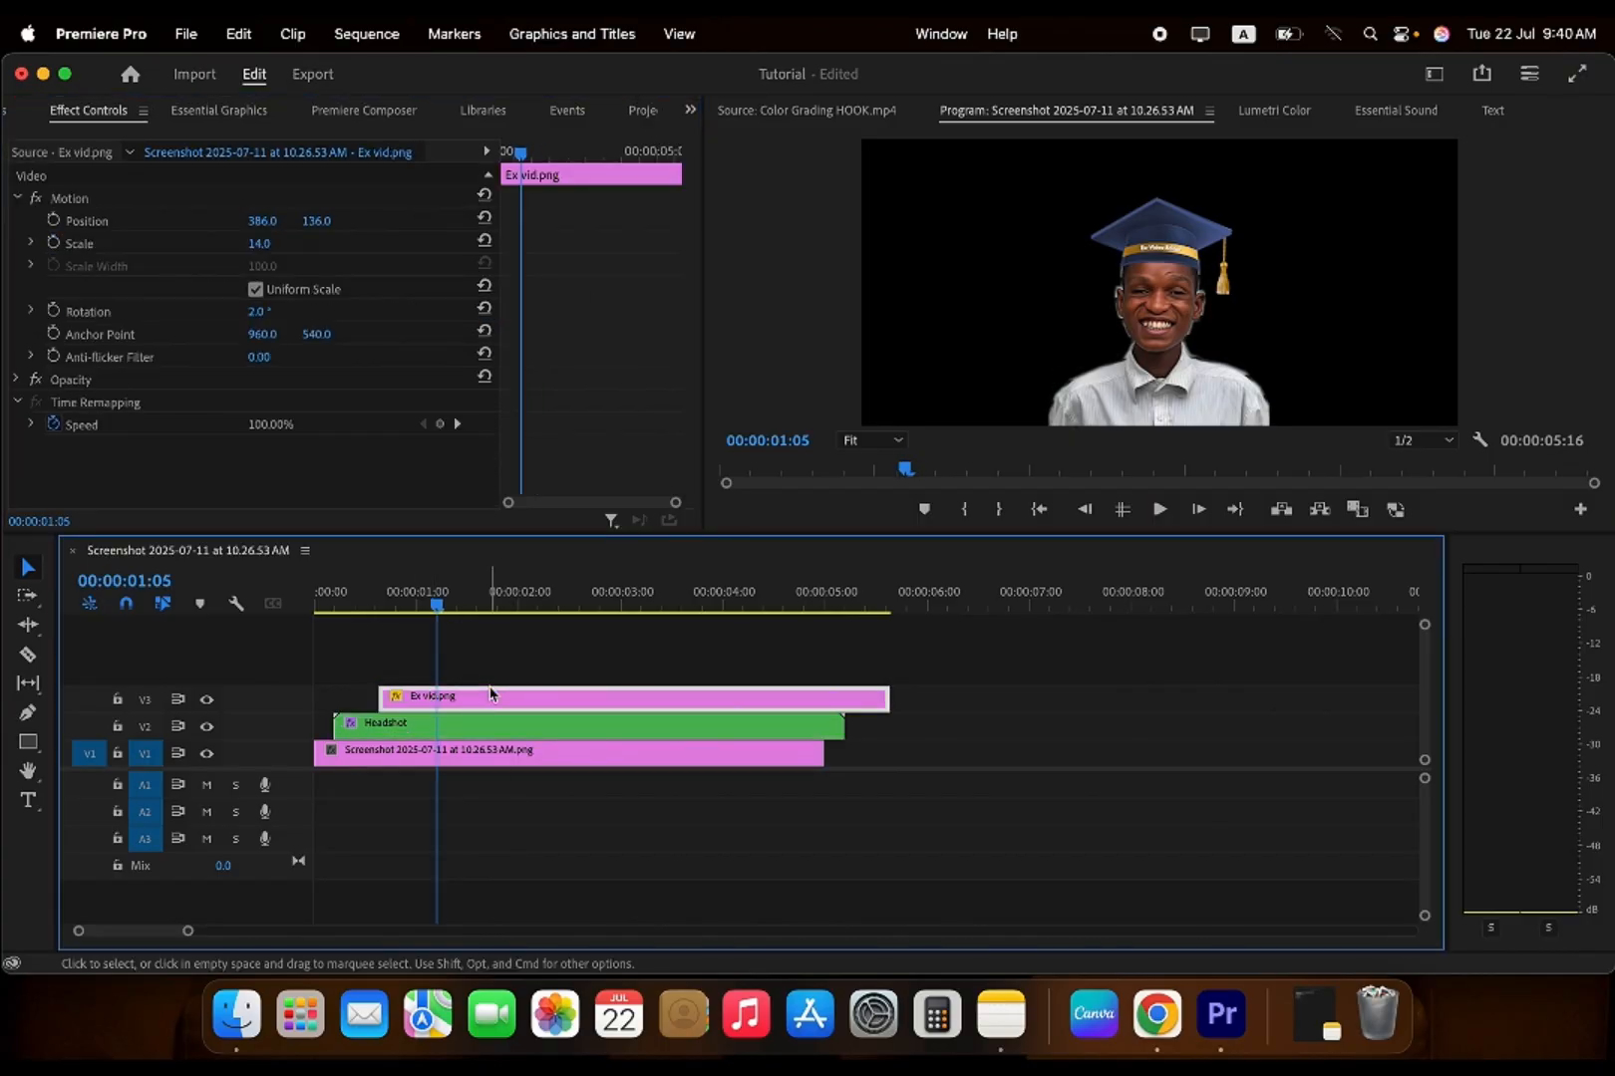
pyautogui.click(36, 120)
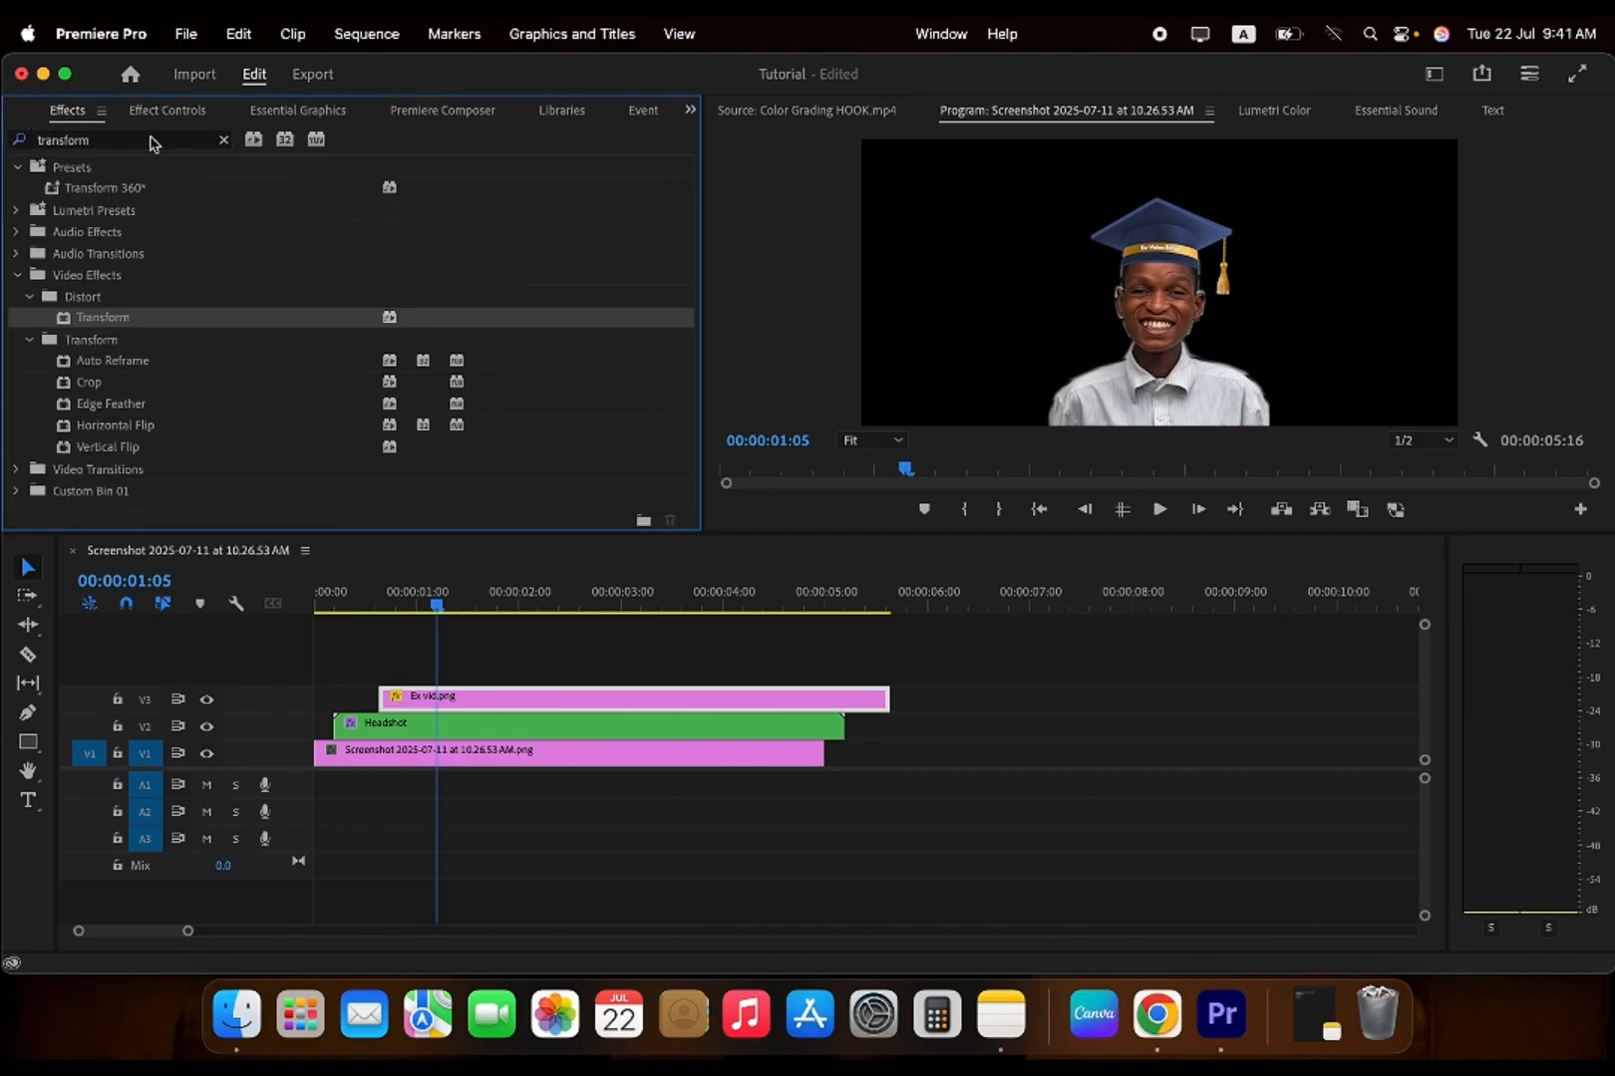
pyautogui.moveTo(107, 317); pyautogui.dragTo(62, 388)
# - Add a Transform Position keyframe of 960, 540 to the cap clip at 00:00:01:05
pyautogui.scroll(-6, 62, 390)
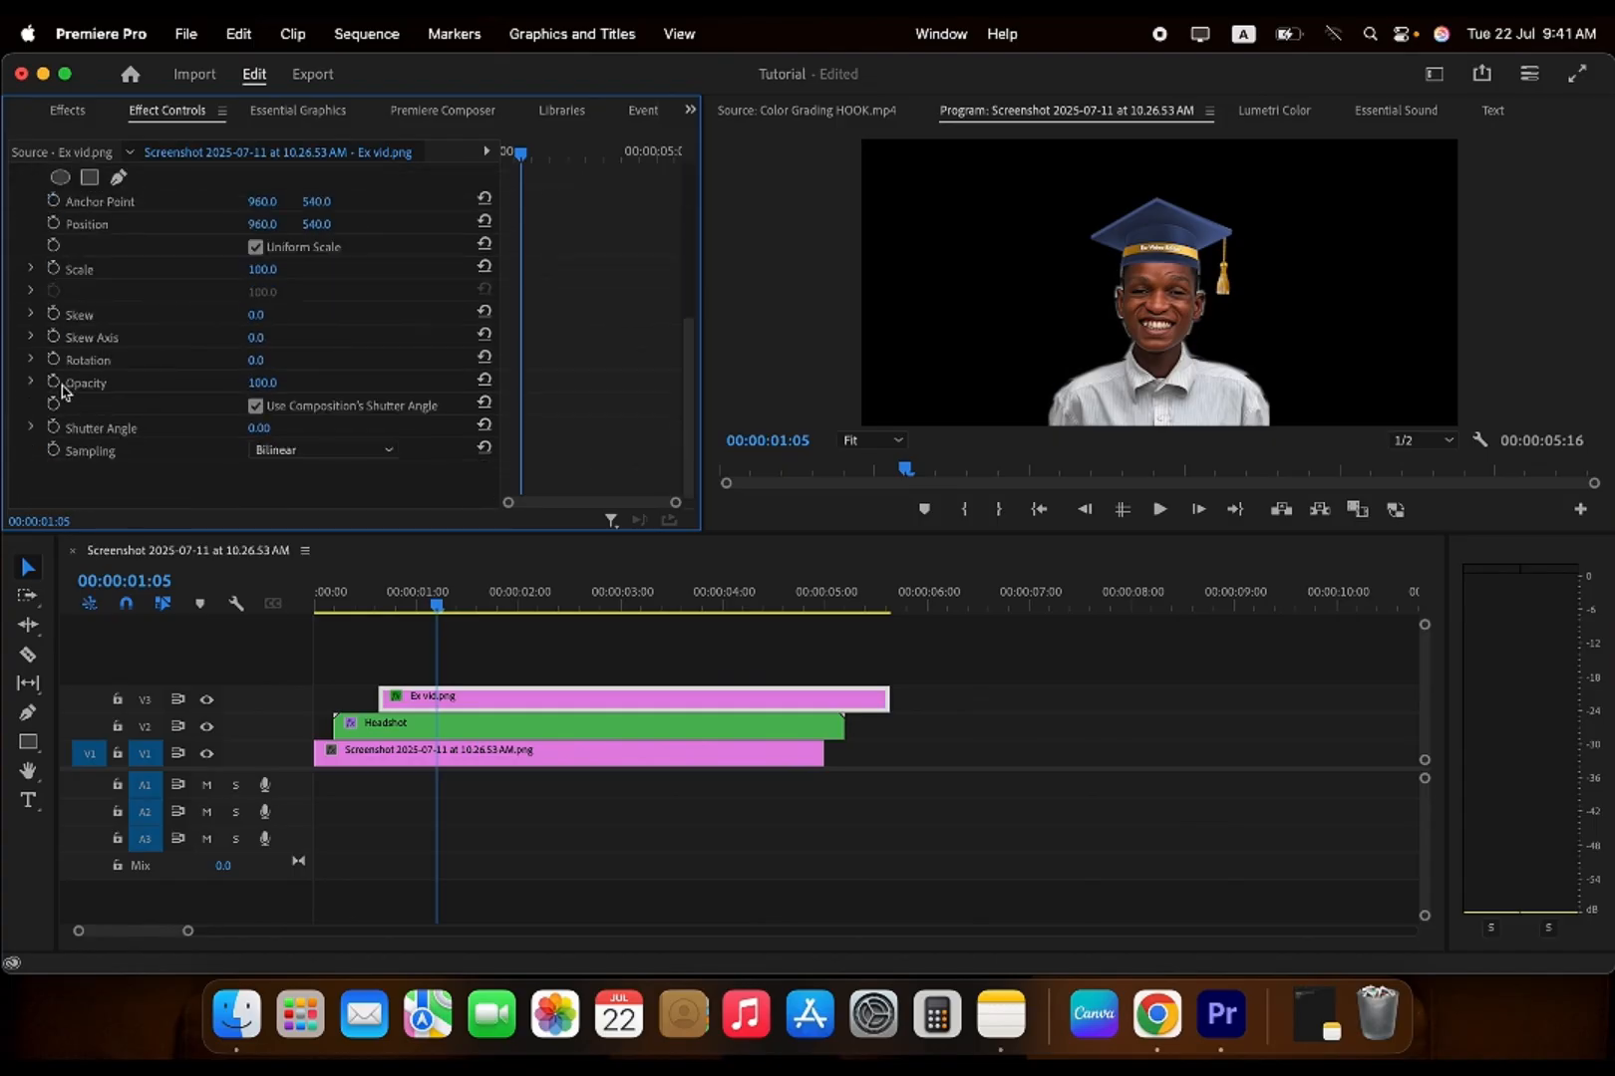
pyautogui.scroll(1, 63, 390)
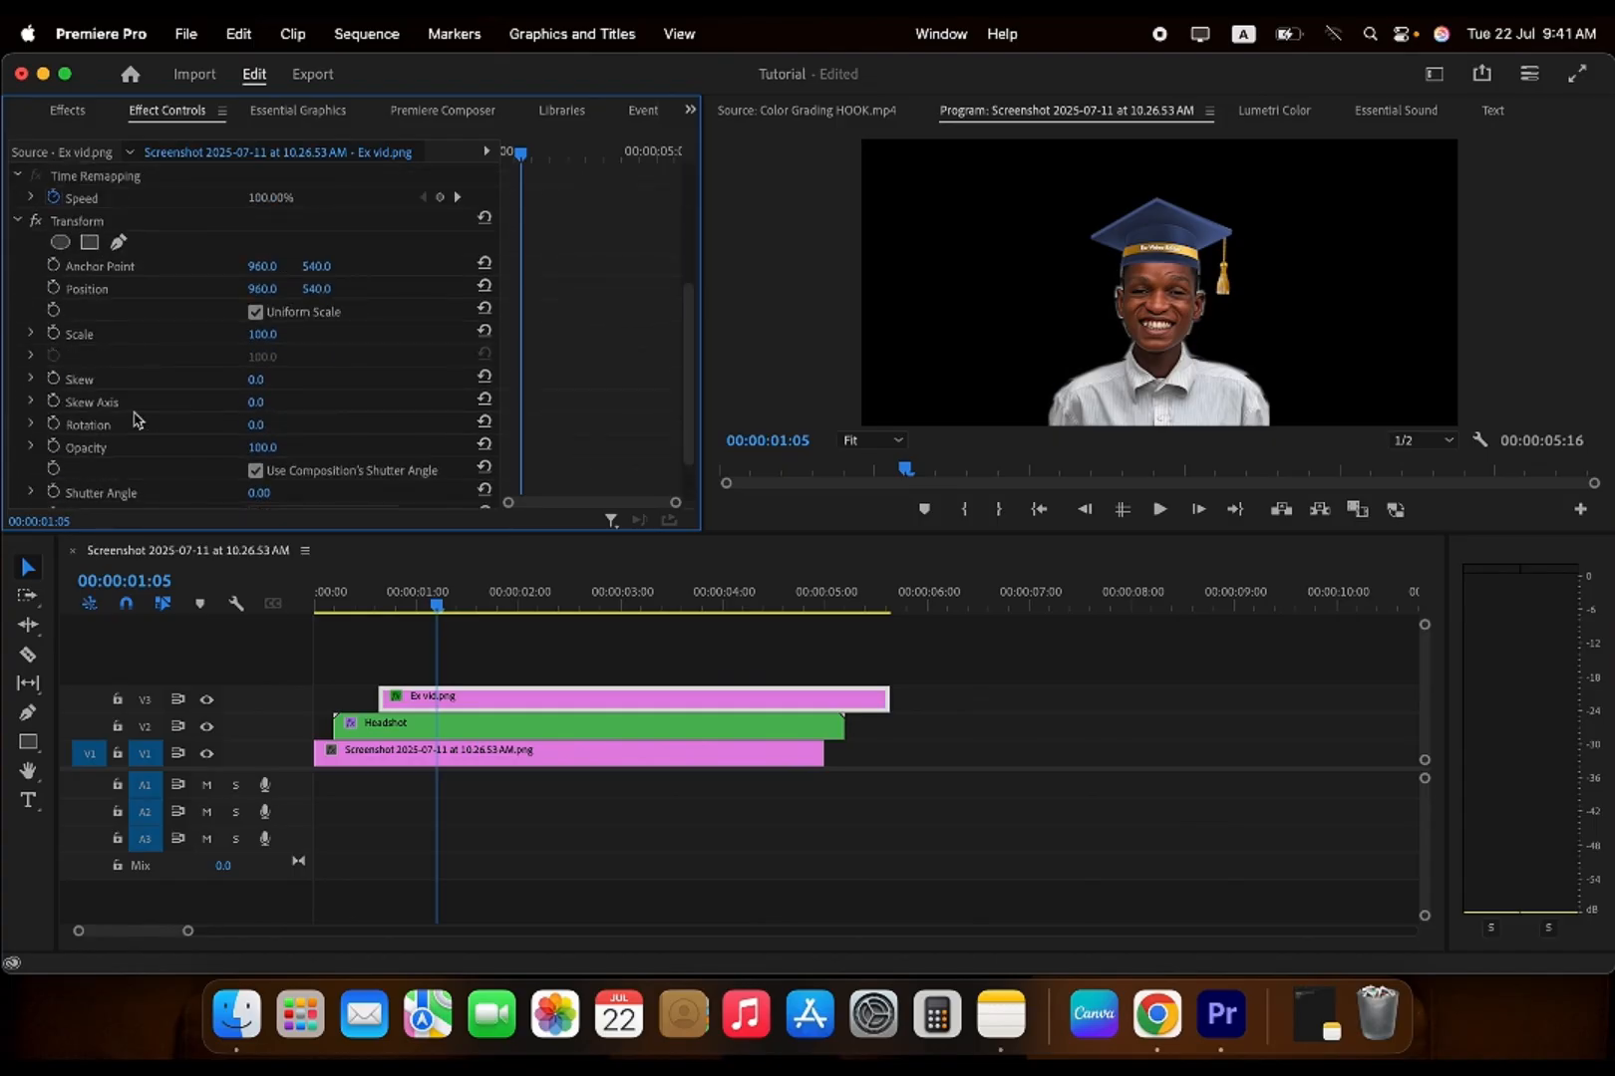
pyautogui.click(53, 288)
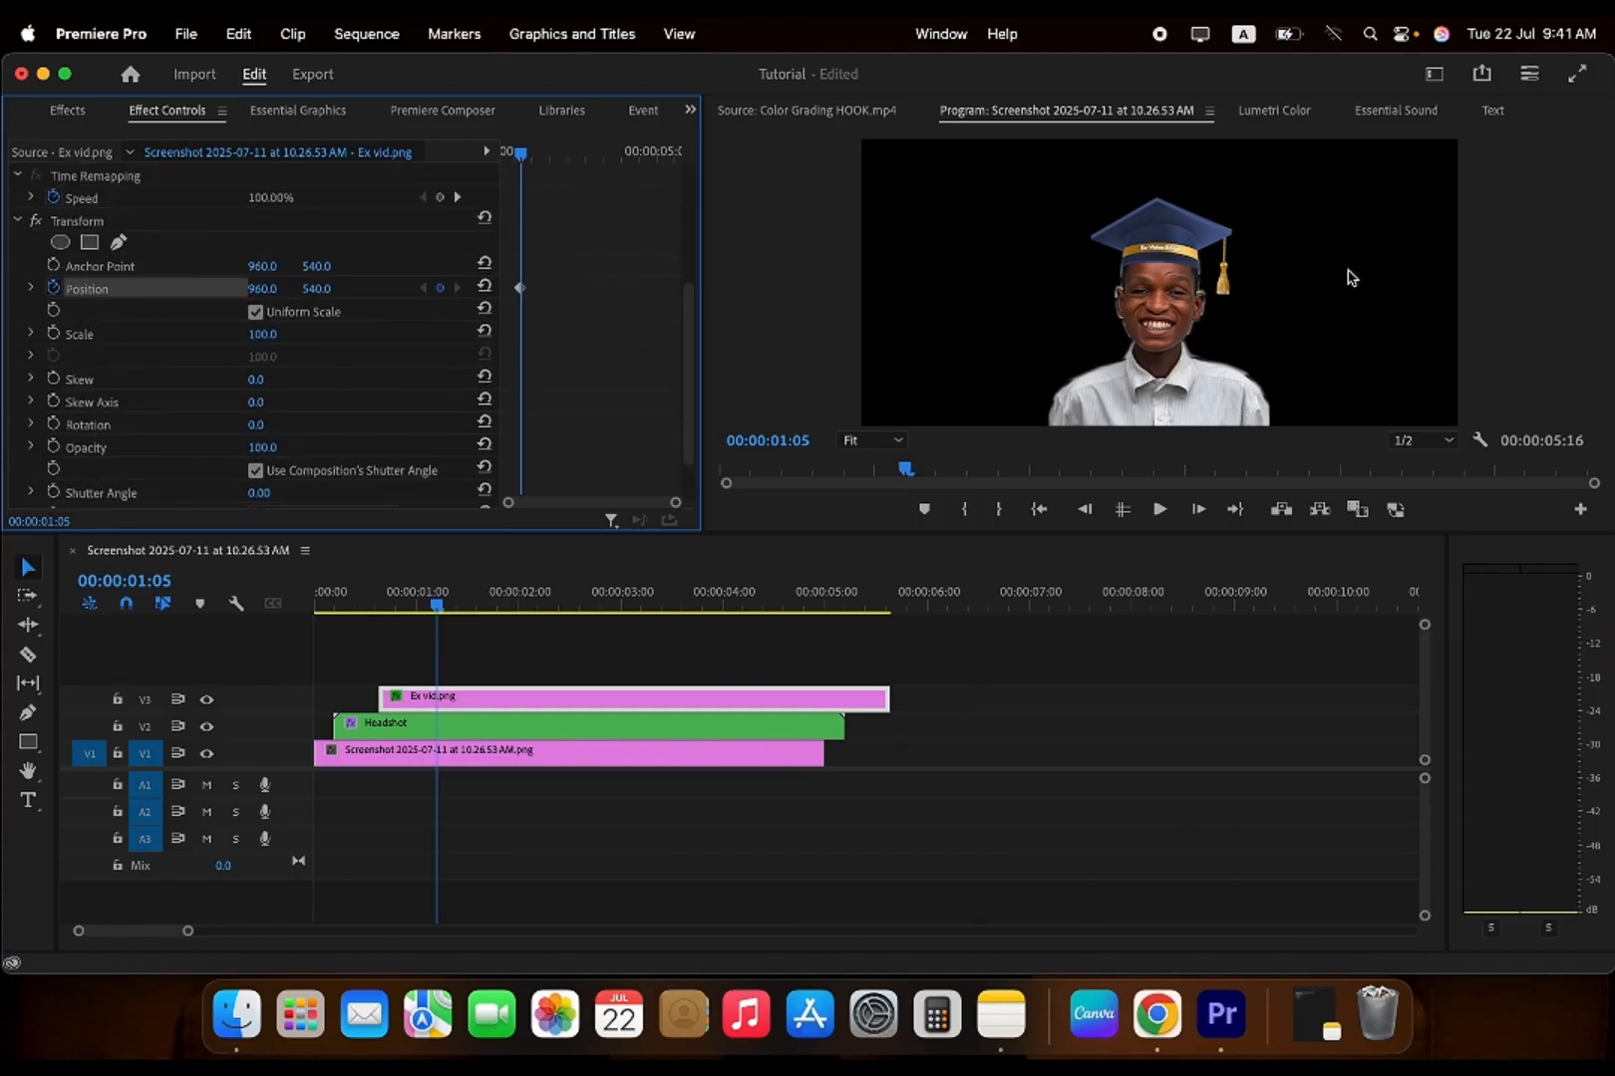
pyautogui.moveTo(674, 503); pyautogui.dragTo(589, 502)
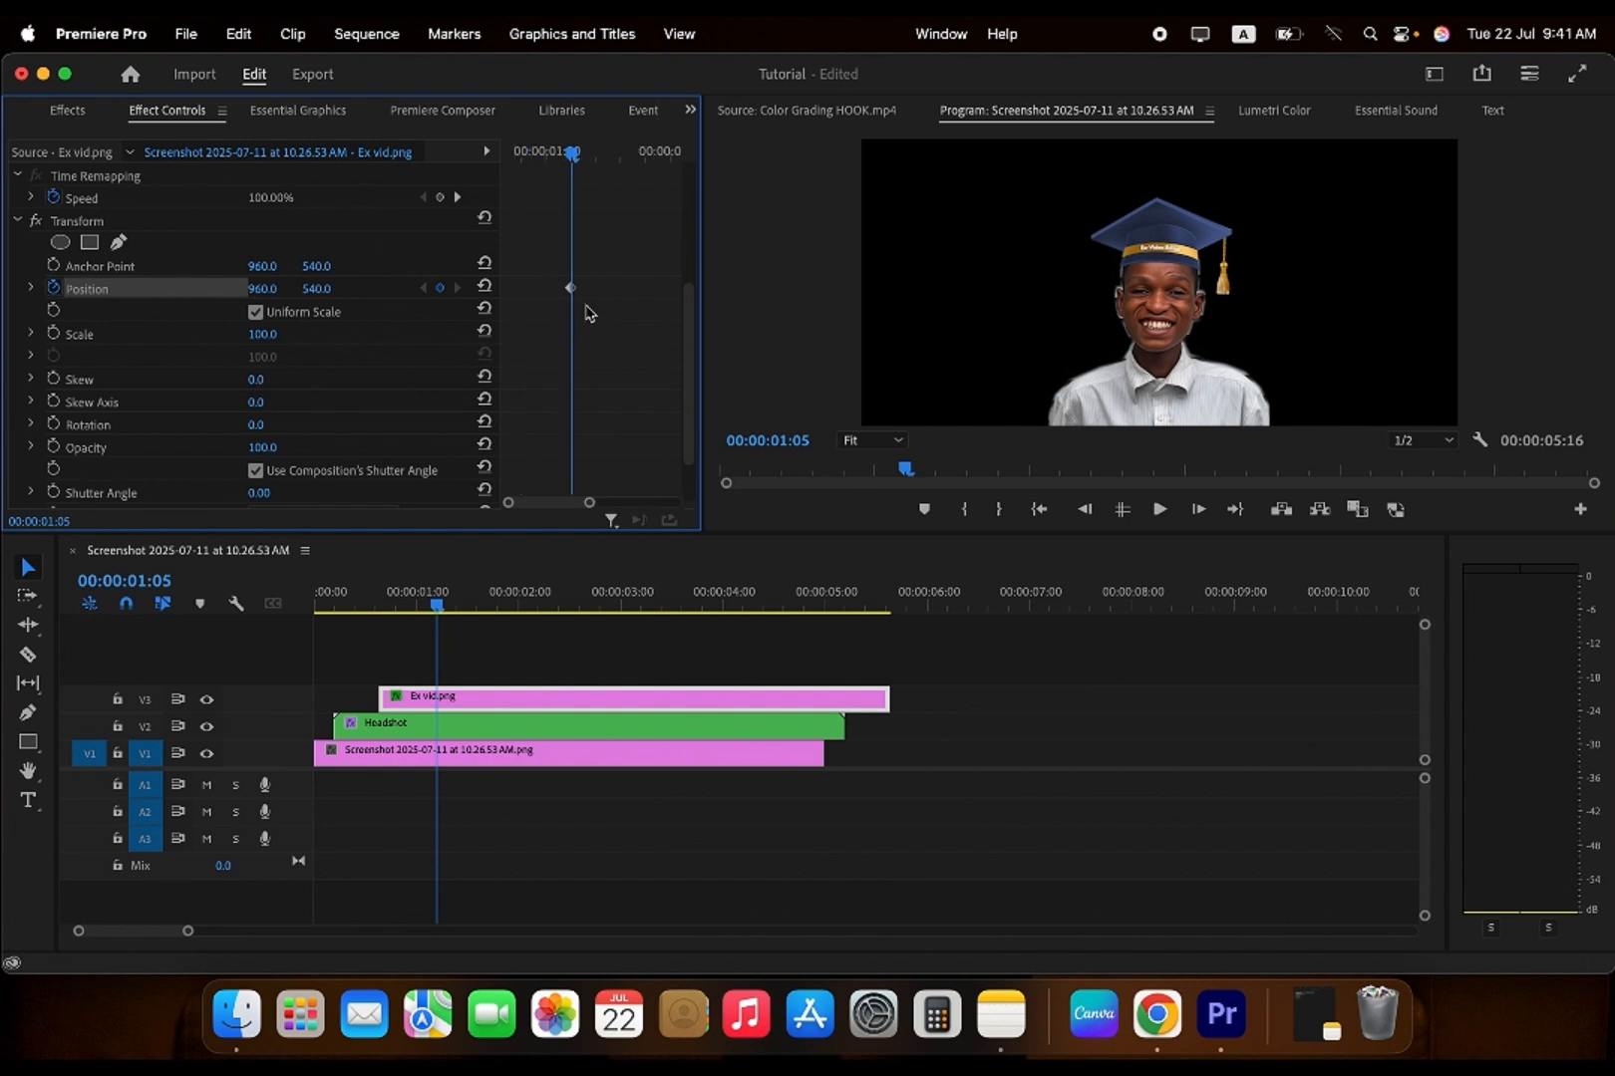
# - Extend the start of the Ex vid.png cap clip earlier so it begins shortly after the headshot clip's start
pyautogui.moveTo(572, 152); pyautogui.dragTo(506, 165)
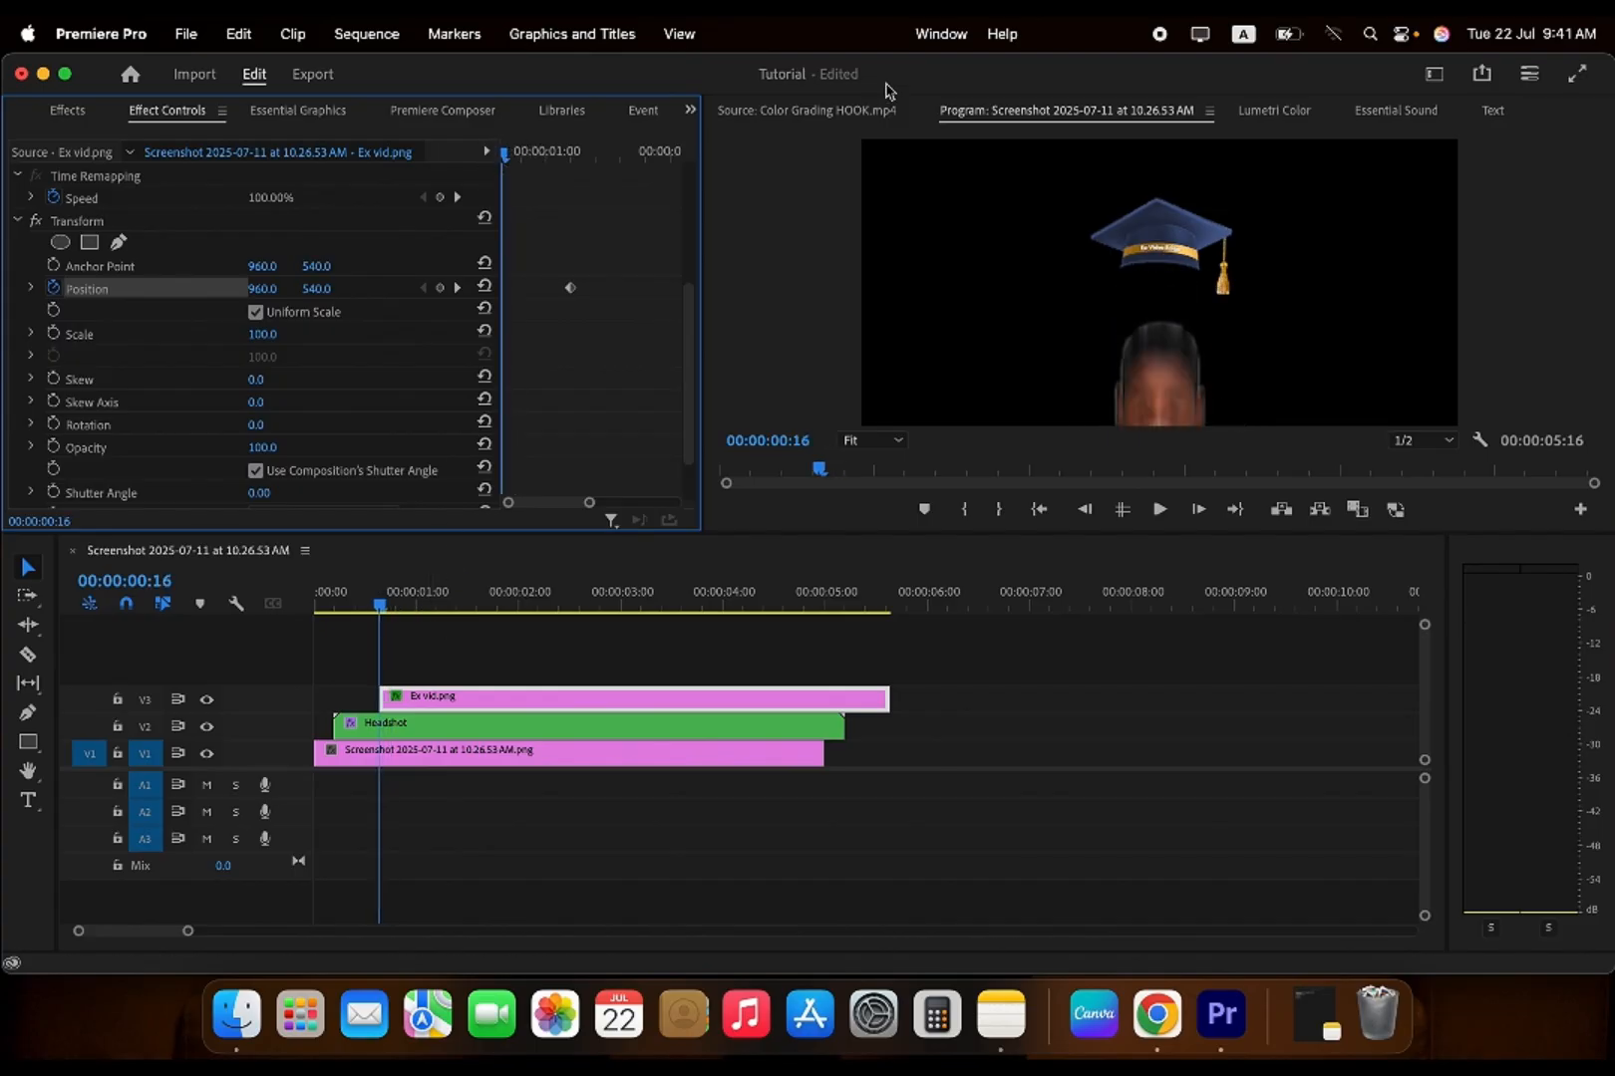
pyautogui.click(831, 126)
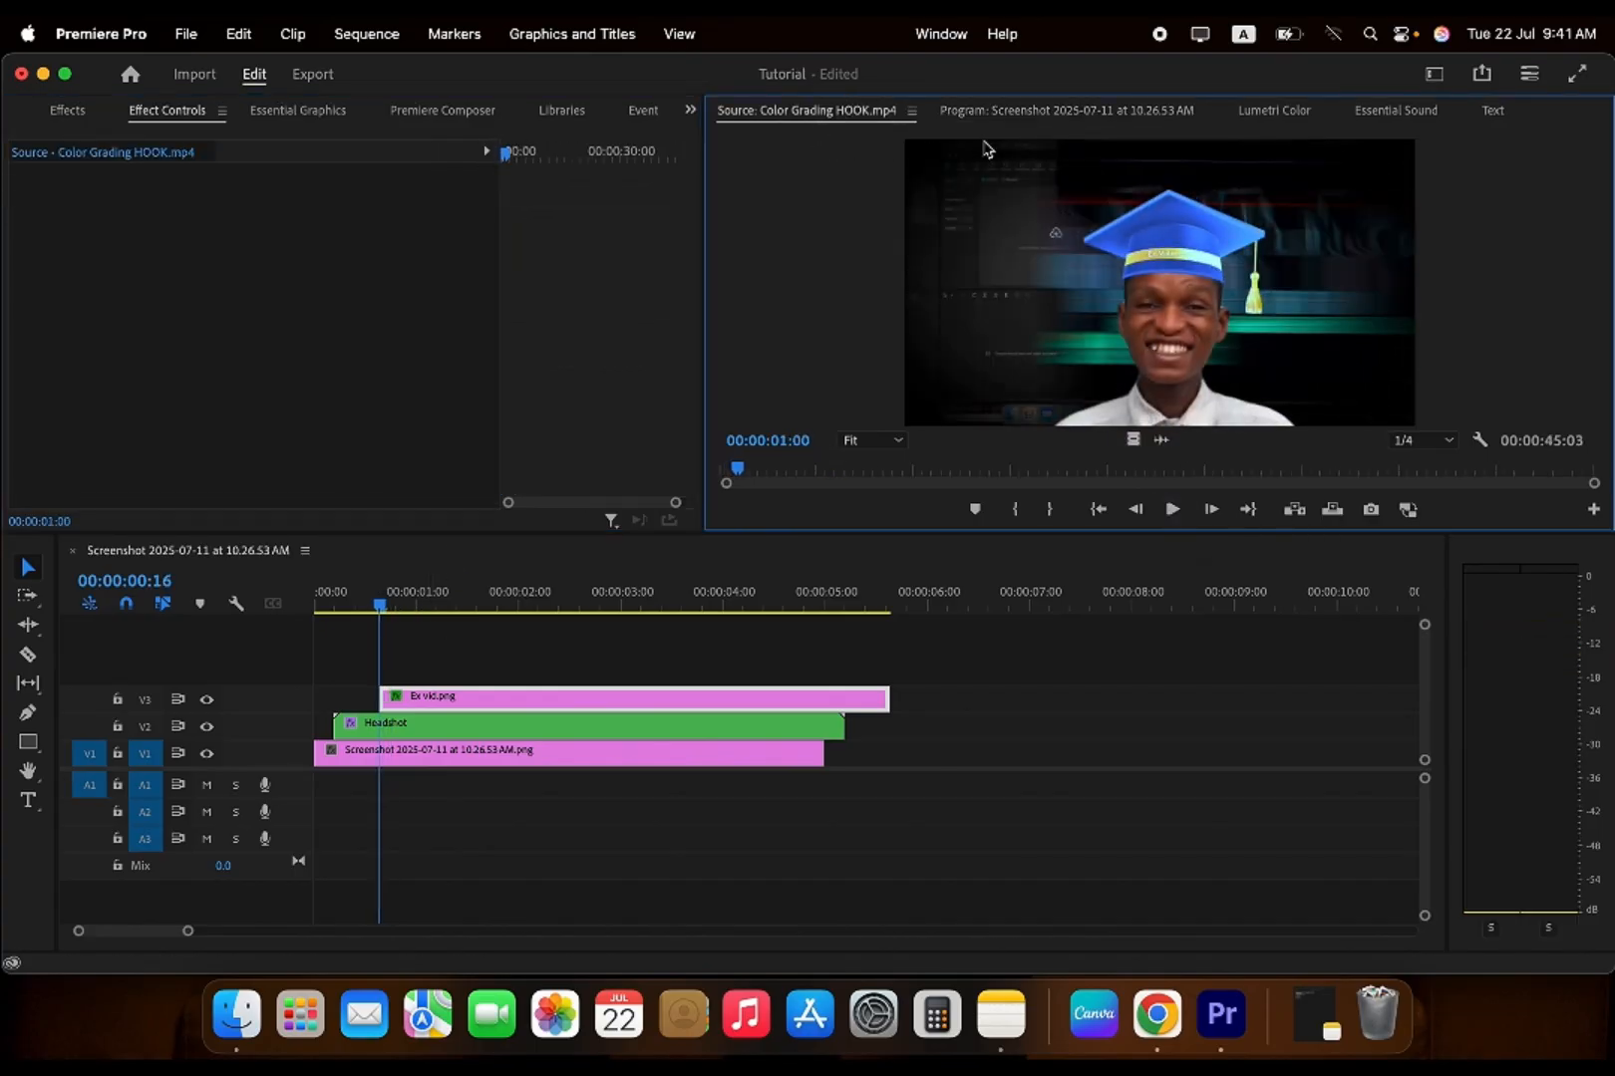
pyautogui.click(959, 114)
pyautogui.moveTo(380, 698); pyautogui.dragTo(356, 698)
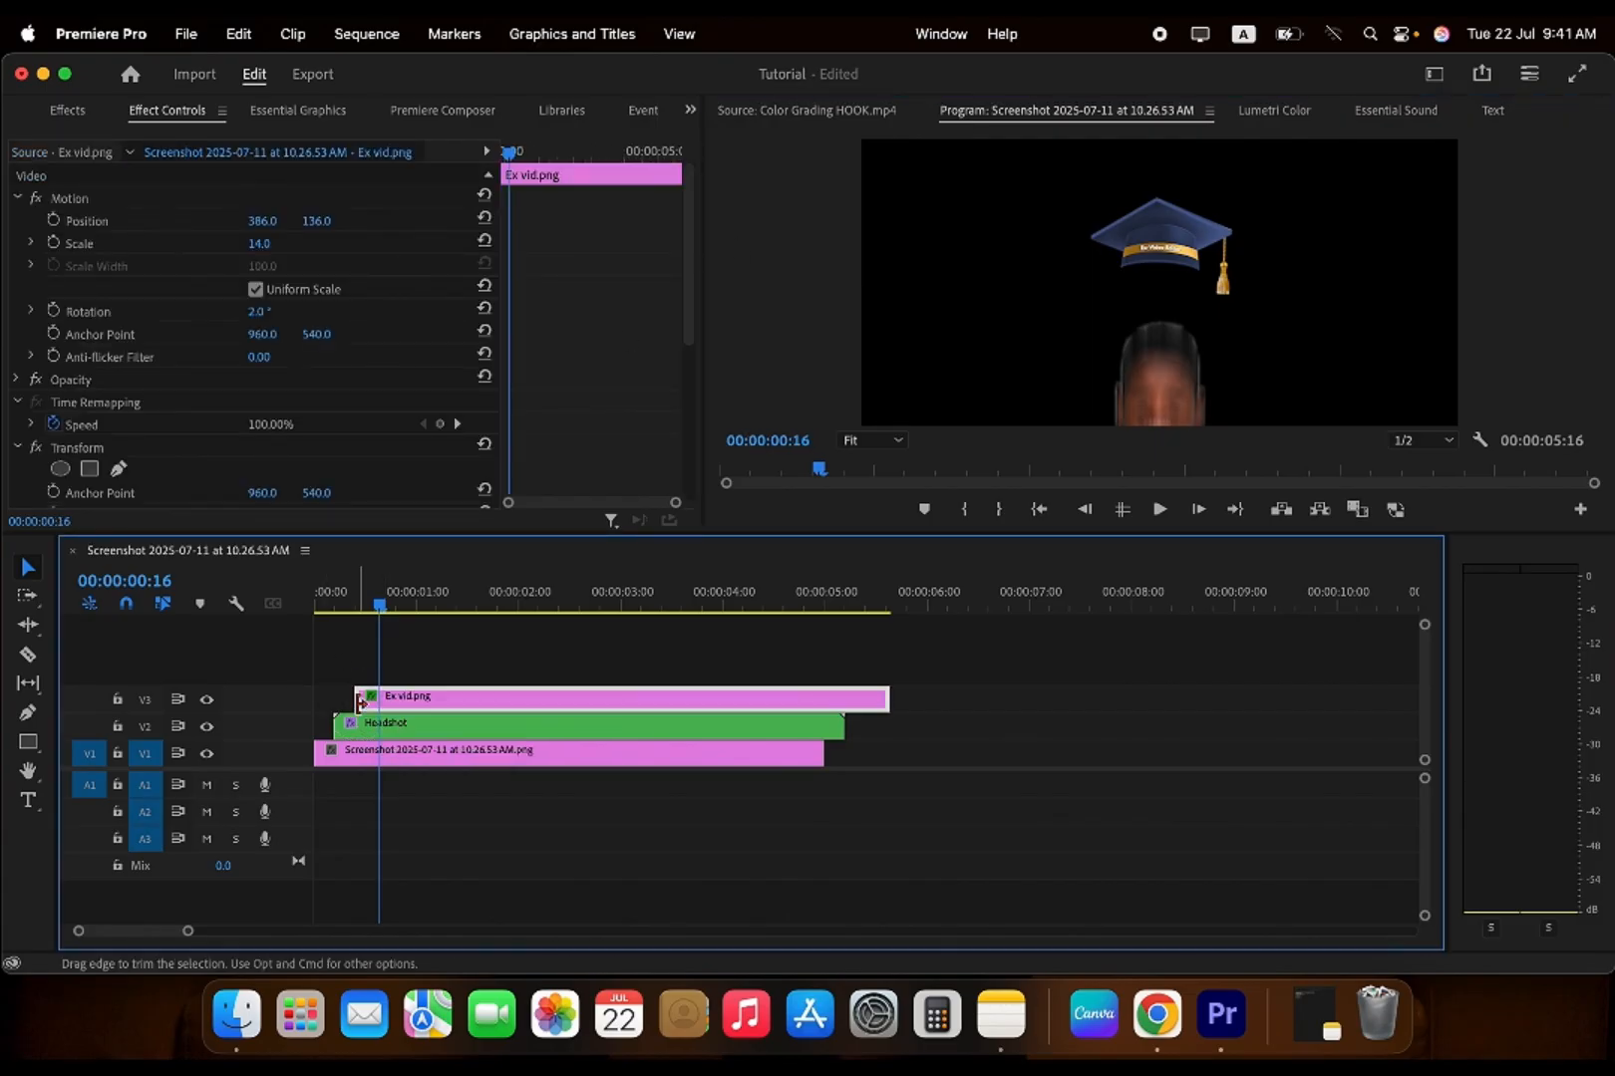
# - Add a Transform Position keyframe to the cap clip at 00:00:00:15 and set its horizontal value to 3591
pyautogui.click(372, 608)
pyautogui.moveTo(372, 610); pyautogui.dragTo(375, 607)
pyautogui.scroll(-10, 588, 428)
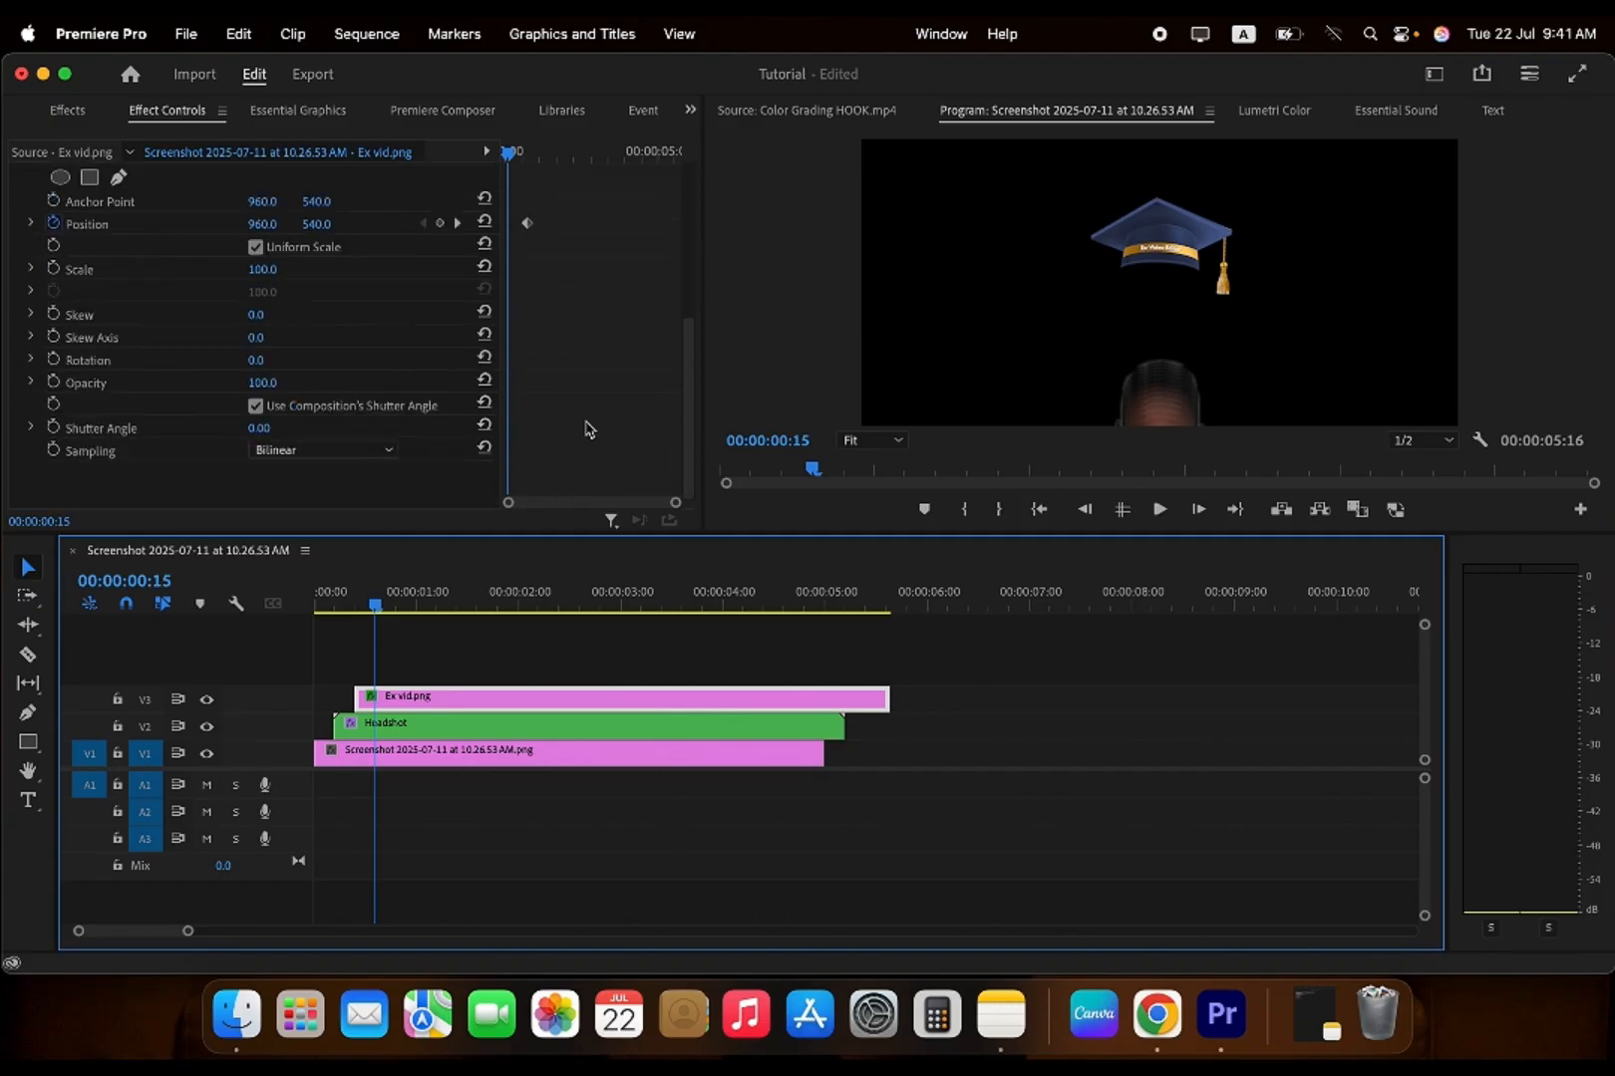
pyautogui.click(440, 223)
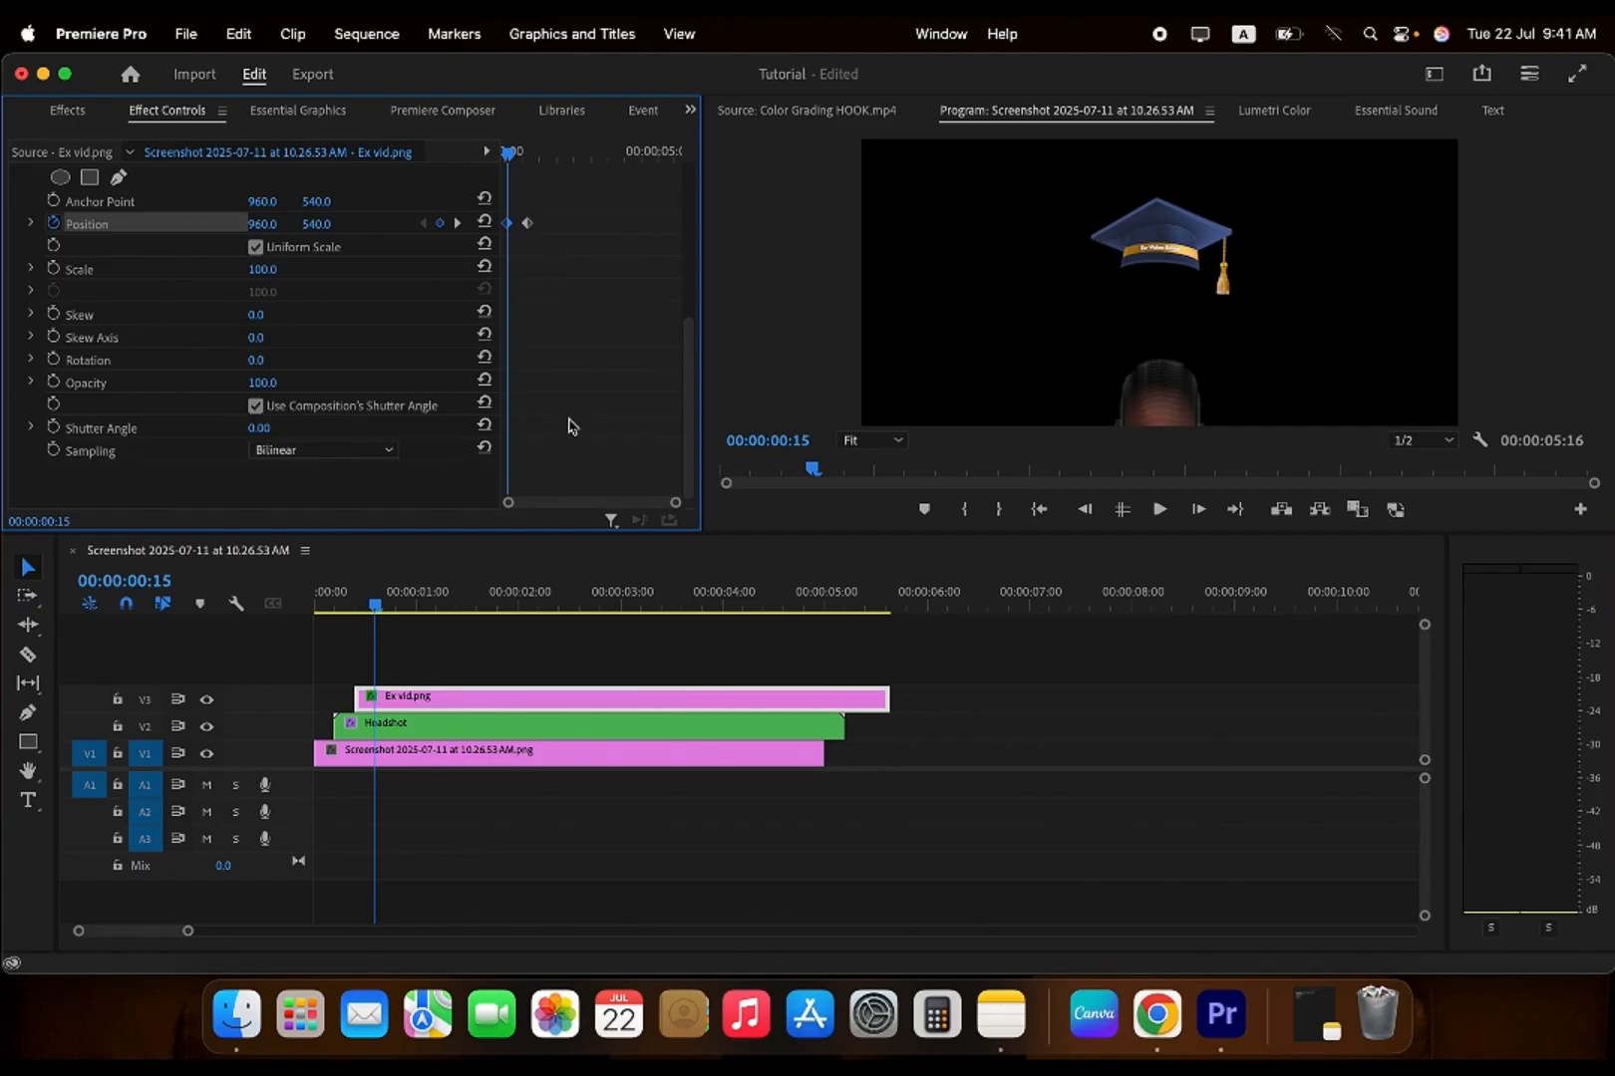
pyautogui.moveTo(673, 505); pyautogui.dragTo(601, 502)
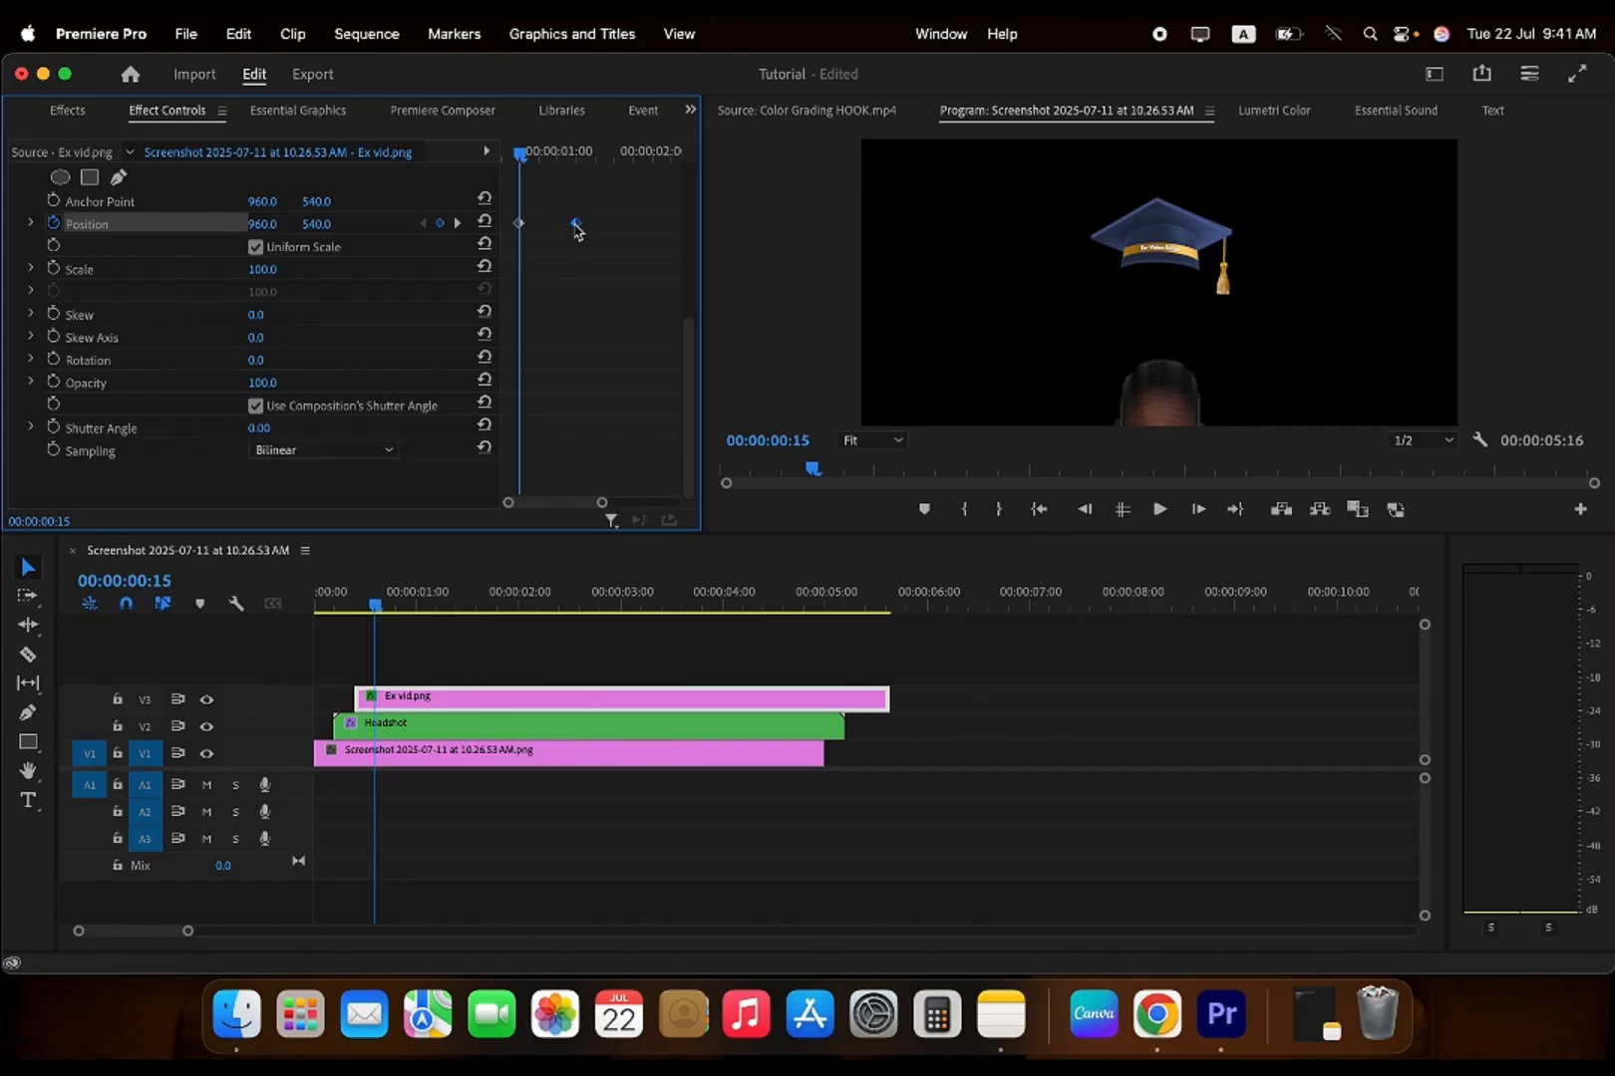
pyautogui.click(519, 225)
pyautogui.moveTo(261, 225); pyautogui.dragTo(448, 225)
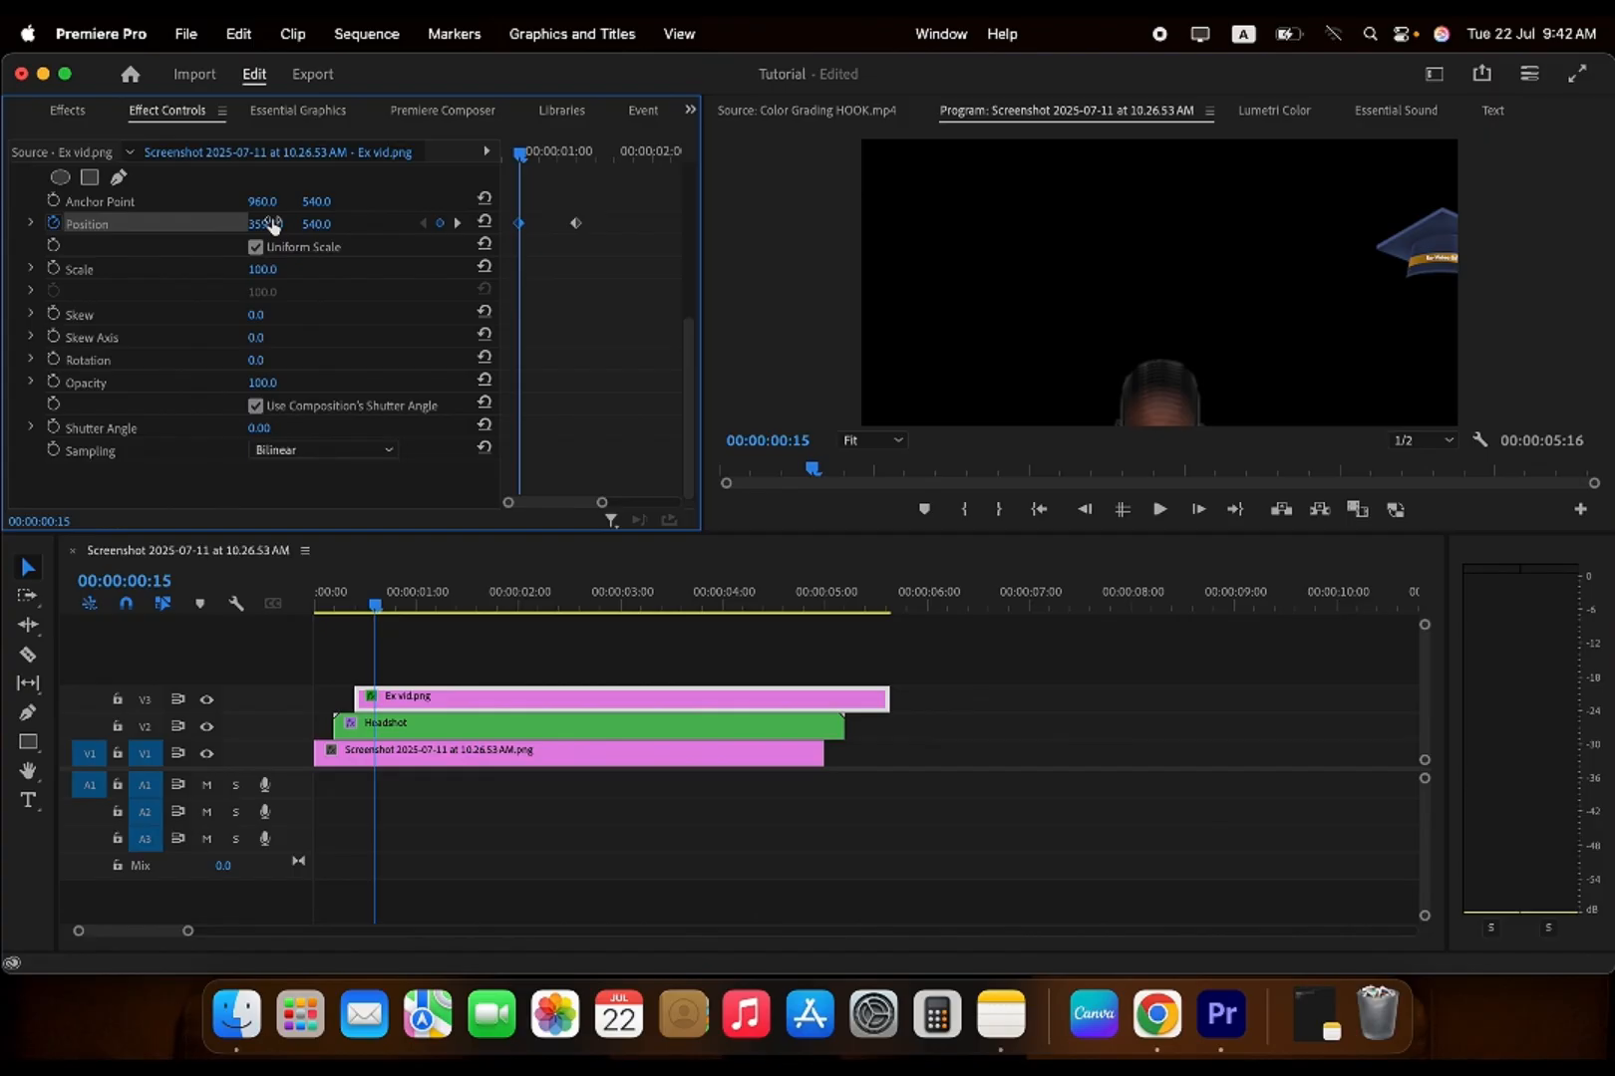
# - Step frame by frame through Color Grading HOOK.mp4 before 00:00:01:00 to examine how the cap flies in and rotates
pyautogui.click(801, 117)
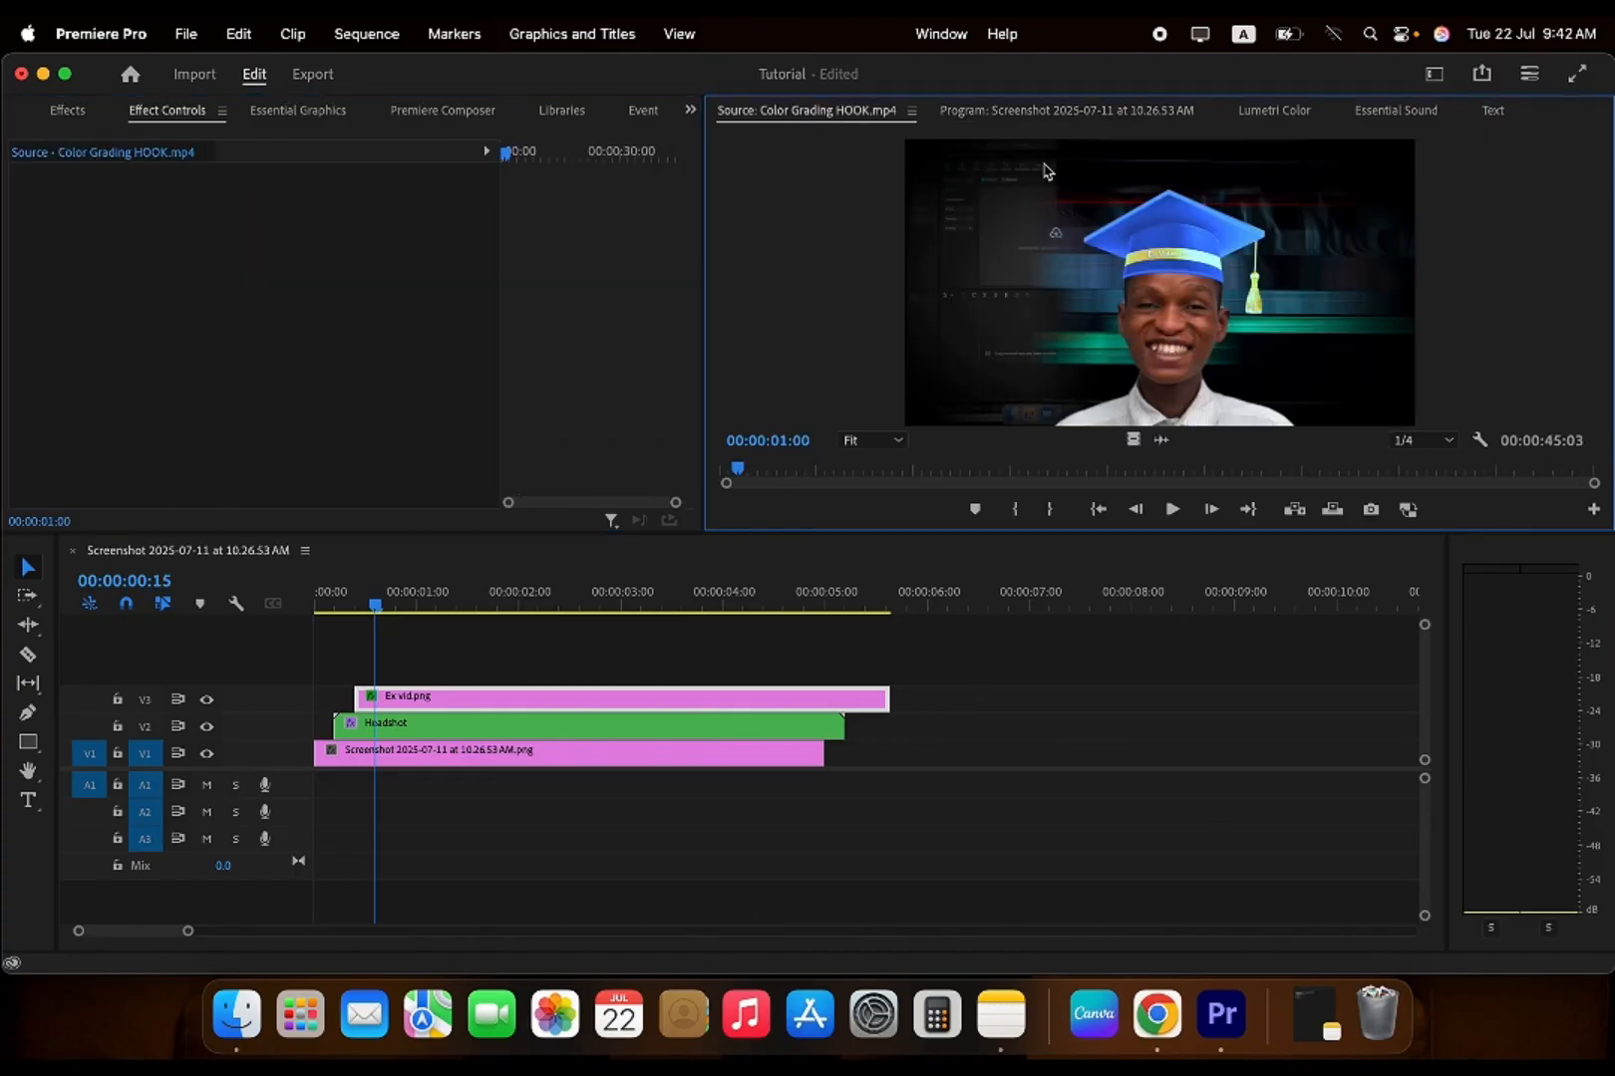
pyautogui.press('Left')
pyautogui.press('Left')
pyautogui.press('Left')
pyautogui.press('Left')
pyautogui.press('Left')
pyautogui.press('Left')
pyautogui.press('Left')
pyautogui.press('Left')
pyautogui.press('Left')
pyautogui.press('Left')
pyautogui.press('Left')
pyautogui.press('Left')
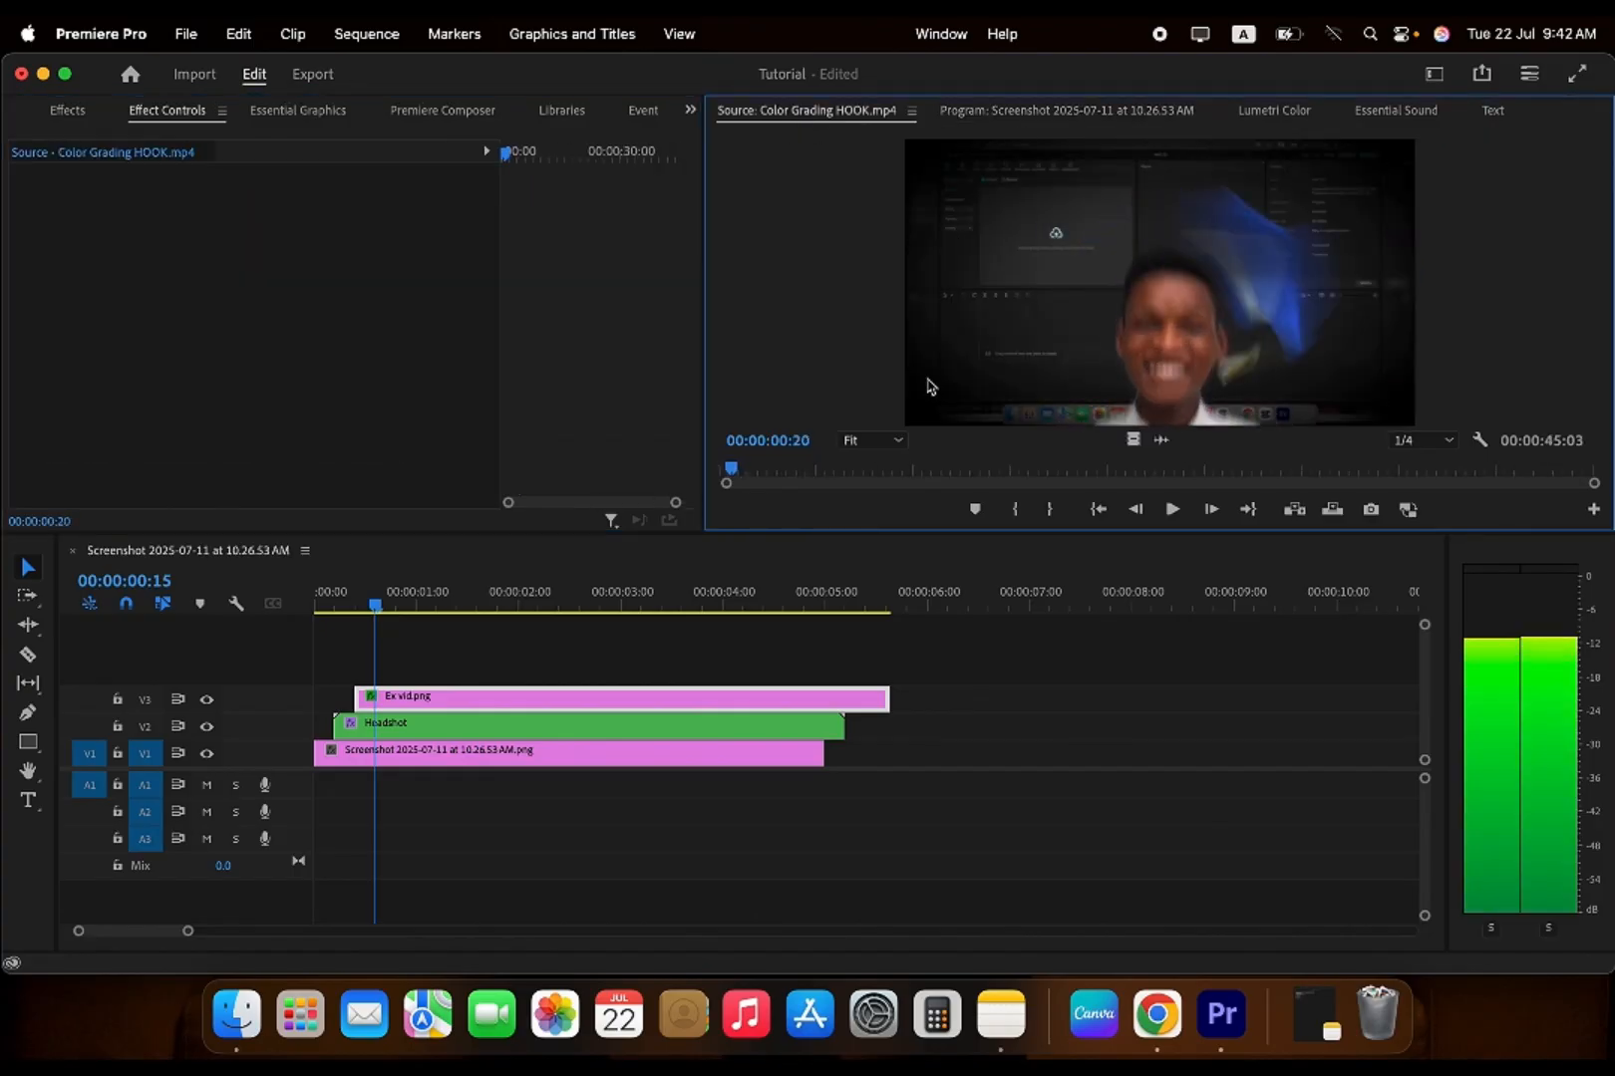
pyautogui.press('Right')
pyautogui.press('Right')
pyautogui.press('Left')
pyautogui.press('Left')
pyautogui.press('Left')
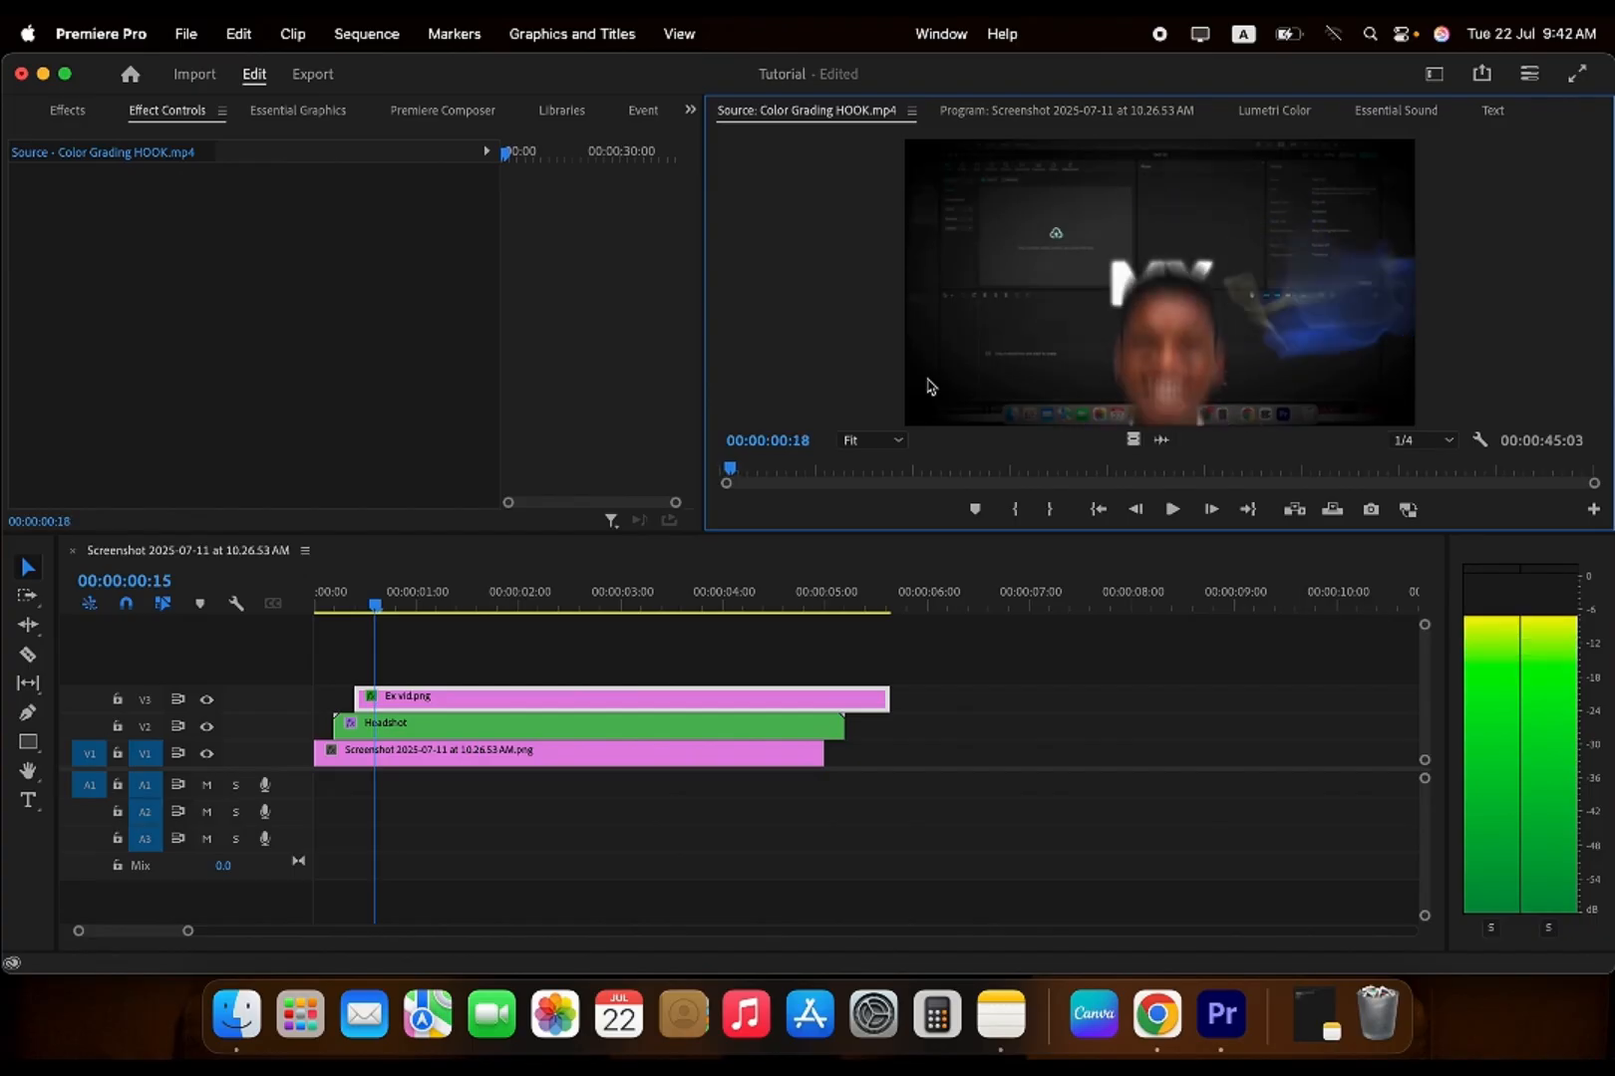
pyautogui.press('Right')
pyautogui.press('Right')
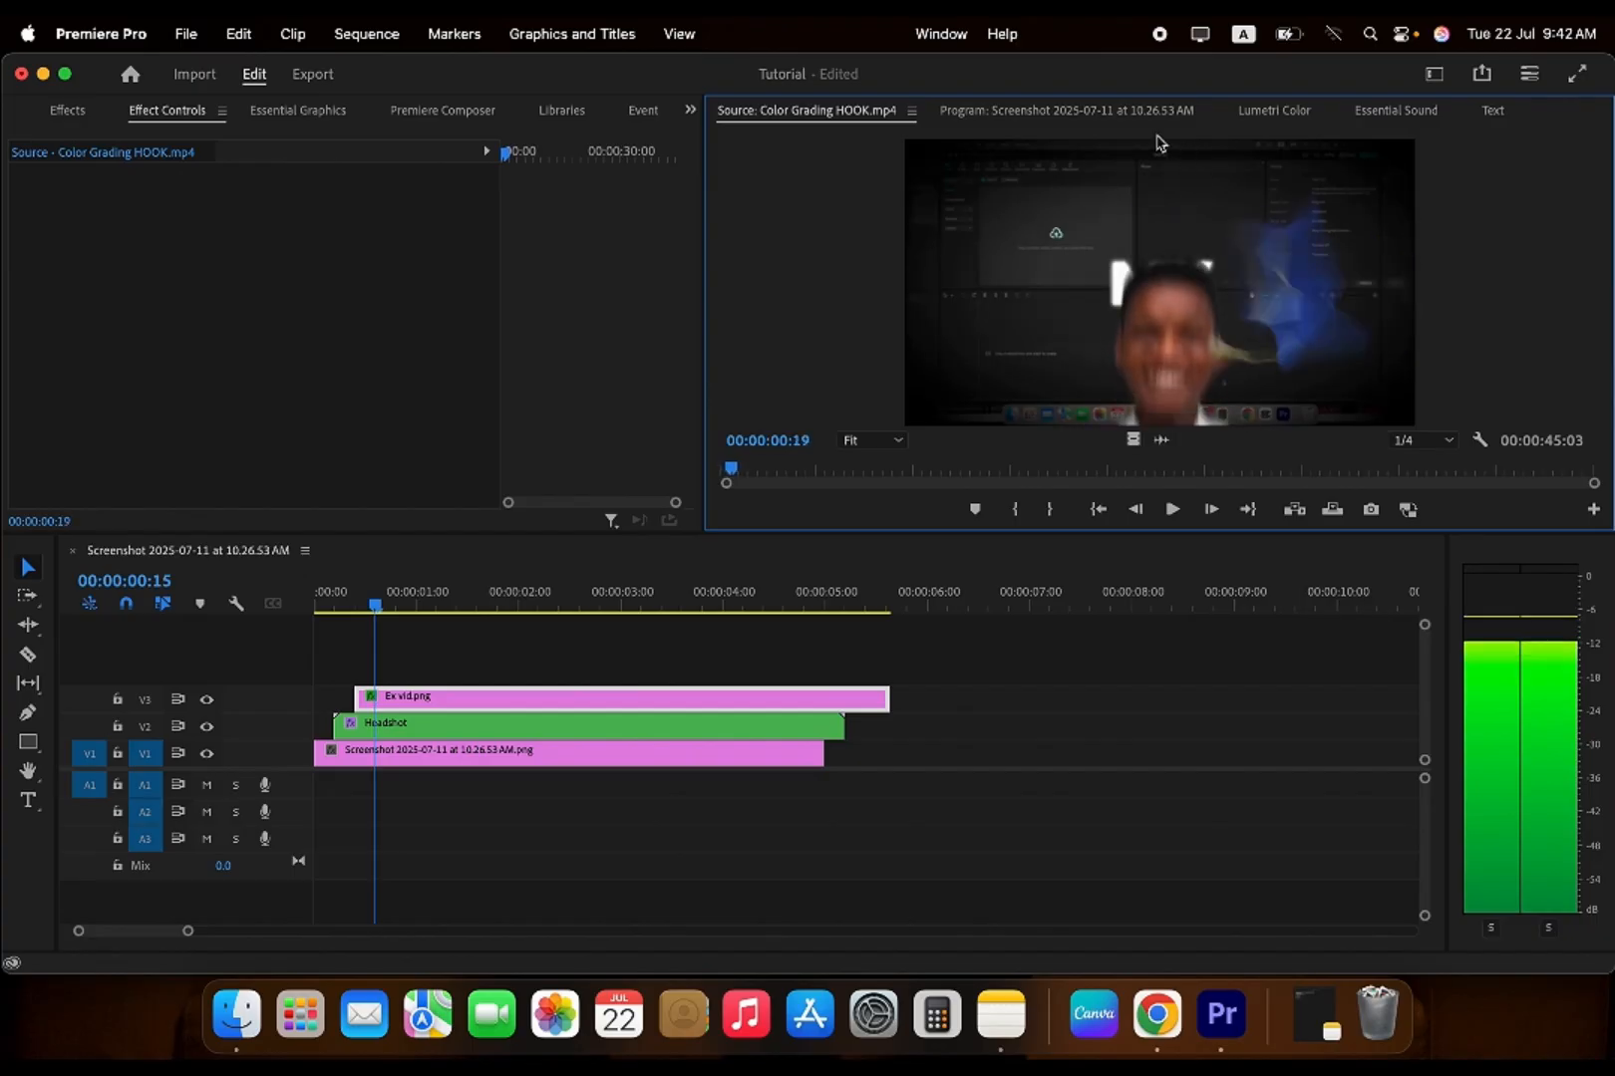
# - Add Transform Rotation keyframes of 0.0 to the cap clip in the sequence at 00:00:00:15 and 00:00:01:05
pyautogui.click(1129, 118)
pyautogui.click(457, 549)
pyautogui.scroll(-1, 561, 417)
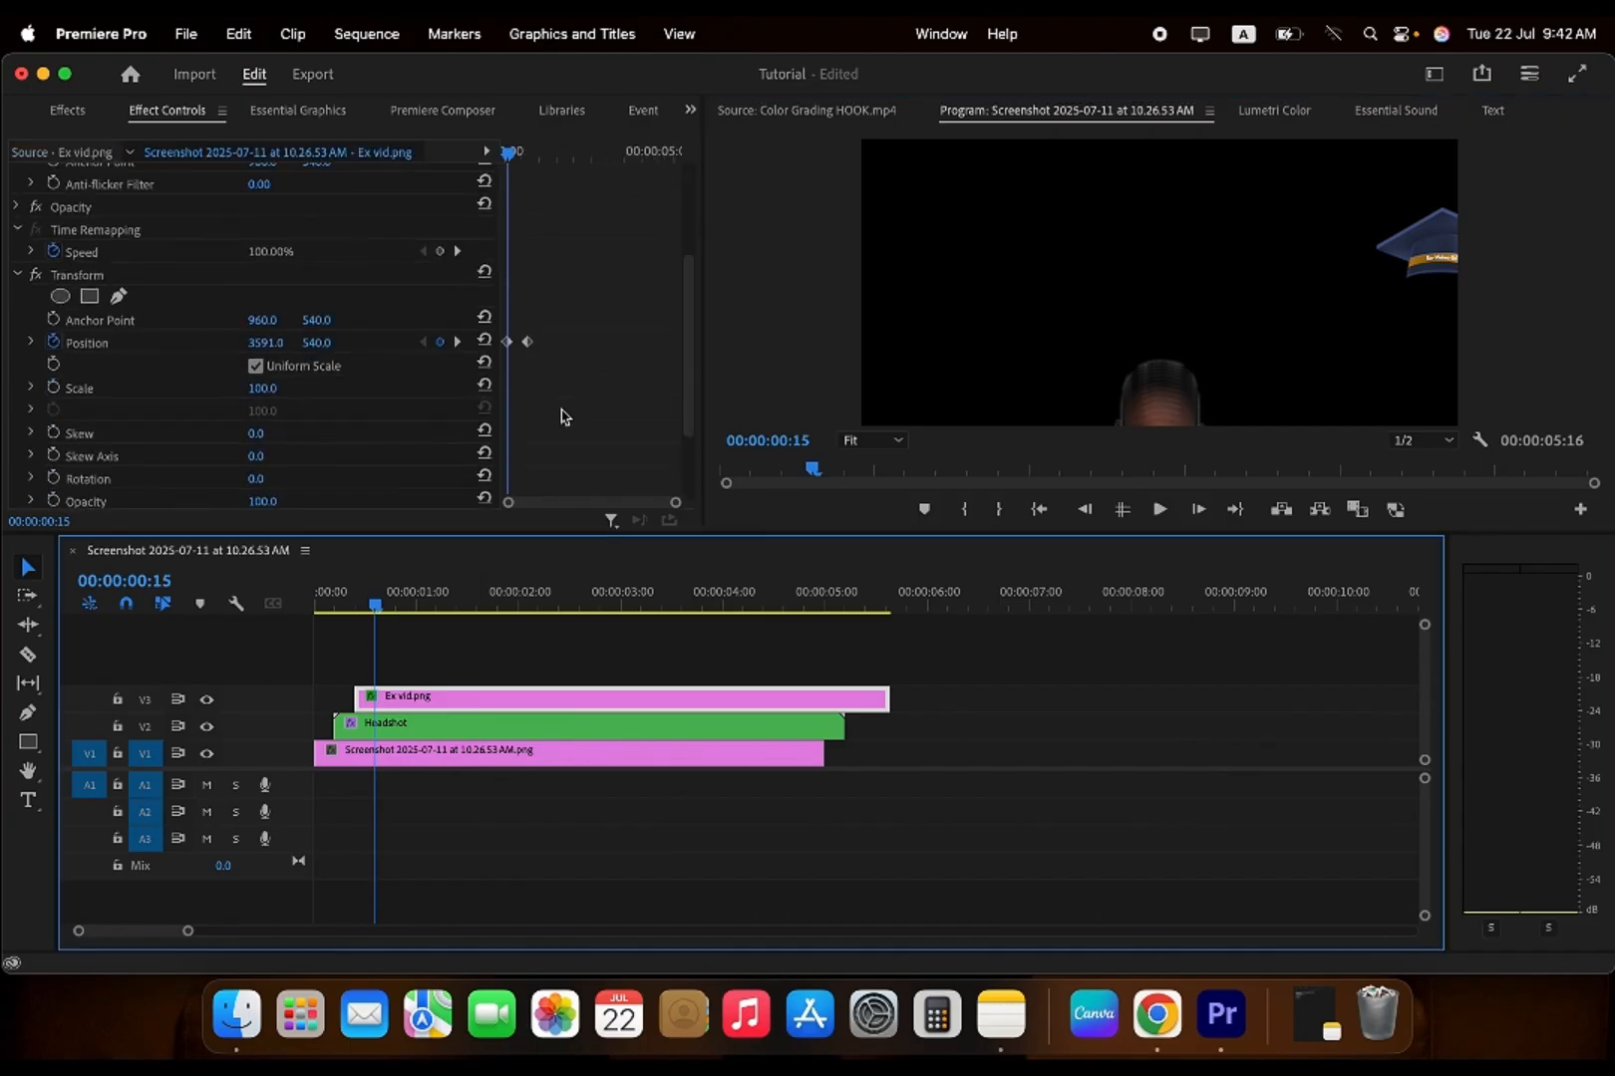
pyautogui.scroll(-3, 103, 372)
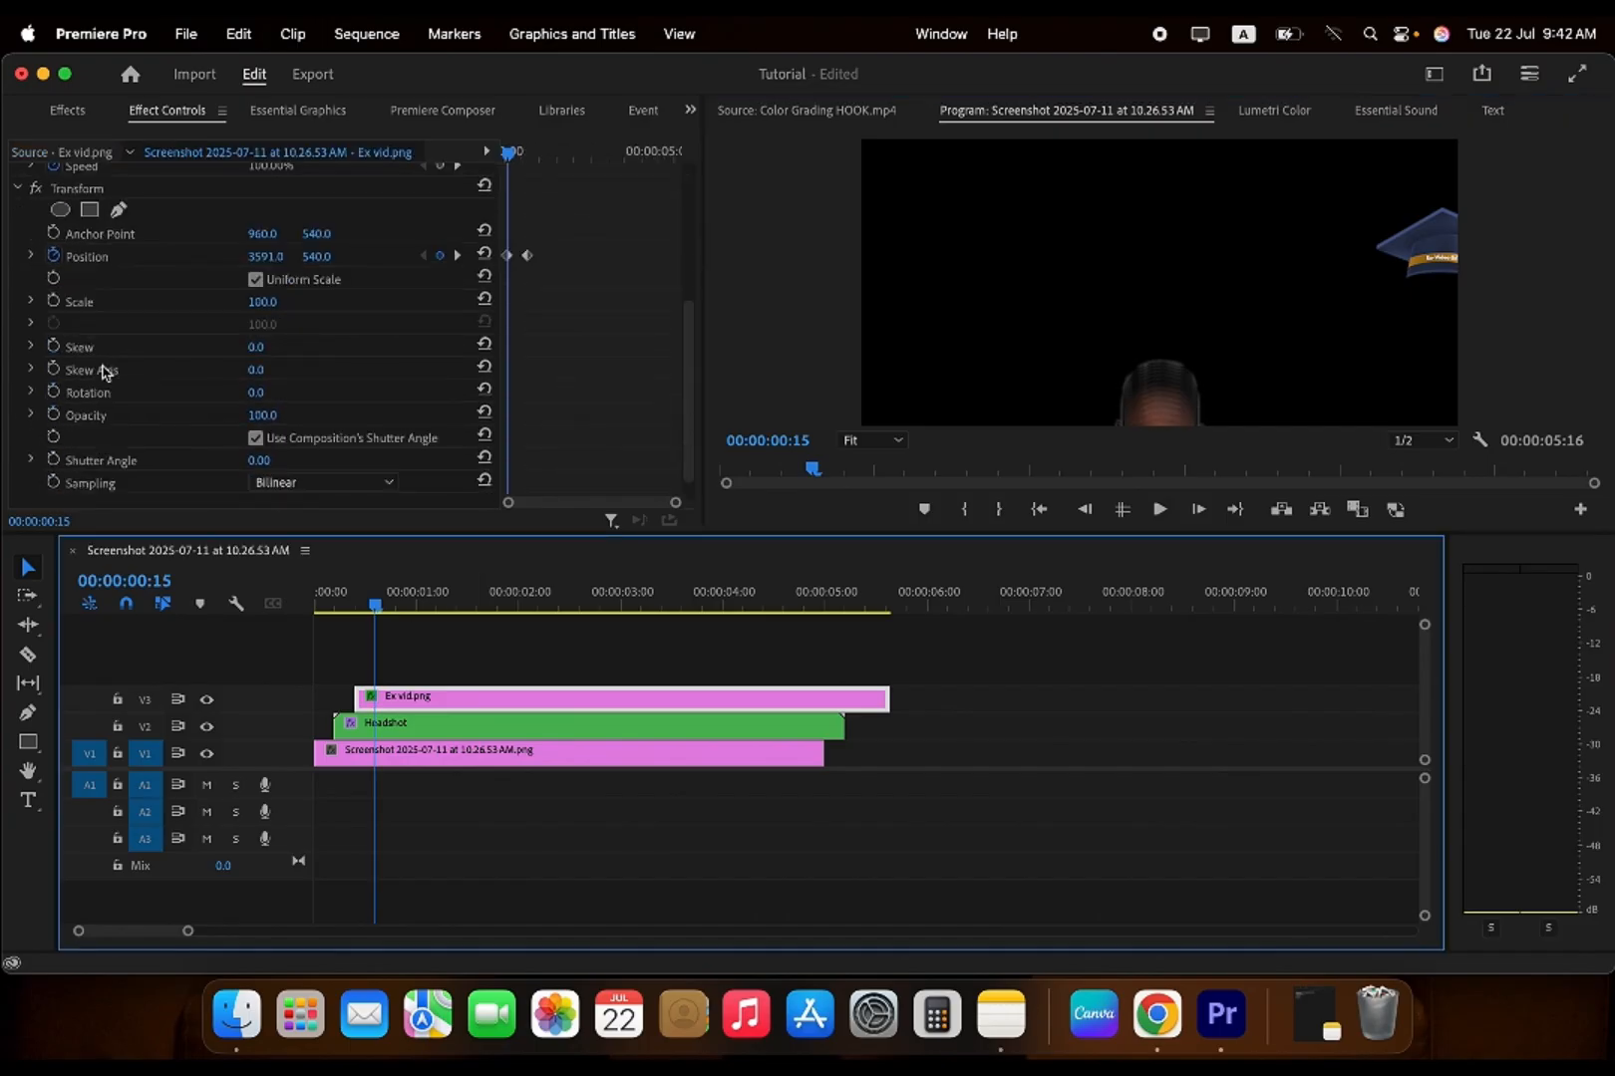
pyautogui.click(53, 391)
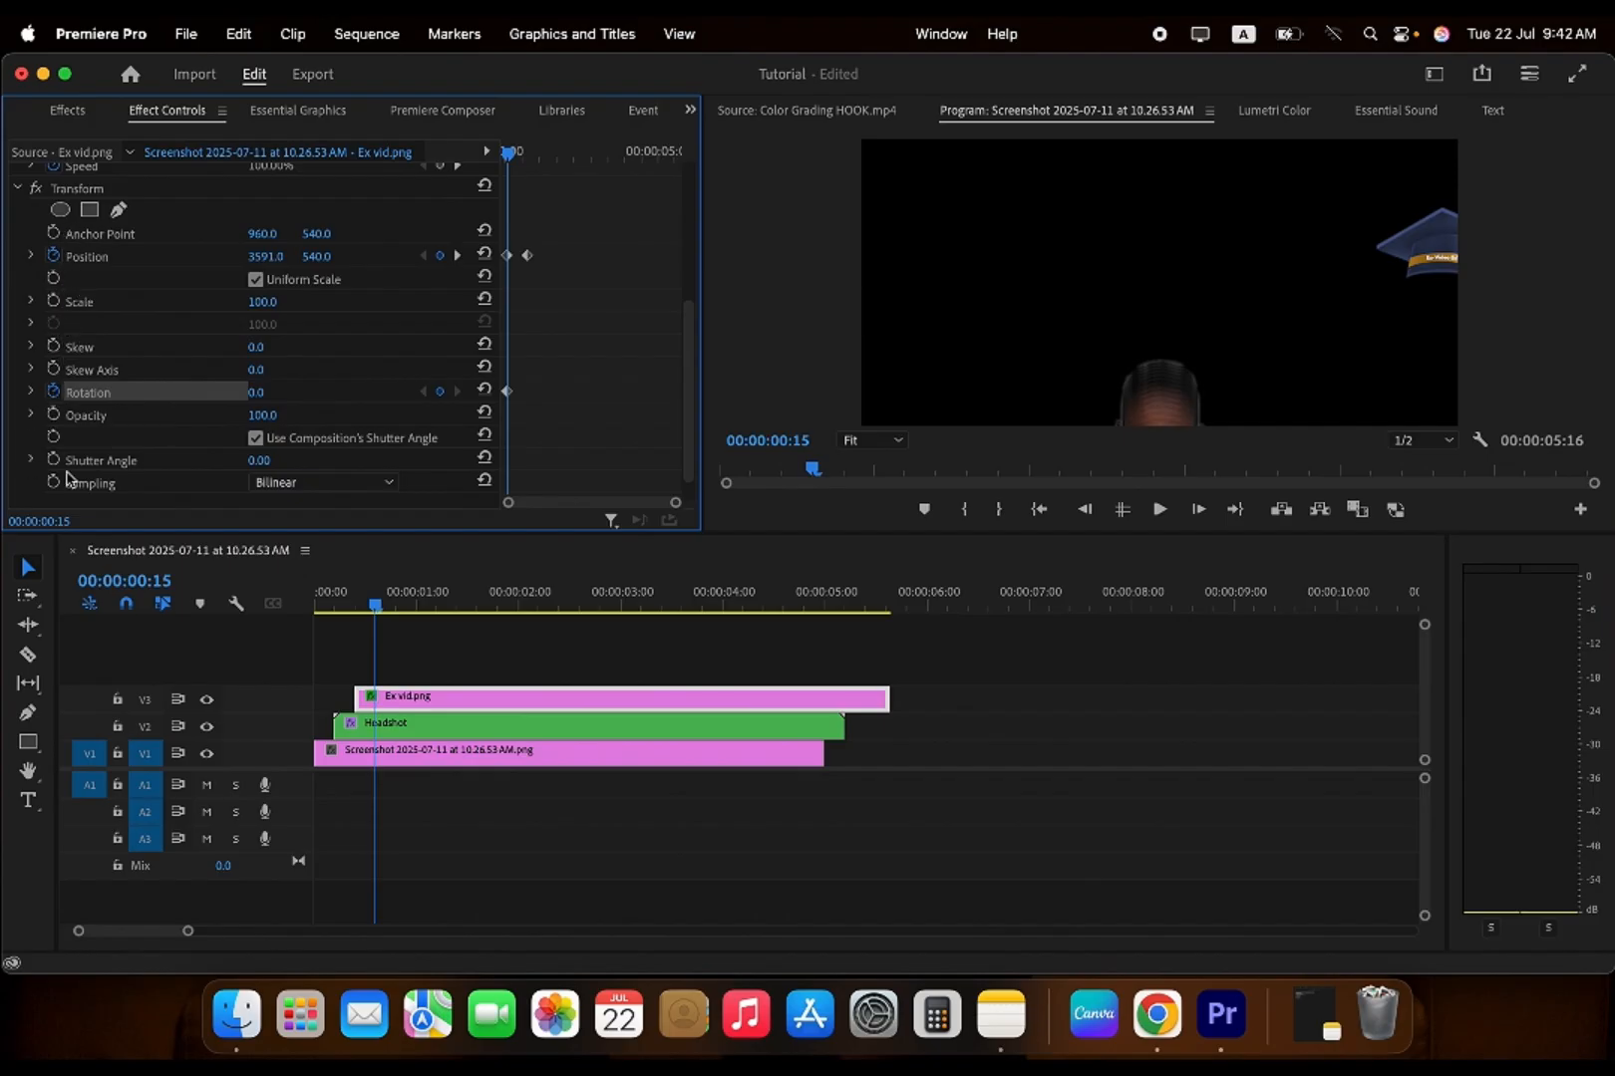
pyautogui.click(457, 256)
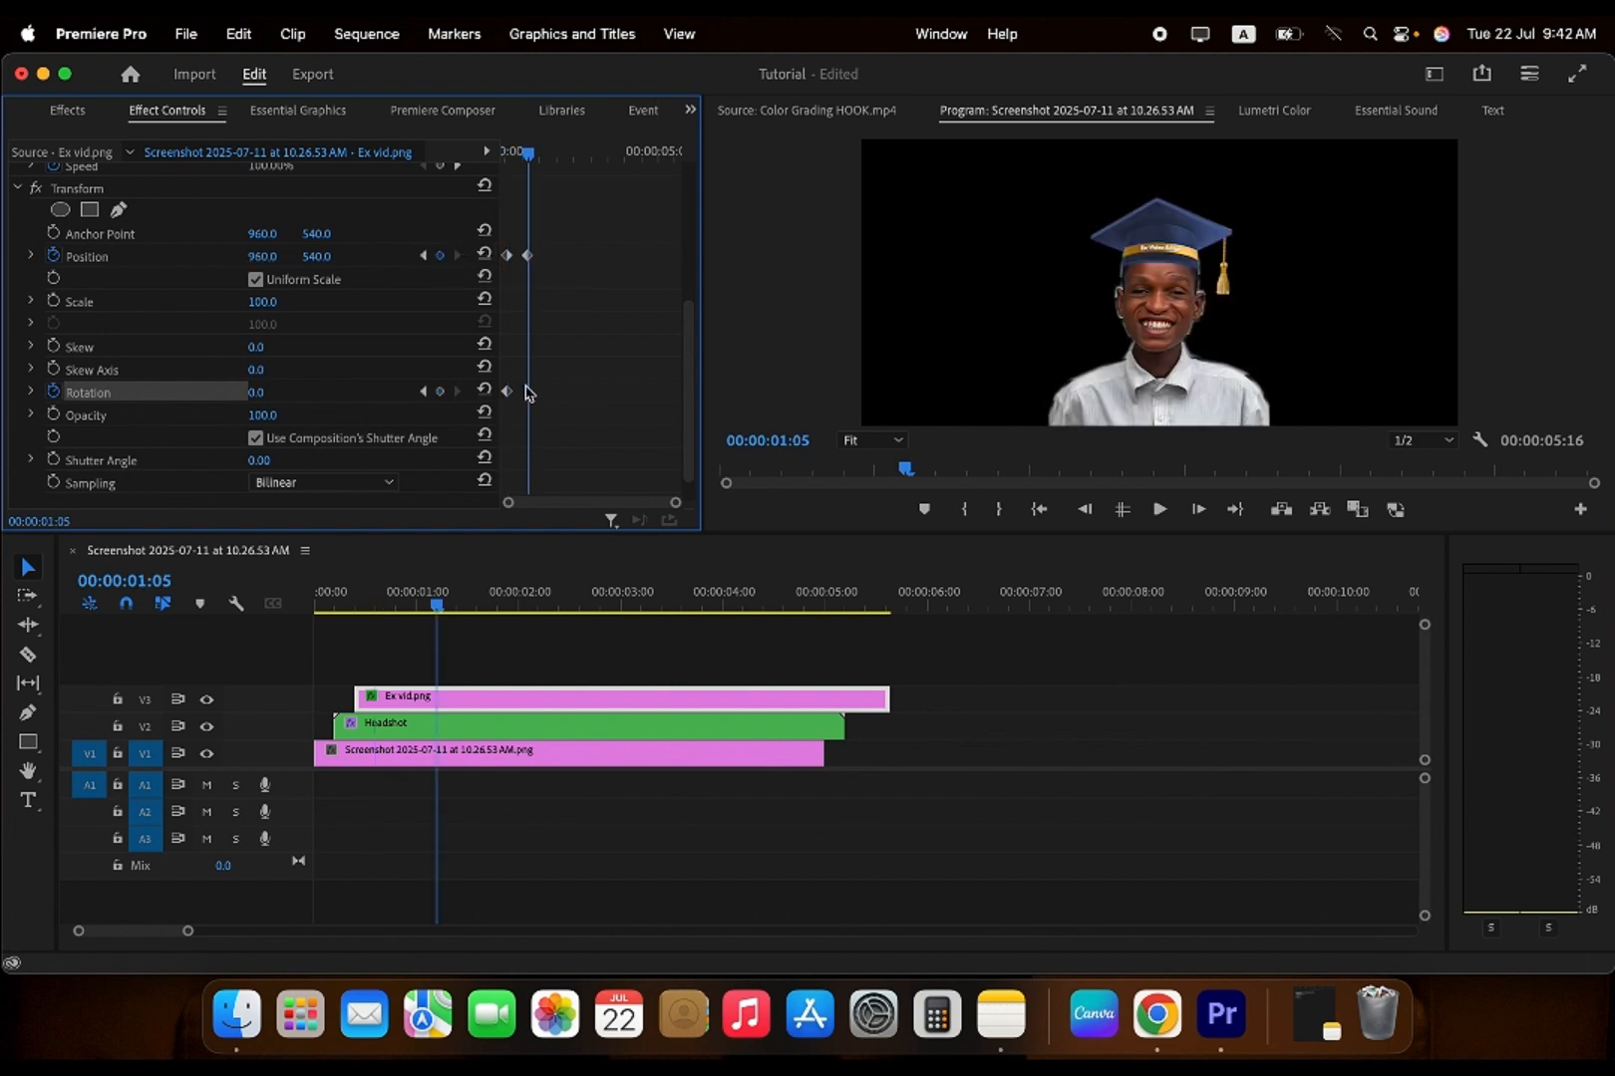
pyautogui.click(440, 392)
pyautogui.scroll(2, 533, 311)
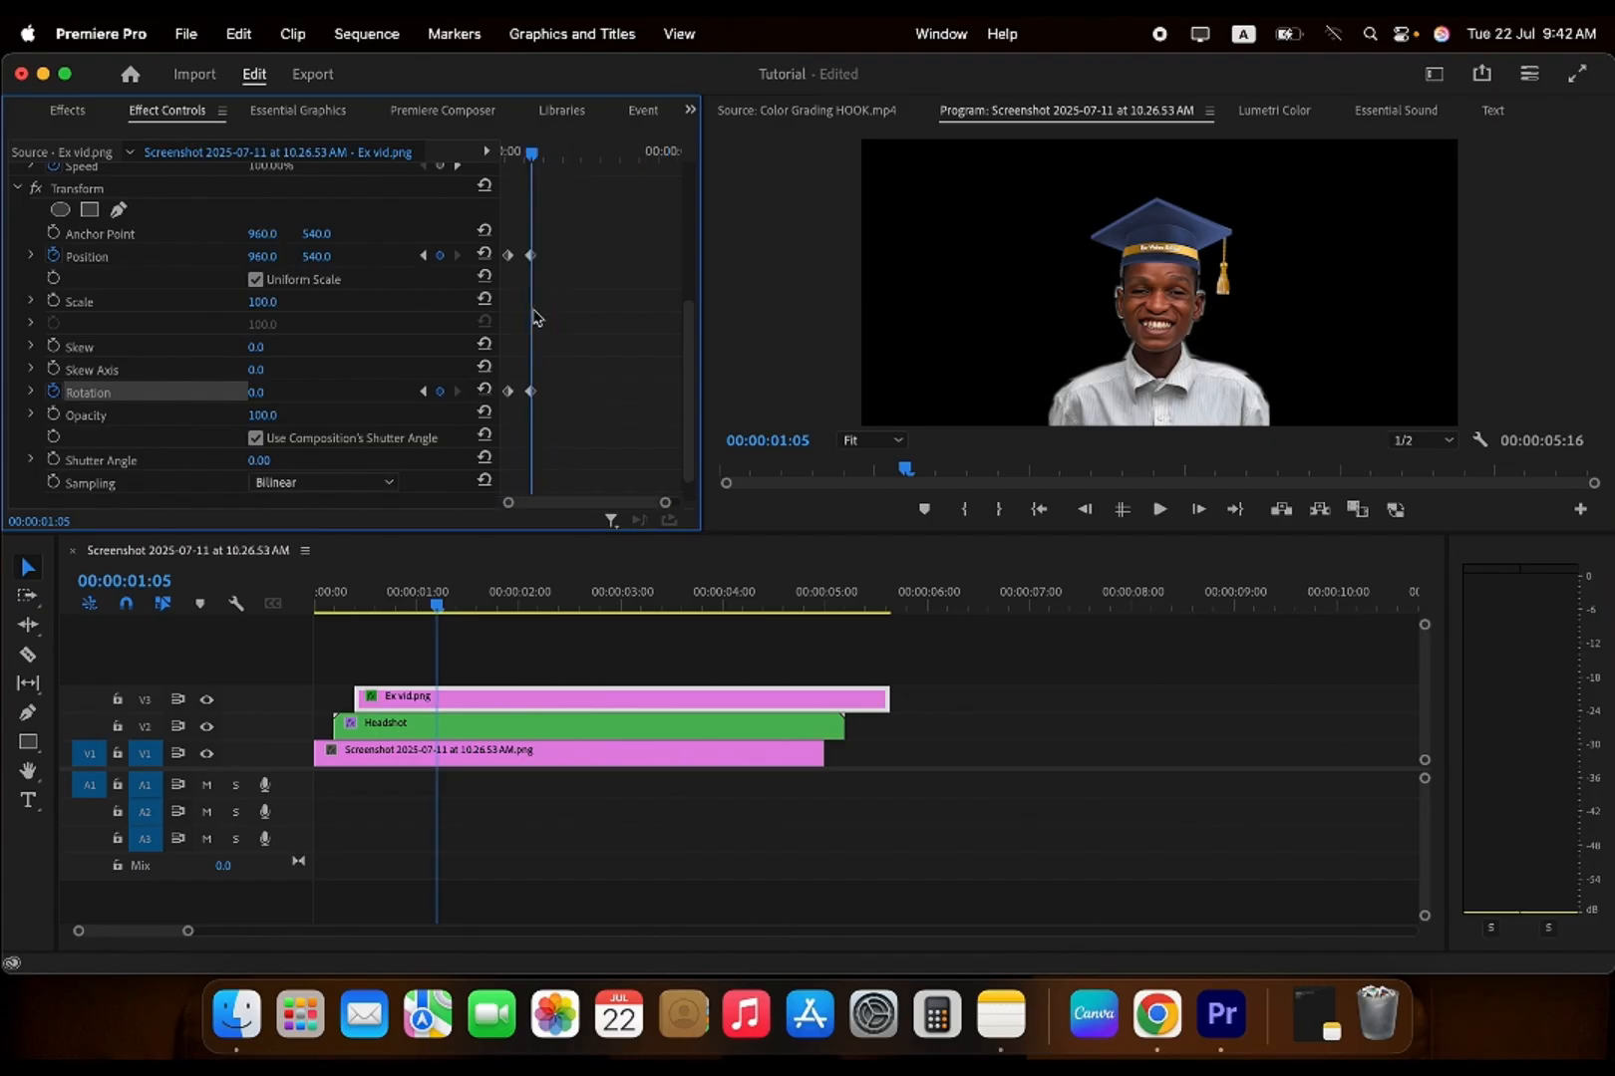
# - Raise the cap's first Rotation keyframe at 00:00:00:15 to 155.0° and on to 1x2.0°, checking the spin
pyautogui.click(423, 391)
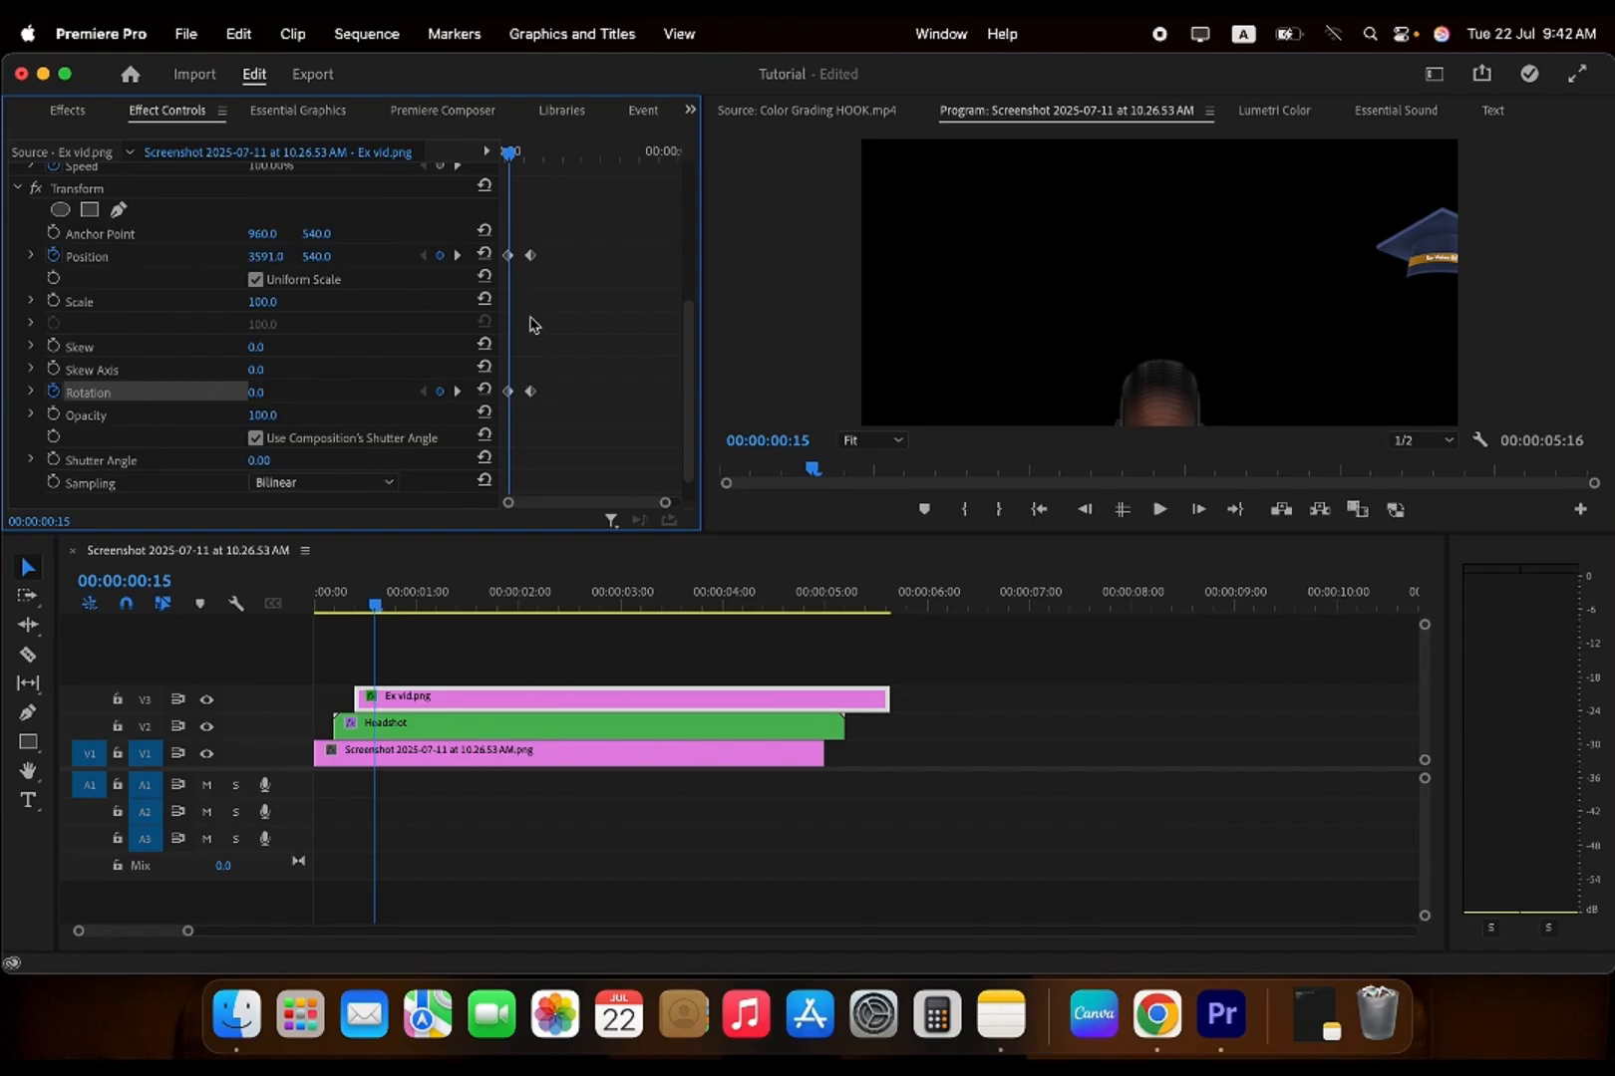
pyautogui.click(509, 392)
pyautogui.moveTo(262, 395); pyautogui.dragTo(405, 394)
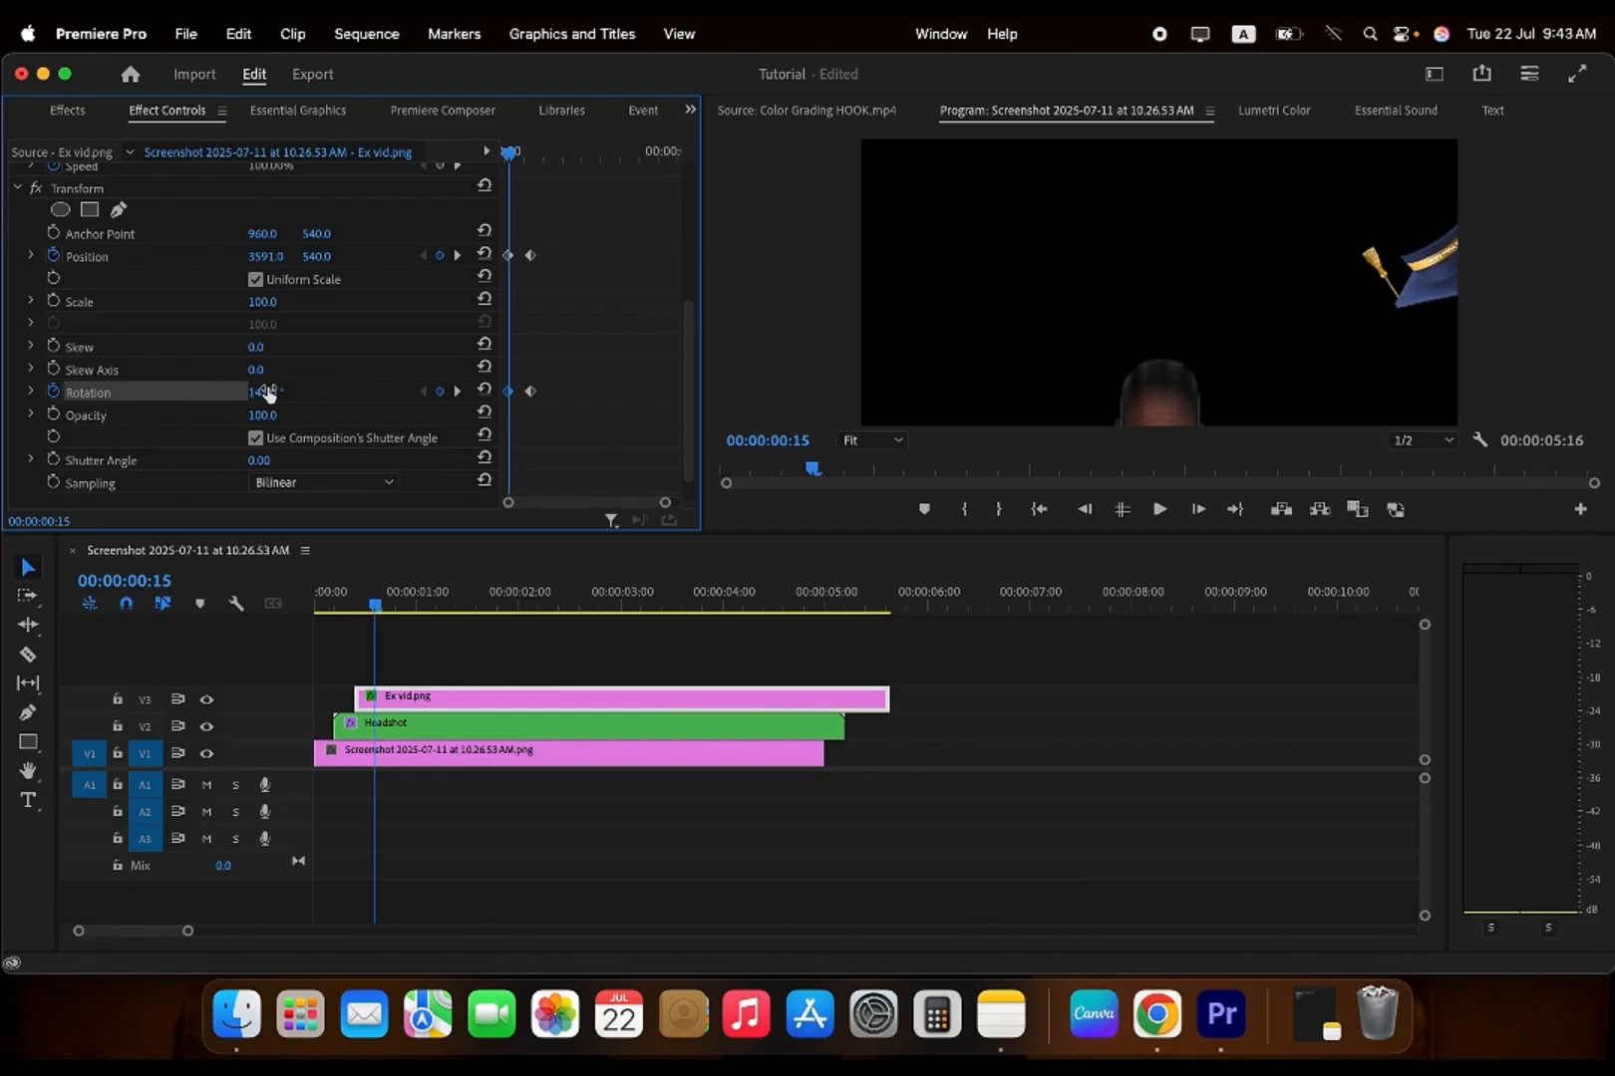
pyautogui.moveTo(261, 396); pyautogui.dragTo(271, 397)
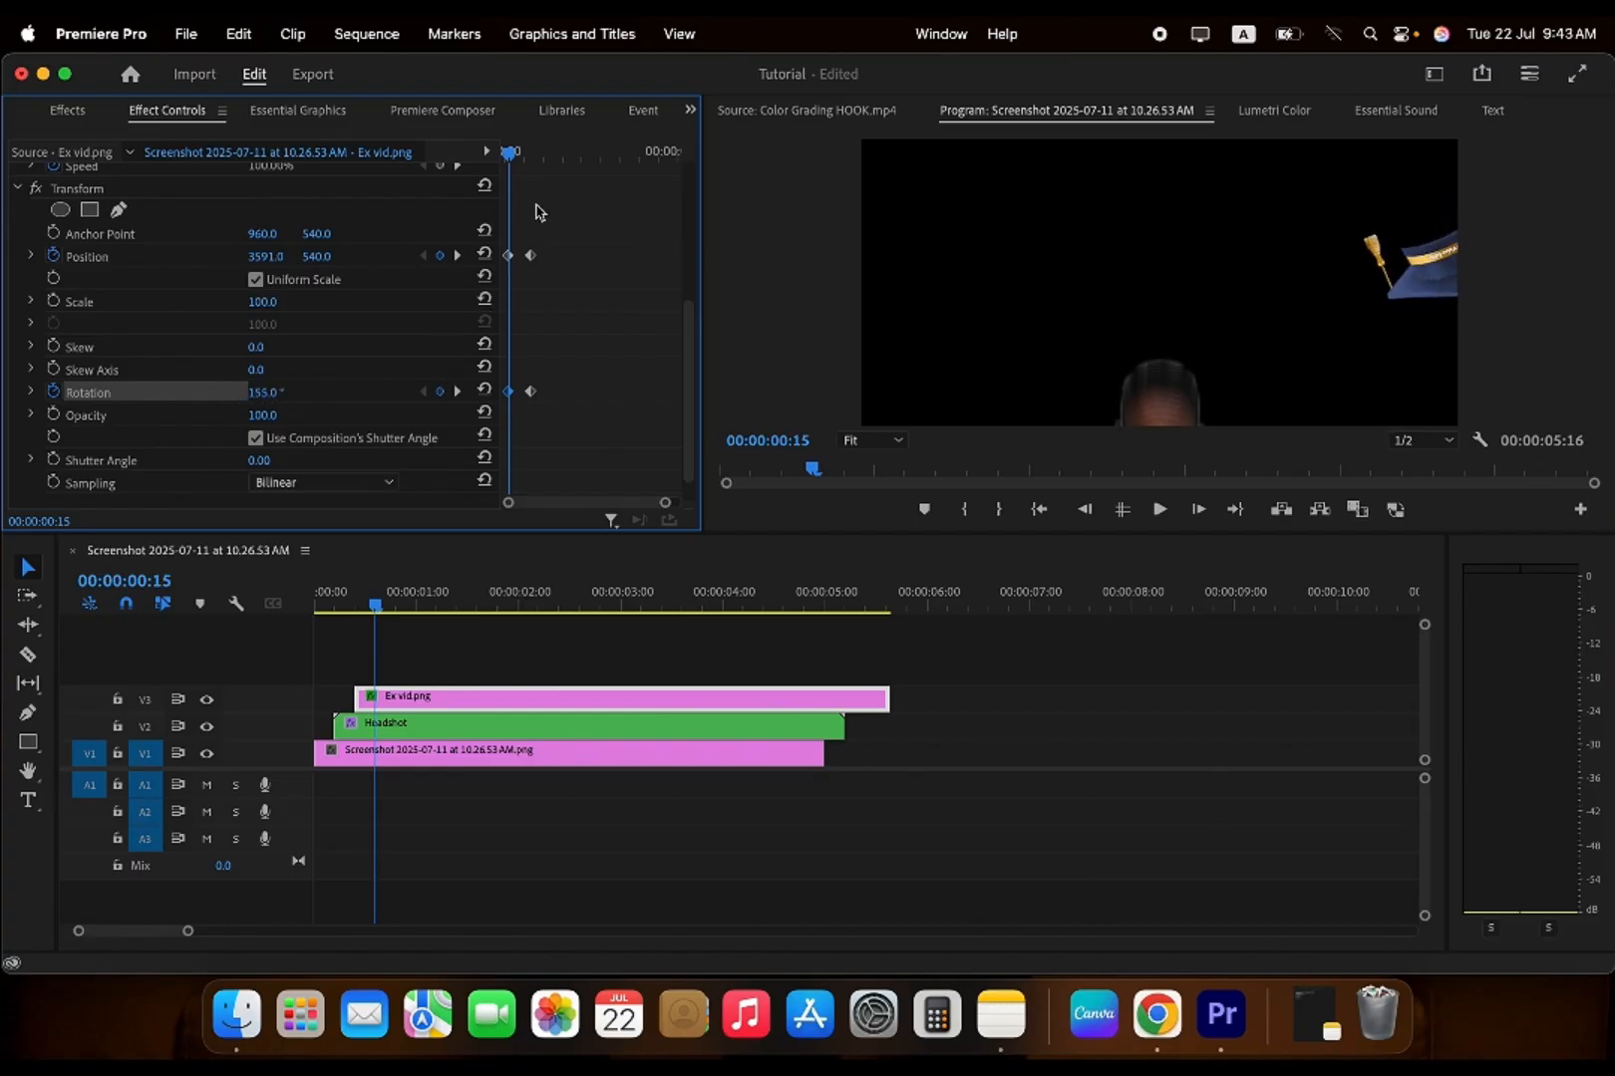
pyautogui.moveTo(514, 157)
pyautogui.mouseDown()
pyautogui.moveTo(529, 163)
pyautogui.moveTo(512, 161)
pyautogui.mouseUp()
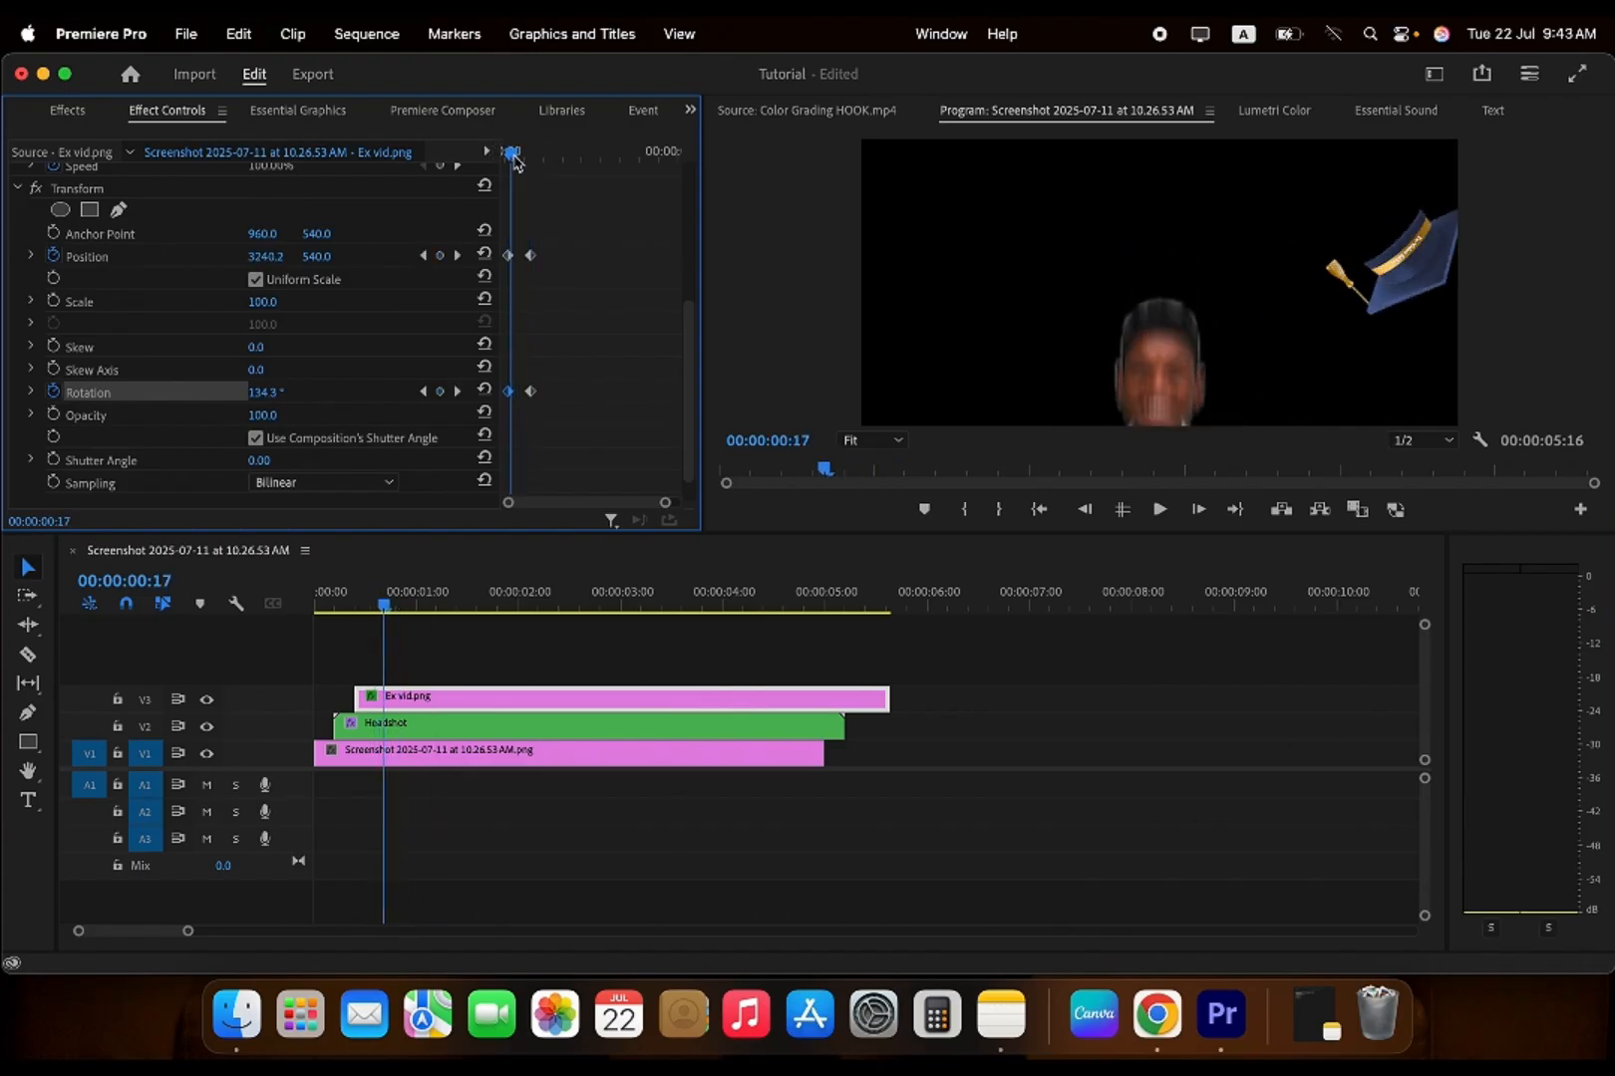
pyautogui.click(423, 392)
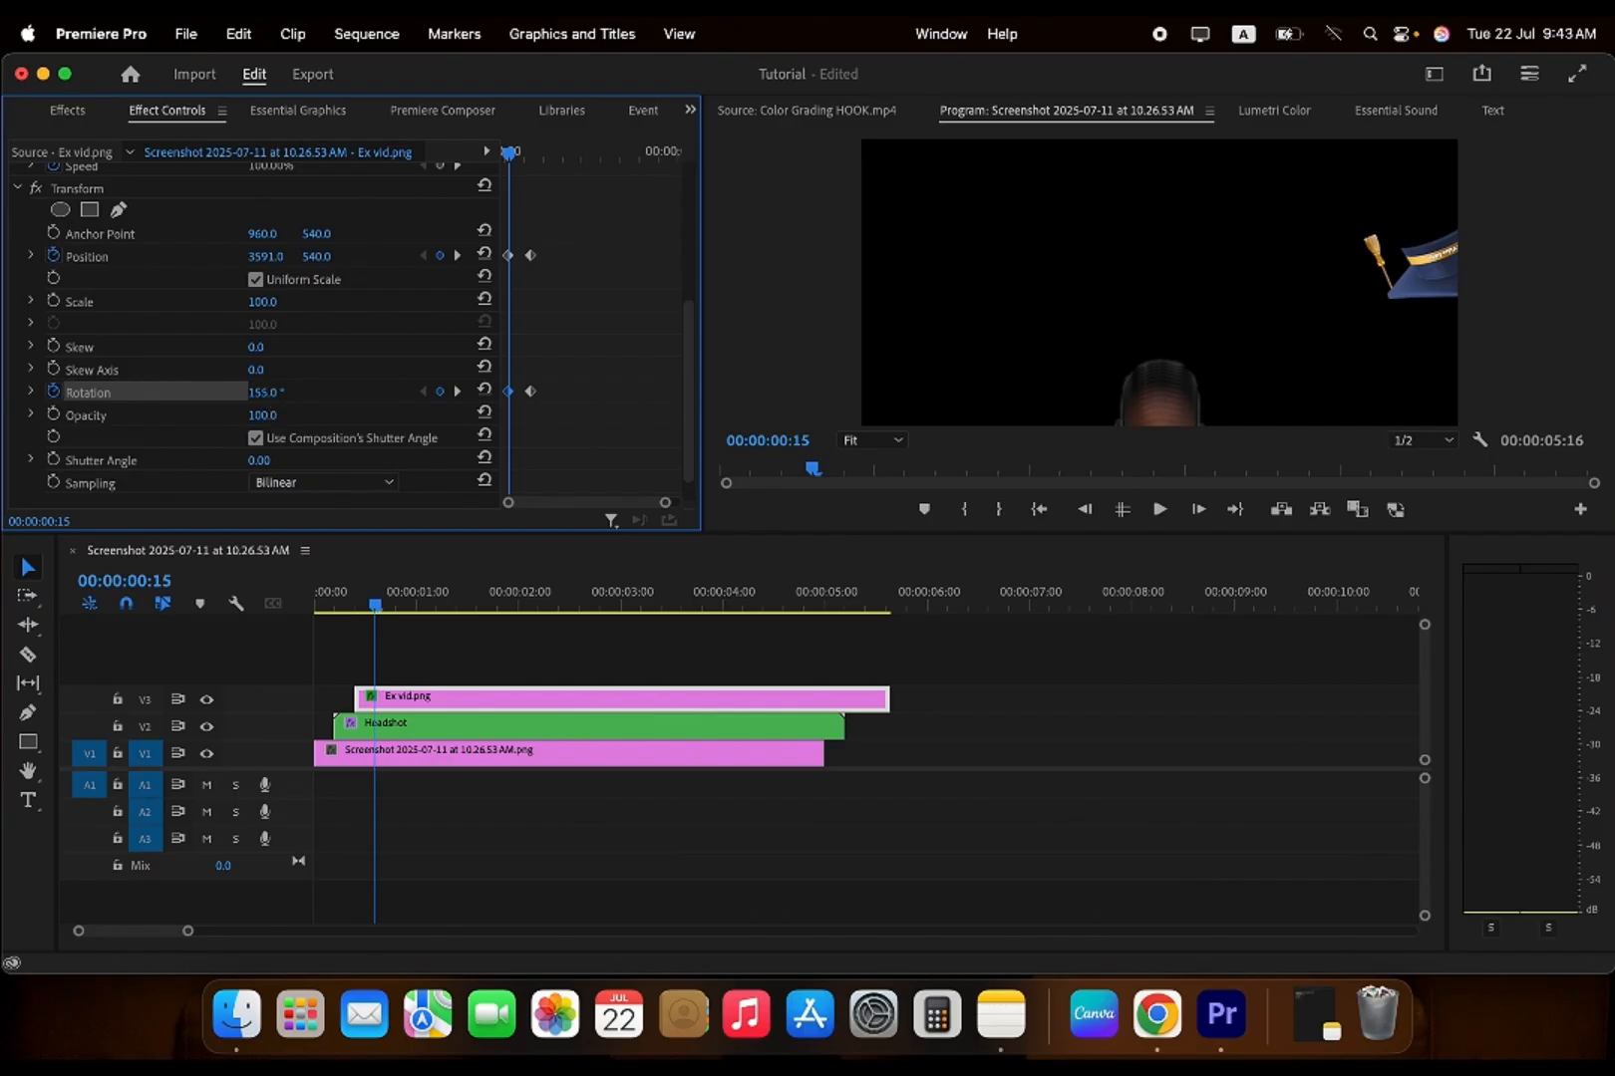
pyautogui.moveTo(264, 393); pyautogui.dragTo(373, 394)
pyautogui.moveTo(508, 159)
pyautogui.mouseDown()
pyautogui.moveTo(529, 161)
pyautogui.moveTo(509, 161)
pyautogui.mouseUp()
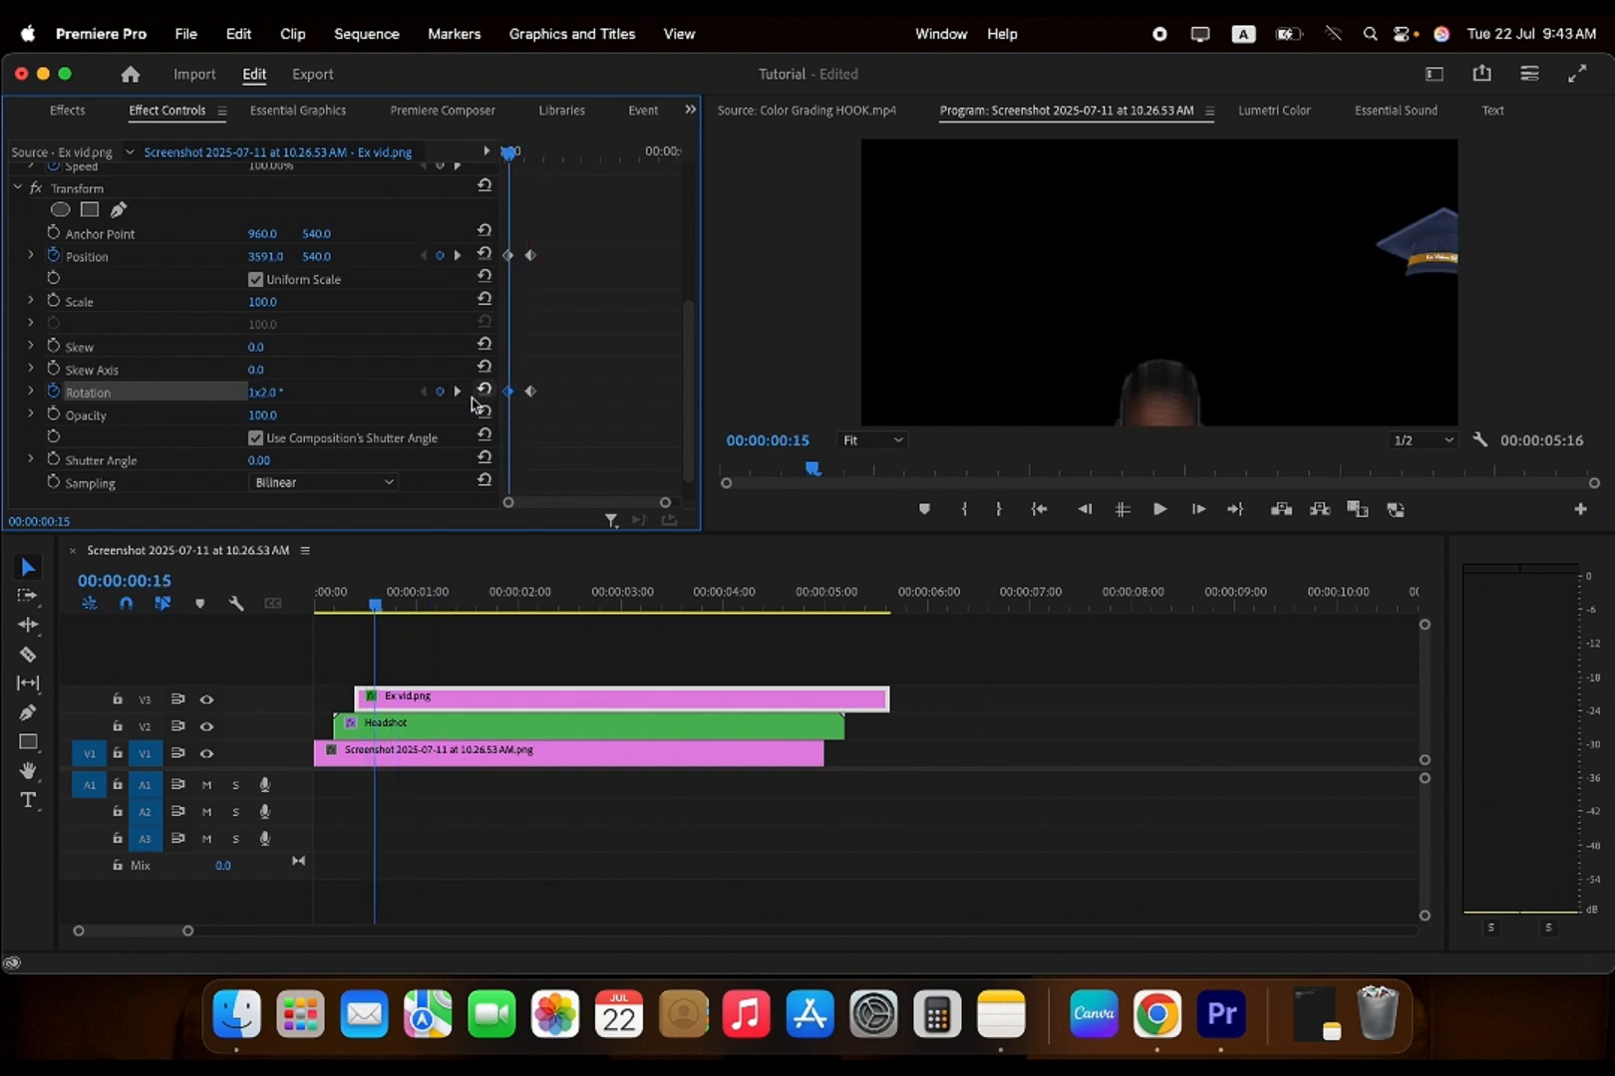
# - At 00:00:00:15, set the cap's horizontal Transform Position to 4371 and Rotation to 1x25.0°, and preview the fly-in
pyautogui.moveTo(265, 258); pyautogui.dragTo(329, 257)
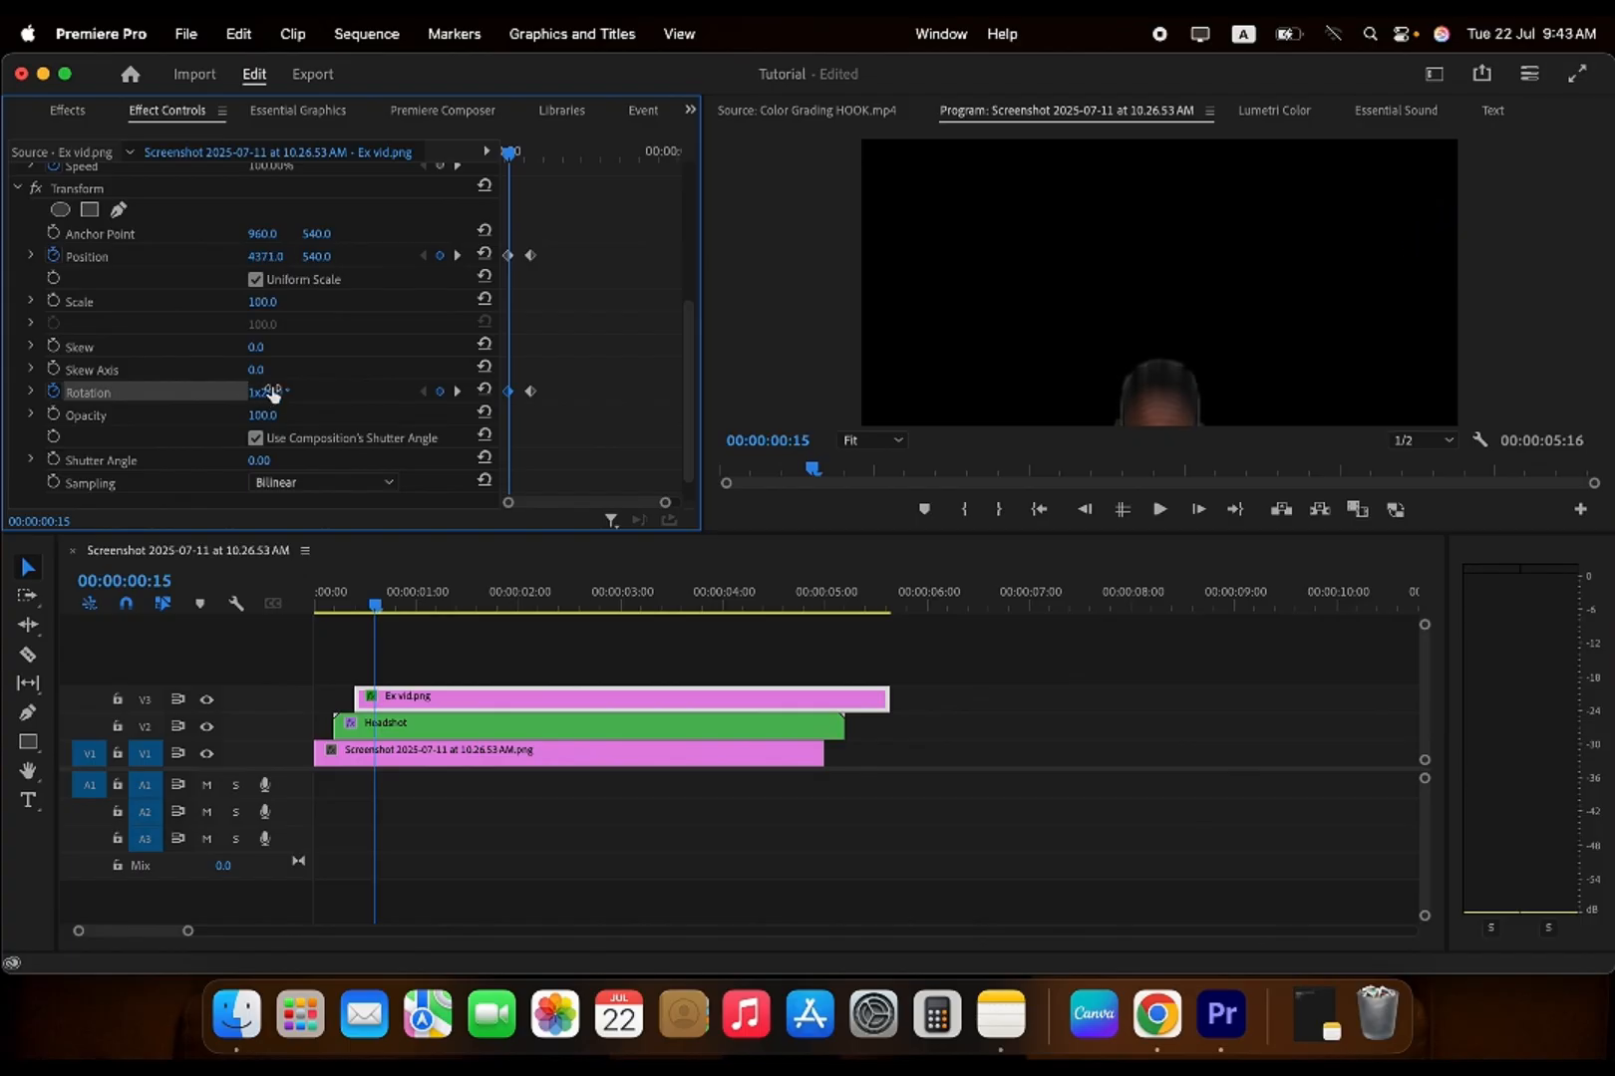
pyautogui.moveTo(508, 164); pyautogui.dragTo(530, 165)
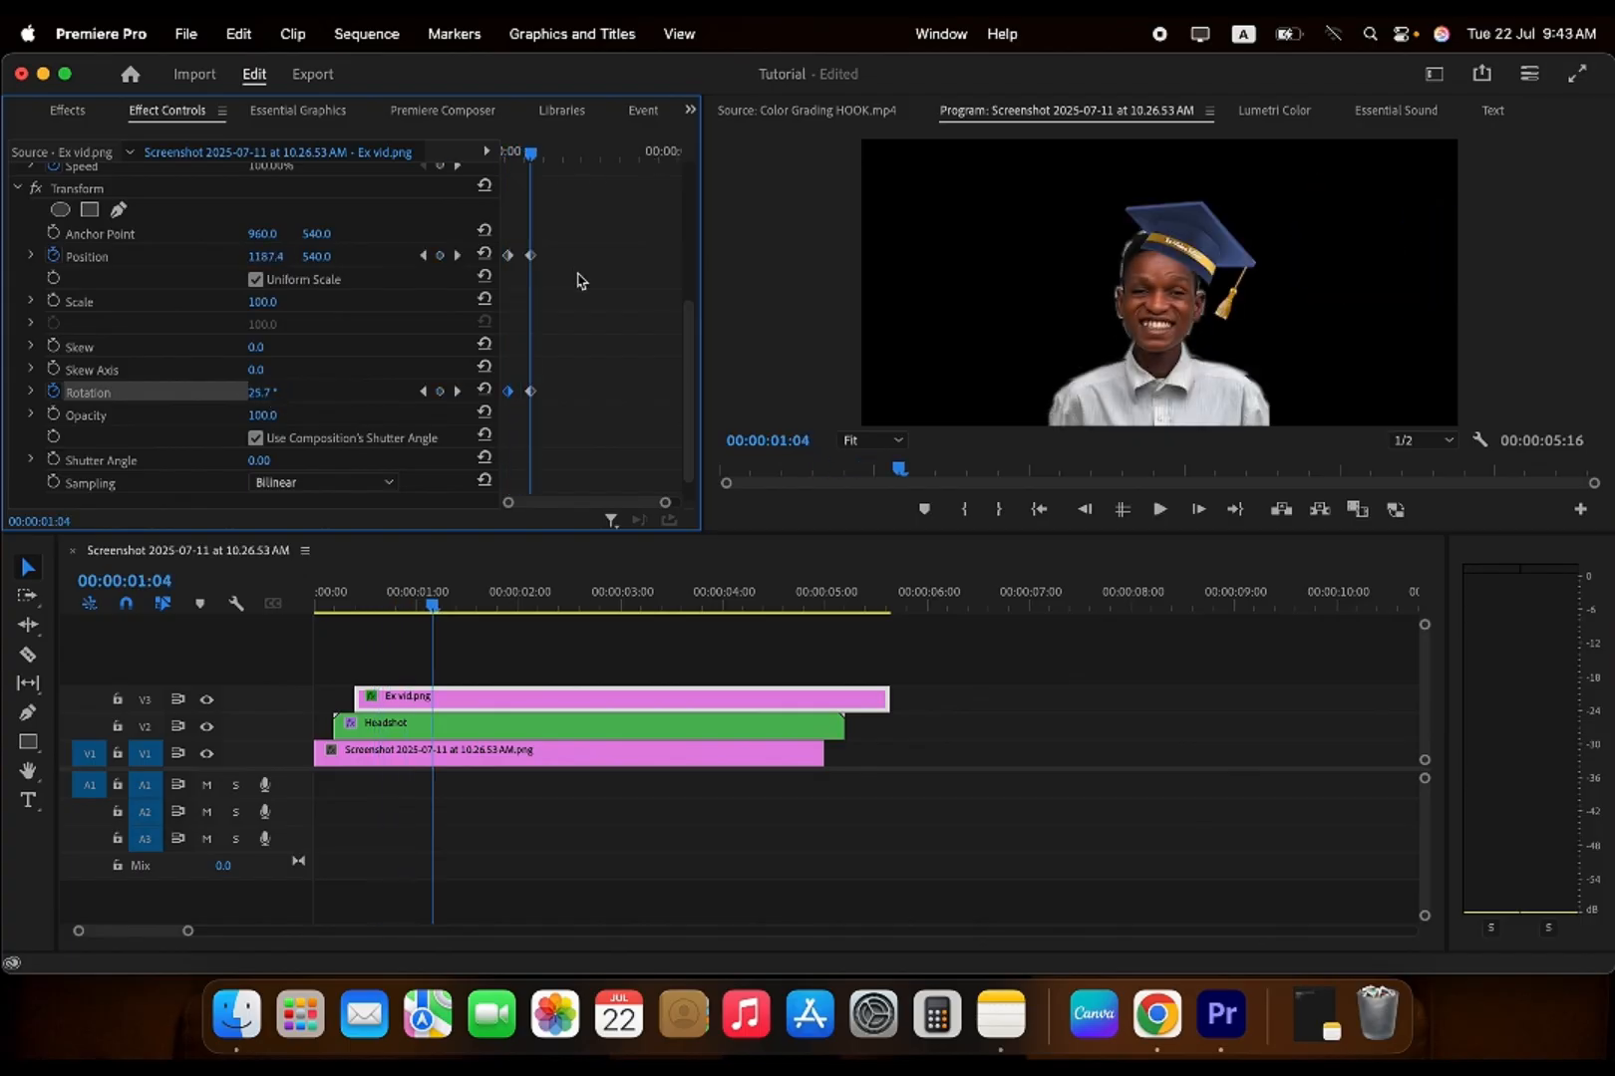
pyautogui.click(501, 152)
pyautogui.press('space')
pyautogui.press('space')
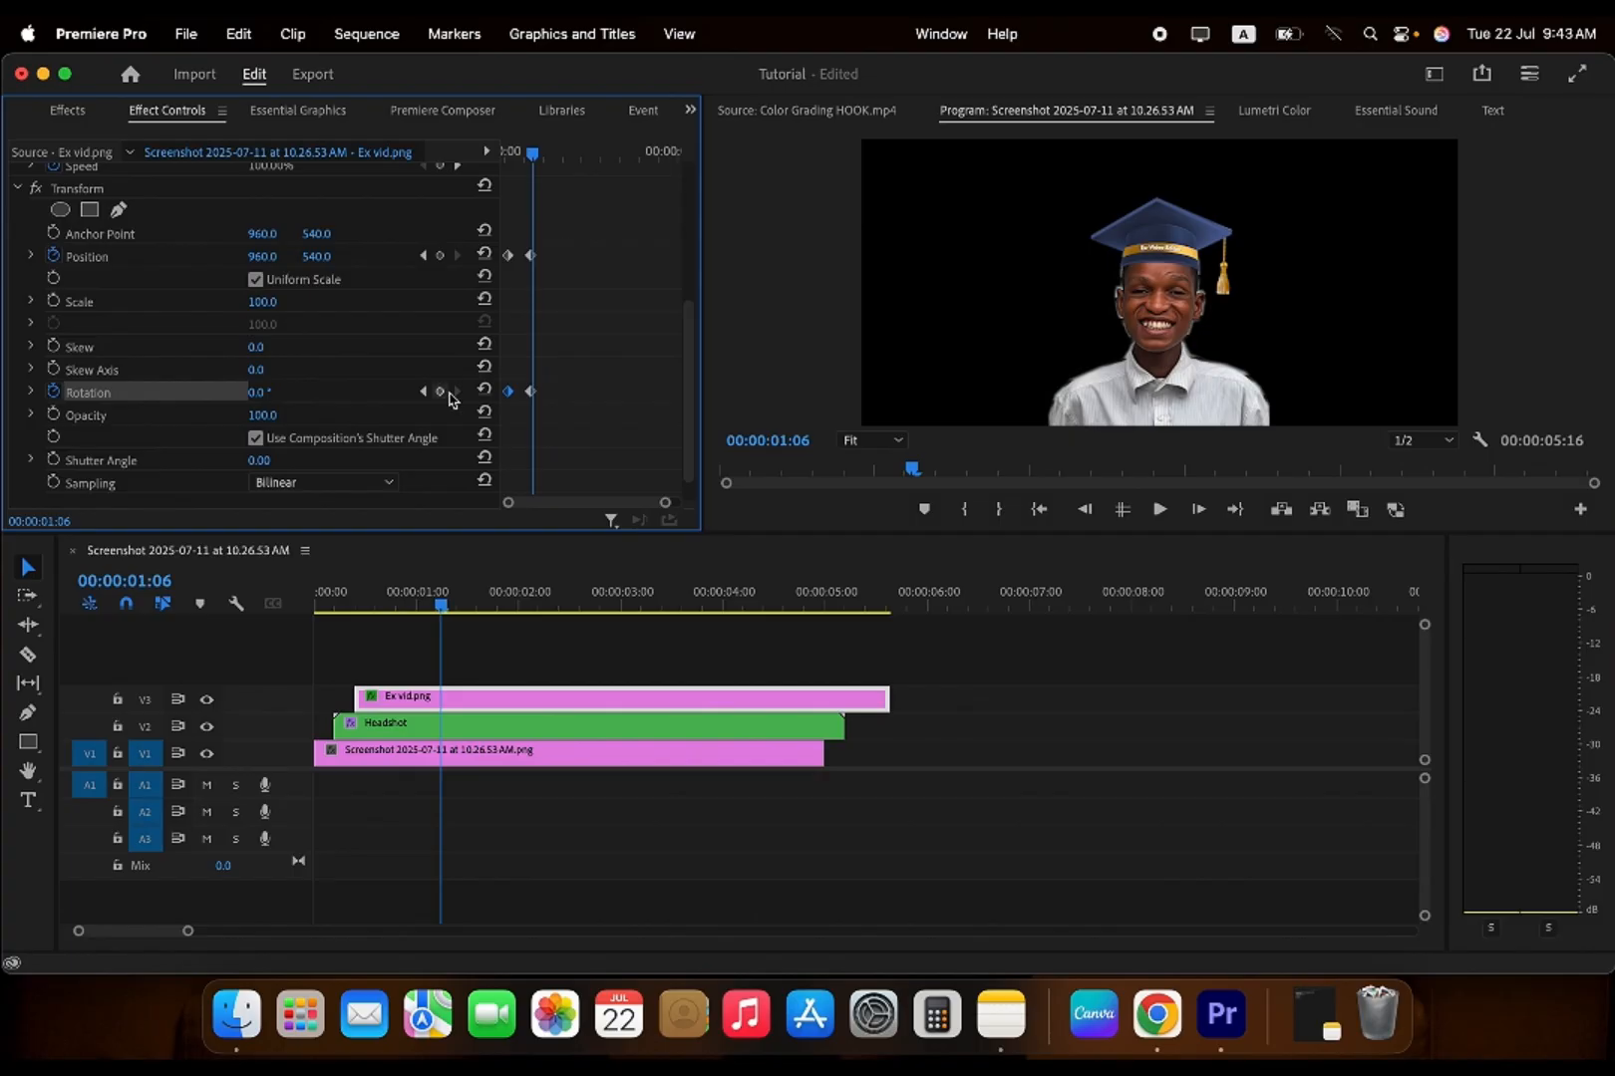
pyautogui.click(507, 152)
pyautogui.press('space')
pyautogui.press('space')
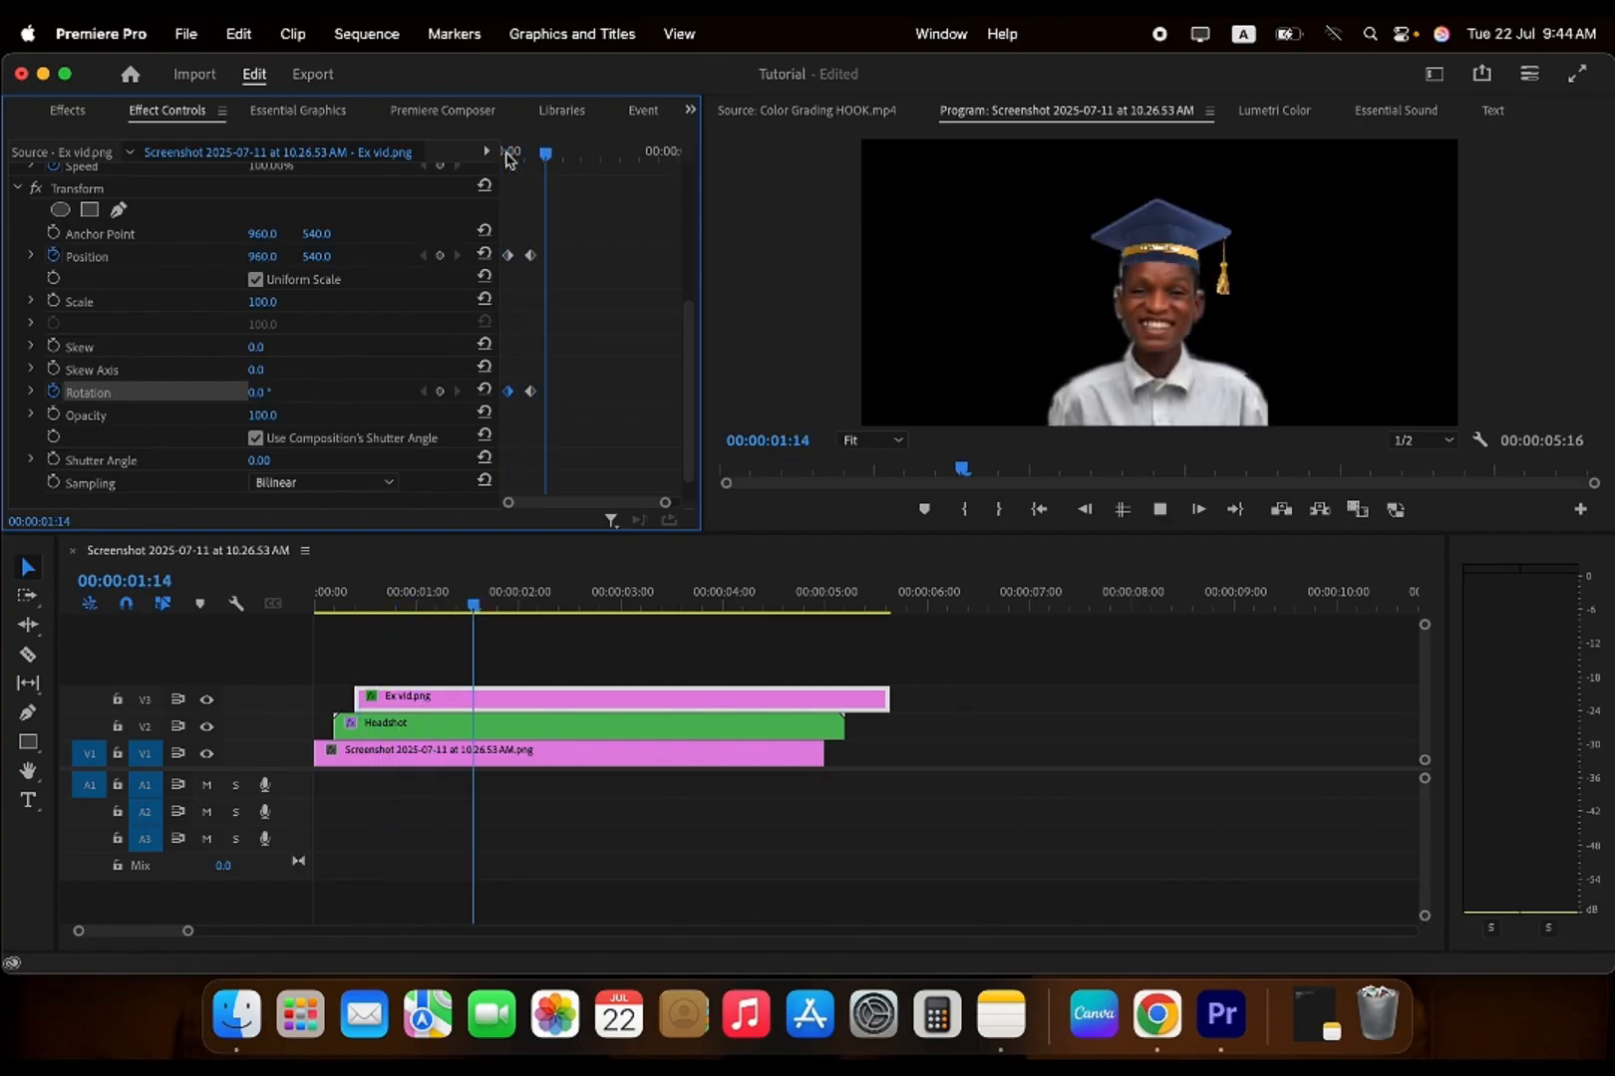
# - Increase the cap's first Rotation keyframe beyond 1x25.0° and play back the fly-in
pyautogui.click(423, 391)
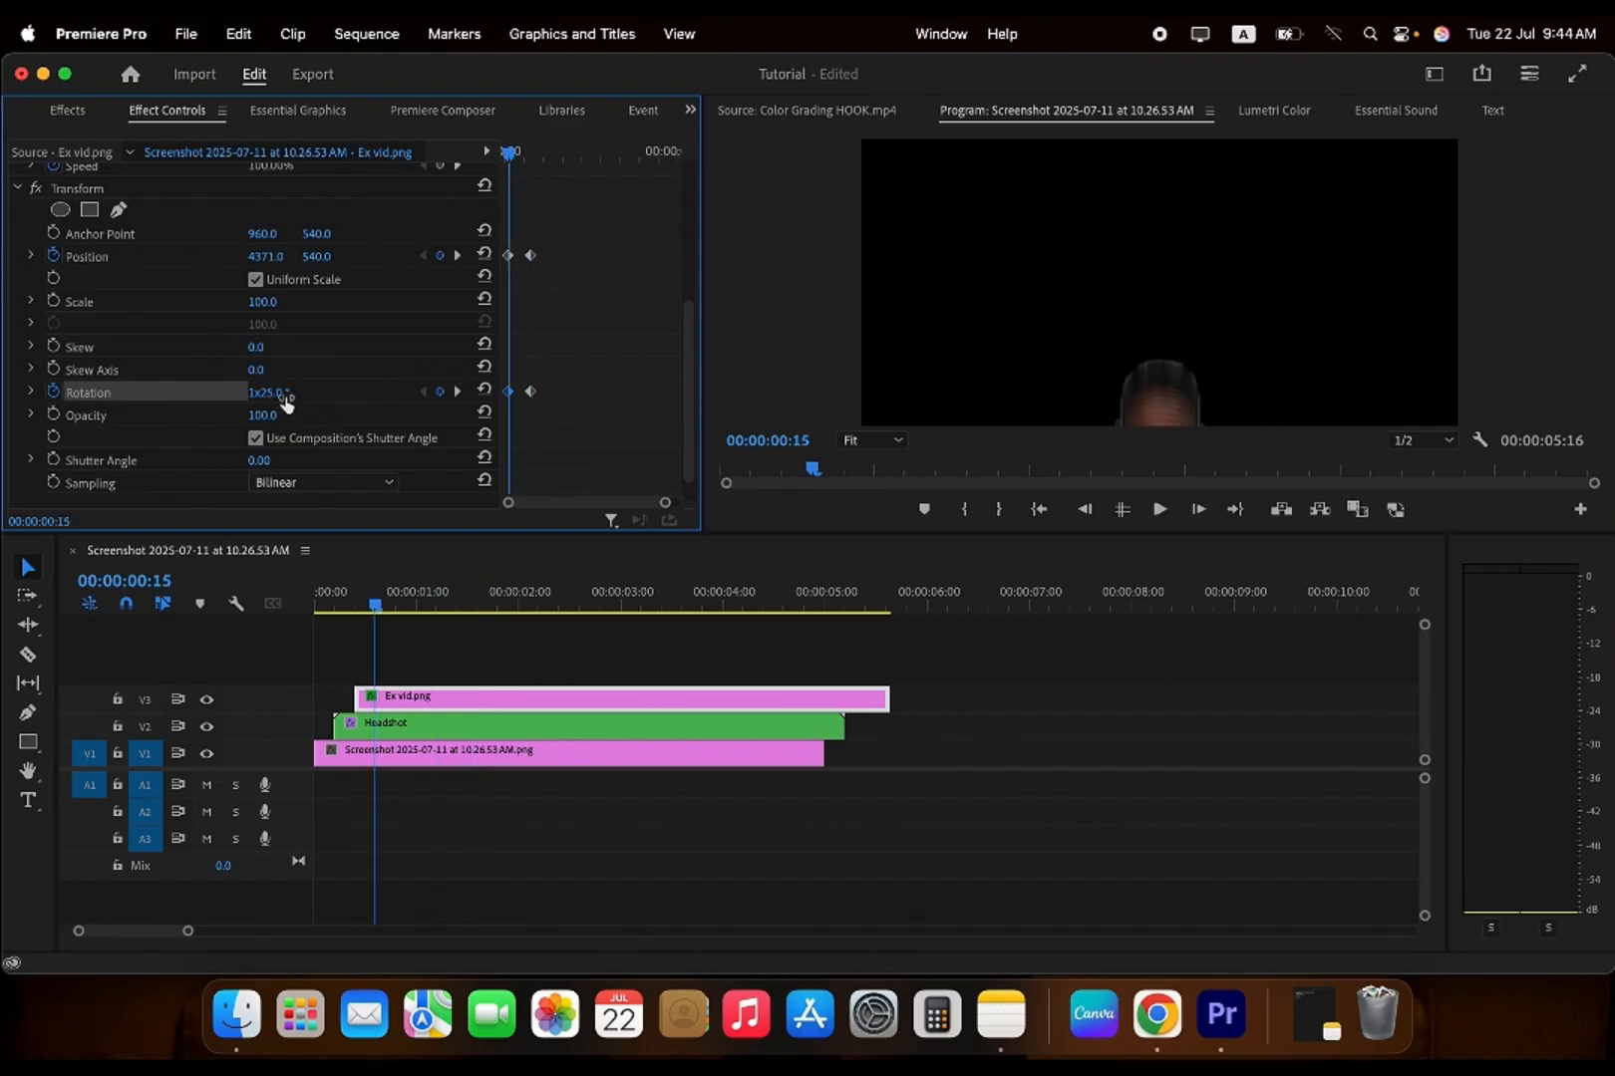
pyautogui.moveTo(277, 393); pyautogui.dragTo(309, 393)
pyautogui.press('space')
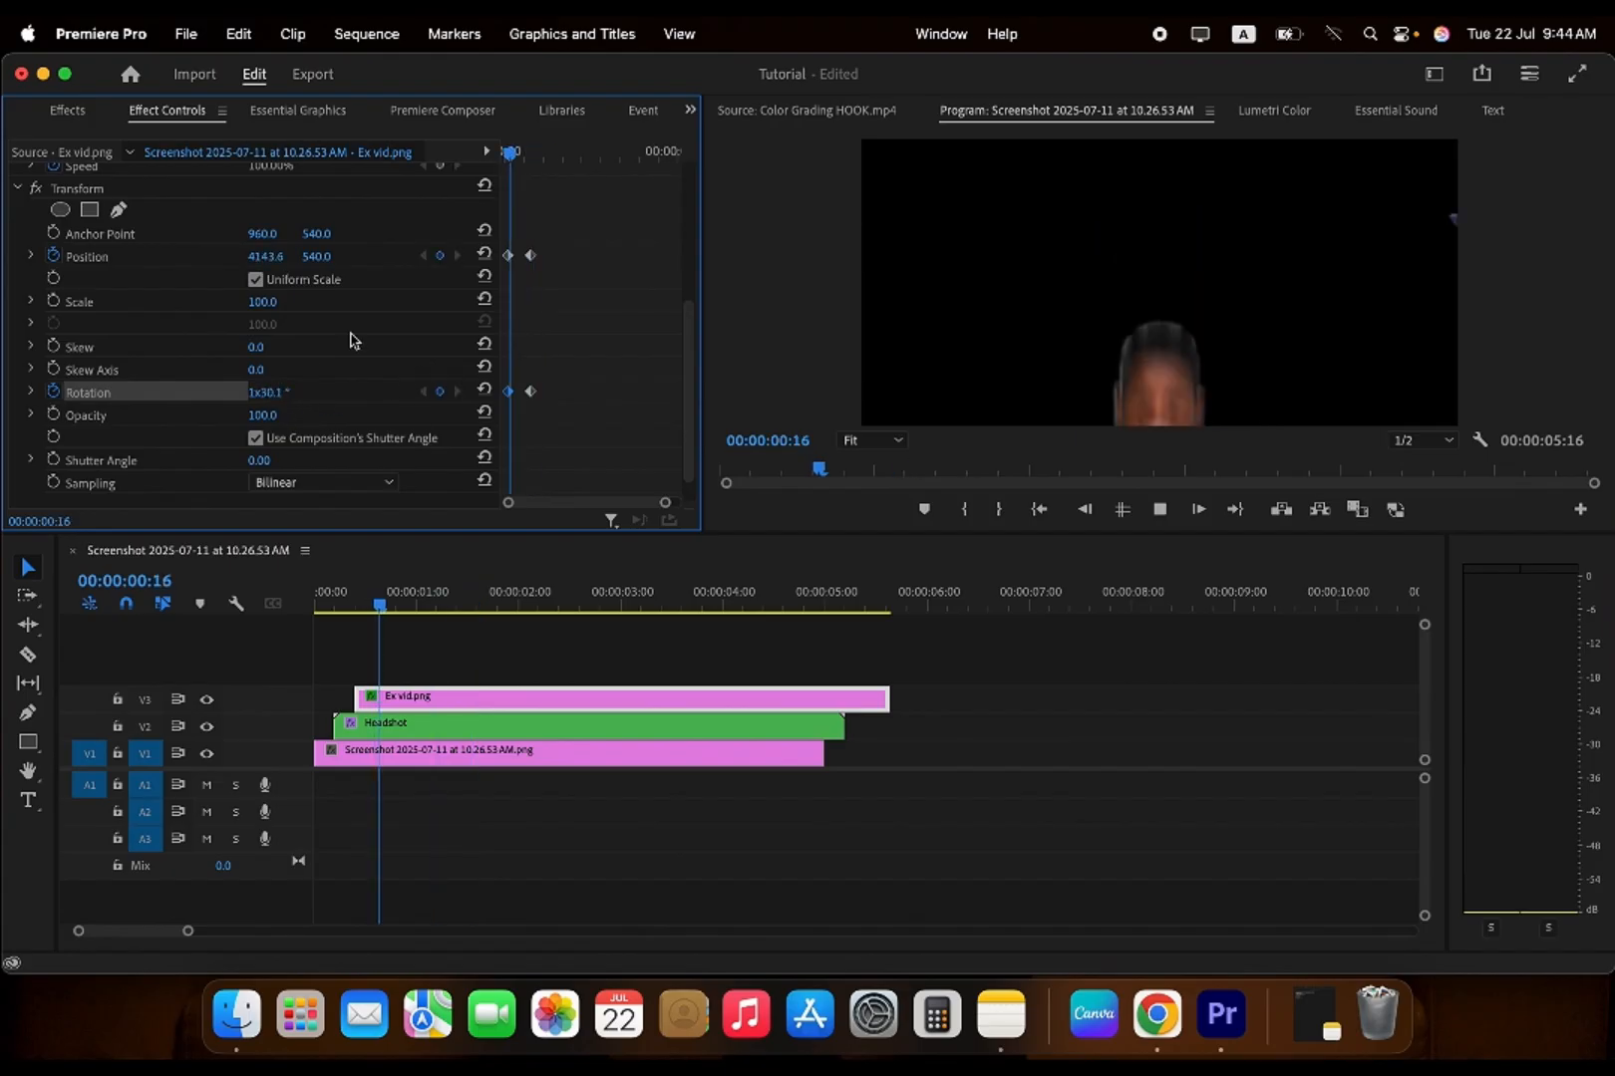
pyautogui.press('space')
# - Try Ease In and Ease Out on all the cap's Transform Position and Rotation keyframes, and undo both interpolations
pyautogui.moveTo(626, 162); pyautogui.dragTo(487, 425)
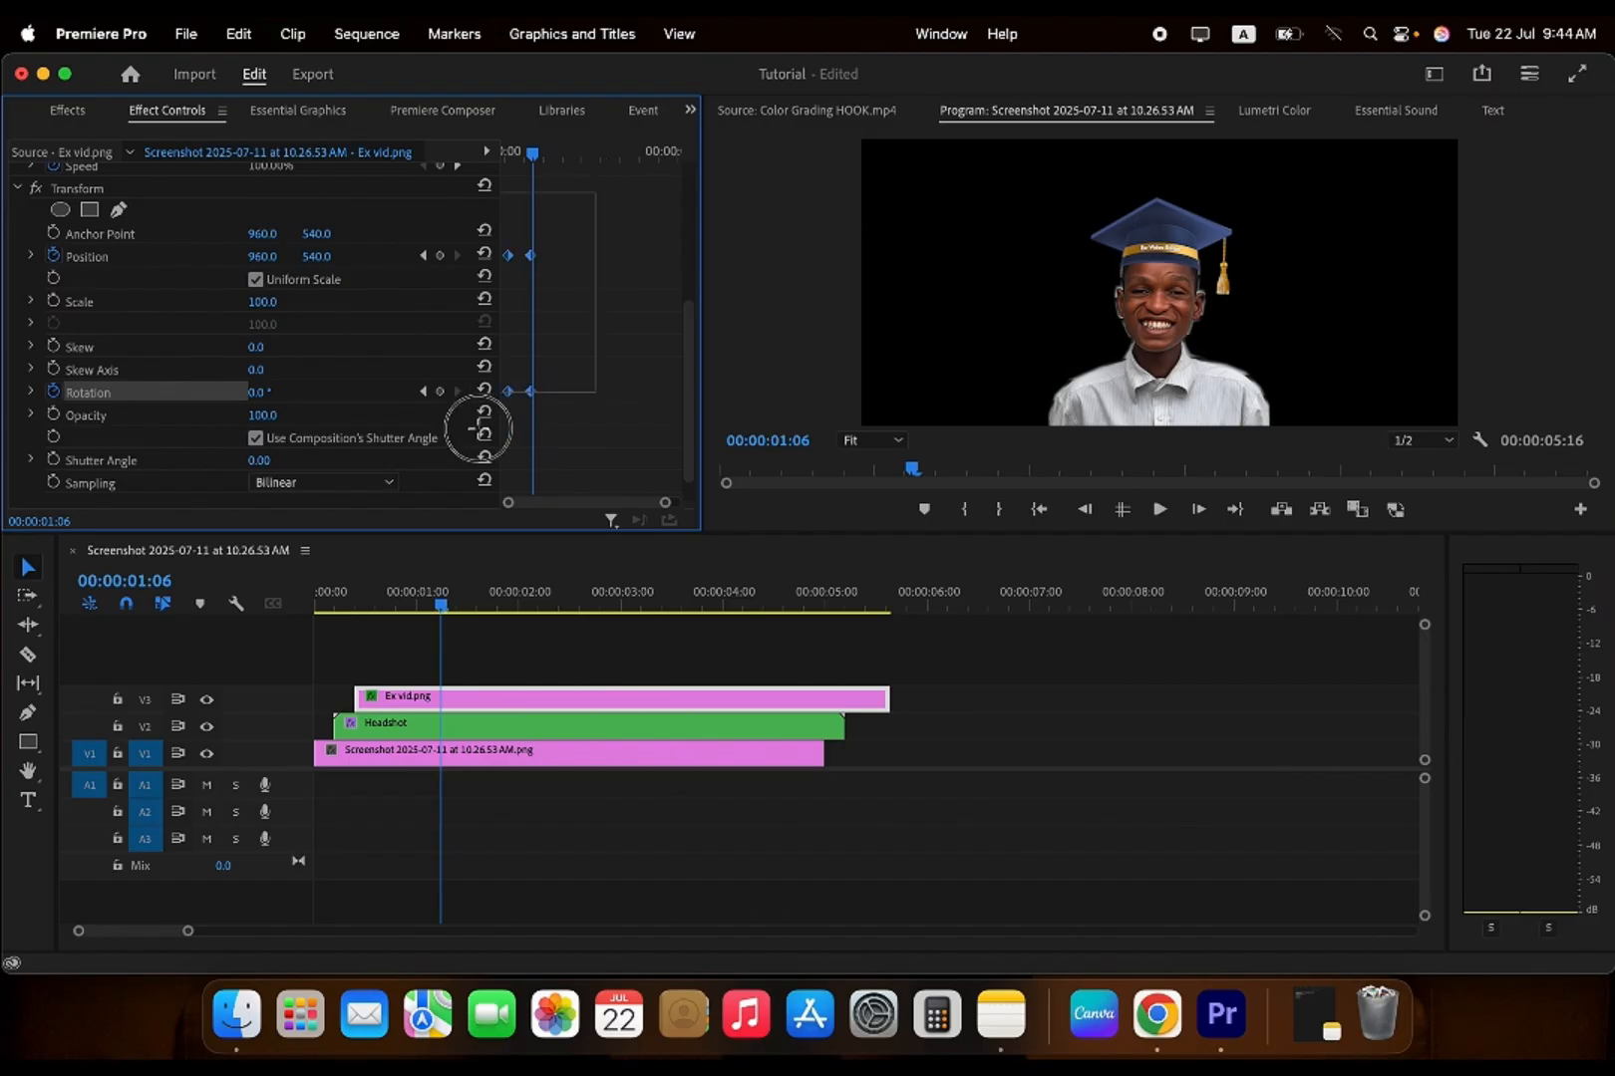
pyautogui.rightClick(538, 267)
pyautogui.moveTo(855, 459)
pyautogui.click(859, 555)
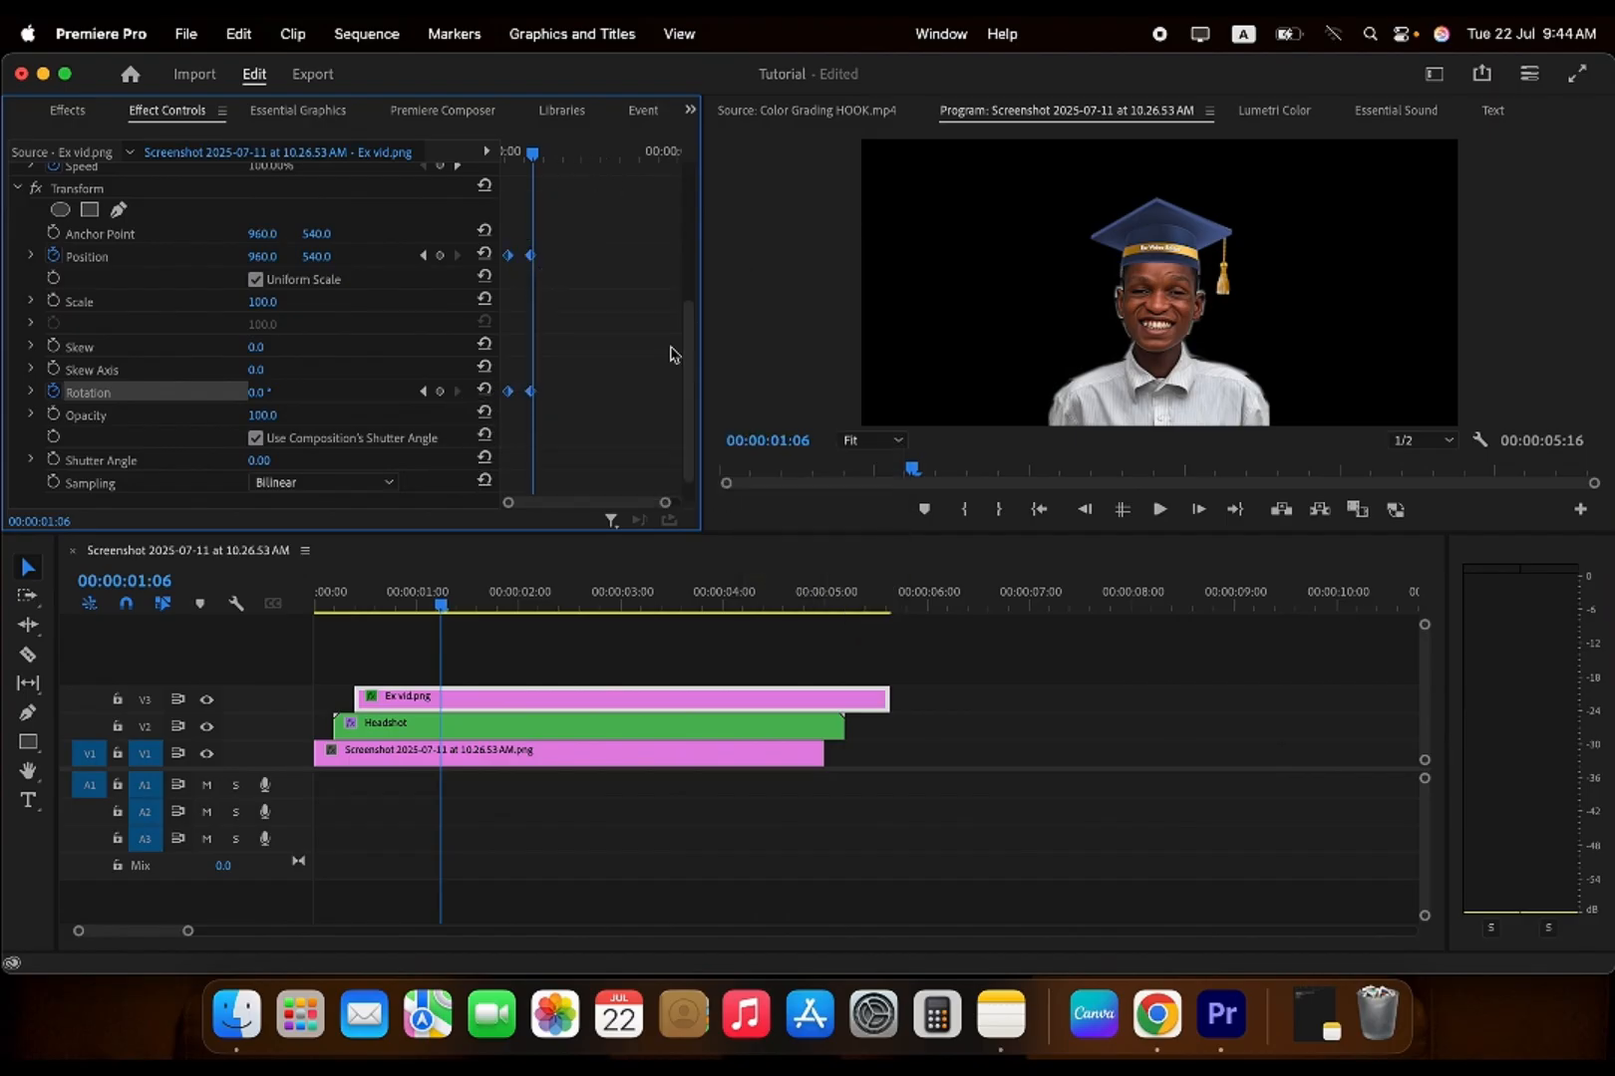
pyautogui.rightClick(535, 256)
pyautogui.moveTo(678, 456)
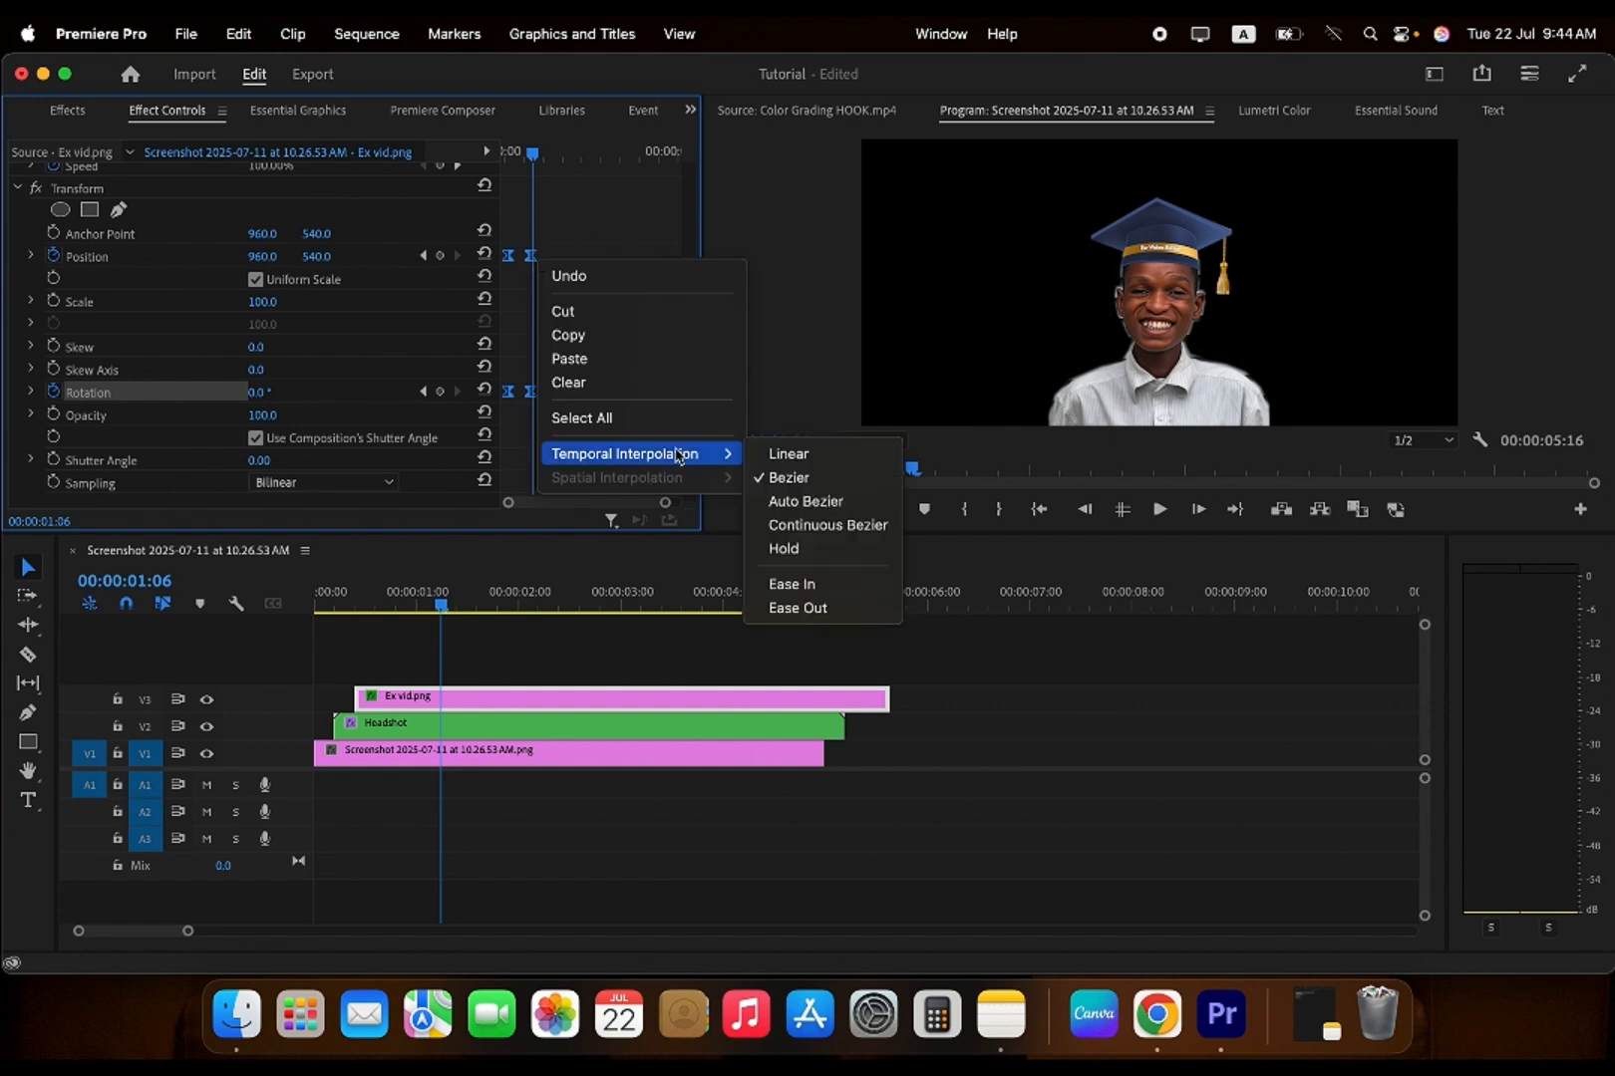
pyautogui.click(797, 608)
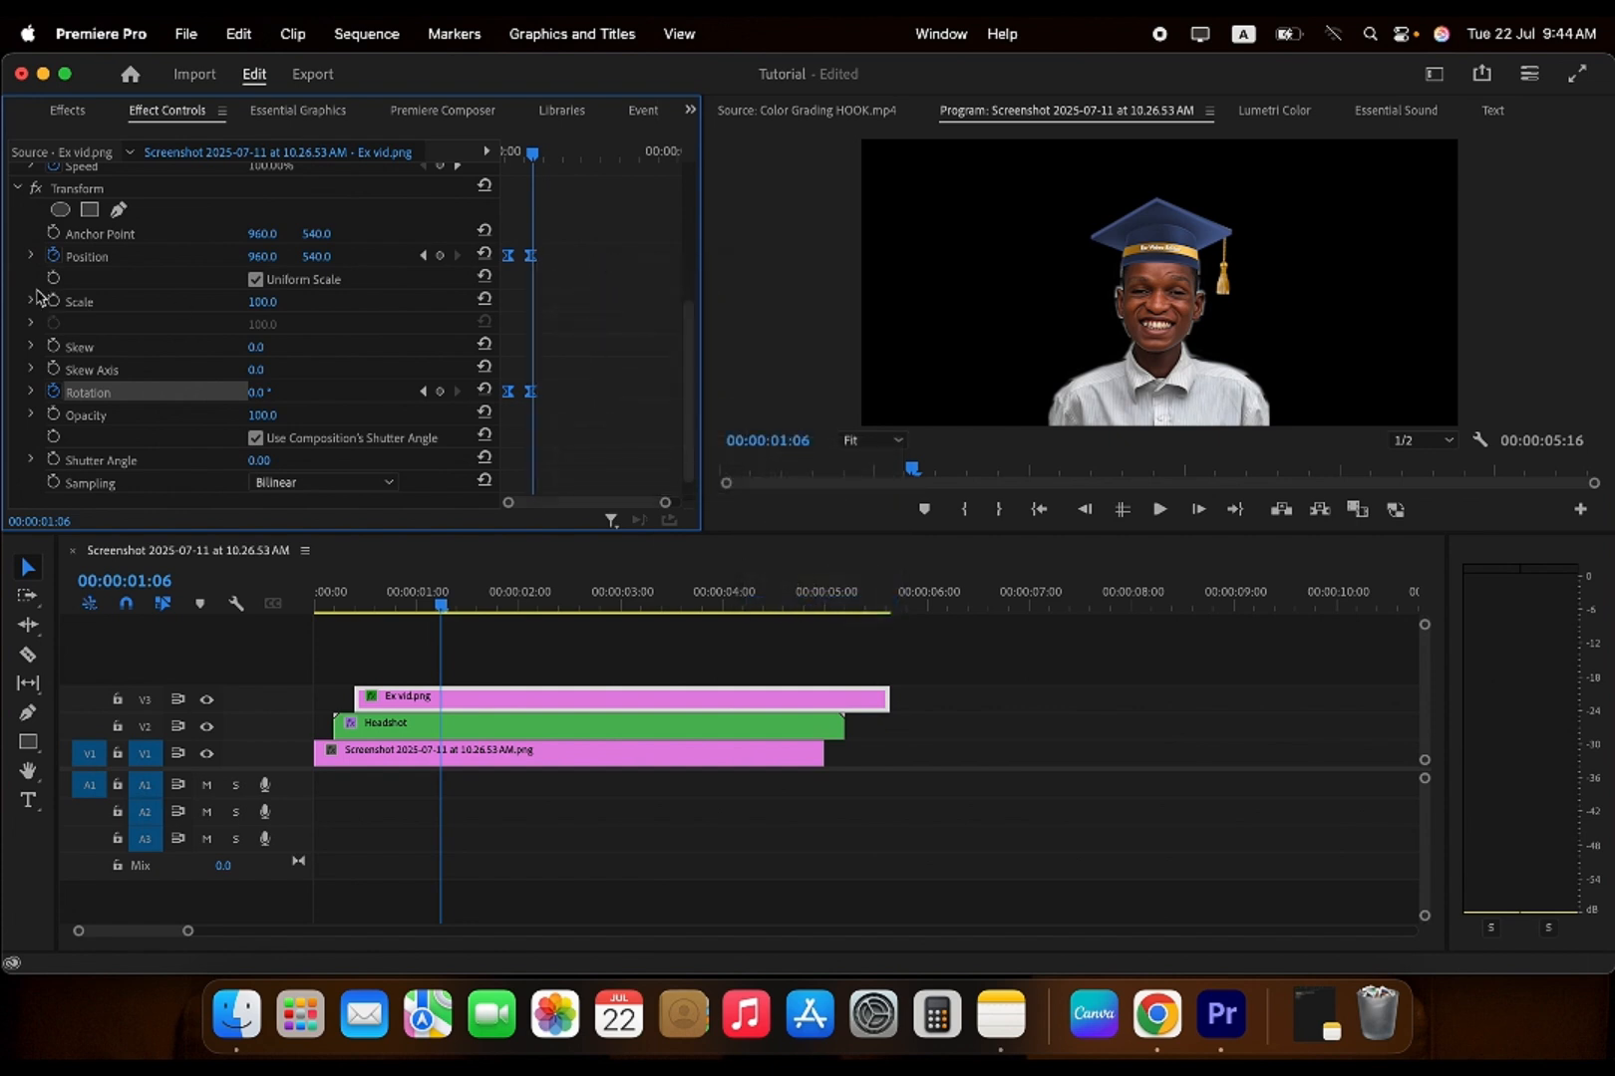
pyautogui.click(30, 255)
pyautogui.moveTo(510, 502)
pyautogui.mouseDown()
pyautogui.moveTo(547, 504)
pyautogui.moveTo(507, 504)
pyautogui.mouseUp()
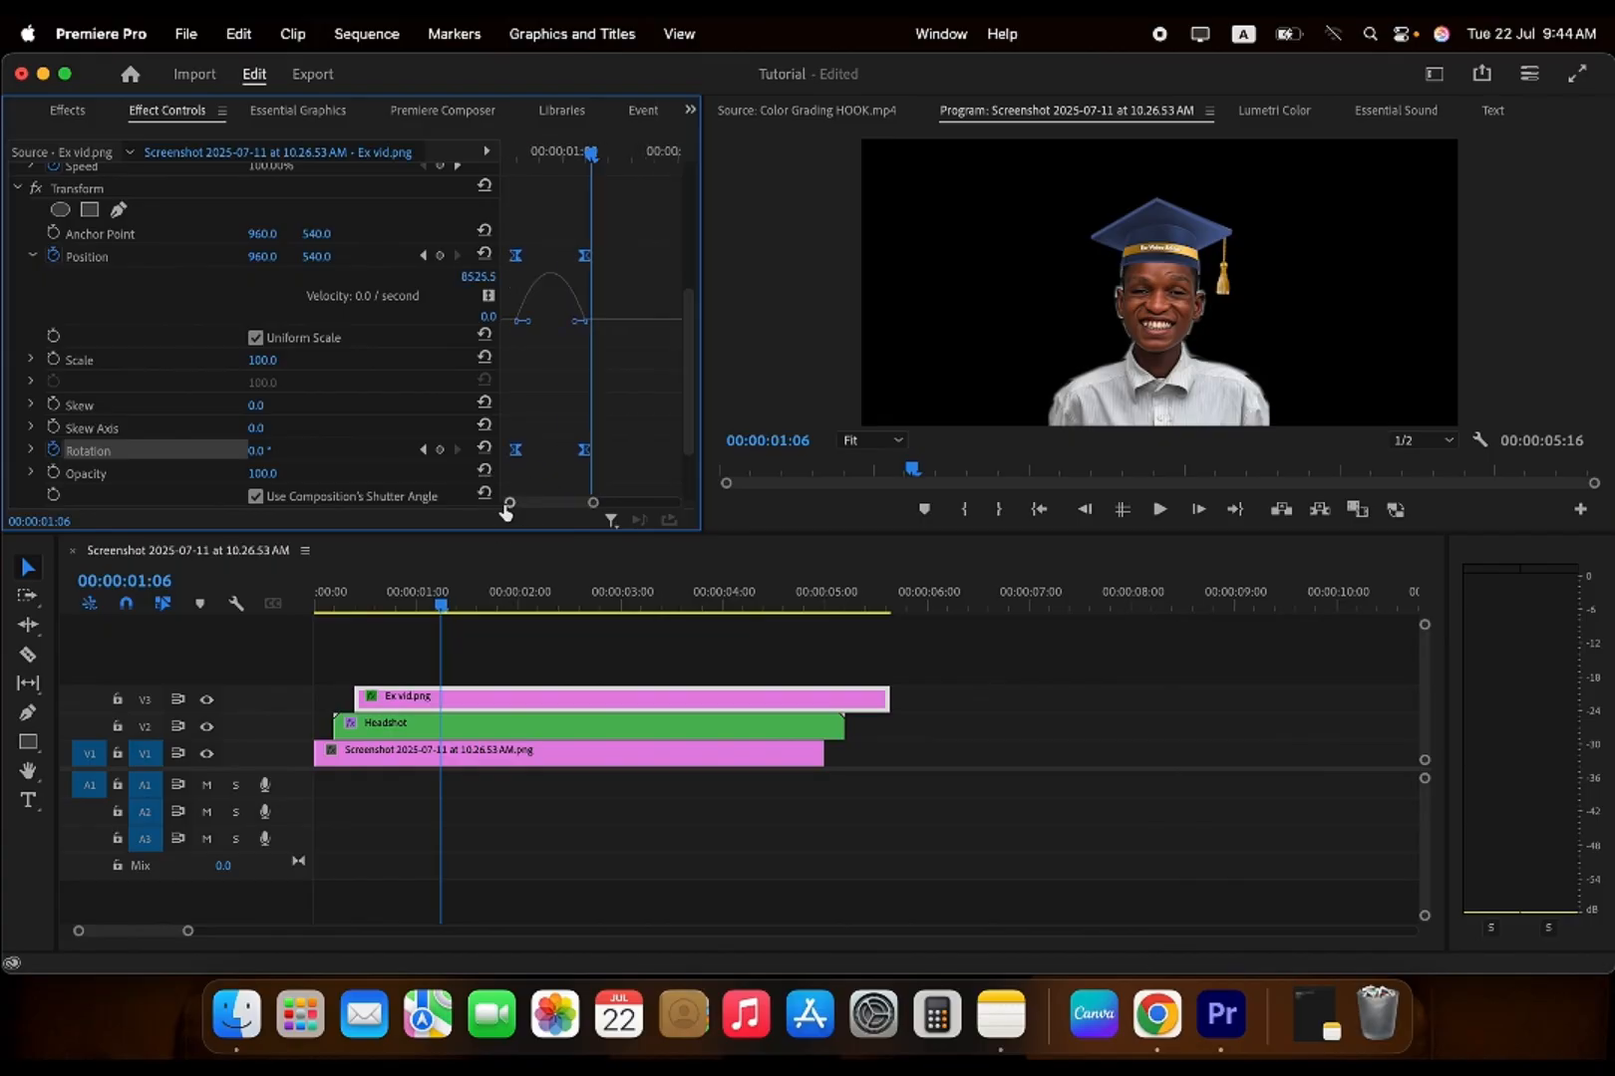
pyautogui.press('super+z')
pyautogui.press('super+z')
# - Apply Ease In and Ease Out to all the cap's Transform Position and Rotation keyframes
pyautogui.click(31, 256)
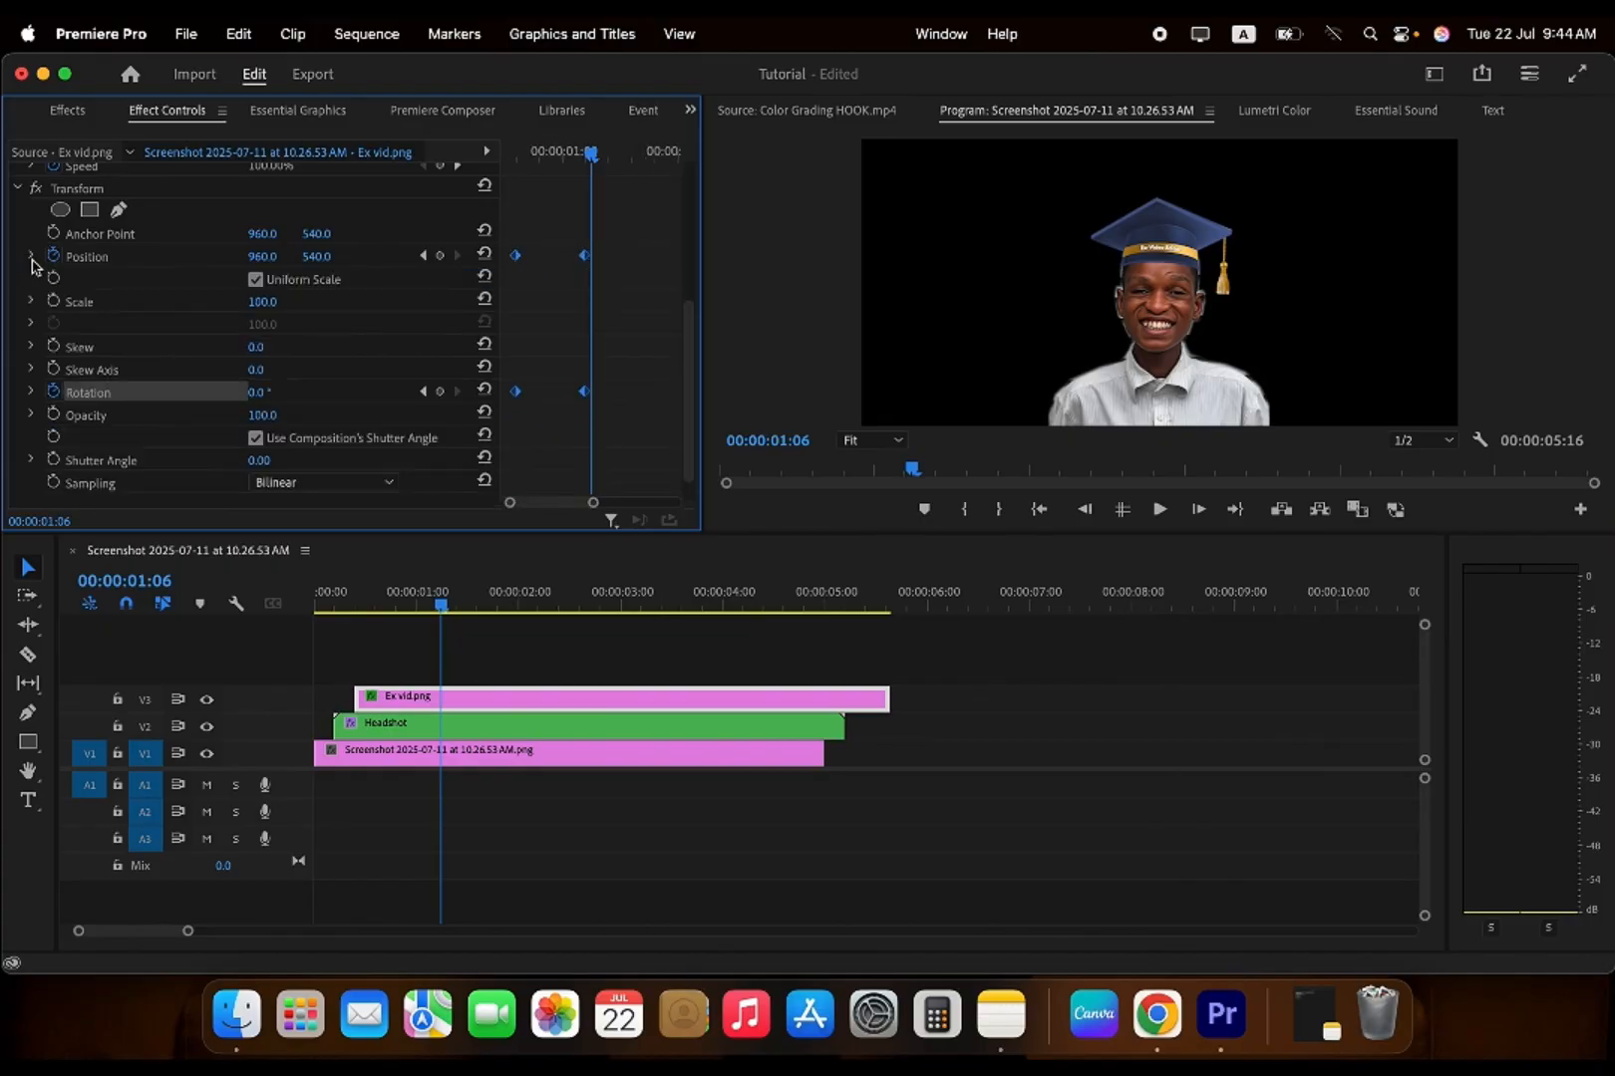
pyautogui.click(31, 256)
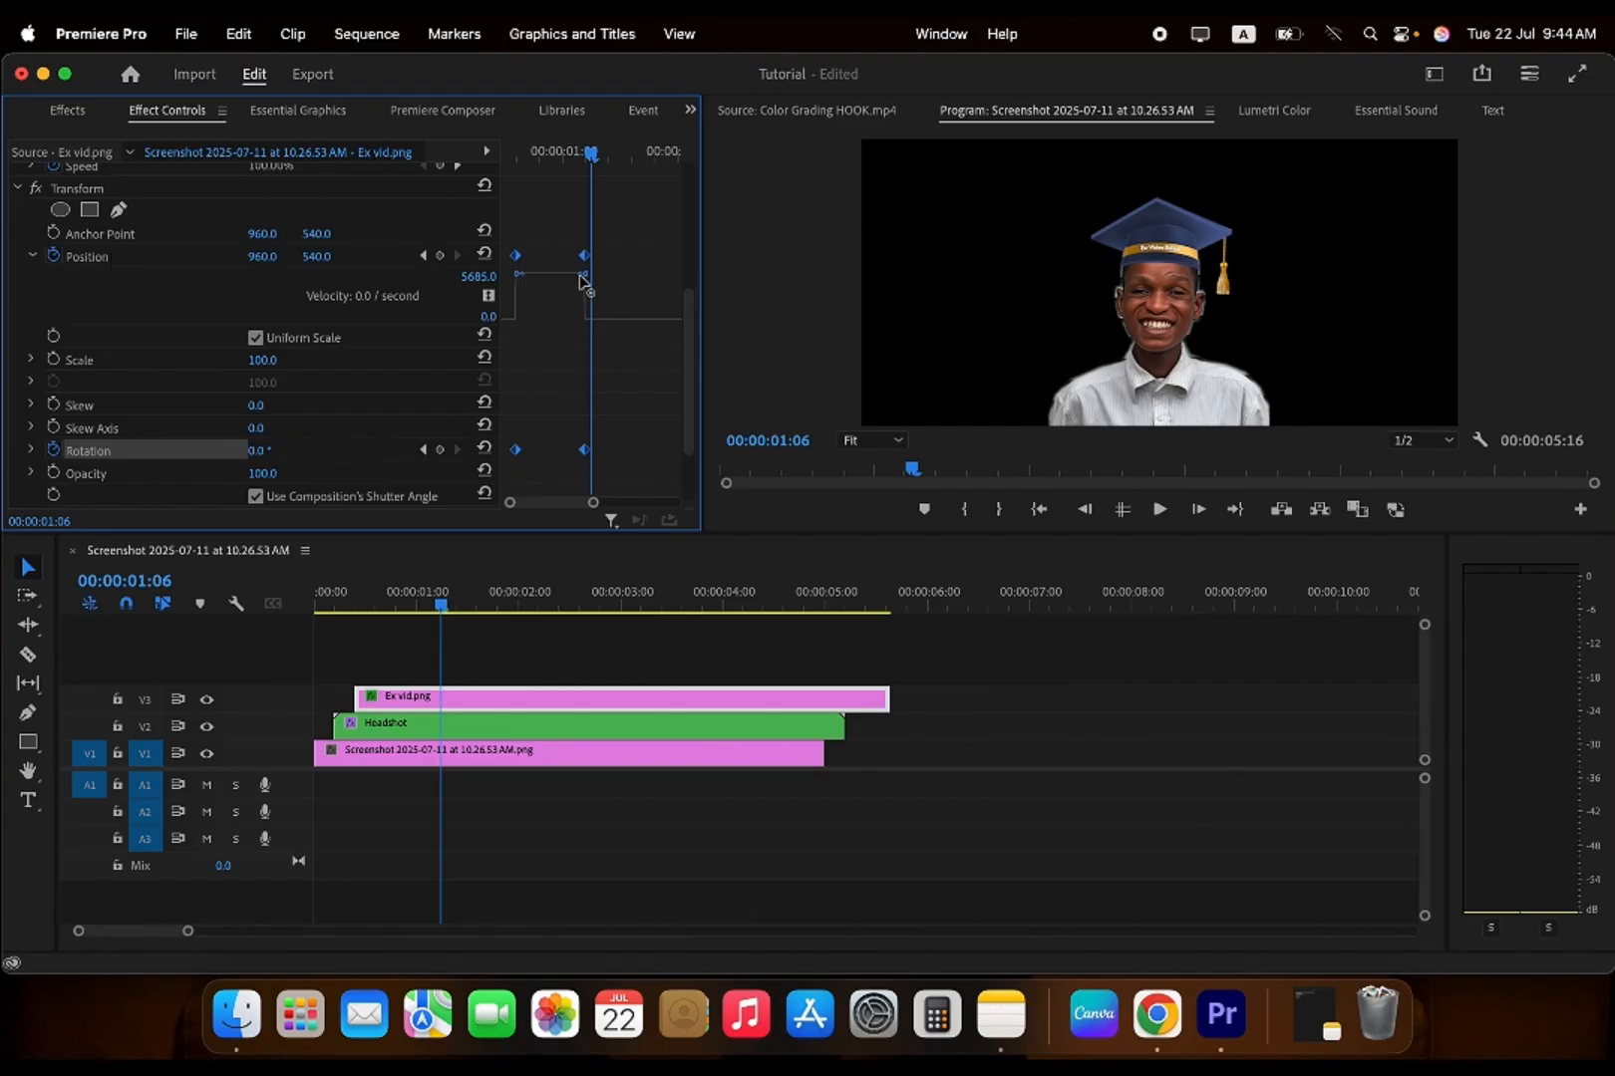
pyautogui.moveTo(581, 281); pyautogui.dragTo(545, 278)
pyautogui.scroll(-1, 487, 494)
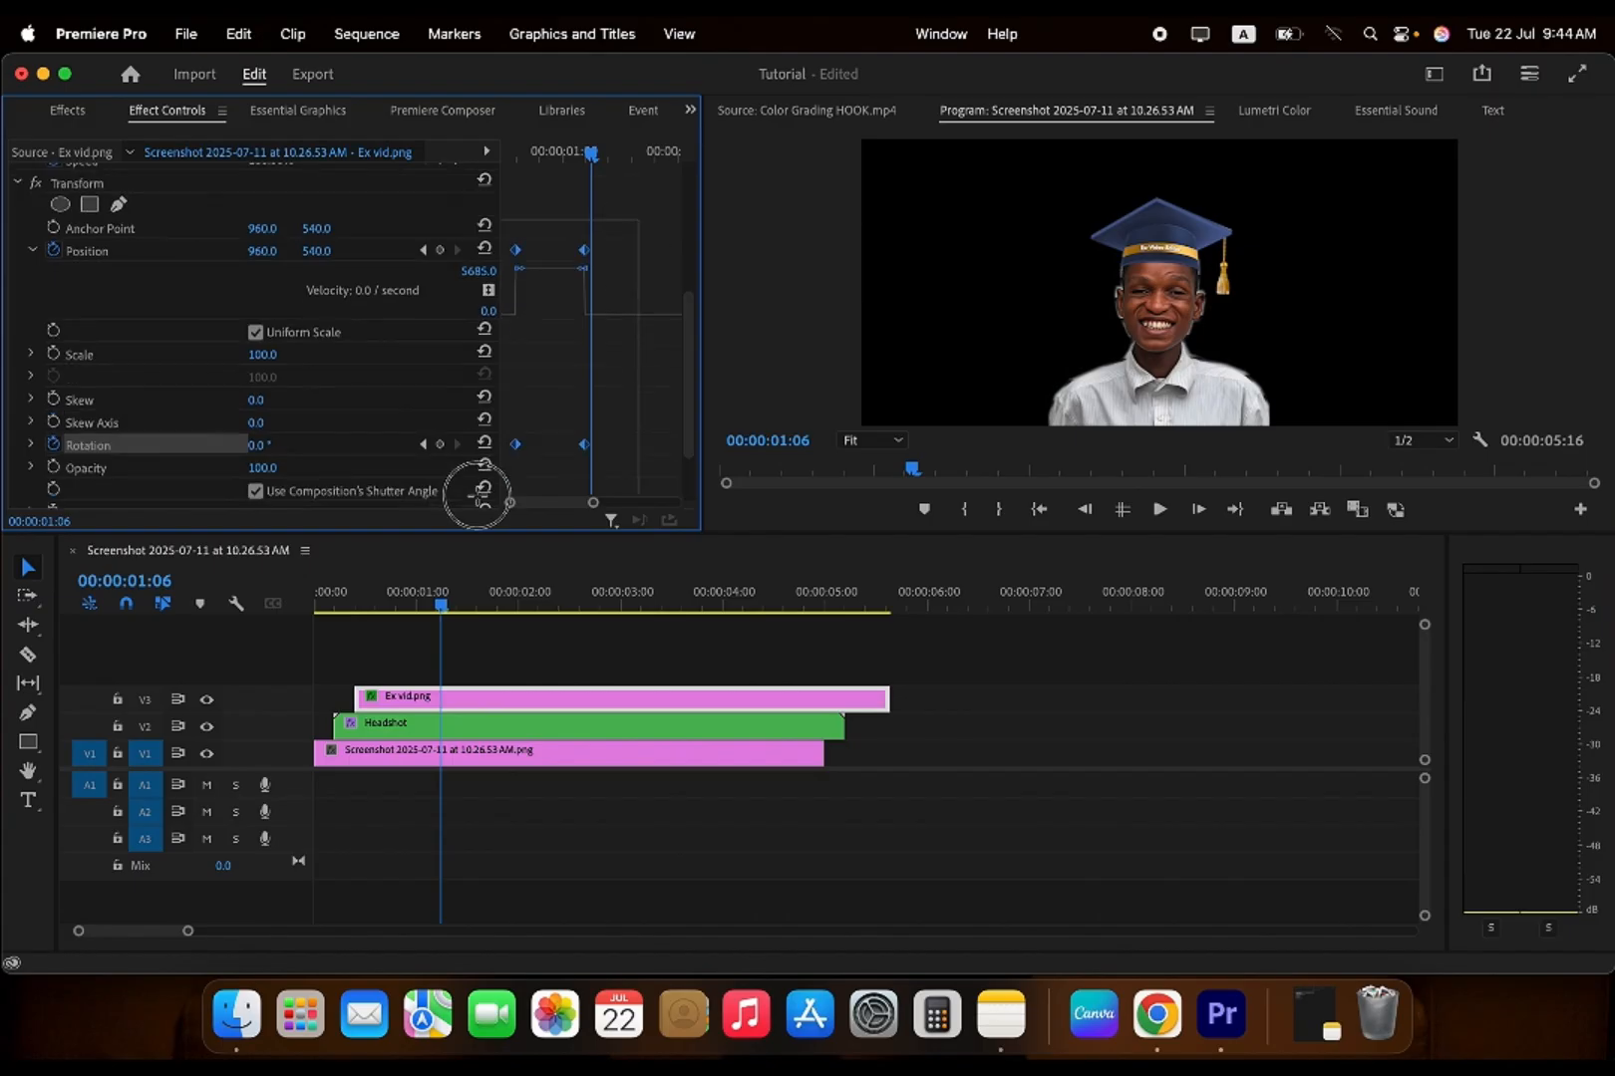
pyautogui.rightClick(585, 246)
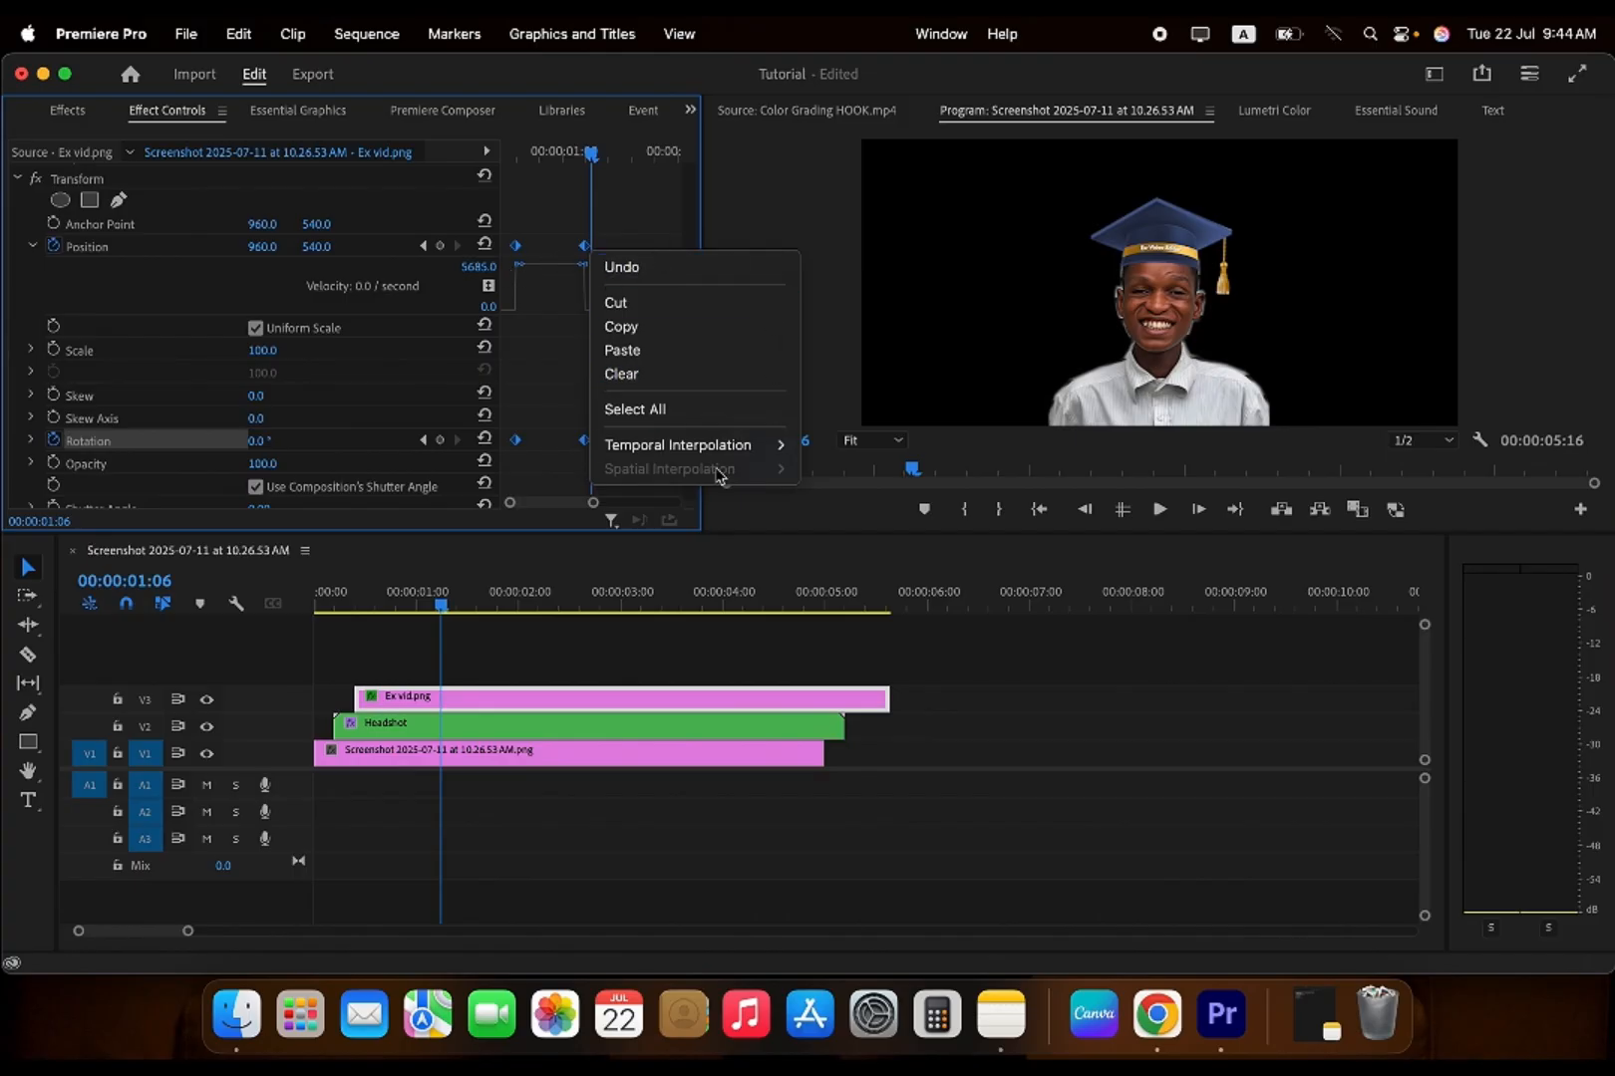
pyautogui.moveTo(763, 445)
pyautogui.click(877, 576)
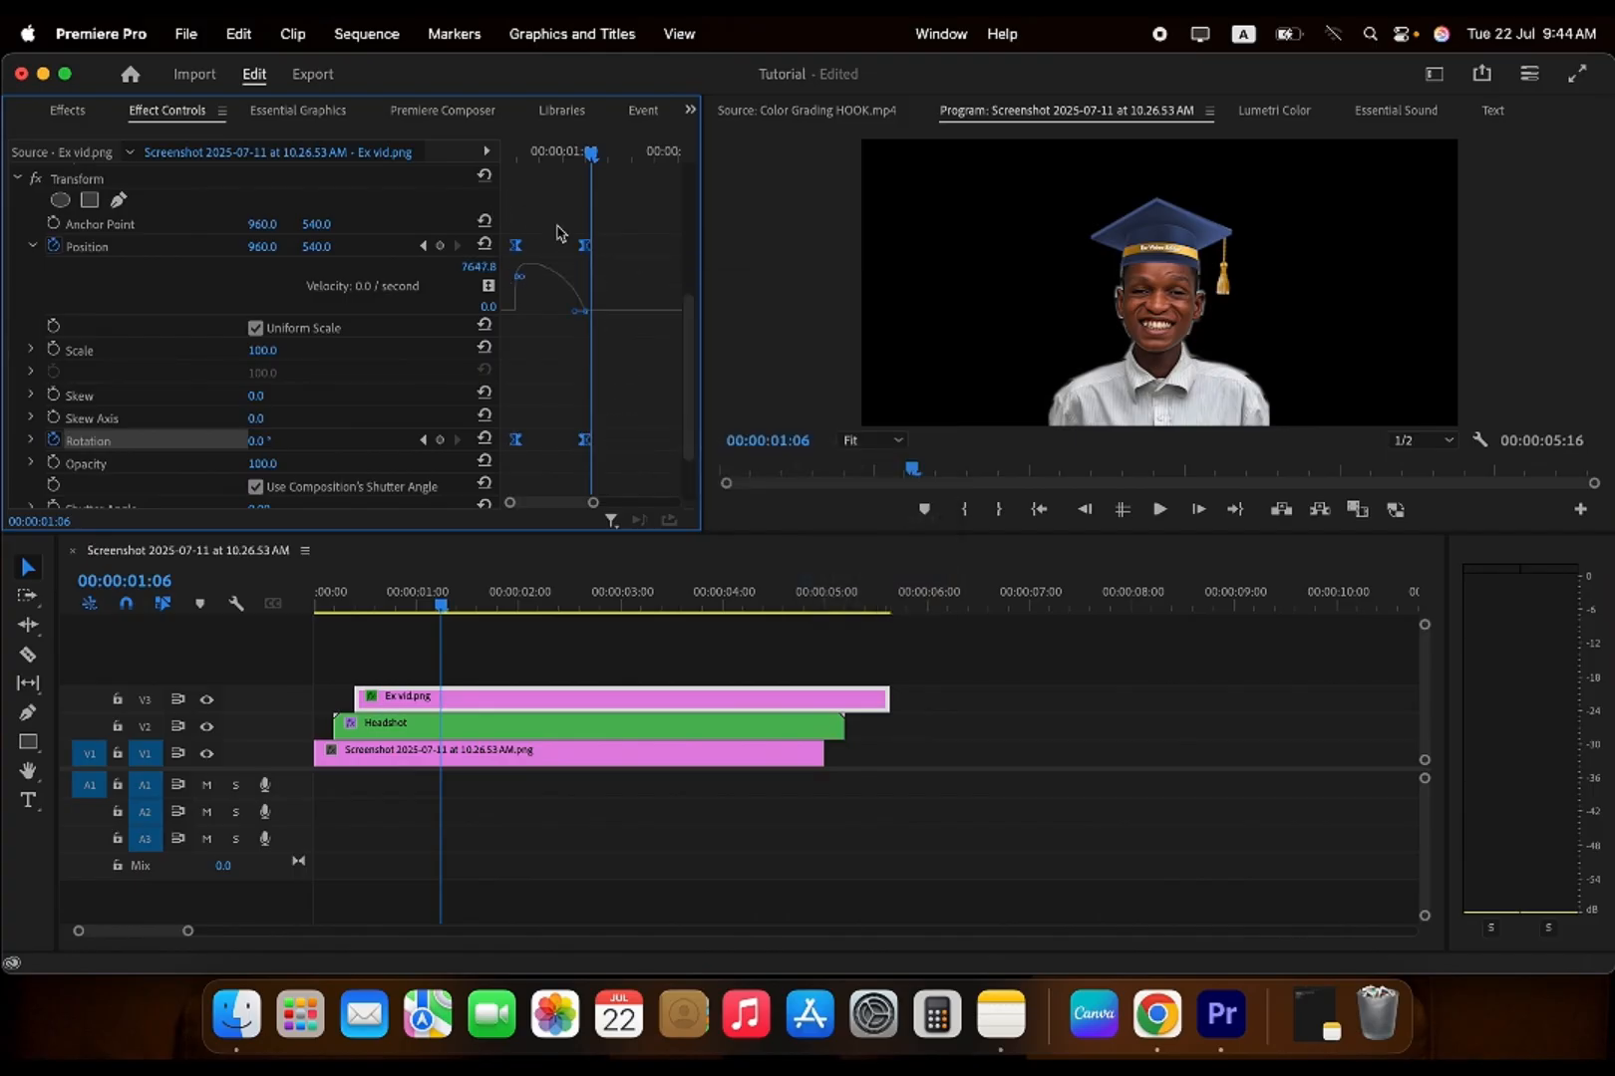
pyautogui.rightClick(584, 245)
pyautogui.click(904, 599)
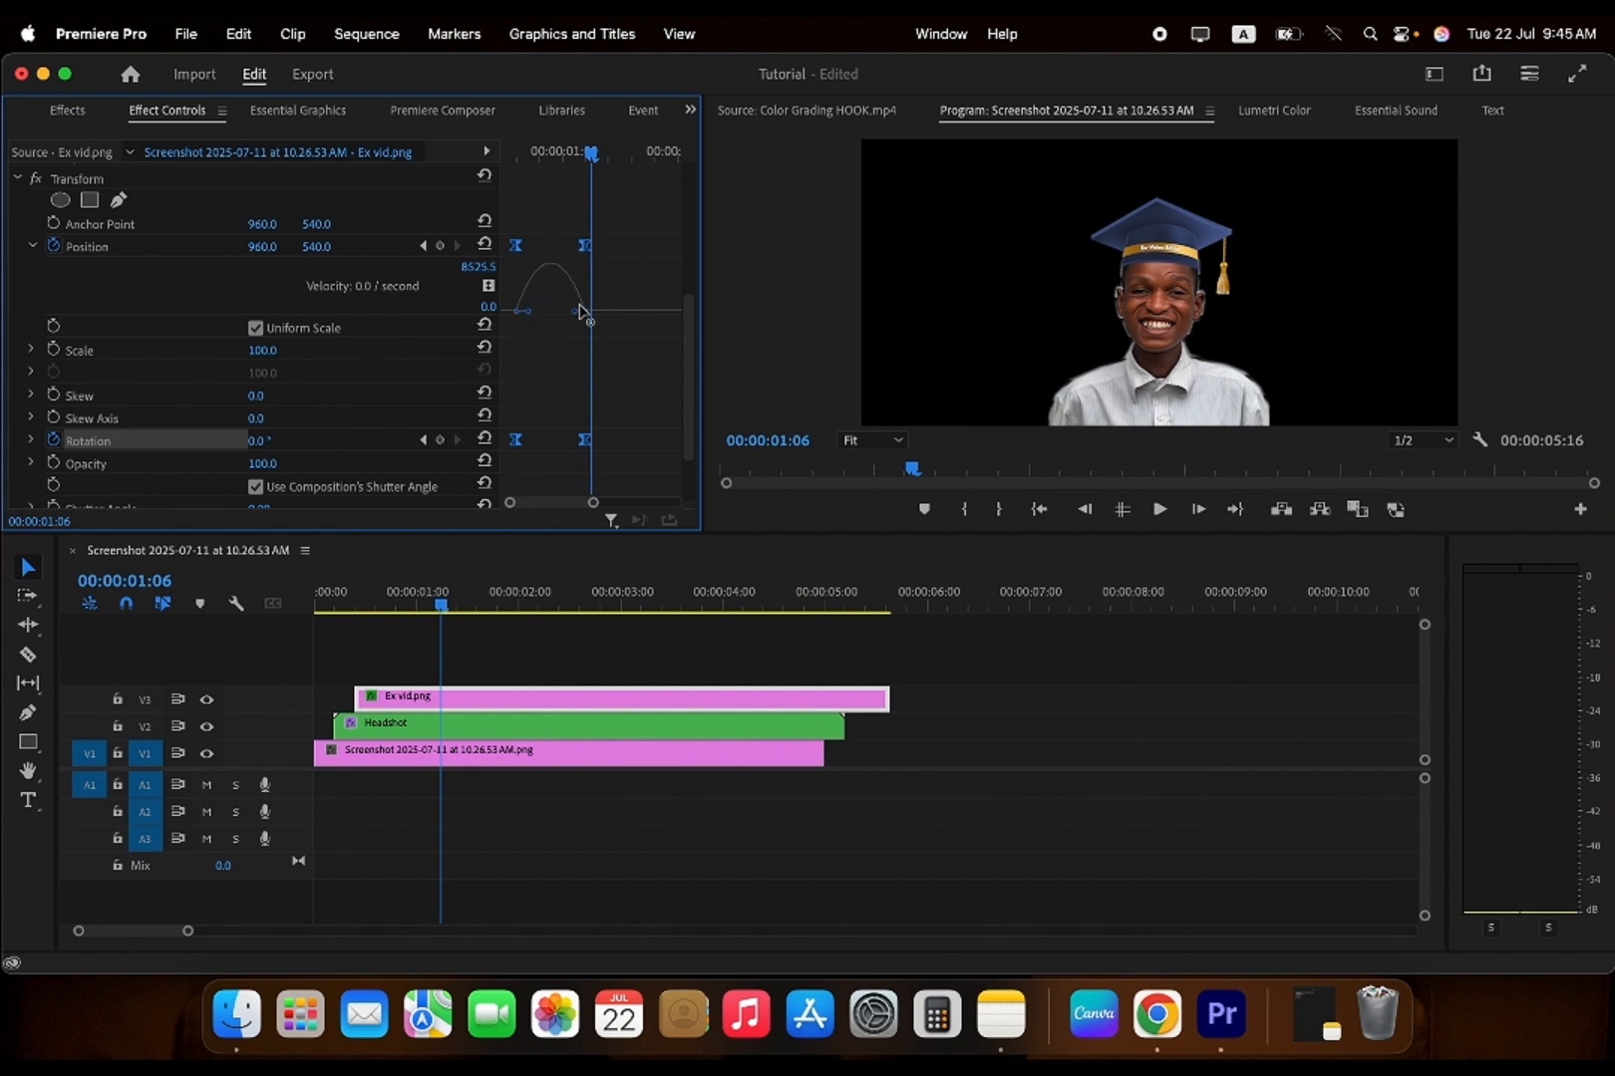
# - Examine the cap's eased Rotation graph and play back the fly-in from its start
pyautogui.click(32, 442)
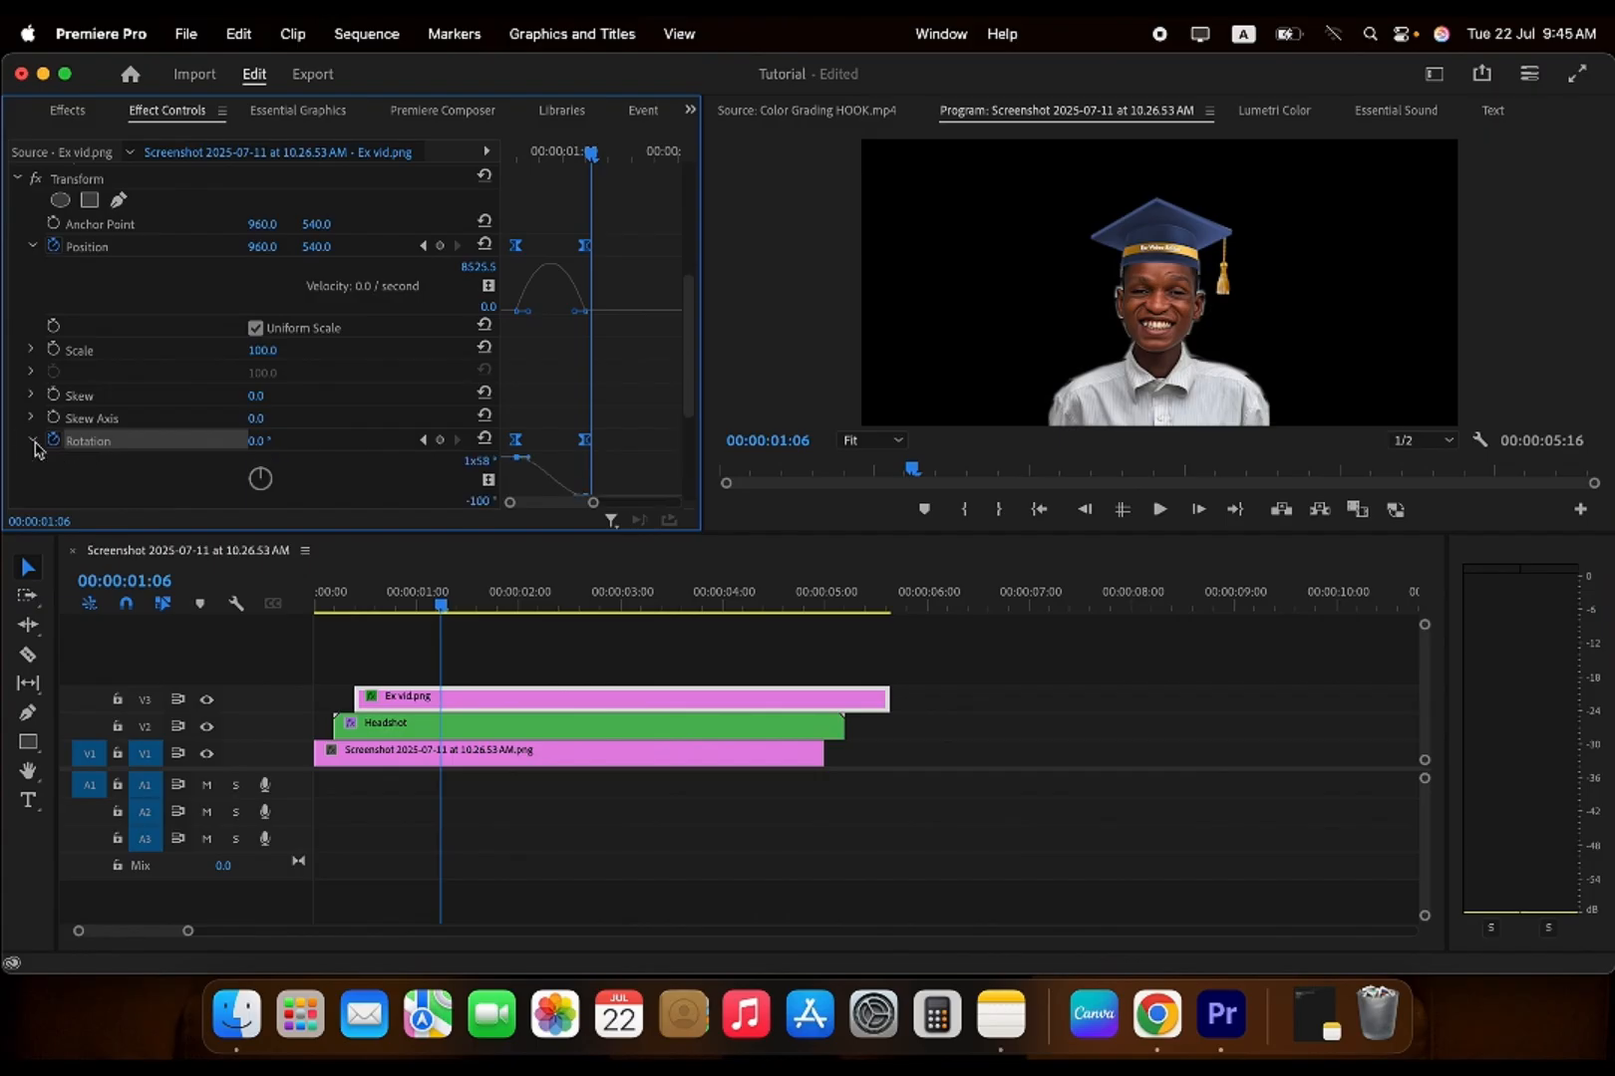
pyautogui.scroll(-3, 601, 391)
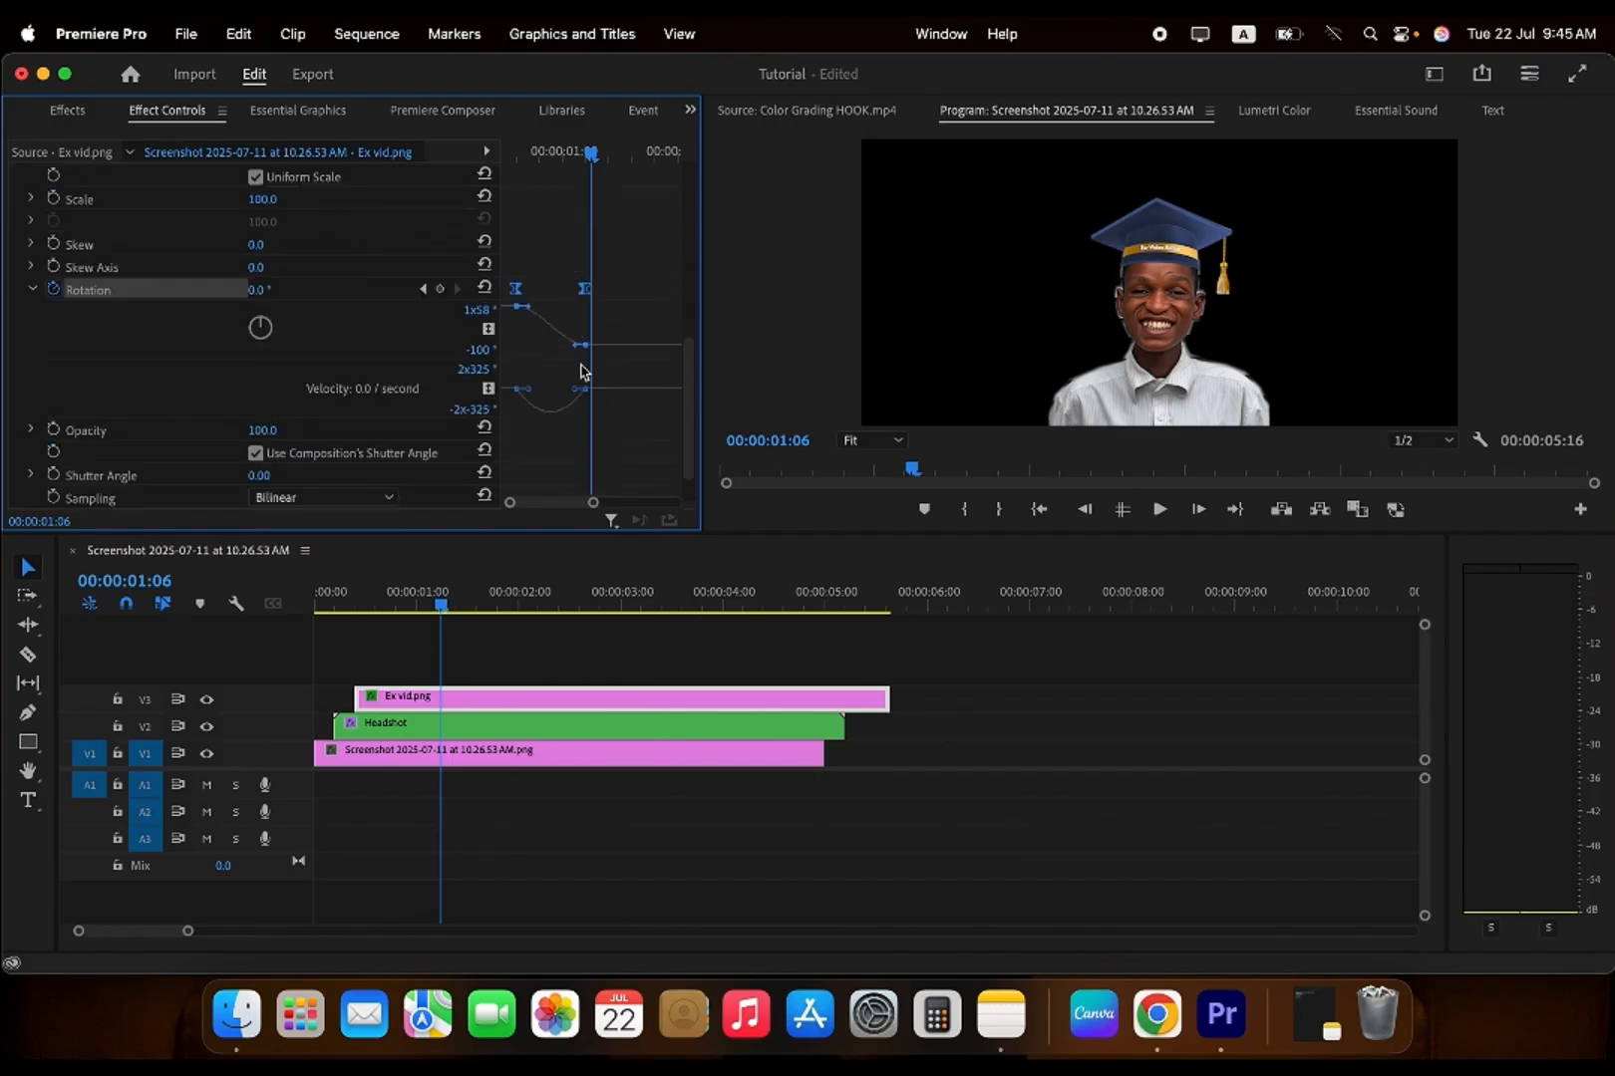
pyautogui.click(34, 291)
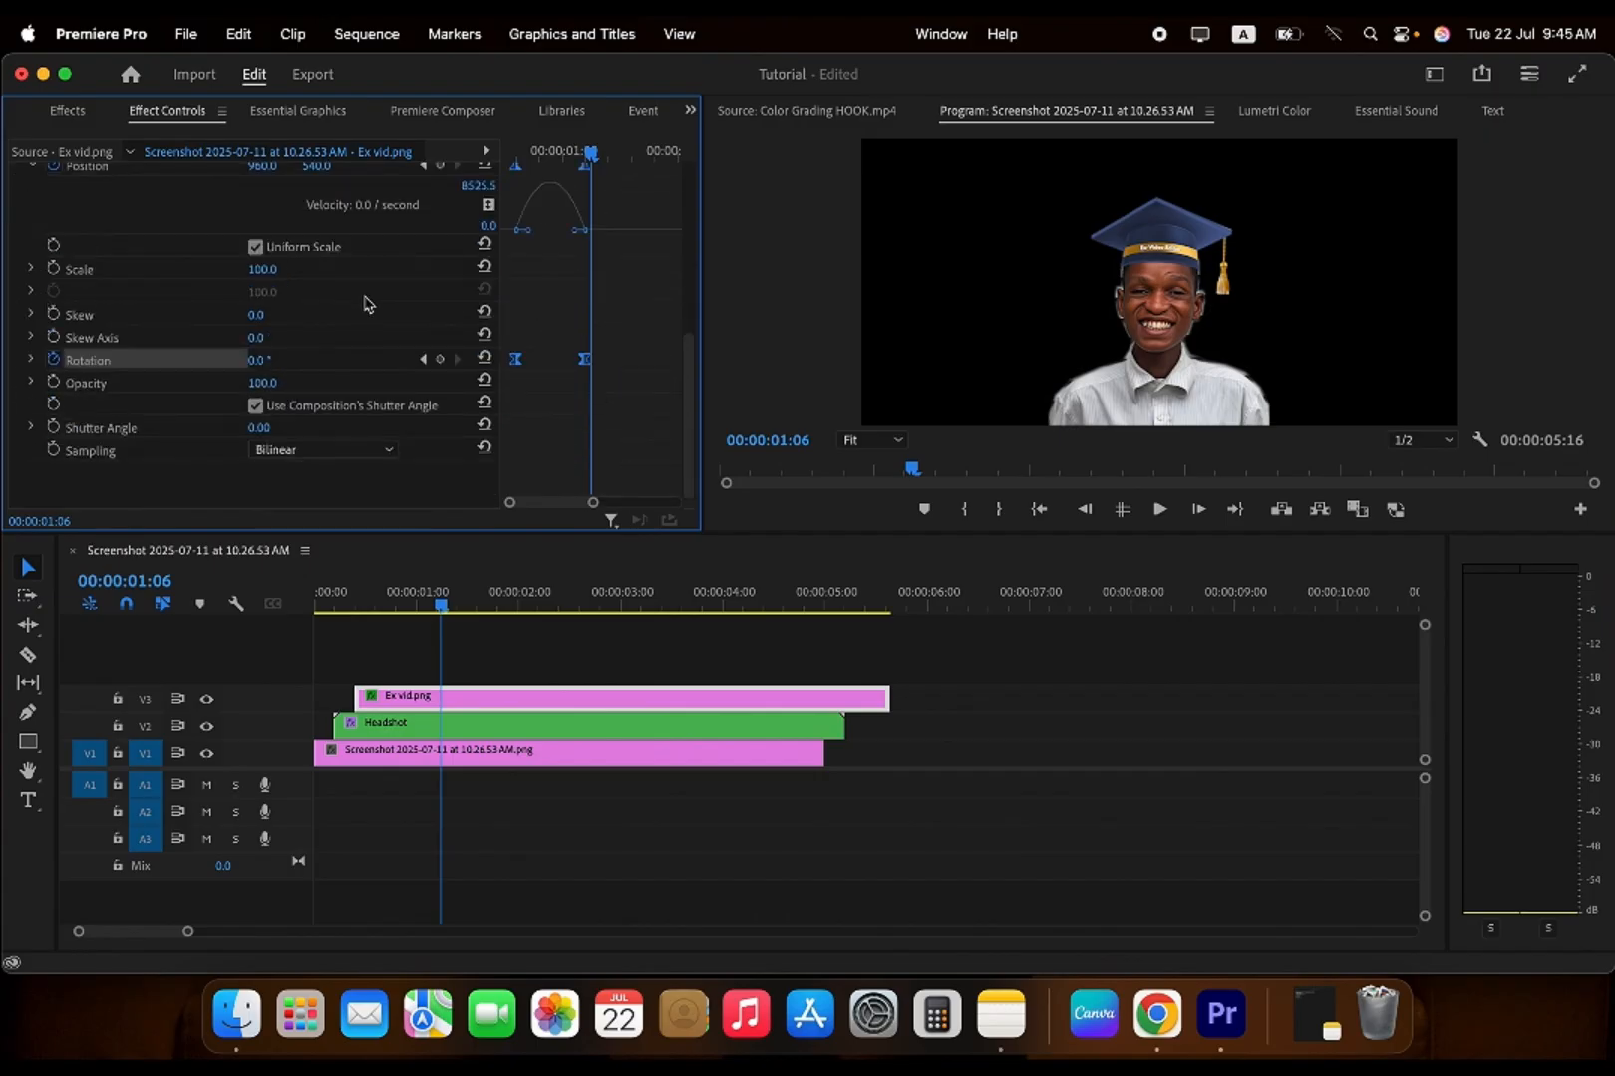
pyautogui.scroll(2, 499, 299)
pyautogui.click(509, 158)
pyautogui.press('space')
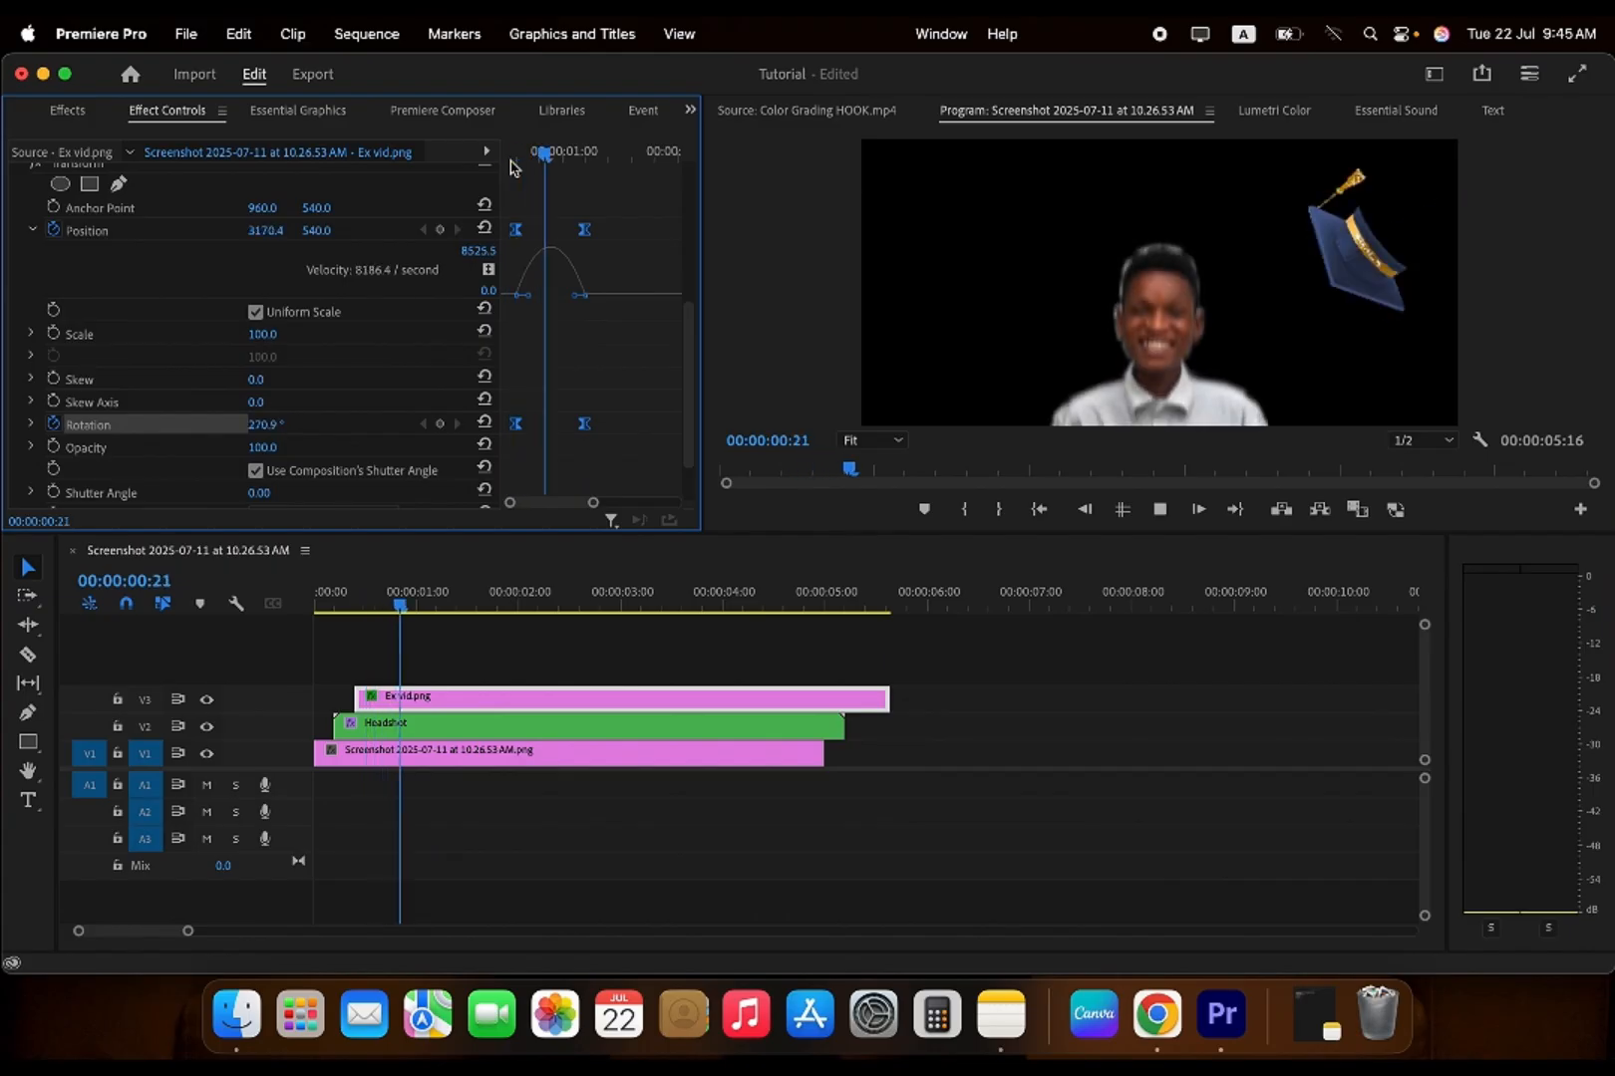
pyautogui.press('space')
pyautogui.click(522, 157)
pyautogui.press('space')
pyautogui.press('space')
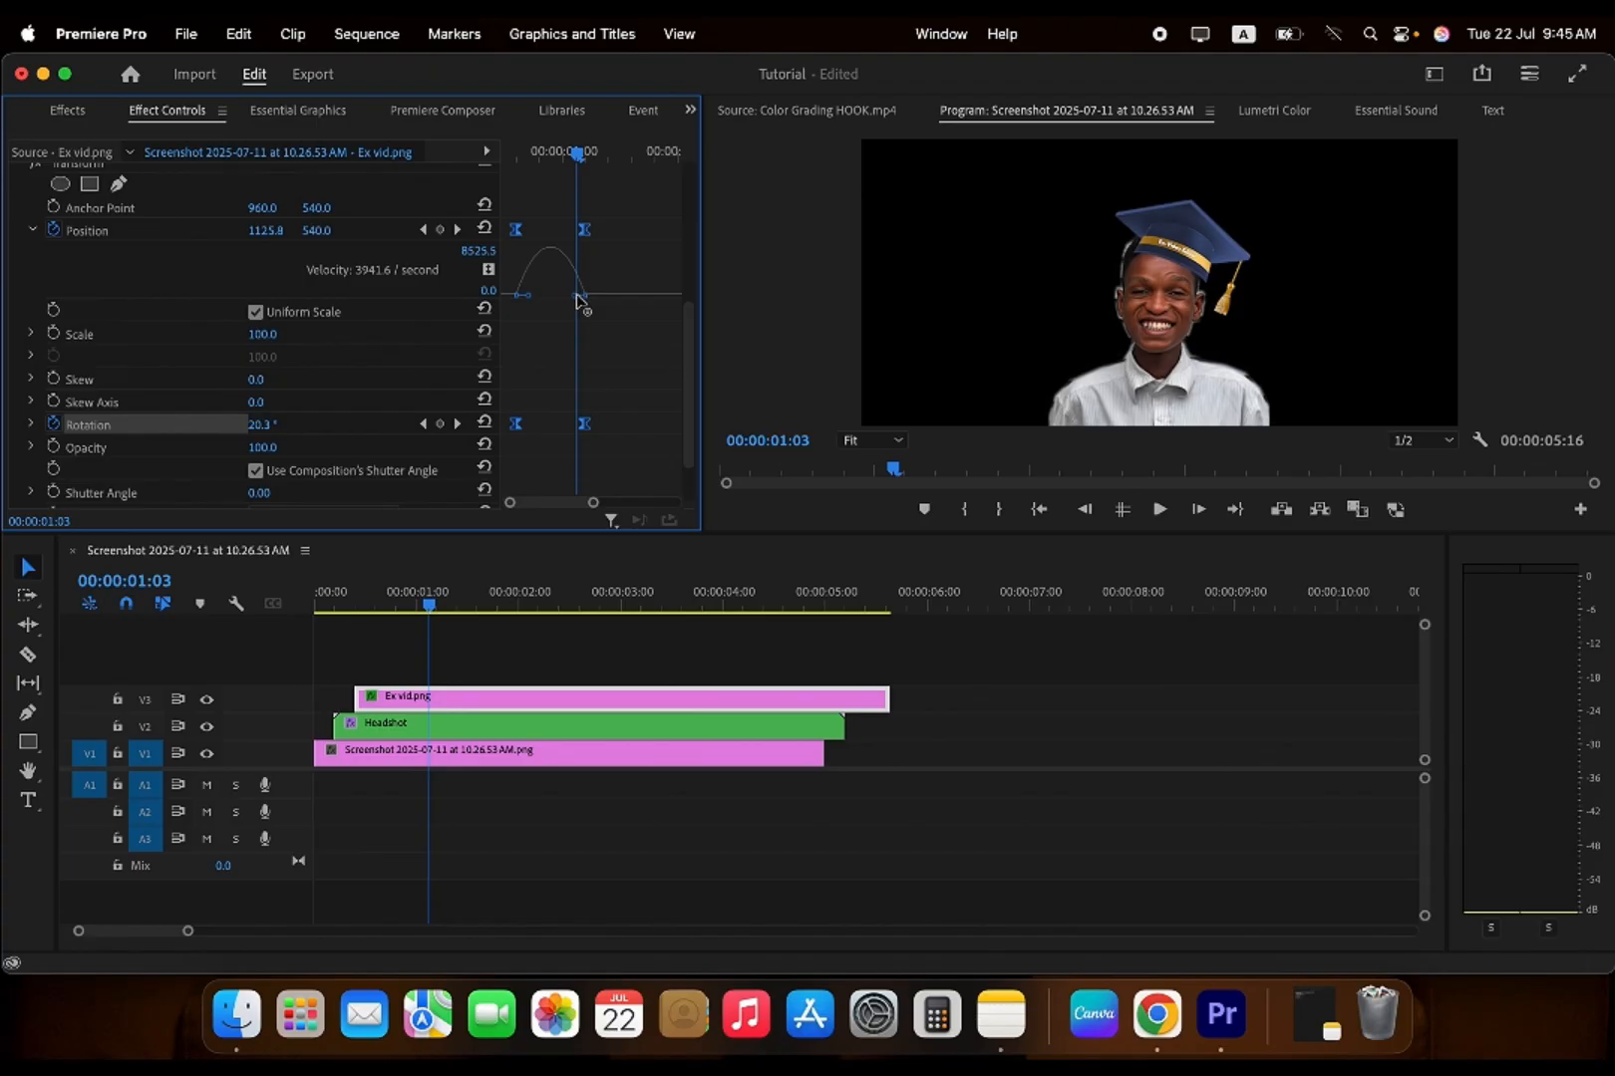
# - Reshape the cap's Position velocity curve to start fast and slow gradually into the last keyframe, and scrub through the motion
pyautogui.moveTo(578, 297); pyautogui.dragTo(519, 241)
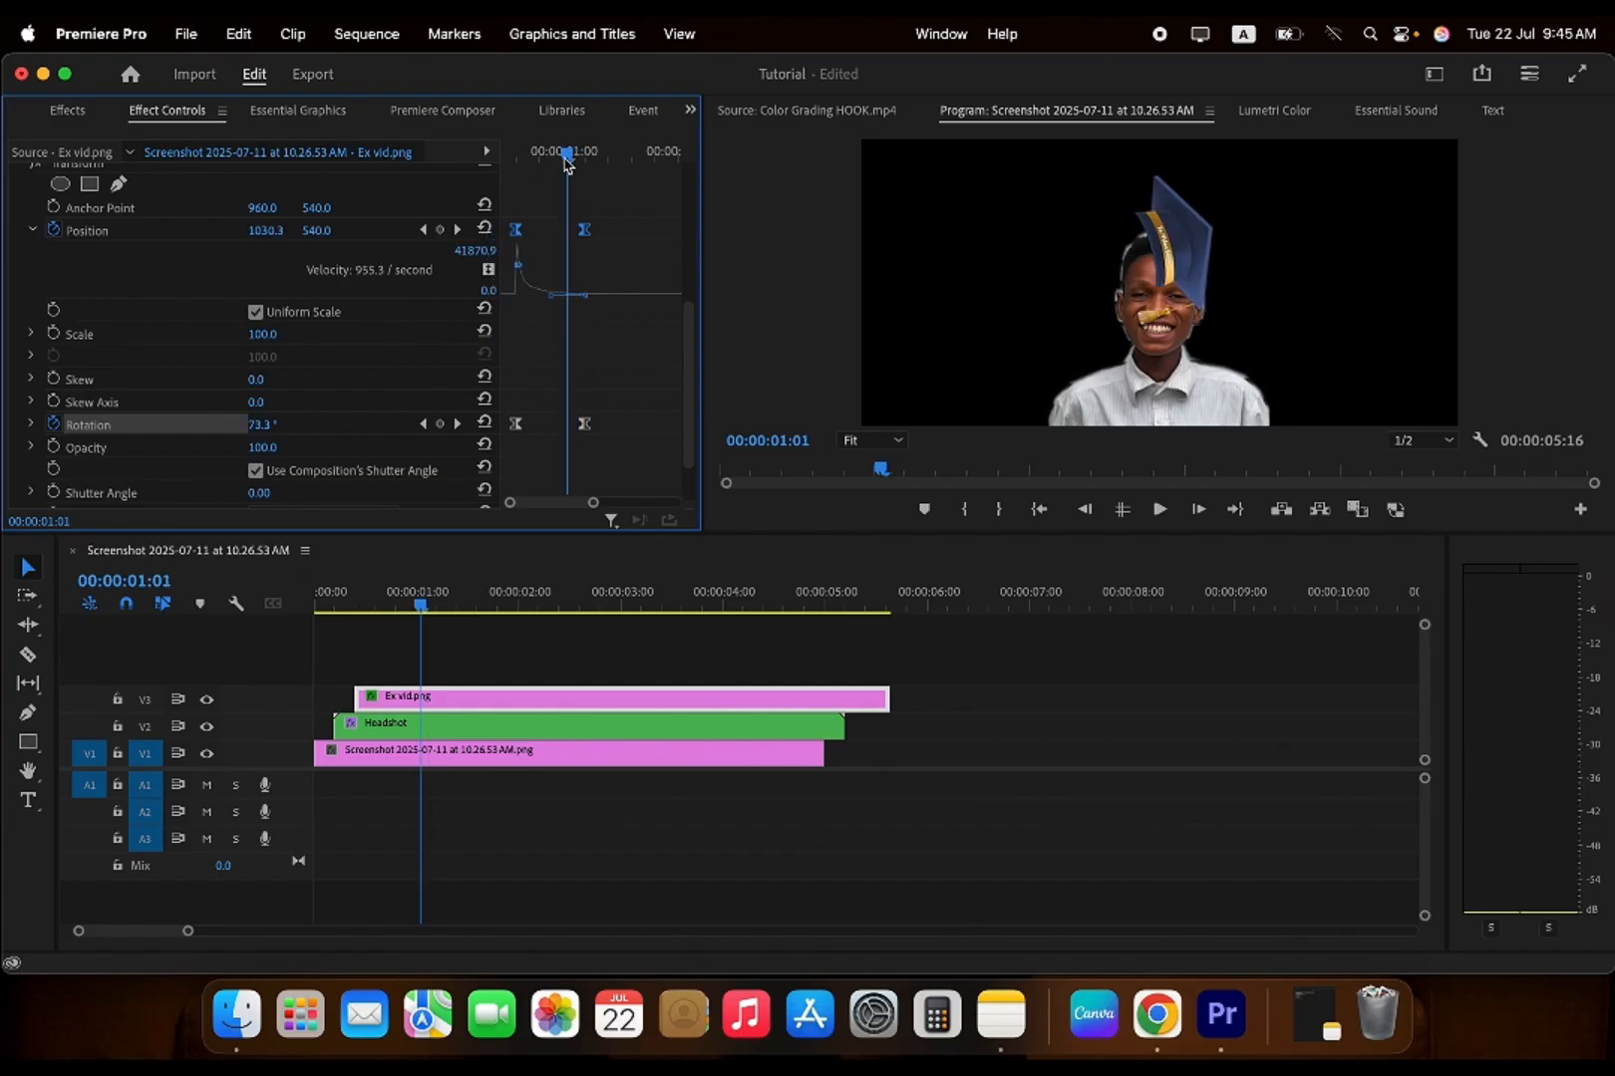
pyautogui.moveTo(564, 163)
pyautogui.mouseDown()
pyautogui.moveTo(538, 162)
pyautogui.moveTo(556, 155)
pyautogui.mouseUp()
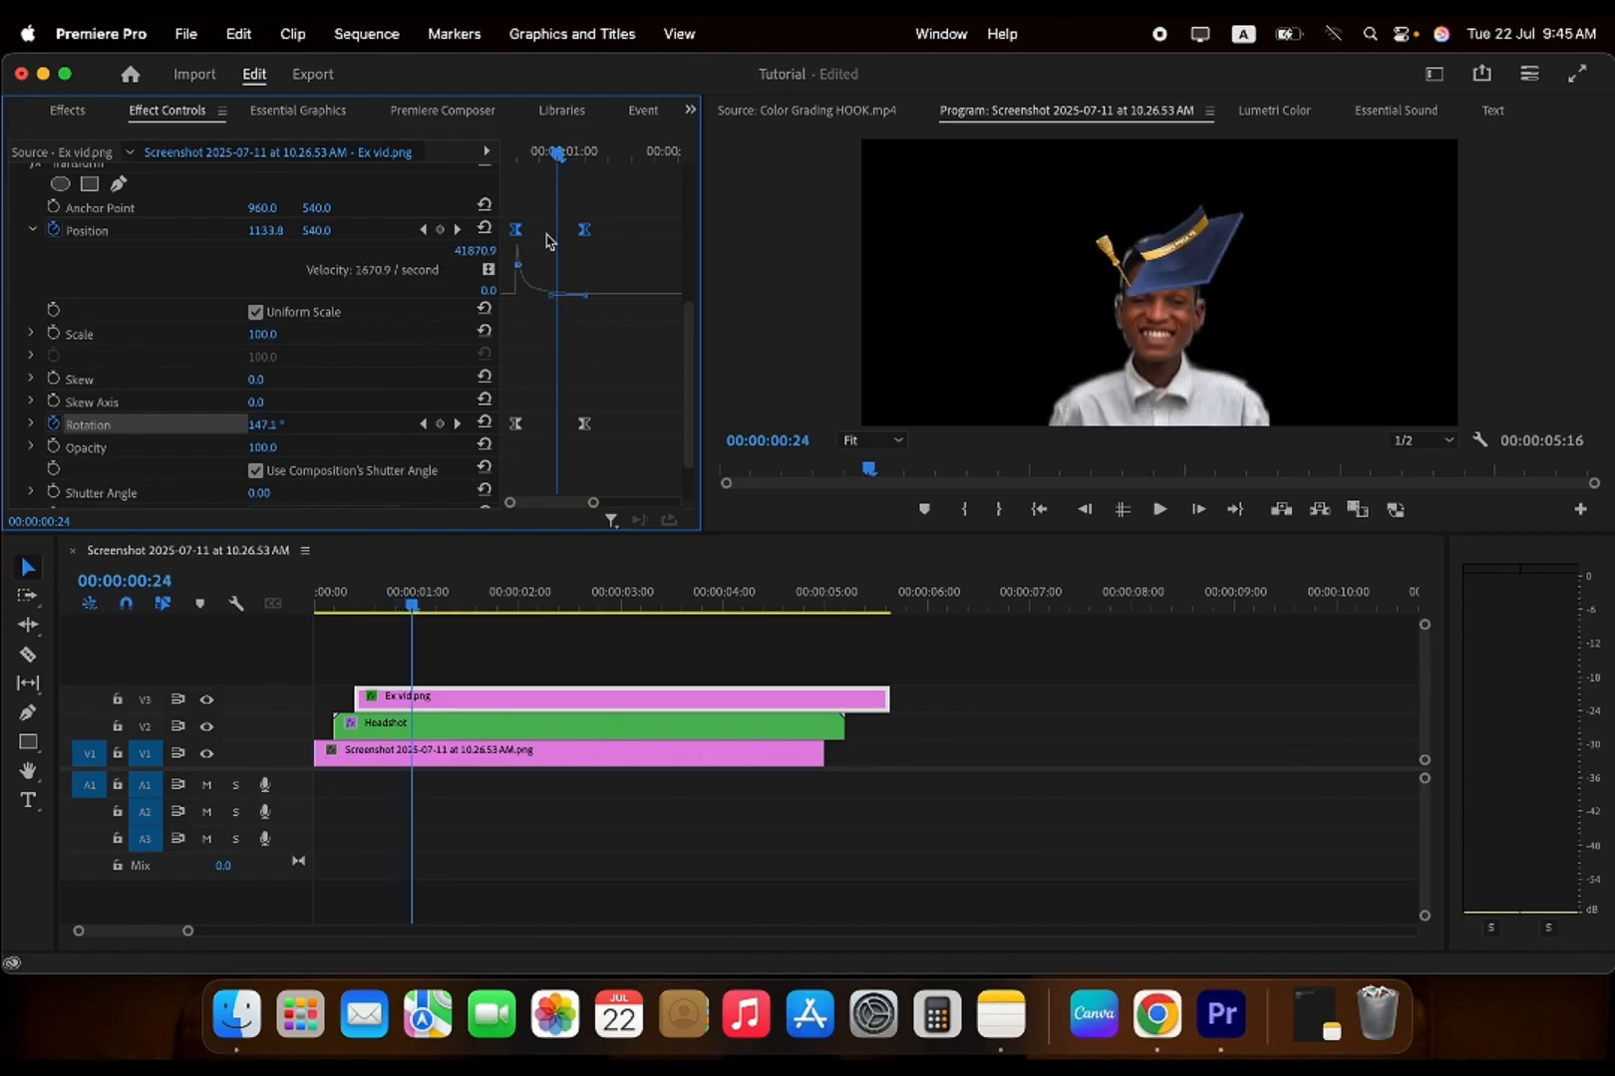
pyautogui.moveTo(571, 157)
pyautogui.mouseDown()
pyautogui.moveTo(516, 154)
pyautogui.moveTo(553, 151)
pyautogui.mouseUp()
# - Reshape the cap's Rotation velocity curve so the spin starts fast and slows gradually into the last keyframe
pyautogui.click(33, 424)
pyautogui.scroll(-5, 620, 381)
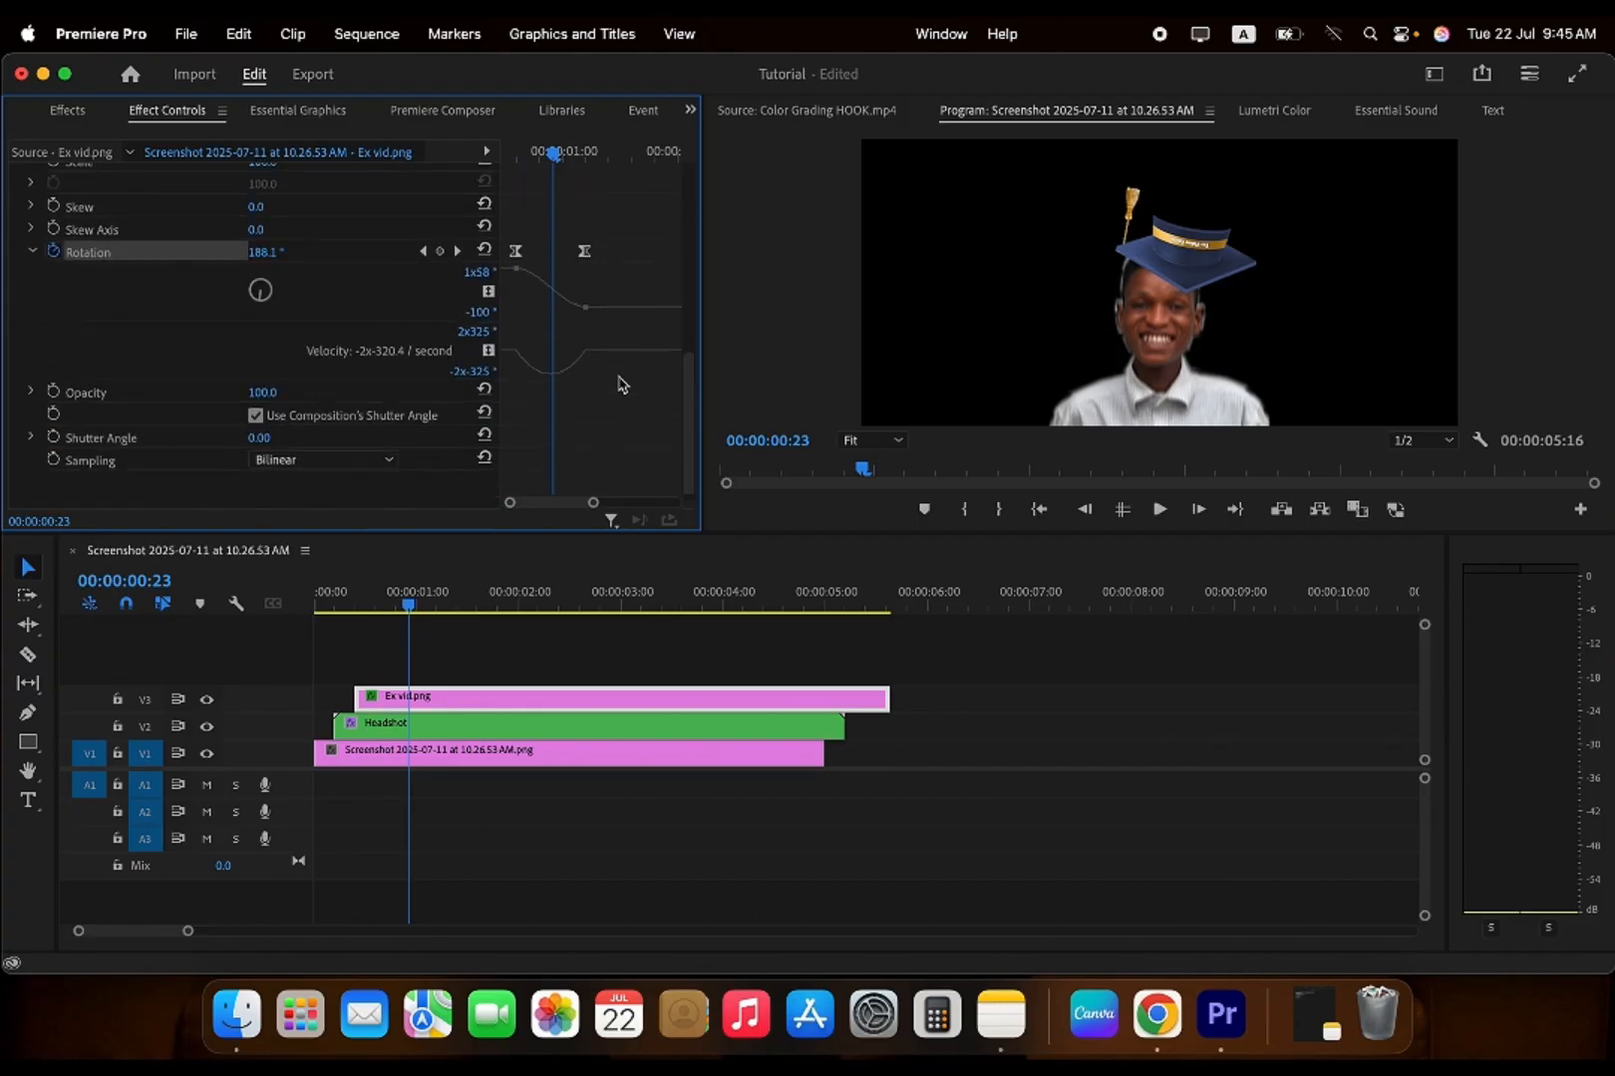
pyautogui.click(576, 346)
pyautogui.moveTo(576, 346); pyautogui.dragTo(517, 361)
# - Play back the cap's fly-in from its first keyframe to check the matched Position and Rotation easing
pyautogui.click(518, 159)
pyautogui.press('c')
pyautogui.press('space')
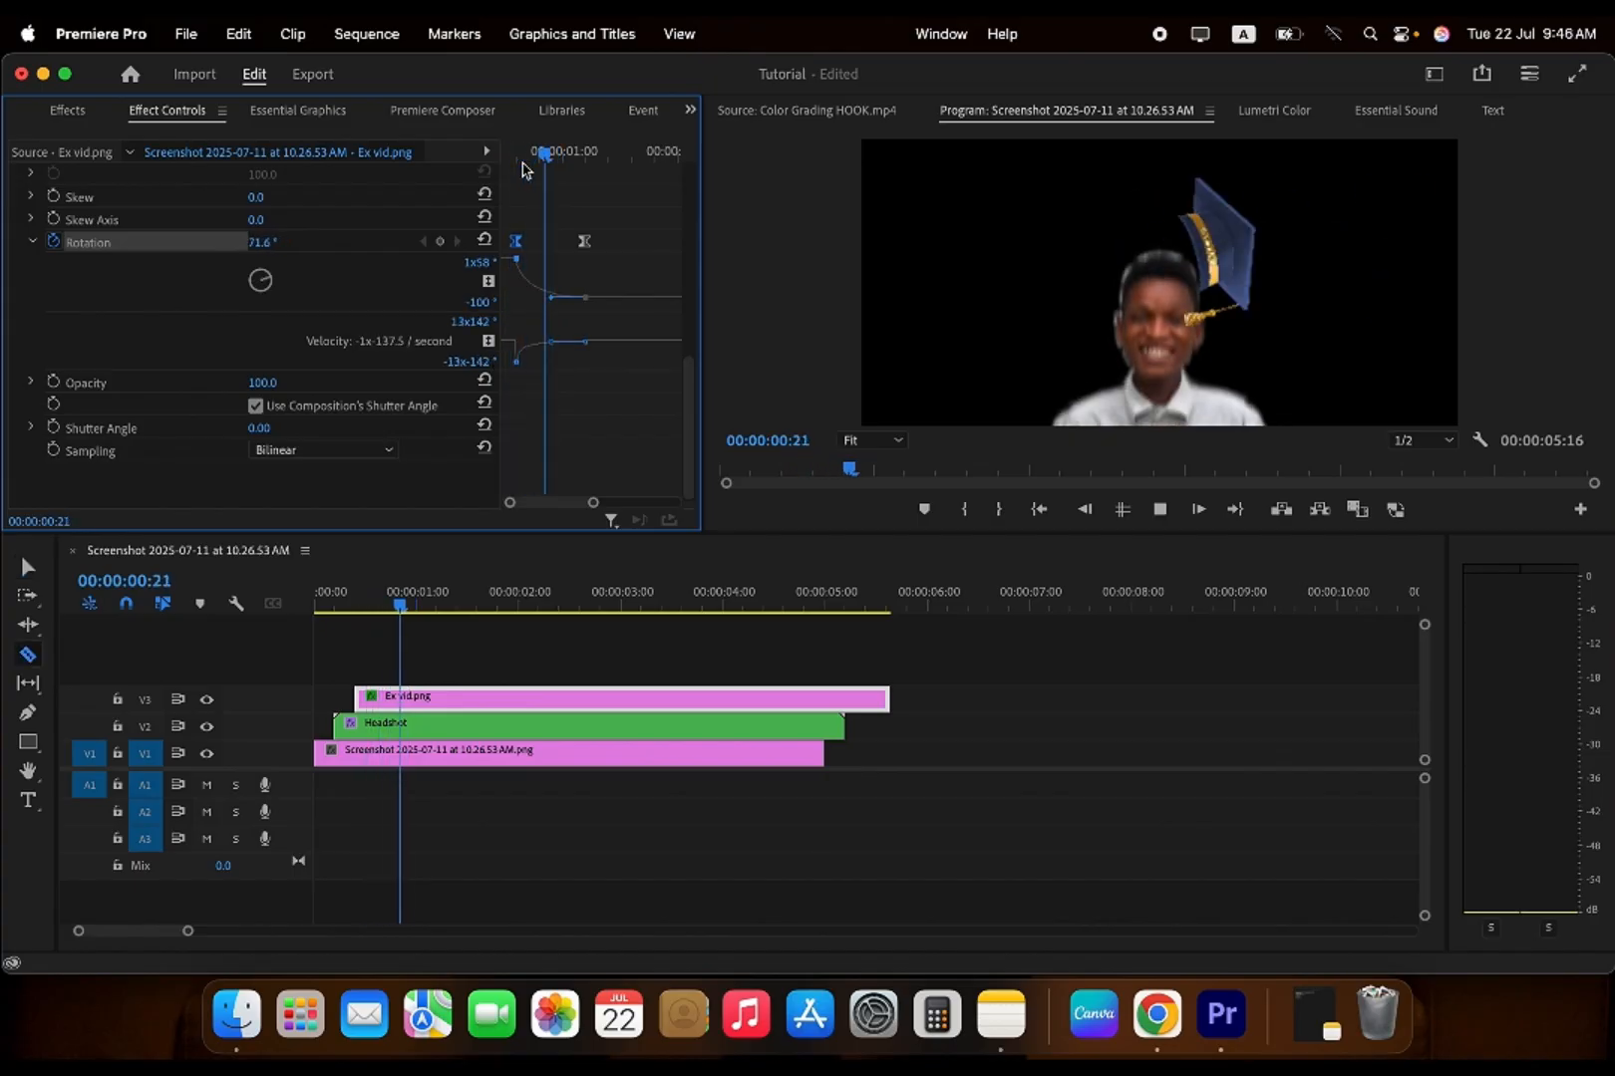
pyautogui.click(518, 159)
pyautogui.click(514, 152)
pyautogui.press('space')
pyautogui.press('space')
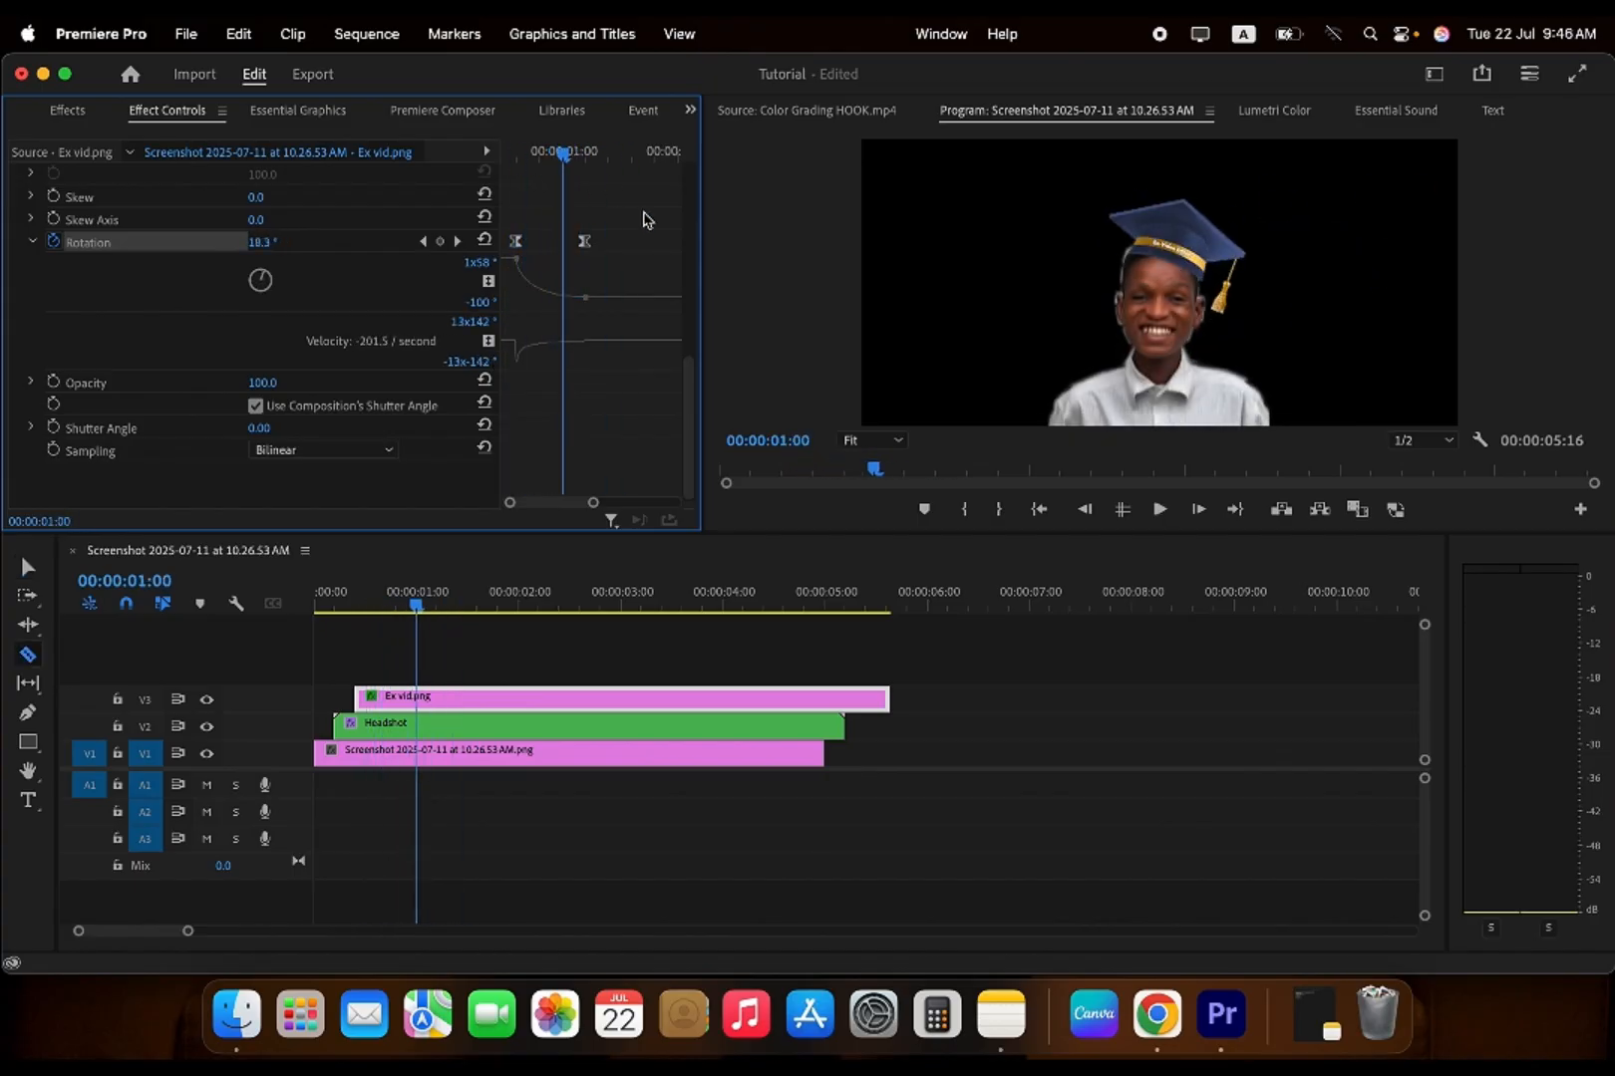
# - Replay the spin and move the cap's final Position and Rotation keyframes earlier to 00:00:01:00
pyautogui.click(424, 242)
pyautogui.press('space')
pyautogui.press('space')
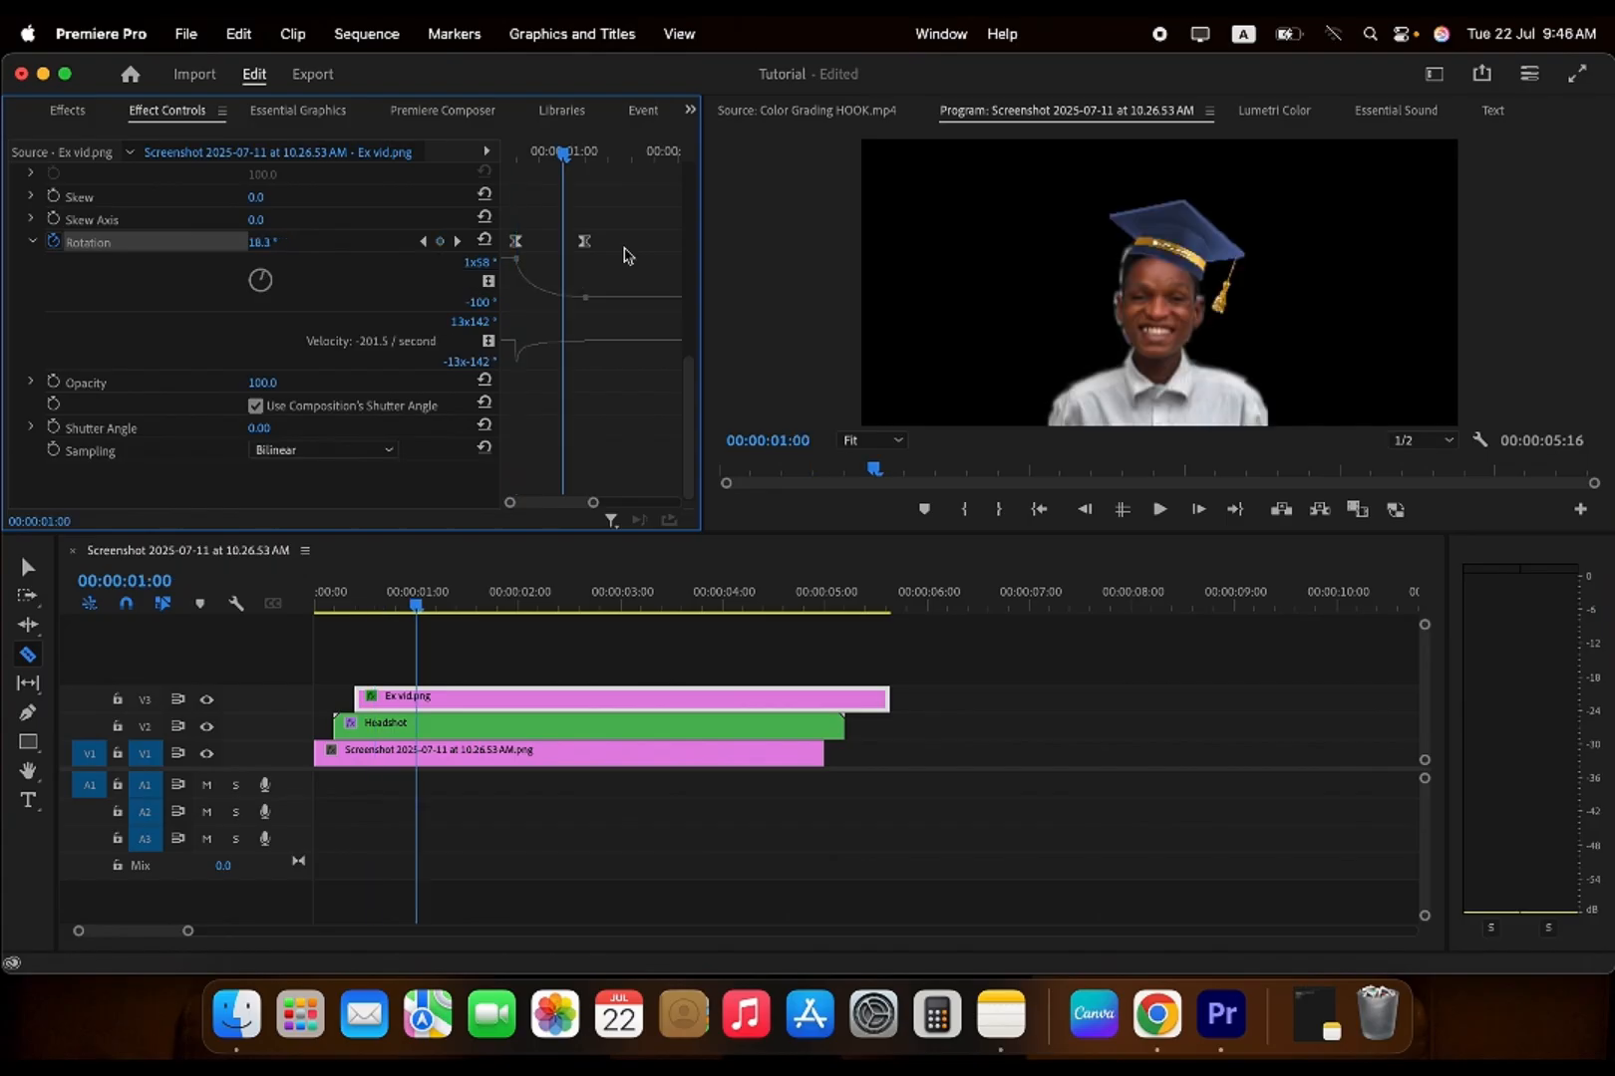
pyautogui.scroll(5, 624, 251)
pyautogui.moveTo(628, 247); pyautogui.dragTo(565, 457)
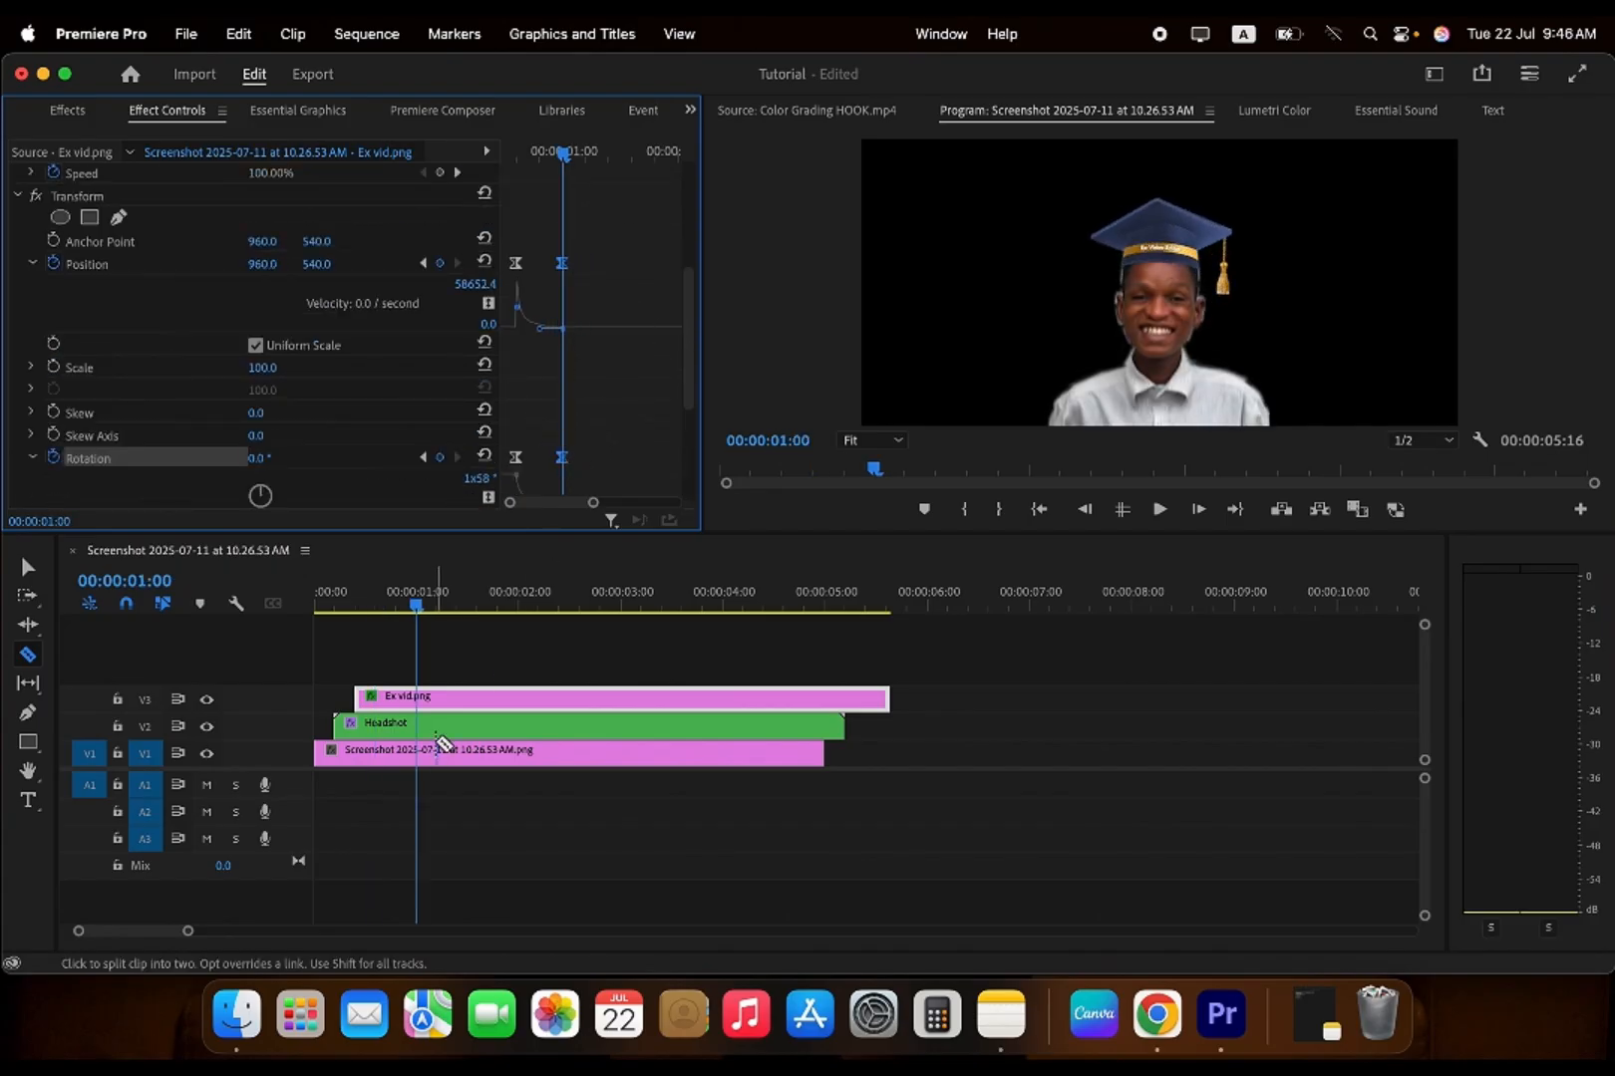
# - Move the Headshot clip's final Transform Position keyframe to 00:00:01:00 and play back the rise
pyautogui.press('v')
pyautogui.click(439, 725)
pyautogui.scroll(-3, 602, 332)
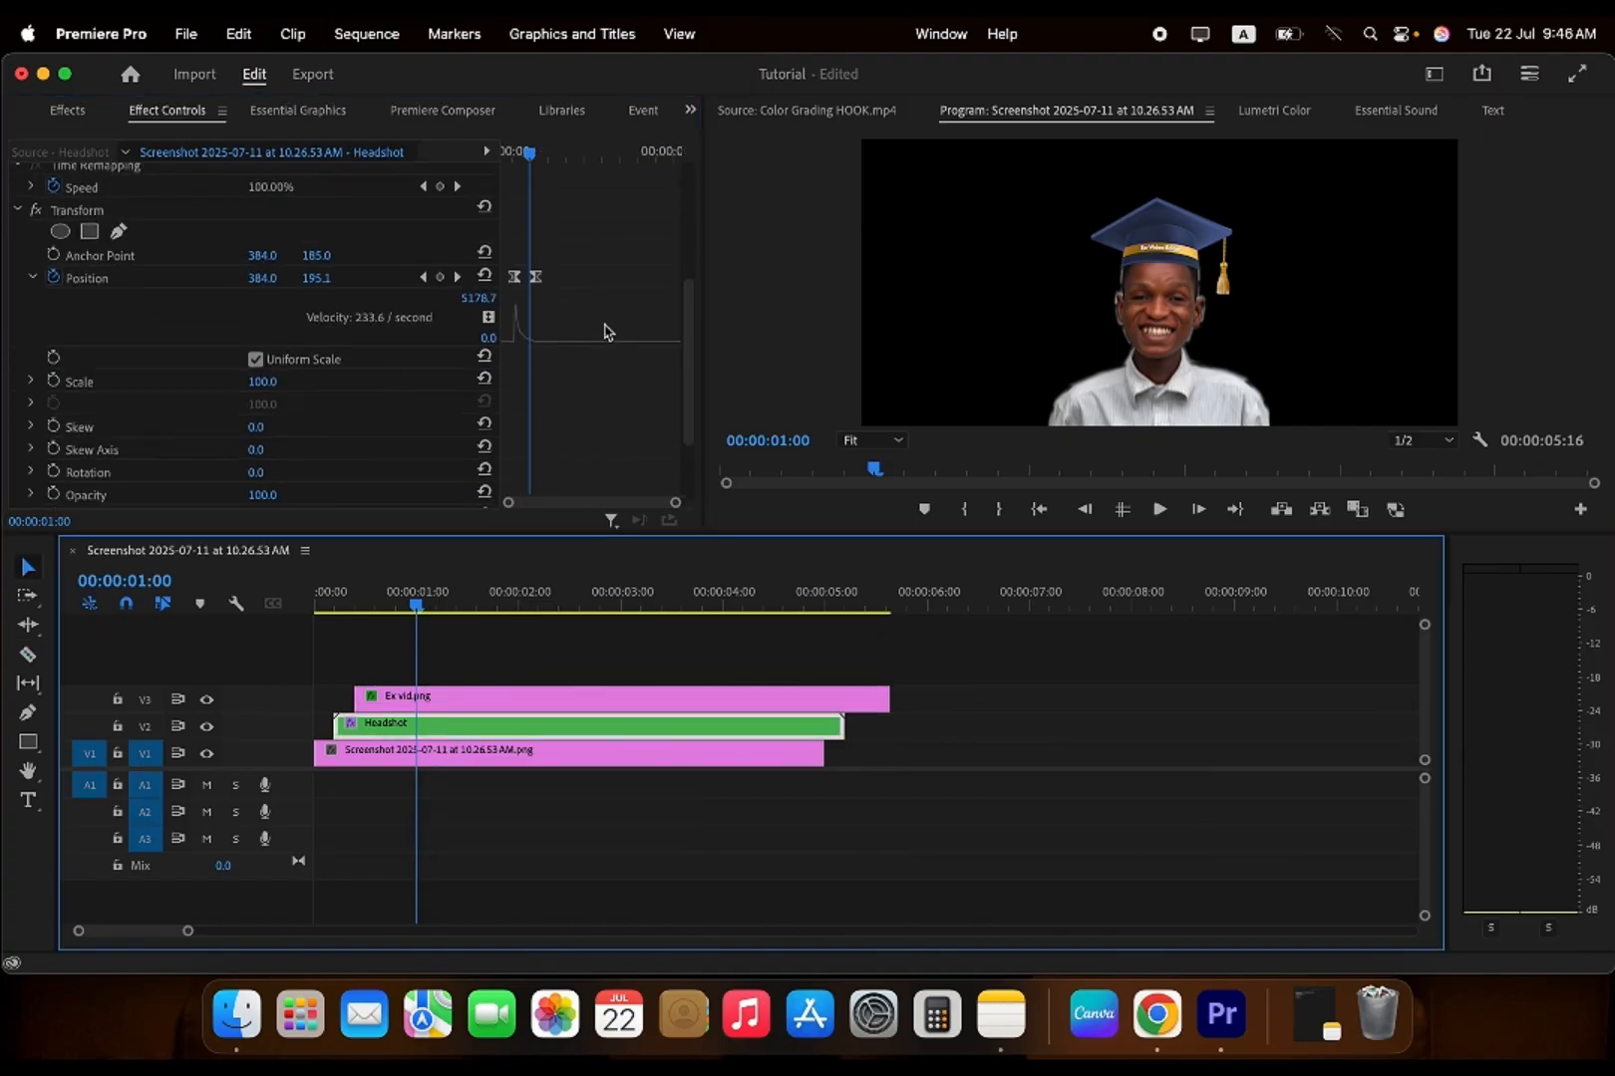
pyautogui.moveTo(534, 283); pyautogui.dragTo(533, 283)
pyautogui.click(506, 154)
pyautogui.press('space')
pyautogui.press('space')
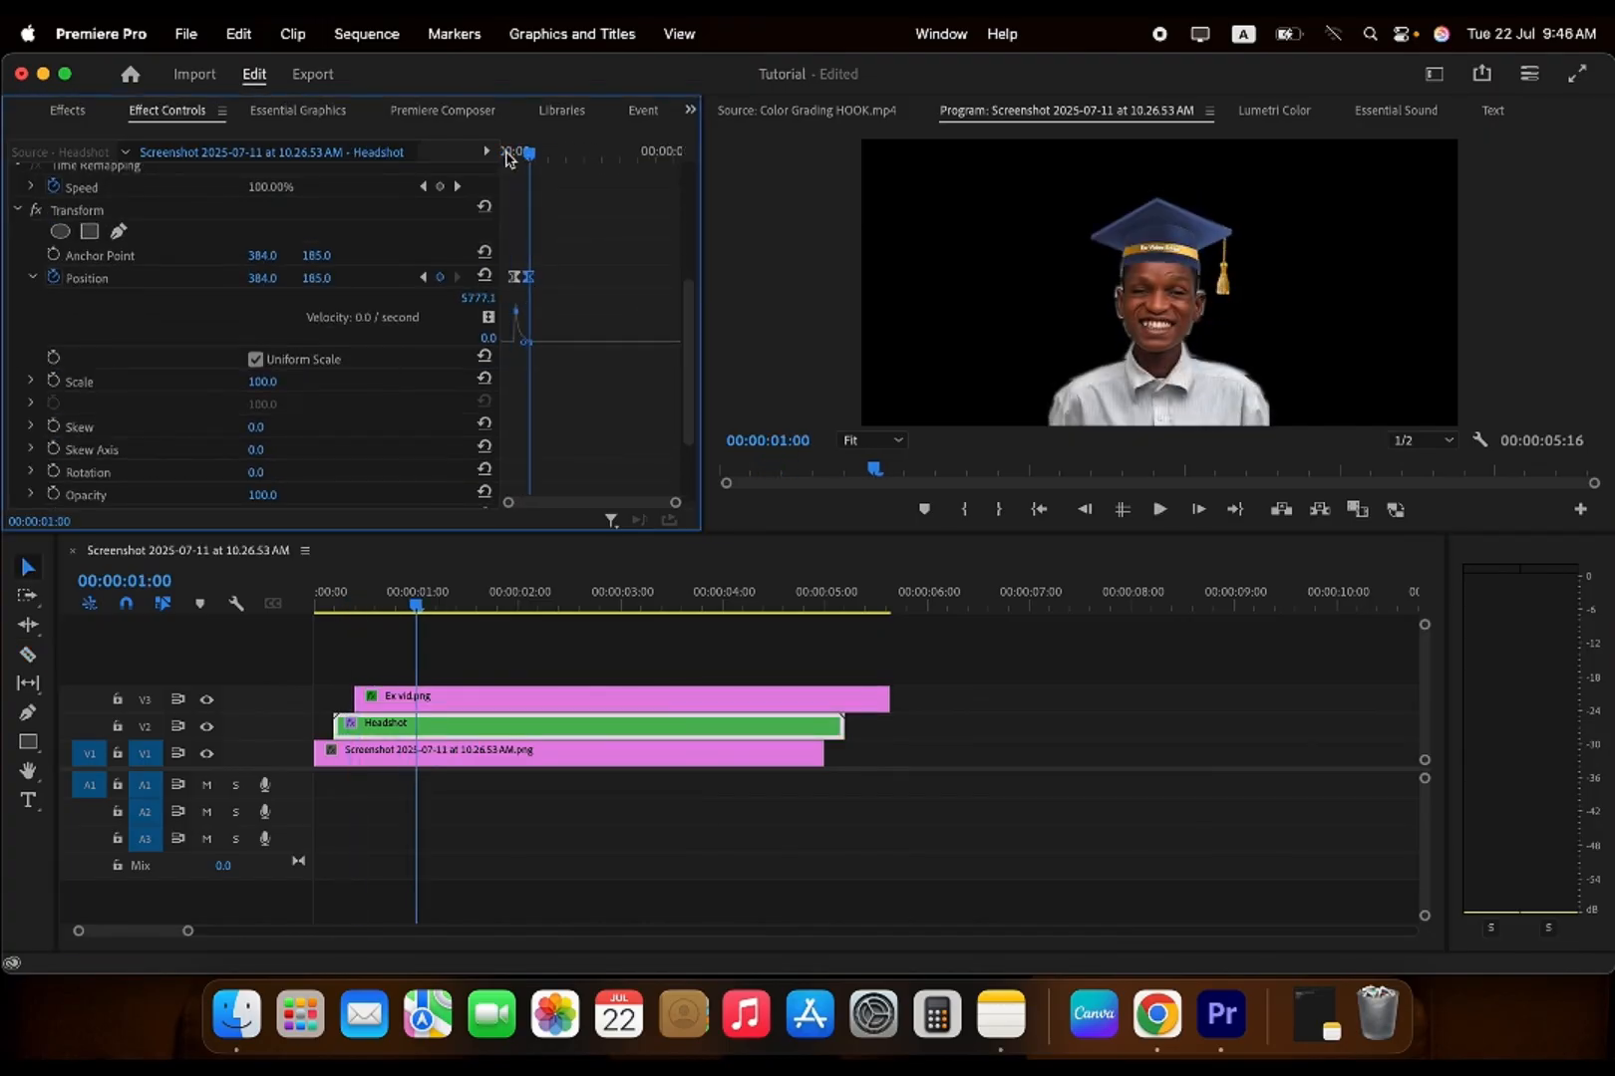
# - Collapse the Position and Rotation graphs in the Transform effect of the Ex vid.png cap clip
pyautogui.click(513, 699)
pyautogui.scroll(-3, 548, 488)
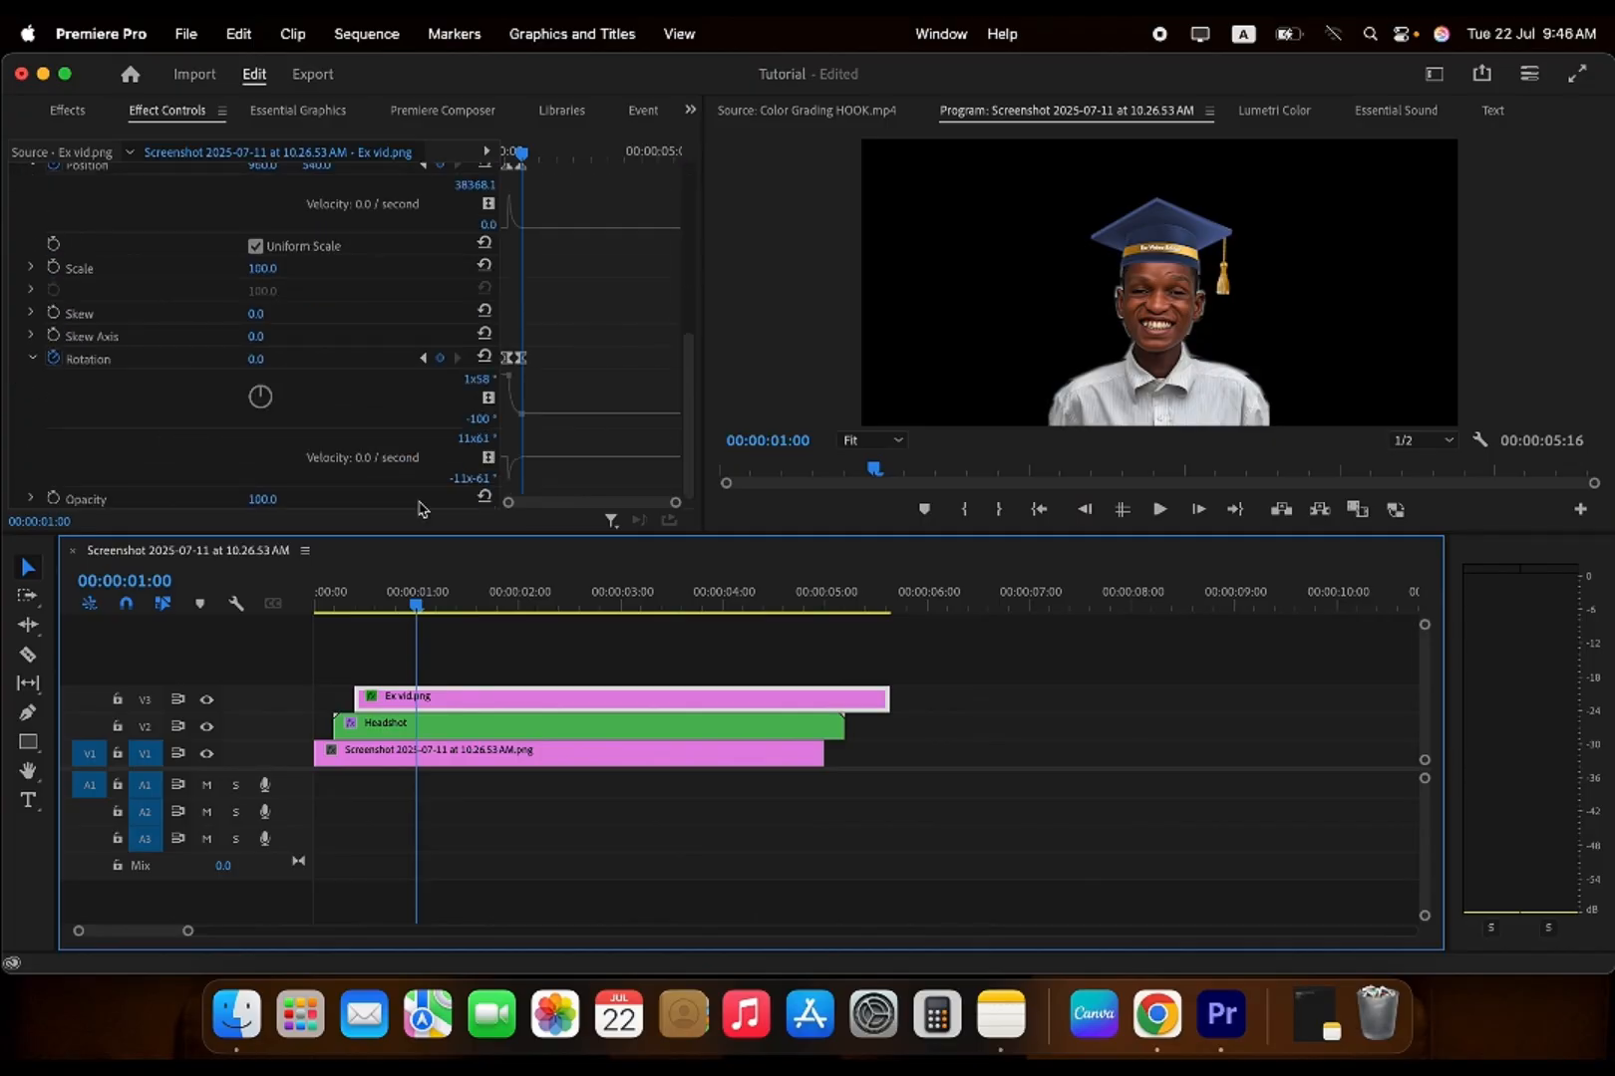
pyautogui.scroll(3, 231, 406)
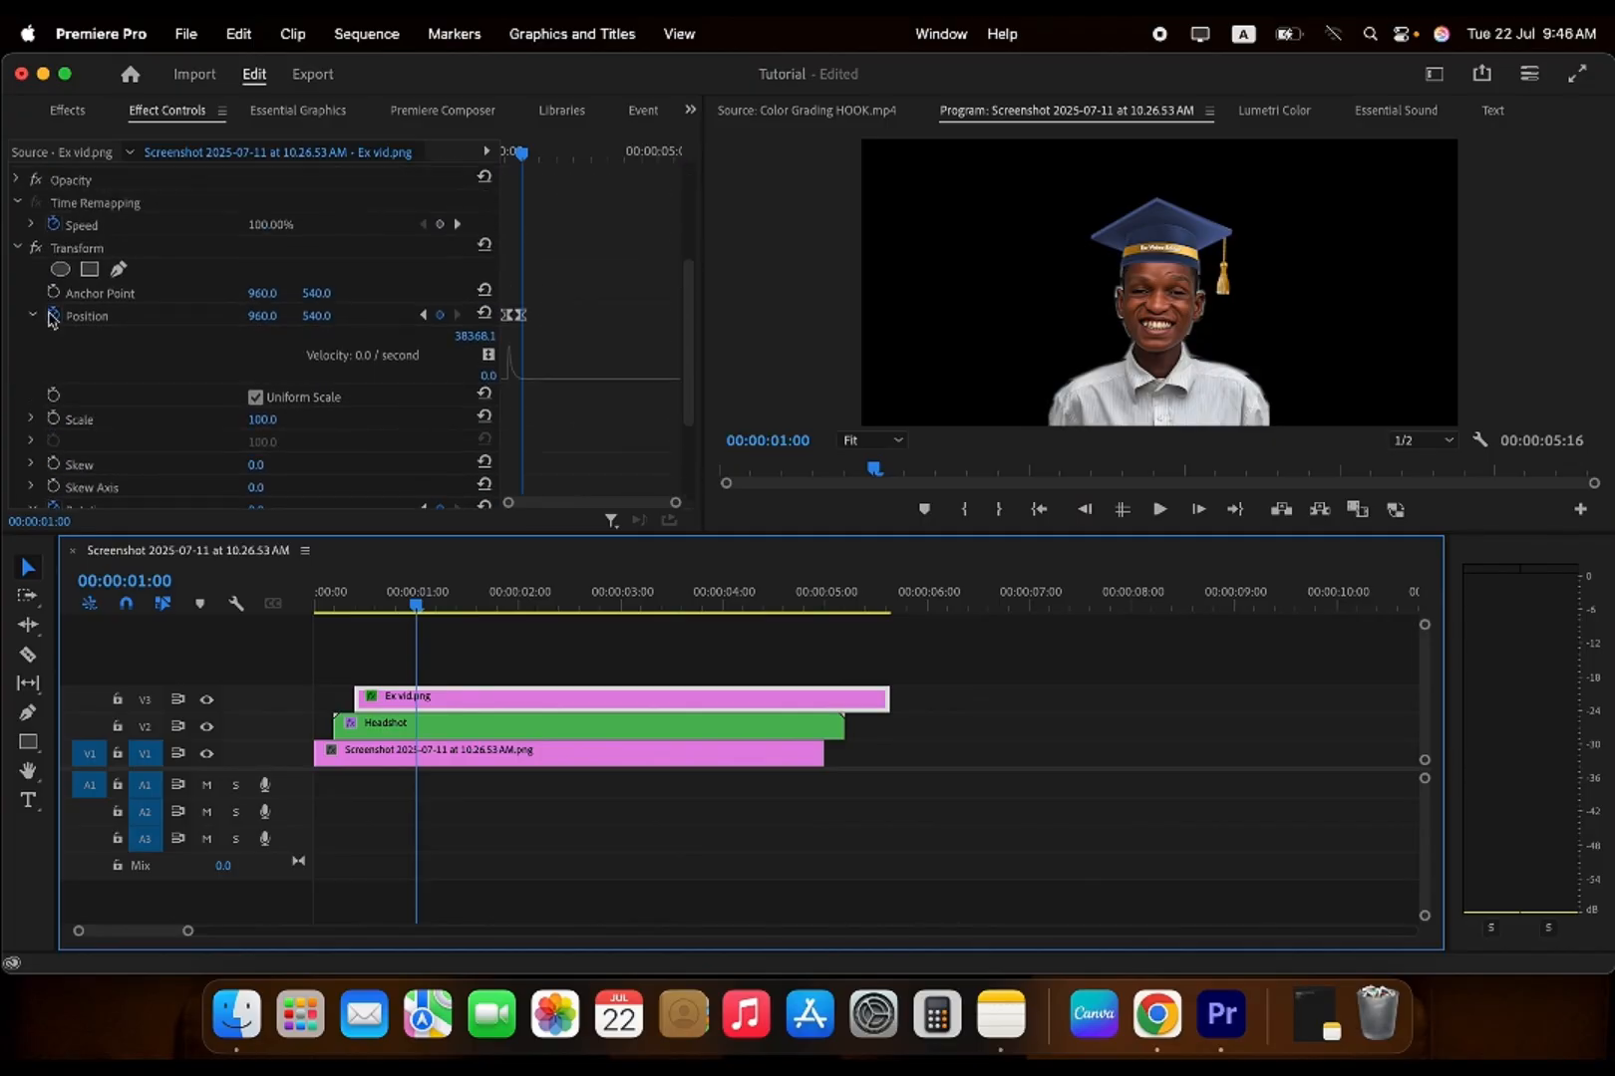
pyautogui.scroll(-3, 65, 328)
pyautogui.scroll(2, 65, 329)
pyautogui.scroll(-2, 65, 329)
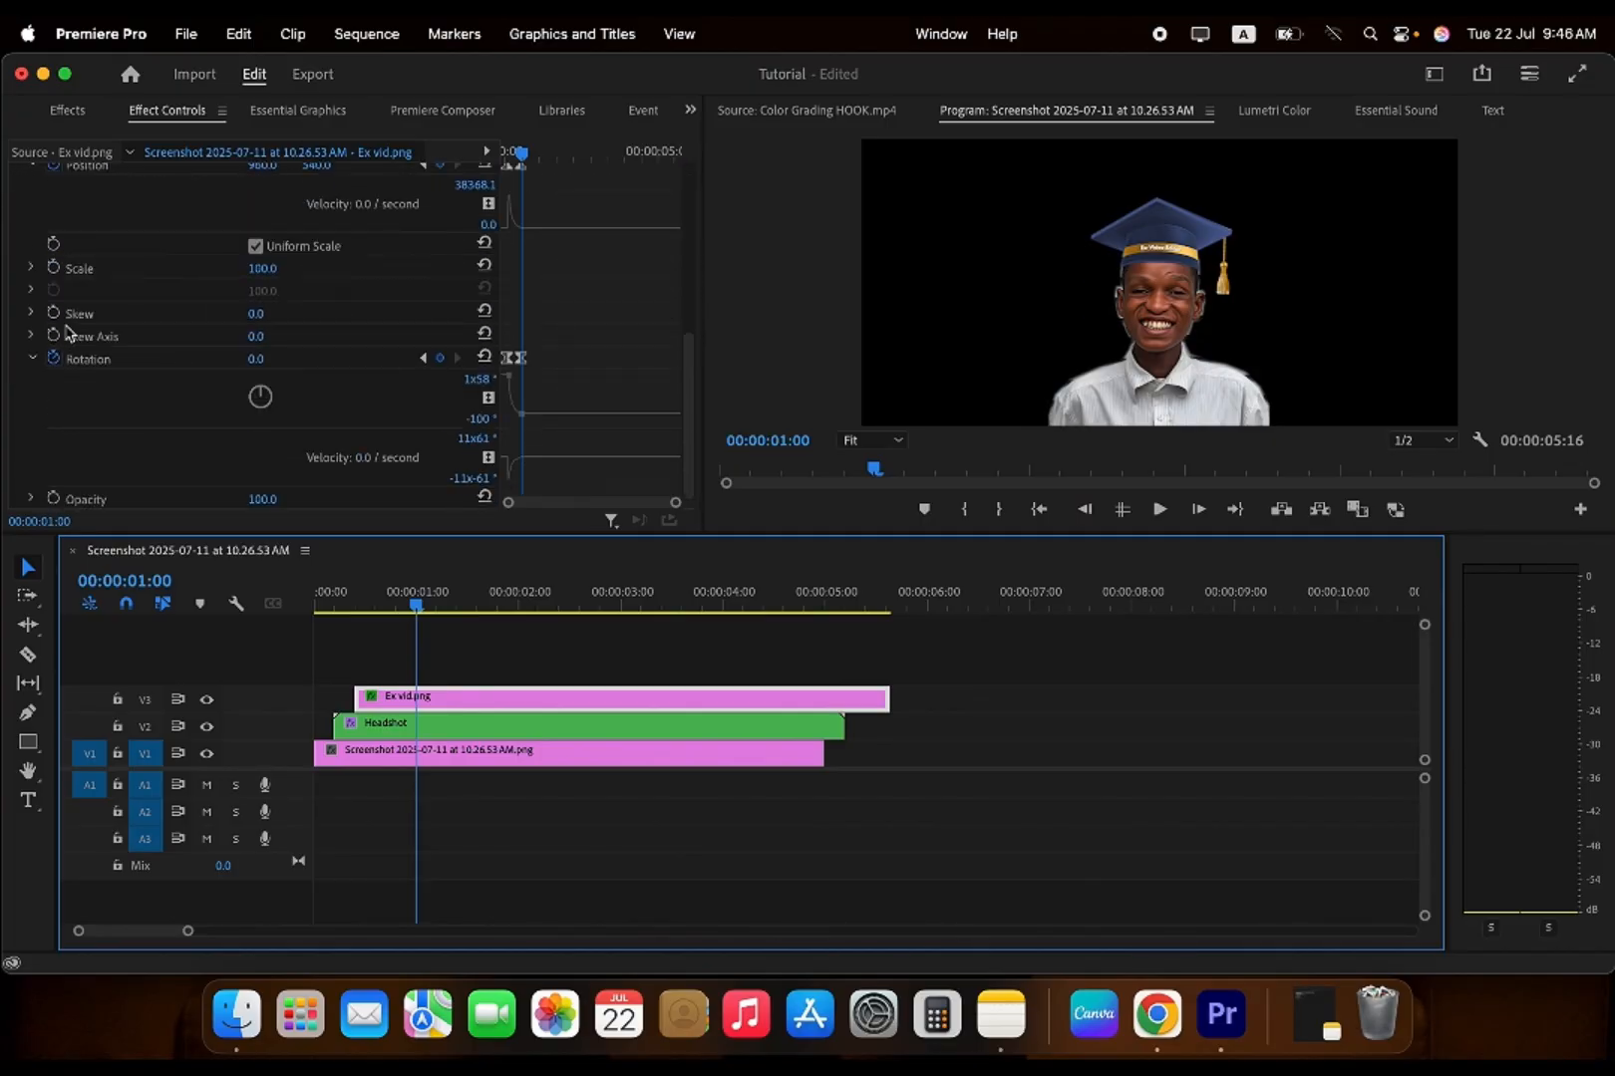
pyautogui.scroll(4, 68, 332)
pyautogui.scroll(-3, 68, 332)
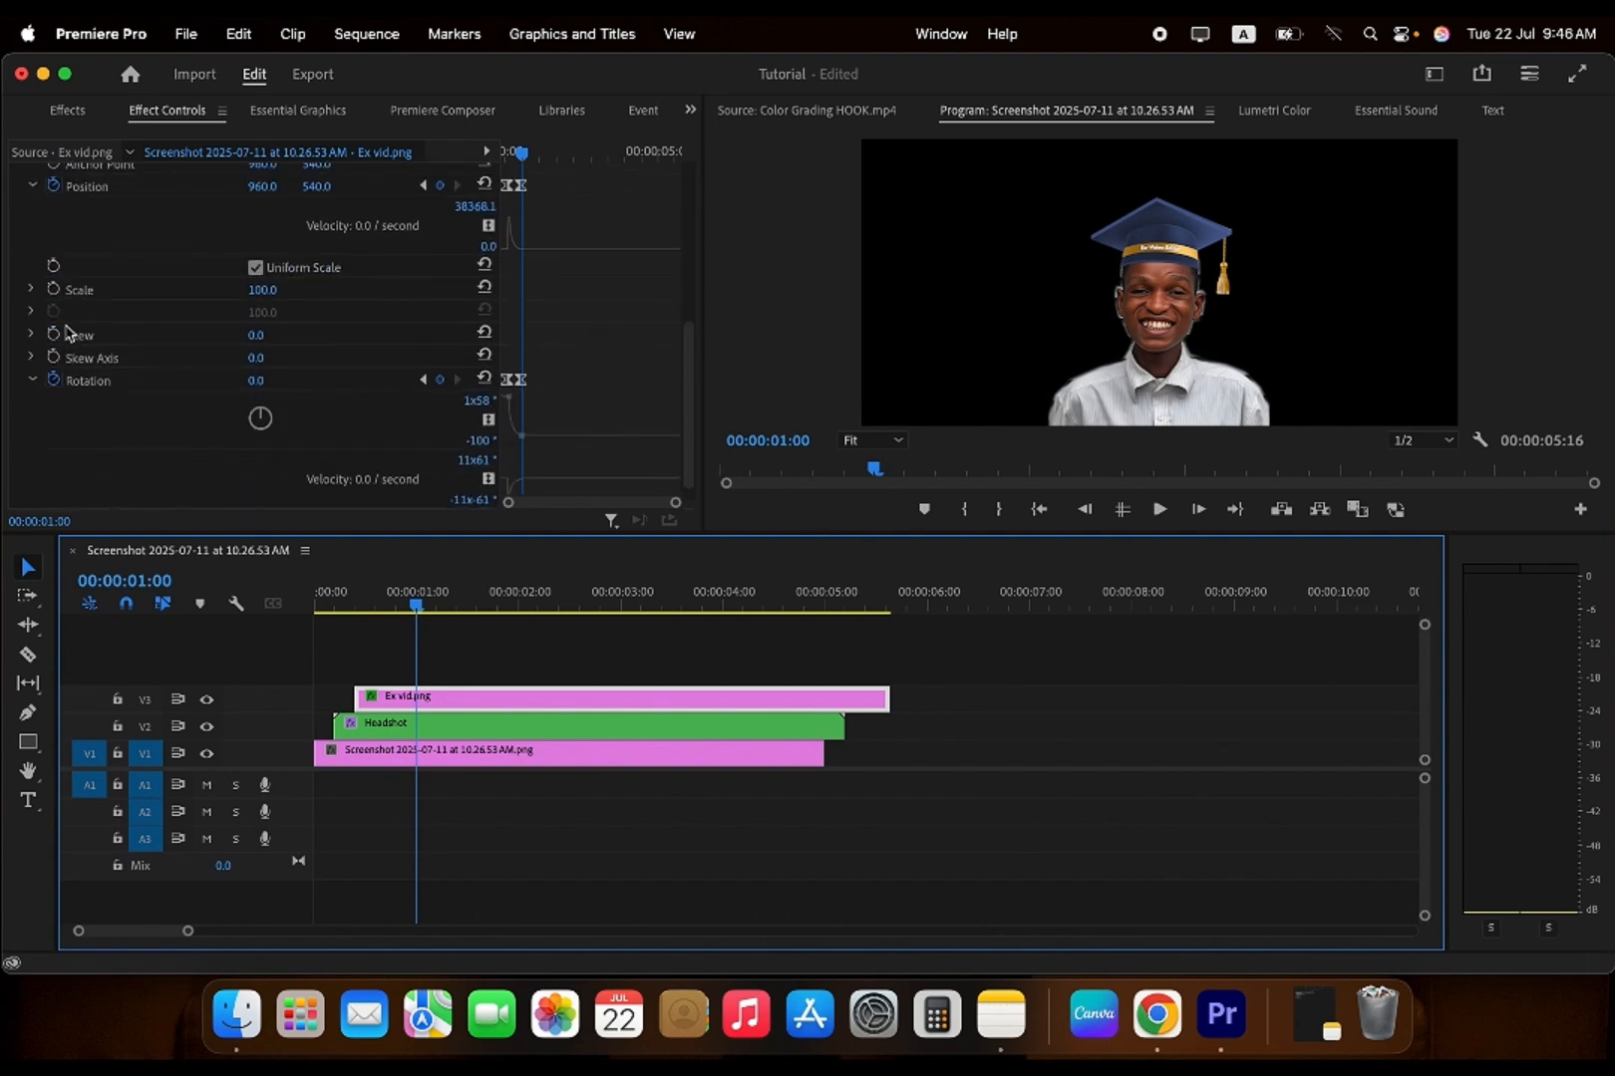
pyautogui.scroll(3, 60, 327)
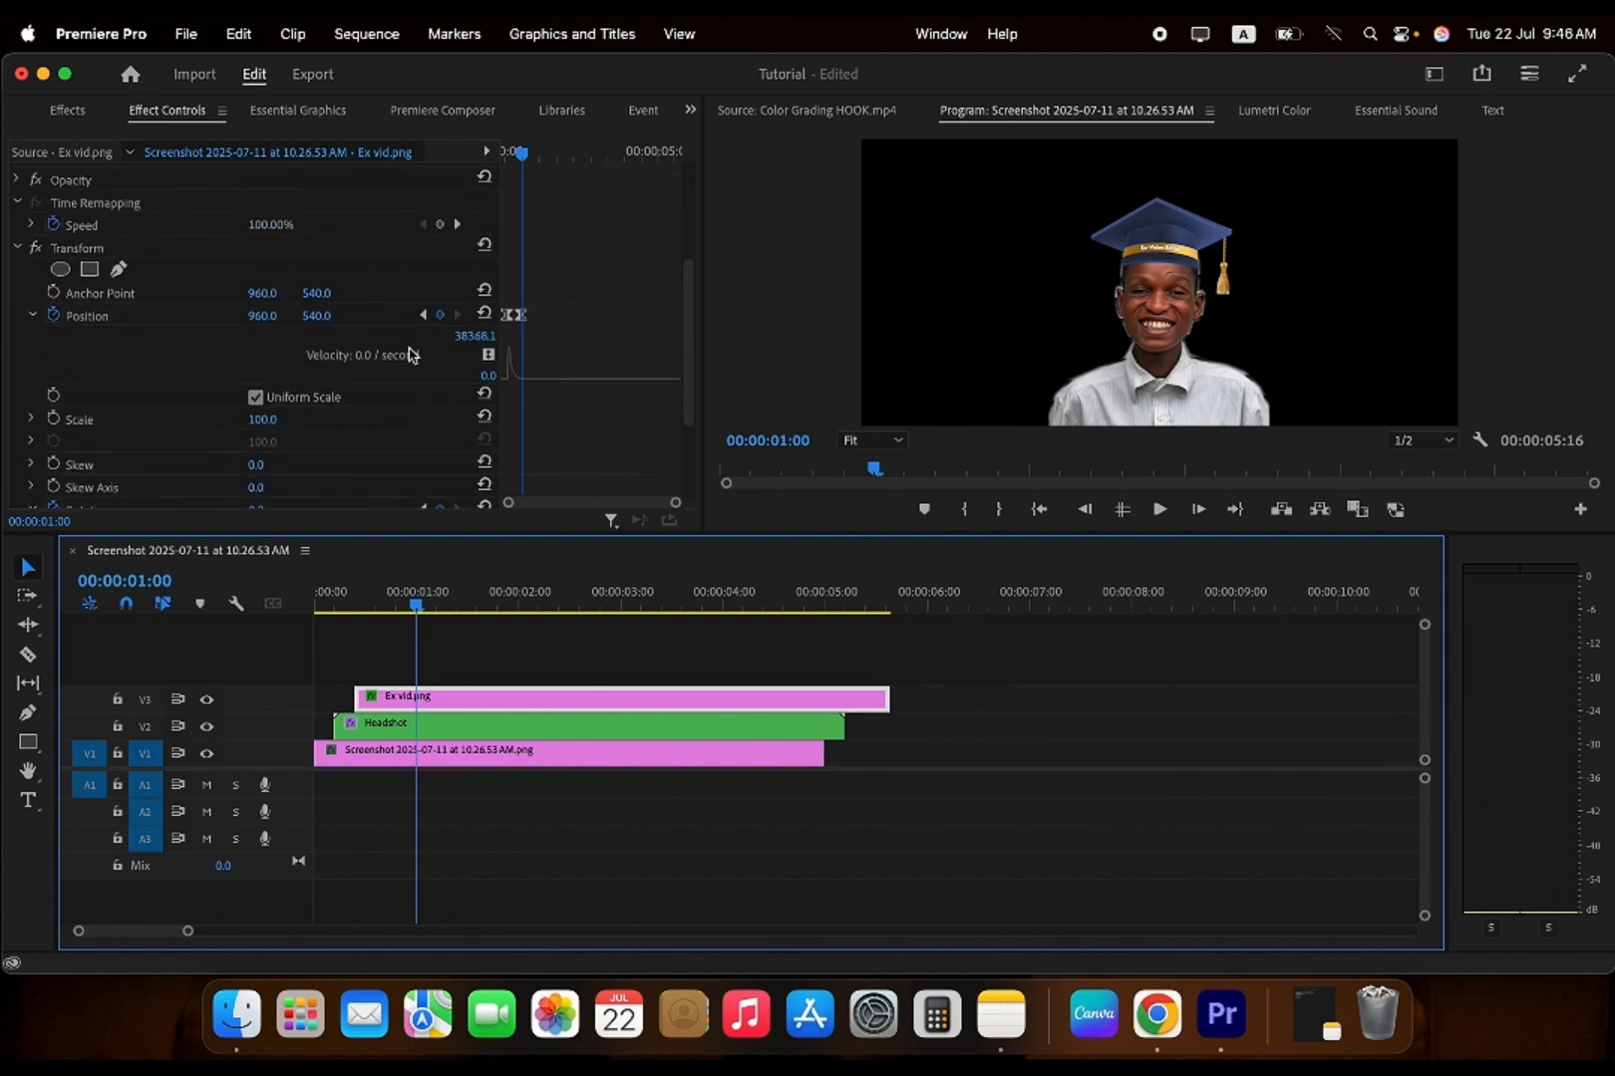
pyautogui.click(33, 316)
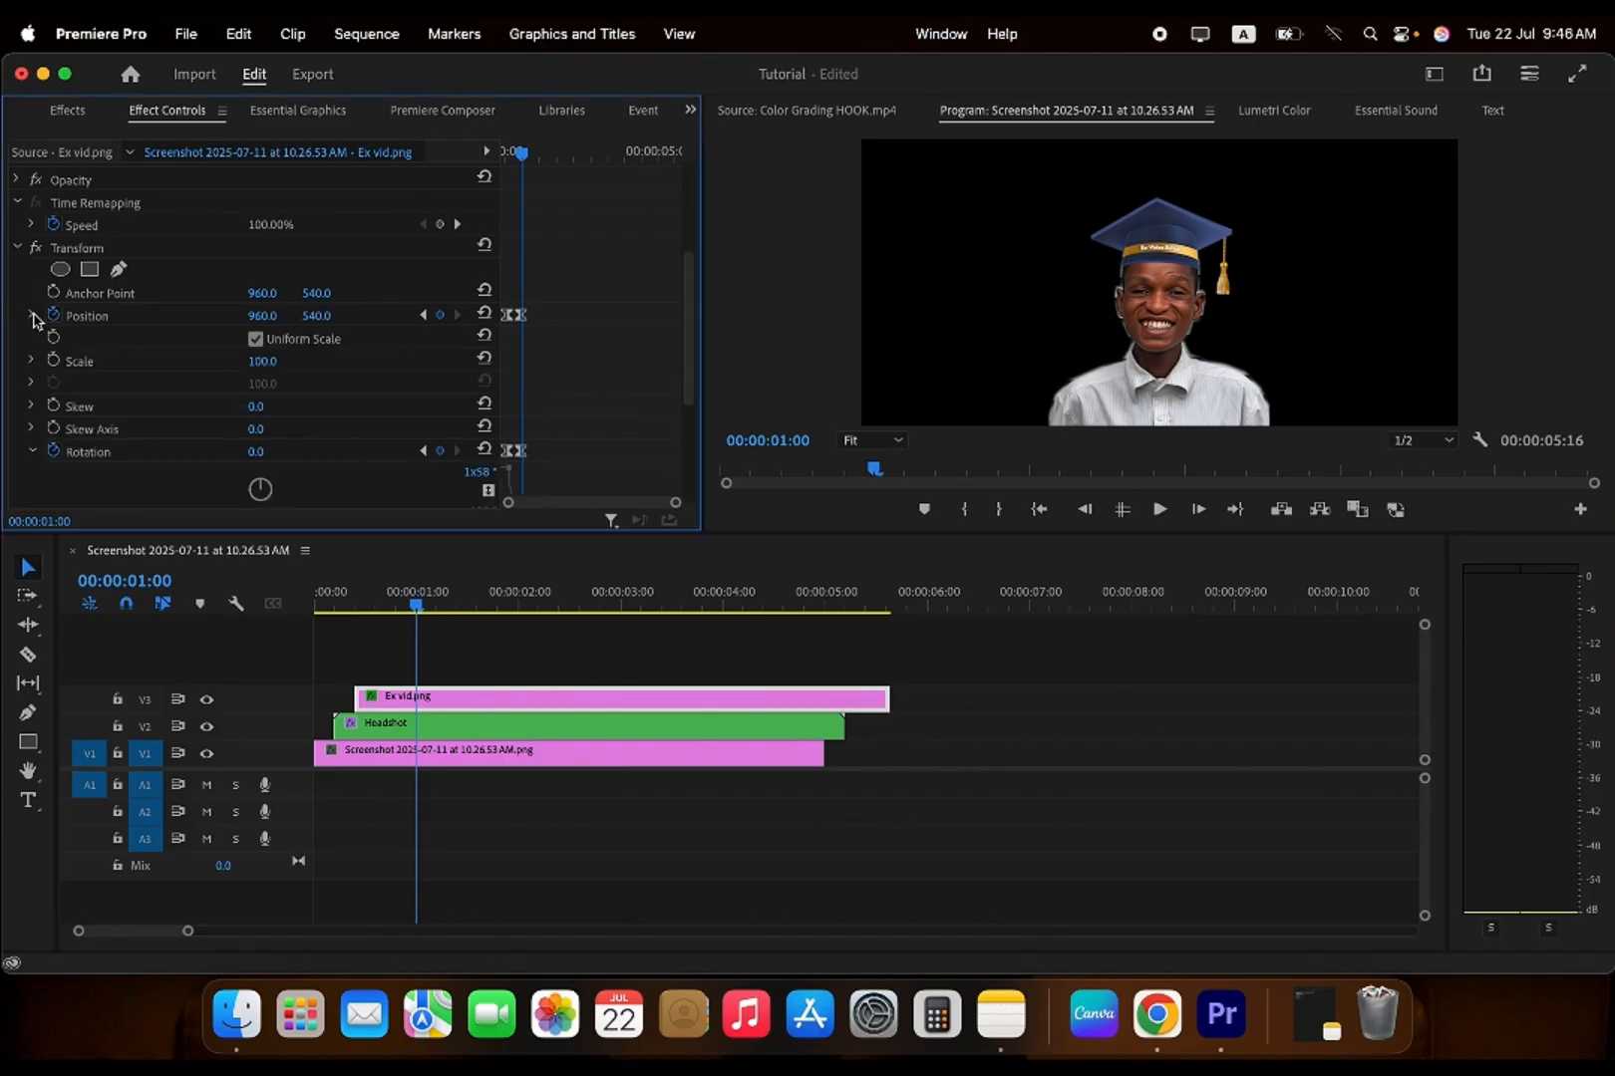
pyautogui.scroll(-5, 36, 269)
pyautogui.click(34, 245)
# - Collapse the cap's Motion and Time Remapping properties and set its Transform Shutter Angle to 360
pyautogui.scroll(6, 151, 353)
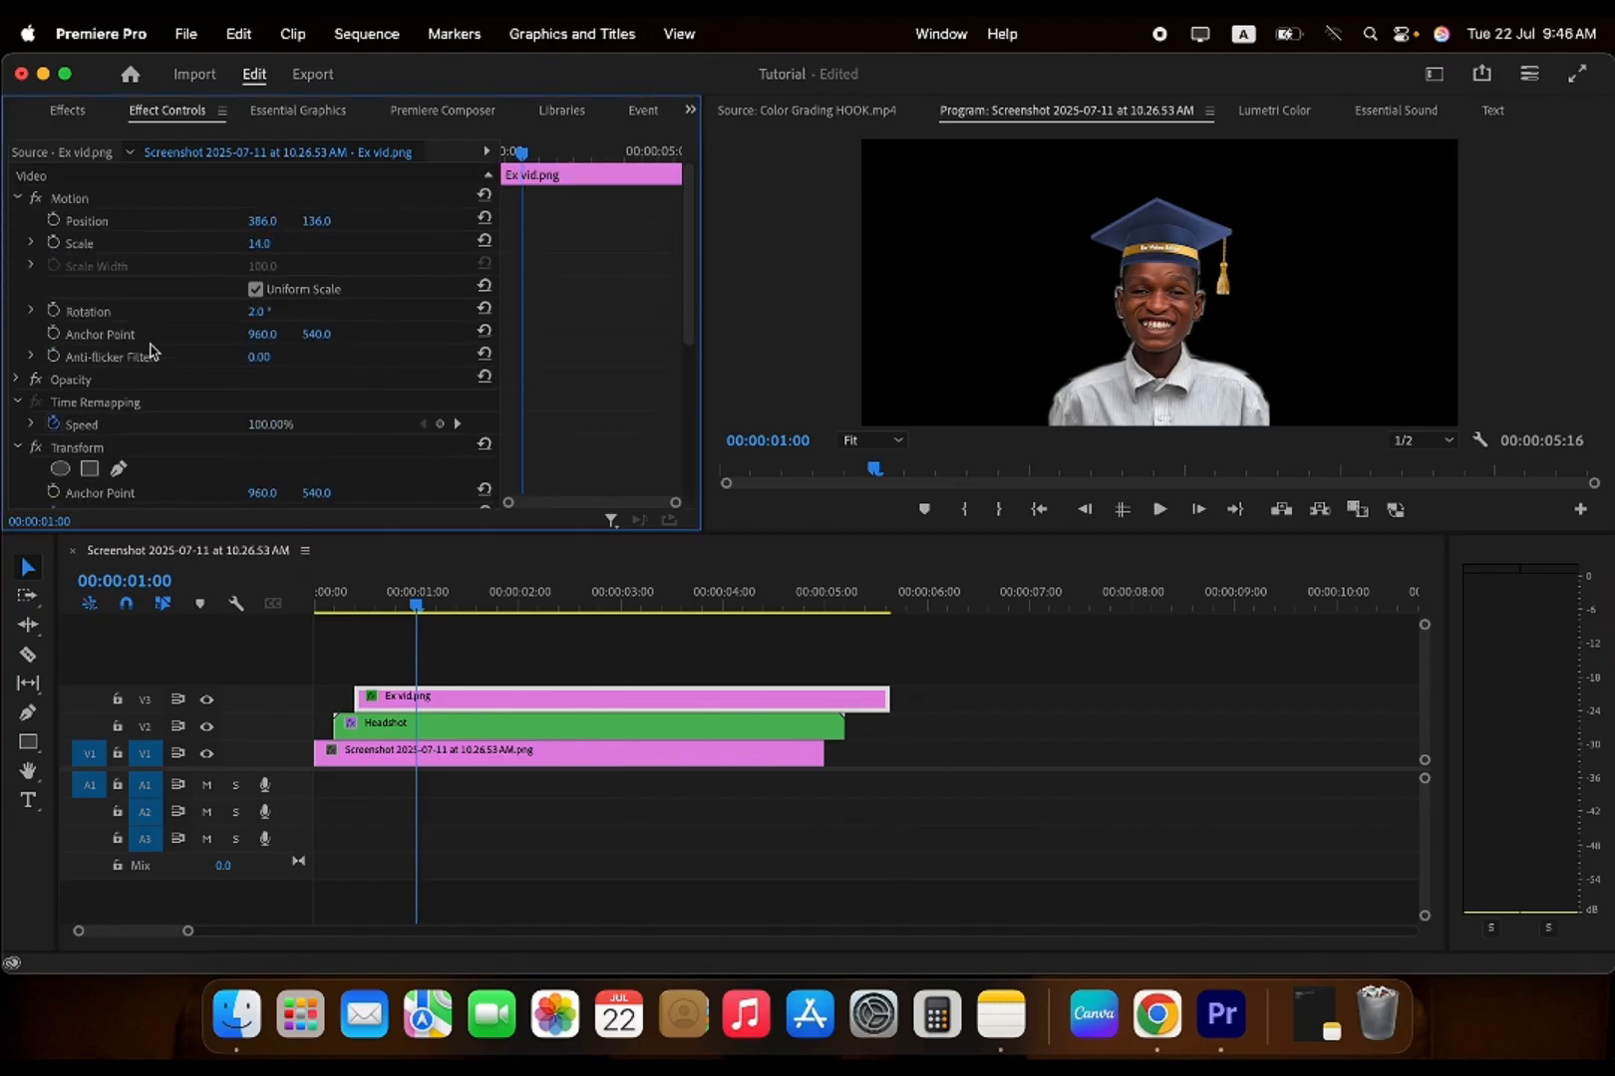
pyautogui.click(18, 198)
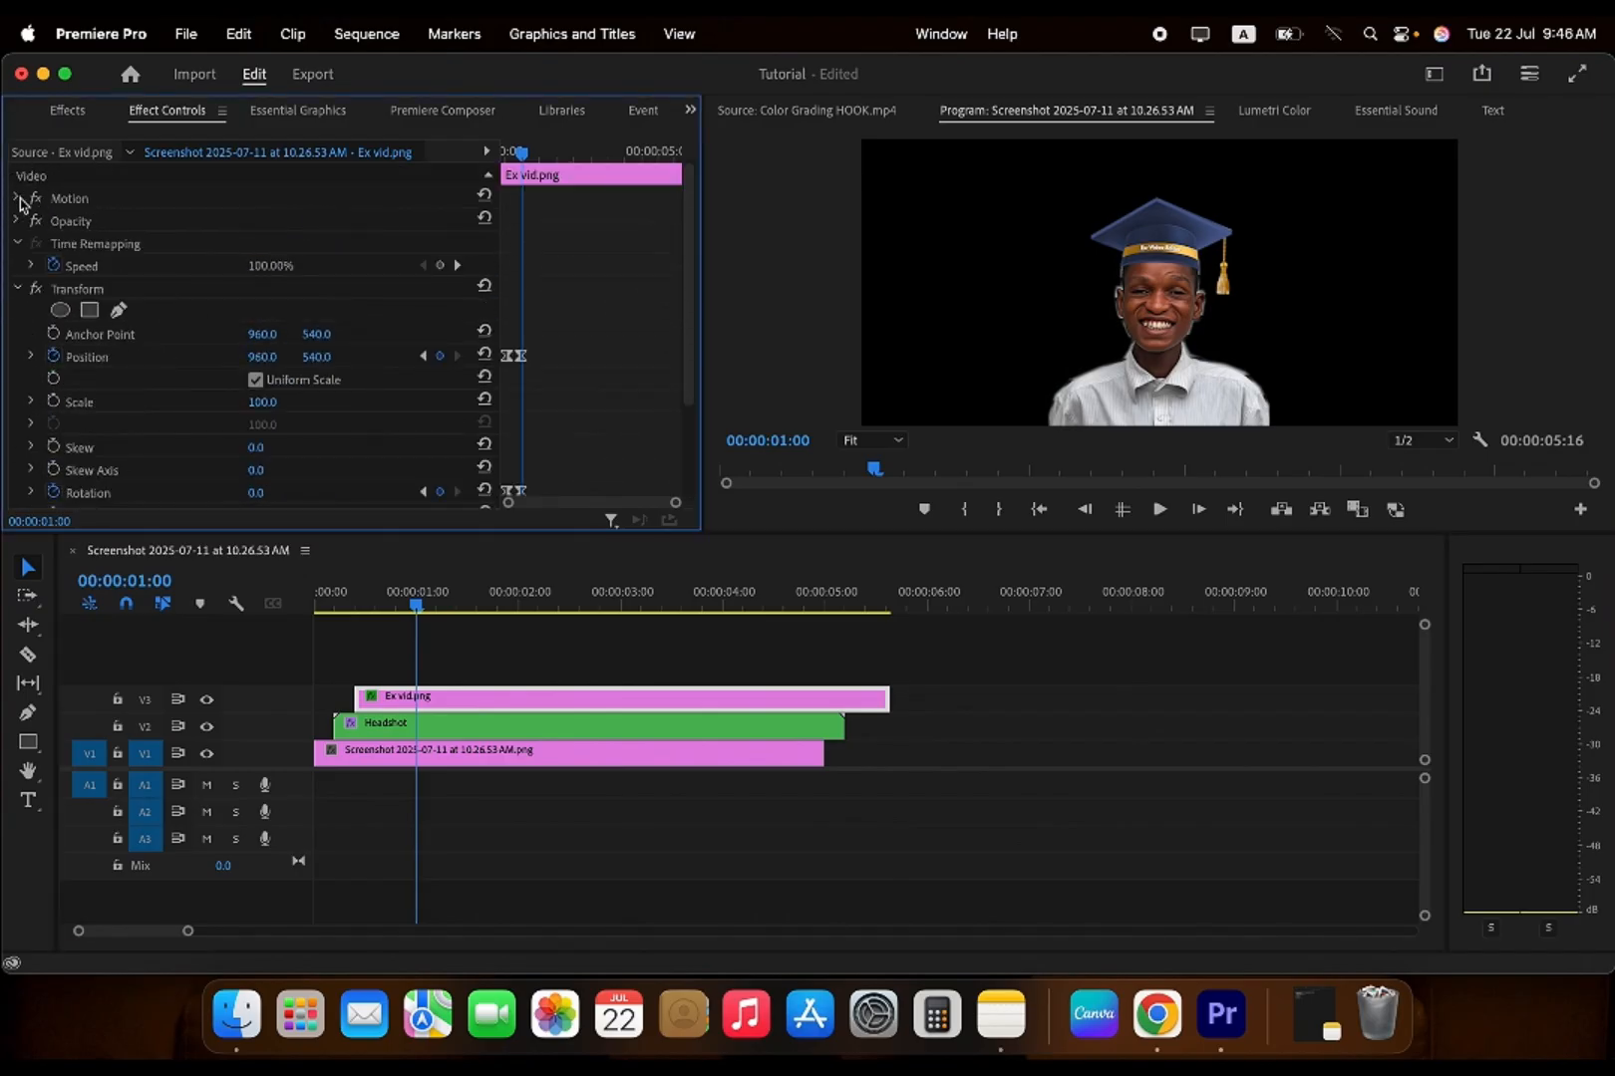
pyautogui.click(17, 243)
pyautogui.click(18, 266)
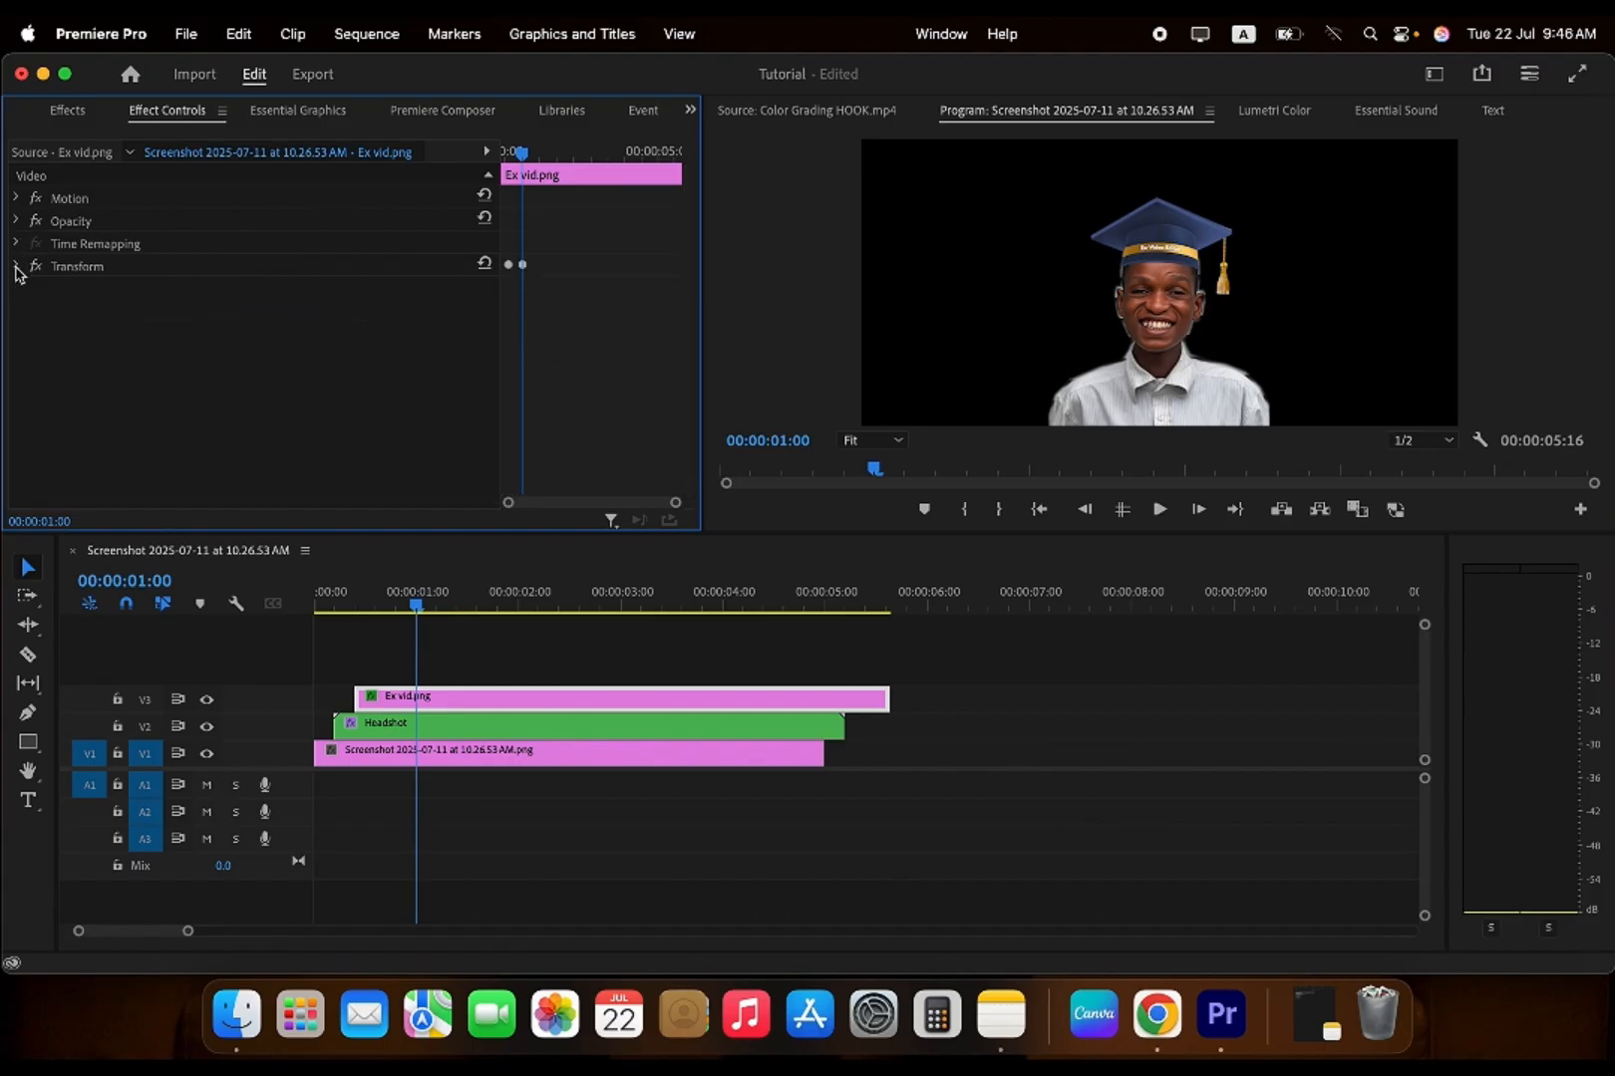
pyautogui.click(18, 266)
pyautogui.scroll(-4, 259, 276)
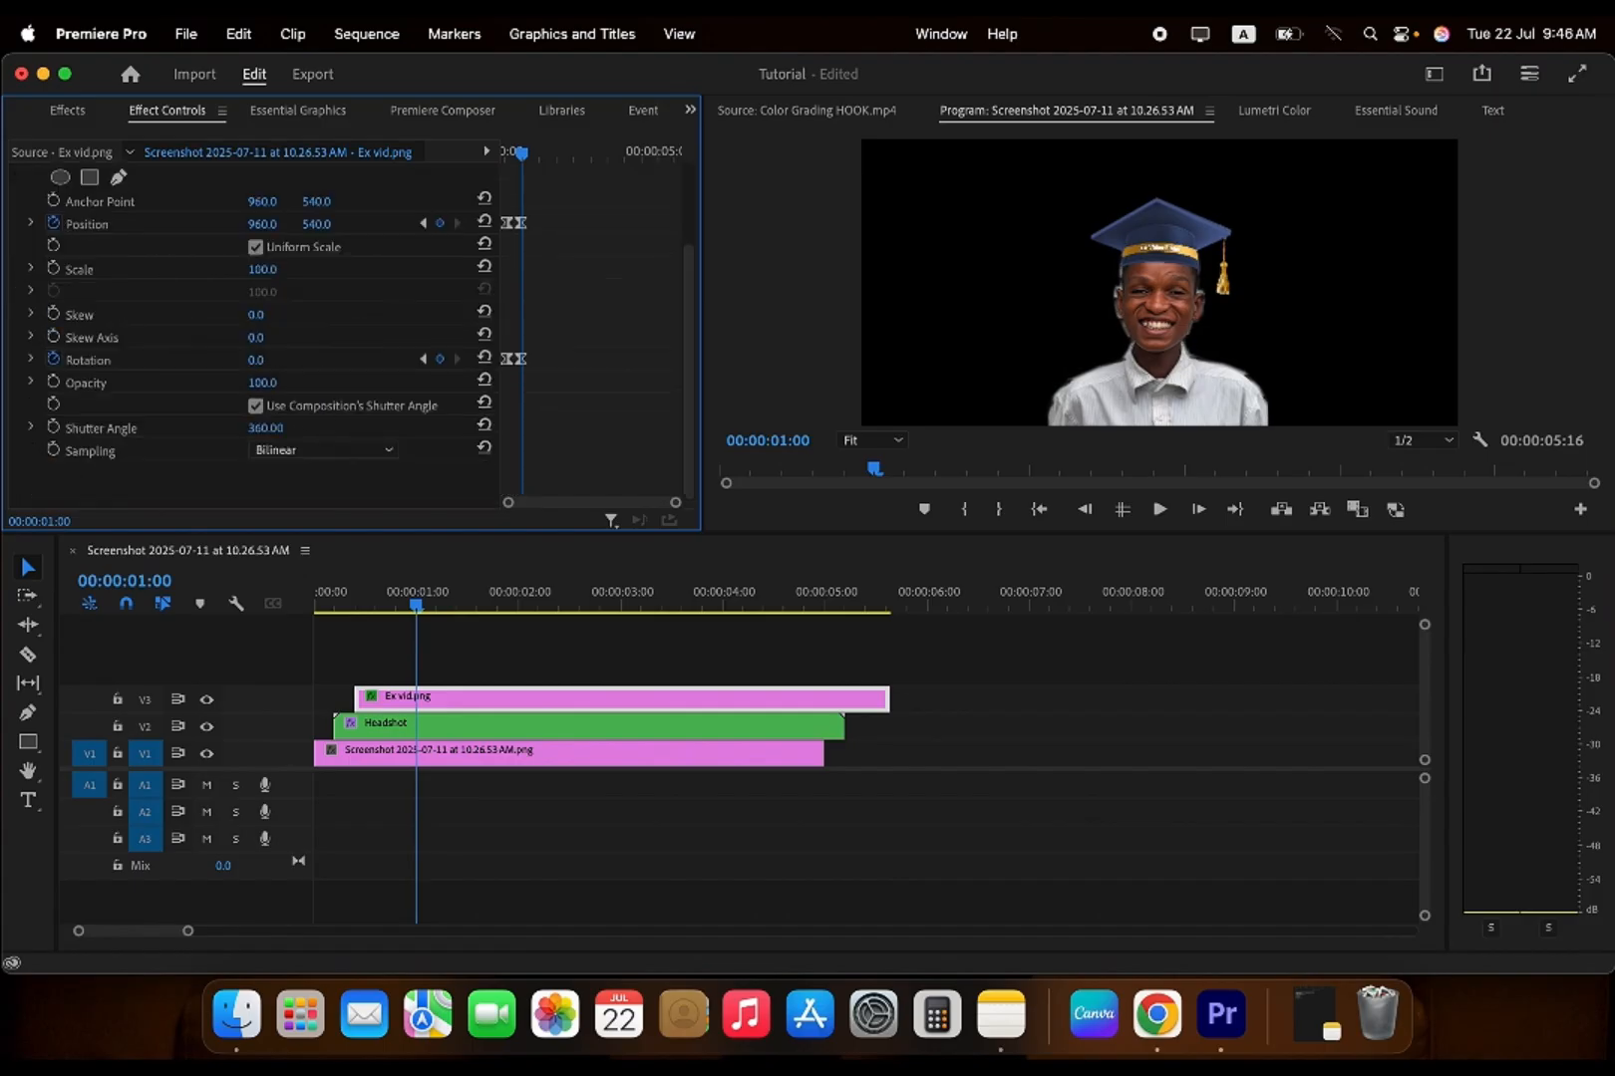
# - Play back the fly-in repeatedly from about 00:00:00:15 to check the cap's motion blur
pyautogui.click(372, 604)
pyautogui.press('space')
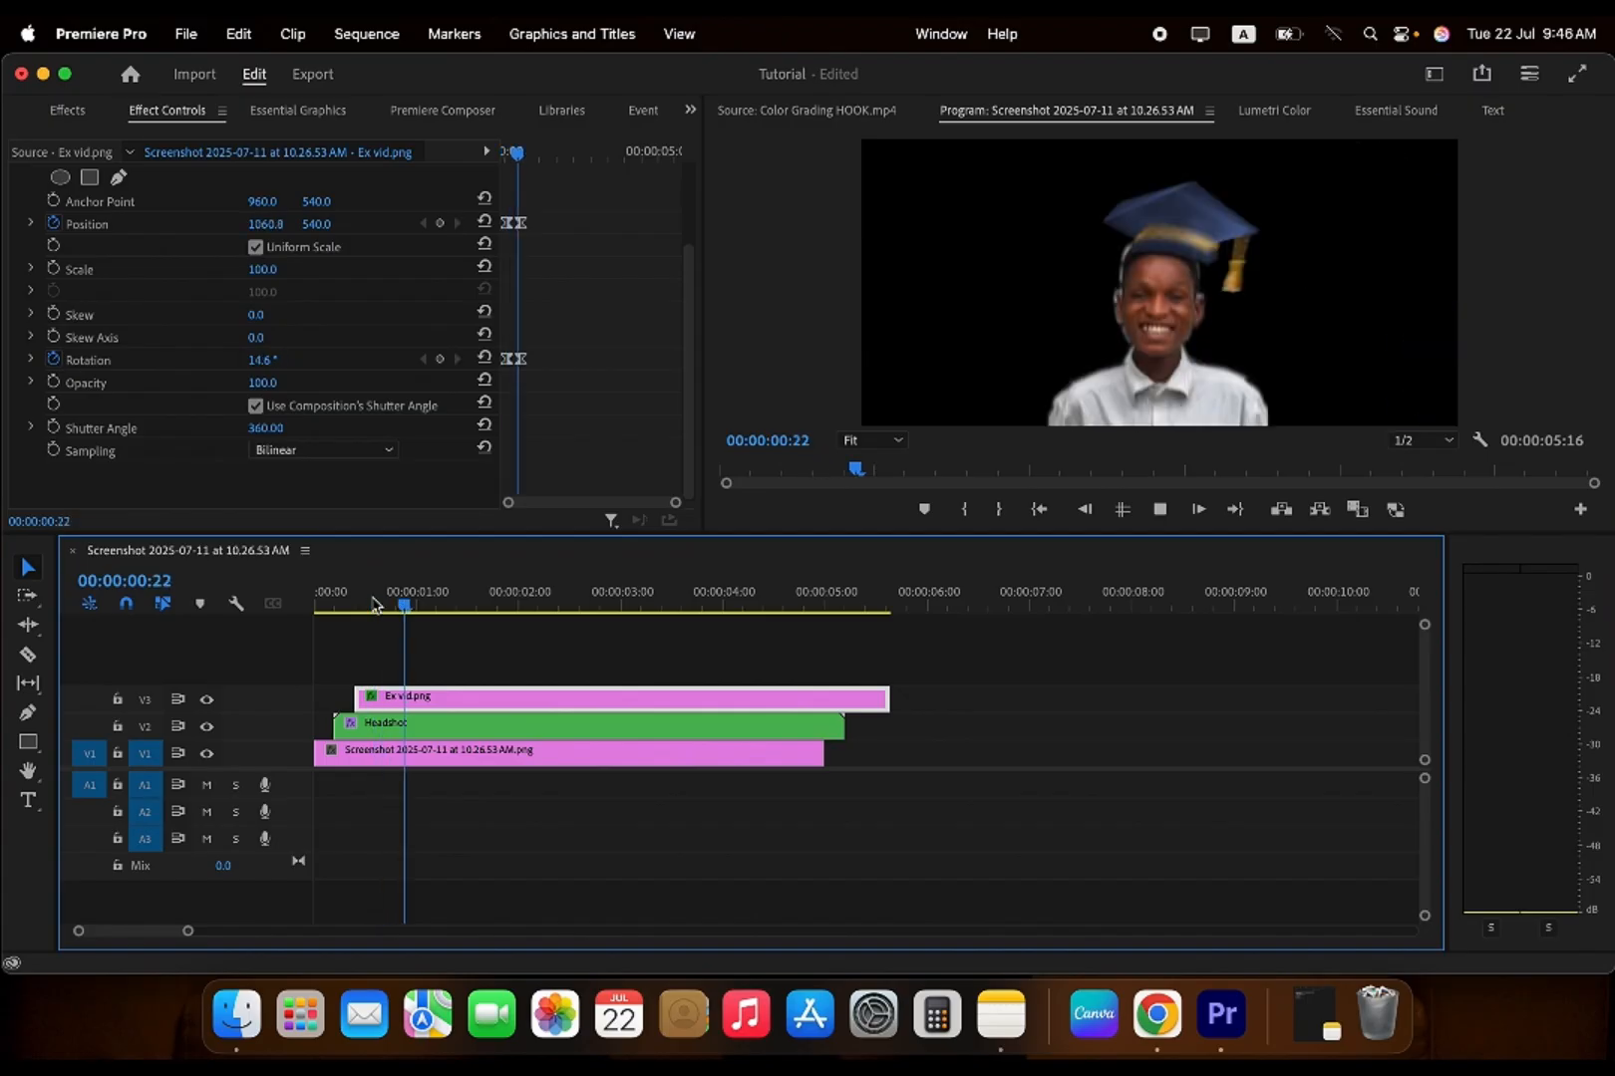
pyautogui.click(373, 604)
pyautogui.press('space')
pyautogui.click(373, 604)
pyautogui.press('space')
pyautogui.click(373, 604)
pyautogui.press('space')
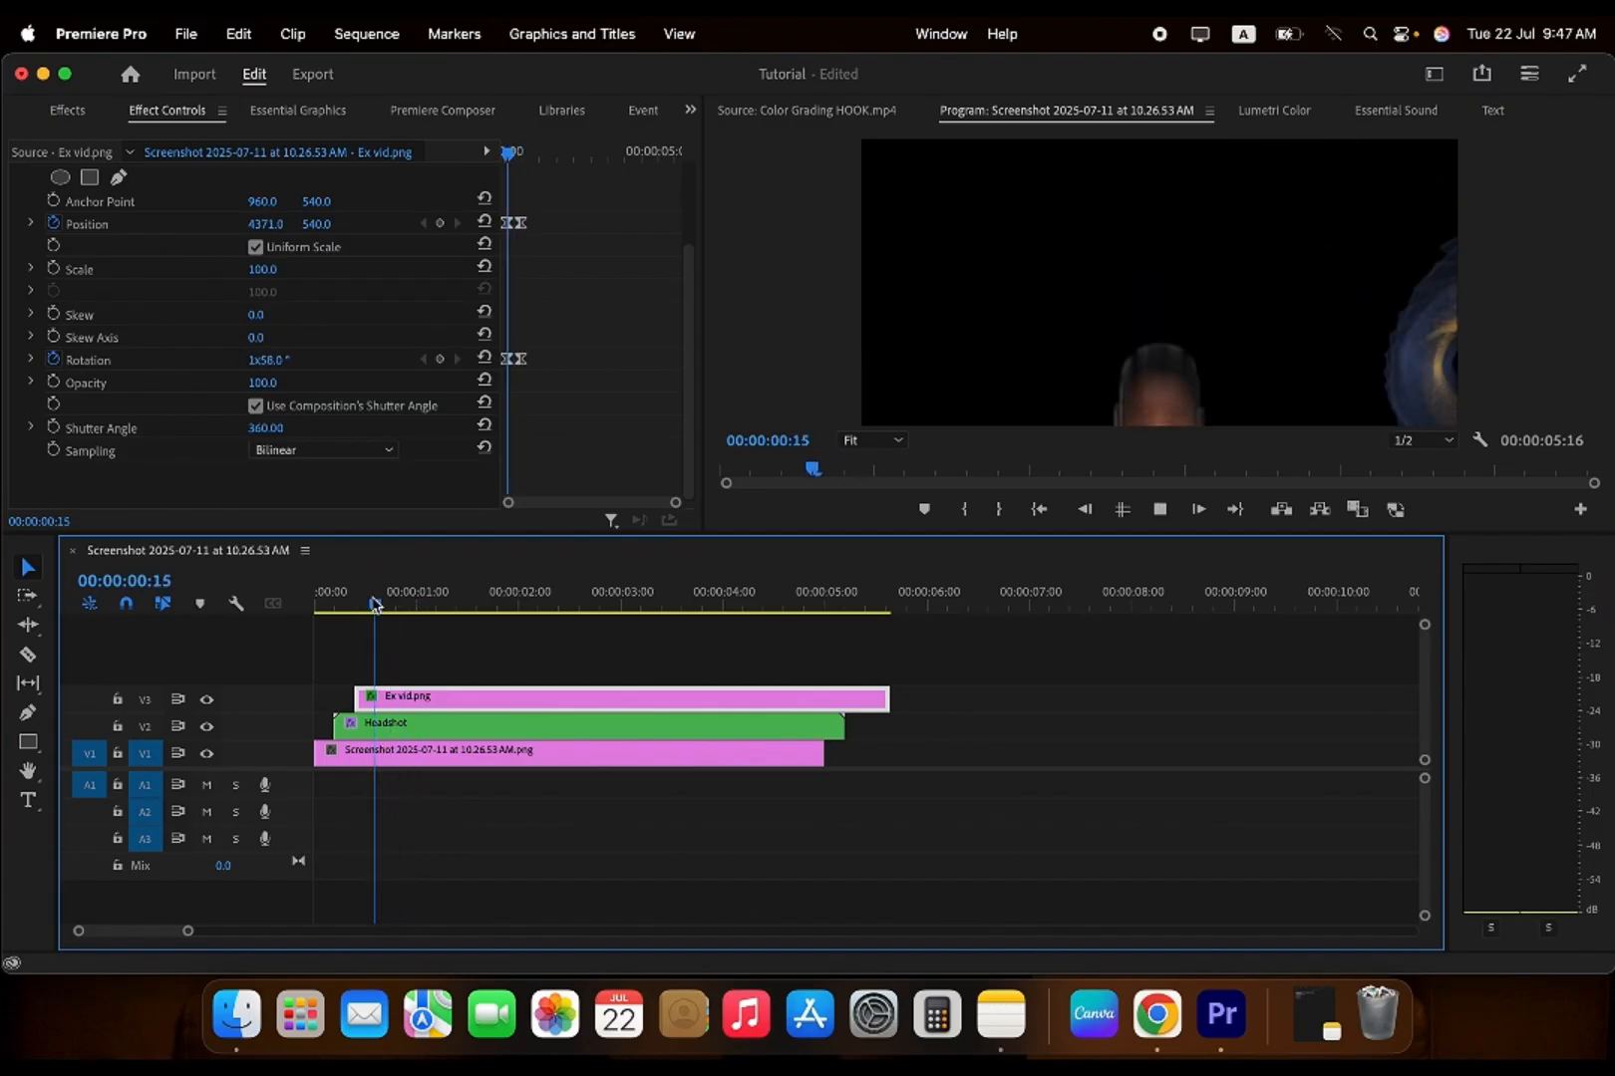
pyautogui.press('space')
pyautogui.click(372, 604)
pyautogui.press('space')
pyautogui.press('space')
pyautogui.click(373, 604)
pyautogui.press('space')
pyautogui.press('space')
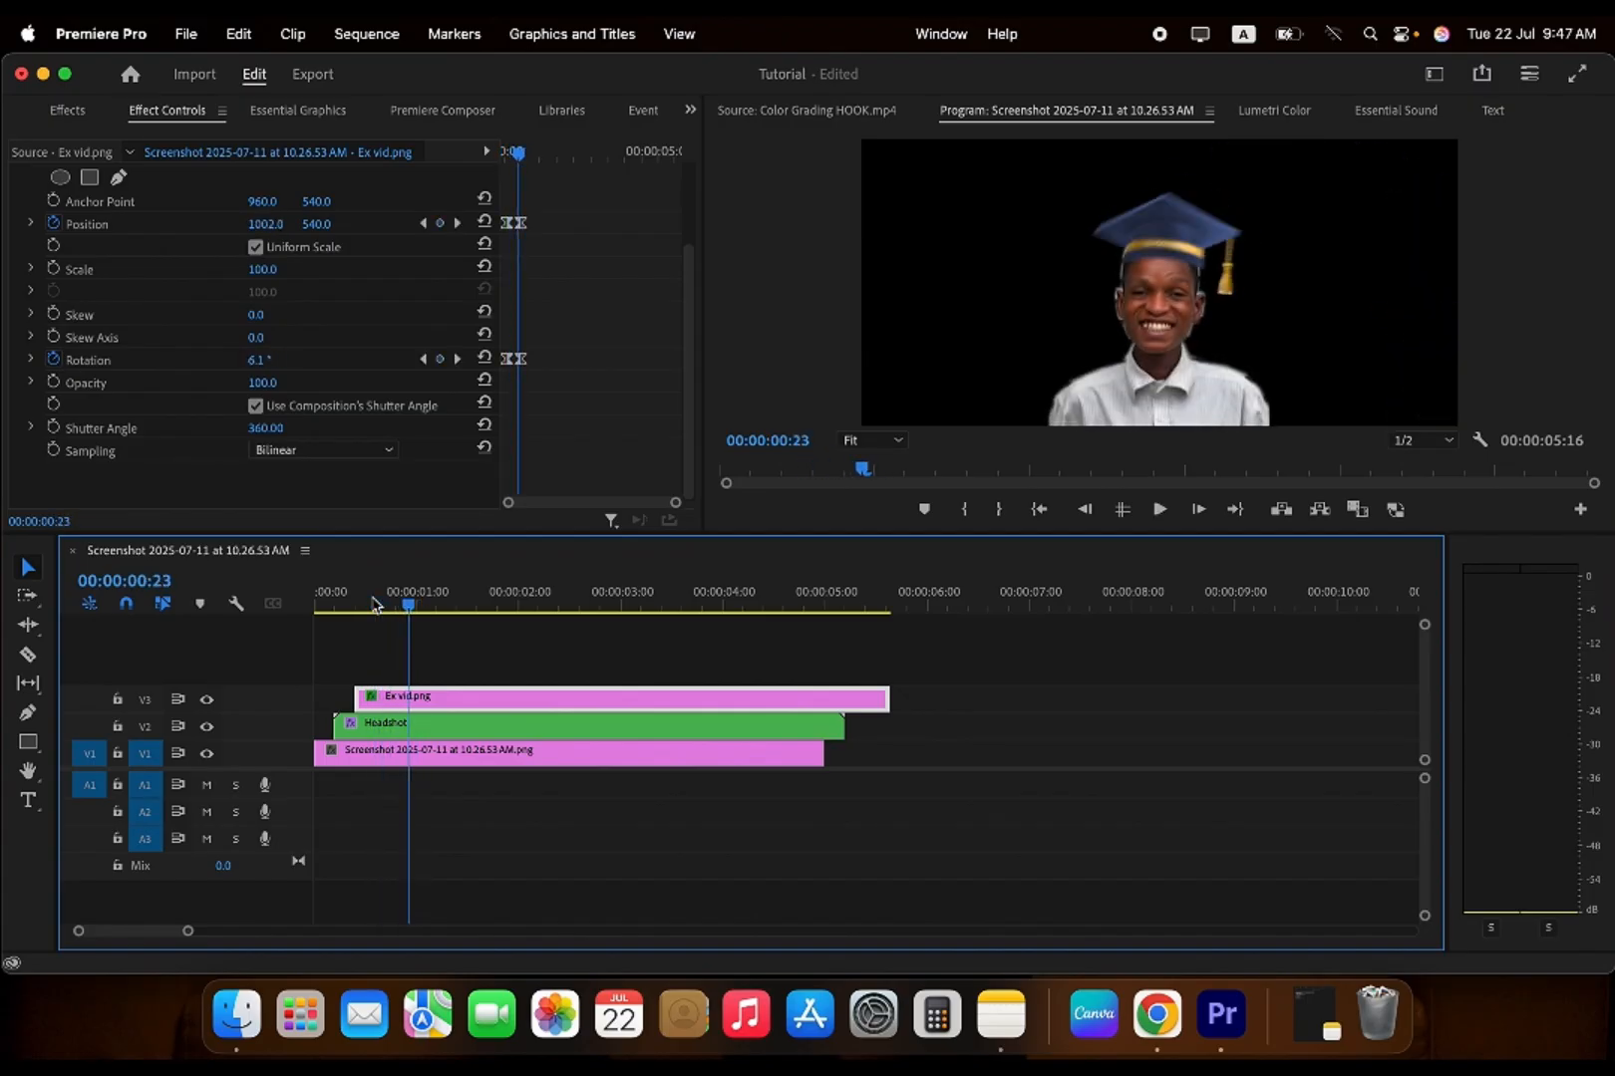
# - Lower the cap's Transform Shutter Angle to about 176 and play back the intro
pyautogui.moveTo(267, 428); pyautogui.dragTo(203, 427)
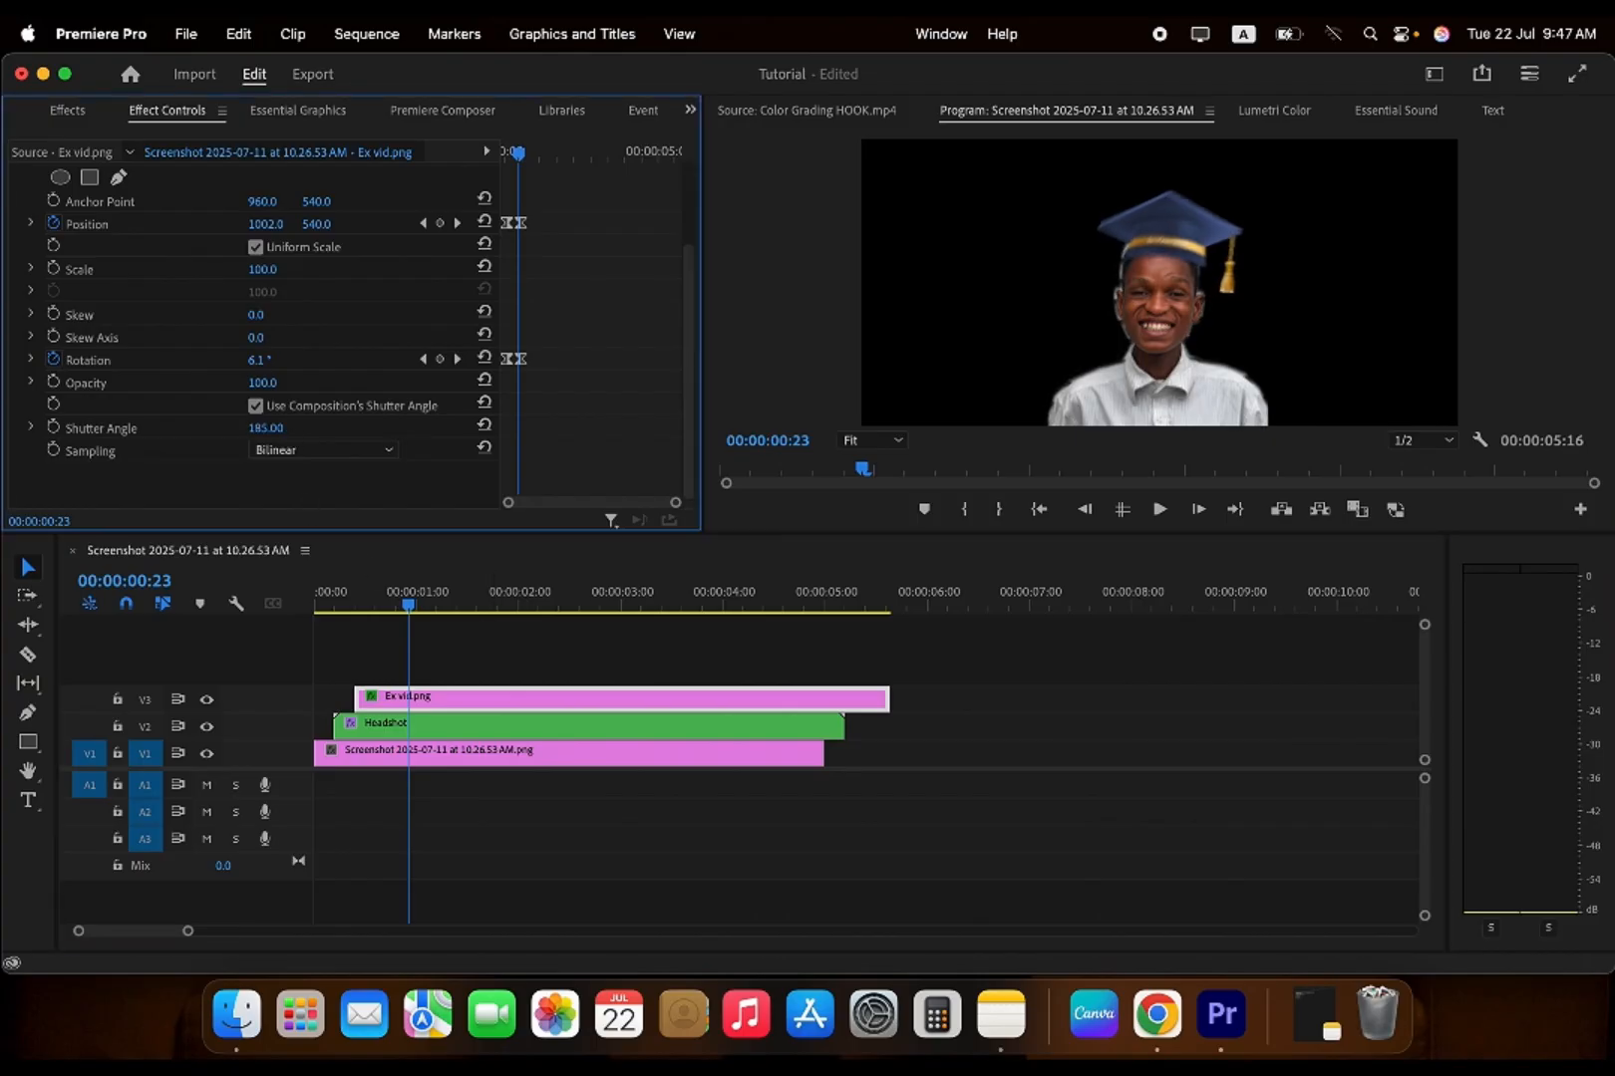
pyautogui.click(331, 603)
pyautogui.press('space')
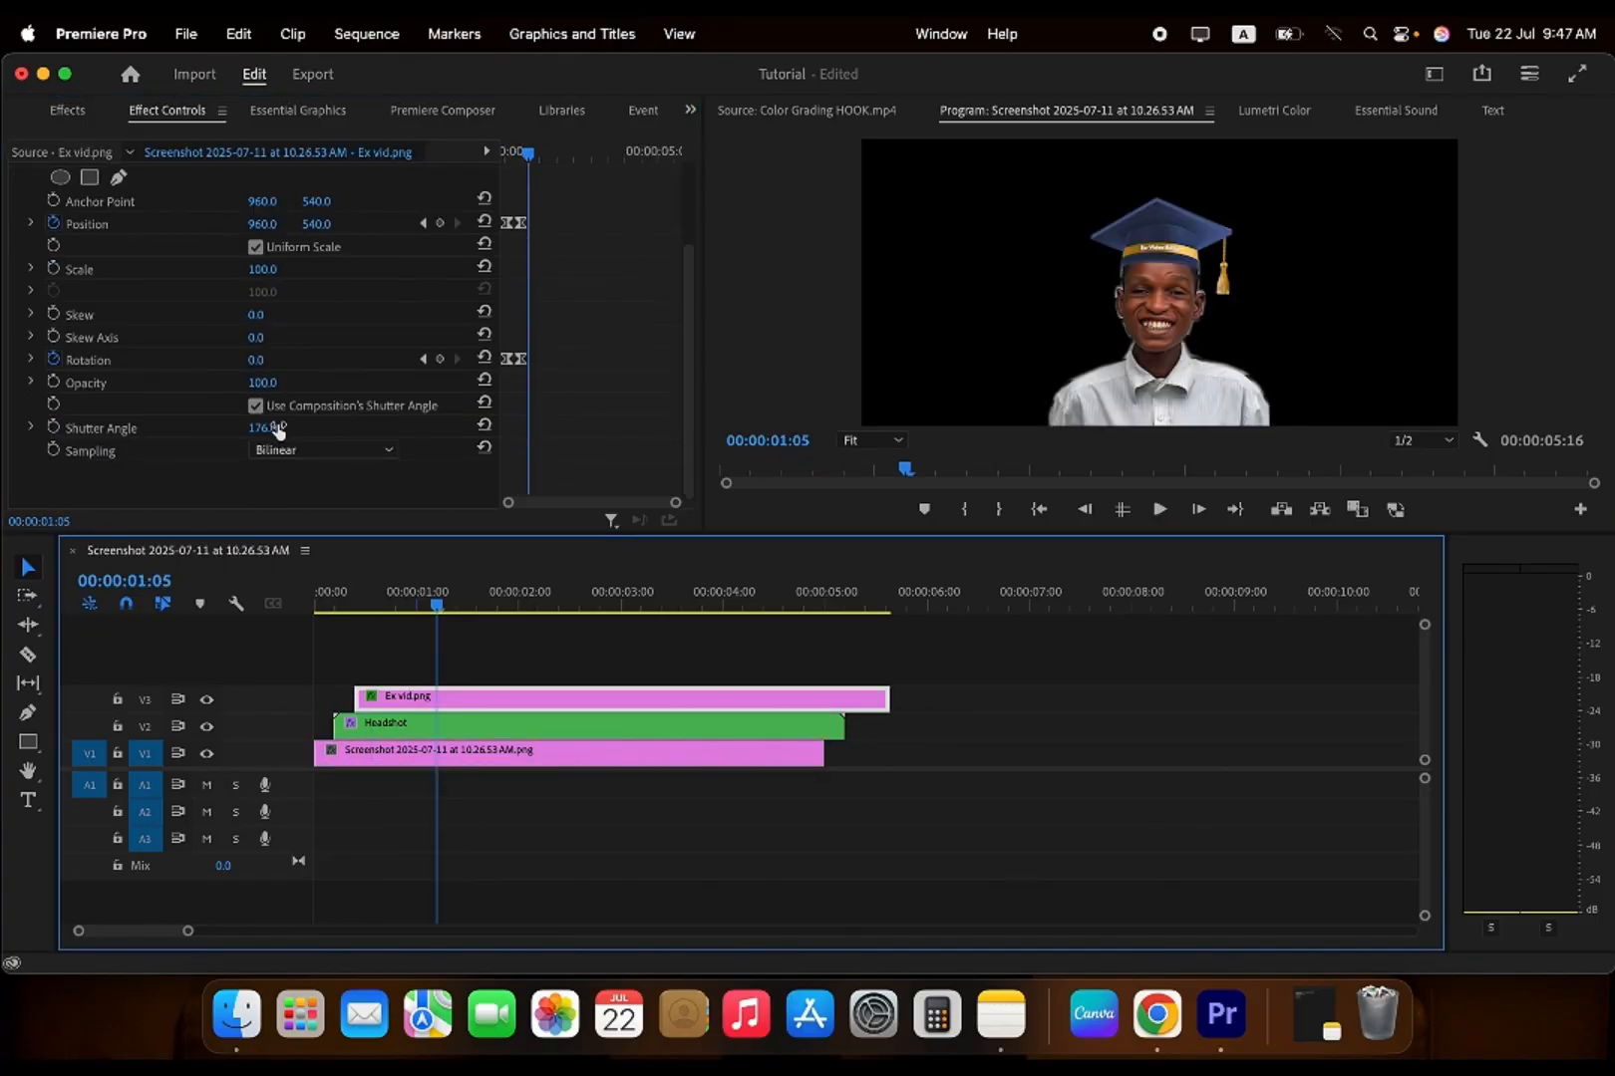
# - Set the cap's Transform Shutter Angle to 50 and bring up the reference clip Color Grading HOOK.mp4 for comparison
pyautogui.click(278, 428)
pyautogui.write('50')
pyautogui.press('Return')
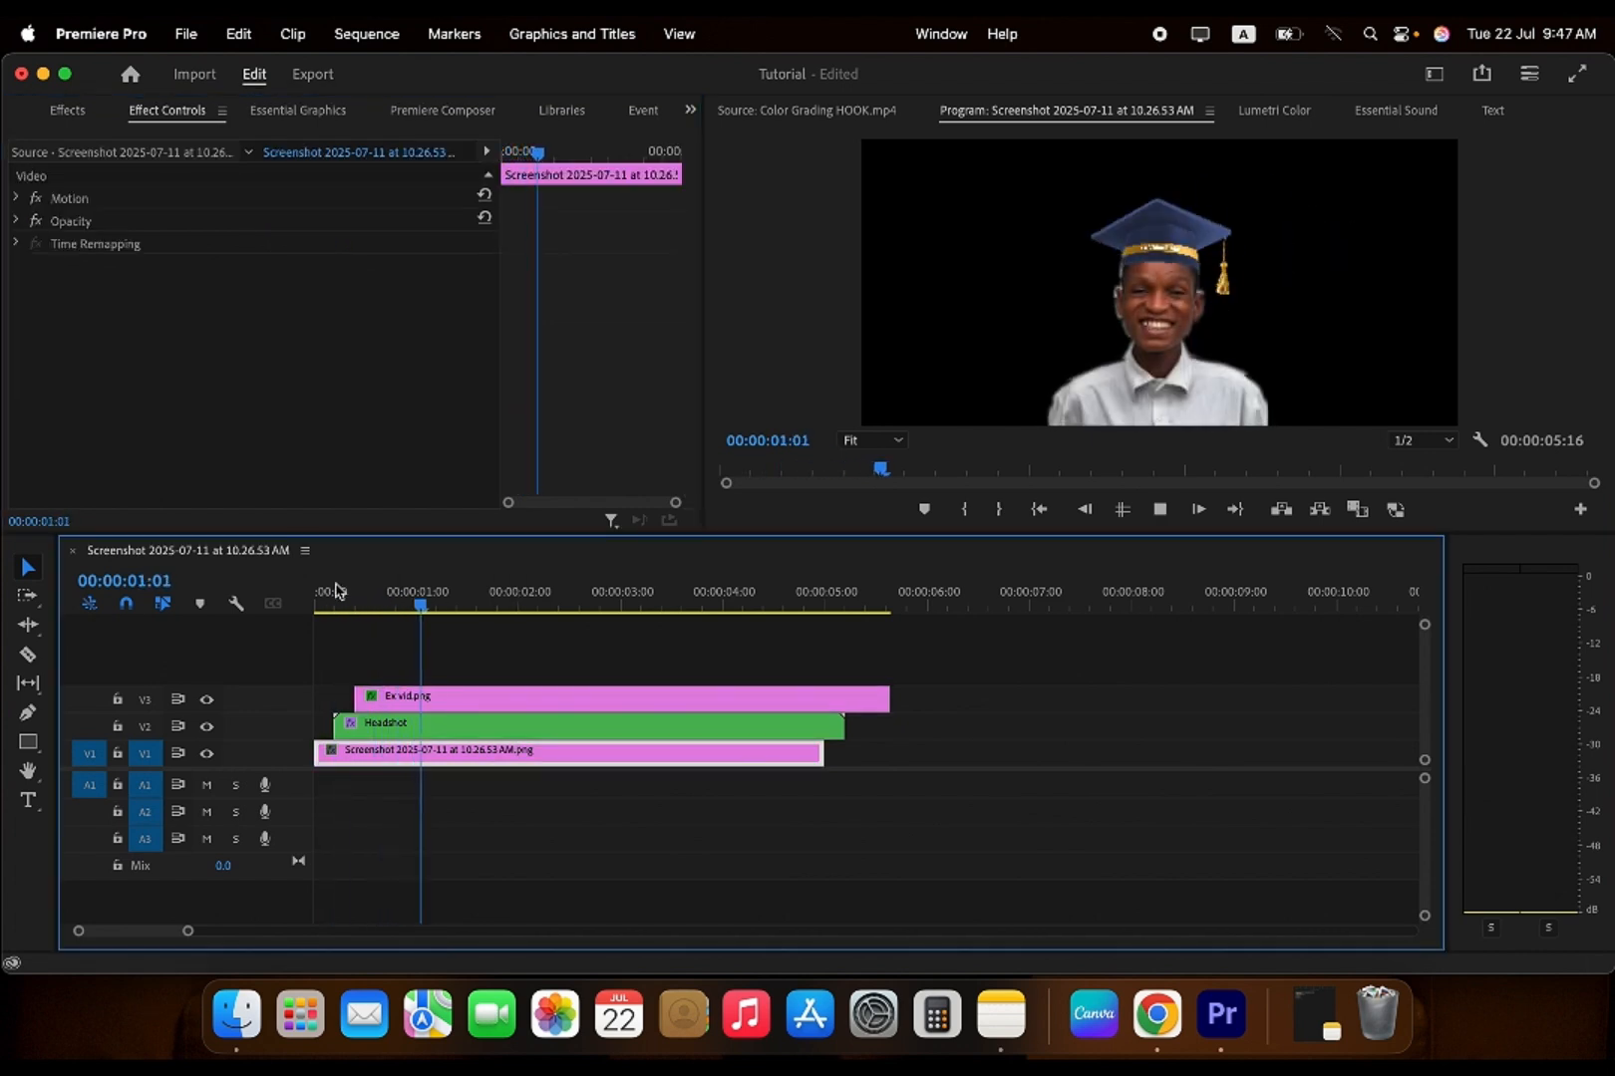
pyautogui.click(809, 111)
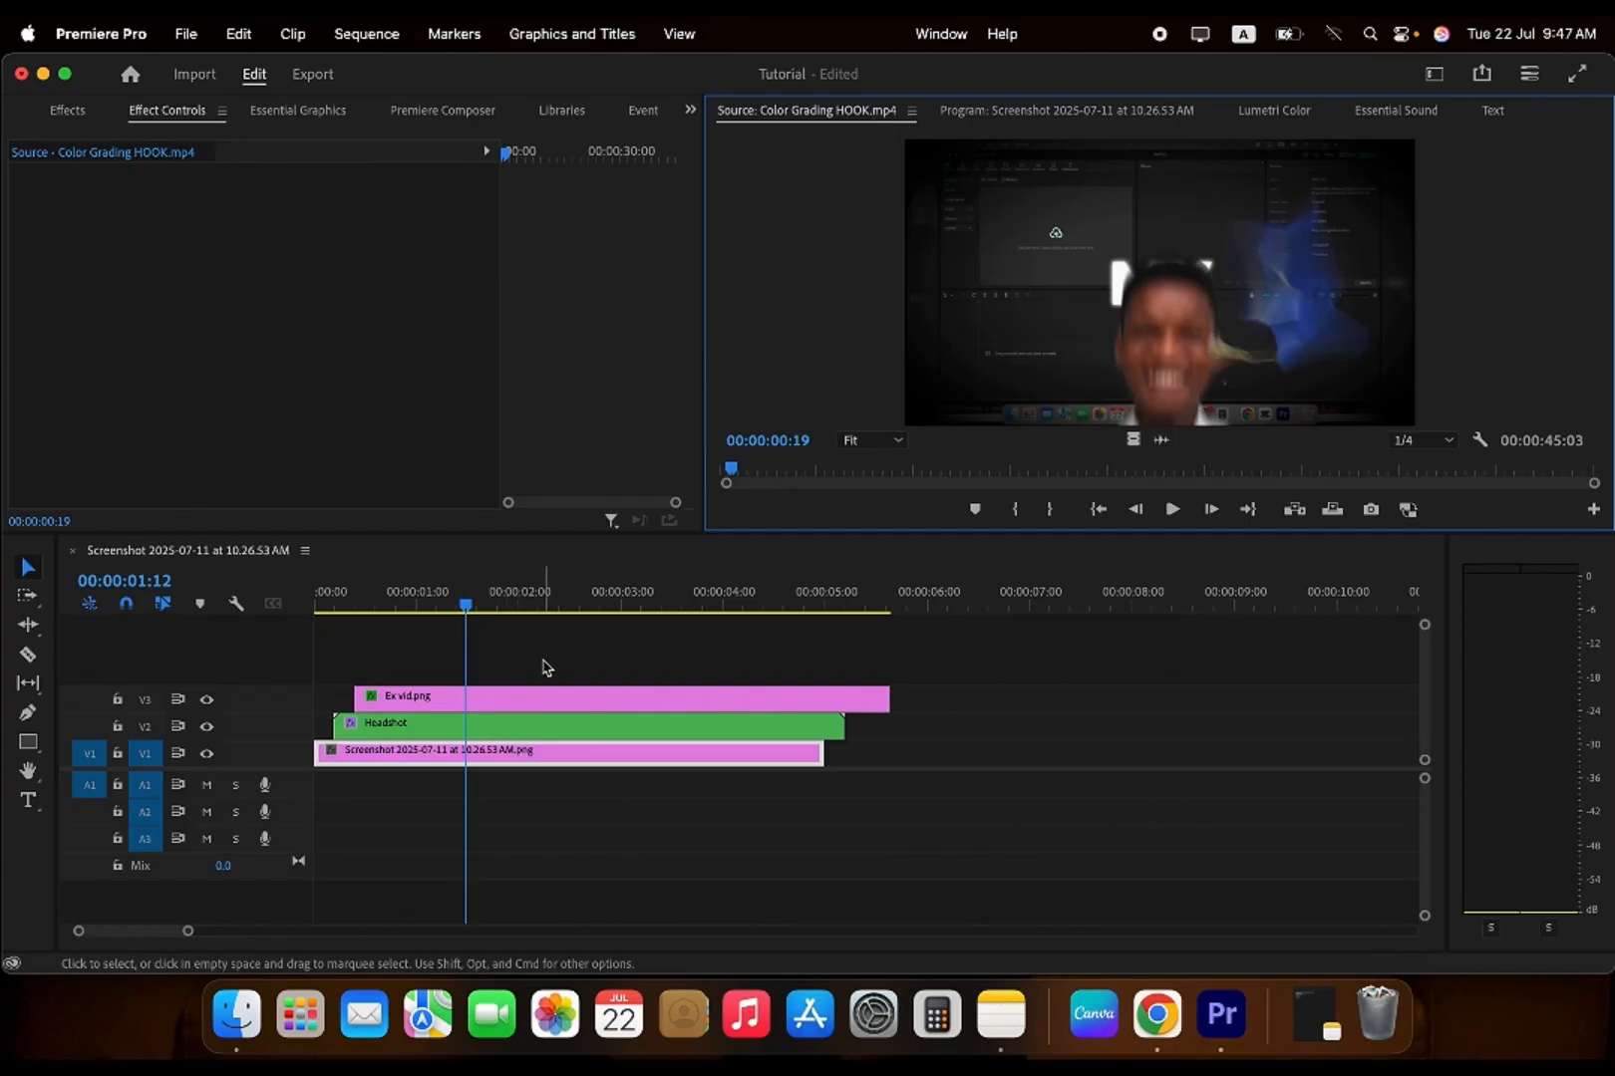
# - Expand the Ex vid.png cap's Transform Position graph and scrub across its two keyframes from 00:00:00:14 to 00:00:01:08
pyautogui.click(511, 693)
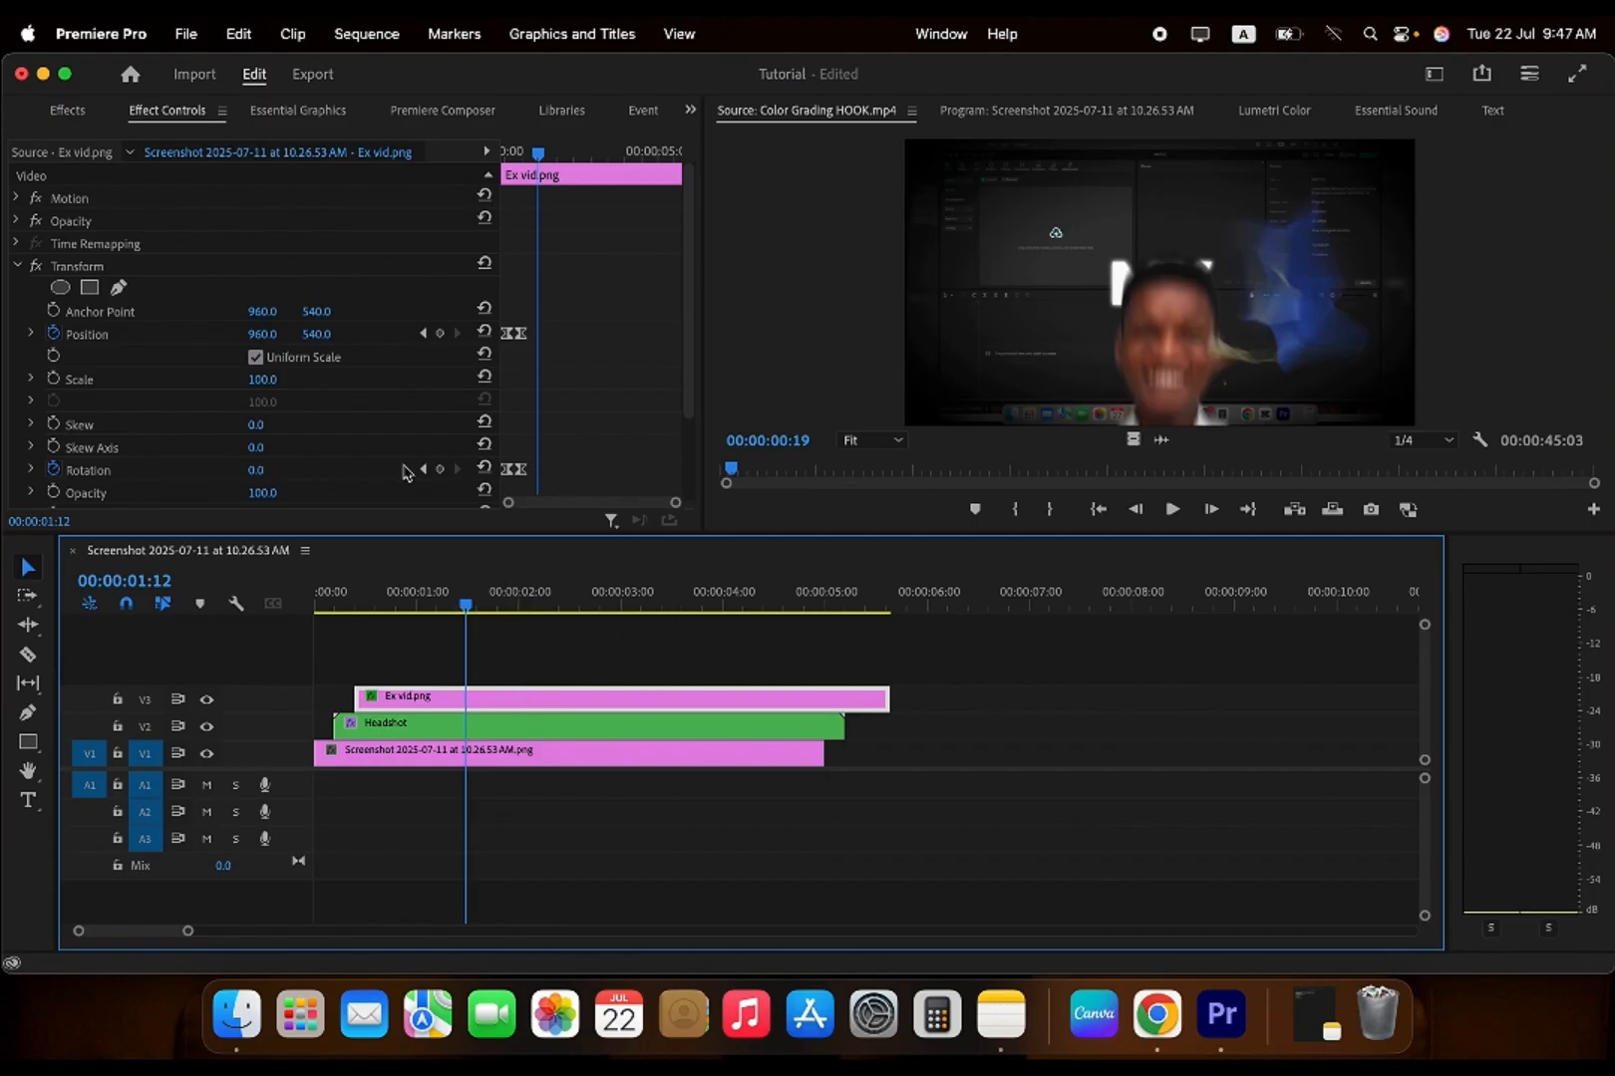
pyautogui.click(31, 332)
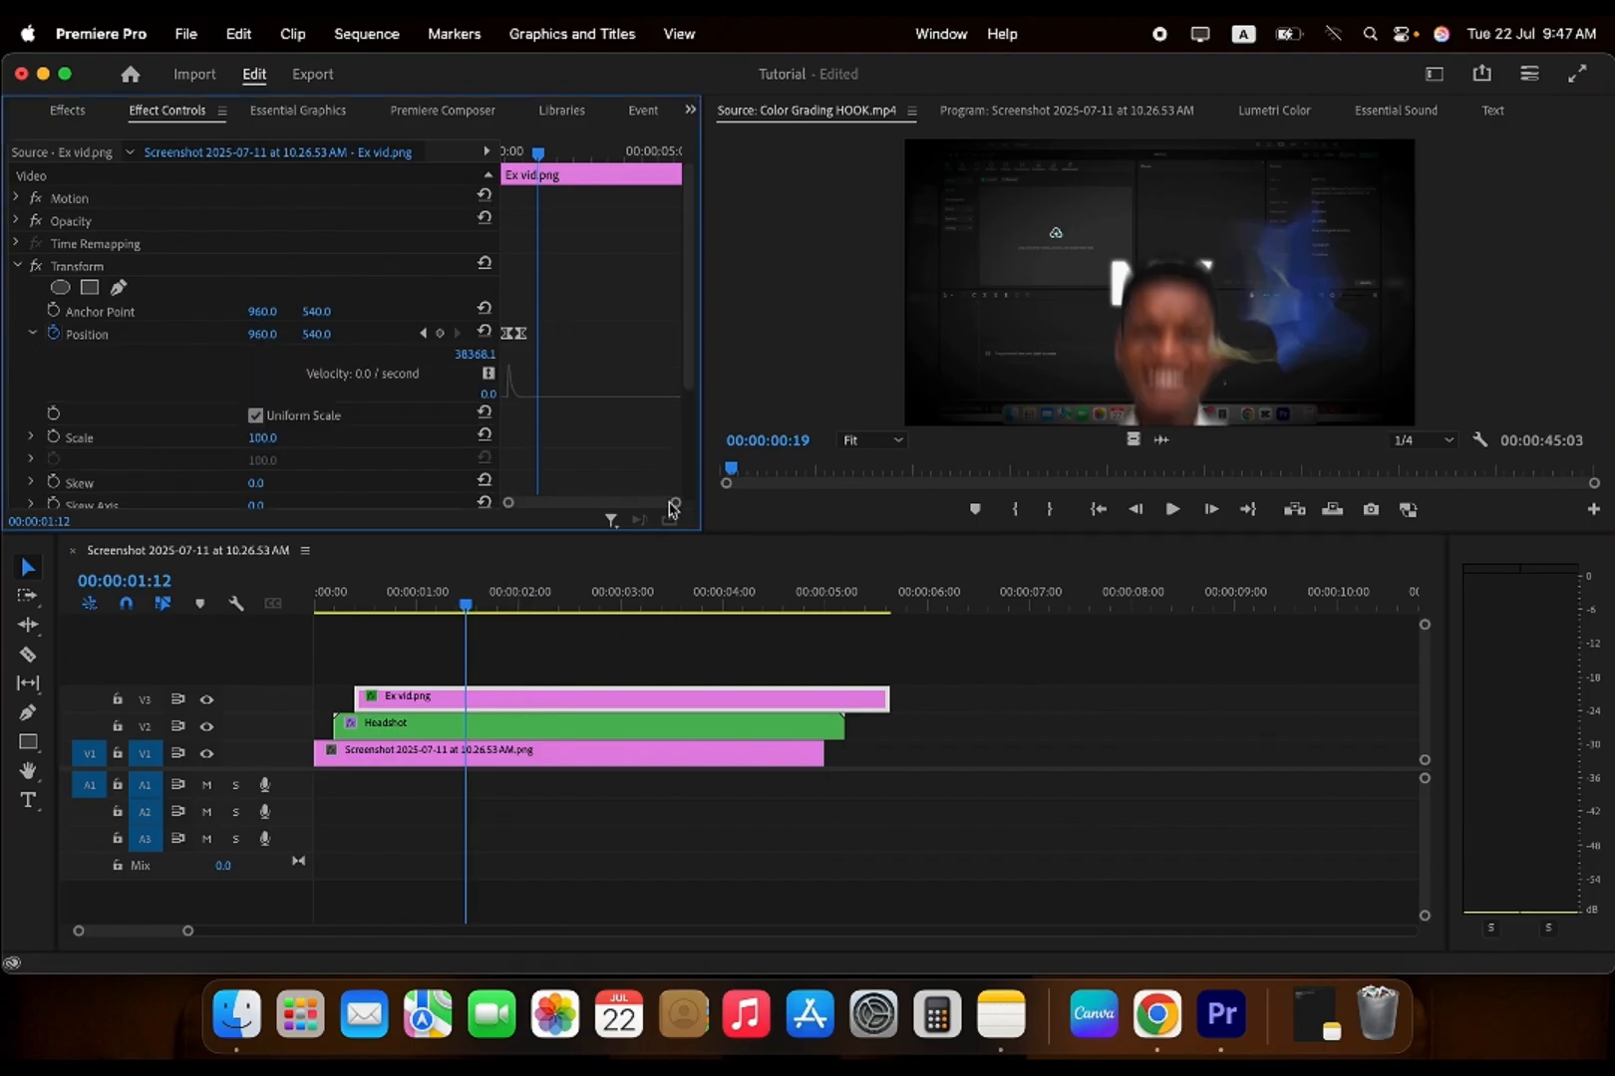
pyautogui.moveTo(675, 502); pyautogui.dragTo(572, 504)
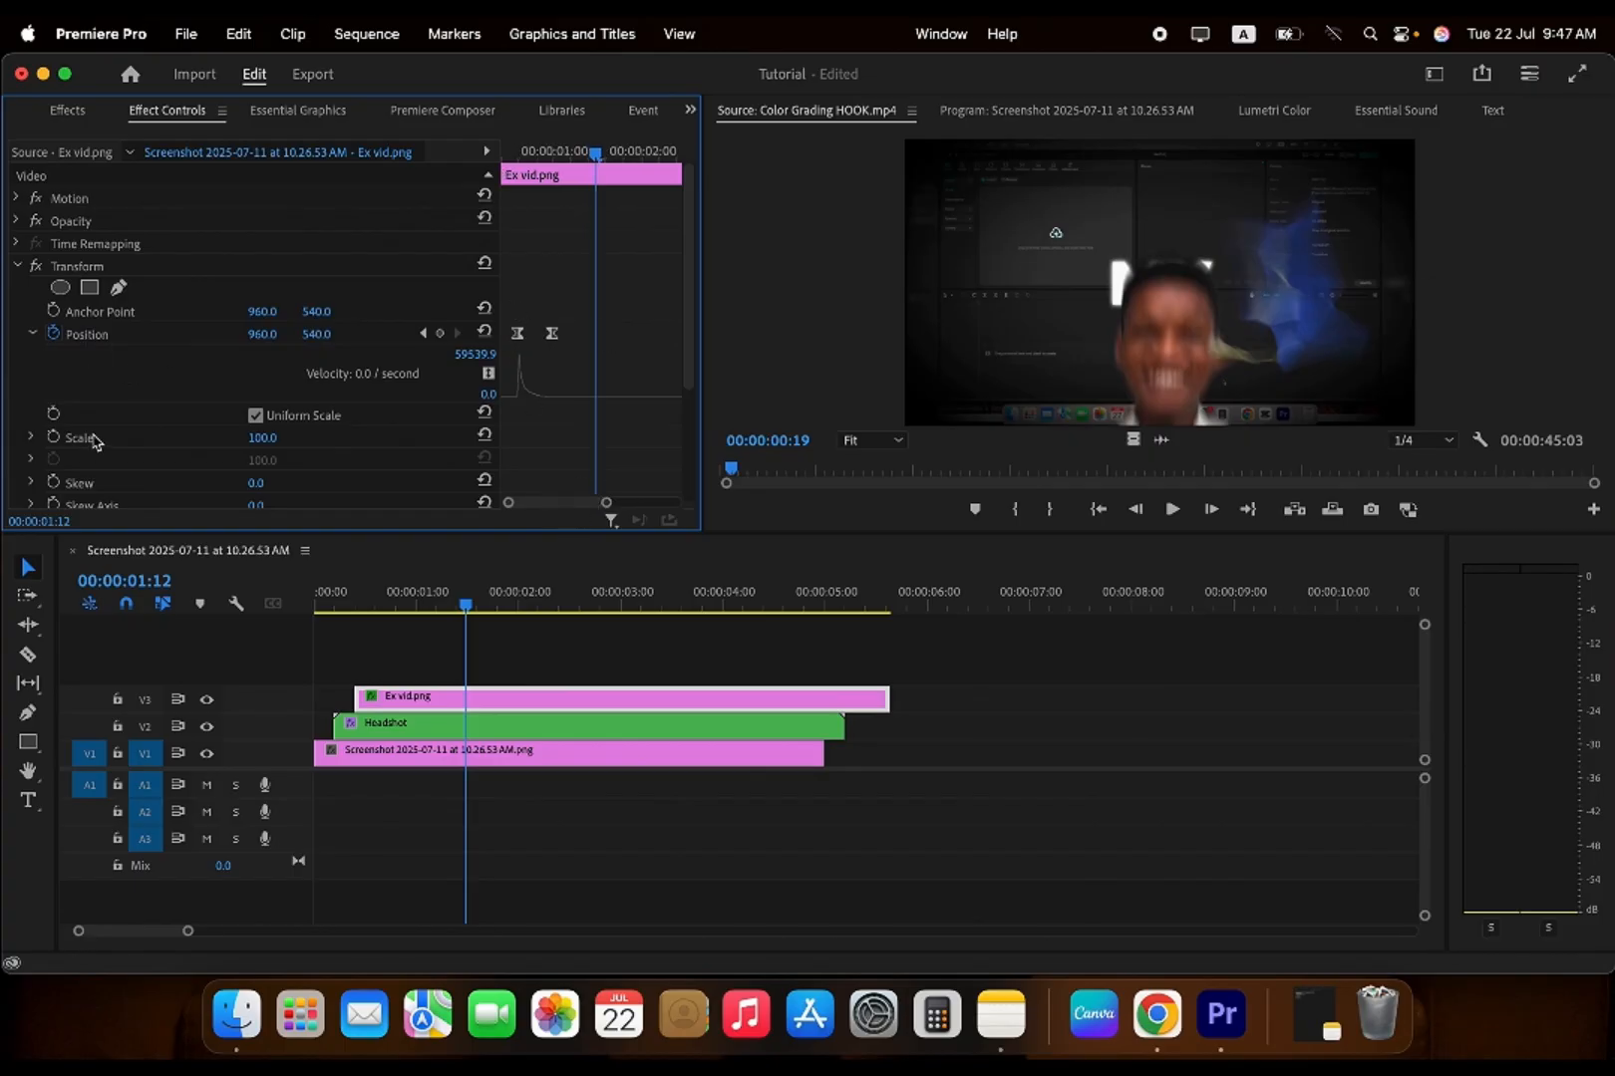
pyautogui.click(552, 152)
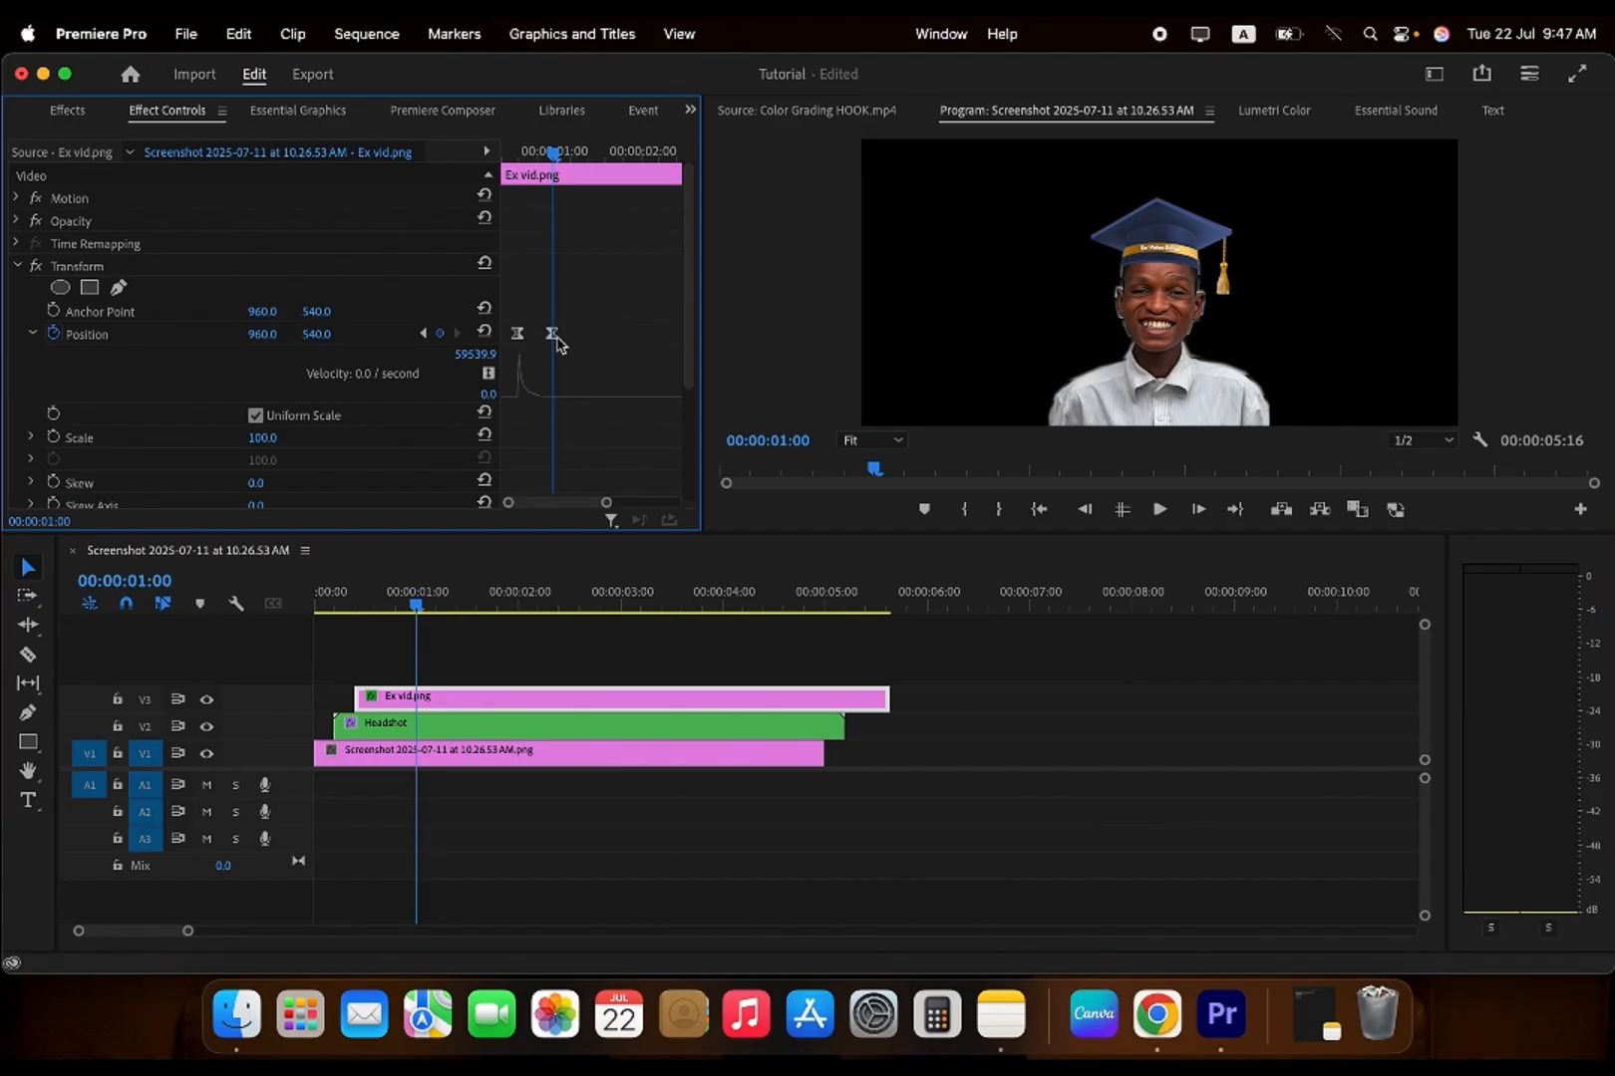
pyautogui.click(189, 267)
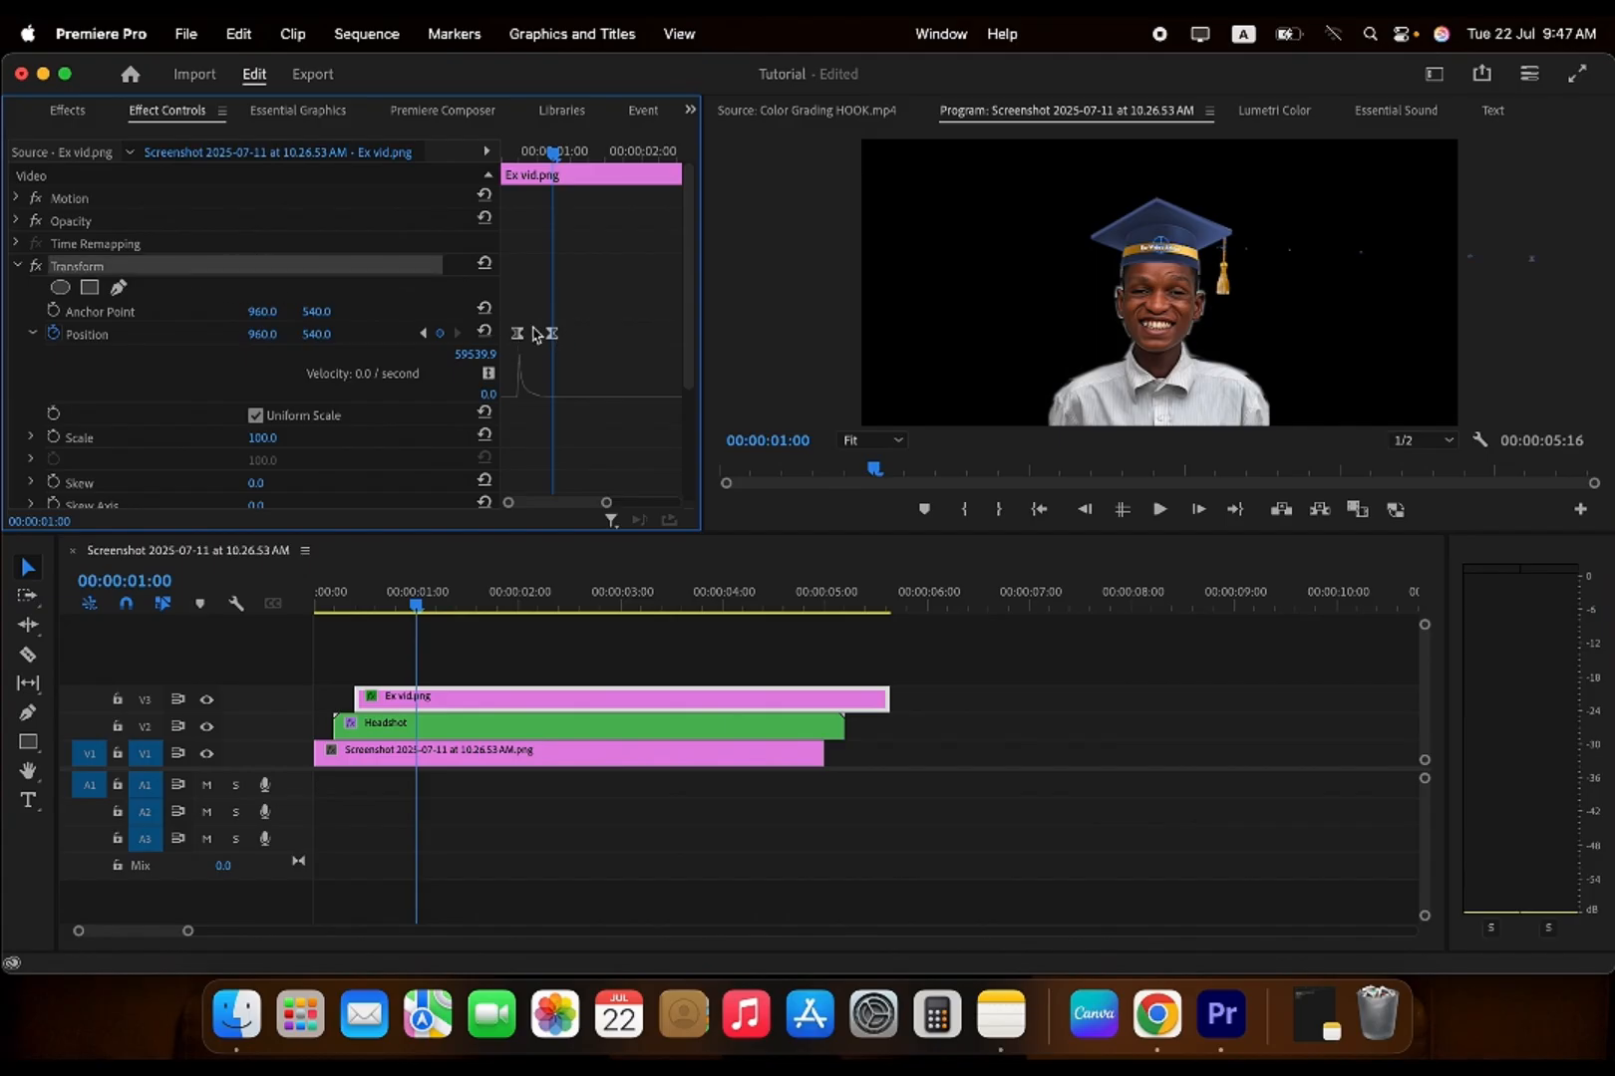
pyautogui.click(517, 156)
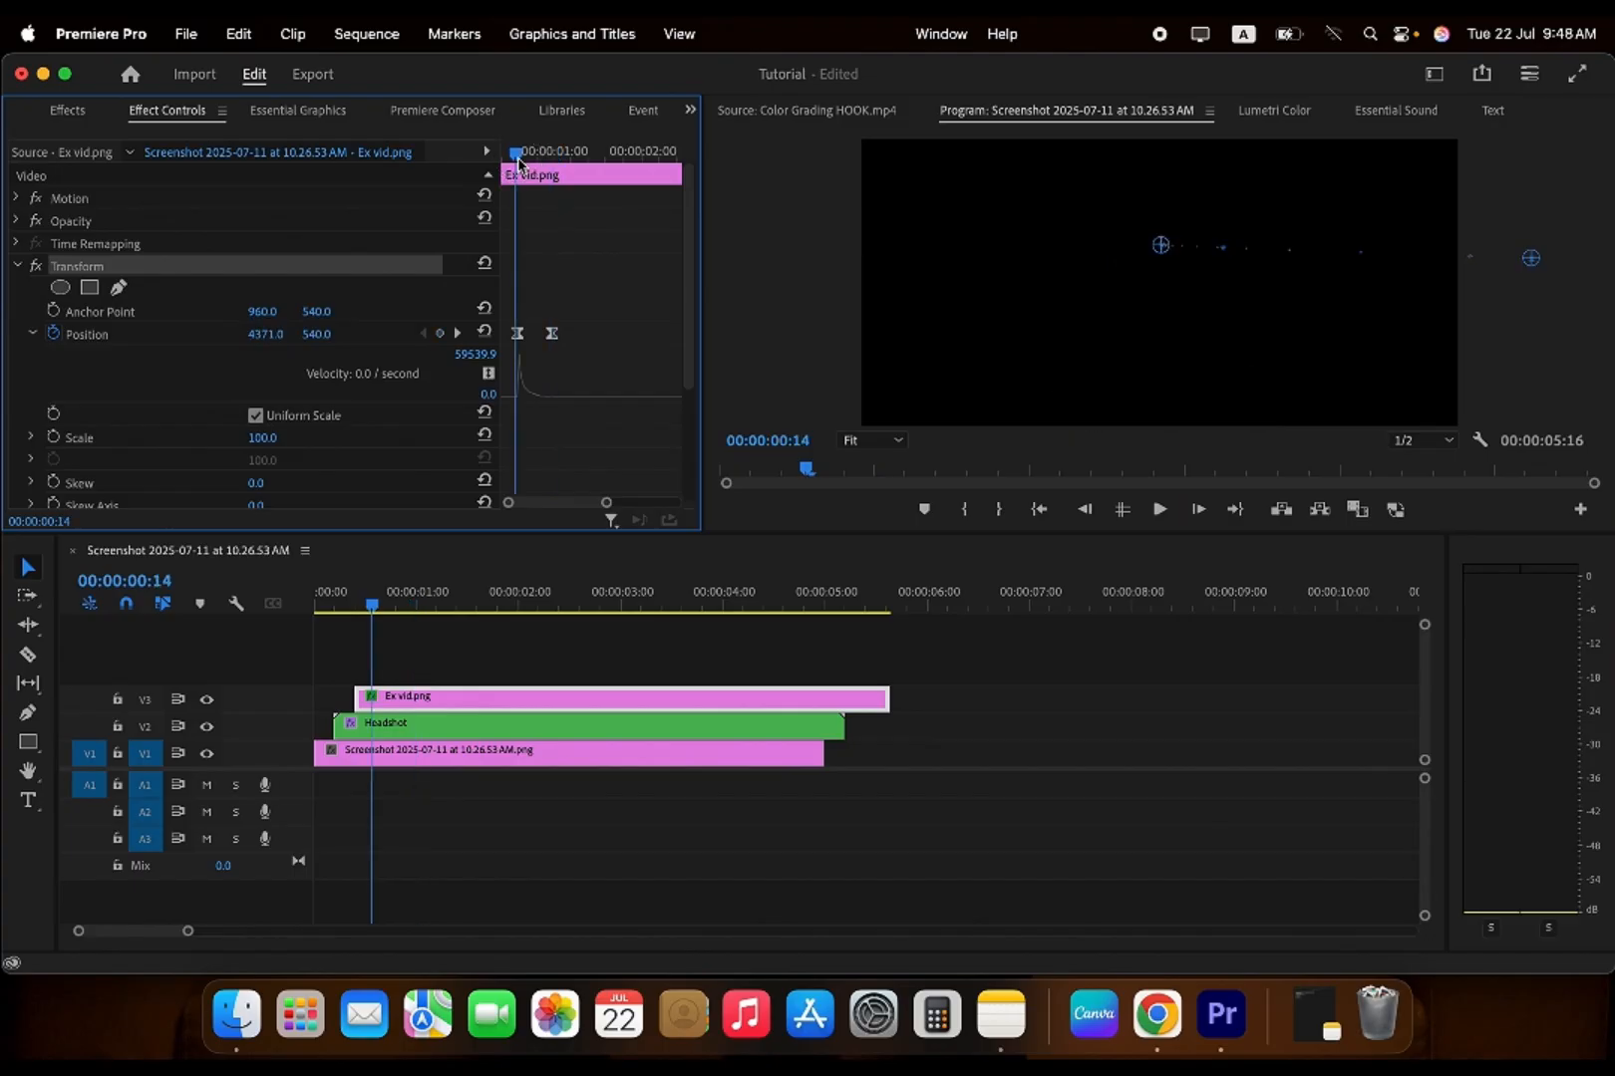
pyautogui.moveTo(517, 161); pyautogui.dragTo(555, 174)
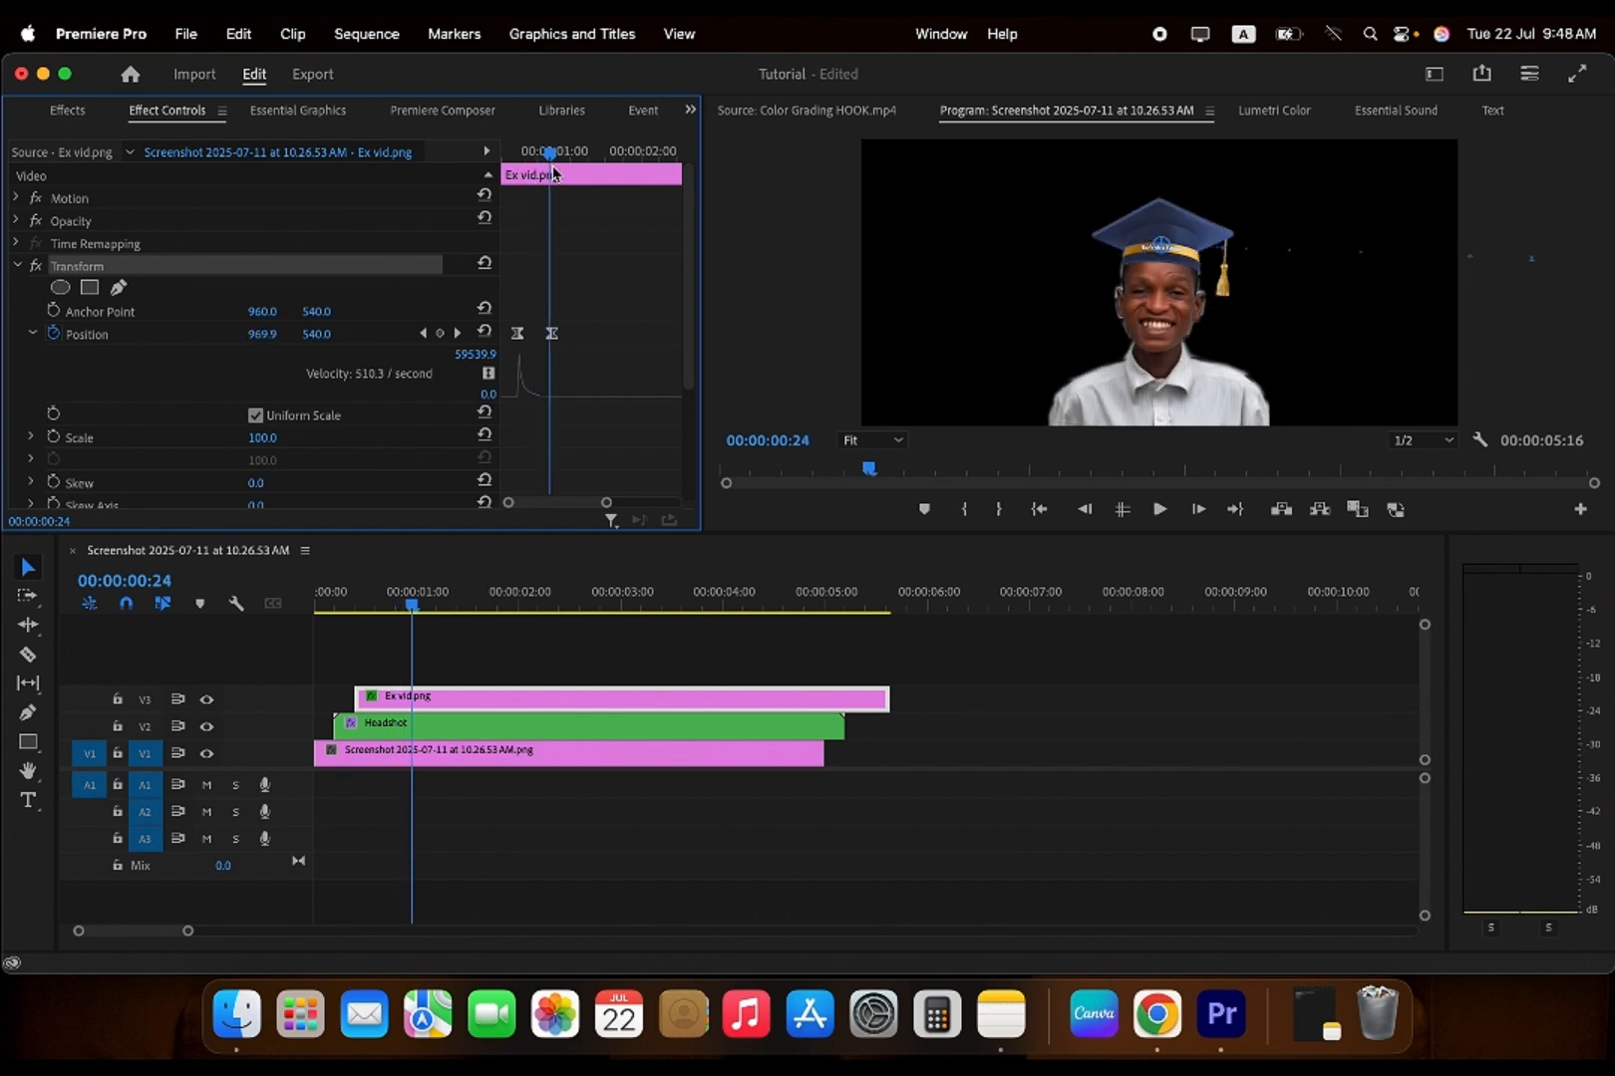
pyautogui.moveTo(535, 171); pyautogui.dragTo(581, 160)
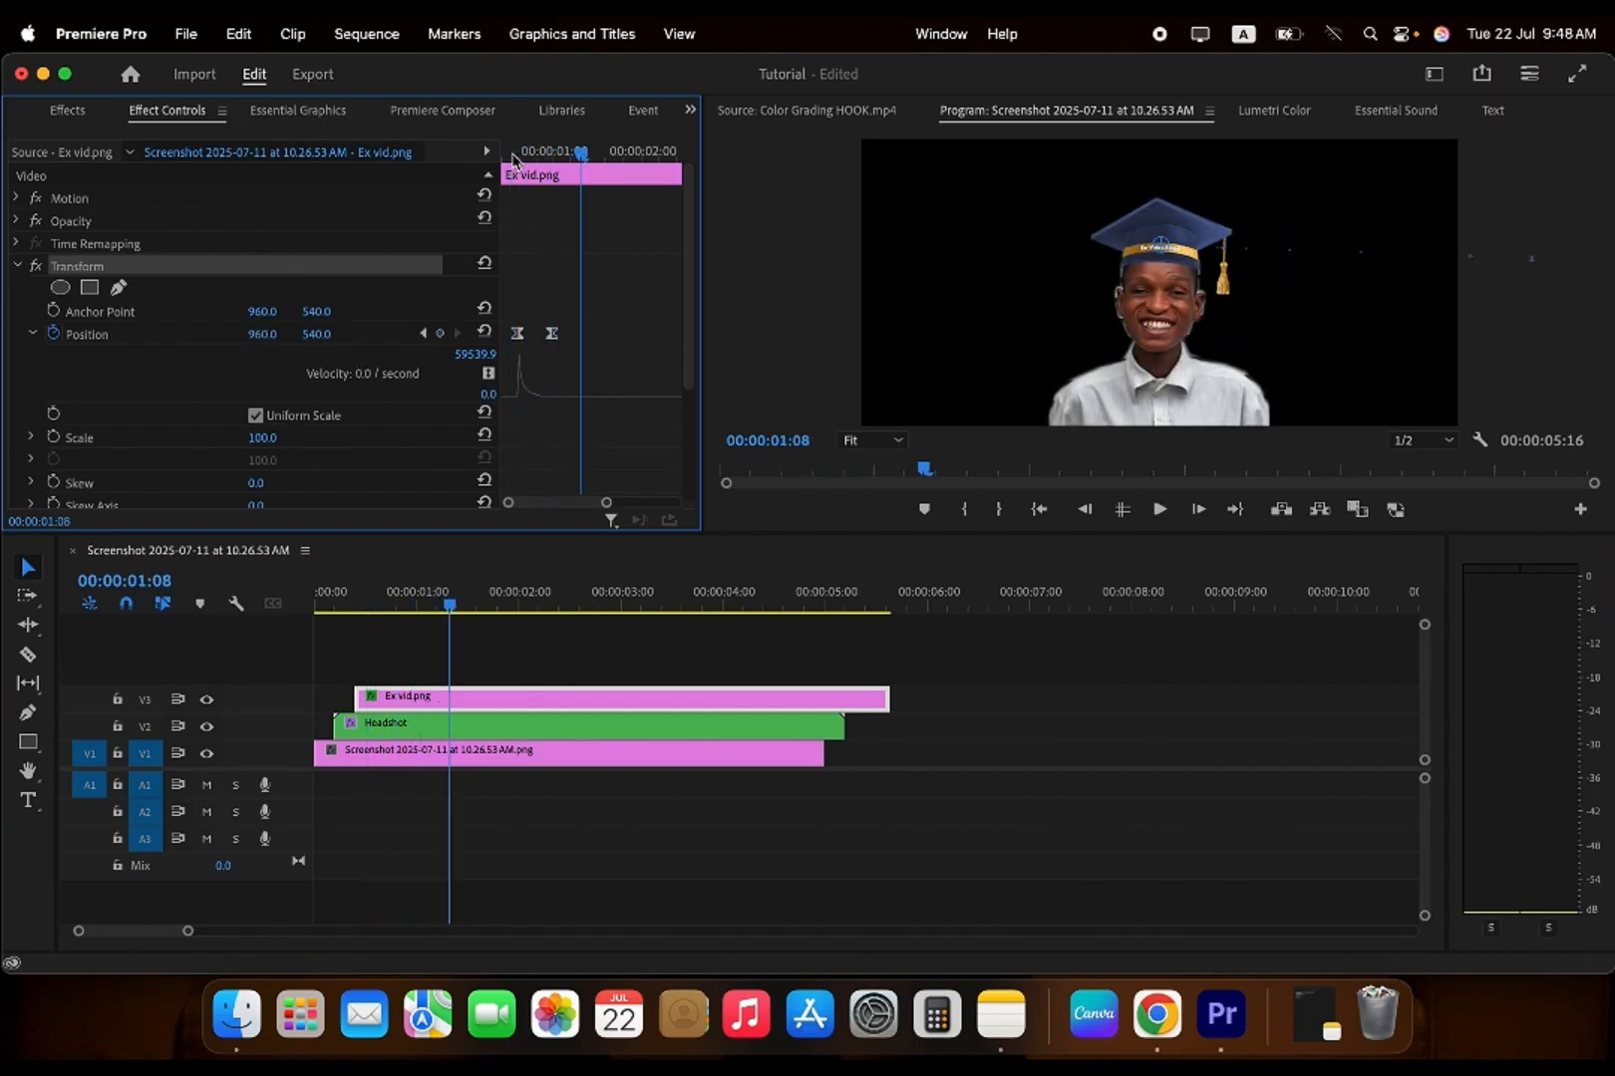
# - Play the reference clip Color Grading HOOK.mp4 to 00:00:03:04 to study its headshot scaling, then return to the sequence preview
pyautogui.click(533, 661)
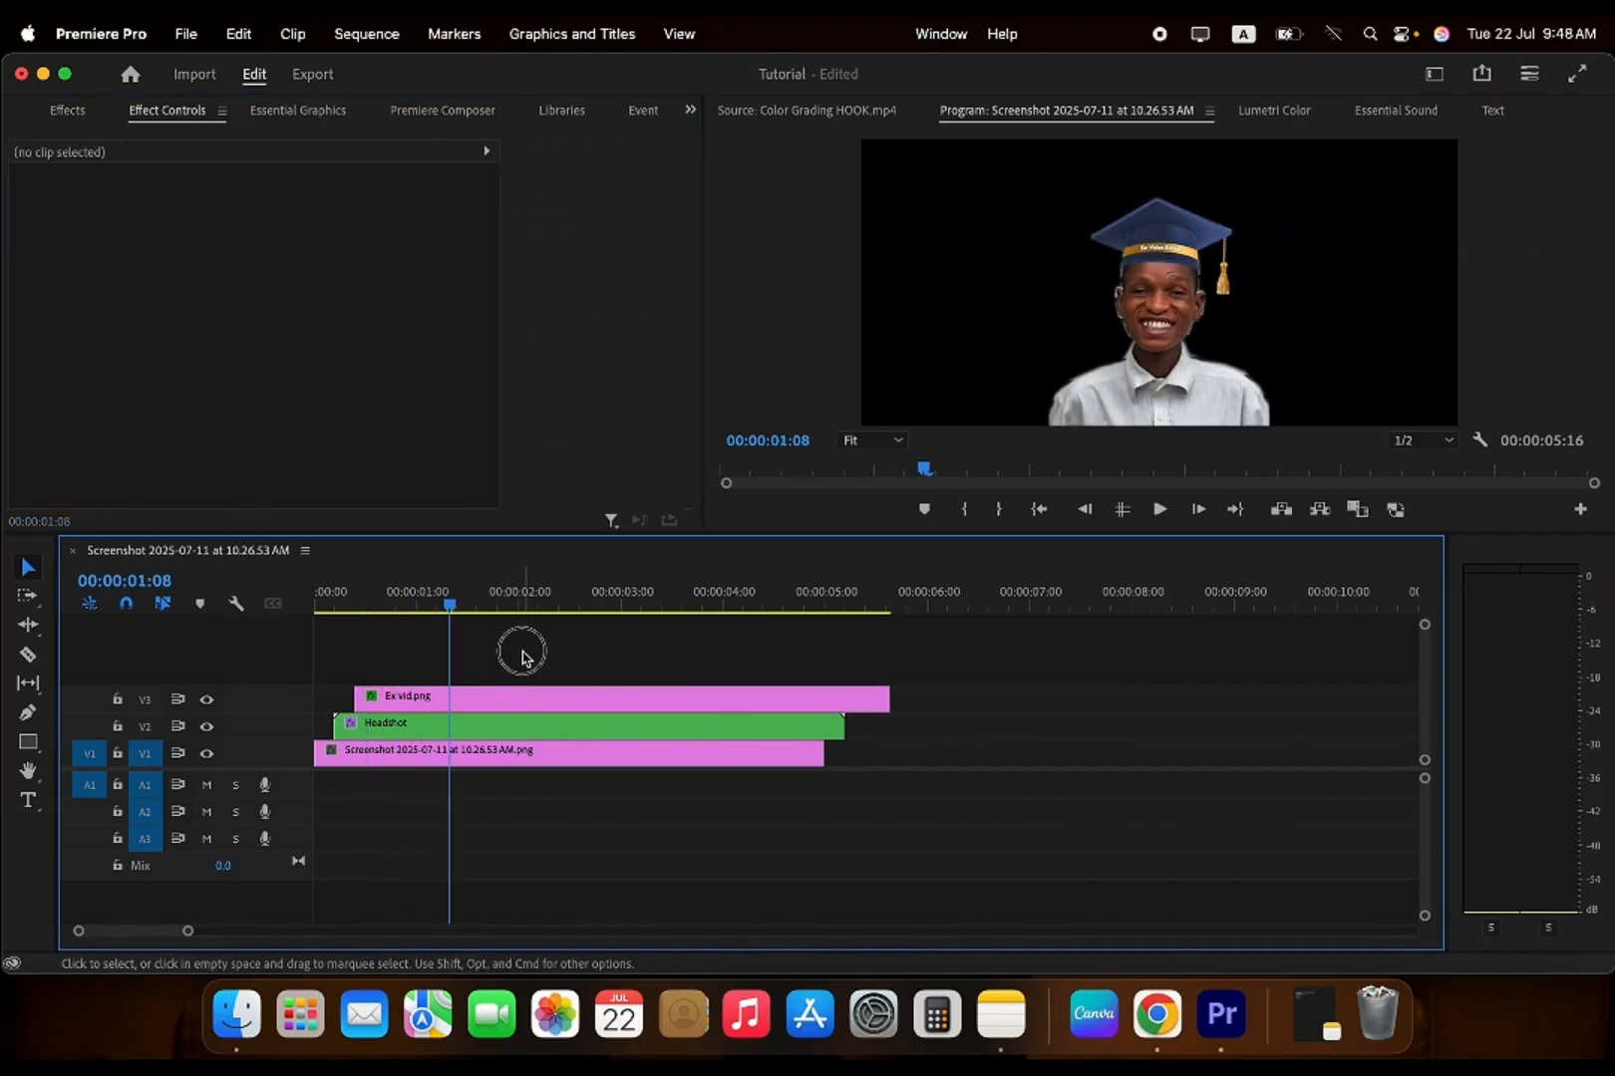
pyautogui.moveTo(522, 652); pyautogui.dragTo(519, 728)
pyautogui.click(848, 112)
pyautogui.press('space')
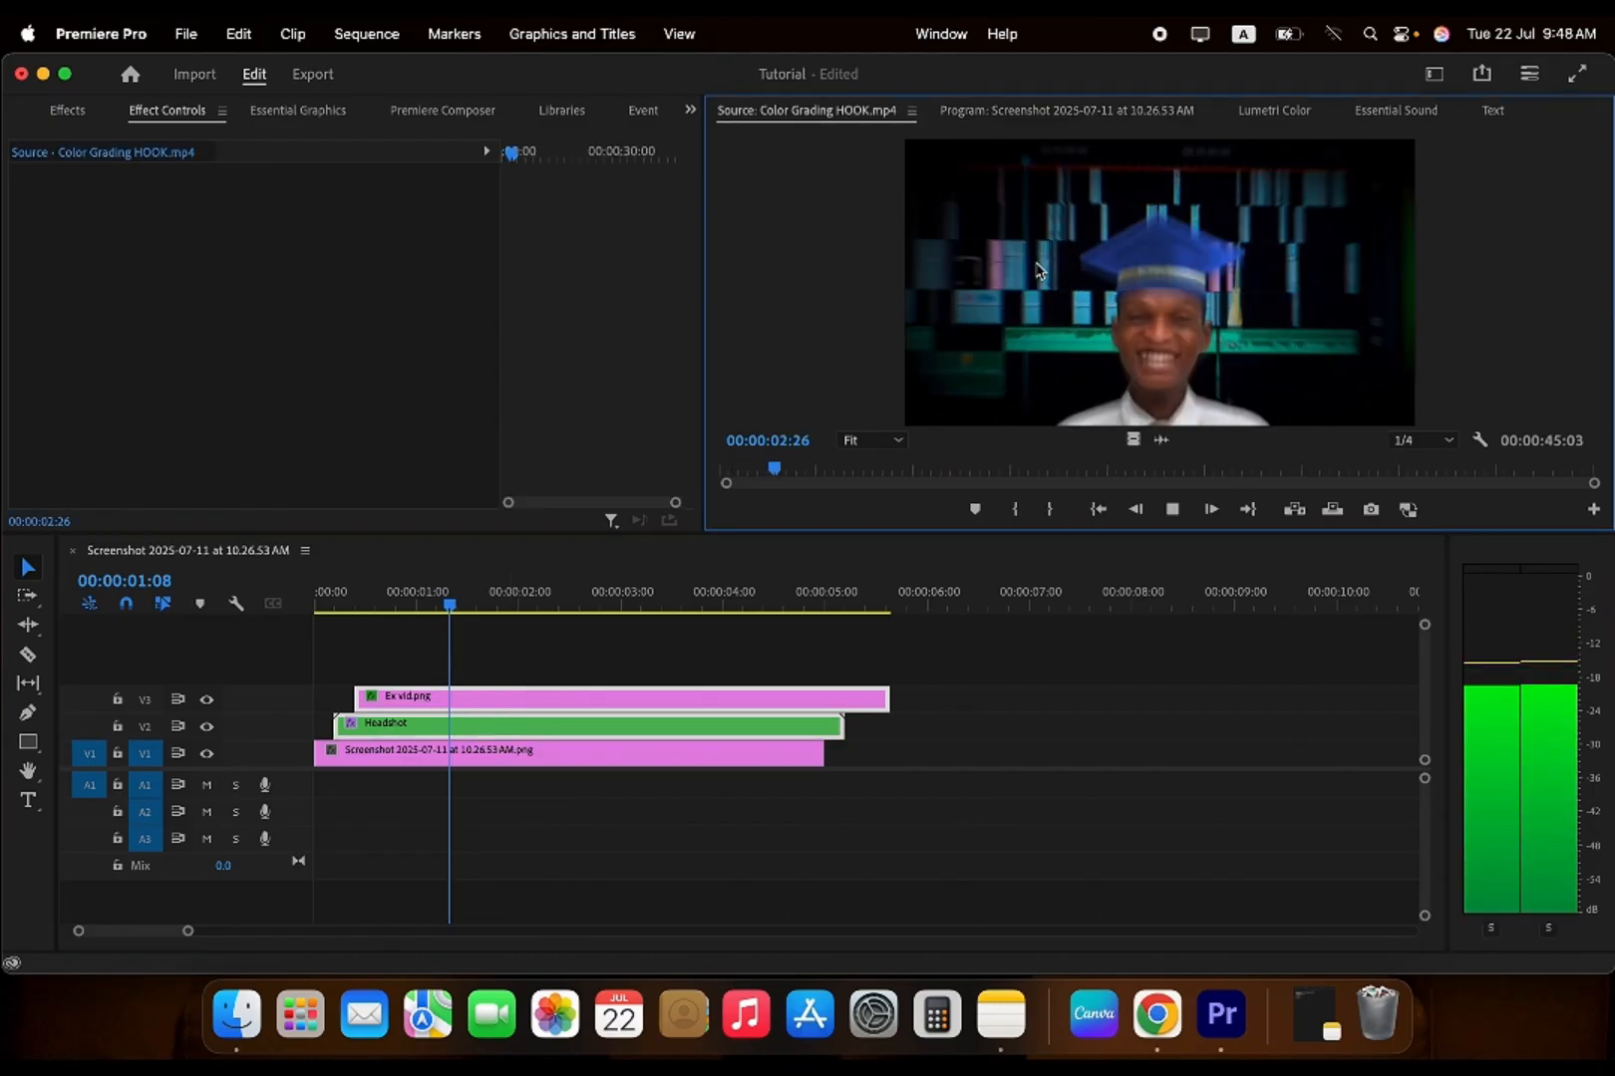
pyautogui.press('space')
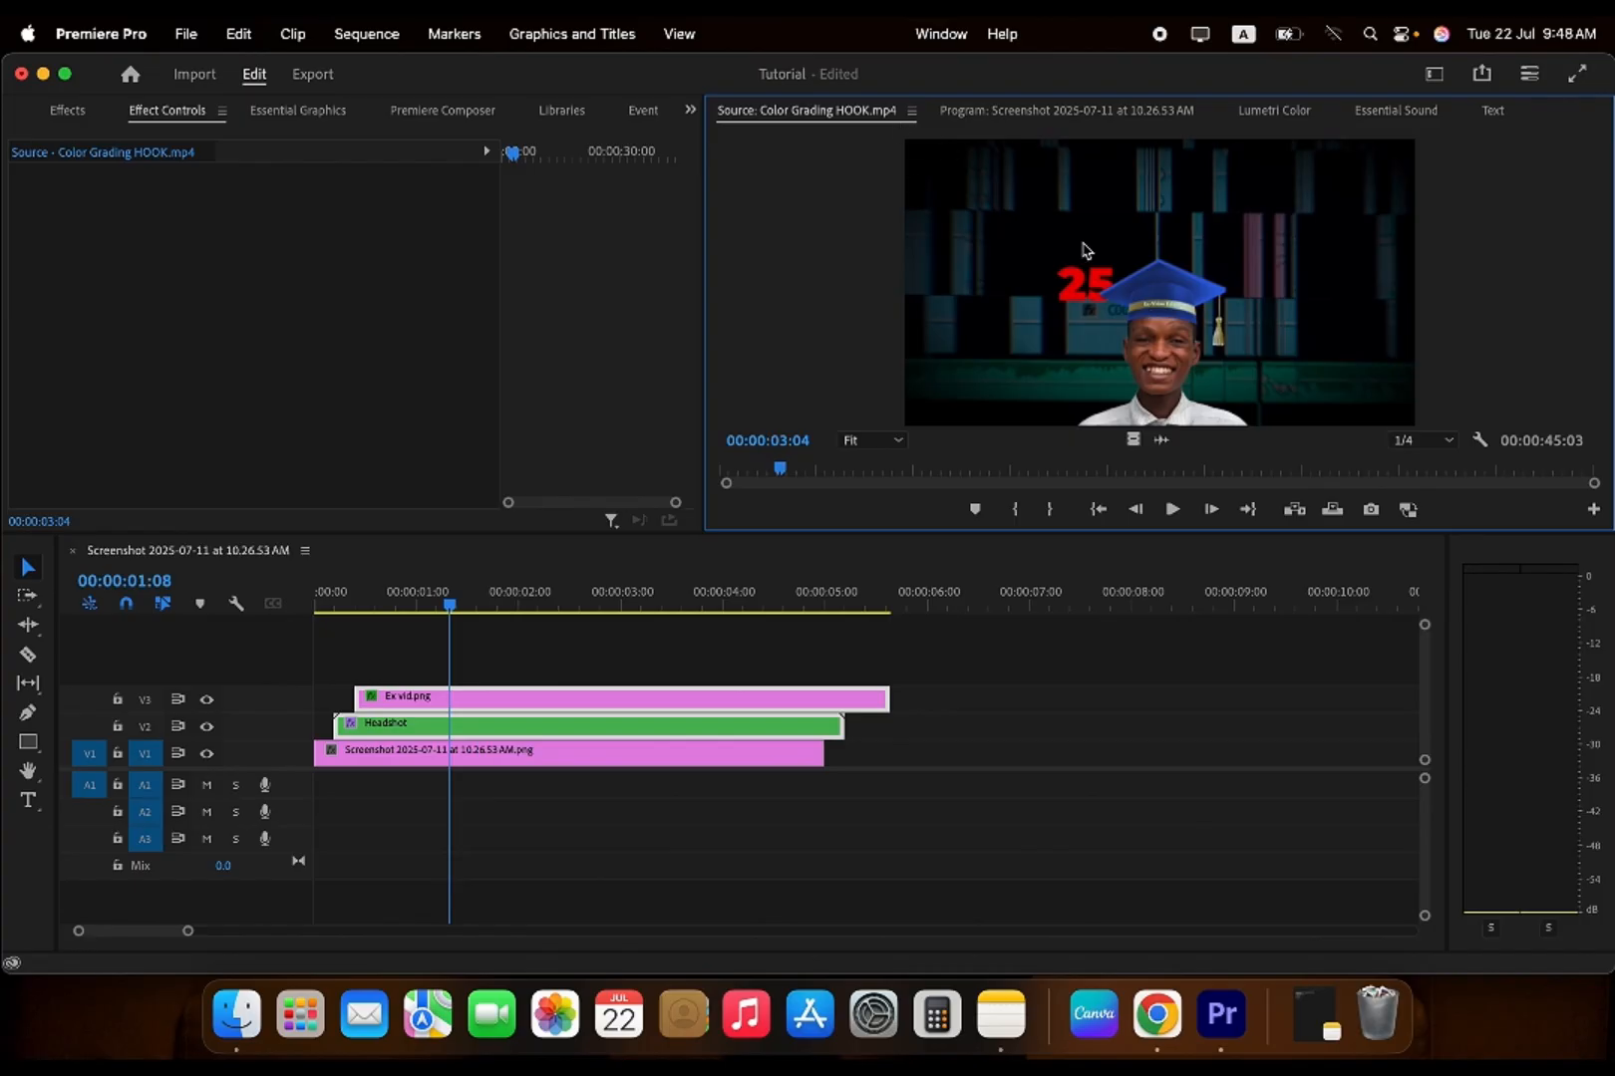
pyautogui.click(1007, 109)
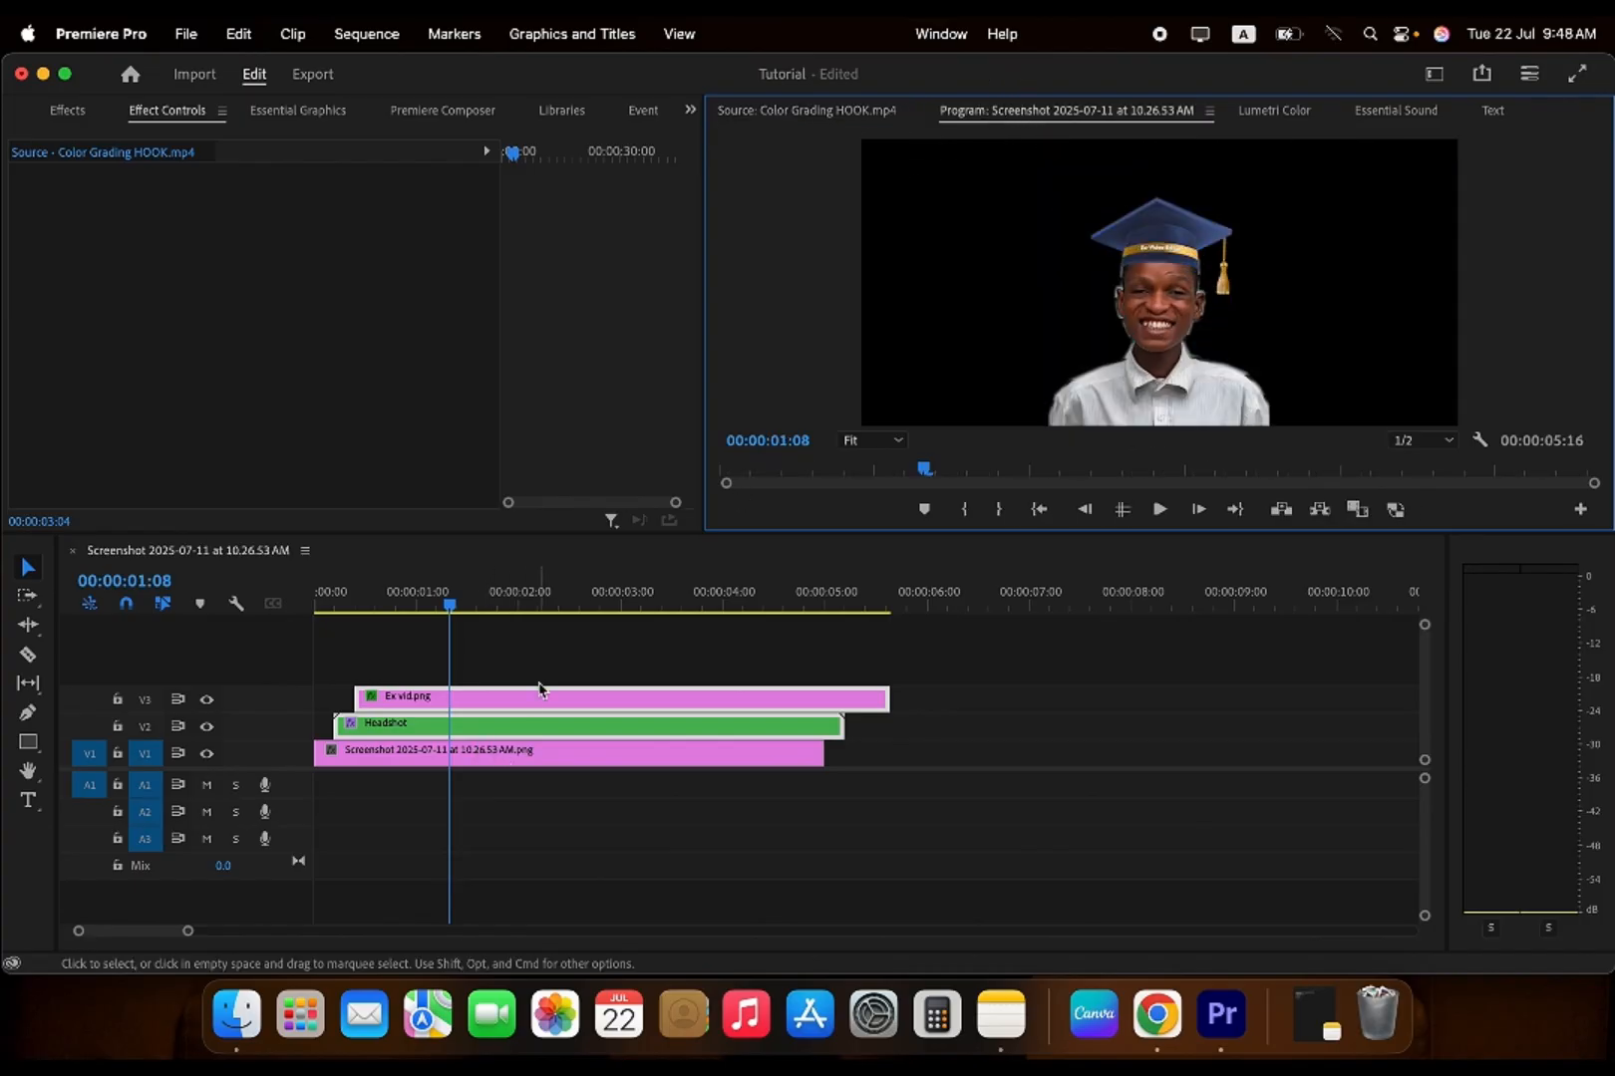
# - Nest the Ex vid.png and Headshot clips together as "Headshot & cap"
pyautogui.click(504, 674)
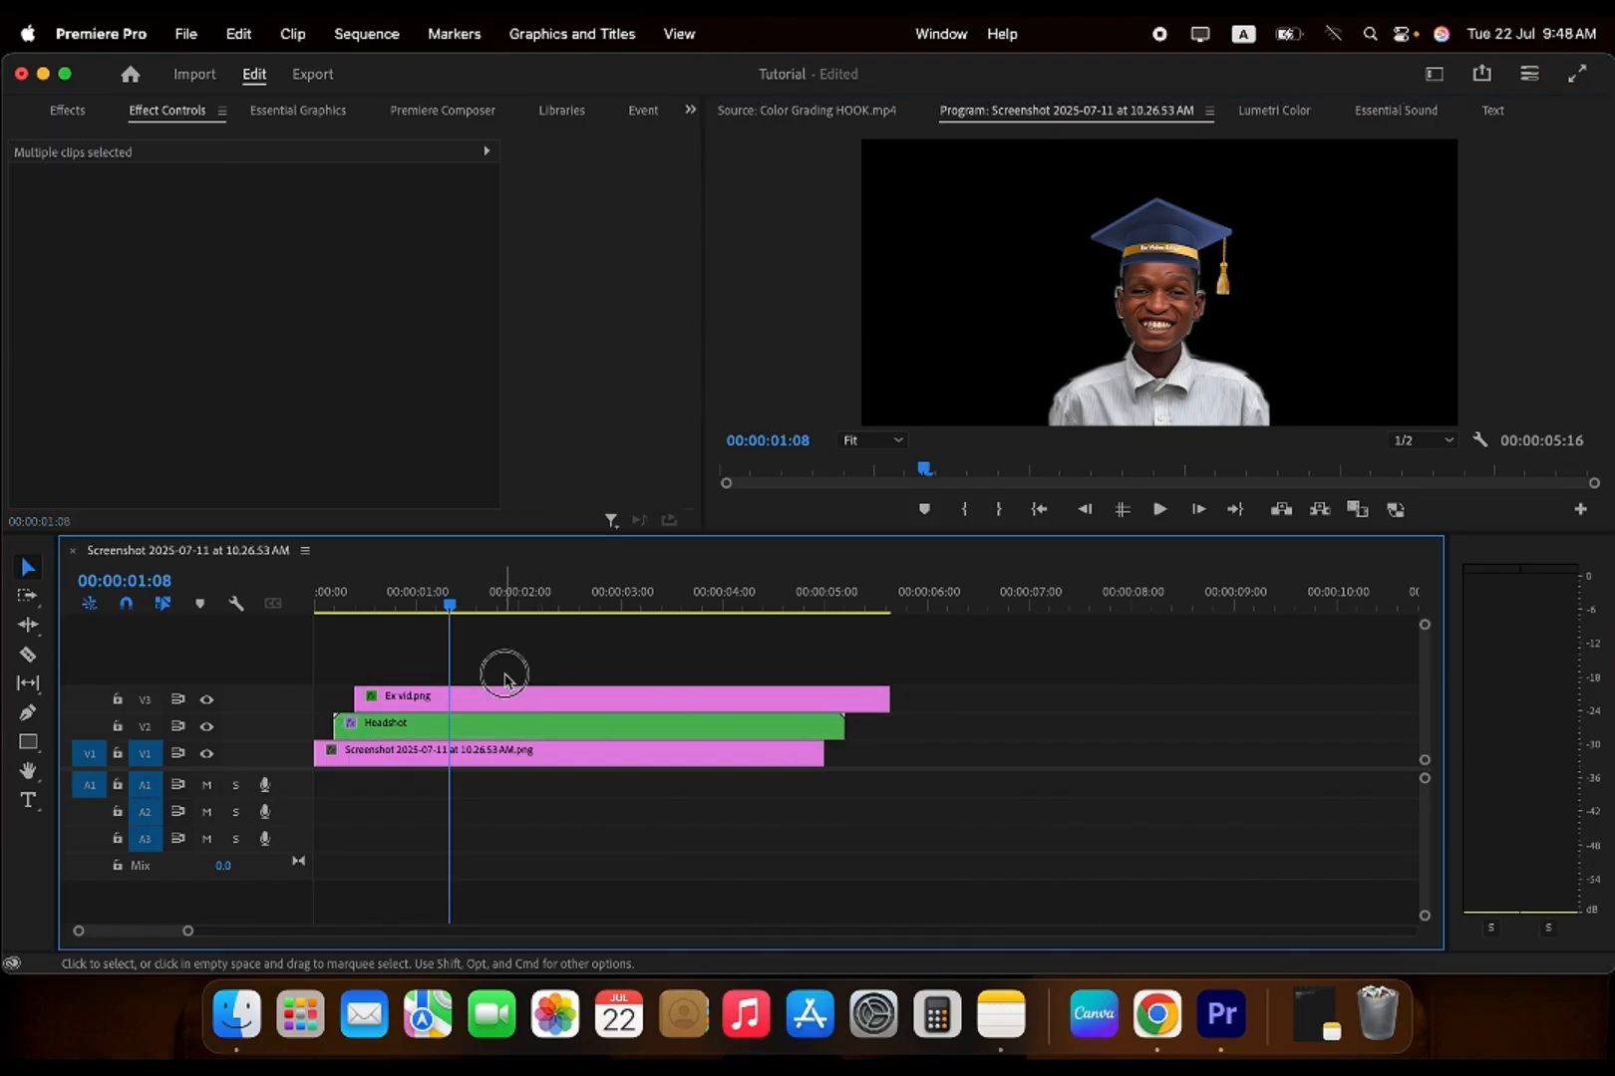
pyautogui.click(516, 736)
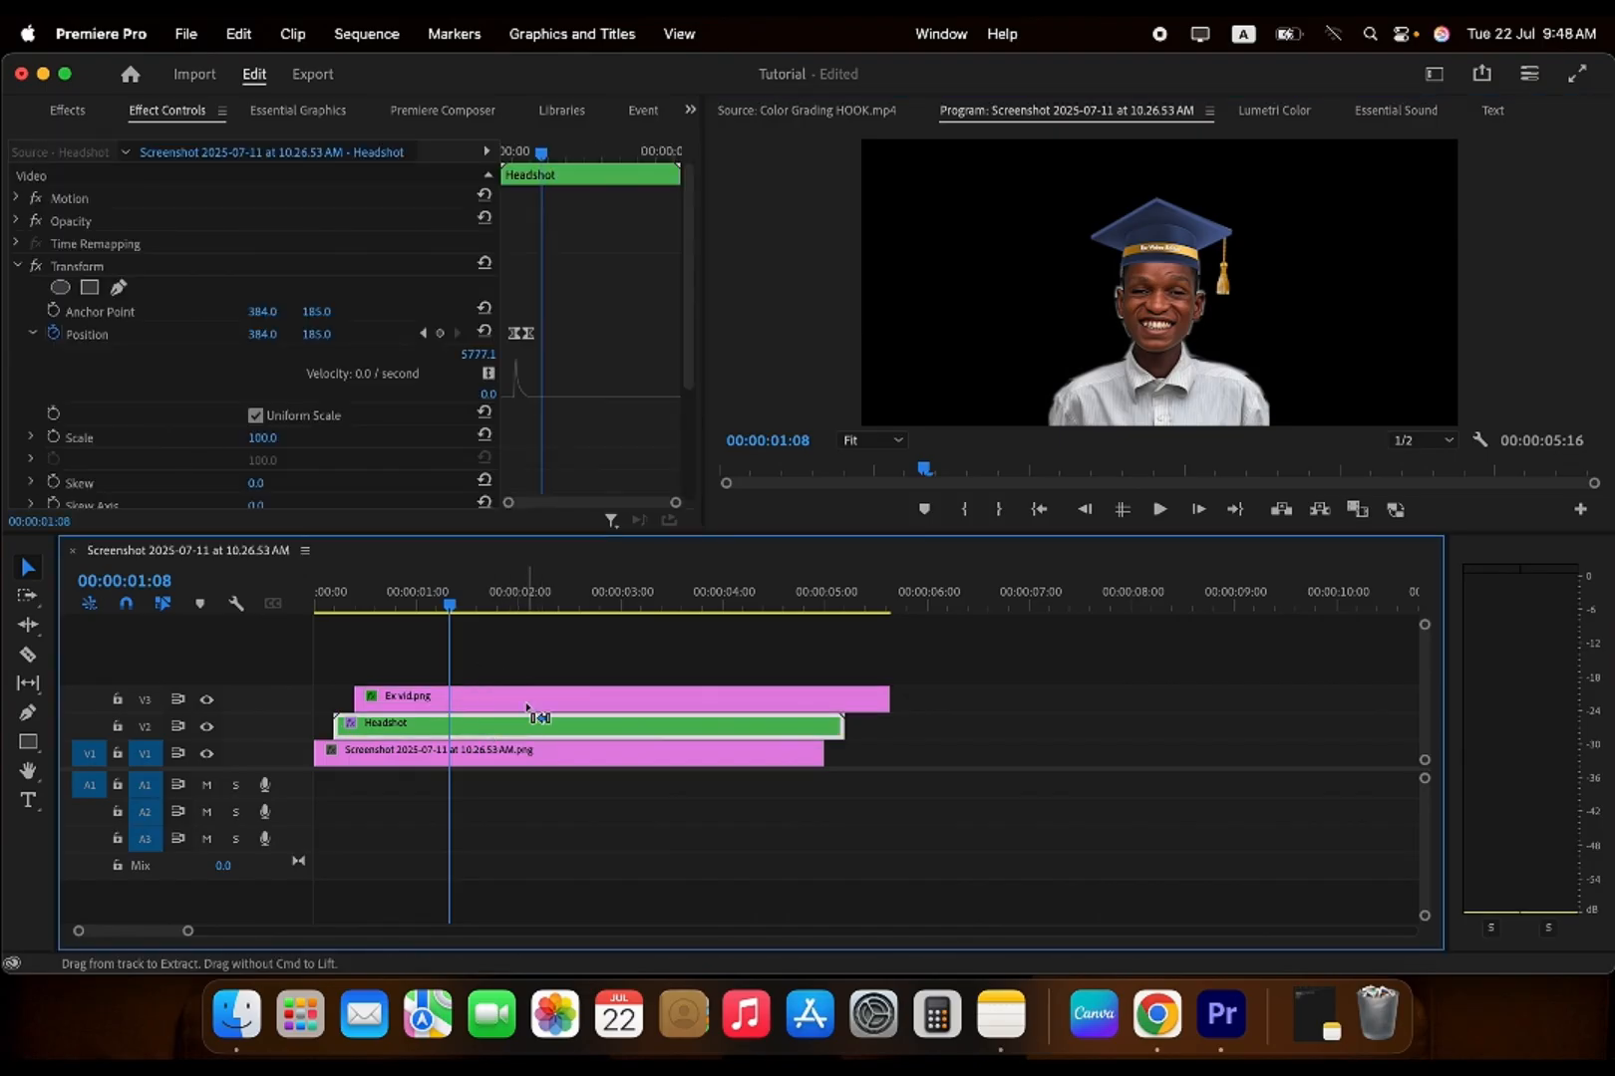
pyautogui.click(528, 704)
pyautogui.moveTo(543, 660); pyautogui.dragTo(548, 731)
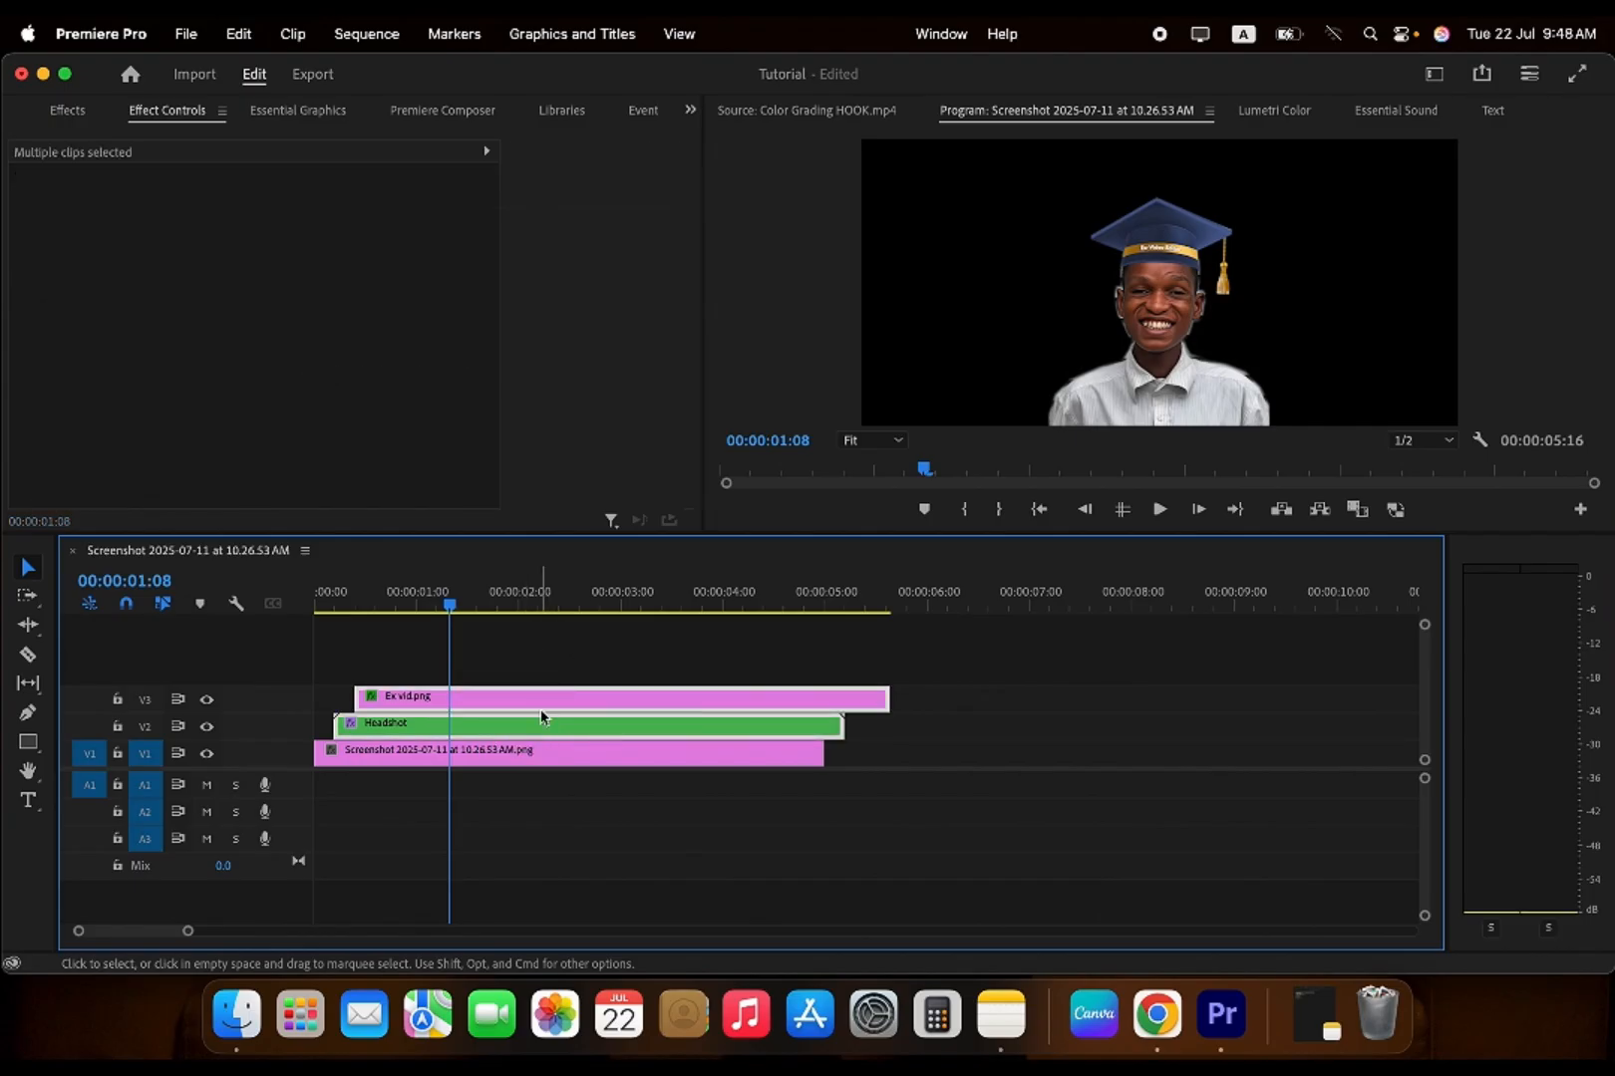
pyautogui.hotkey('shift', 'n')
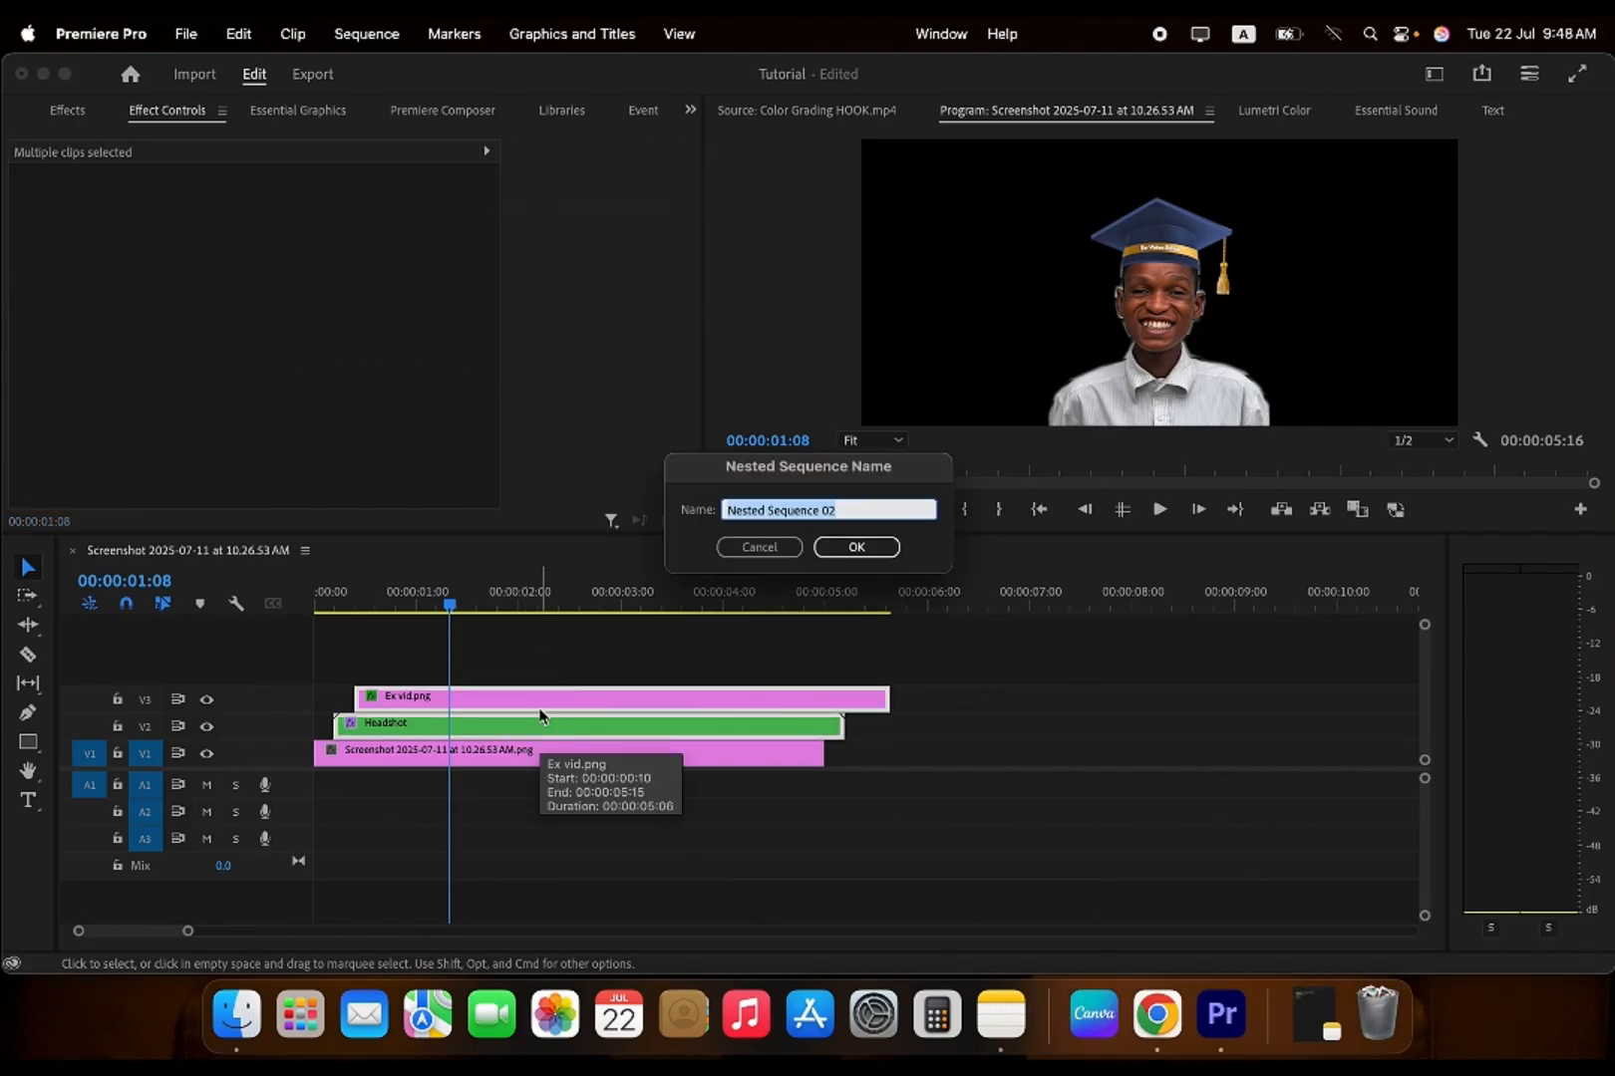
pyautogui.click(759, 547)
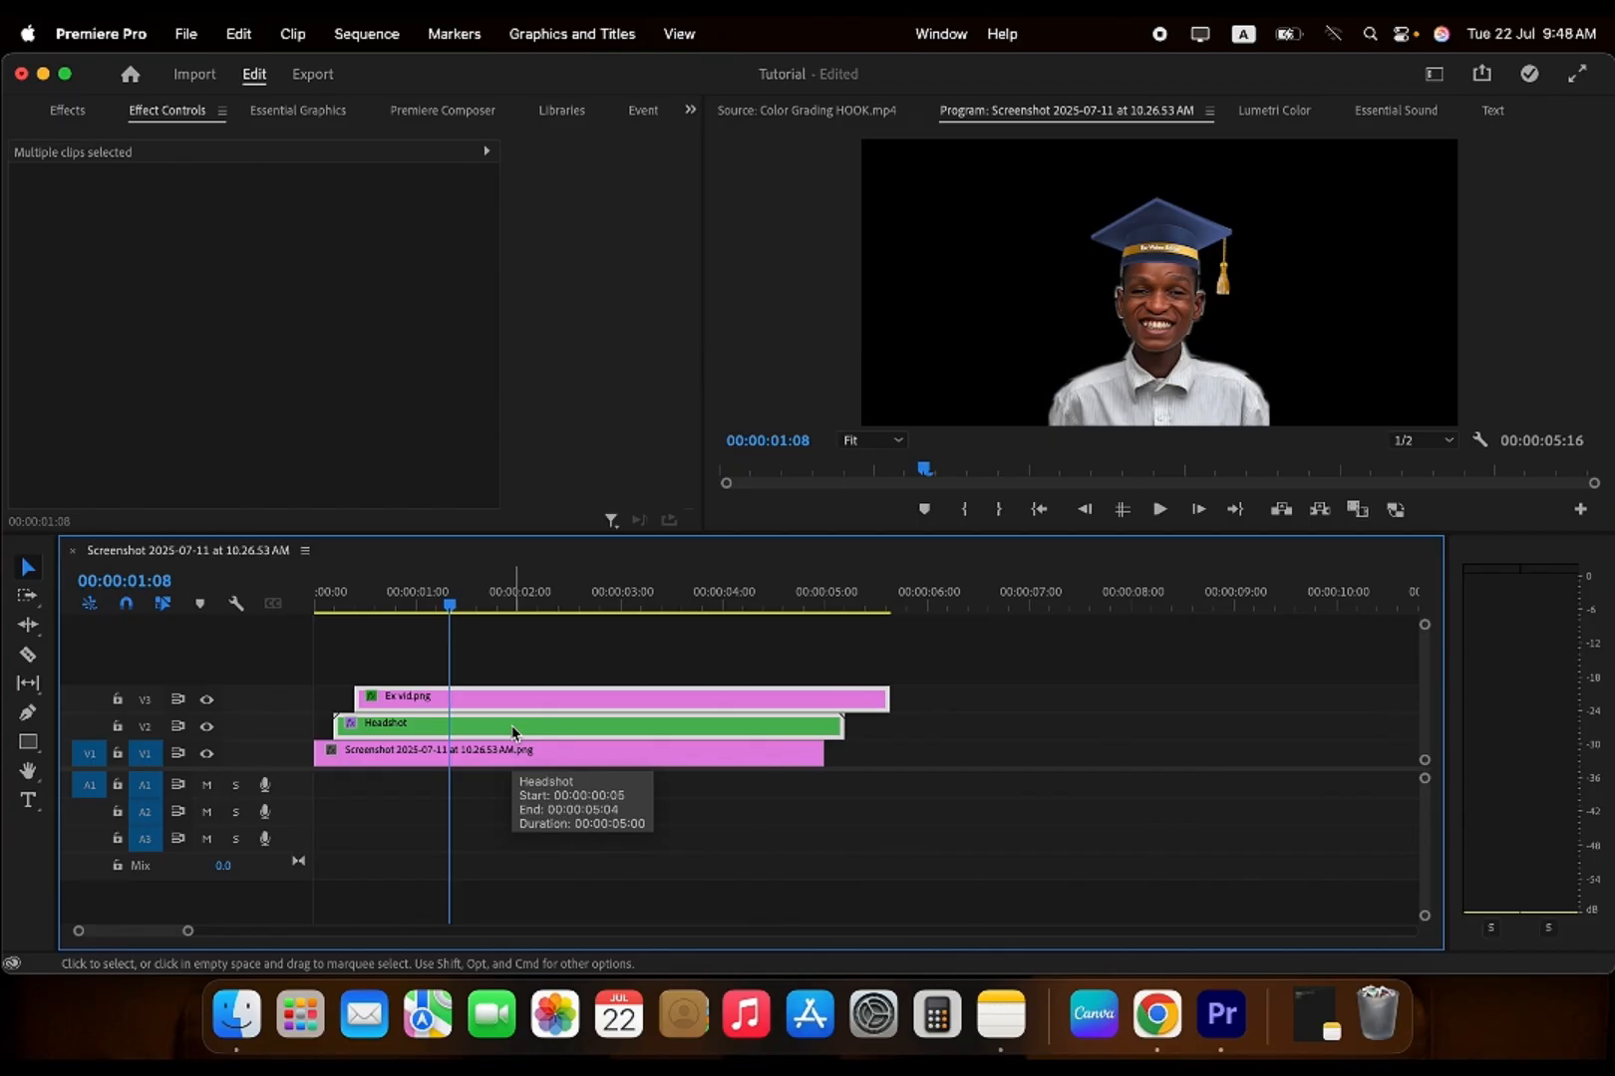
pyautogui.rightClick(513, 732)
pyautogui.moveTo(642, 964)
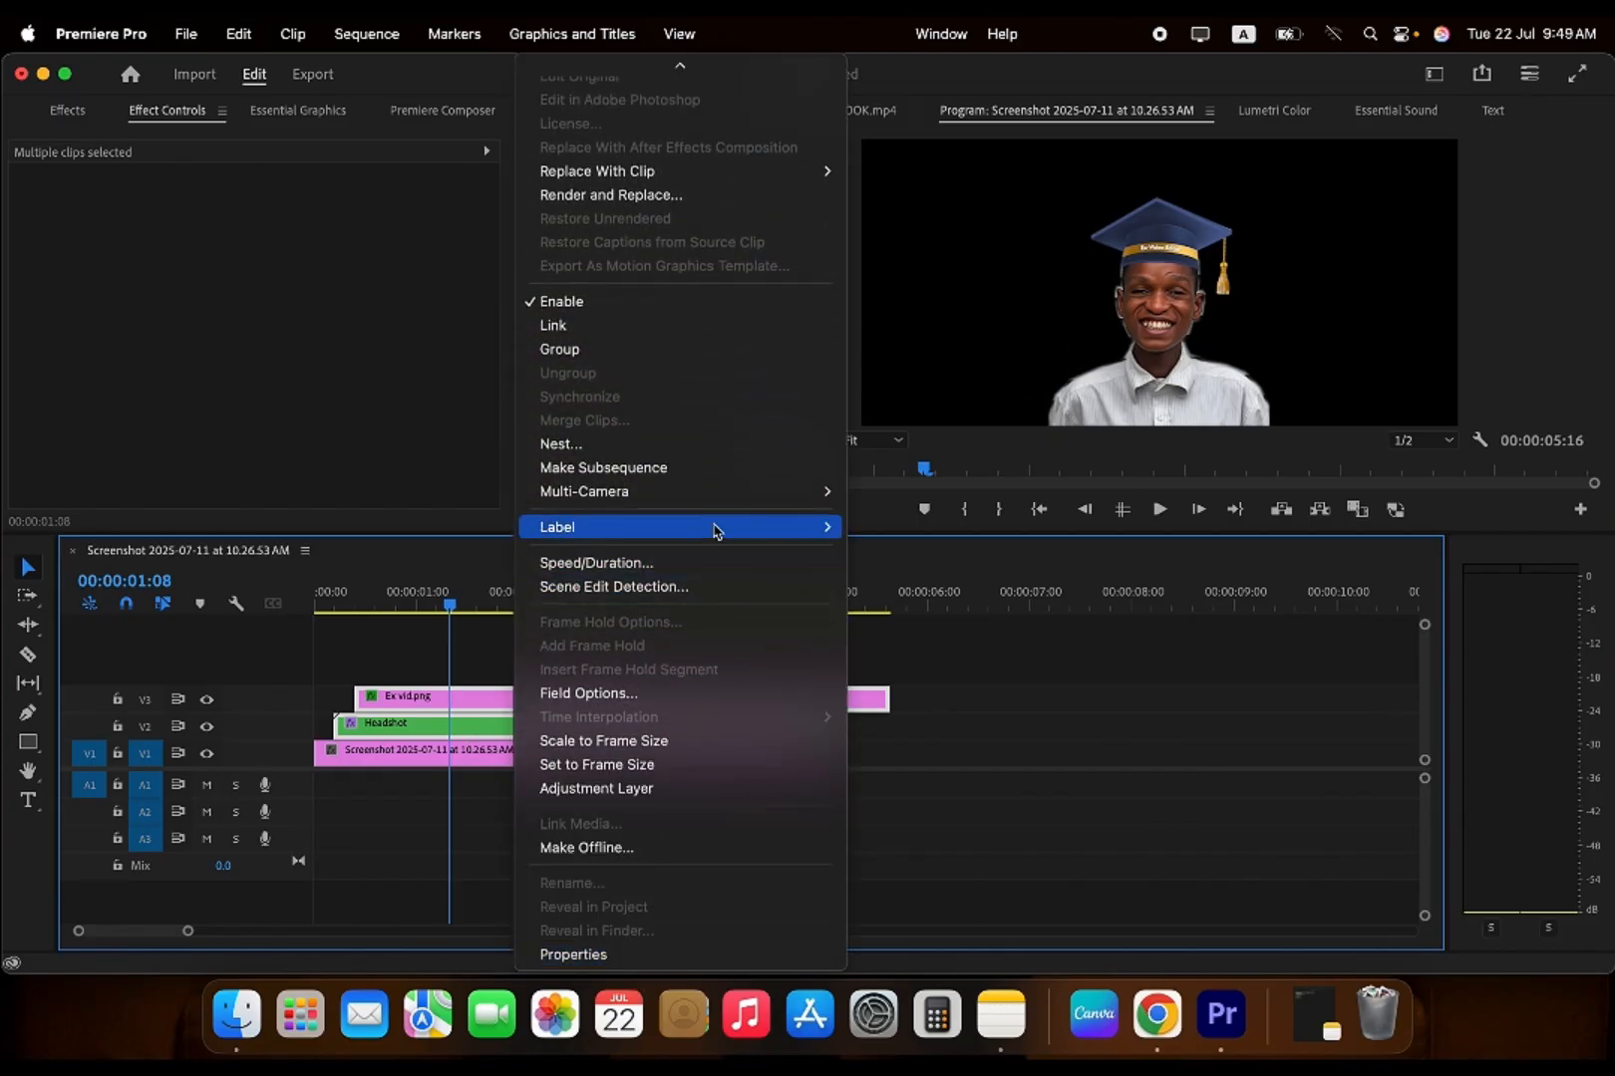
pyautogui.click(576, 446)
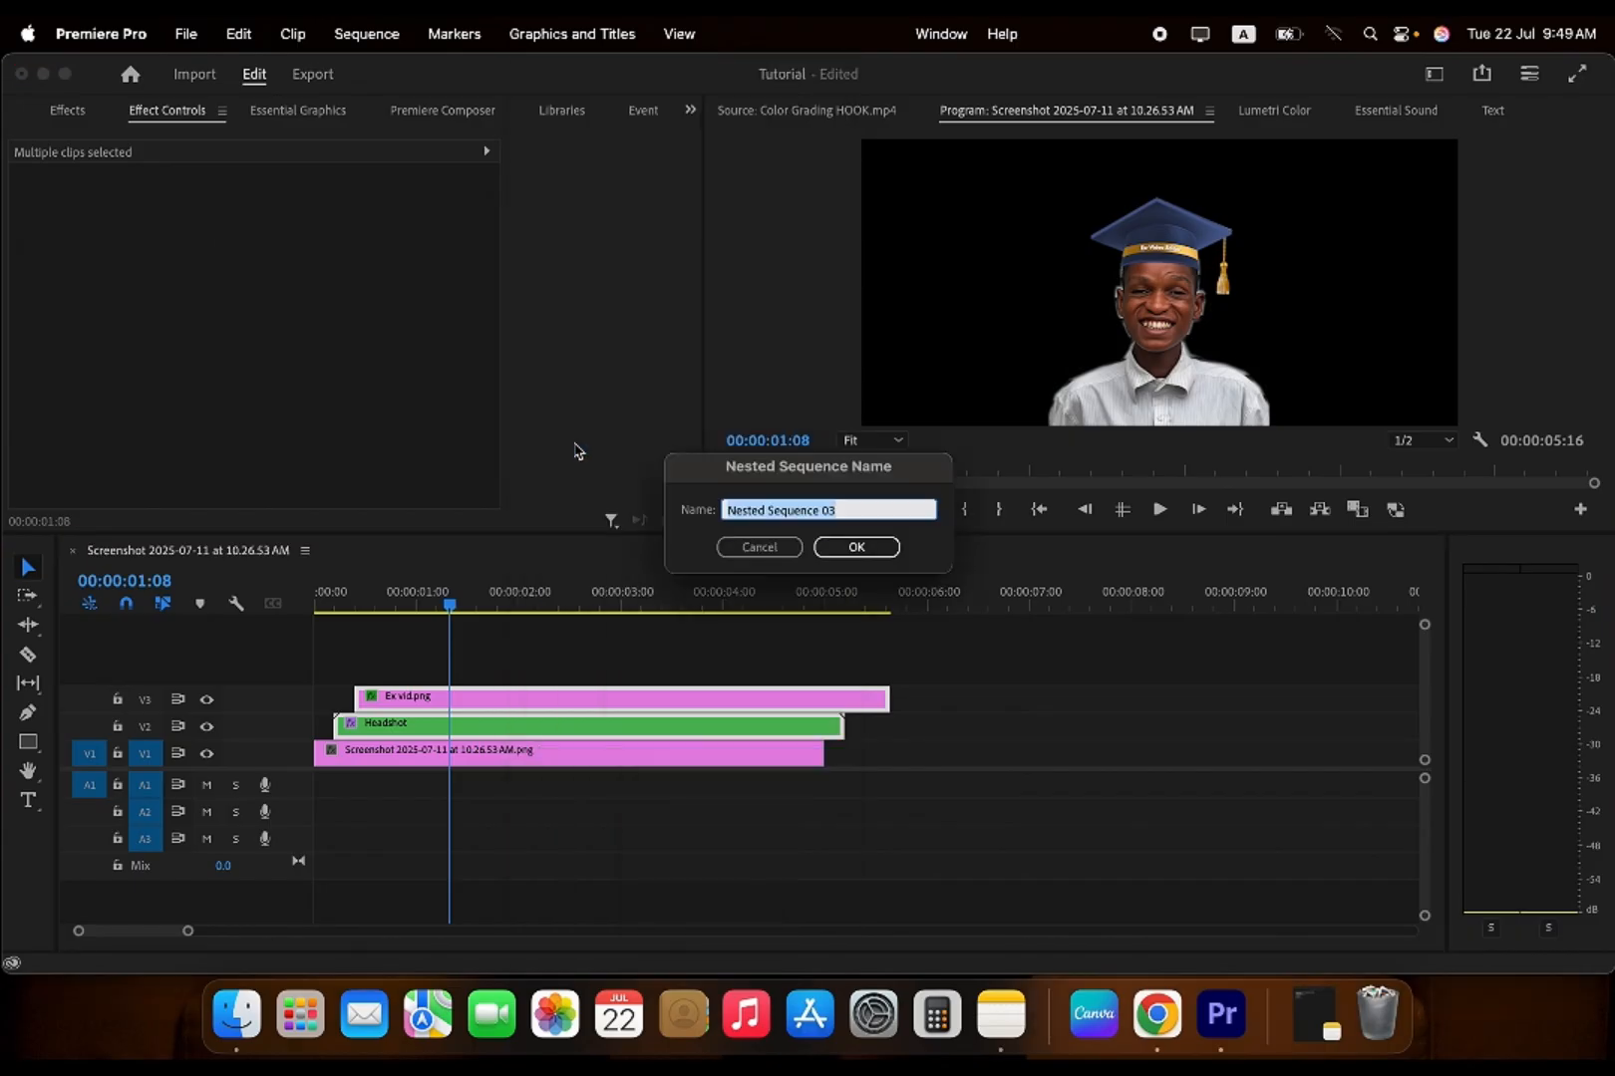
pyautogui.write('H')
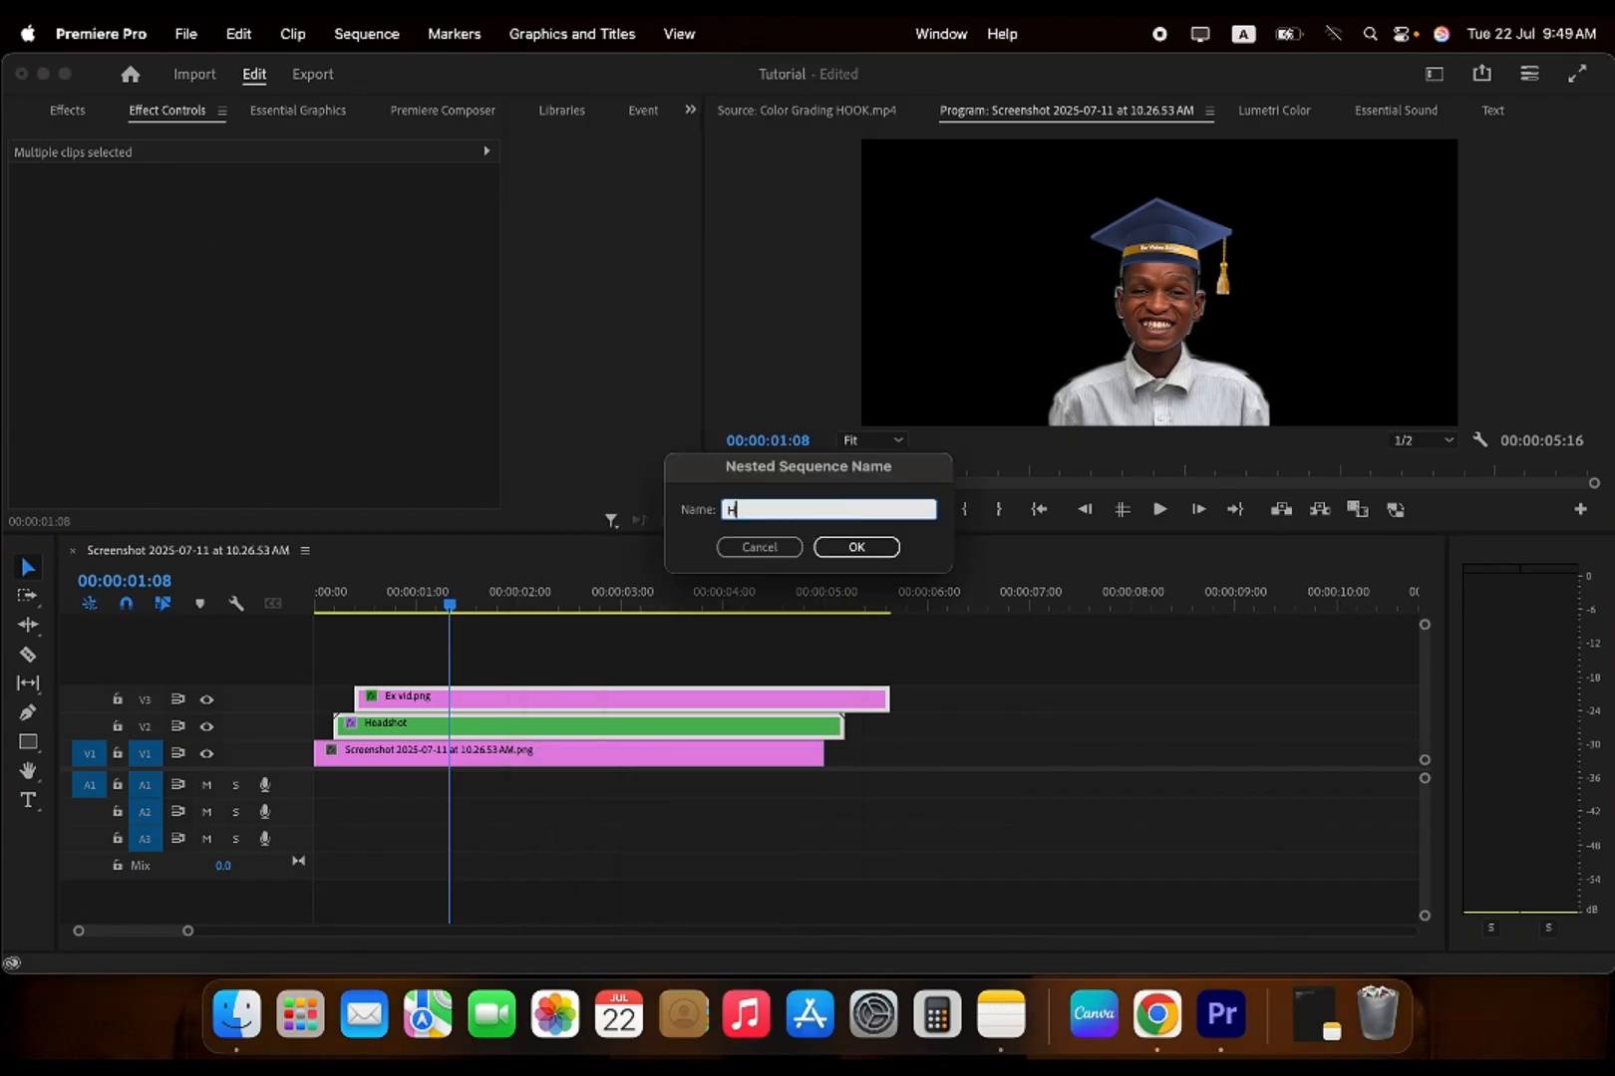
pyautogui.write('eadshot & cap')
pyautogui.press('Return')
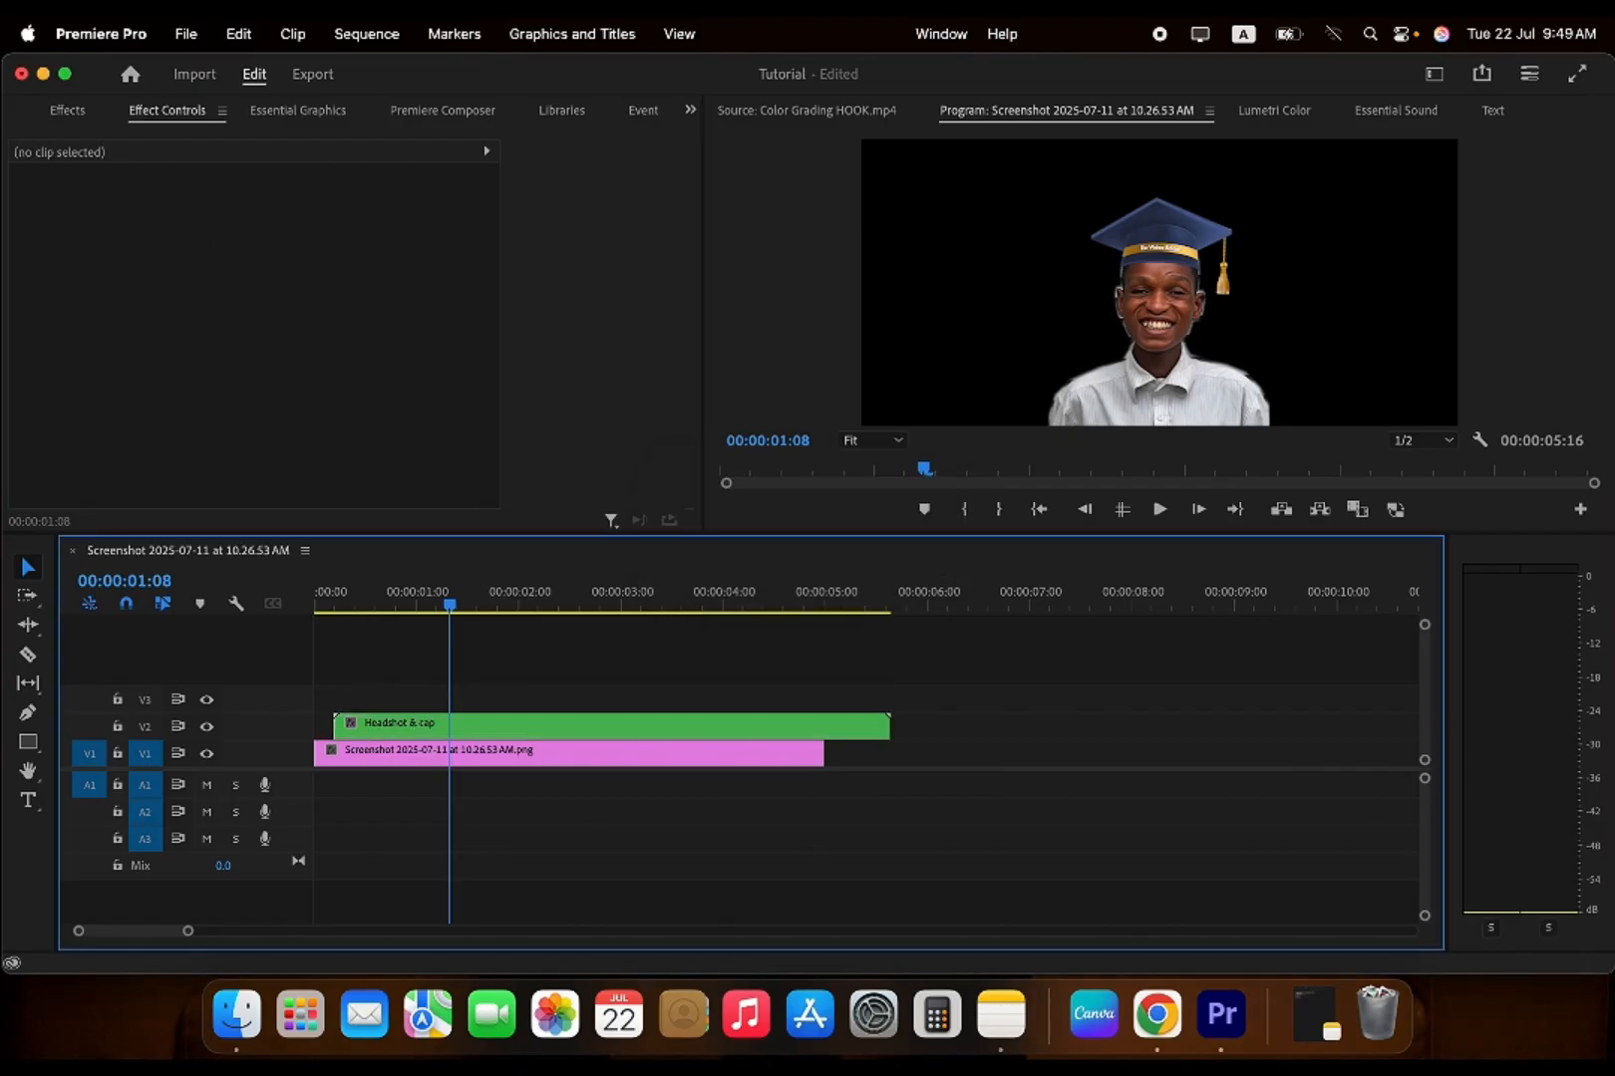
# - Find the Transform video effect and apply it to the Headshot & cap nested clip
pyautogui.click(562, 722)
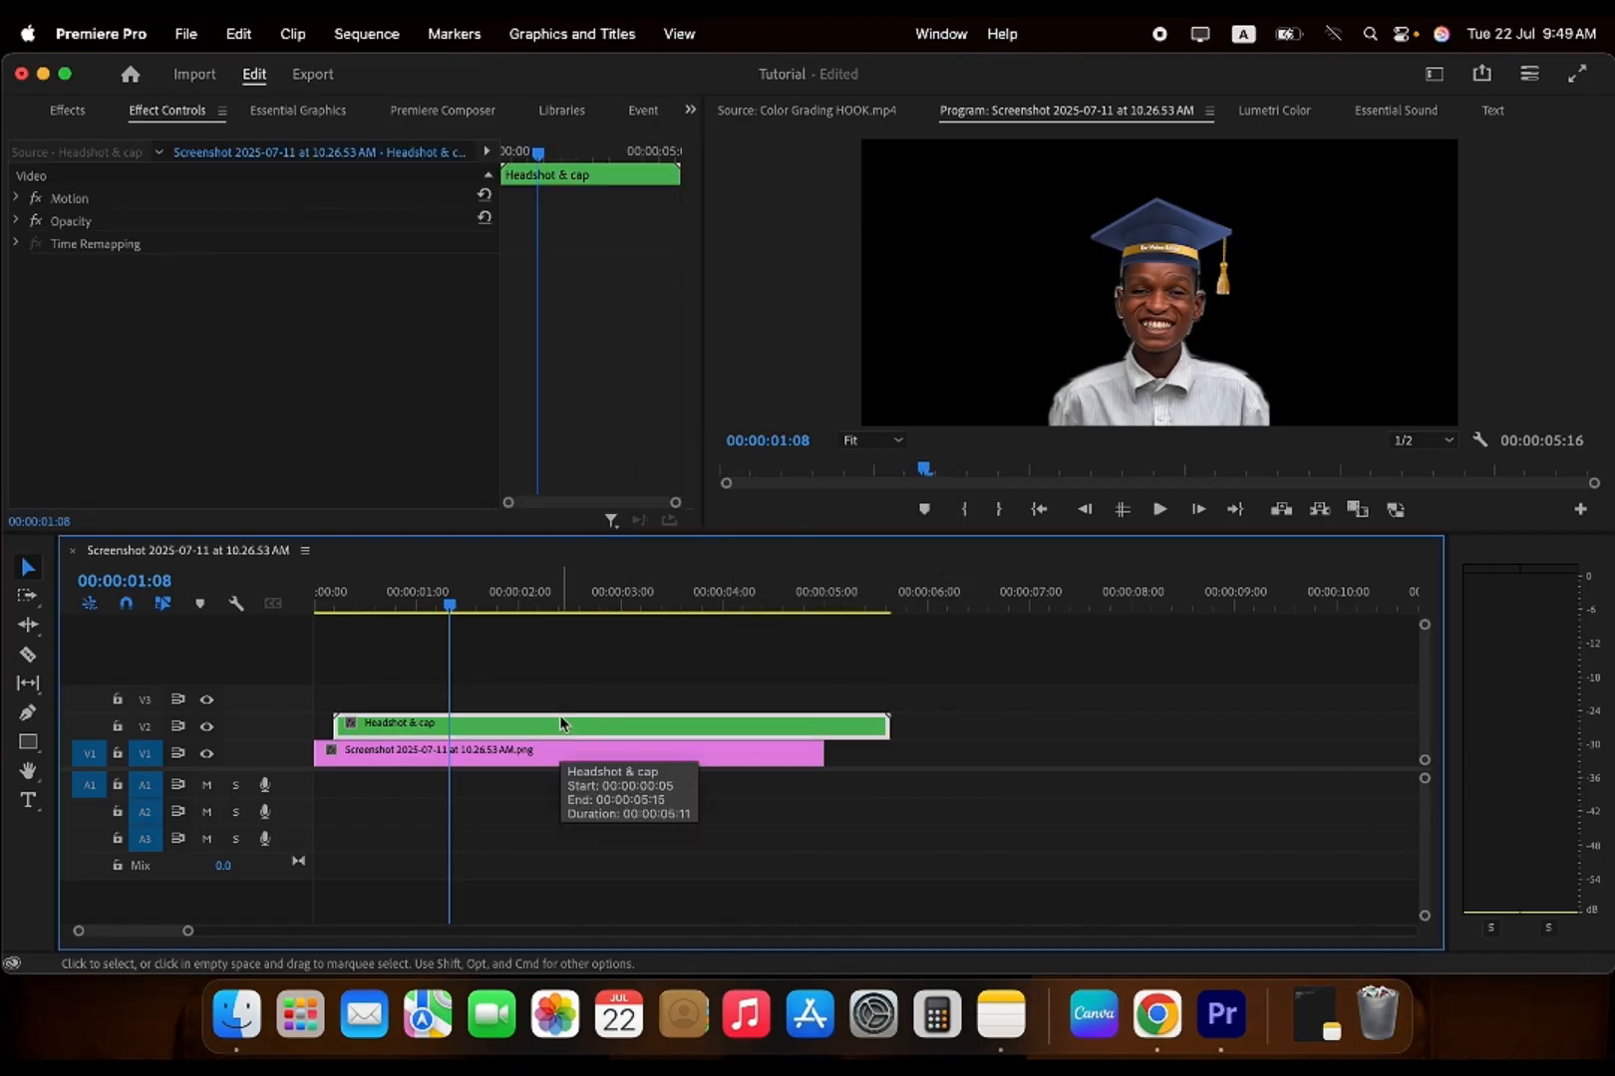
pyautogui.click(68, 110)
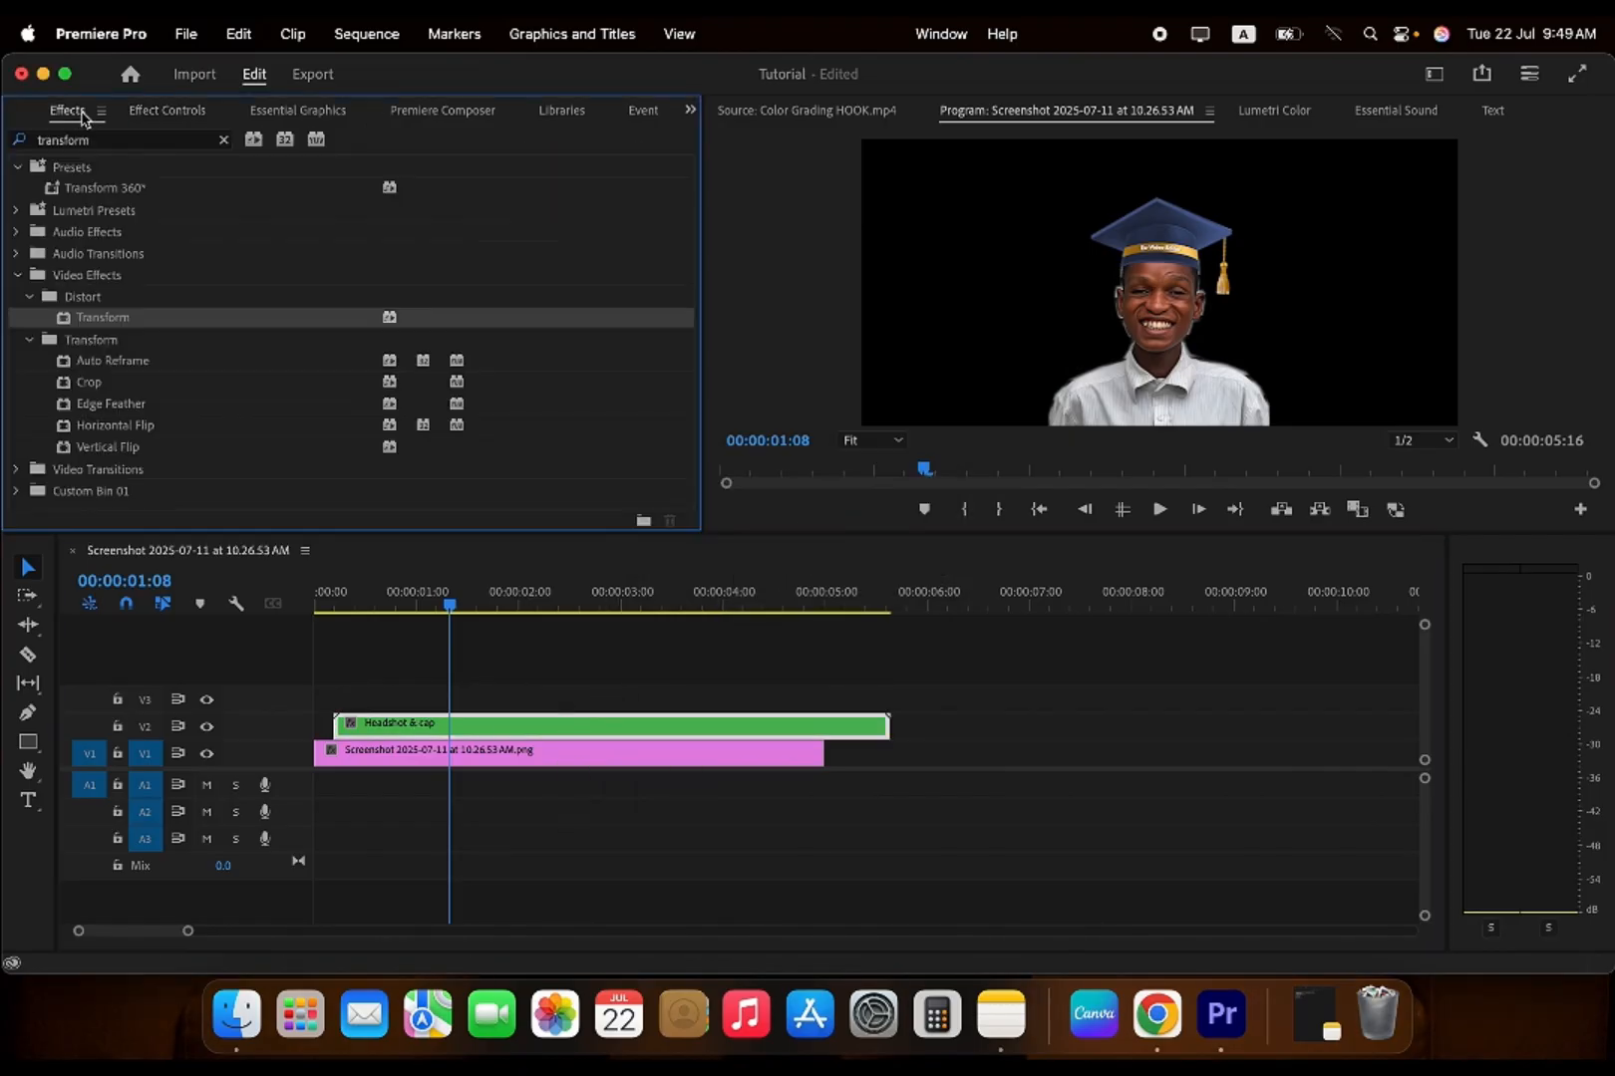
pyautogui.click(223, 140)
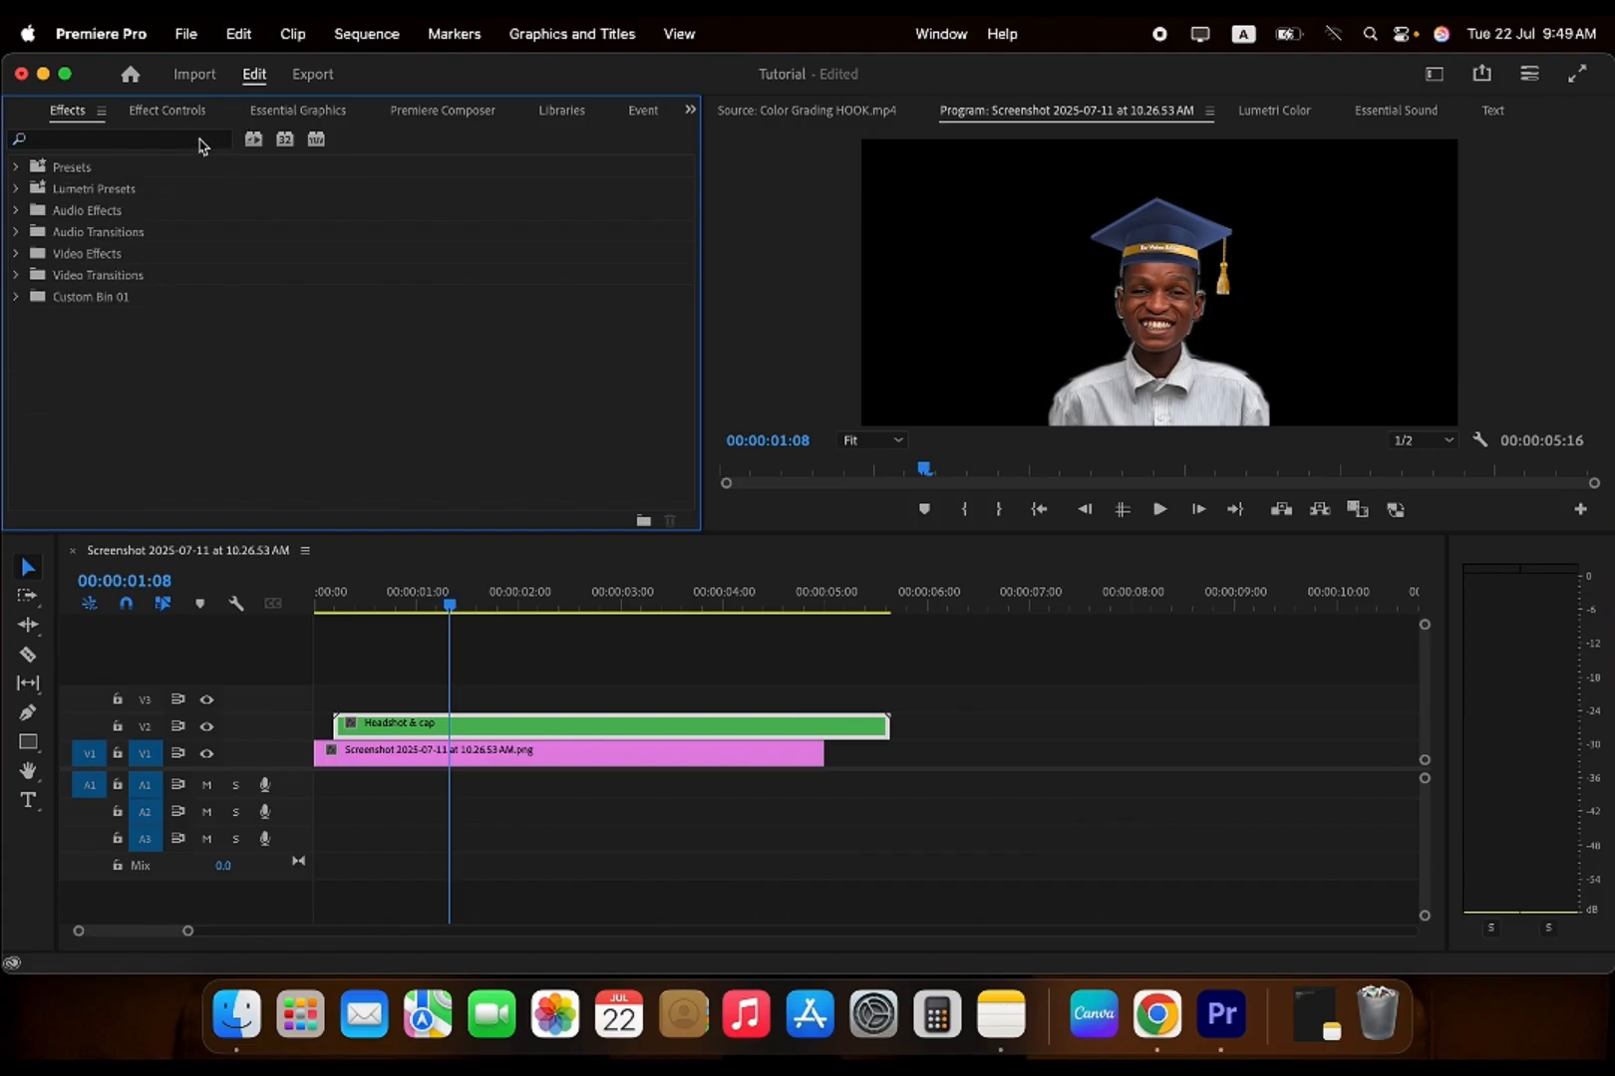
pyautogui.click(119, 139)
pyautogui.write('transform')
pyautogui.click(165, 317)
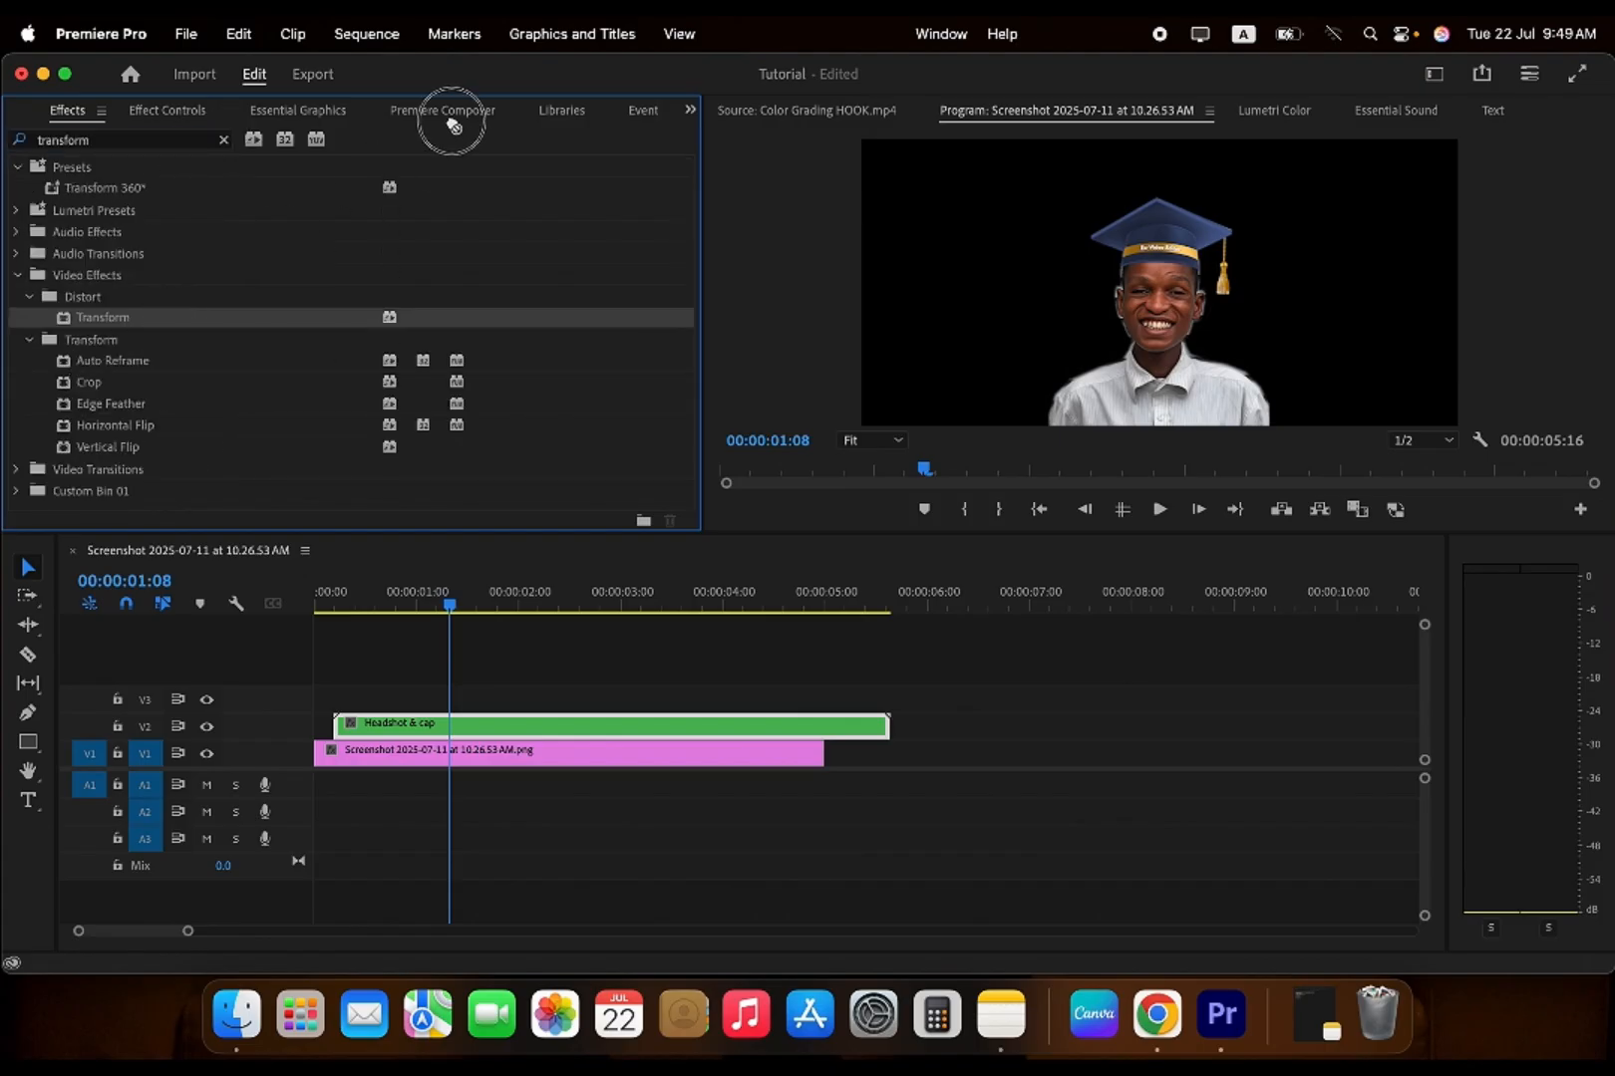
pyautogui.moveTo(195, 109); pyautogui.dragTo(211, 211)
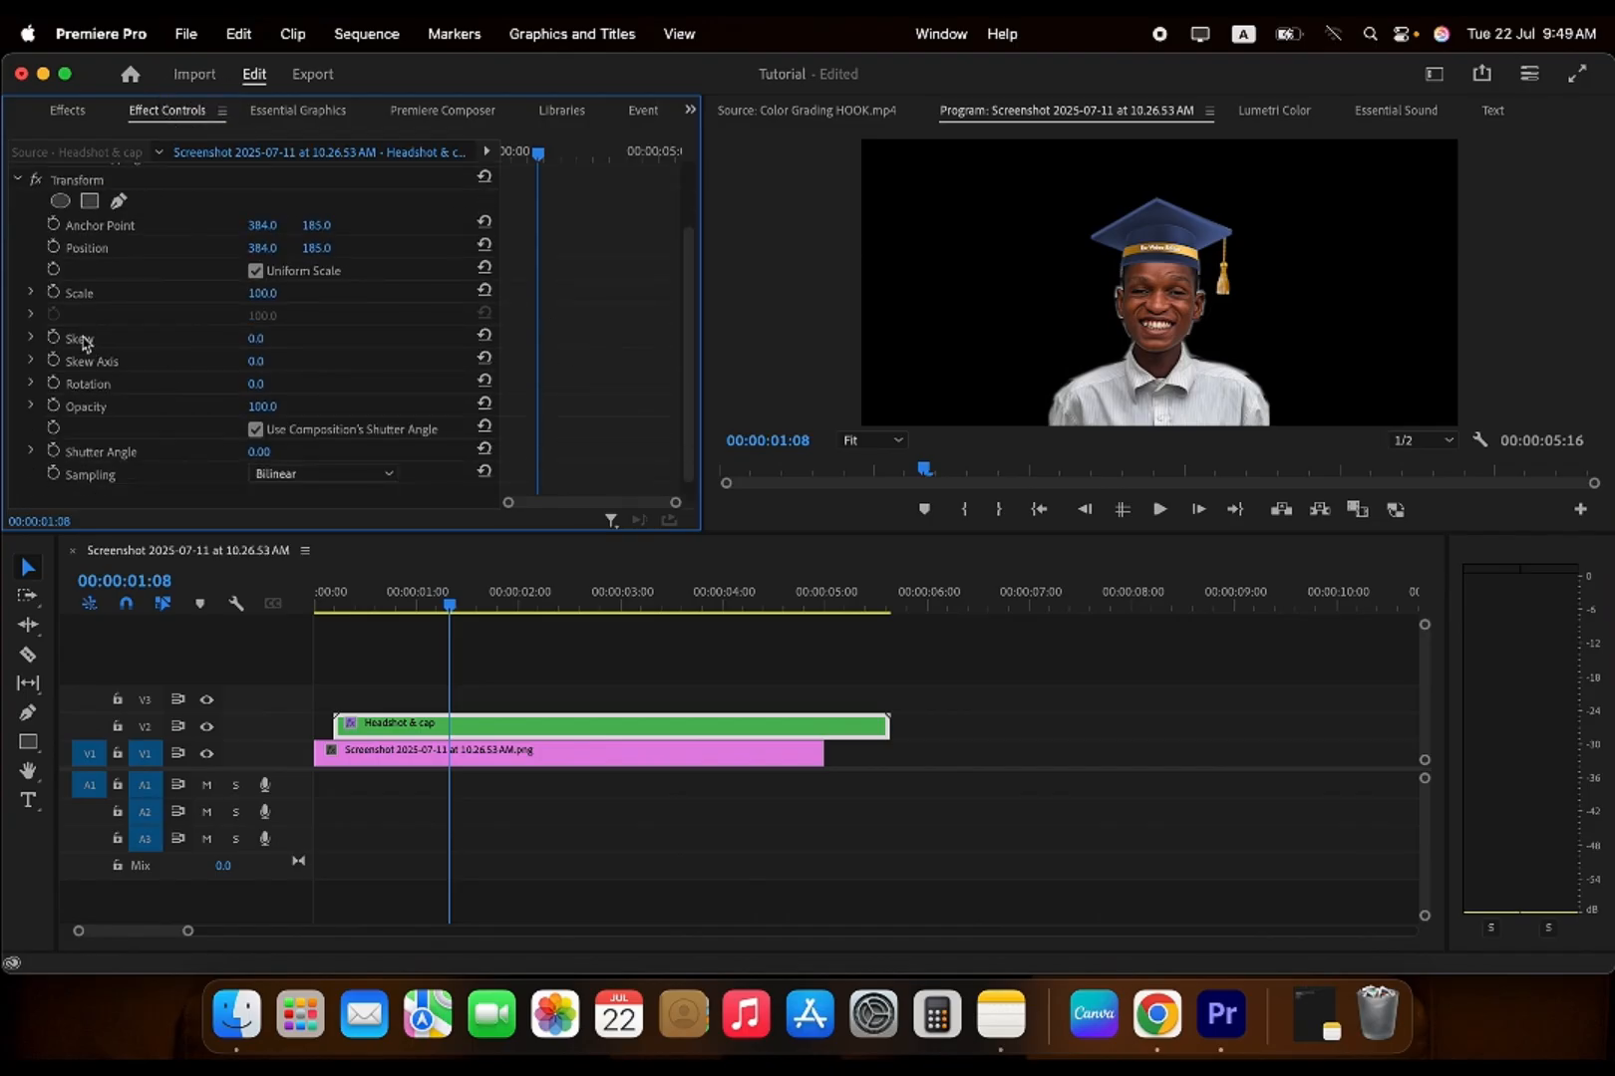
# - Add Transform Scale keyframes to the Headshot & cap clip at 00:00:01:08 and 00:00:02:16
pyautogui.click(54, 292)
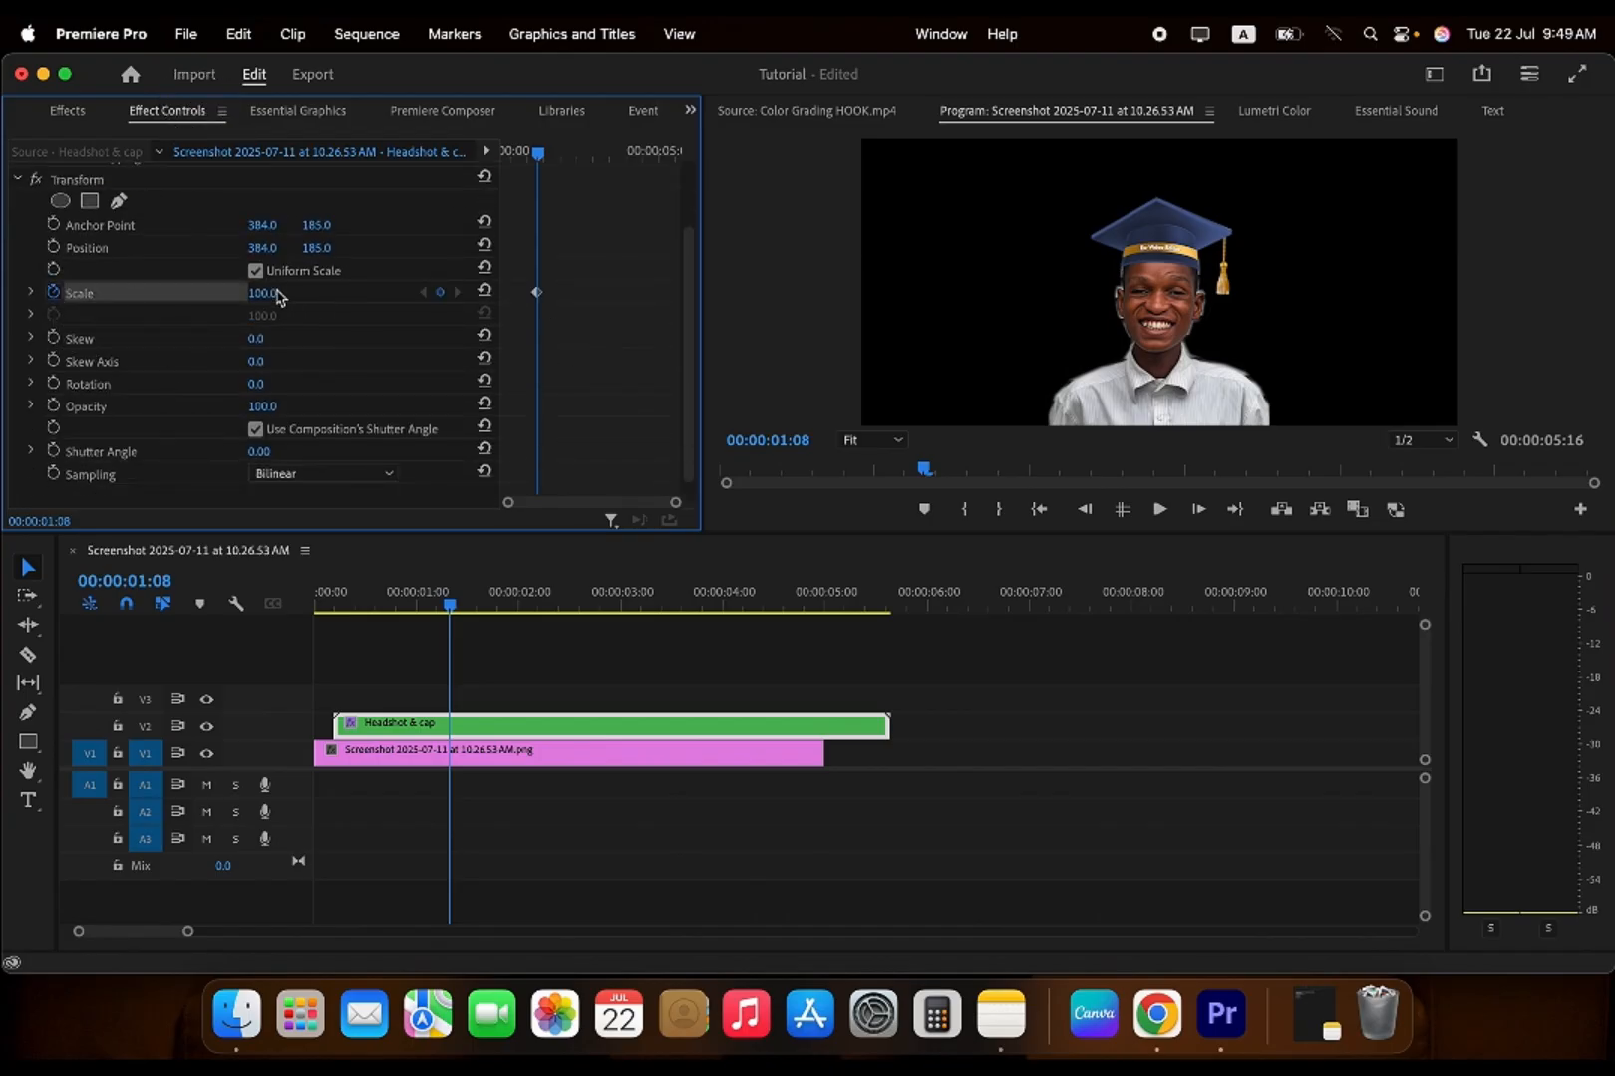
pyautogui.press('space')
pyautogui.press('space')
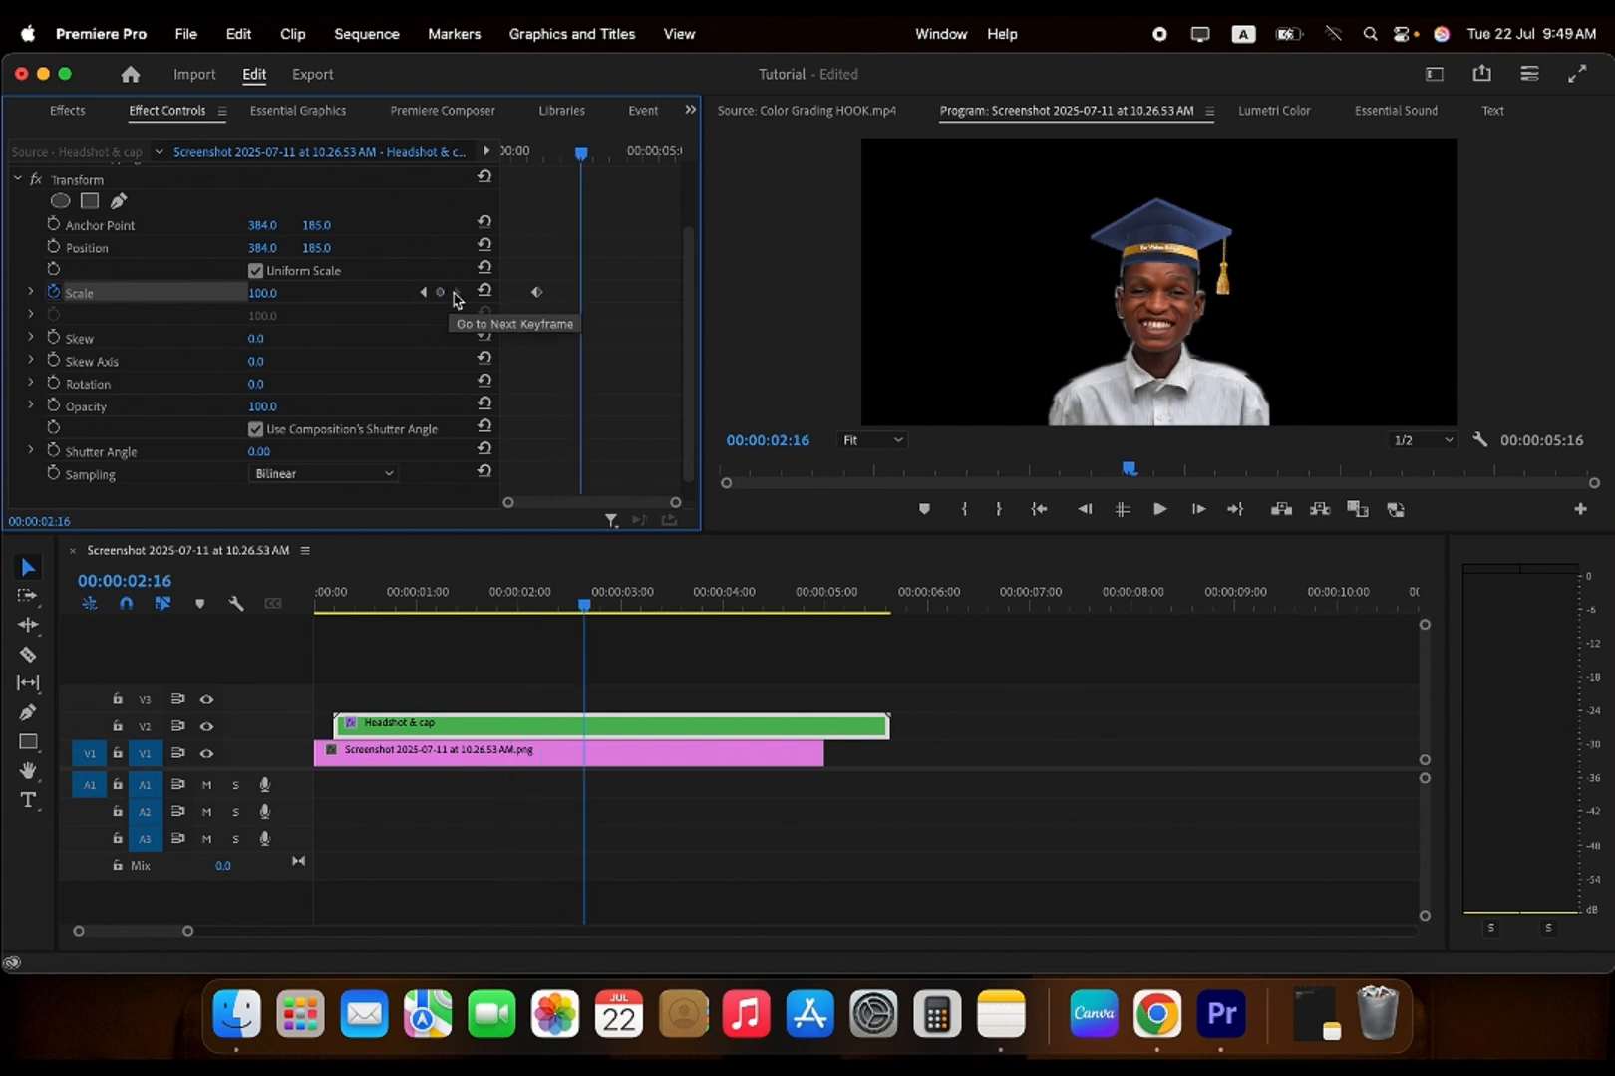
pyautogui.click(439, 292)
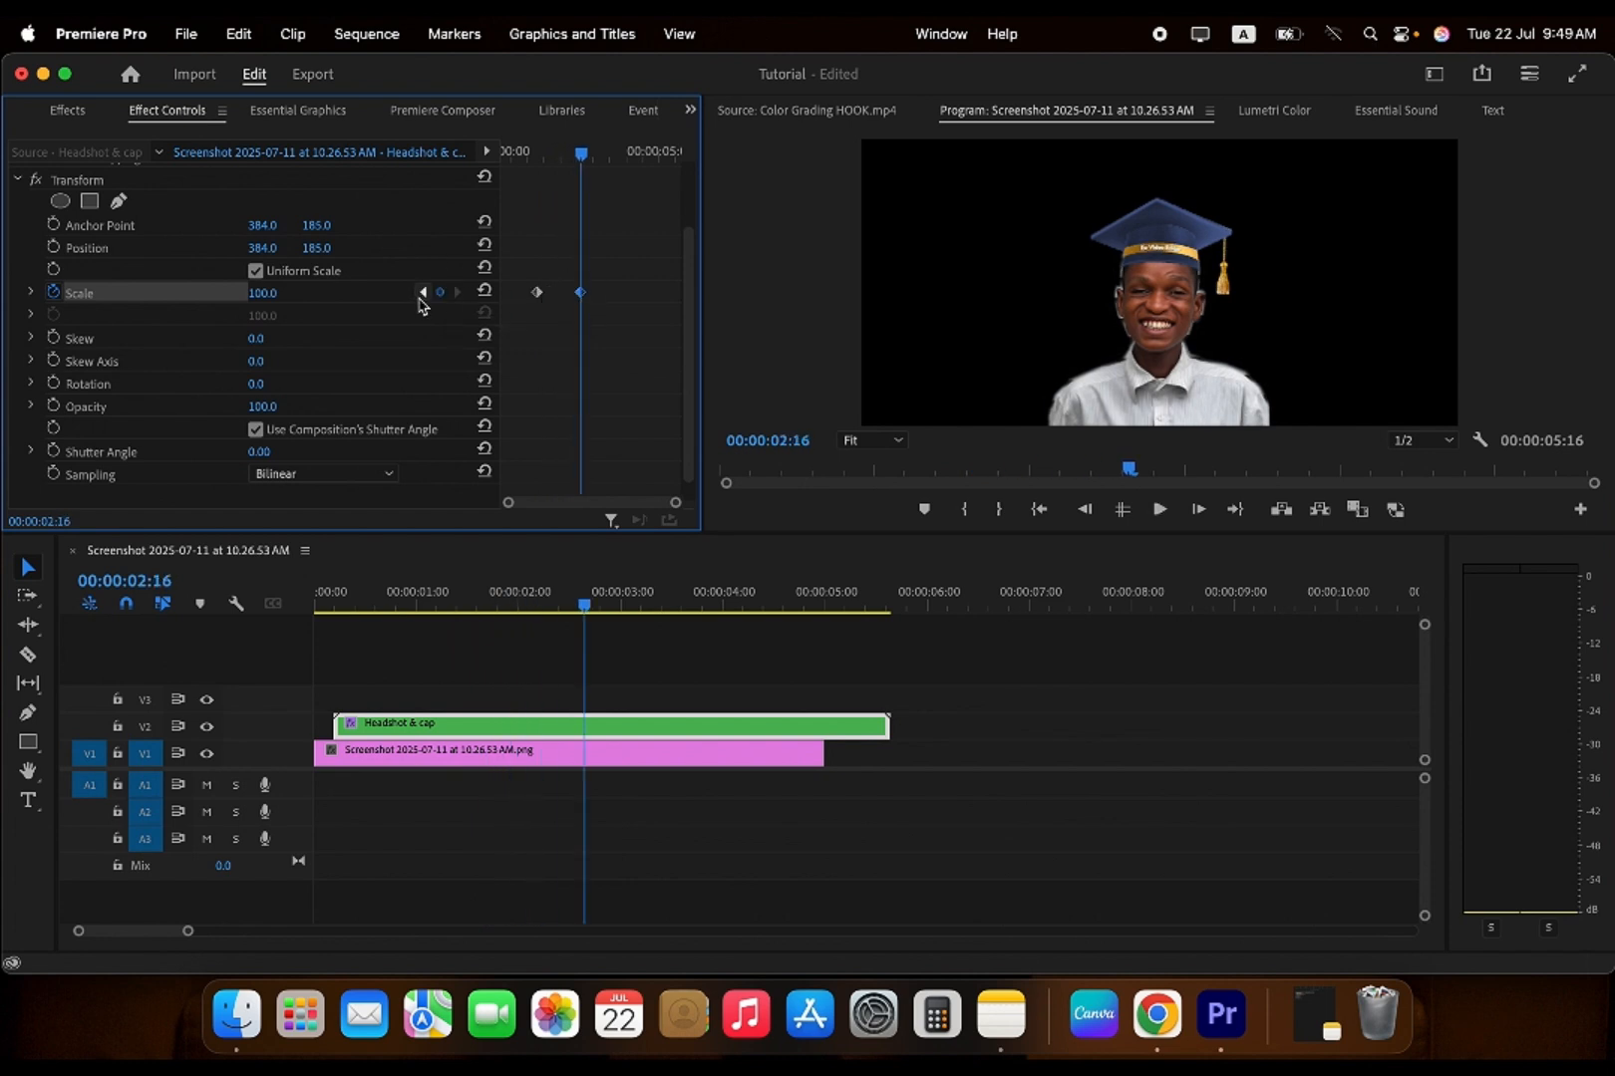
# - Set the Transform Scale of the Headshot & cap clip to 113 at its second keyframe
pyautogui.click(422, 292)
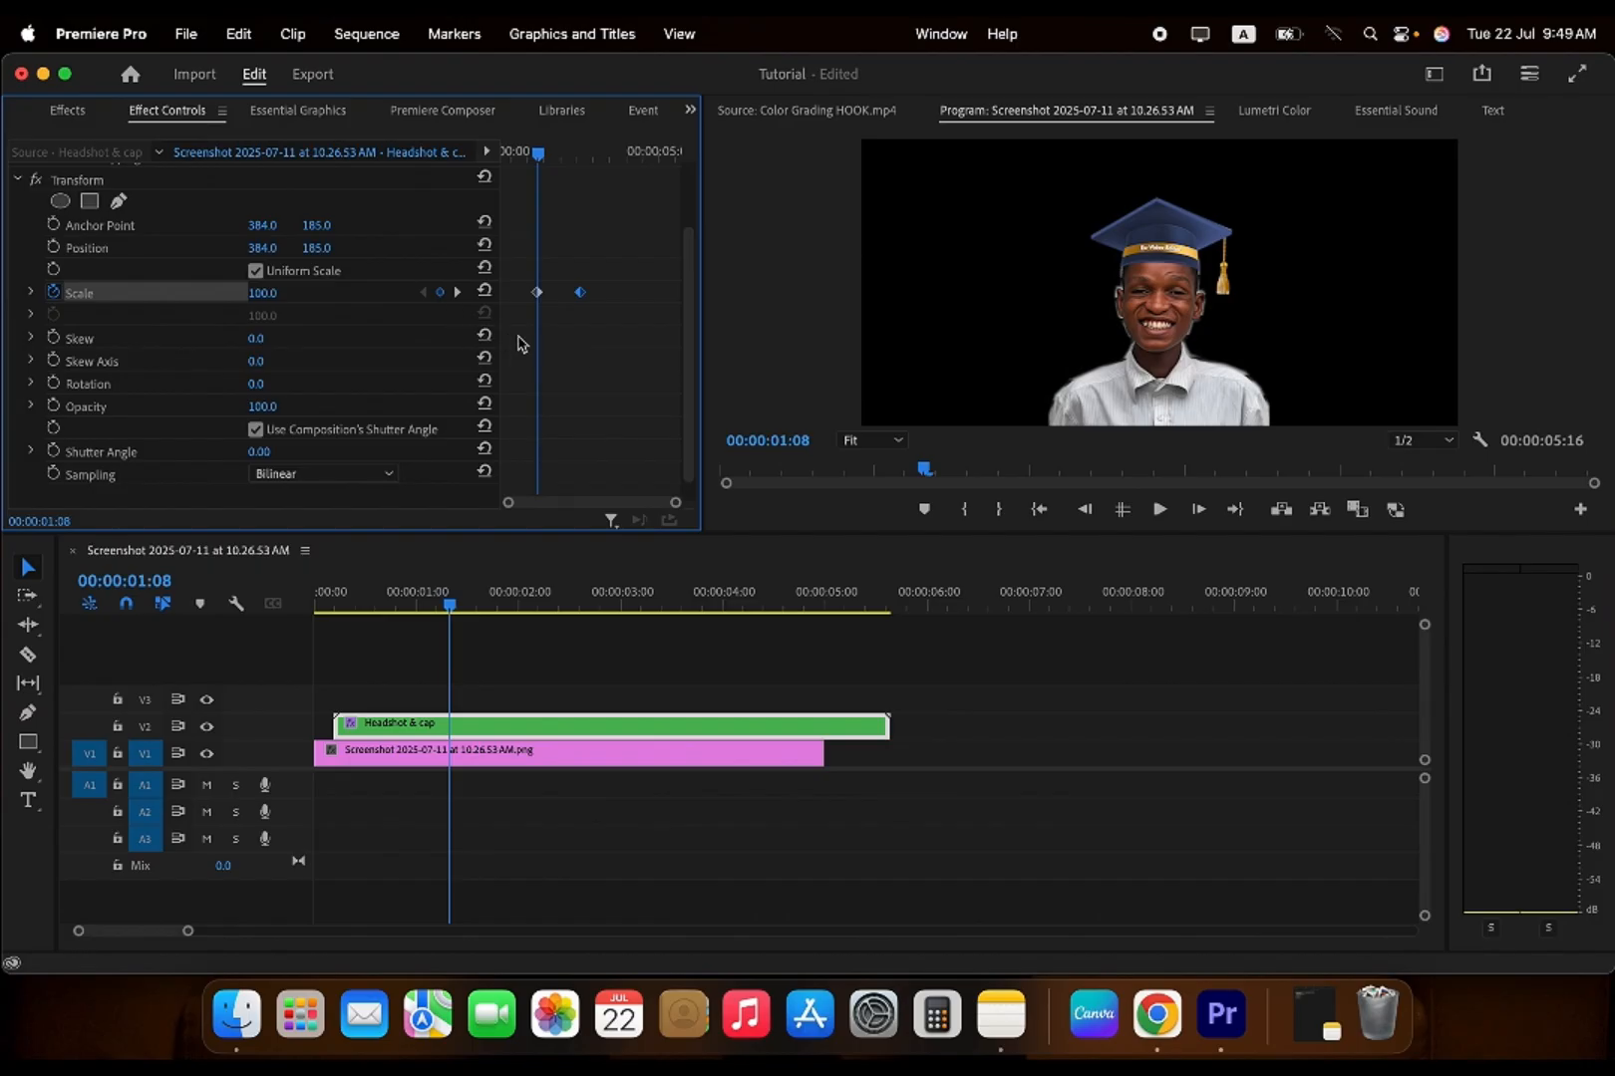
pyautogui.click(537, 294)
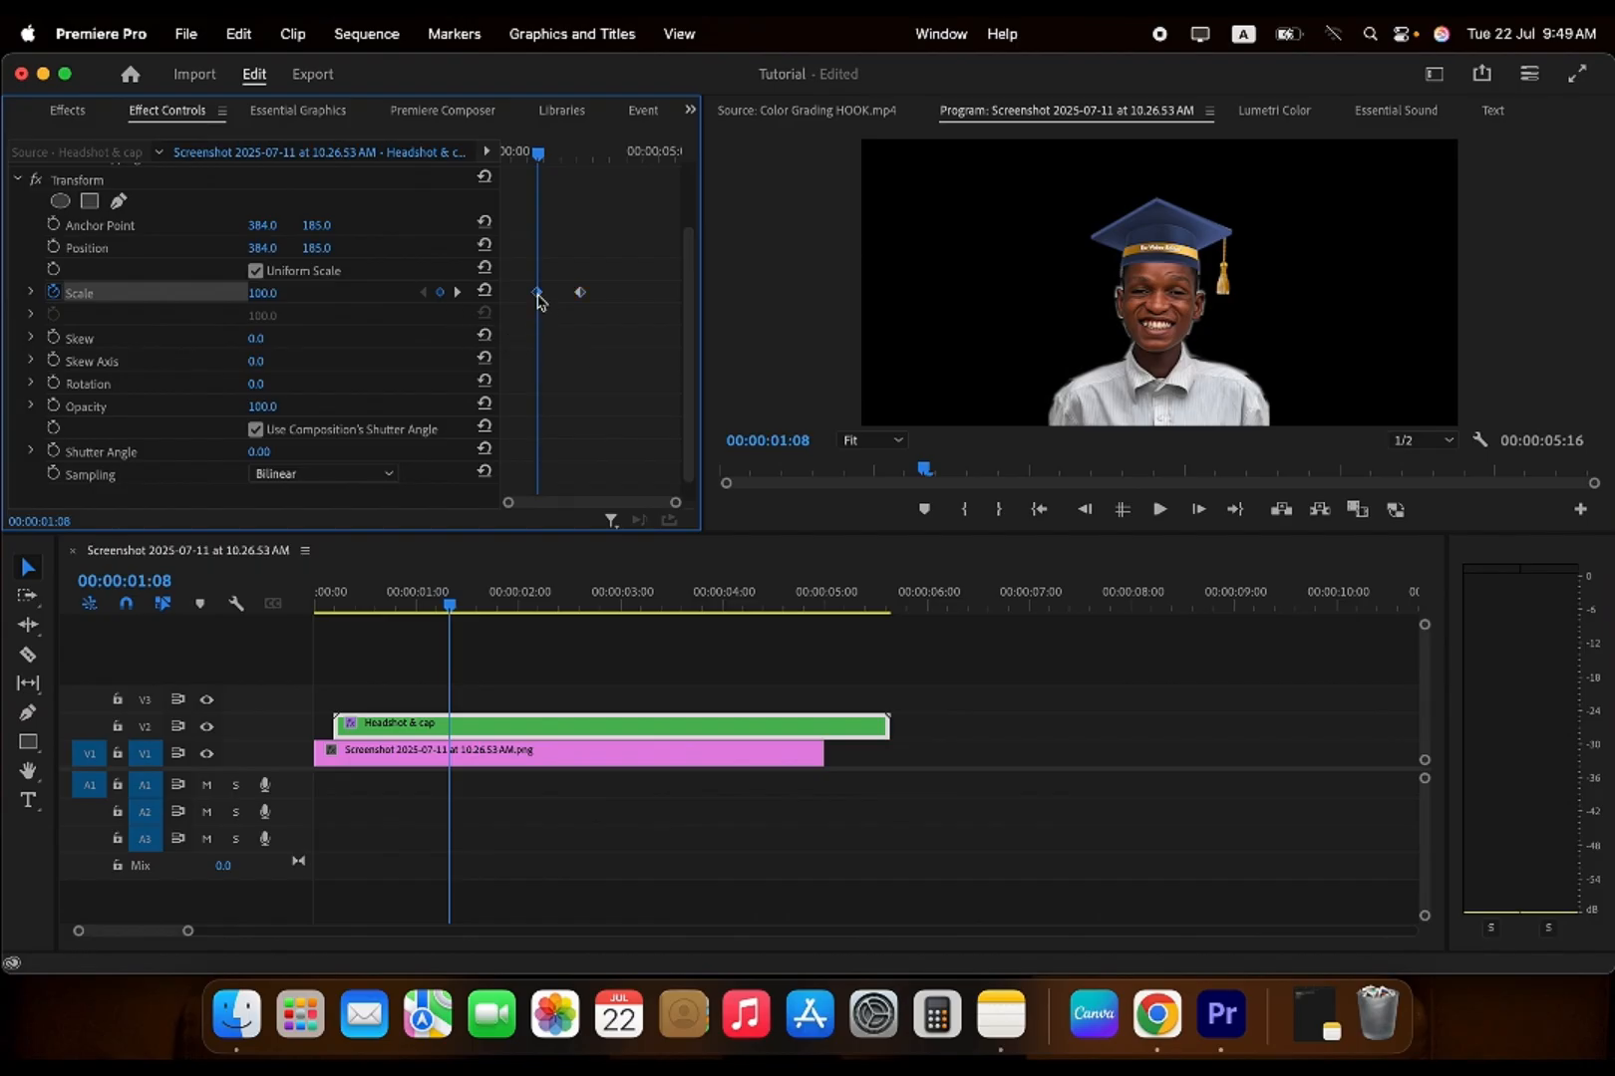
pyautogui.click(457, 292)
pyautogui.click(580, 294)
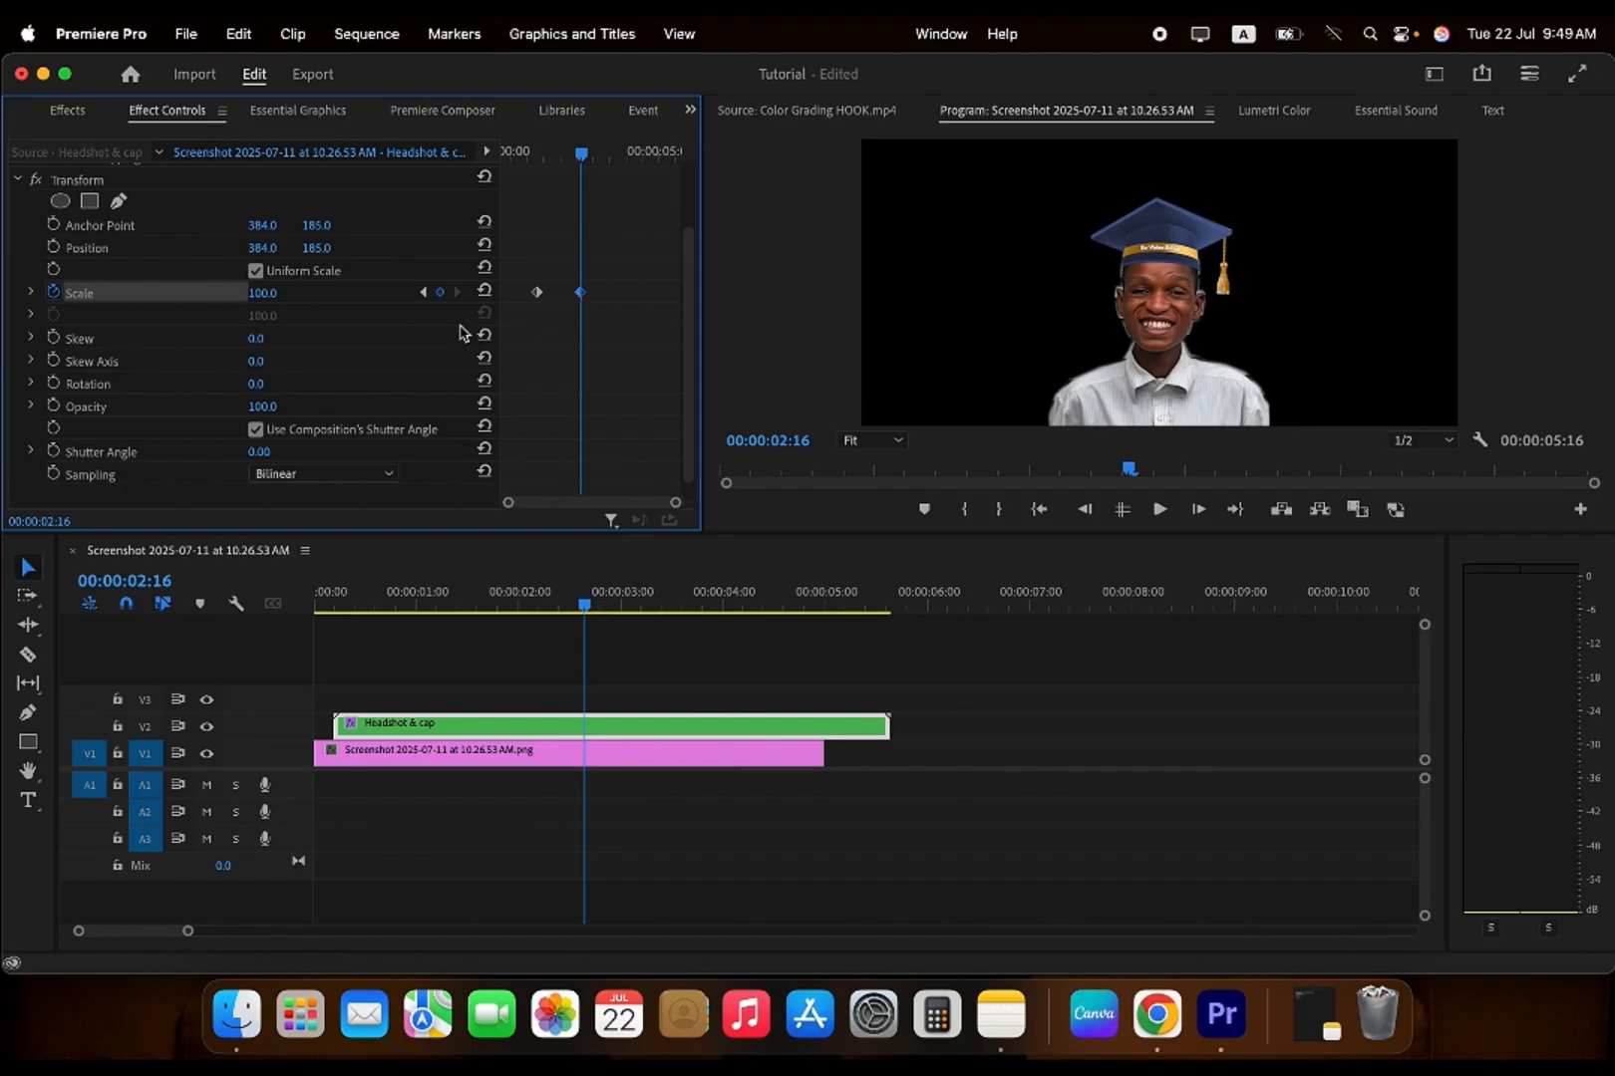
pyautogui.moveTo(269, 303); pyautogui.dragTo(203, 303)
pyautogui.moveTo(259, 293); pyautogui.dragTo(319, 293)
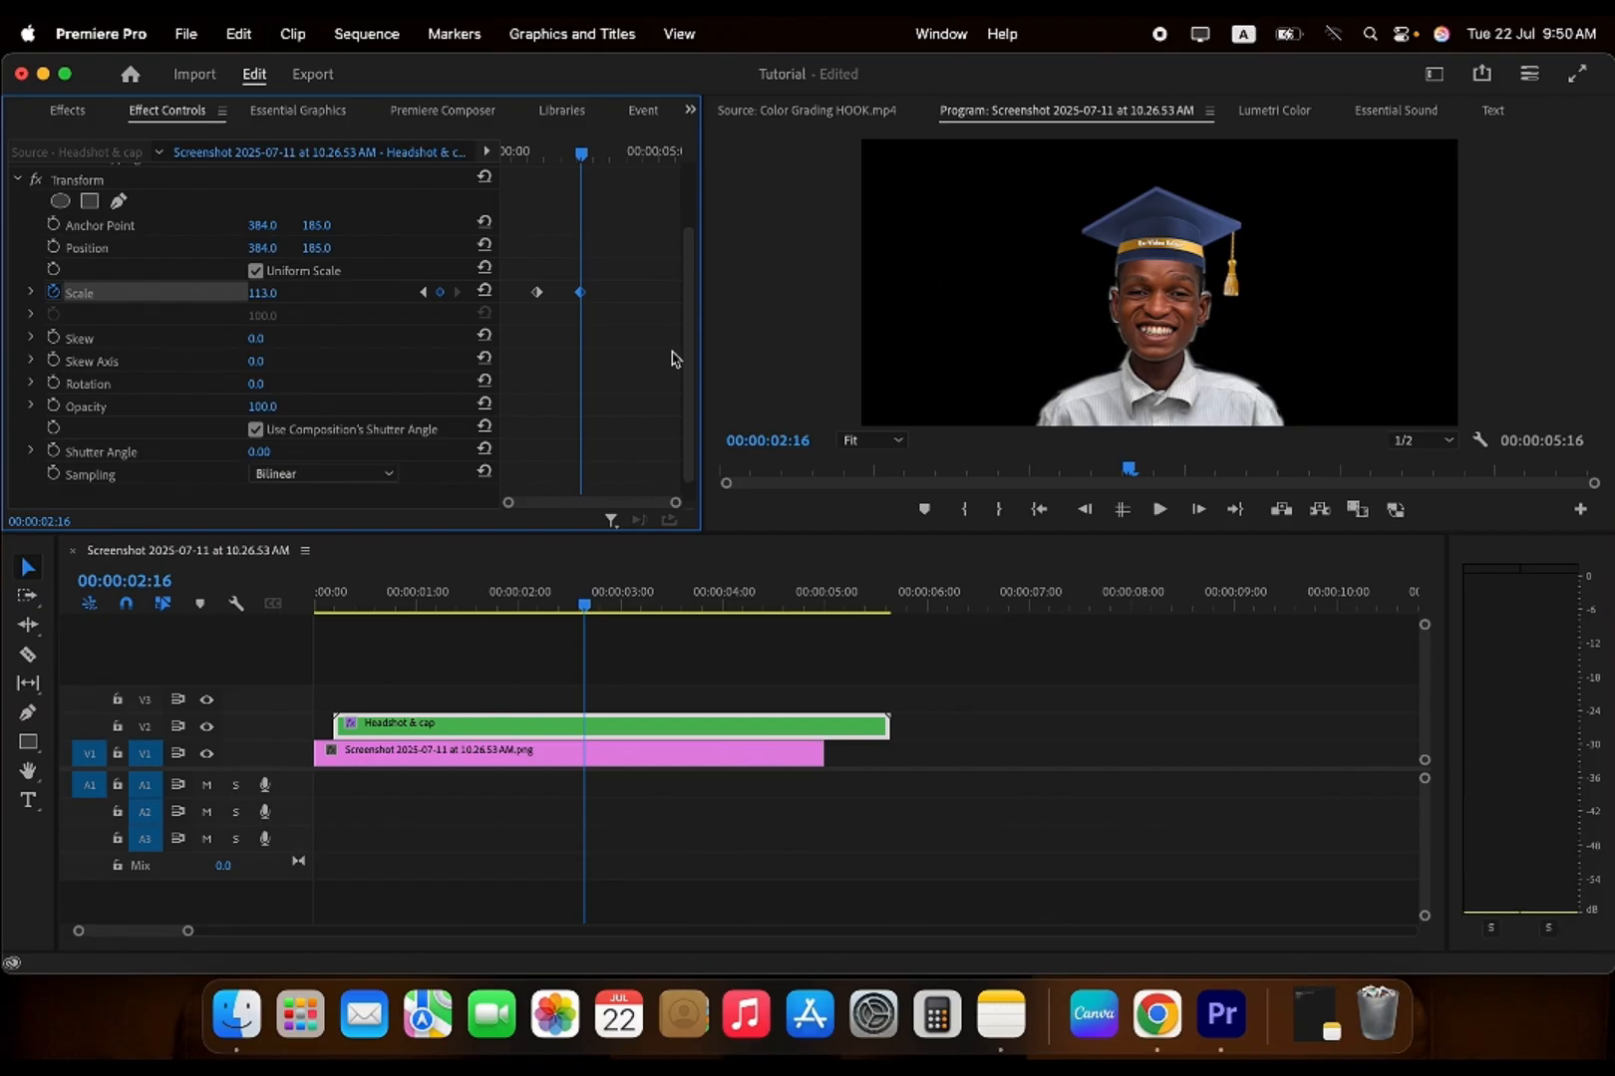
# - Set the Transform Scale to 100 at the second keyframe and show the effect's Anchor Point in the preview
pyautogui.click(265, 293)
pyautogui.write('100')
pyautogui.press('Return')
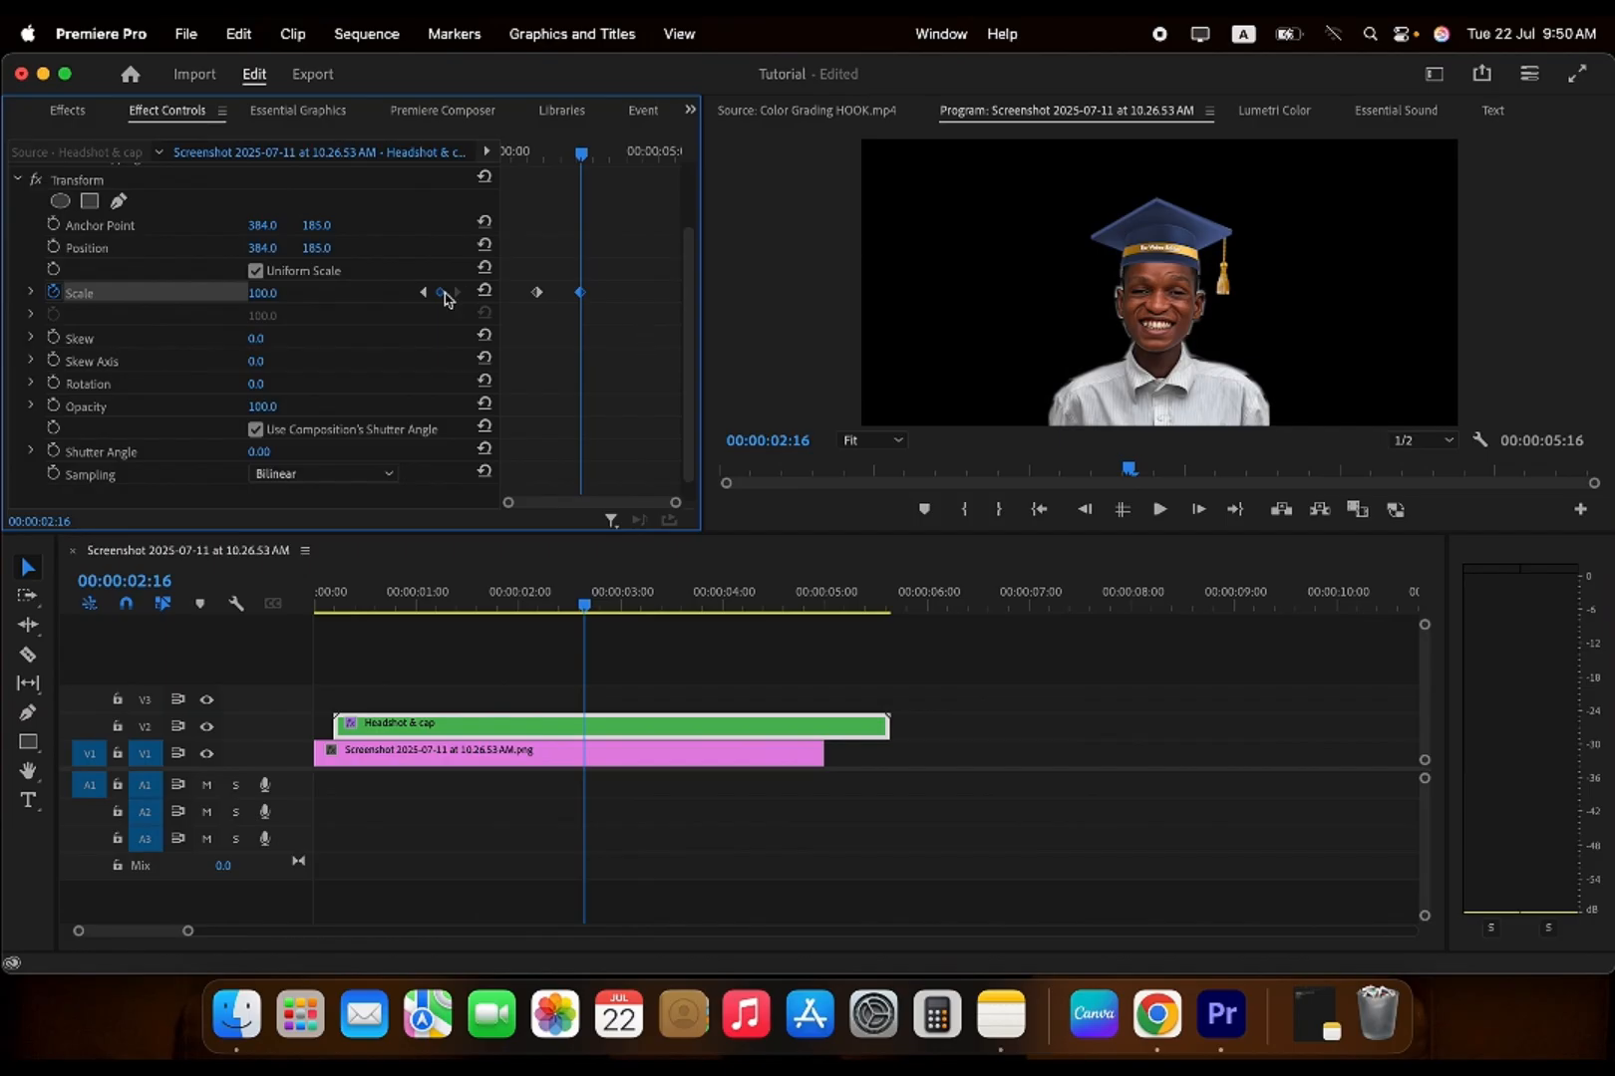
pyautogui.click(105, 226)
pyautogui.click(159, 248)
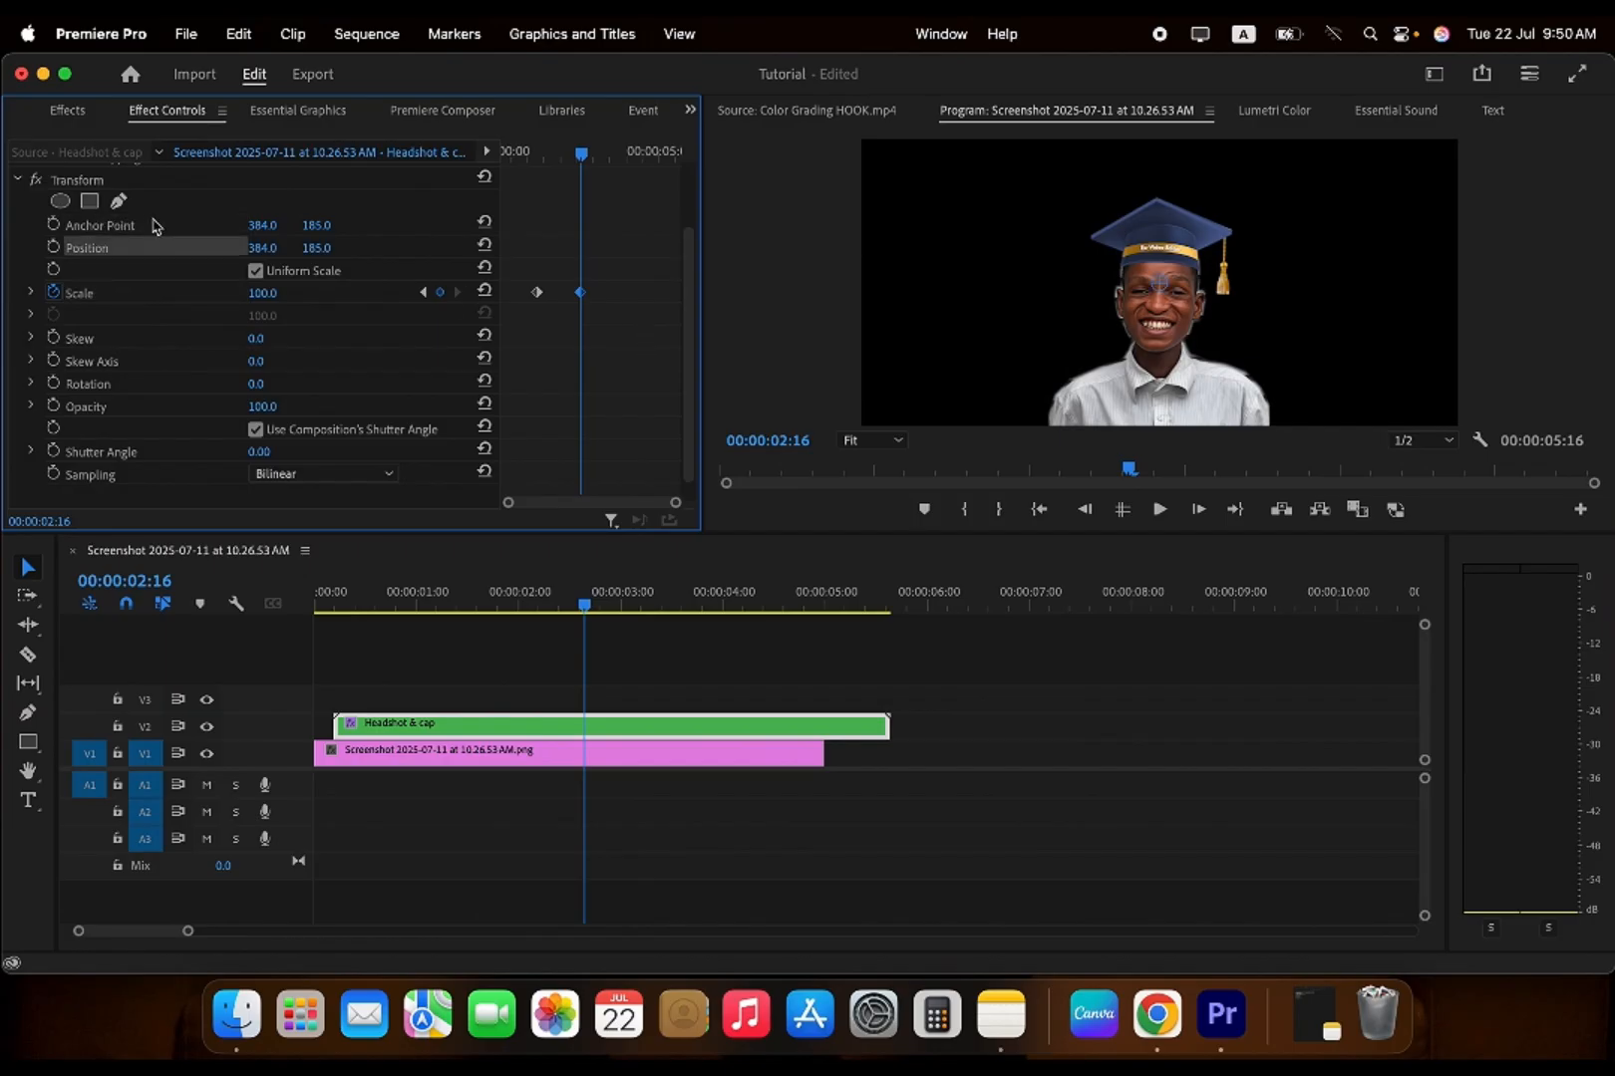
pyautogui.click(130, 227)
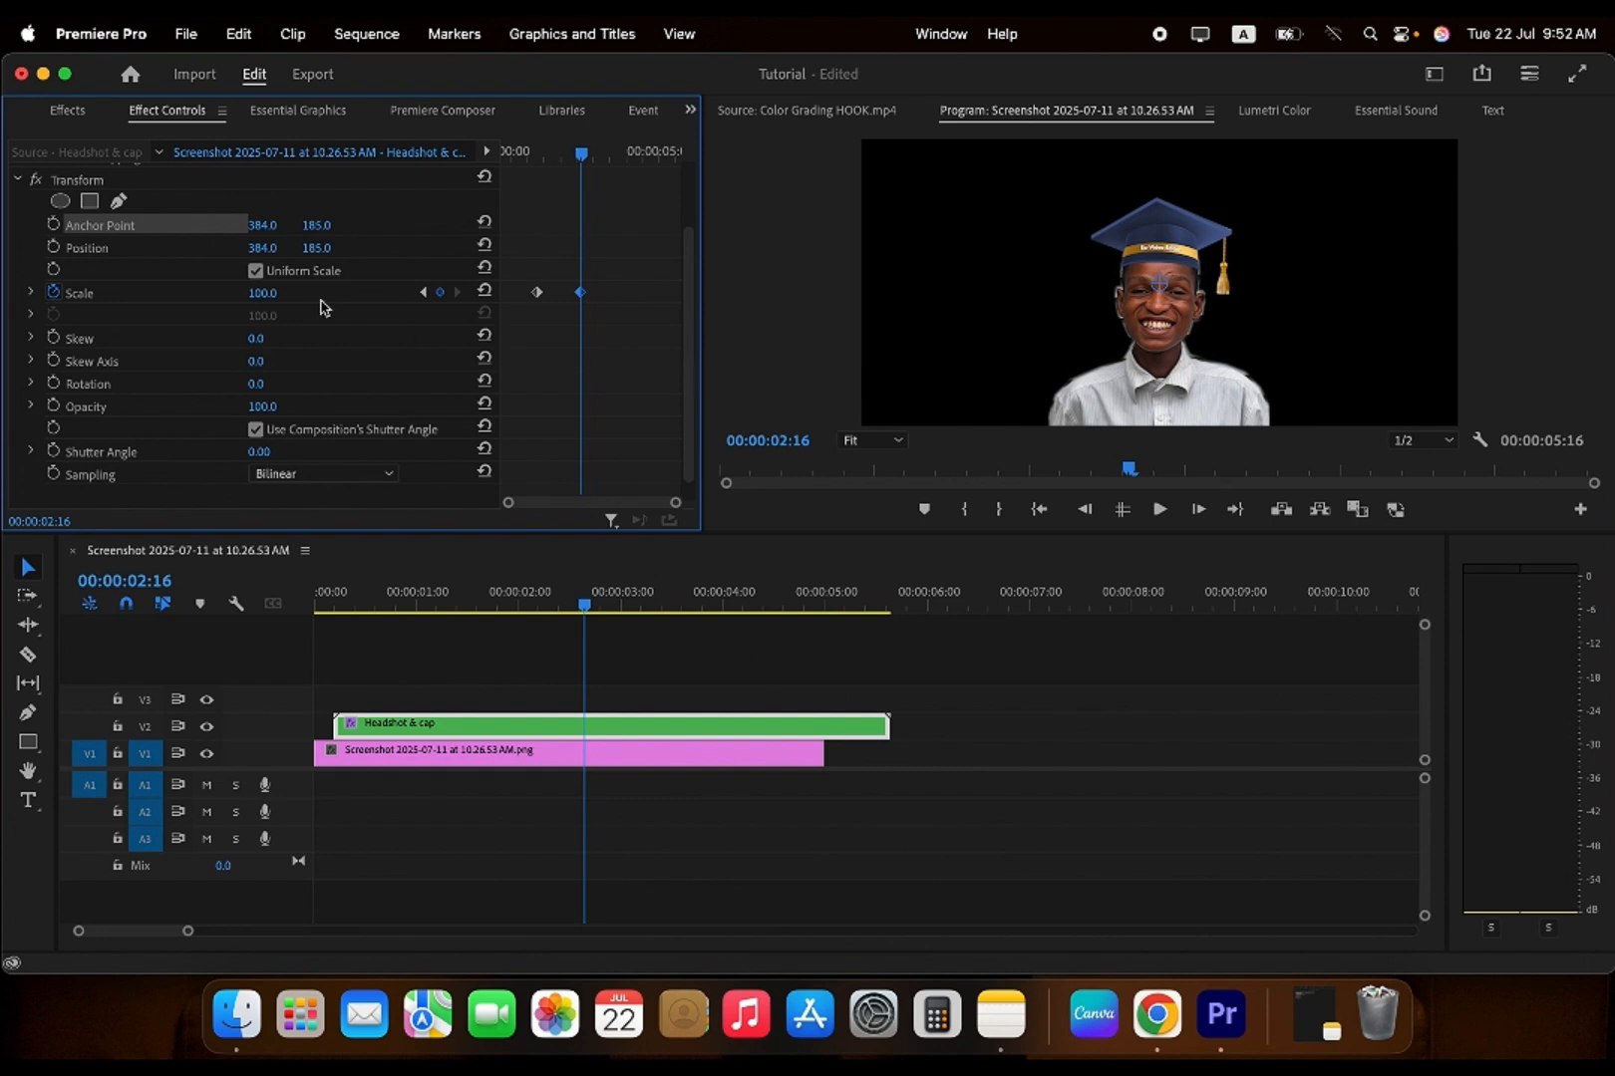
# - Try shrinking the Headshot & cap clip by setting the second keyframe's Transform Scale to 58
pyautogui.click(261, 293)
pyautogui.write('60')
pyautogui.press('Return')
pyautogui.moveTo(261, 293); pyautogui.dragTo(259, 293)
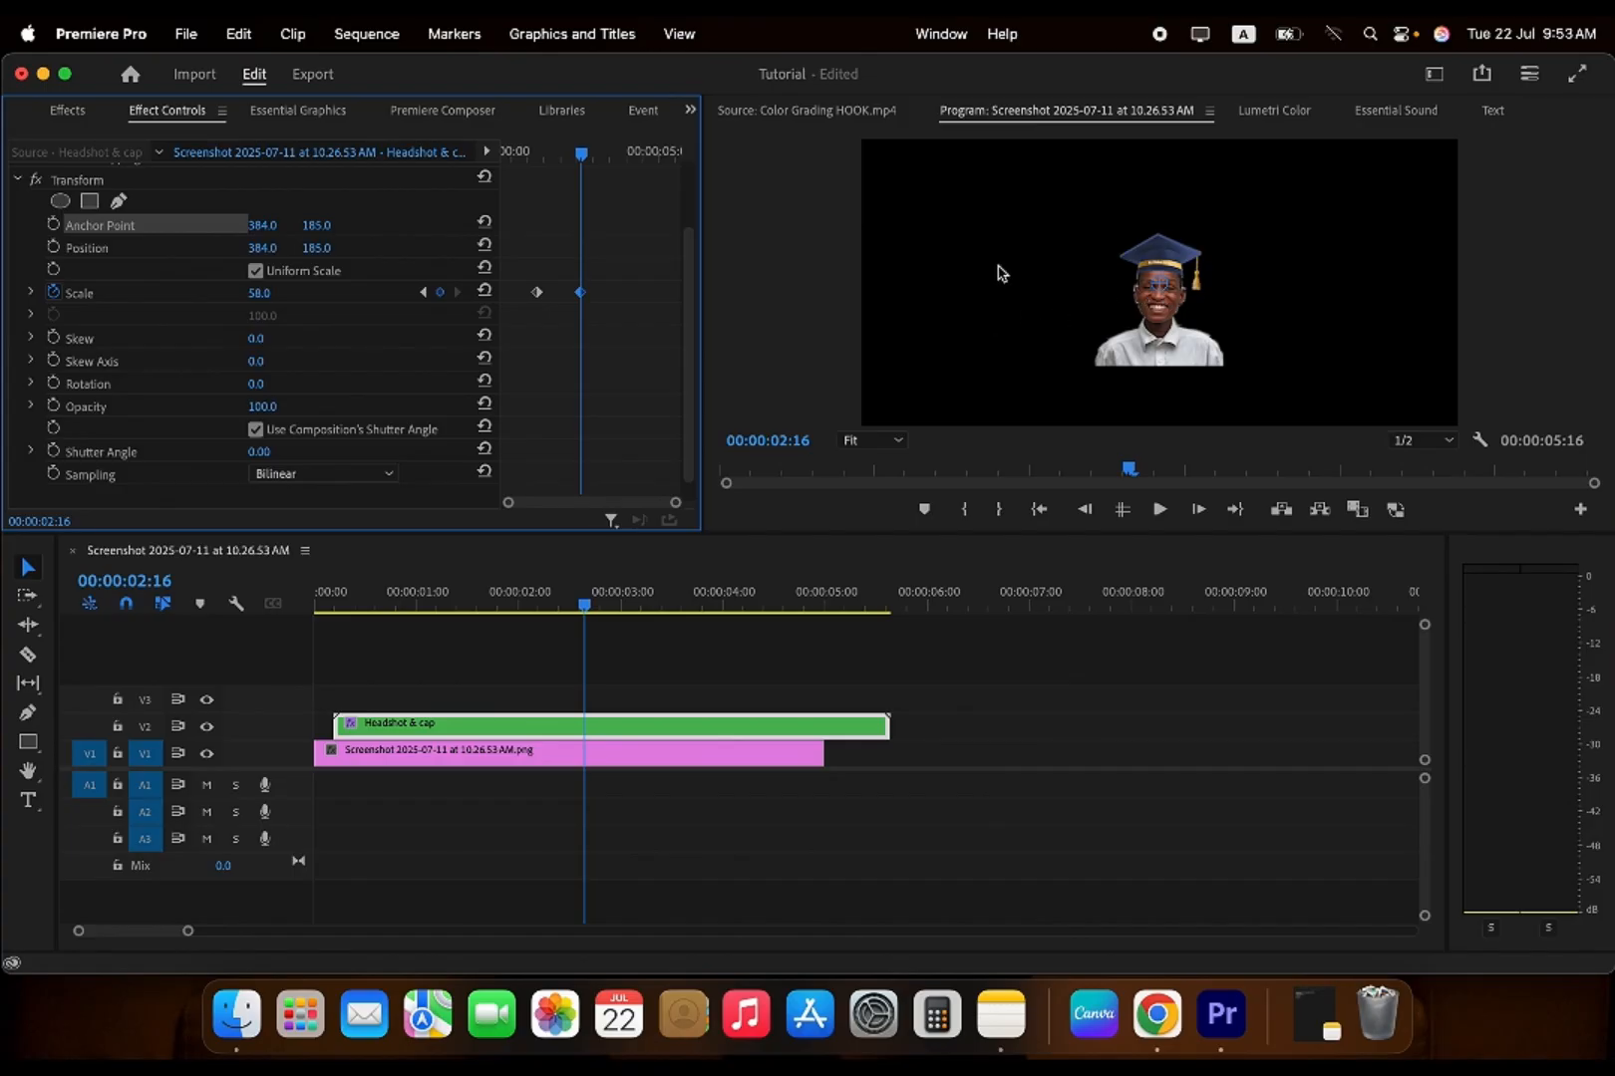
# - Examine the headshot's size and placement in the reference video Color Grading HOOK.mp4 at 00:00:03:13
pyautogui.click(820, 112)
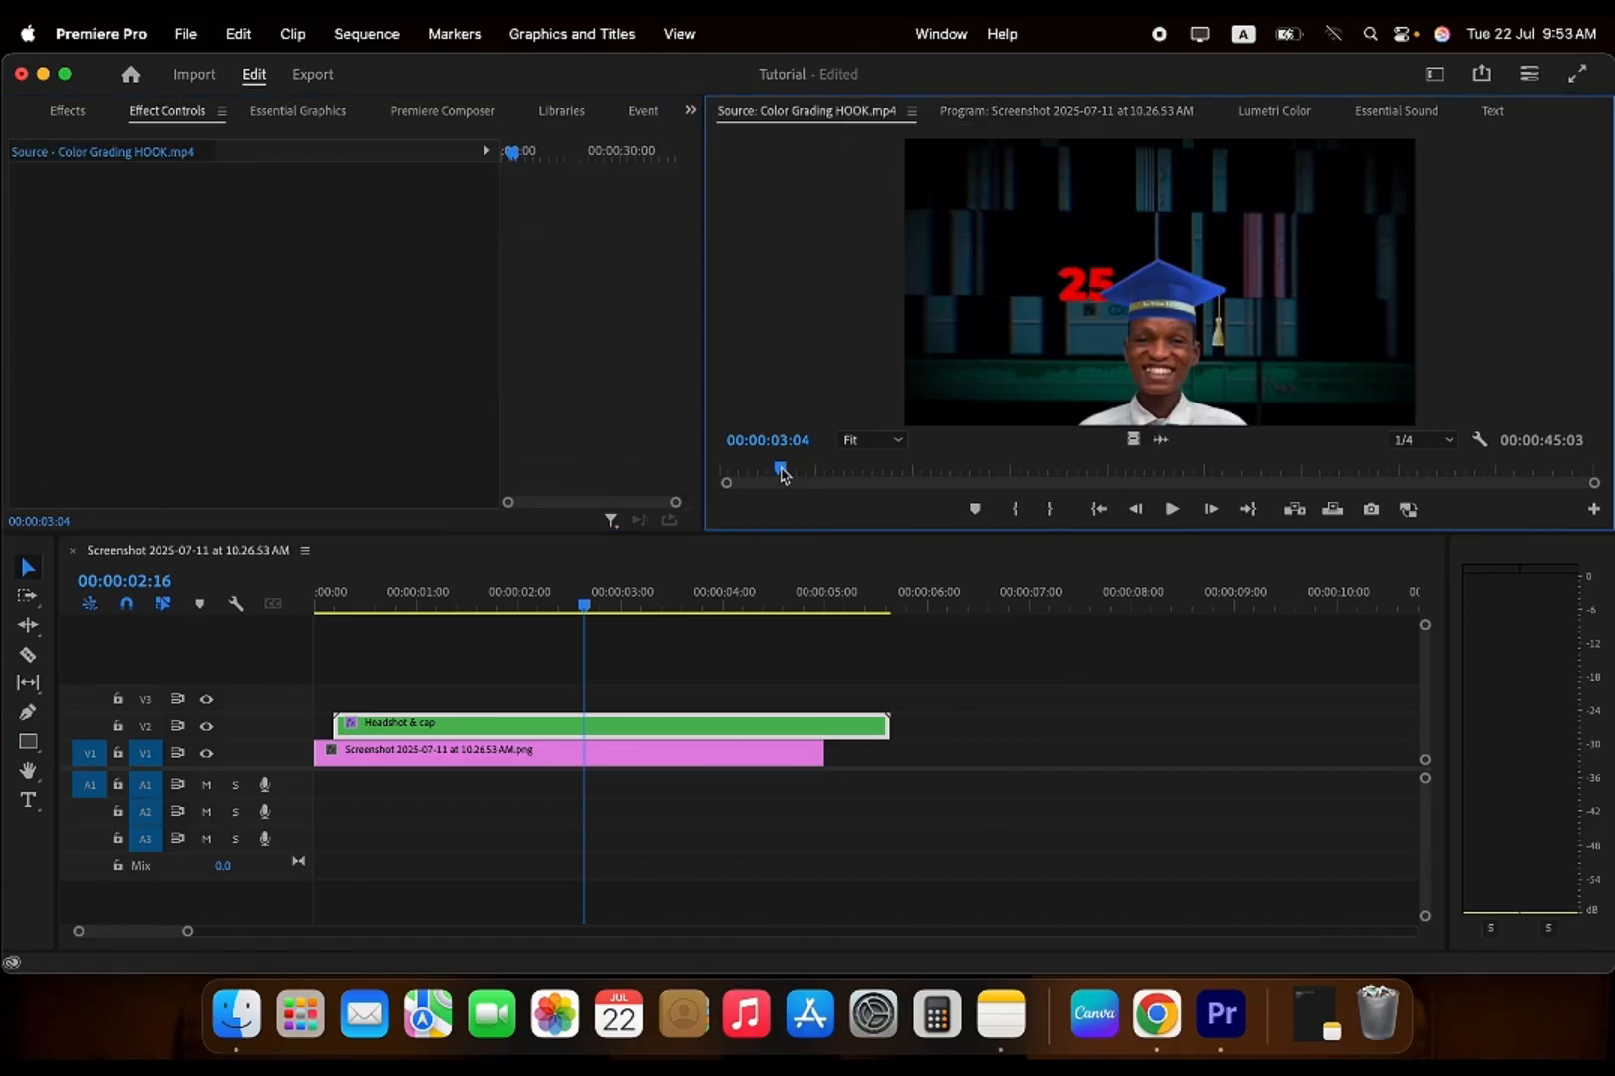
pyautogui.moveTo(782, 468); pyautogui.dragTo(786, 466)
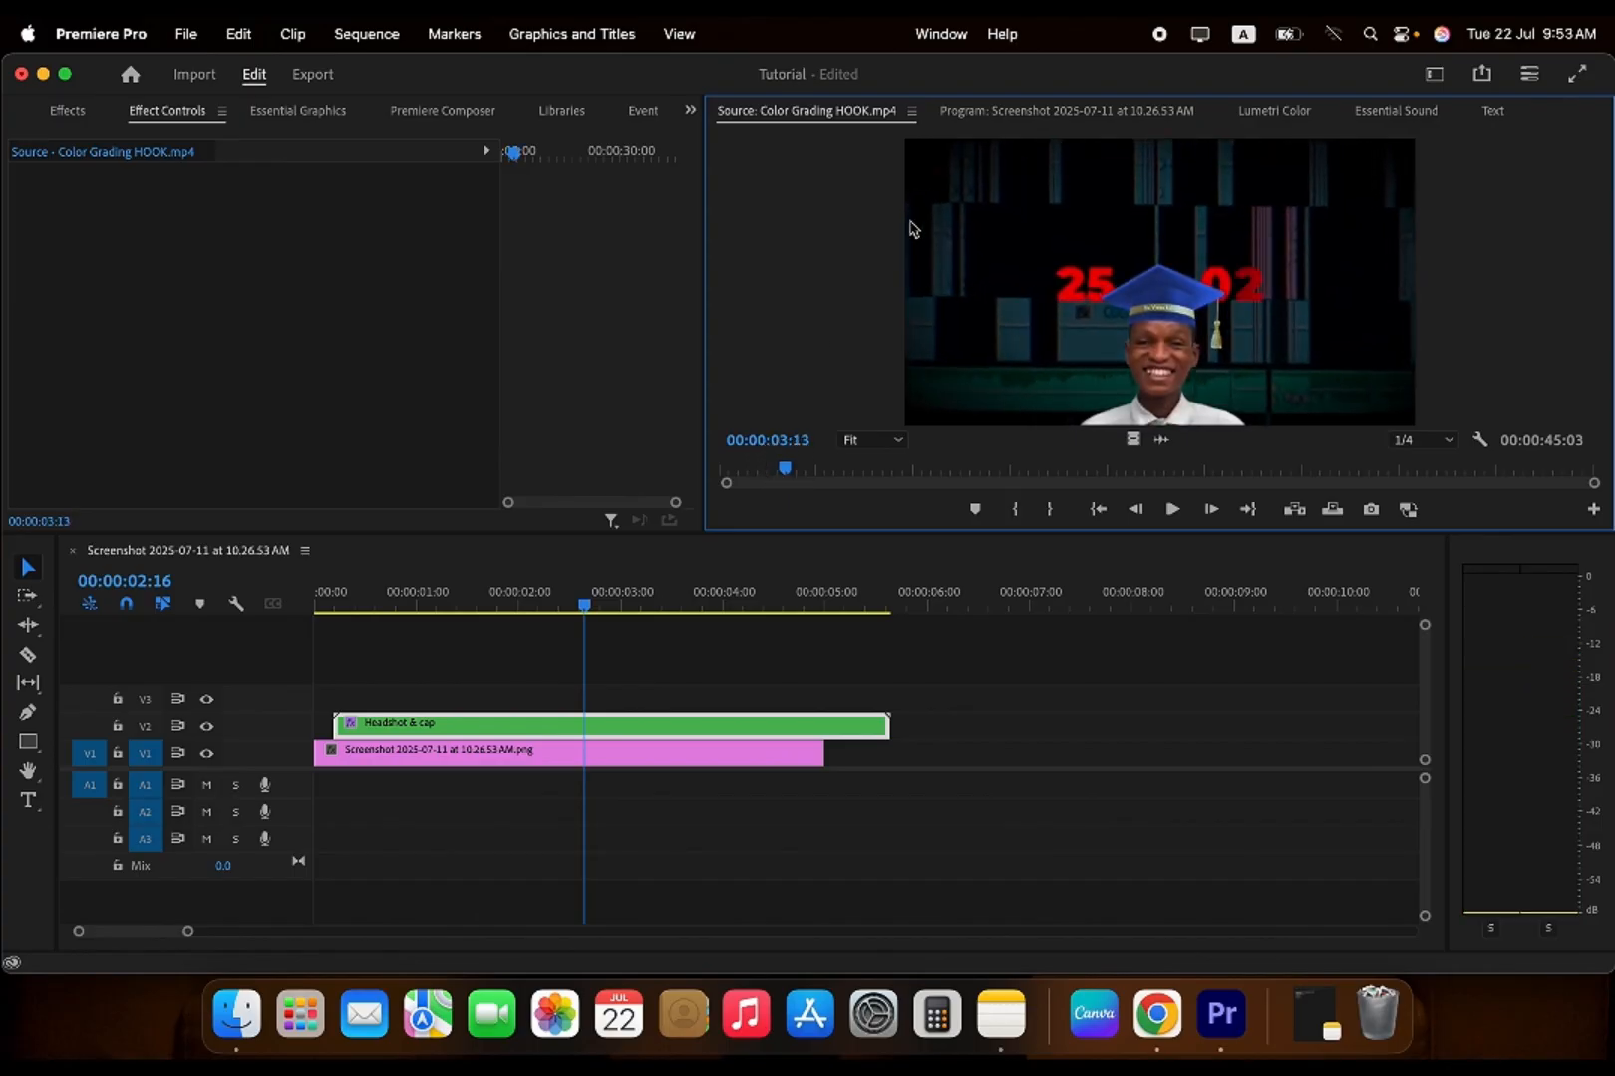
pyautogui.click(305, 115)
pyautogui.click(185, 114)
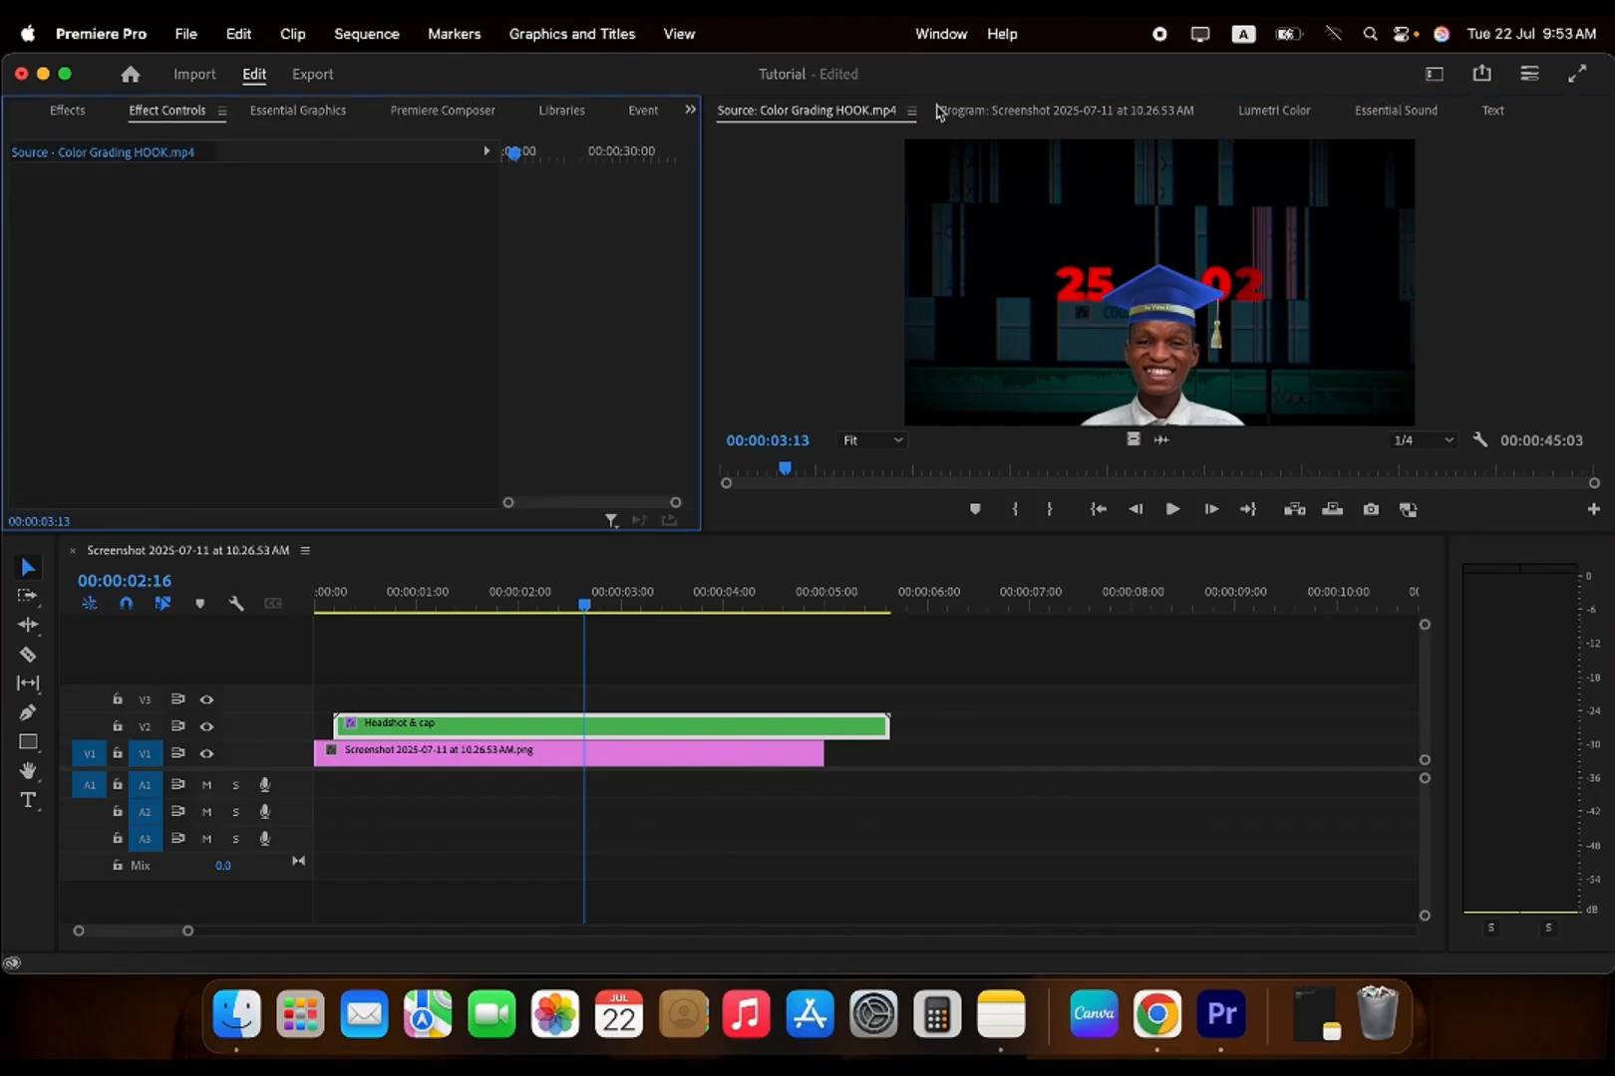
pyautogui.click(936, 113)
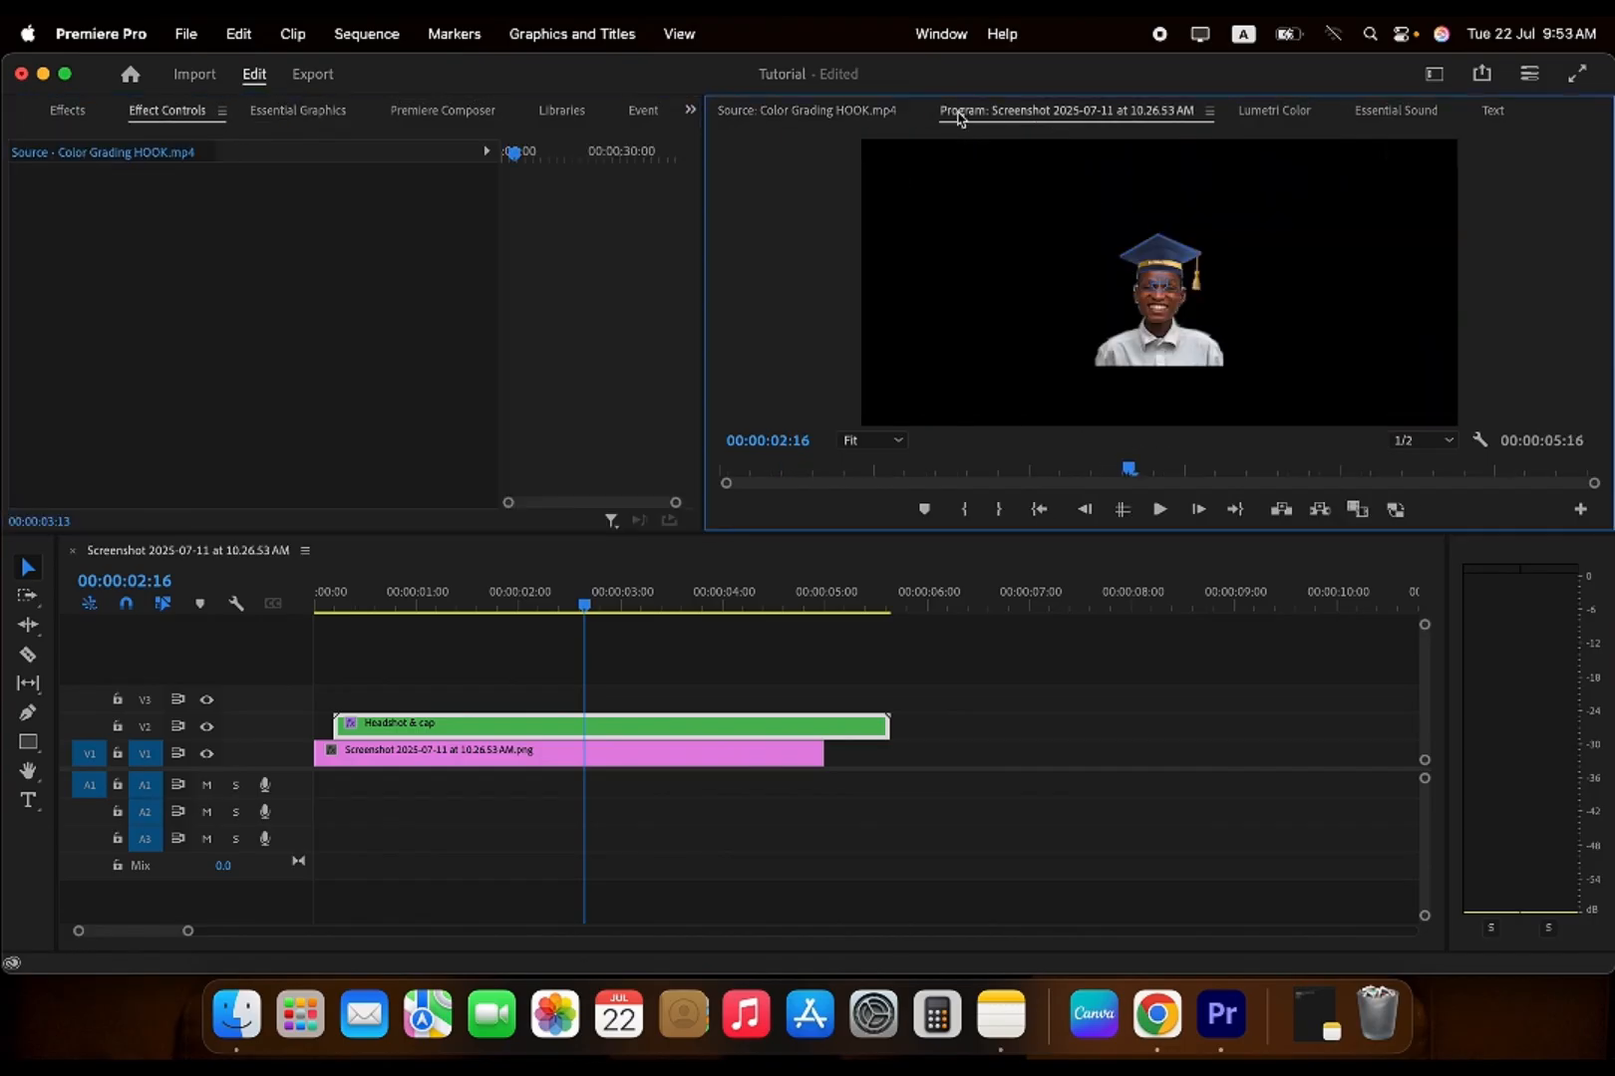
# - Set the Headshot & cap clip's Transform Scale to 100 and remove all of its Scale keyframes
pyautogui.click(483, 739)
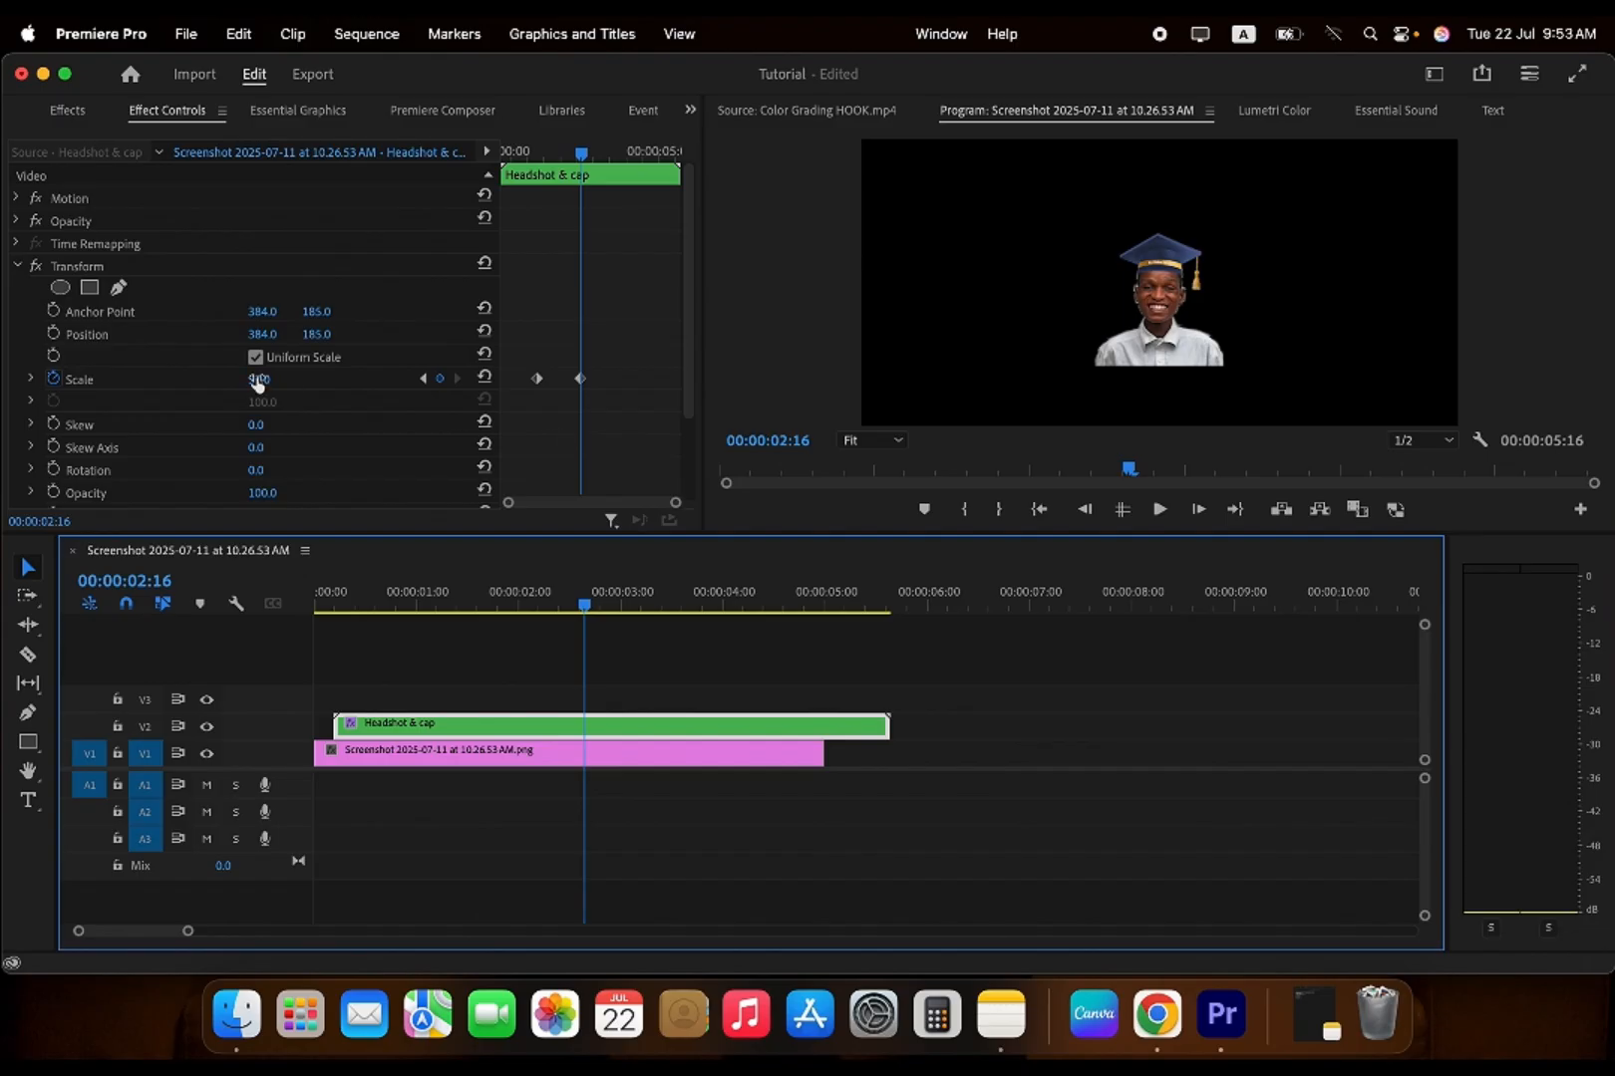
pyautogui.click(257, 379)
pyautogui.write('100')
pyautogui.press('Return')
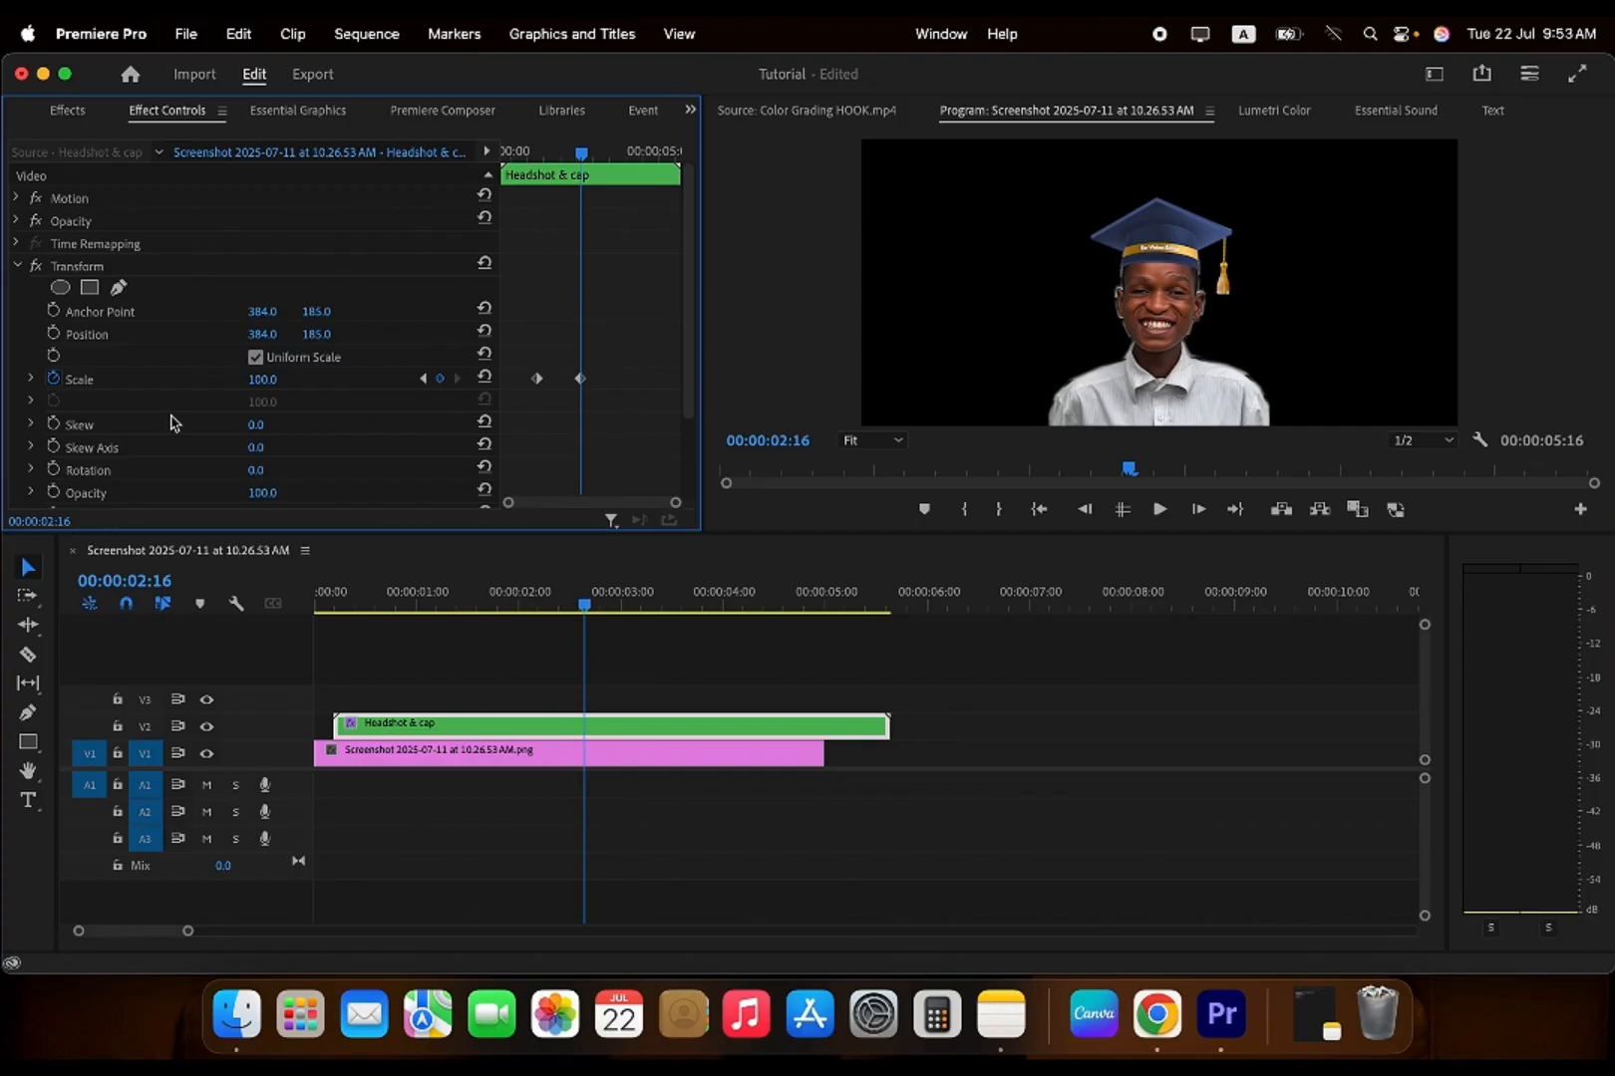
pyautogui.click(54, 379)
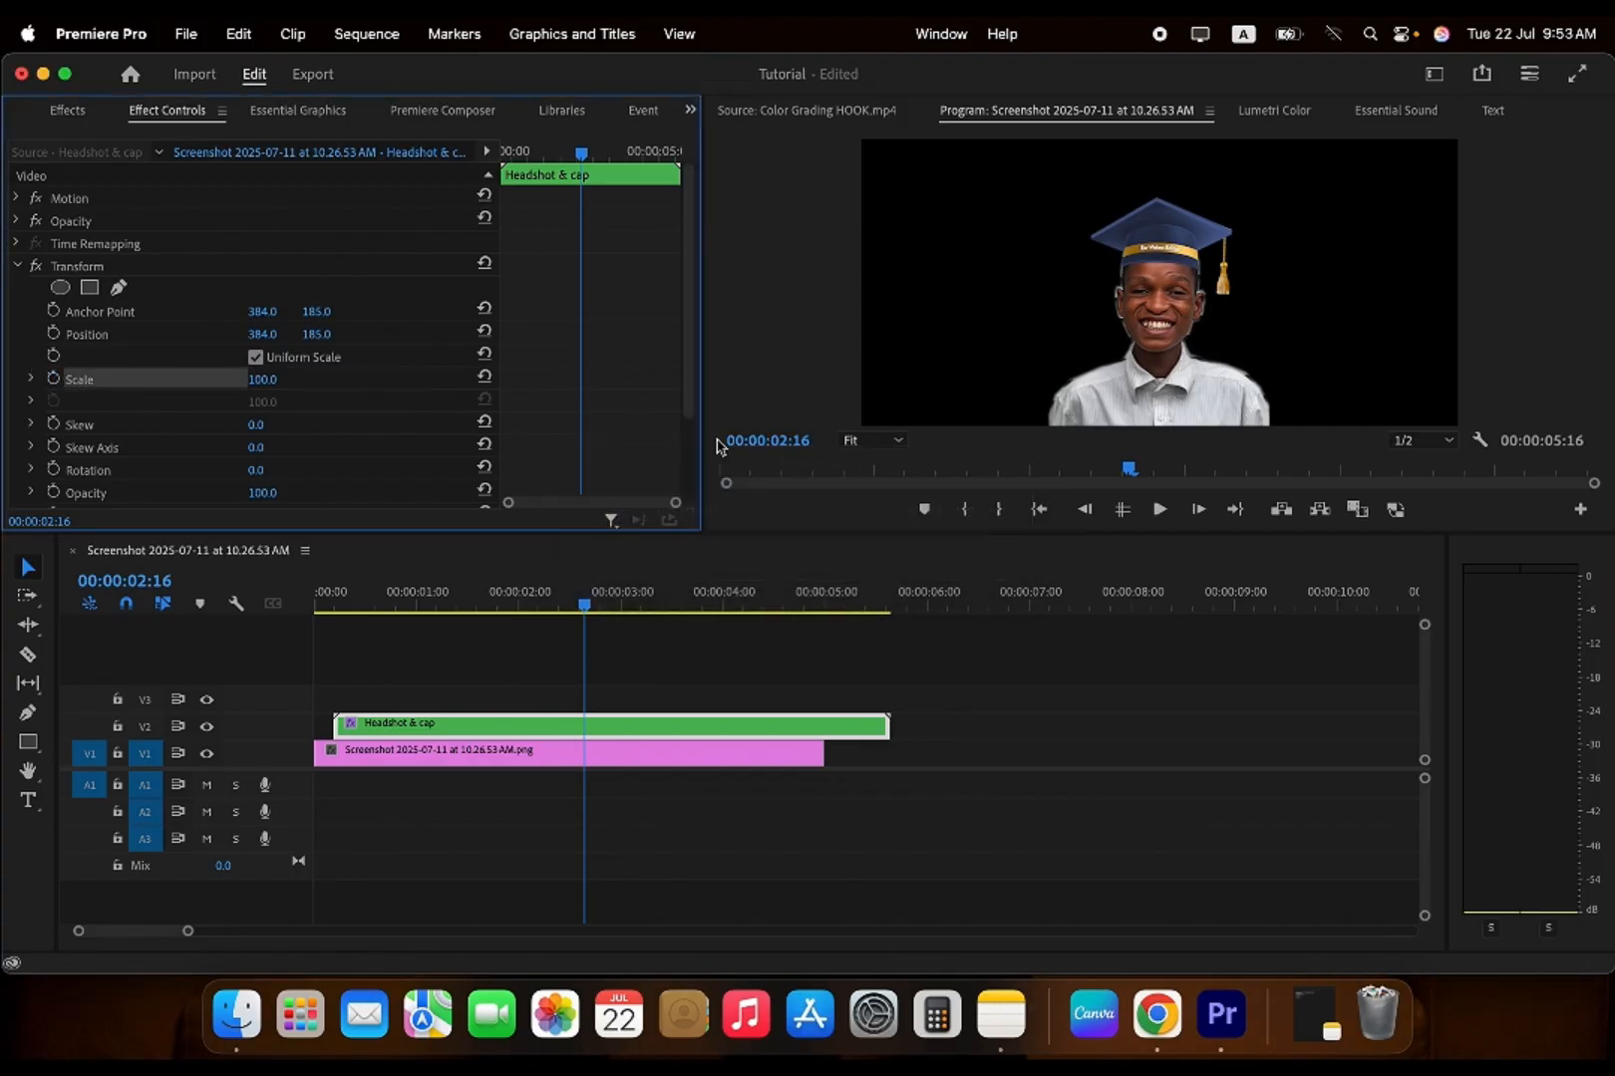
# - Move the Transform anchor point of the Headshot & cap clip down from the face to 385.4, 358.9
pyautogui.click(974, 554)
pyautogui.click(122, 311)
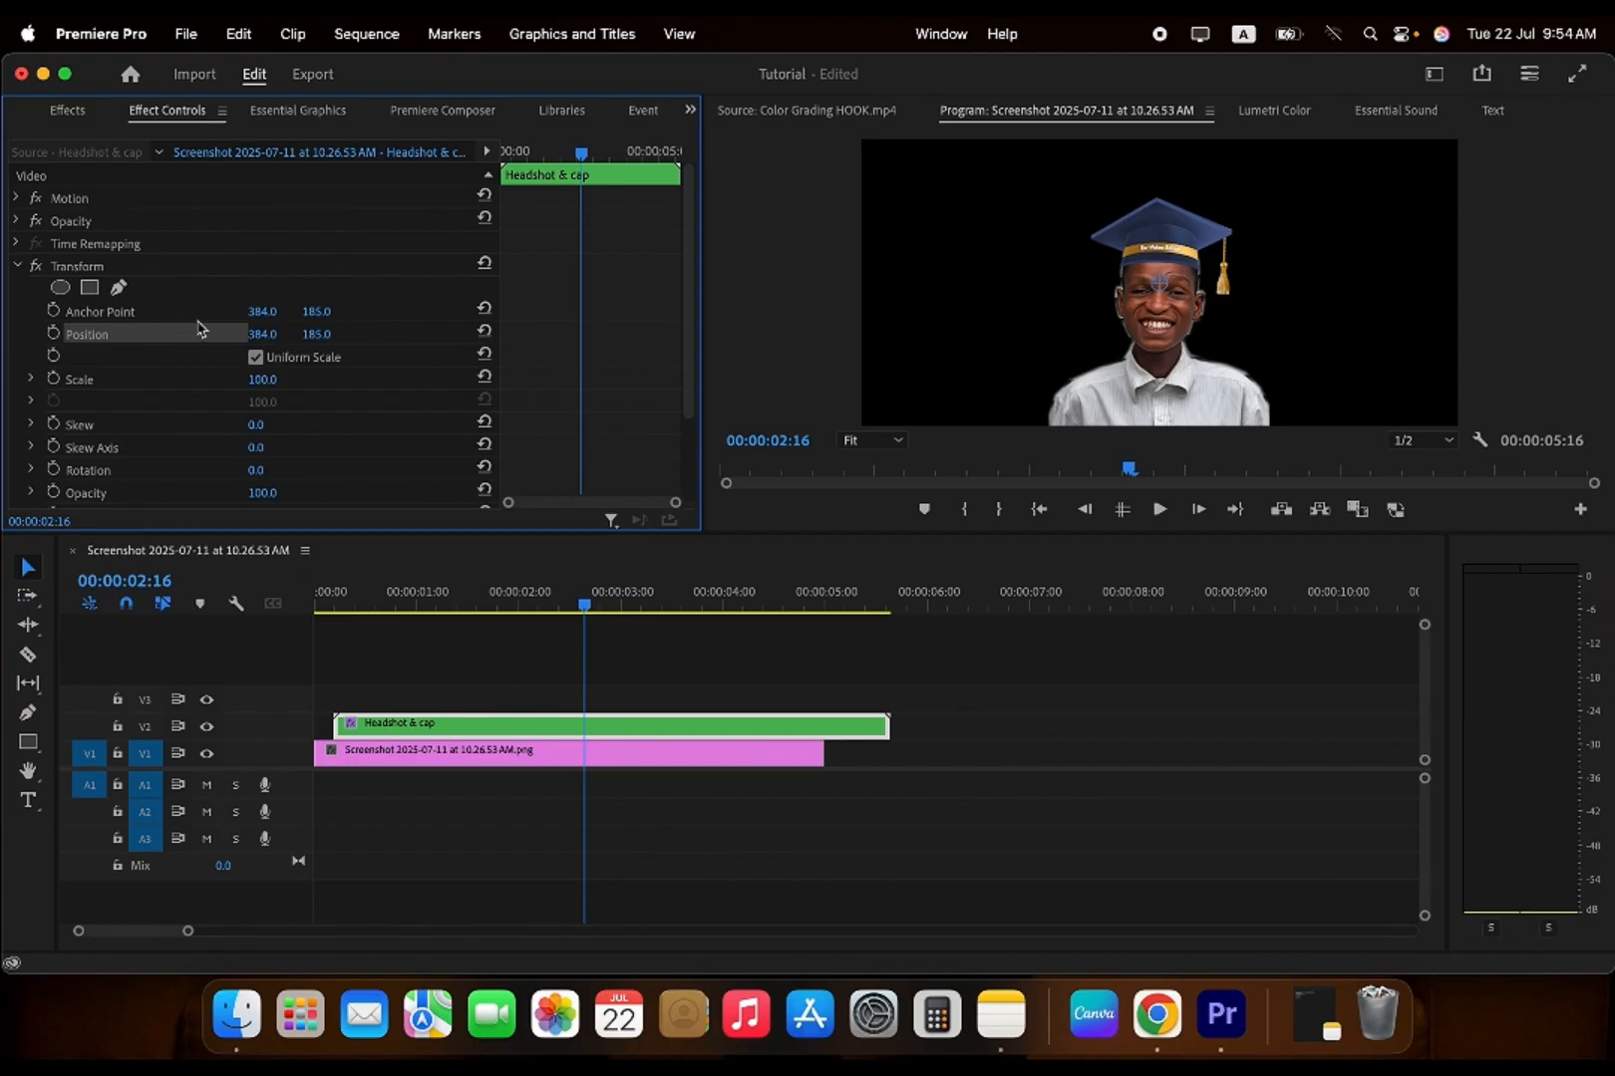
pyautogui.click(120, 315)
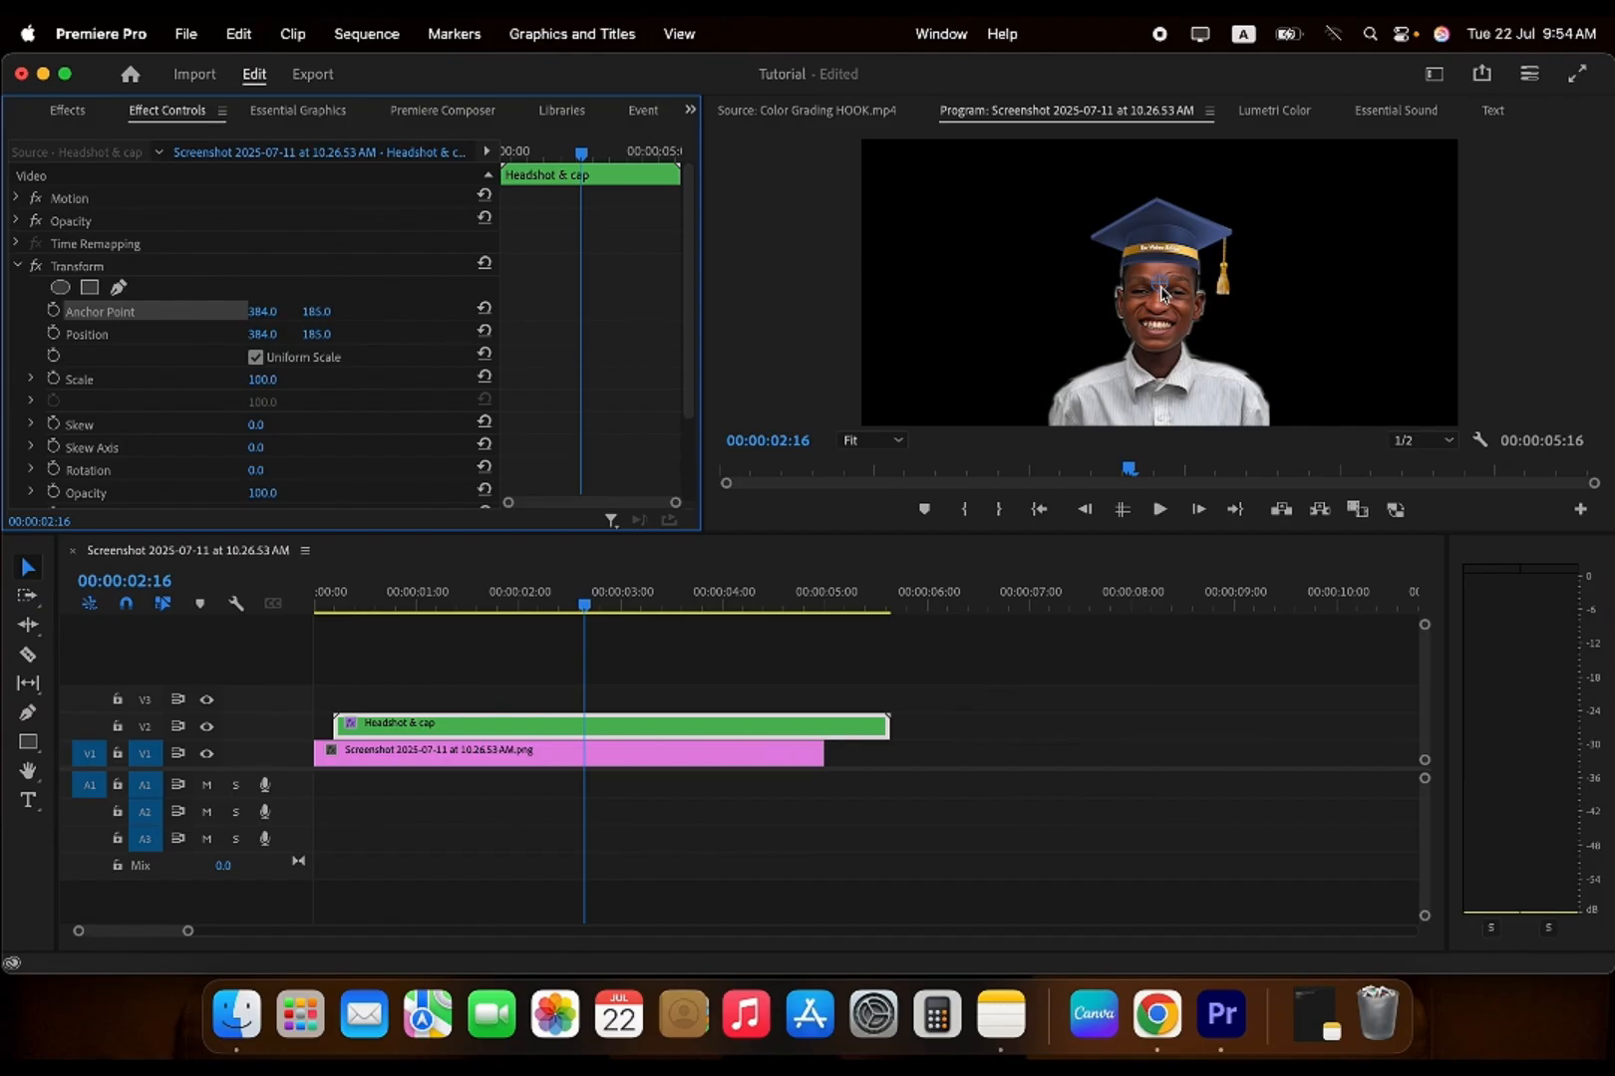
pyautogui.click(1162, 293)
pyautogui.moveTo(1161, 293); pyautogui.dragTo(1162, 424)
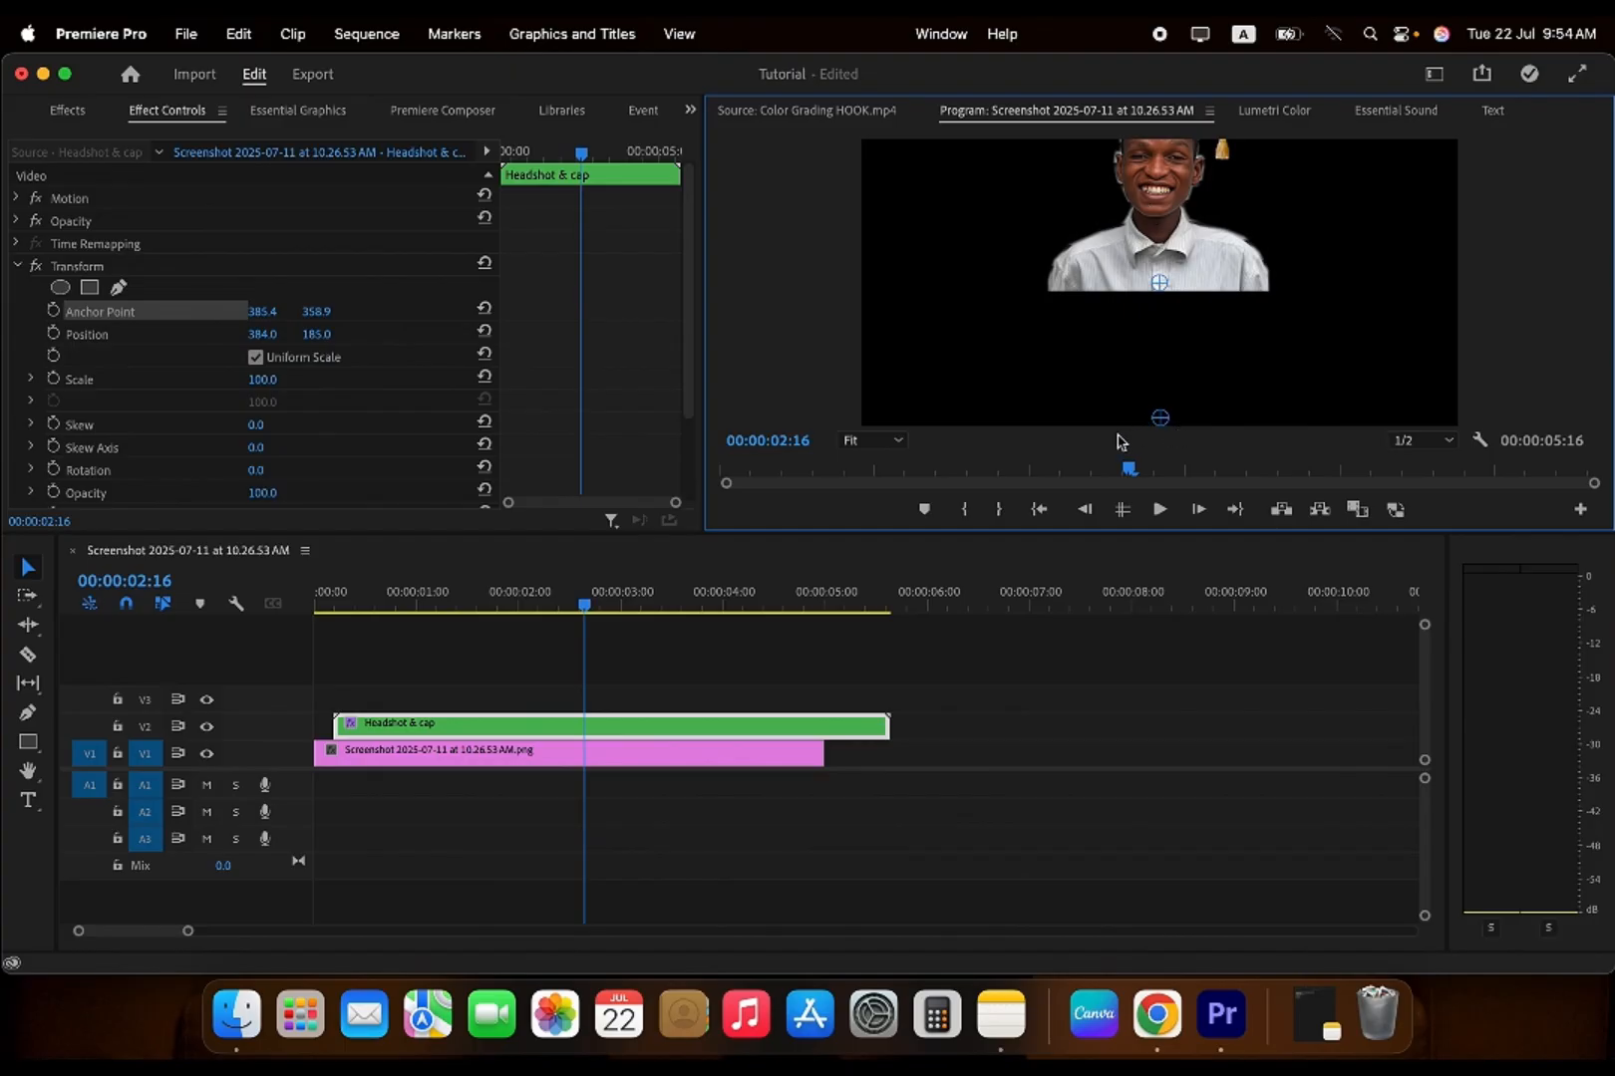
# - Copy the anchor point's horizontal value 385.4 into the horizontal Transform Position
pyautogui.click(271, 309)
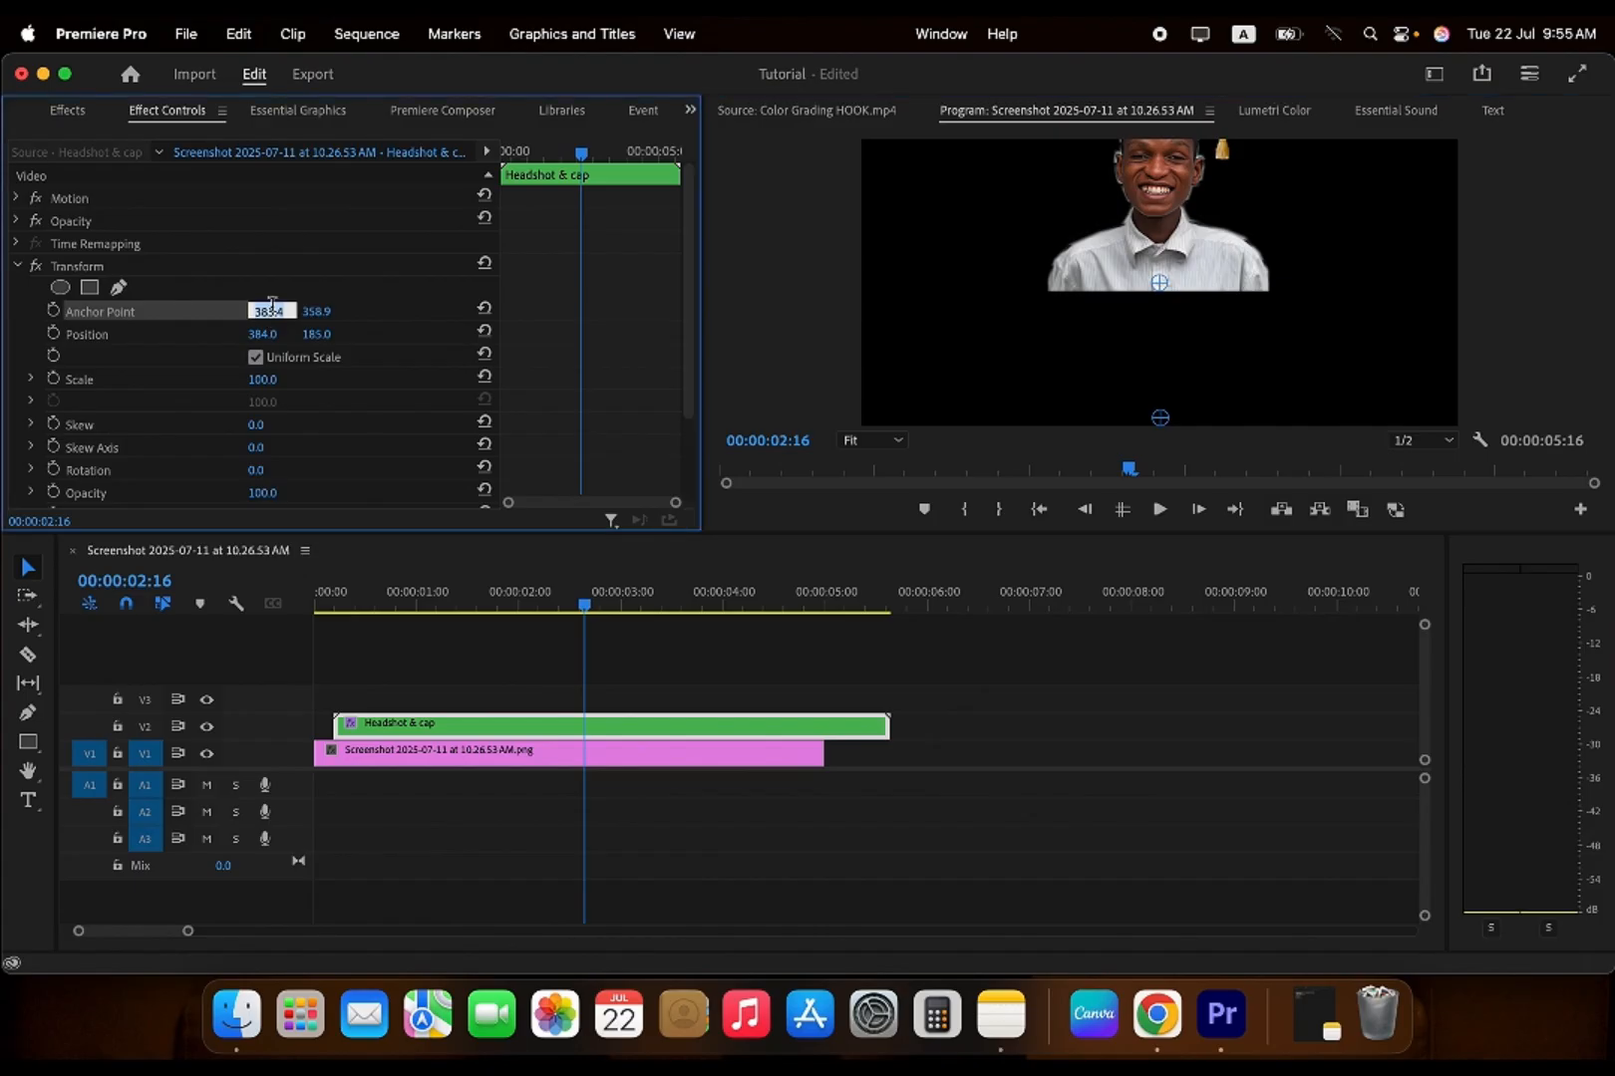
pyautogui.click(227, 313)
pyautogui.click(263, 311)
pyautogui.press('Tab')
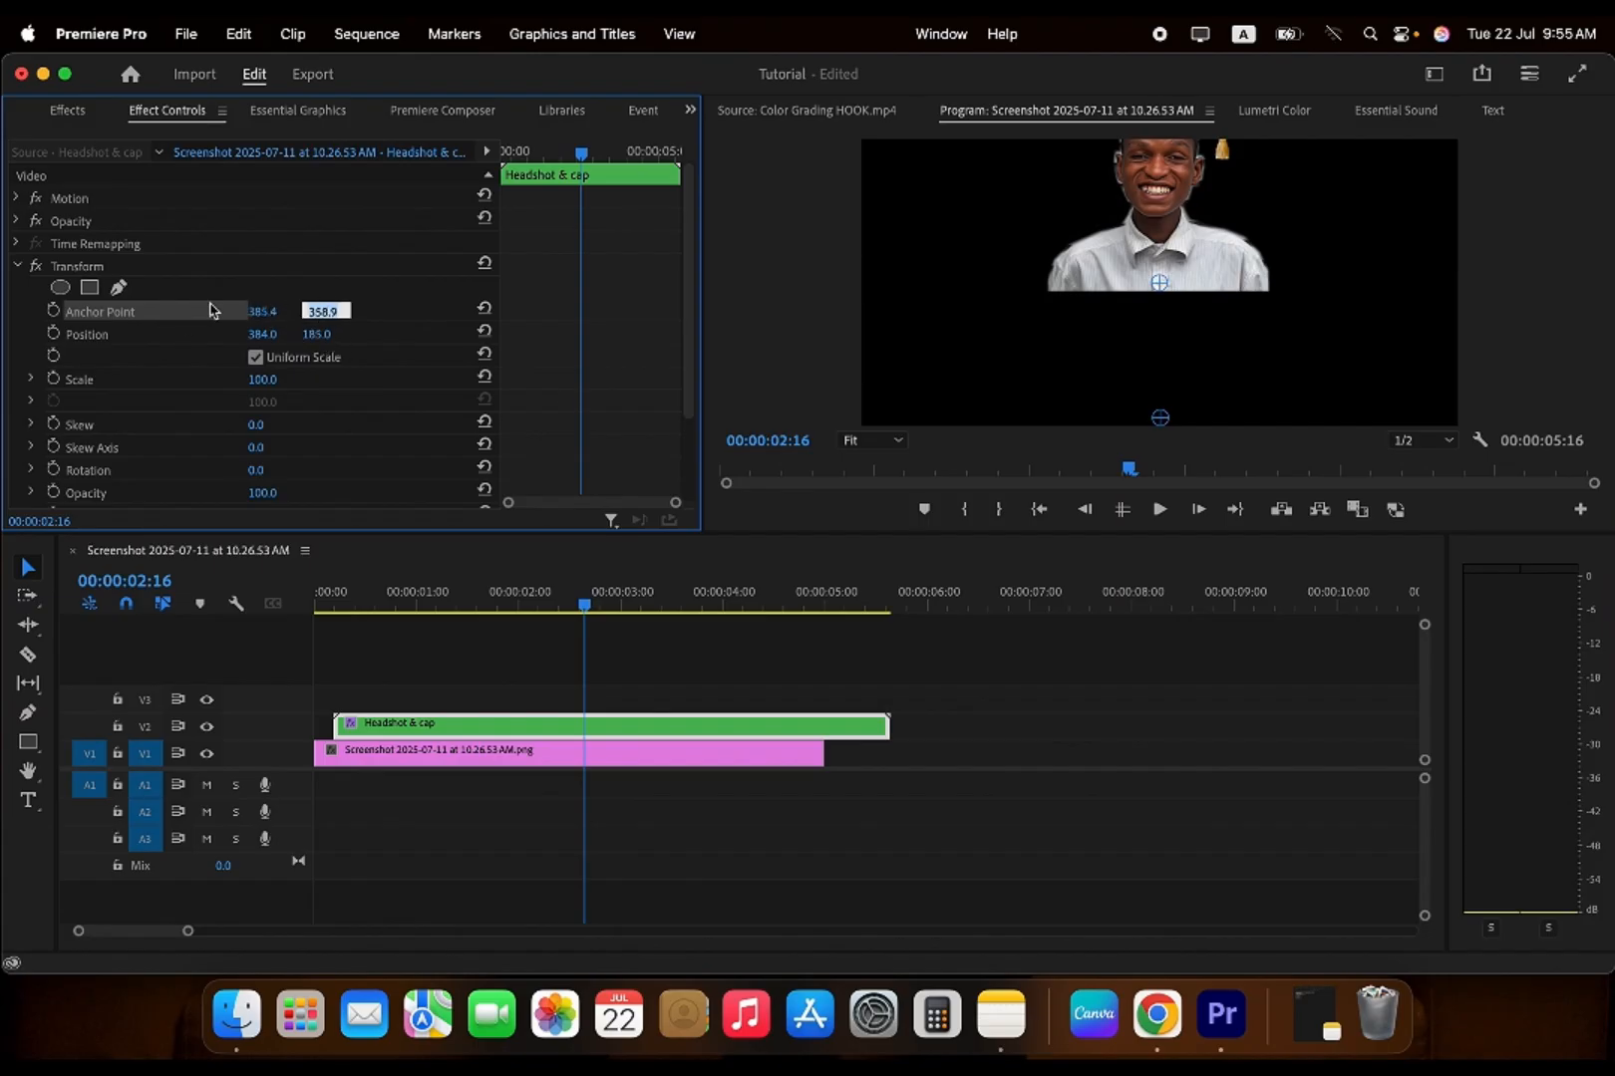
pyautogui.click(266, 309)
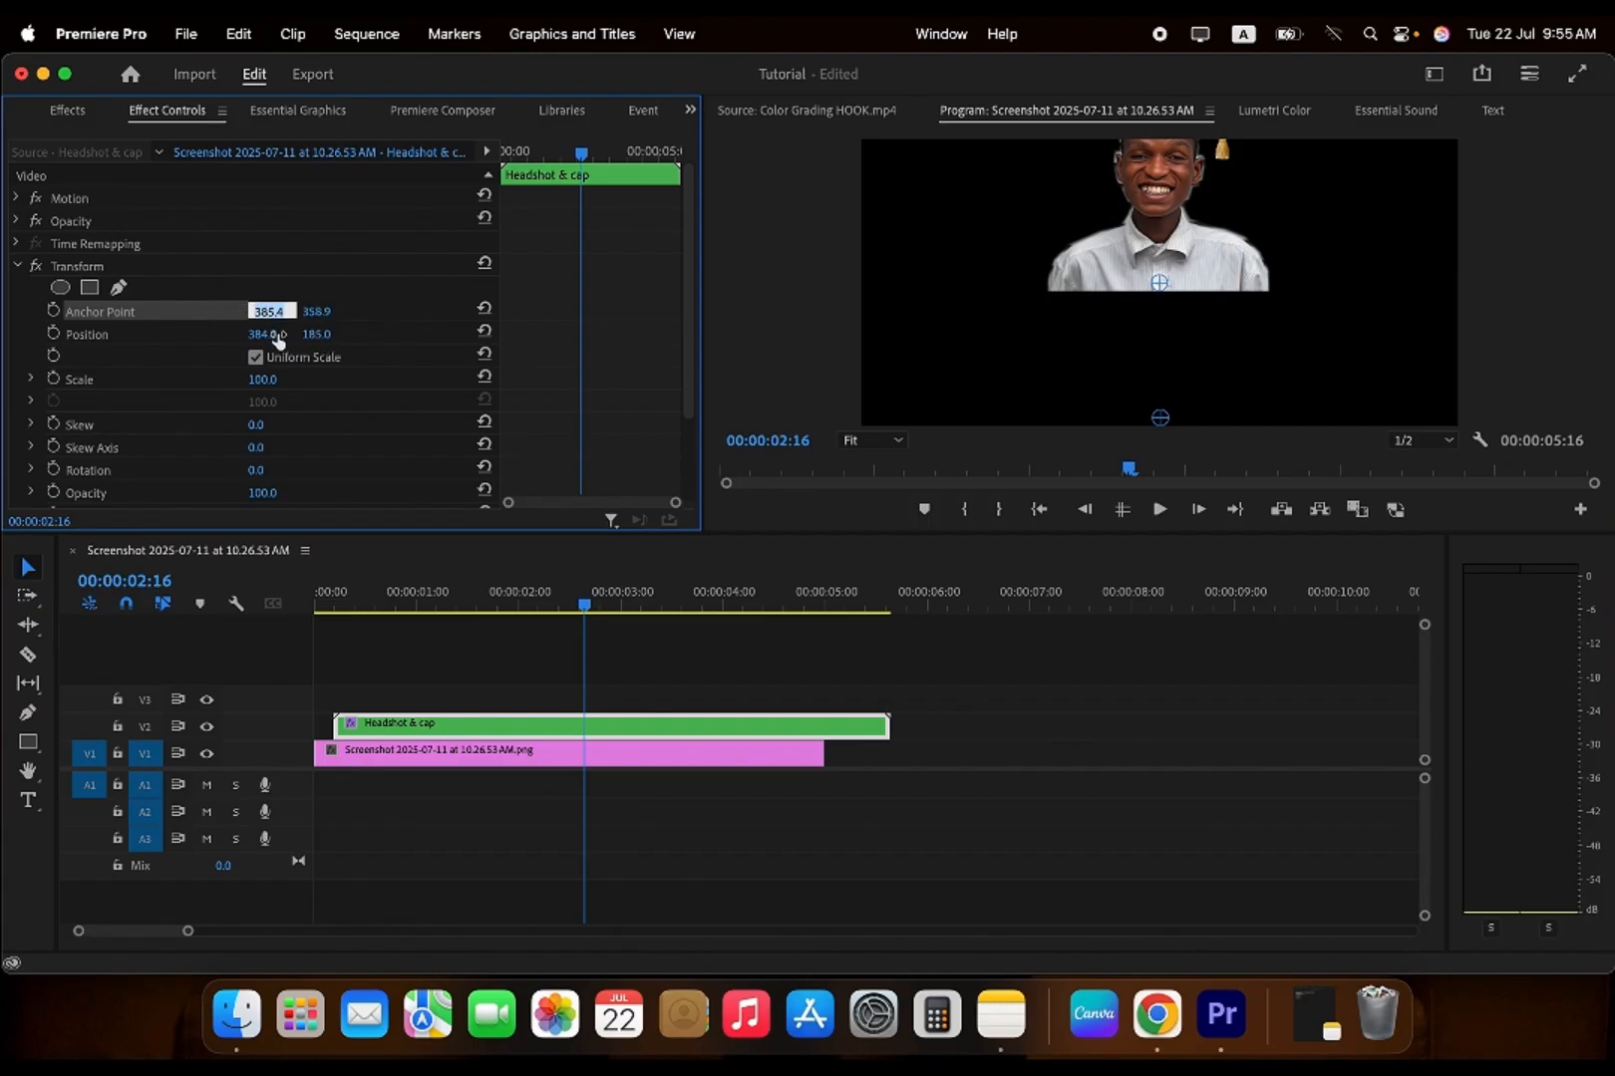
pyautogui.click(276, 336)
pyautogui.click(357, 332)
pyautogui.click(274, 312)
pyautogui.press('super+c')
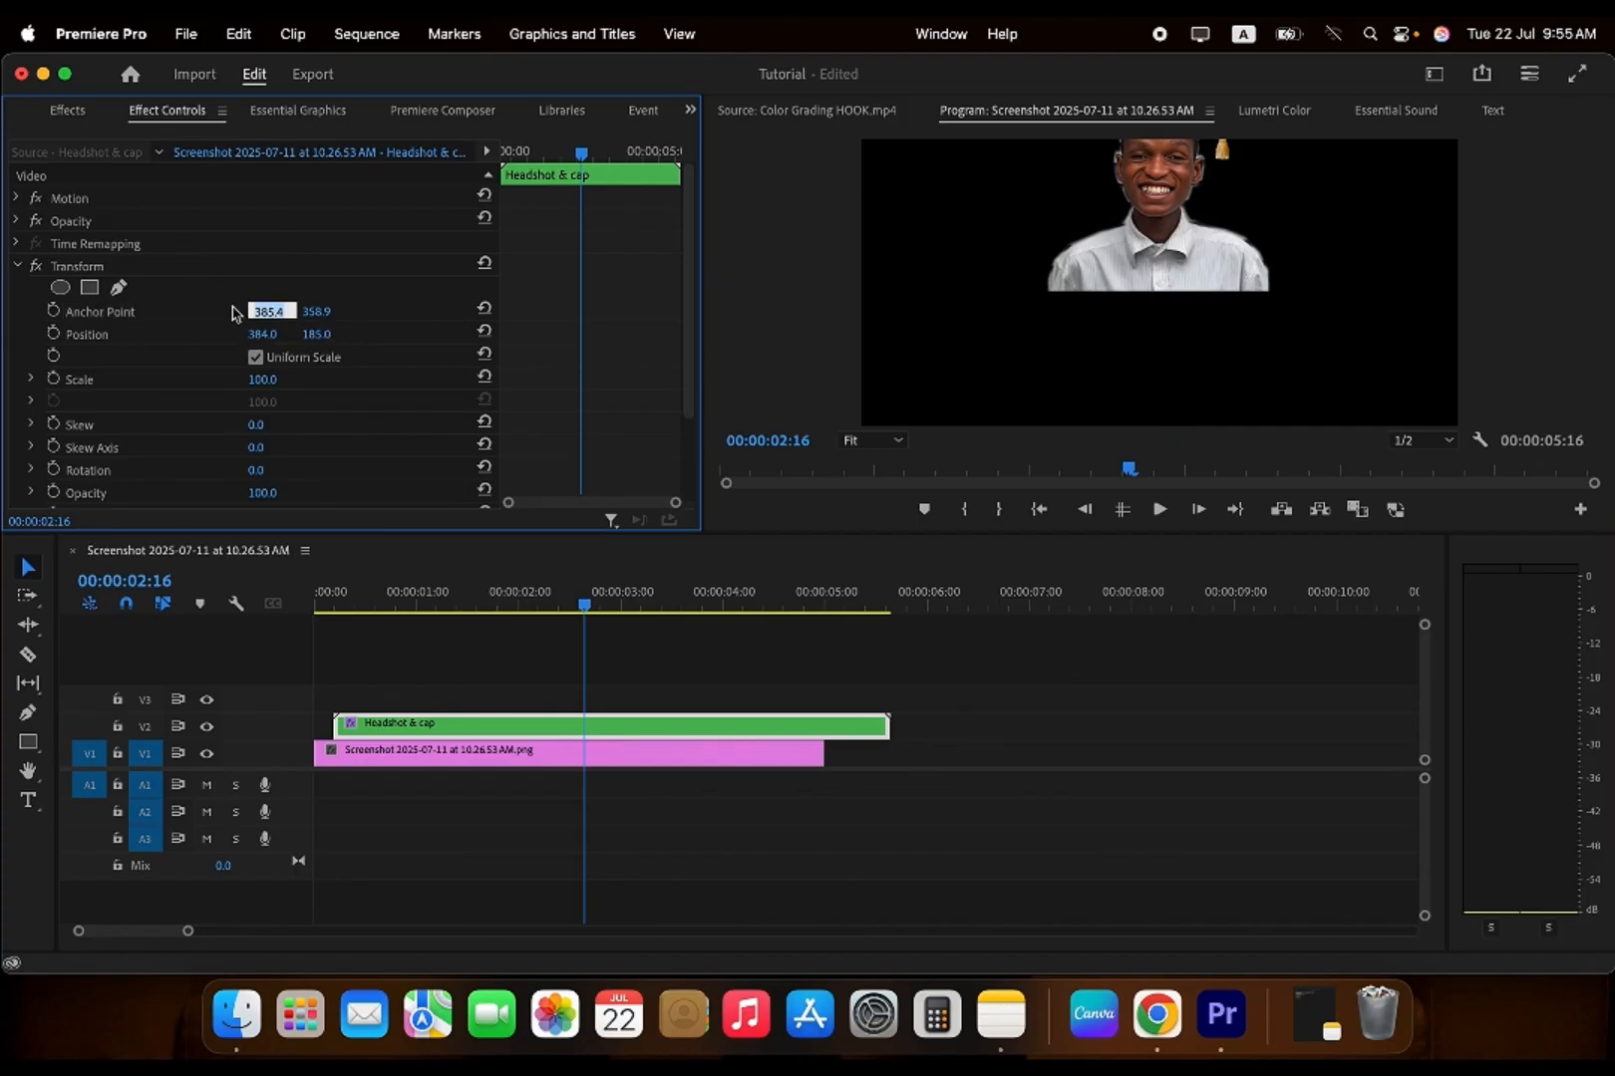
pyautogui.click(267, 333)
pyautogui.press('super+v')
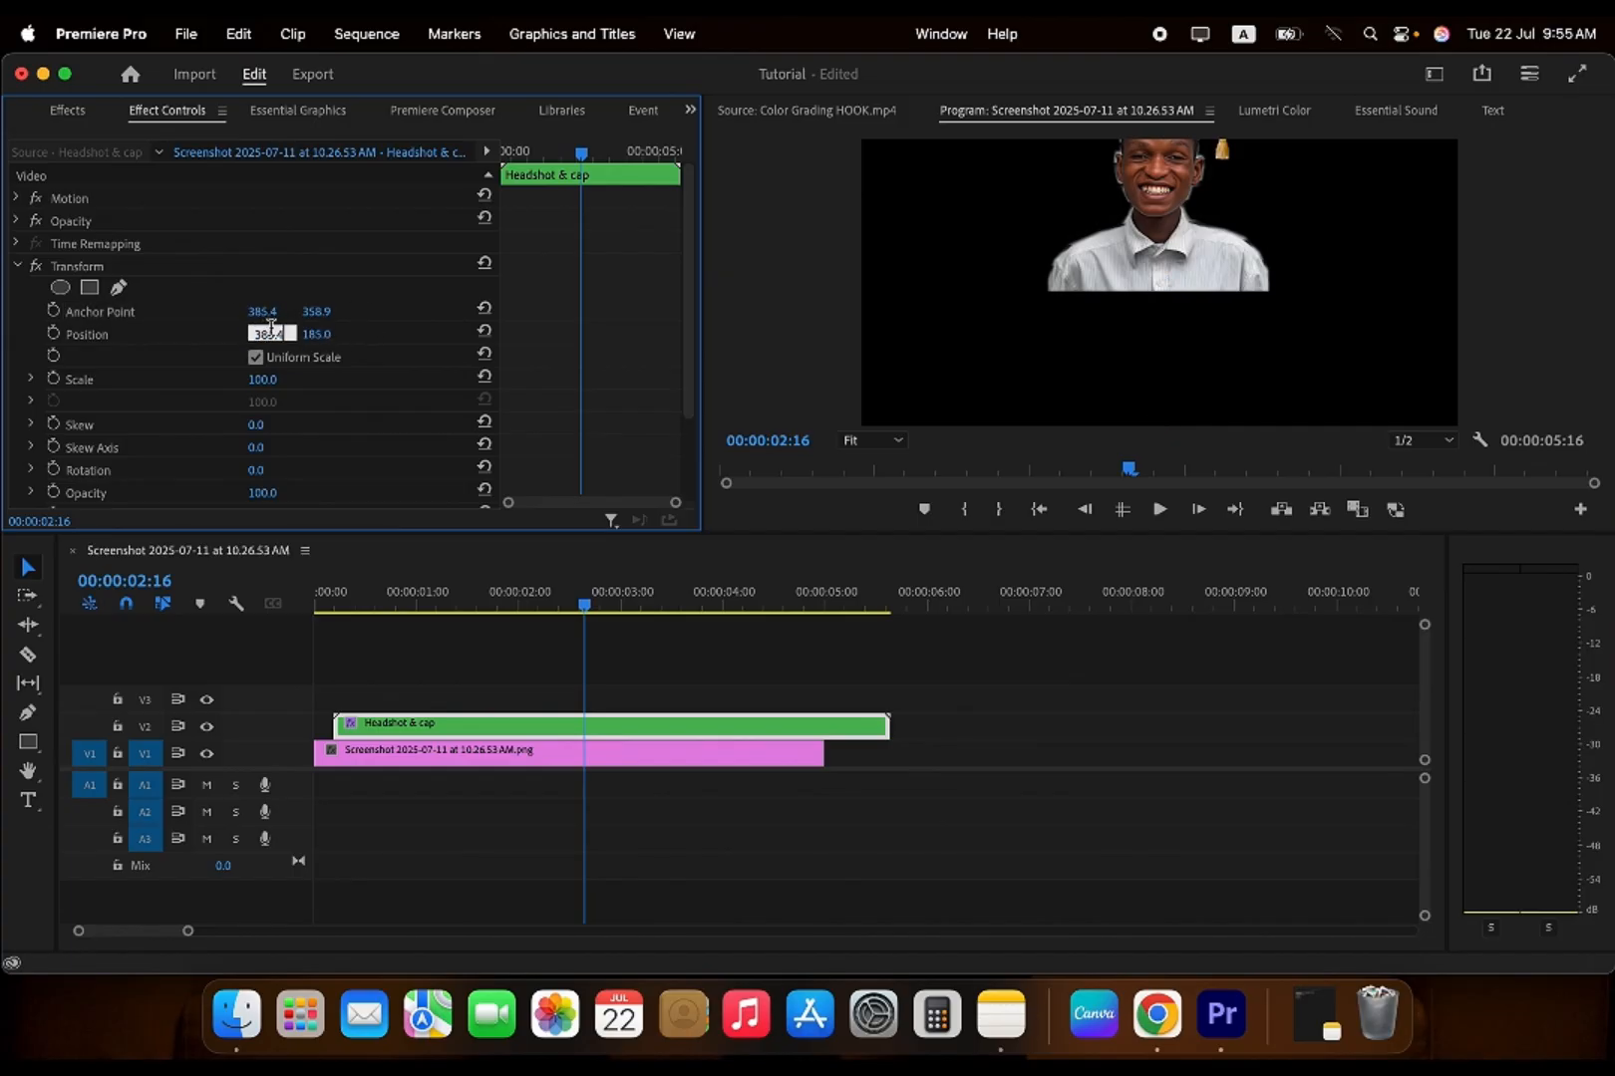
pyautogui.press('Return')
# - Copy the anchor point's vertical value 358.9 into the vertical Transform Position
pyautogui.click(325, 310)
pyautogui.press('super+c')
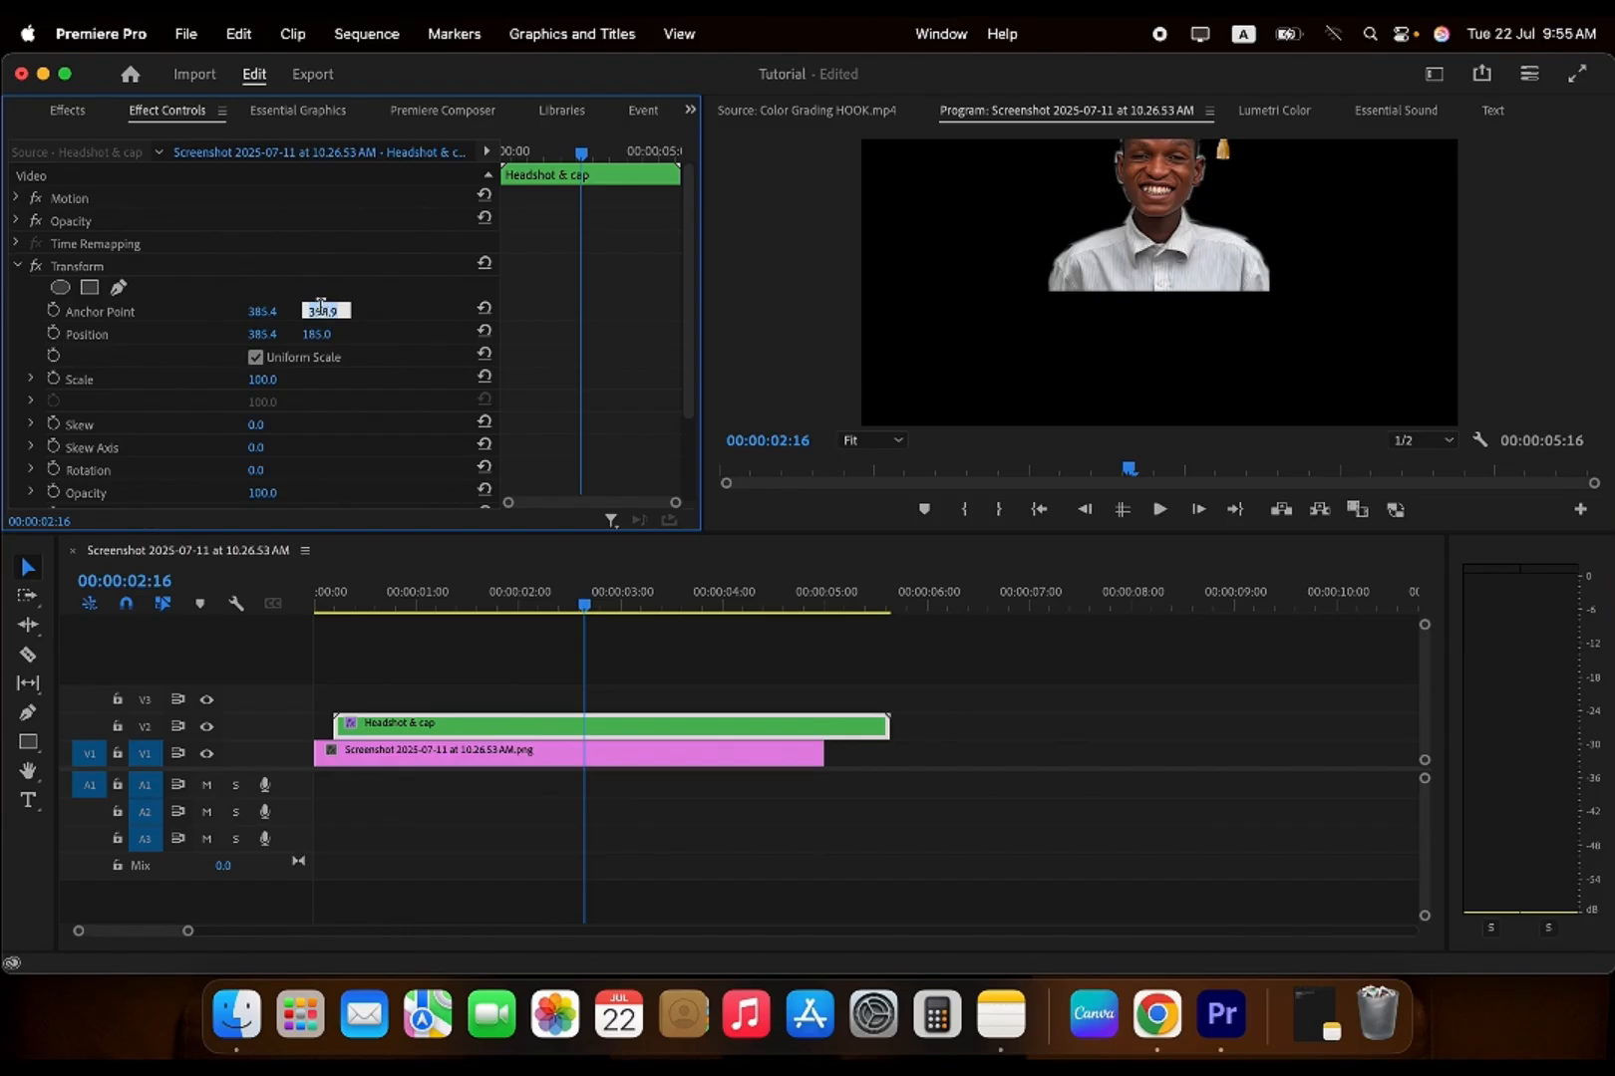
pyautogui.click(338, 335)
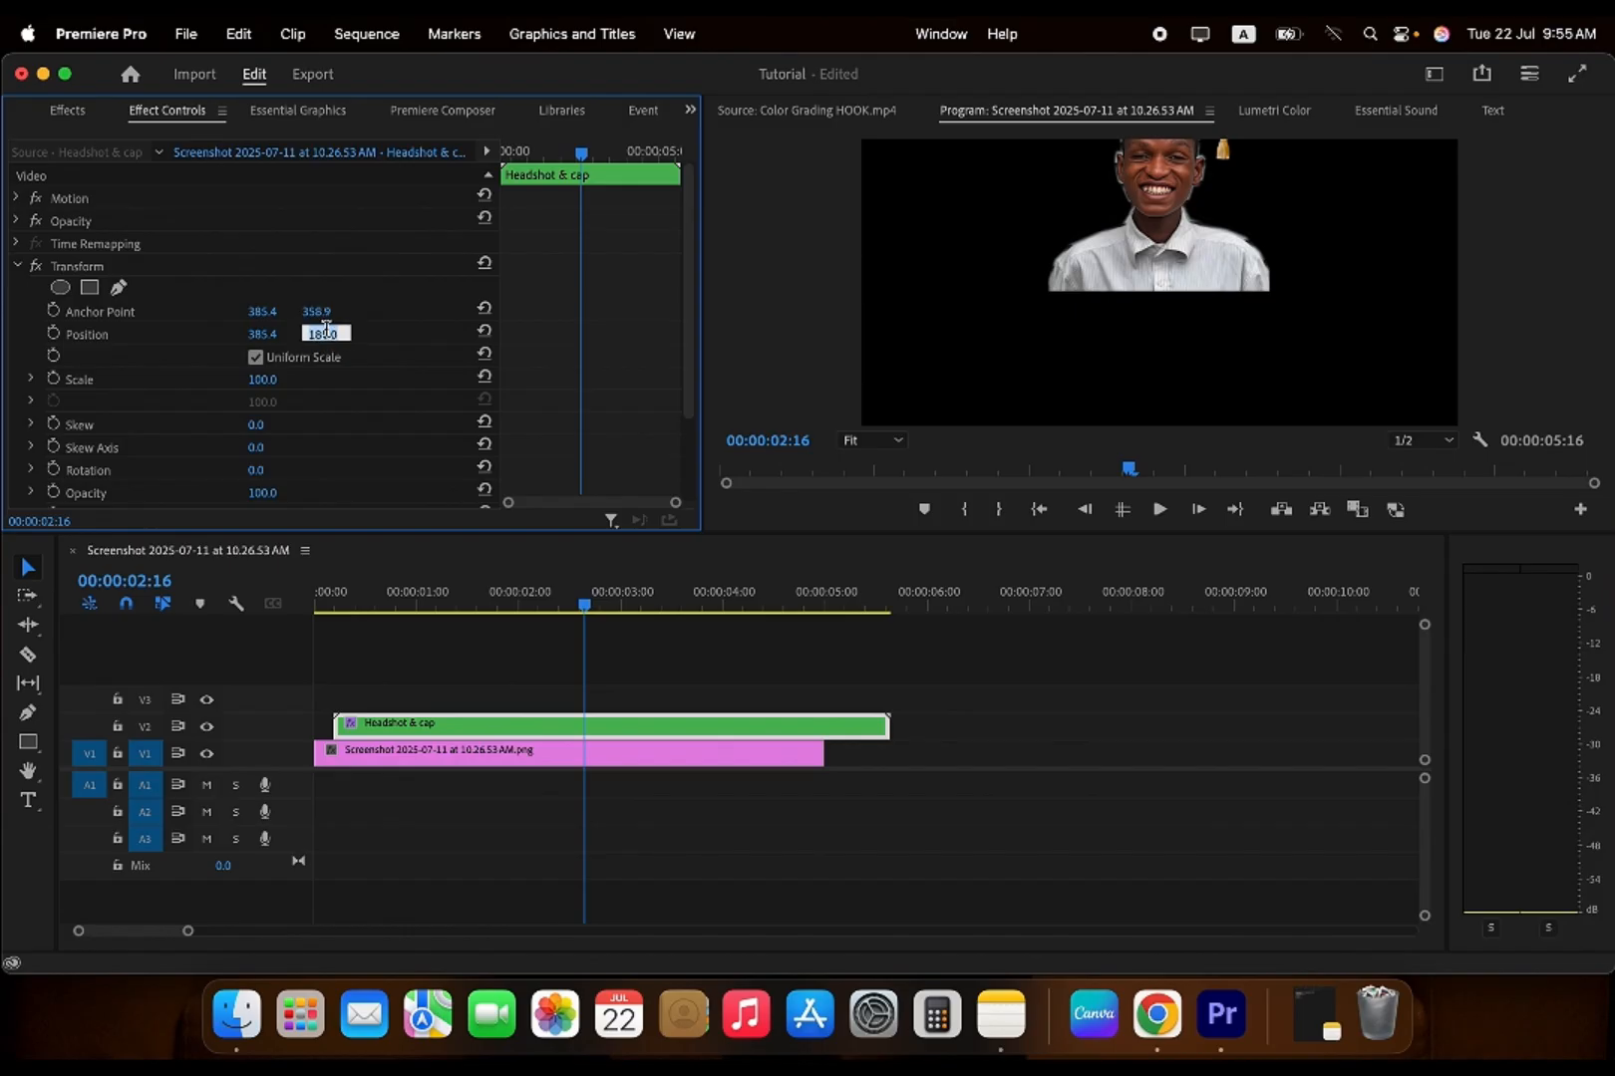
pyautogui.press('super+v')
pyautogui.press('Return')
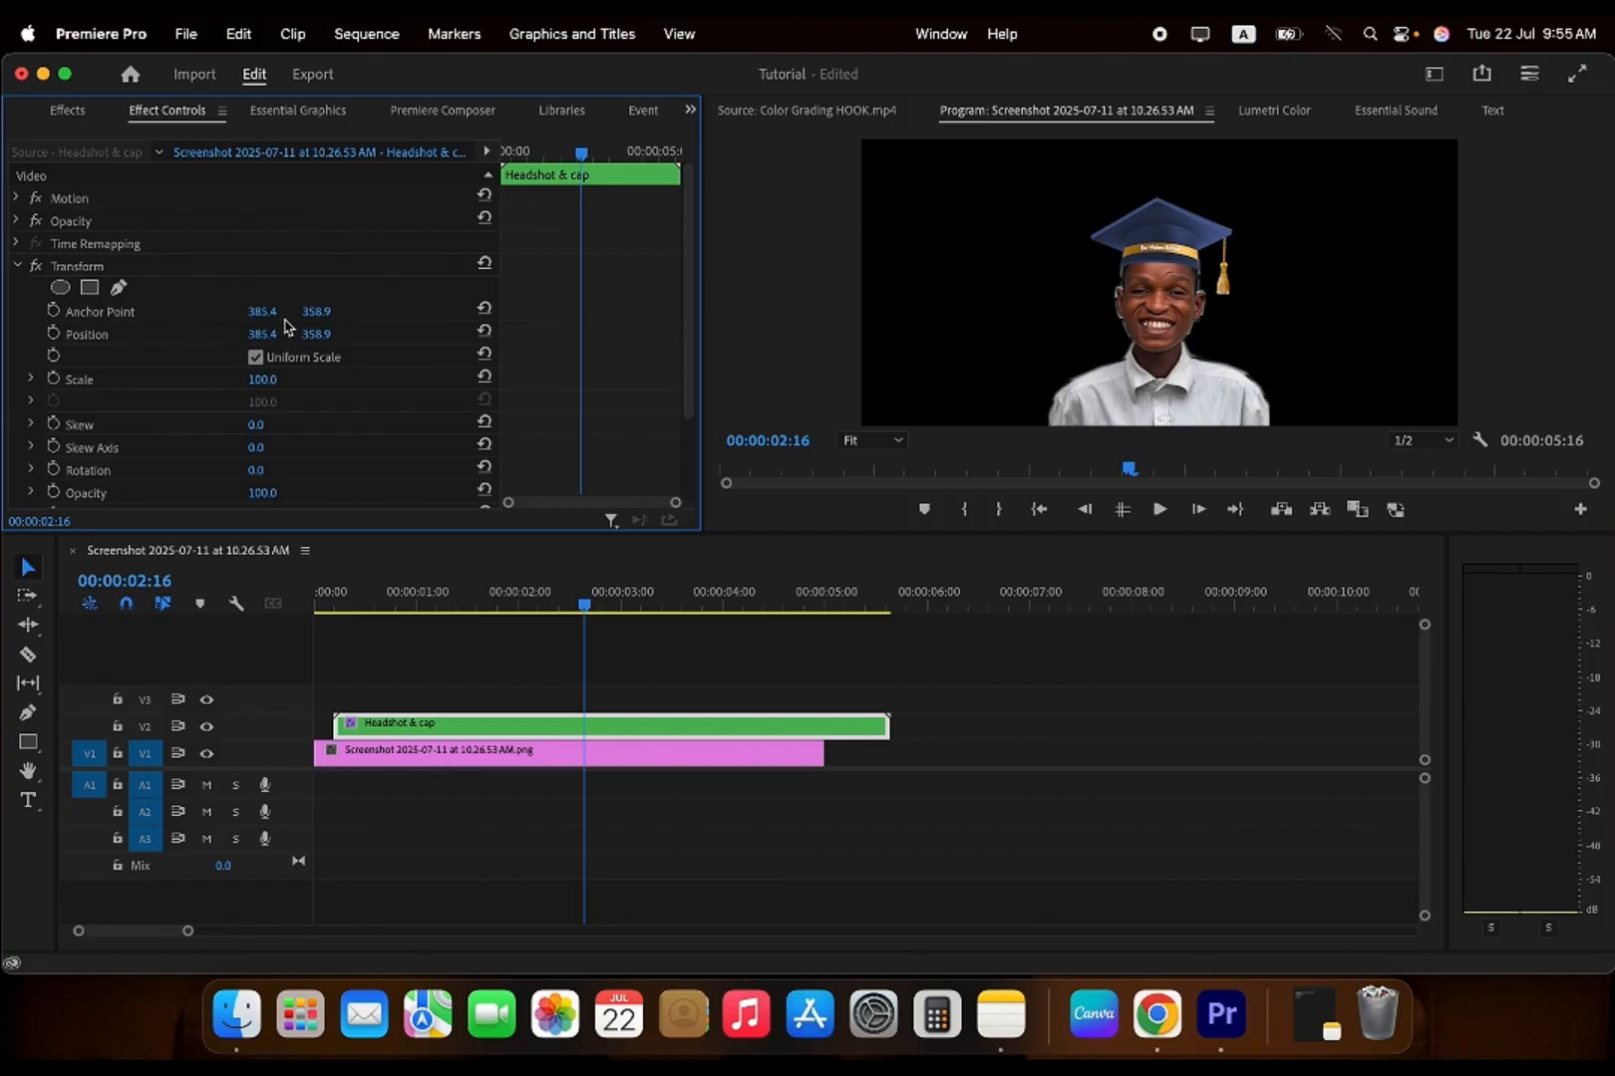
# - Try a Transform Scale animation starting at 00:00:02:16 and reaching 51 at 00:00:03:21, and undo it along with its keyframes
pyautogui.click(53, 380)
pyautogui.click(440, 380)
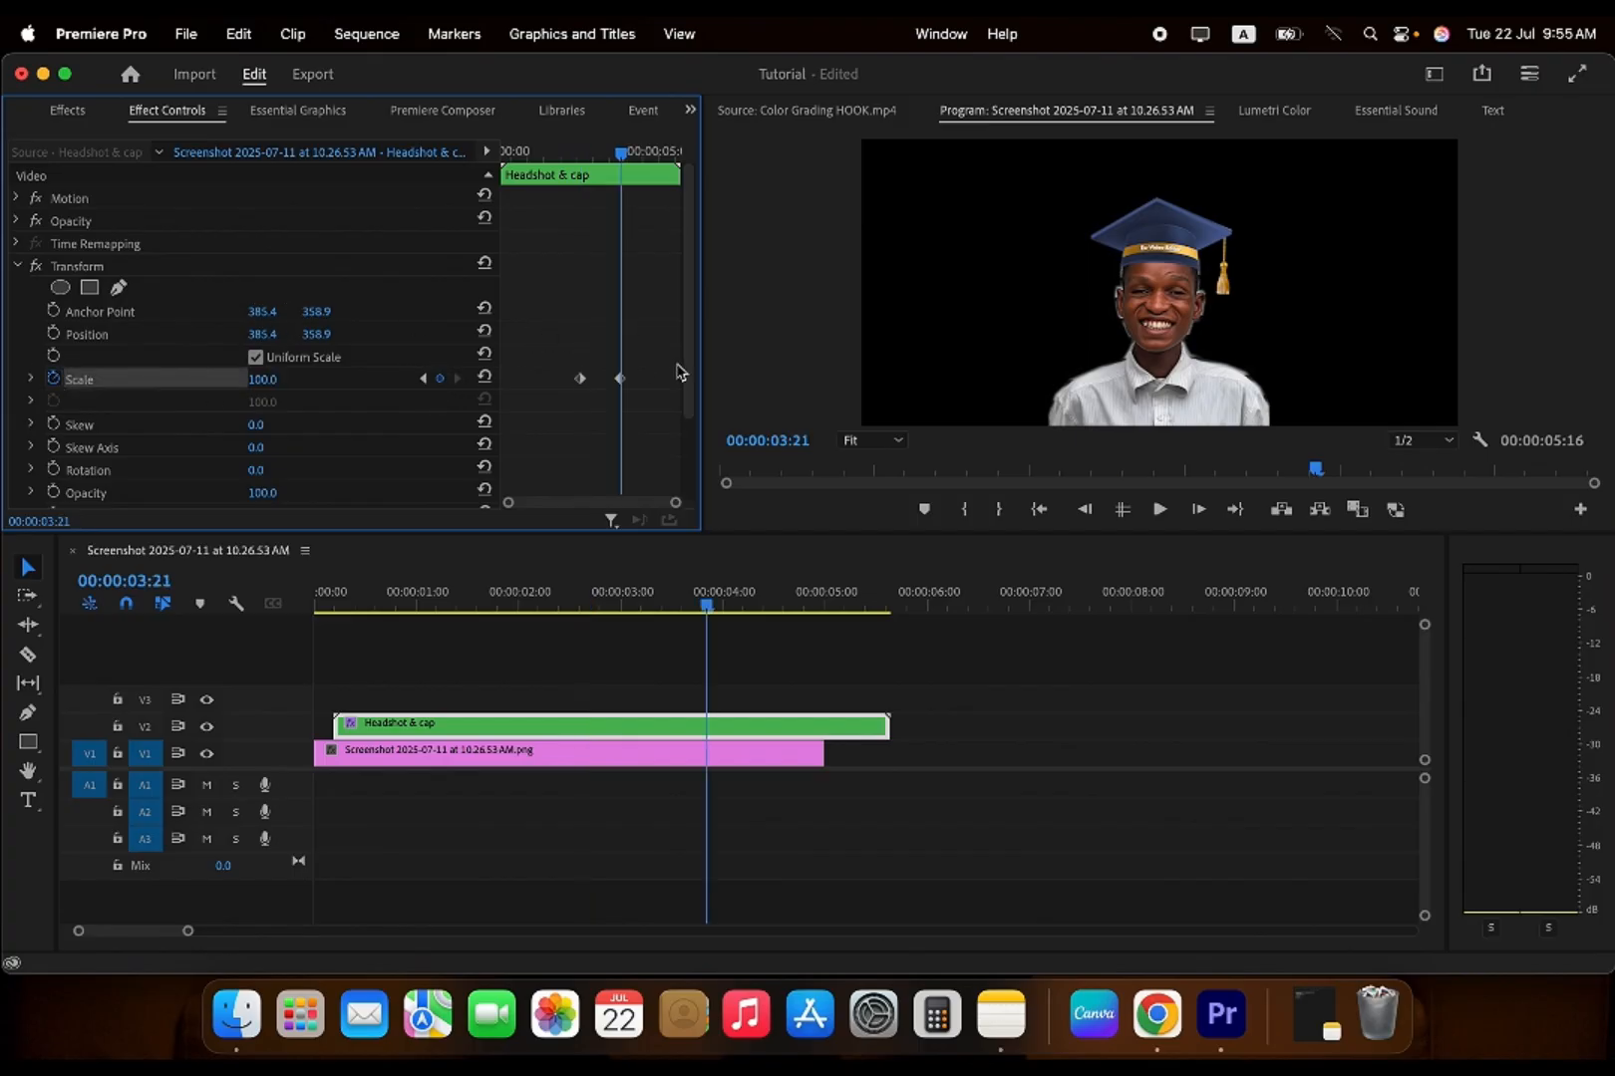
pyautogui.click(619, 379)
pyautogui.moveTo(264, 380); pyautogui.dragTo(218, 379)
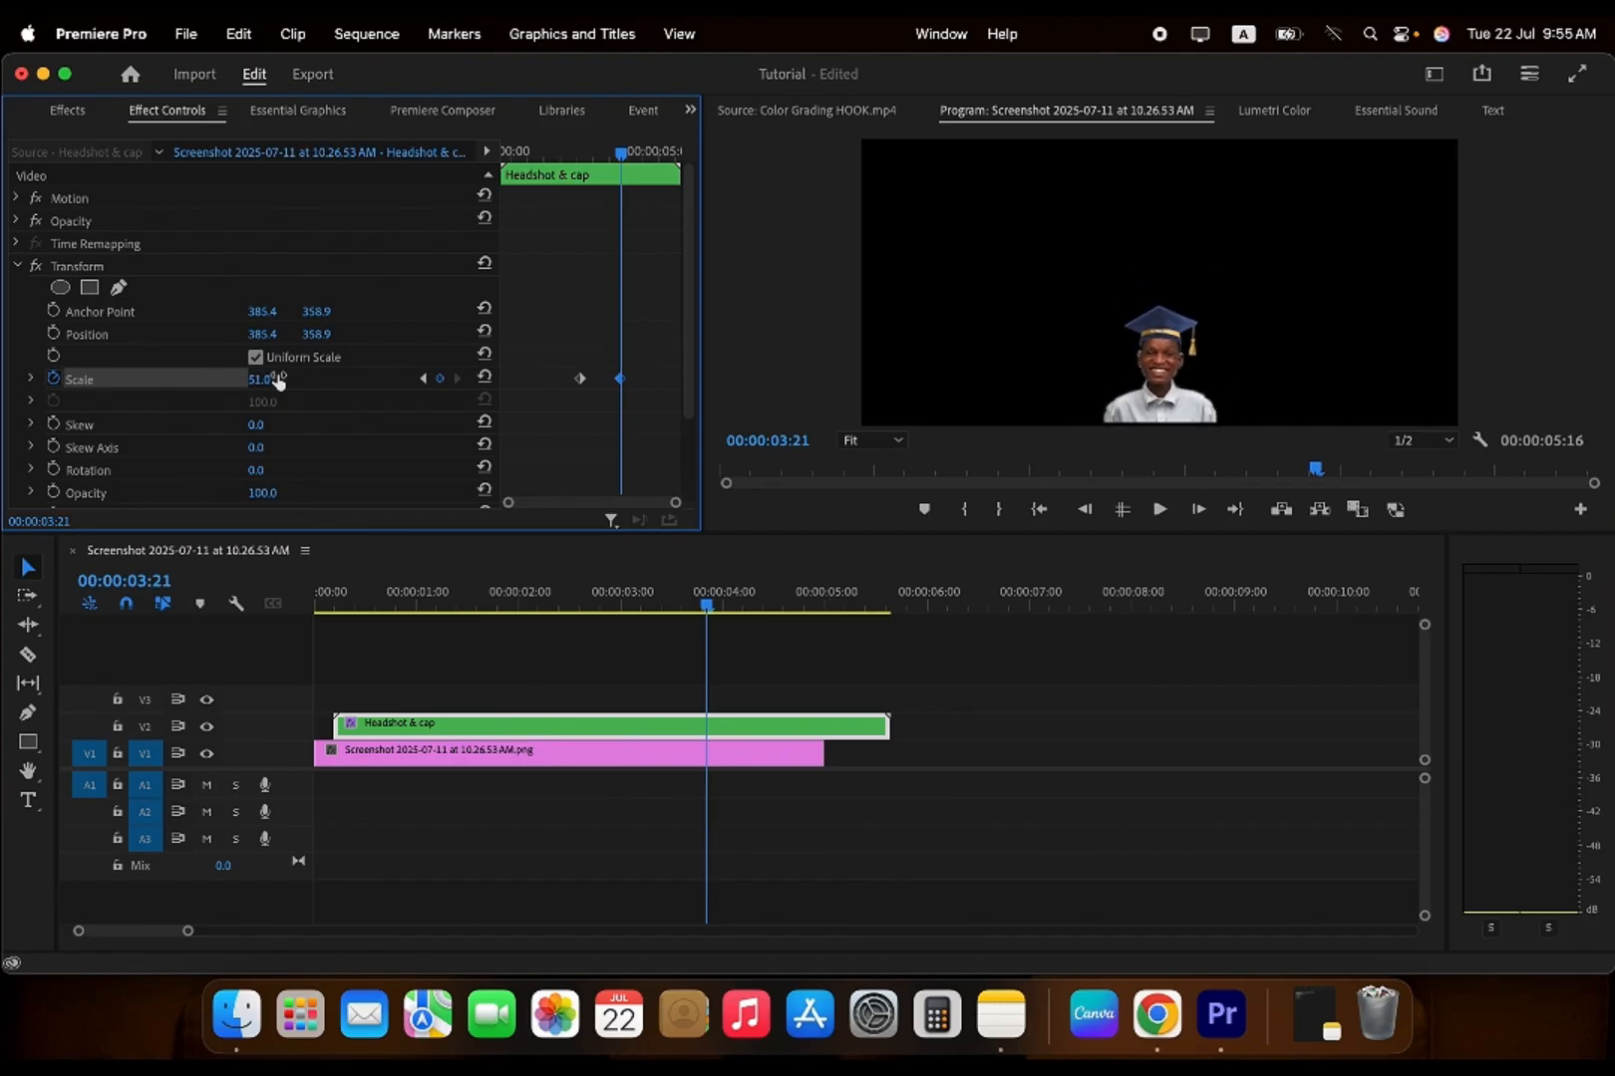
pyautogui.click(179, 313)
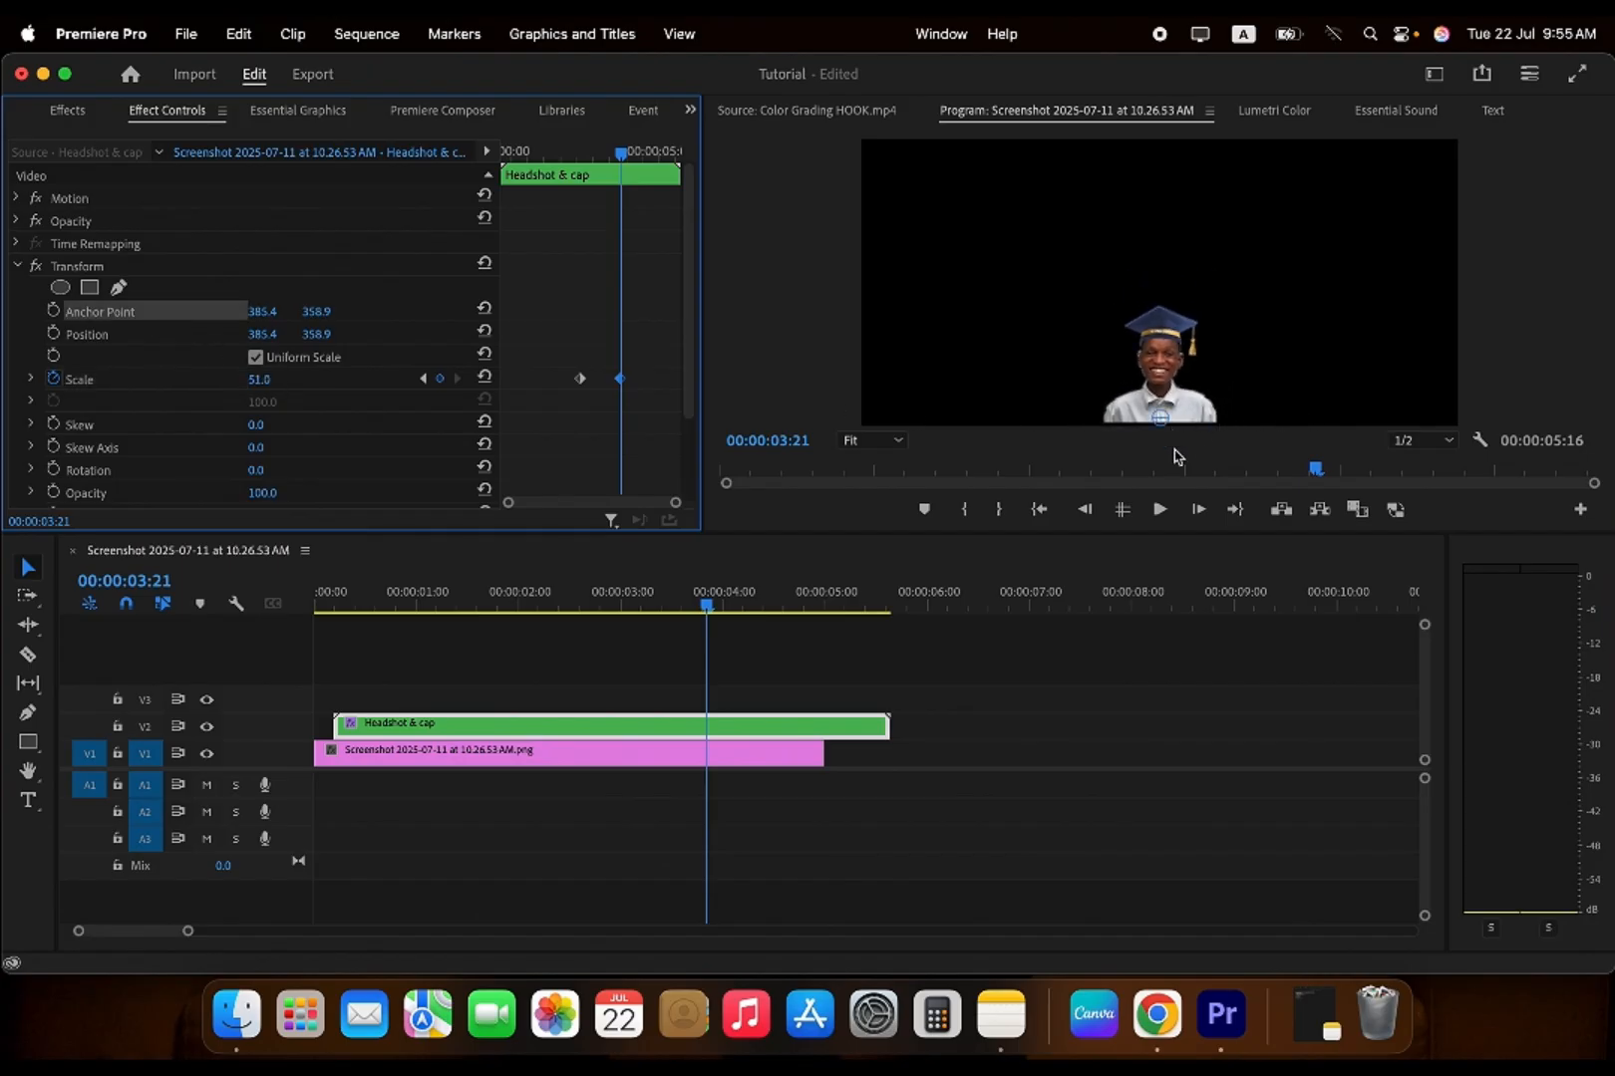
pyautogui.press('super+z')
pyautogui.press('super+z')
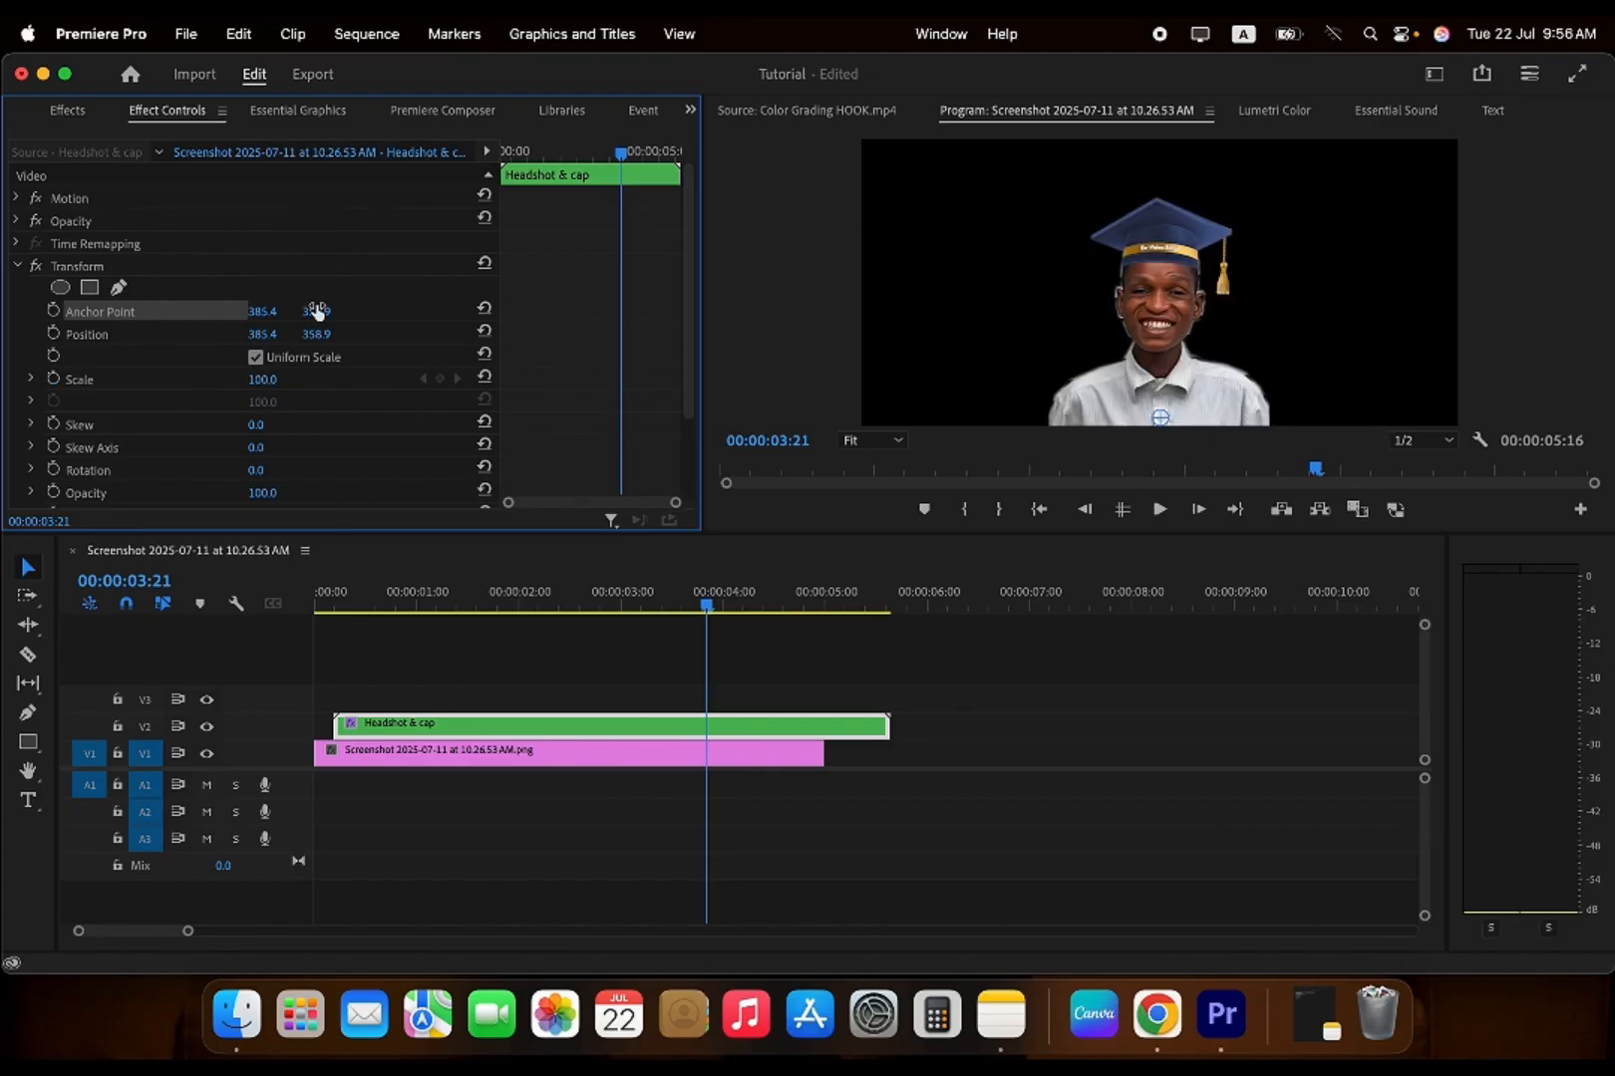
# - Set the vertical Anchor Point to 370.9 and copy the same value into the vertical Transform Position
pyautogui.moveTo(317, 312); pyautogui.dragTo(329, 312)
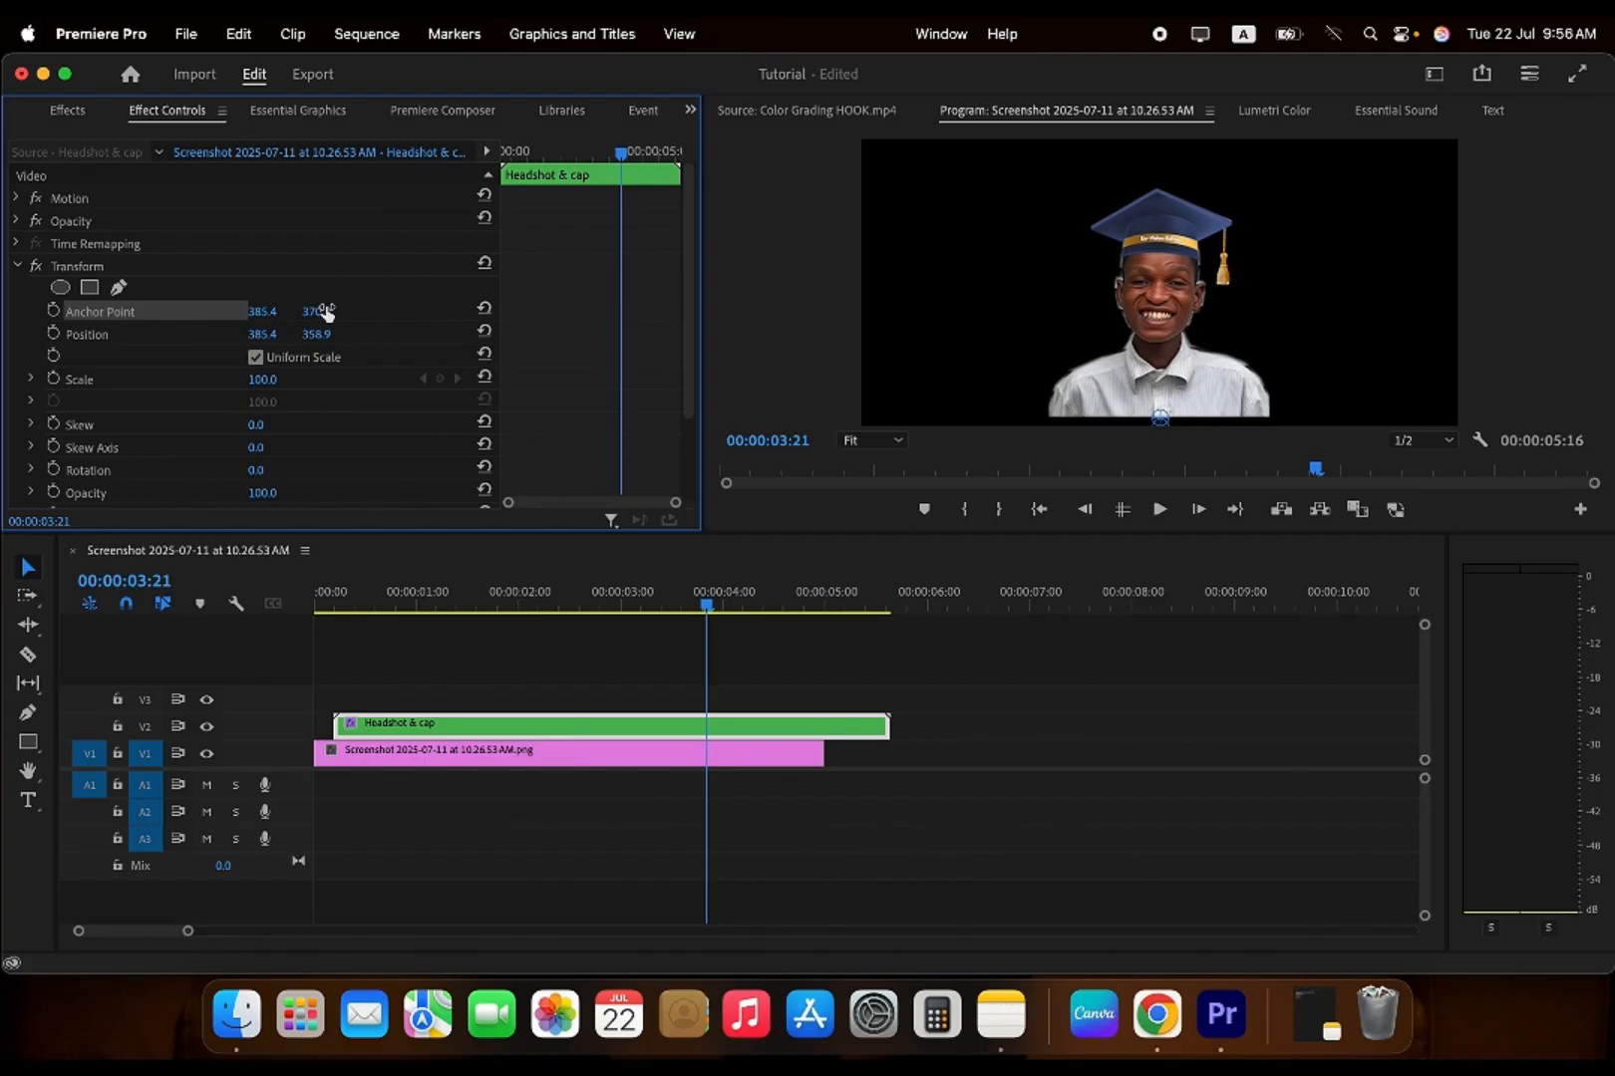
pyautogui.click(326, 311)
pyautogui.press('super+c')
pyautogui.click(326, 334)
pyautogui.press('super+v')
pyautogui.press('Return')
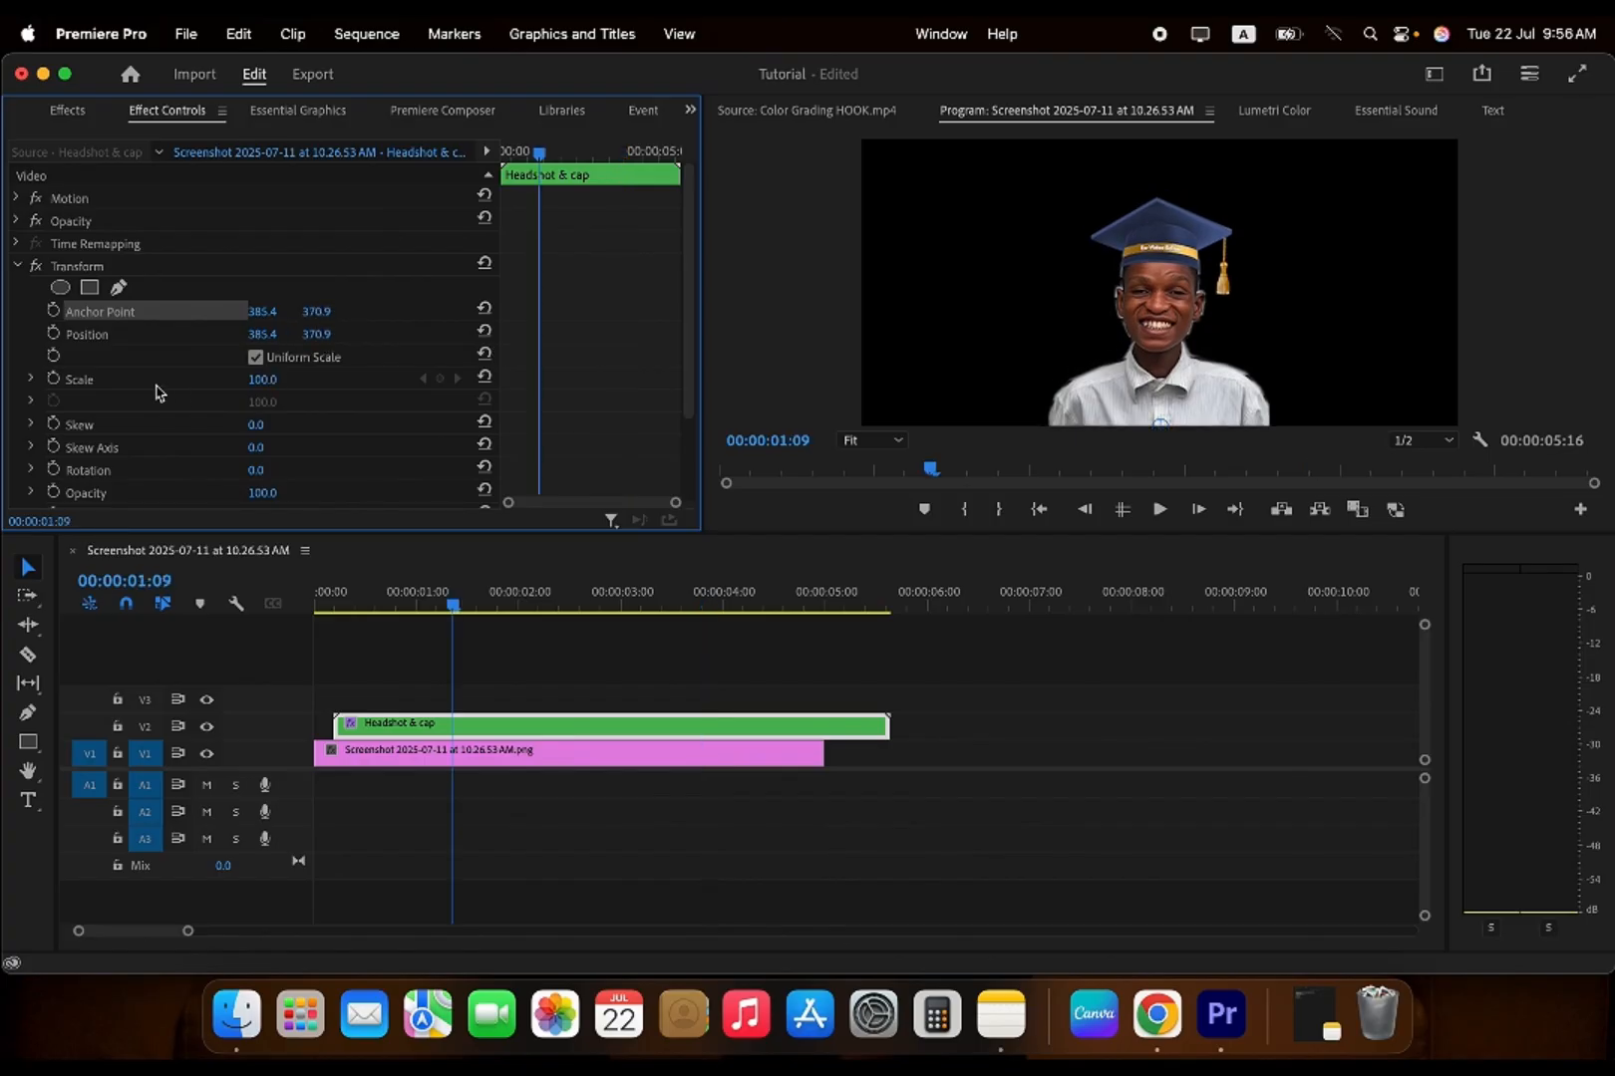
# - Animate the Transform Scale from 100 at 00:00:01:09 to 50 at 00:00:02:16
pyautogui.click(54, 379)
pyautogui.press('space')
pyautogui.press('space')
pyautogui.moveTo(262, 379); pyautogui.dragTo(277, 380)
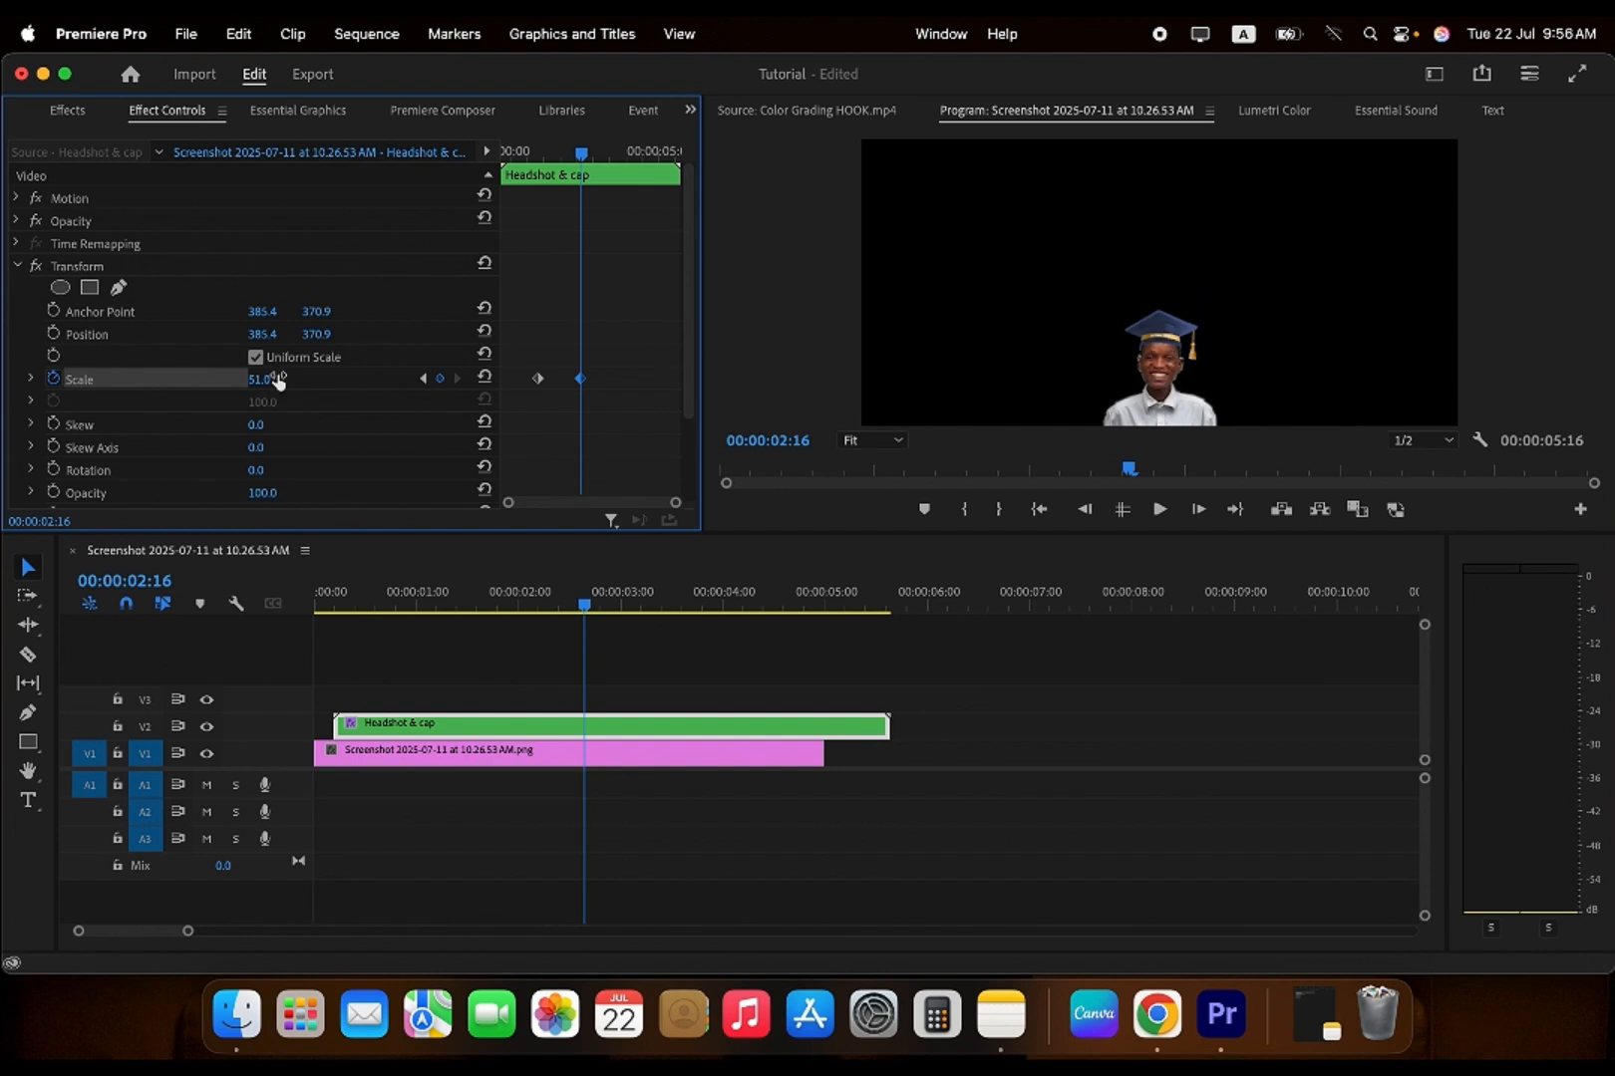
pyautogui.click(277, 380)
pyautogui.write('50')
pyautogui.press('Return')
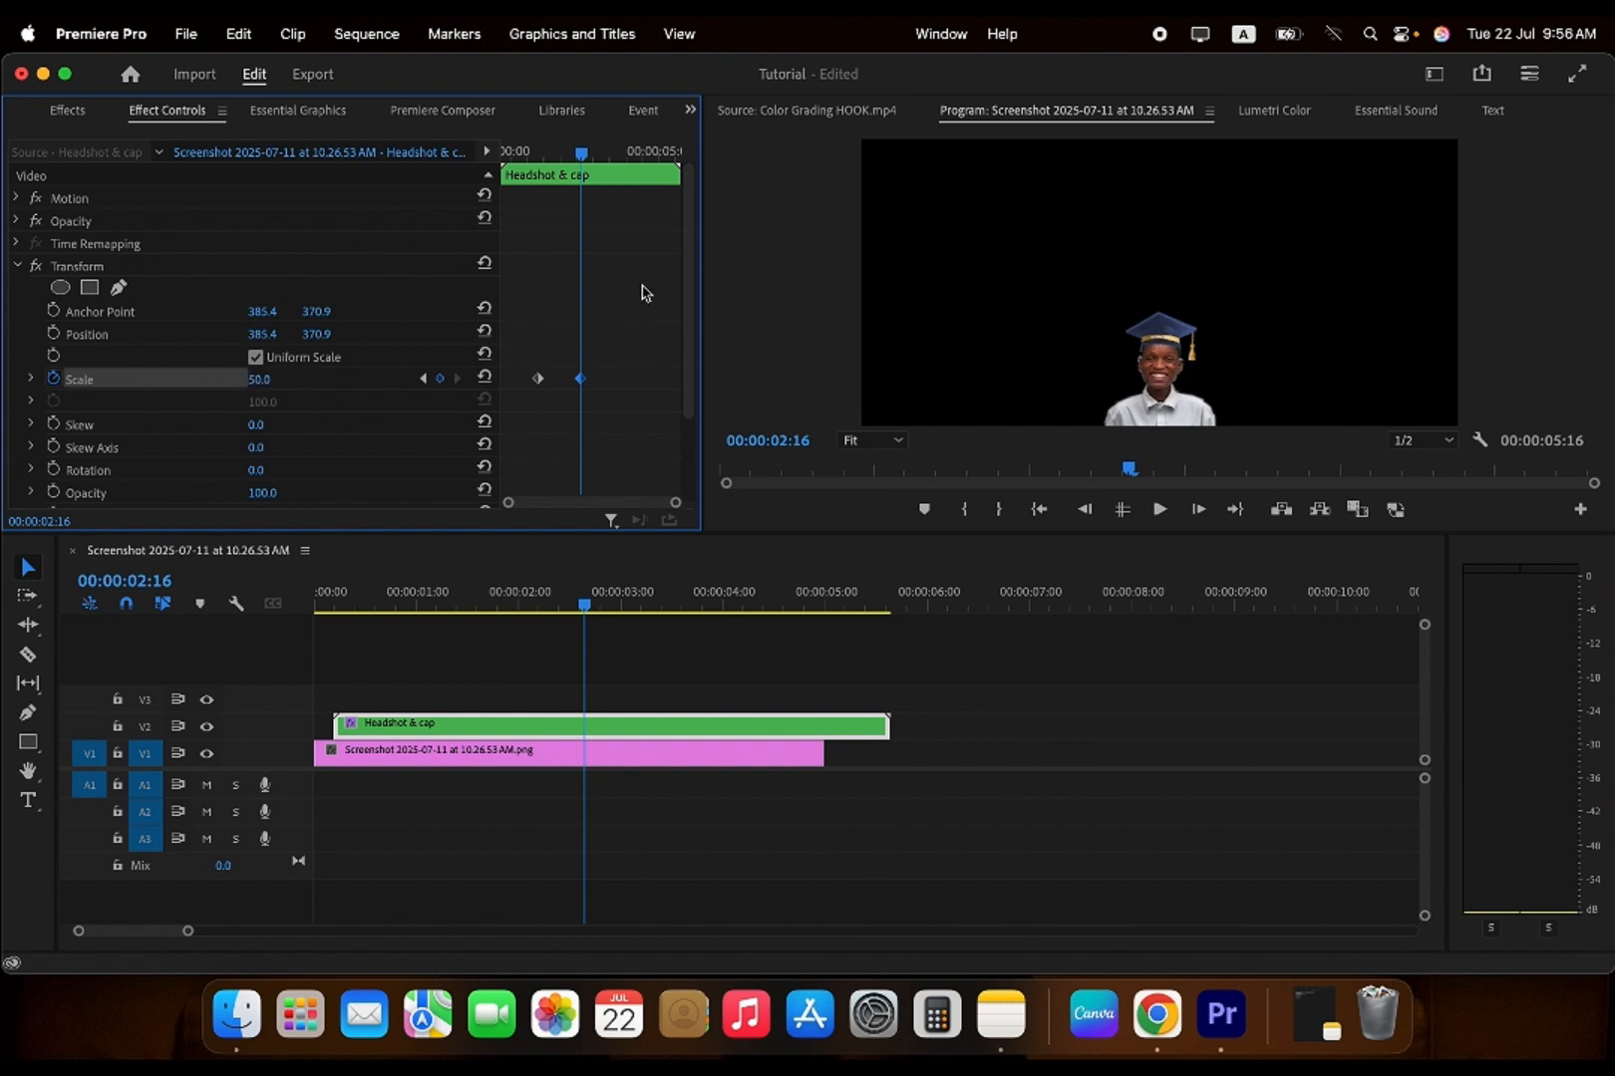
# - Apply Ease Out to both Transform Scale keyframes of the Headshot & cap clip
pyautogui.moveTo(504, 345); pyautogui.dragTo(664, 416)
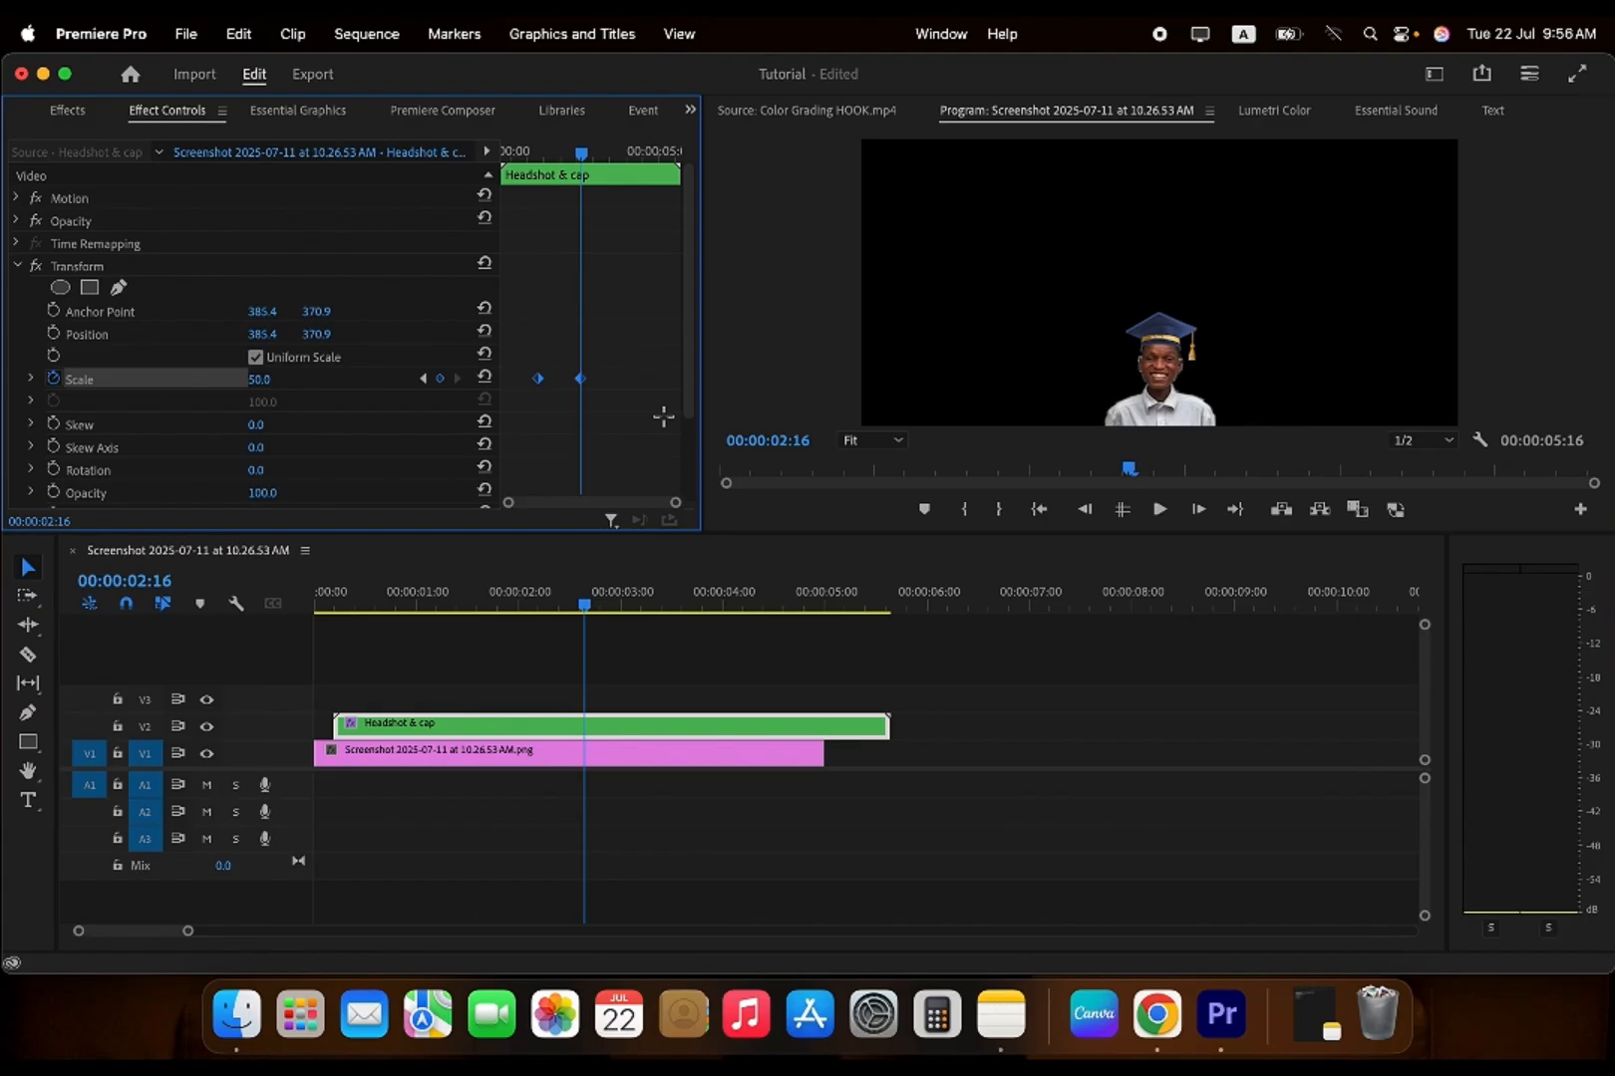
pyautogui.rightClick(583, 383)
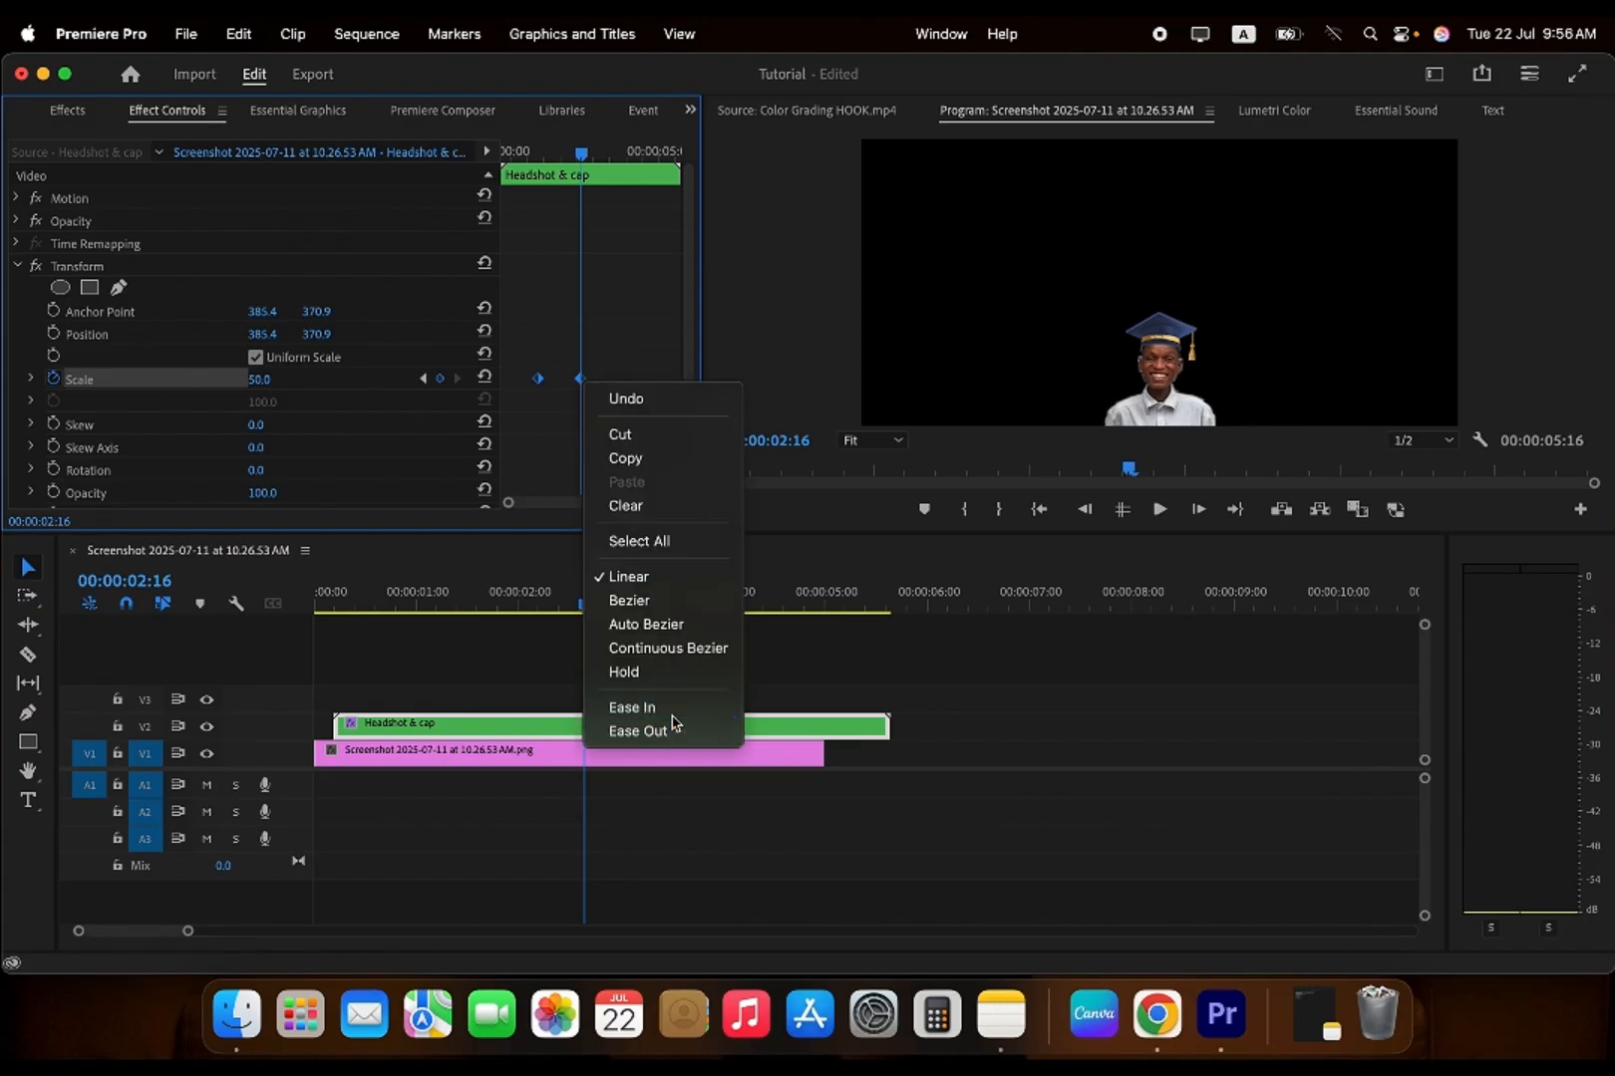
pyautogui.click(671, 728)
pyautogui.rightClick(586, 382)
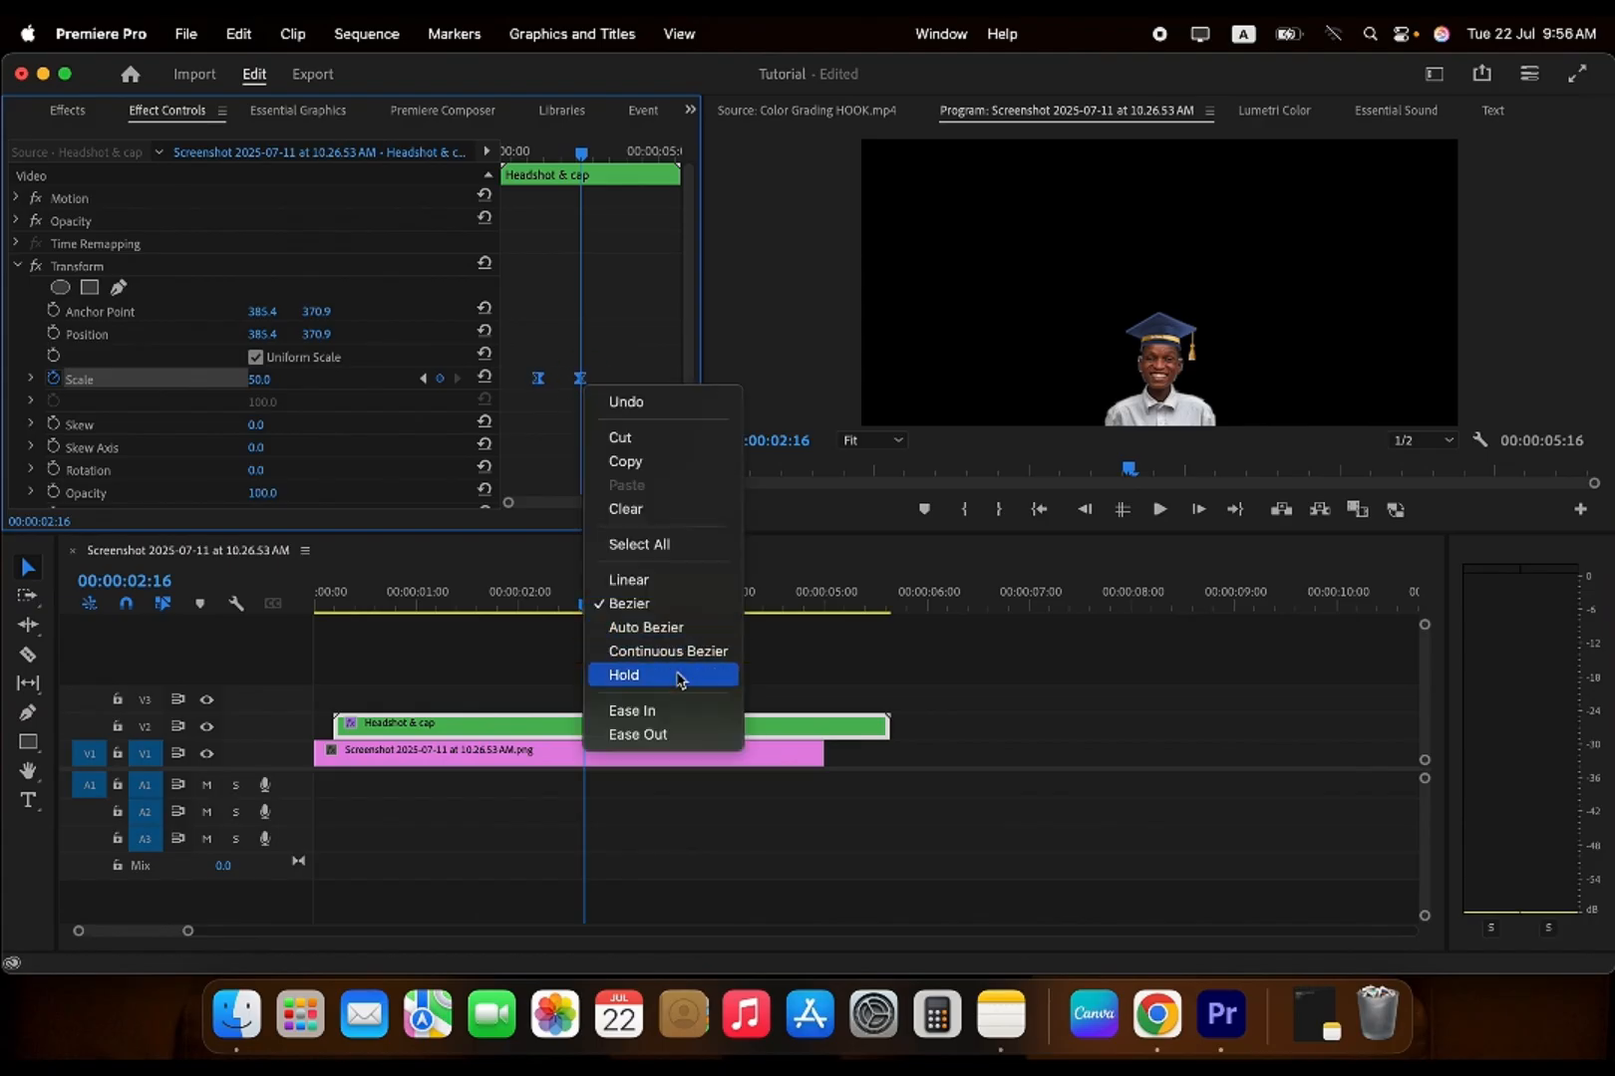
pyautogui.click(684, 737)
# - Shift both Transform Scale keyframes about half a second earlier and play back the animation
pyautogui.moveTo(566, 156); pyautogui.dragTo(522, 155)
pyautogui.moveTo(581, 380); pyautogui.dragTo(563, 382)
pyautogui.press('space')
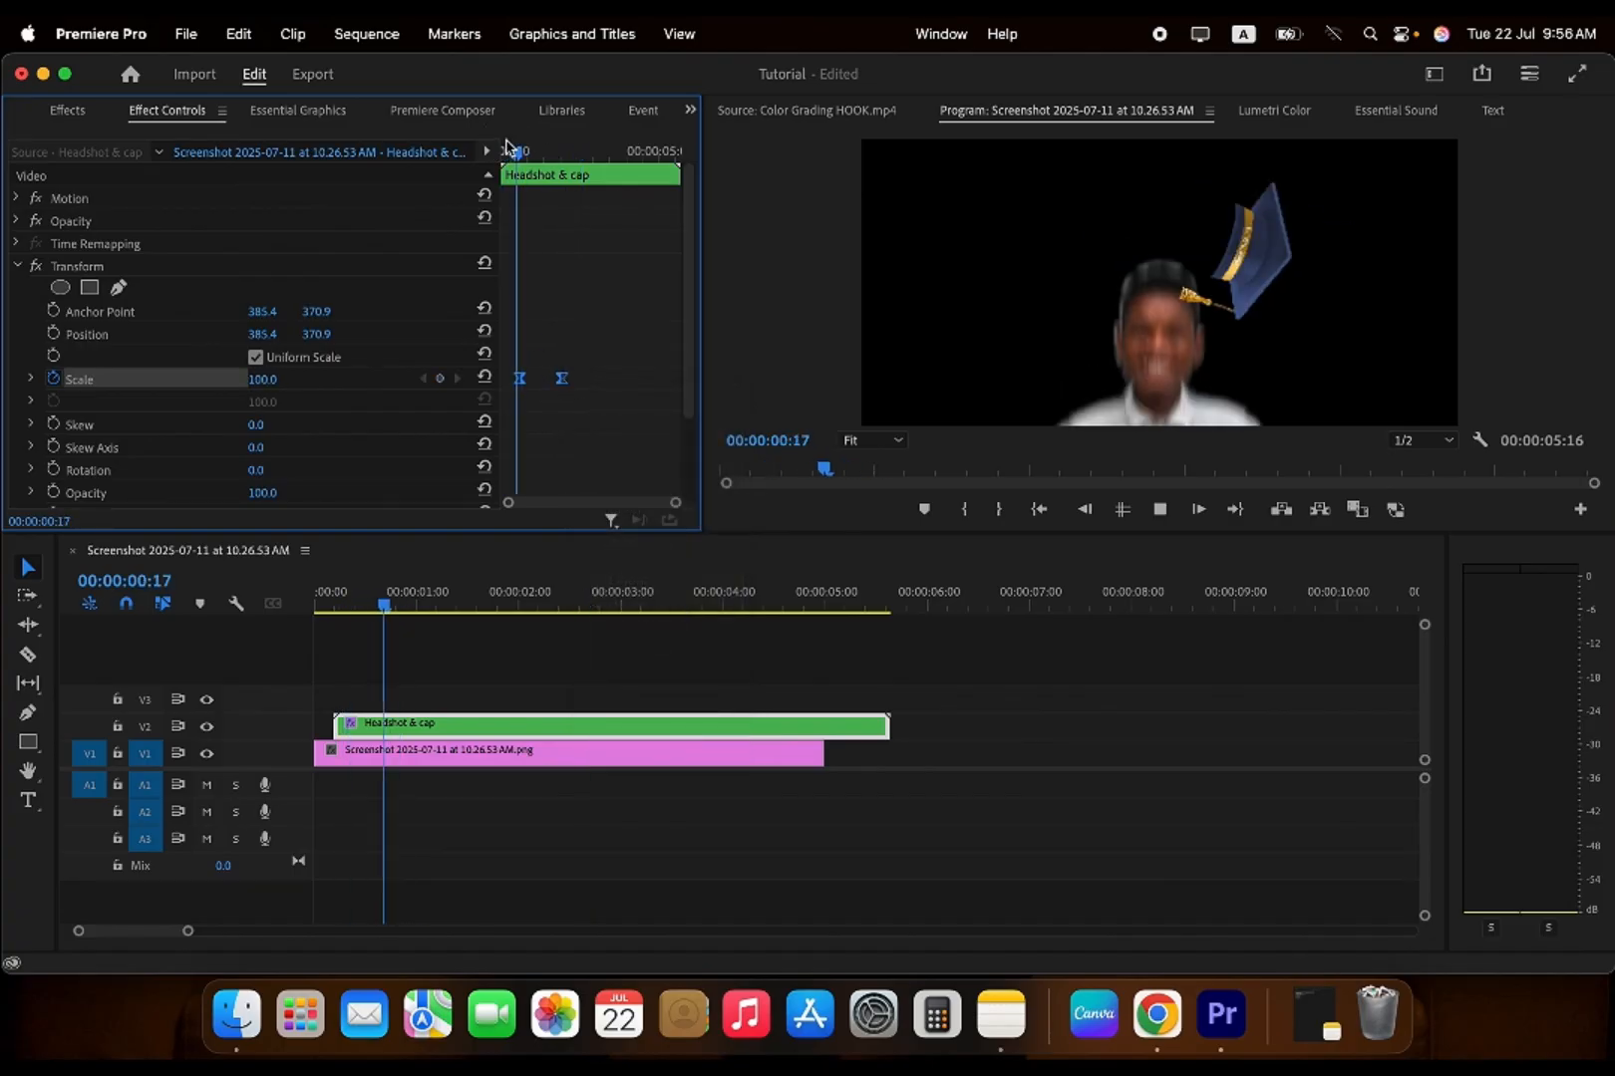
pyautogui.press('space')
# - Review the Color Grading HOOK.mp4 reference clip around 00:00:03:13 and return to the sequence preview
pyautogui.click(875, 110)
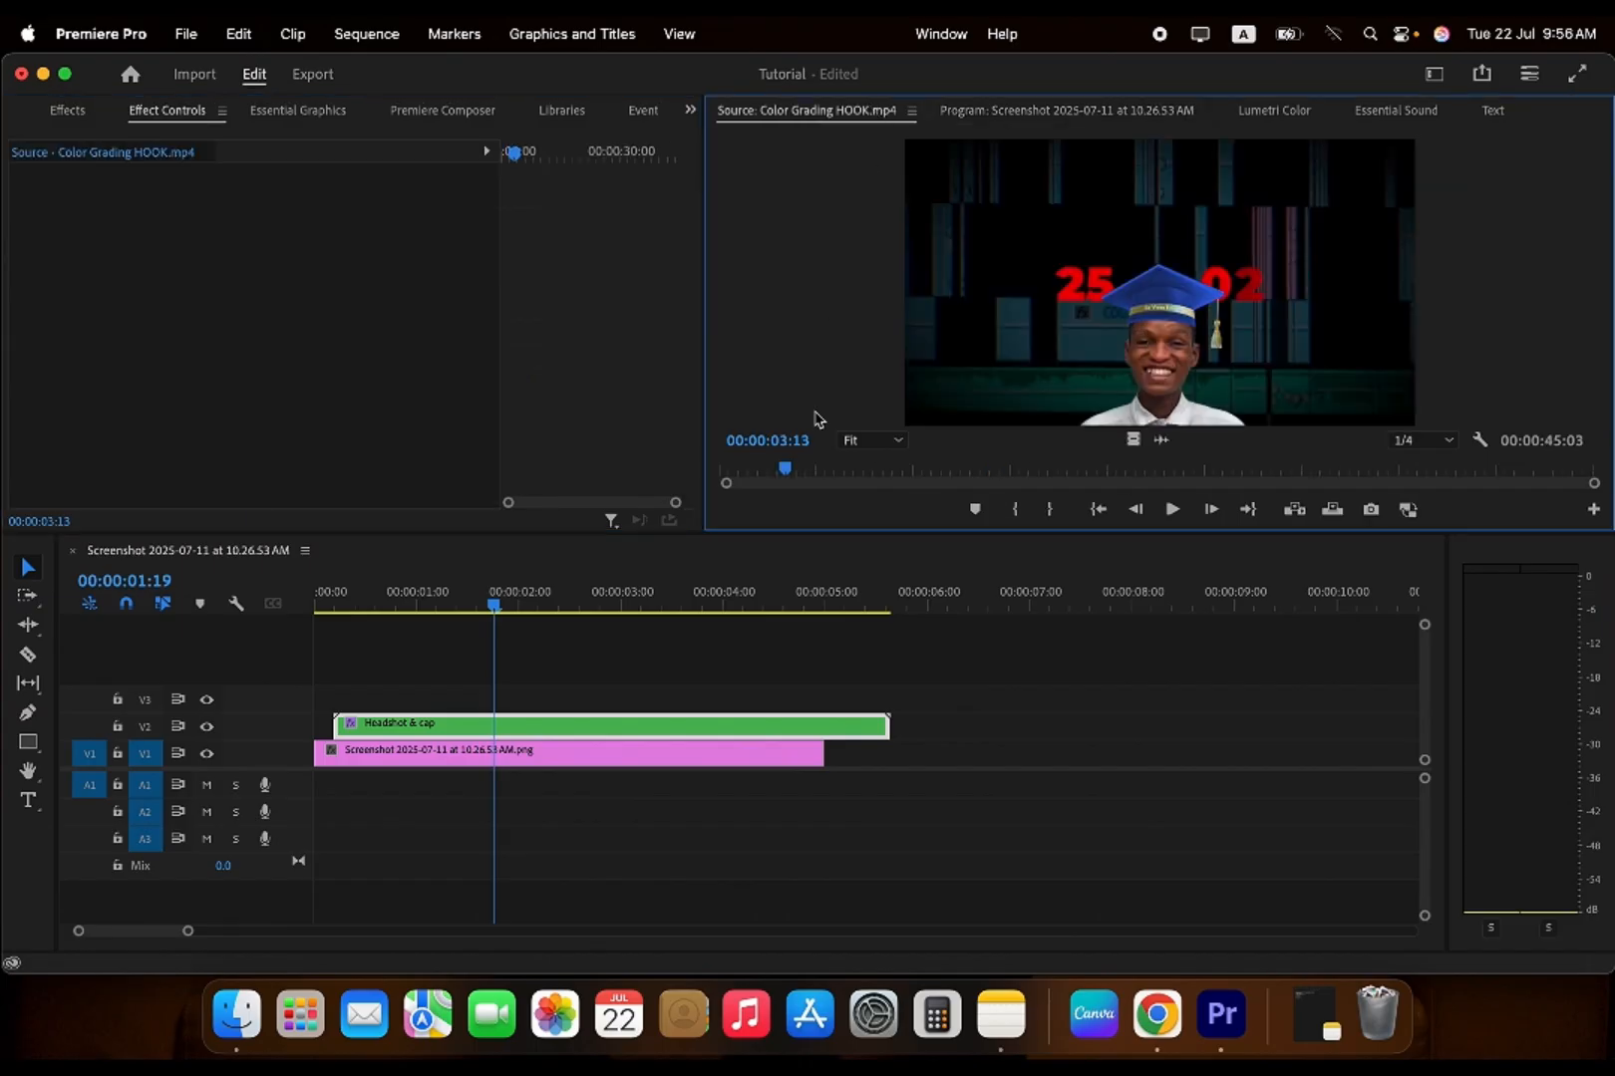
pyautogui.press('space')
pyautogui.press('space')
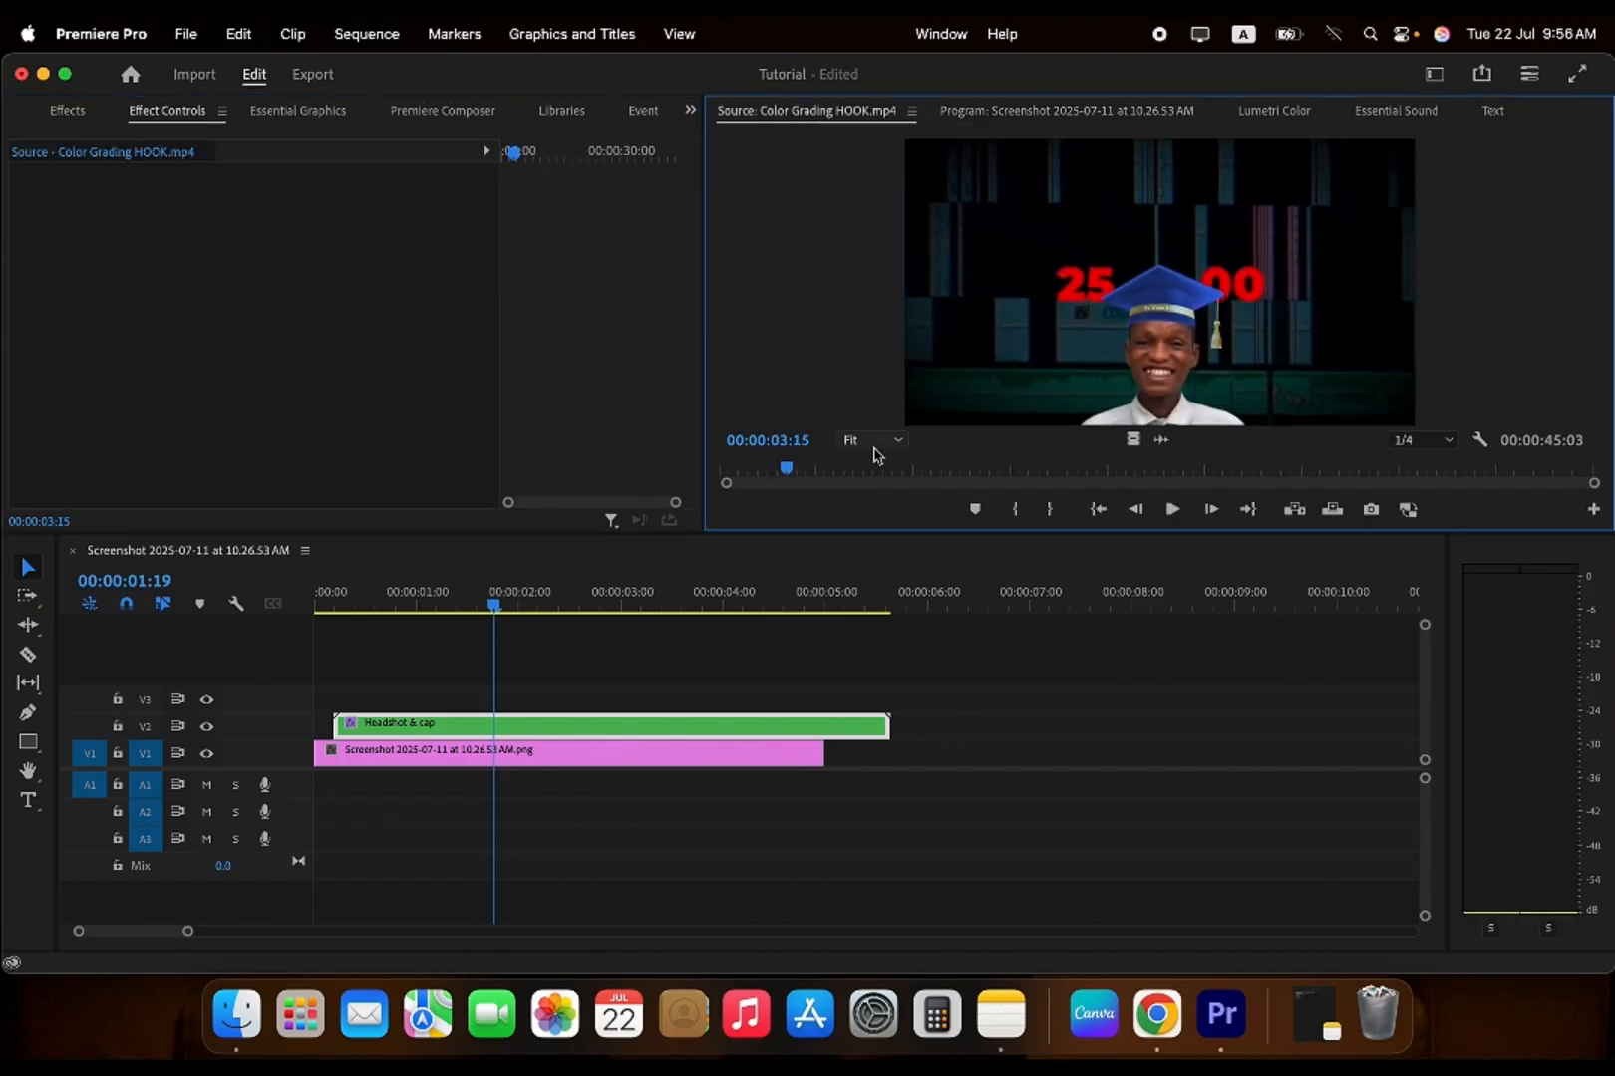
pyautogui.click(1039, 111)
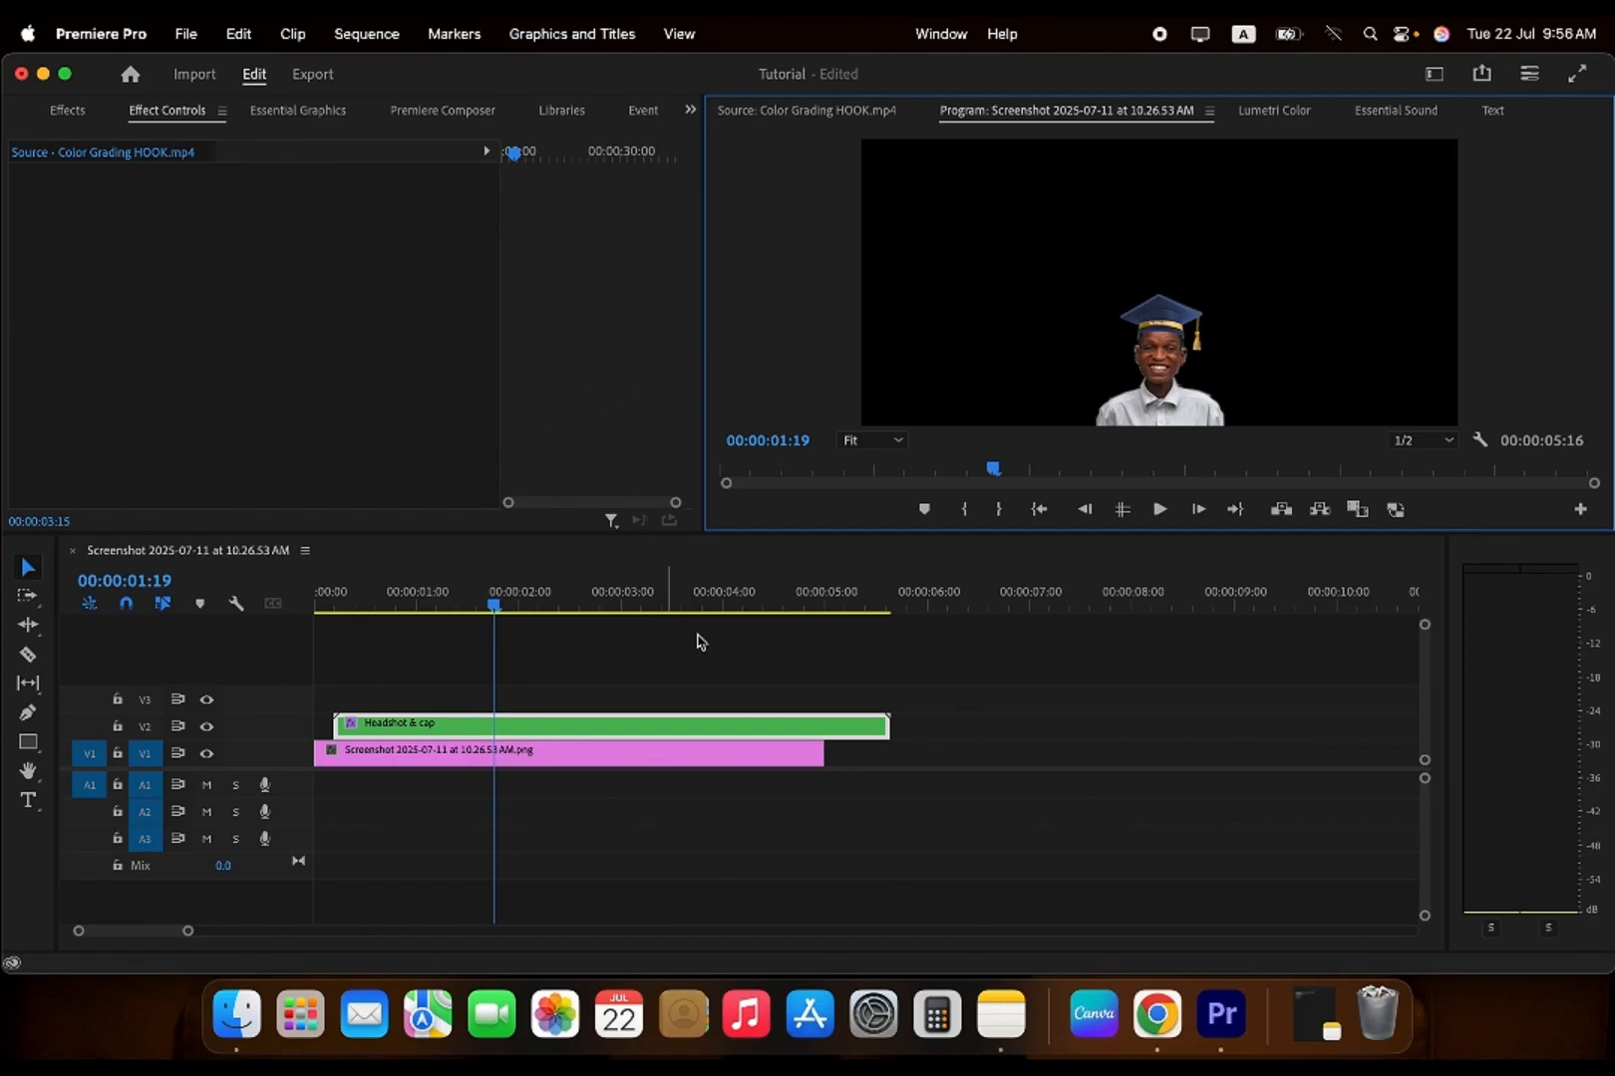
# - Reshape the Transform Scale velocity curve of the Headshot & cap clip into a narrow, steep dip midway between its two keyframes
pyautogui.click(628, 755)
pyautogui.click(624, 728)
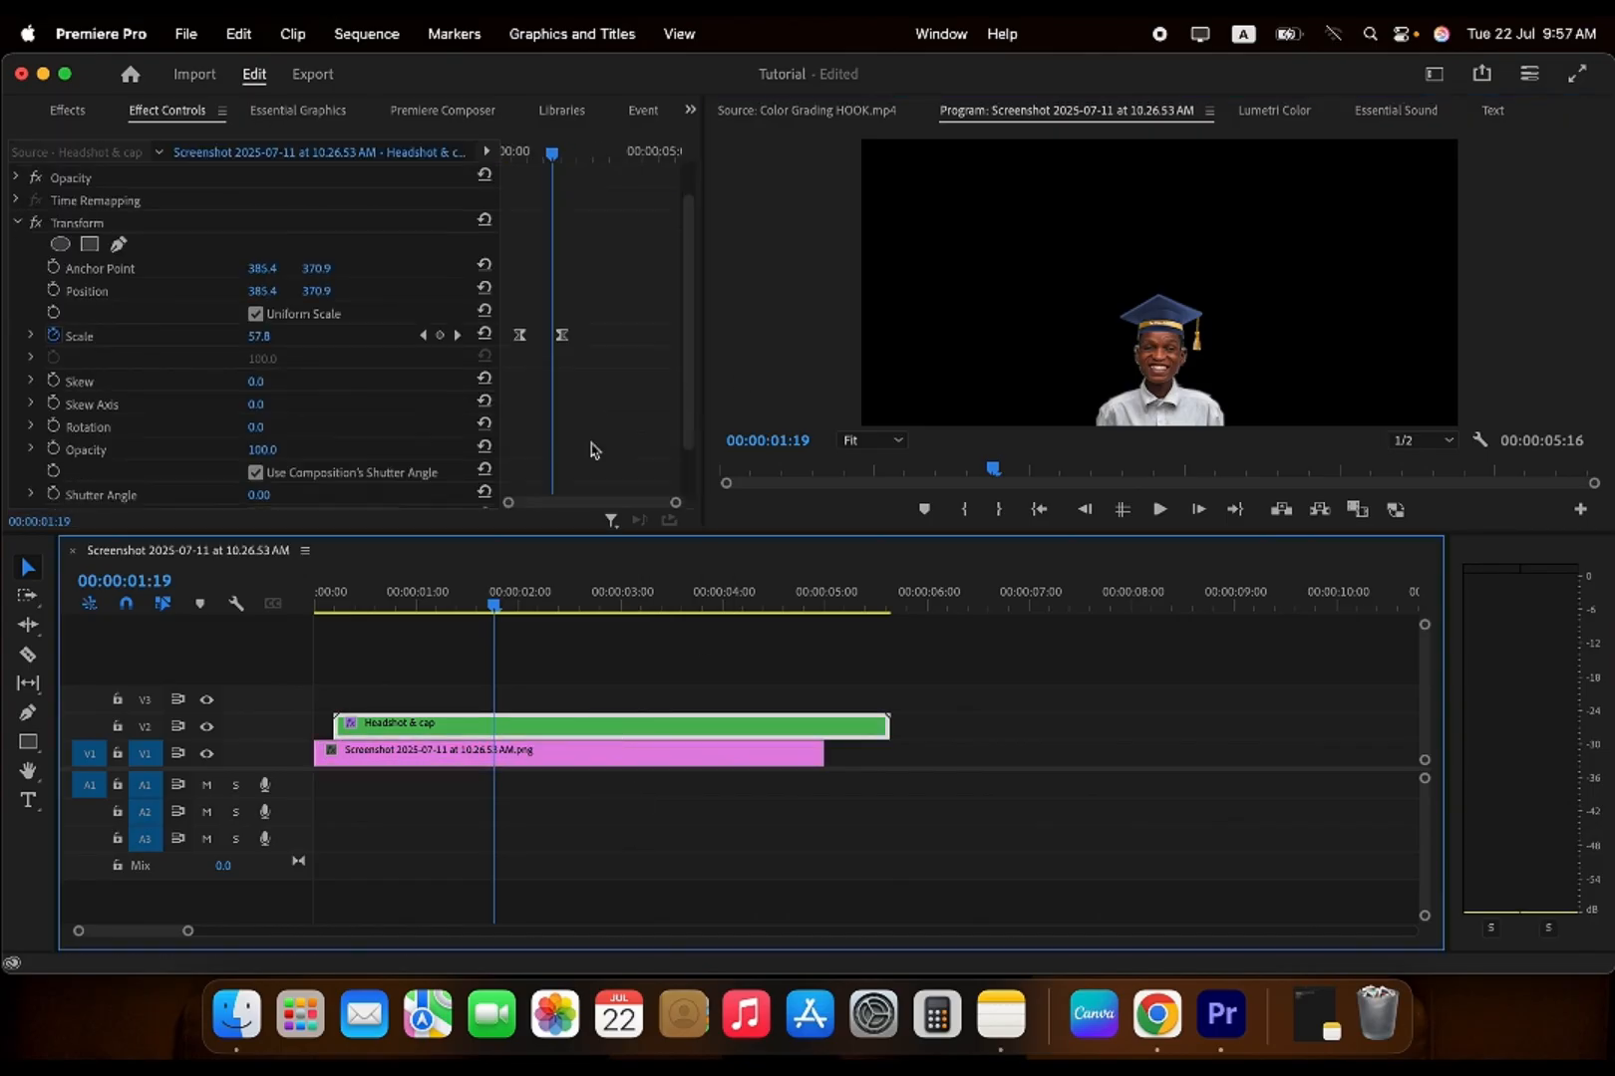
pyautogui.scroll(-2, 593, 449)
pyautogui.click(31, 269)
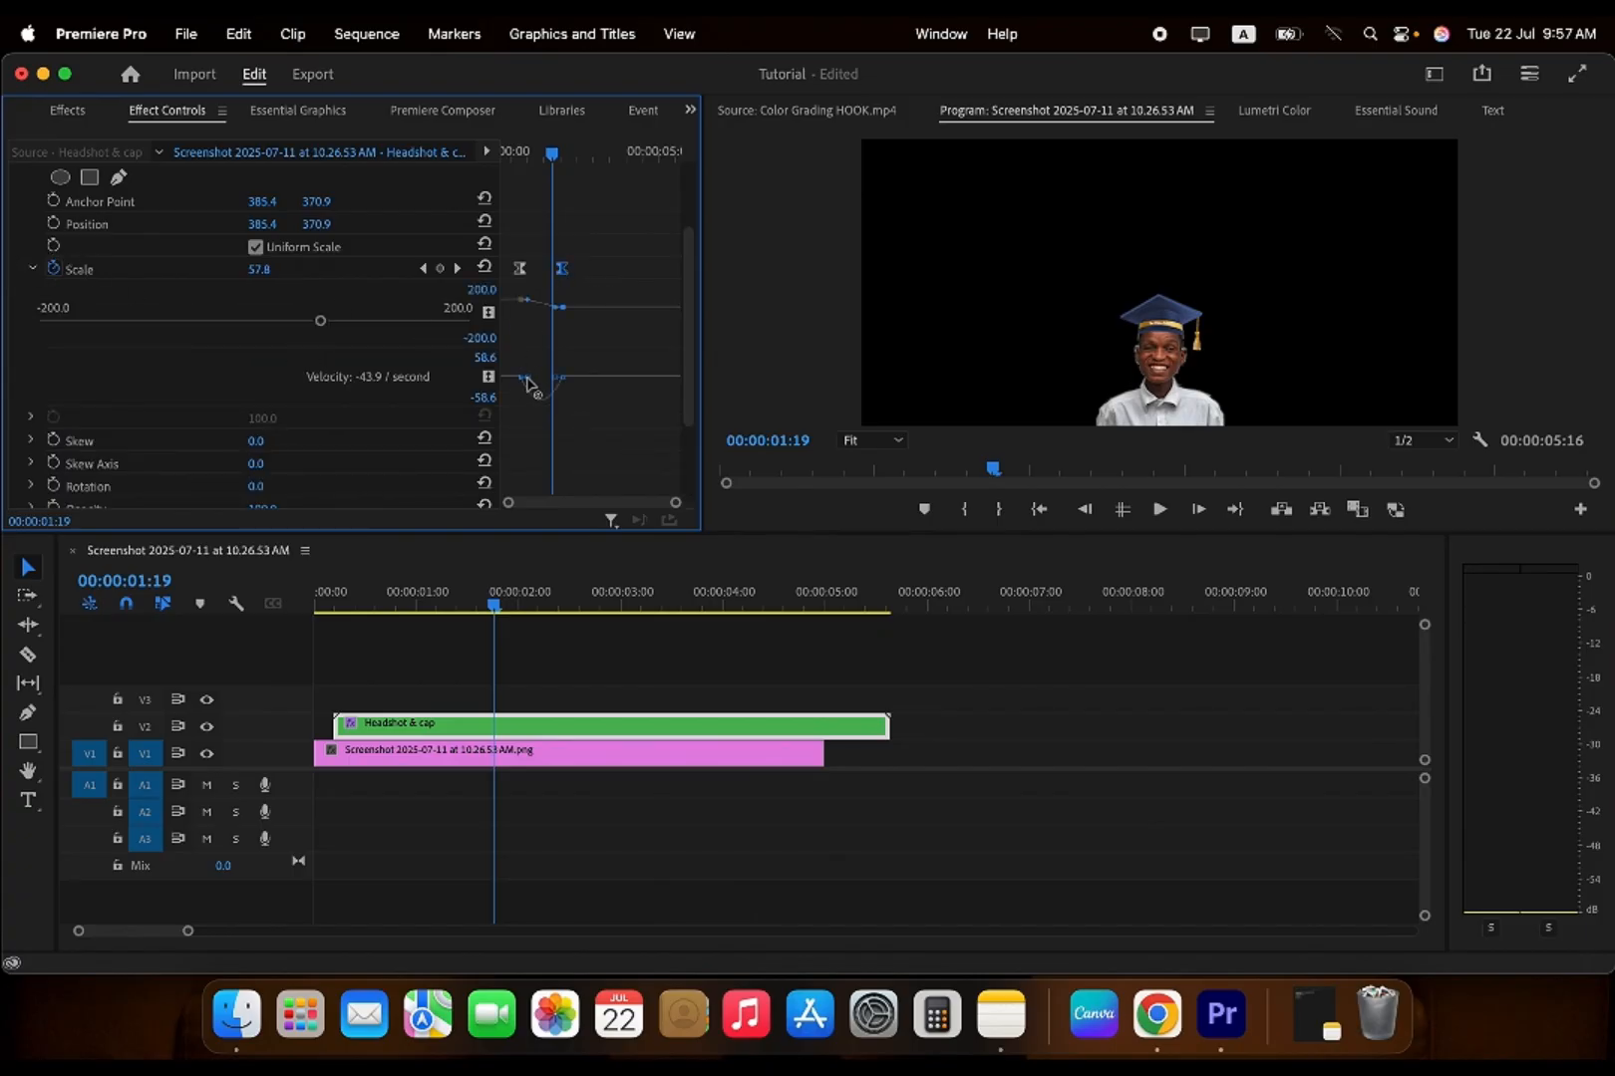
pyautogui.moveTo(529, 383); pyautogui.dragTo(547, 380)
# - Play back the scale-down animation of the Headshot & cap clip from its start several times
pyautogui.moveTo(511, 156)
pyautogui.mouseDown()
pyautogui.moveTo(564, 161)
pyautogui.moveTo(504, 167)
pyautogui.mouseUp()
pyautogui.press('space')
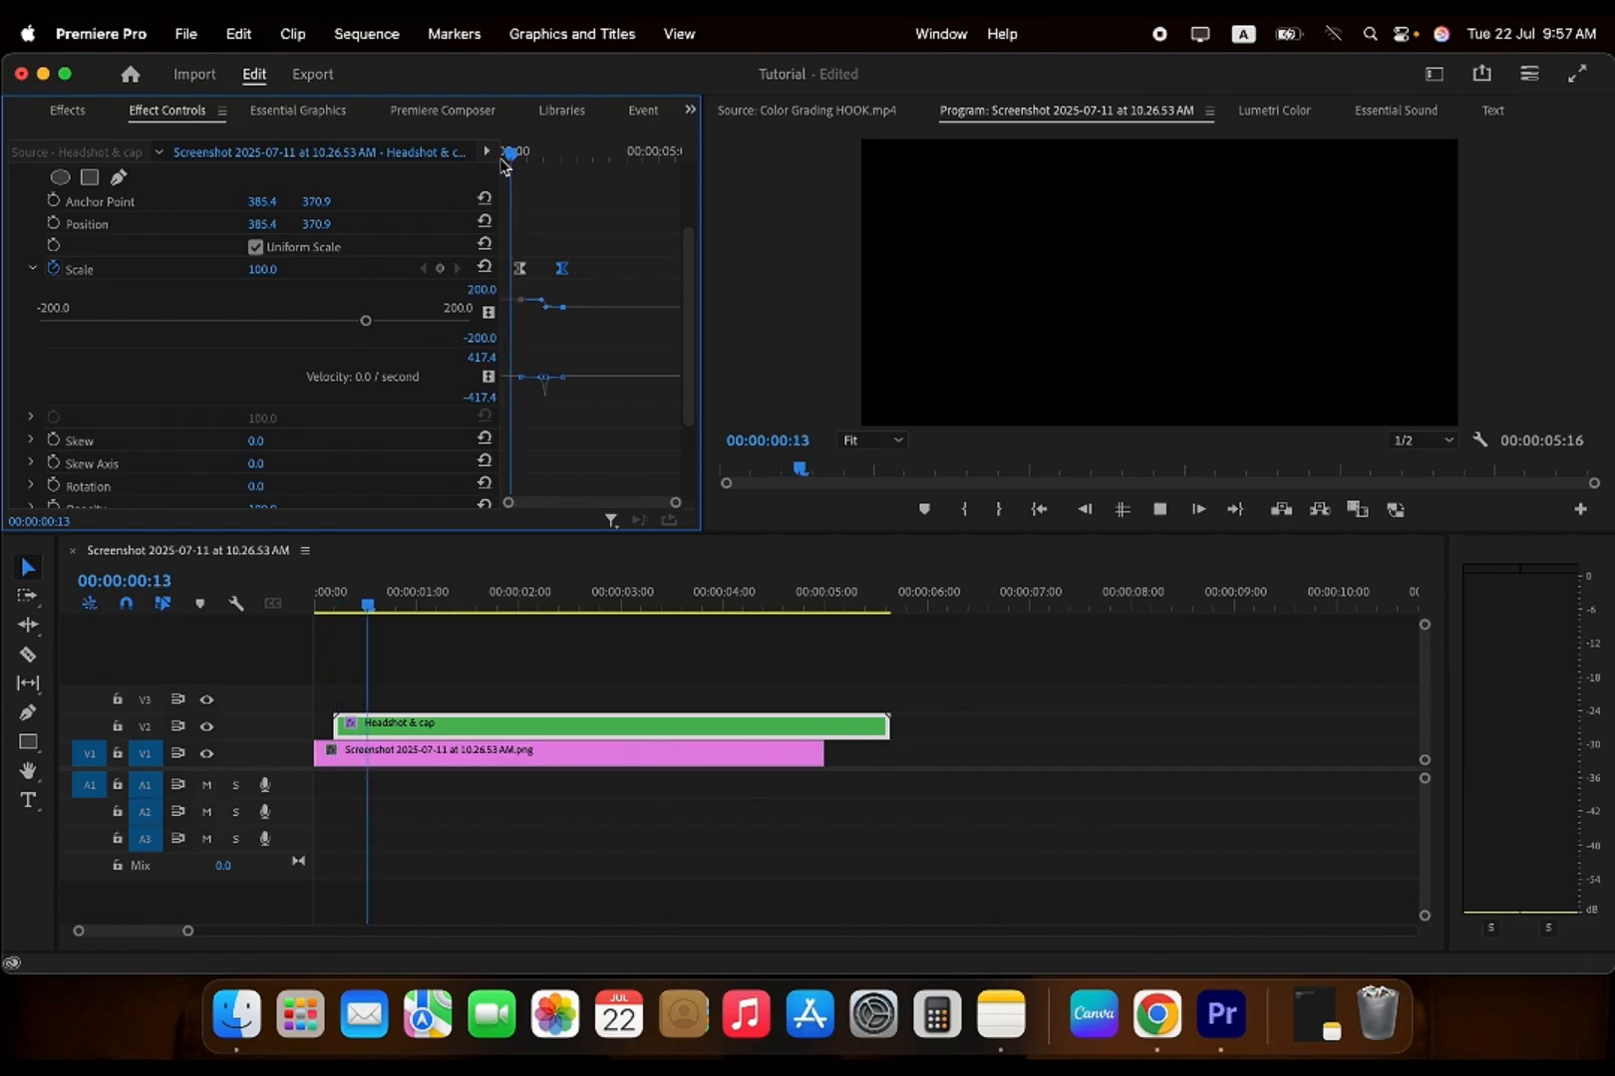
pyautogui.click(516, 163)
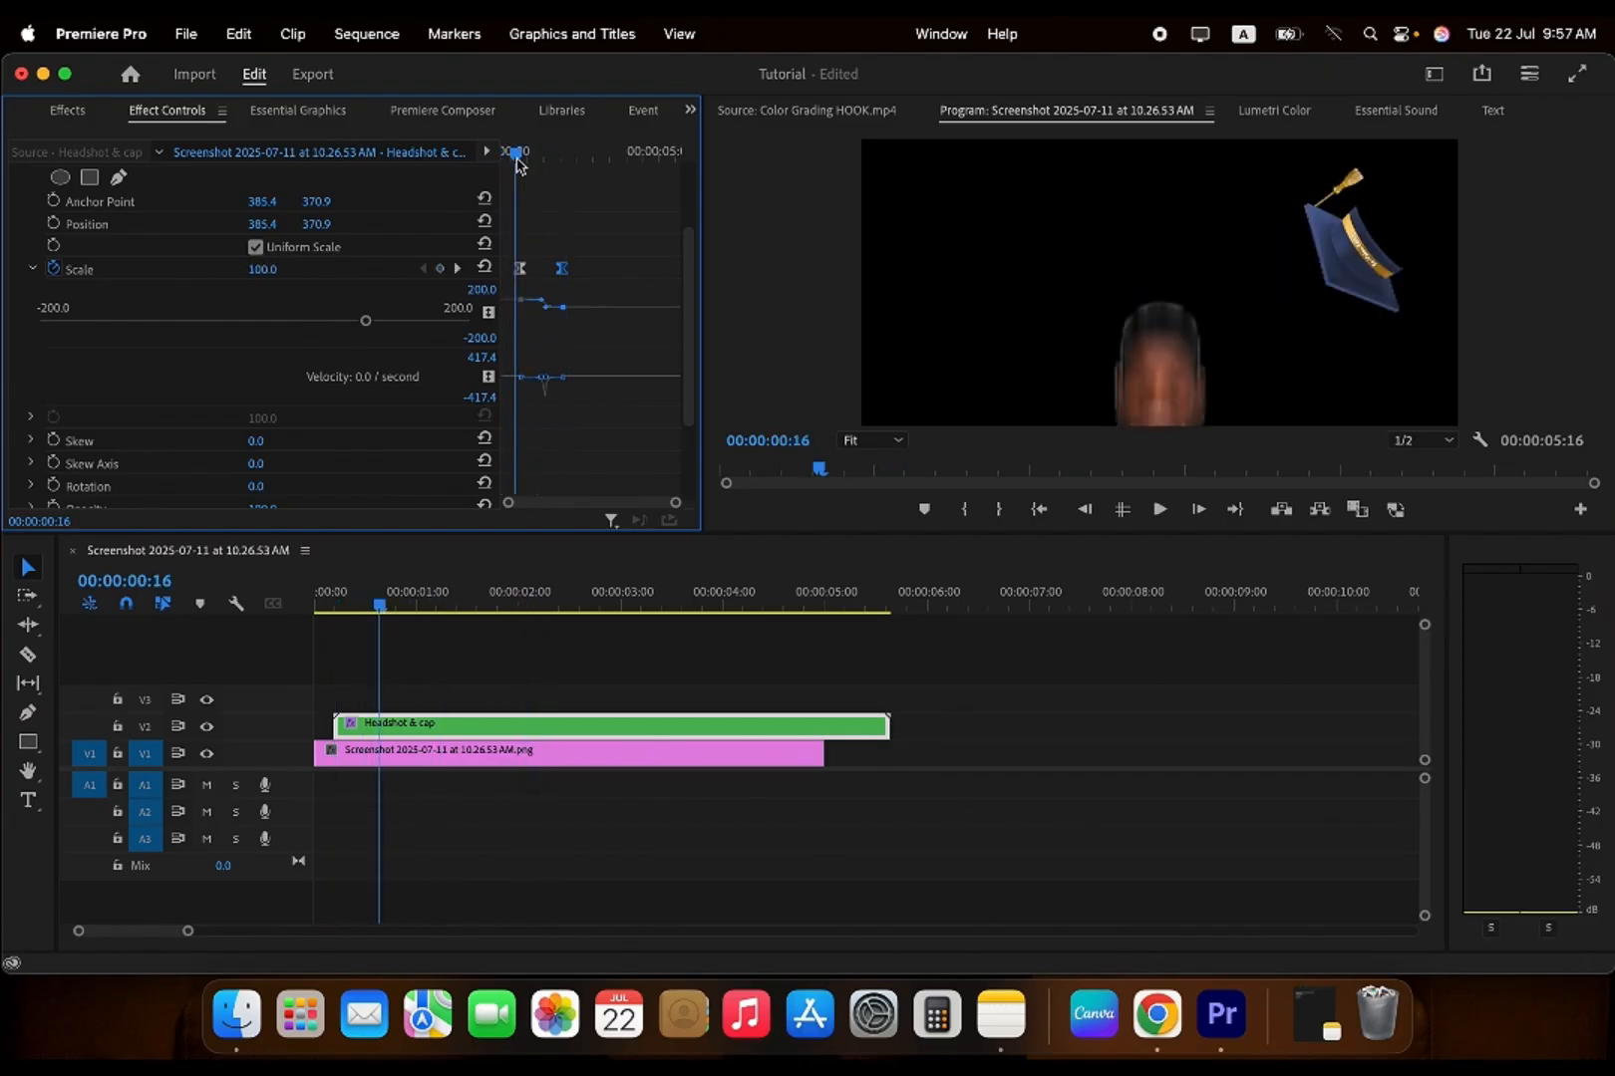
pyautogui.press('space')
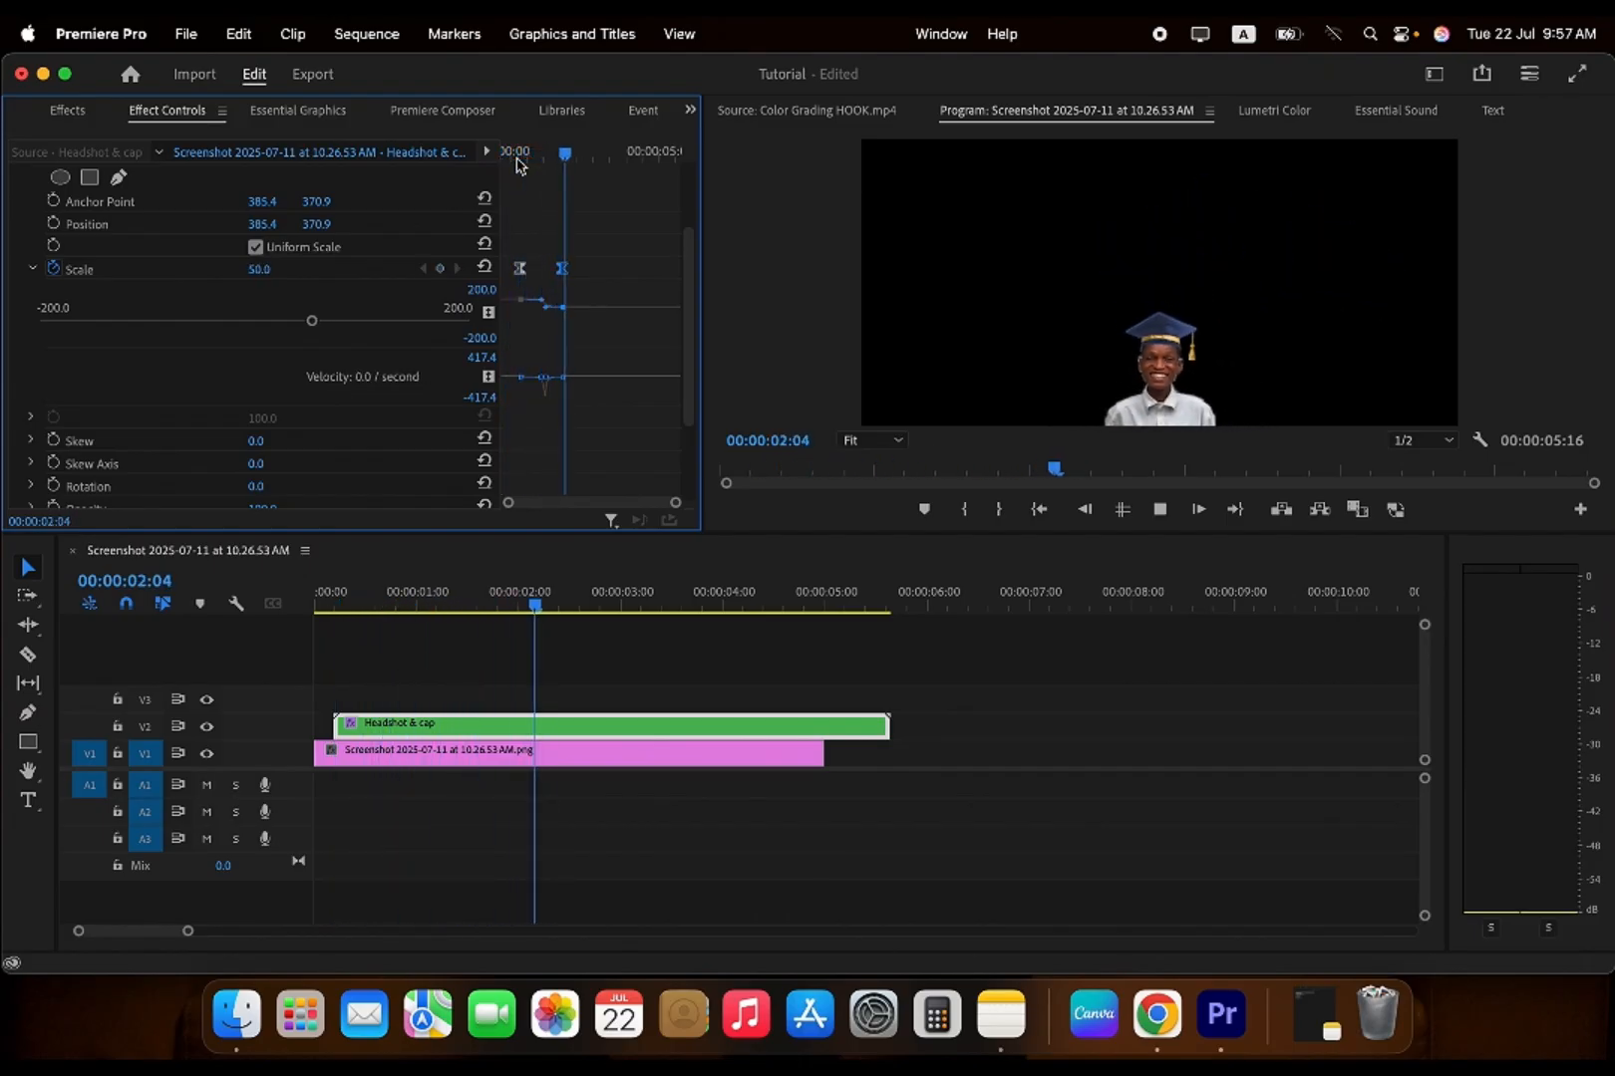
pyautogui.press('space')
pyautogui.moveTo(676, 504); pyautogui.dragTo(588, 498)
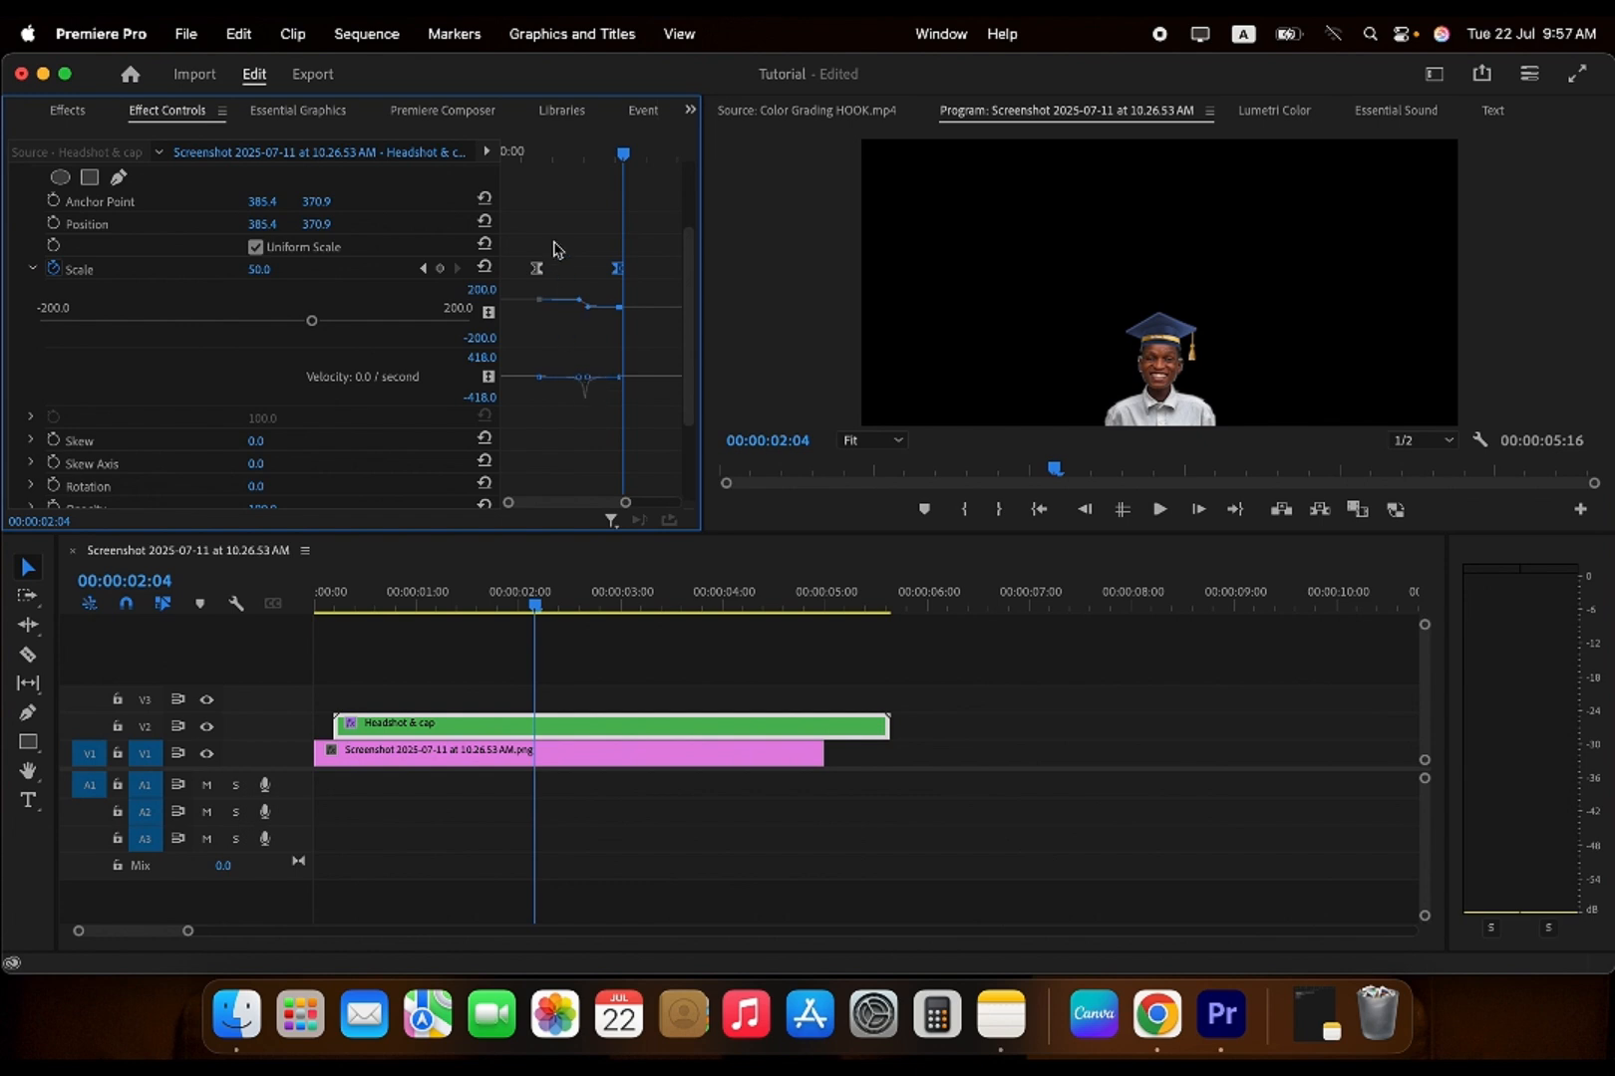
pyautogui.press('Home')
pyautogui.press('space')
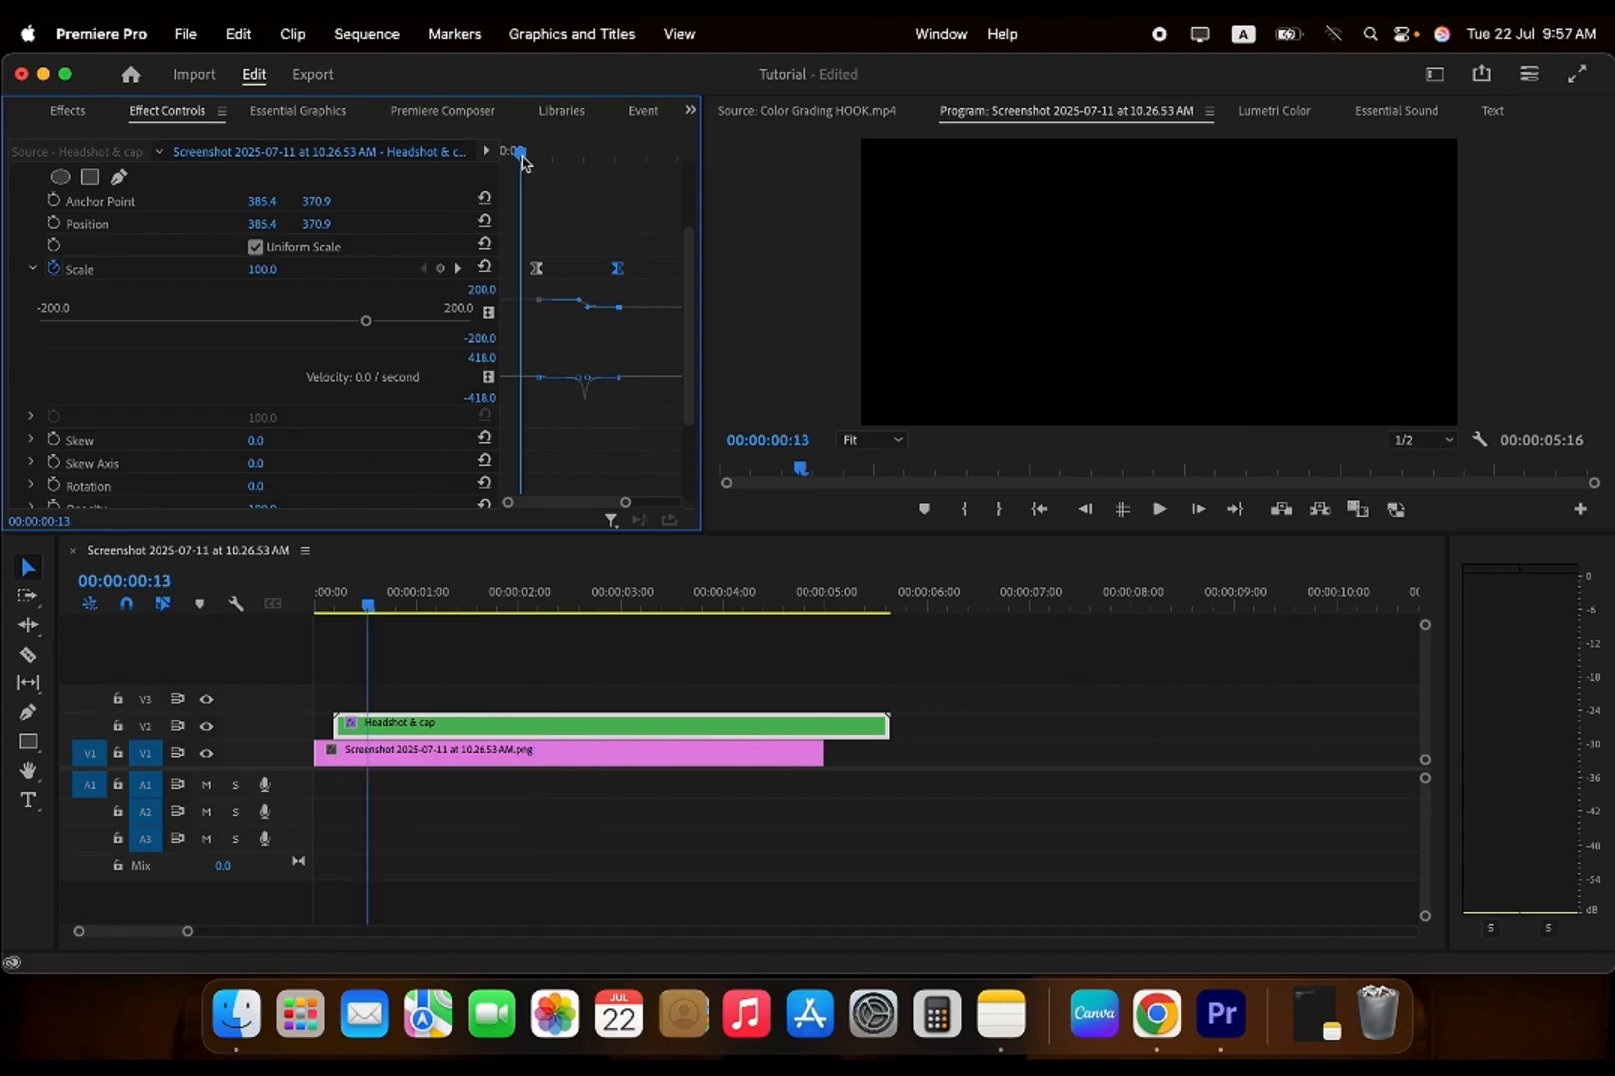
pyautogui.press('space')
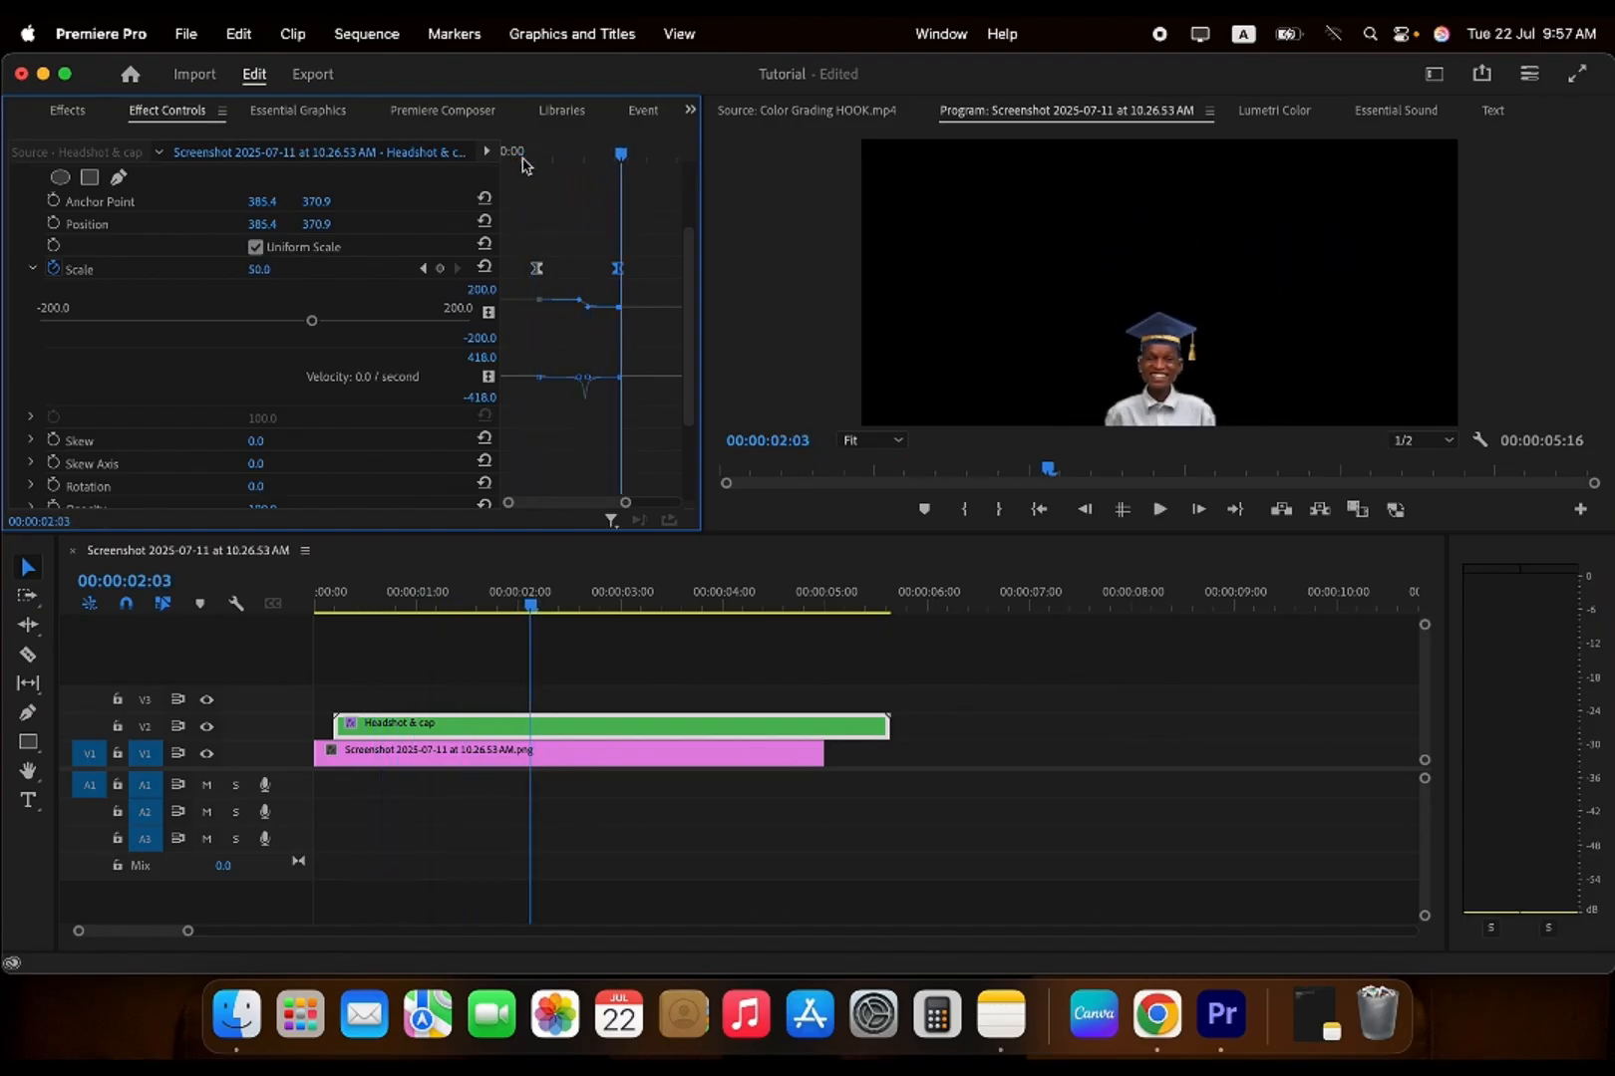
# - Add a Transform Position keyframe to the Headshot & cap clip at 00:00:02:03, where the scale-down ends
pyautogui.scroll(3, 277, 310)
pyautogui.click(15, 267)
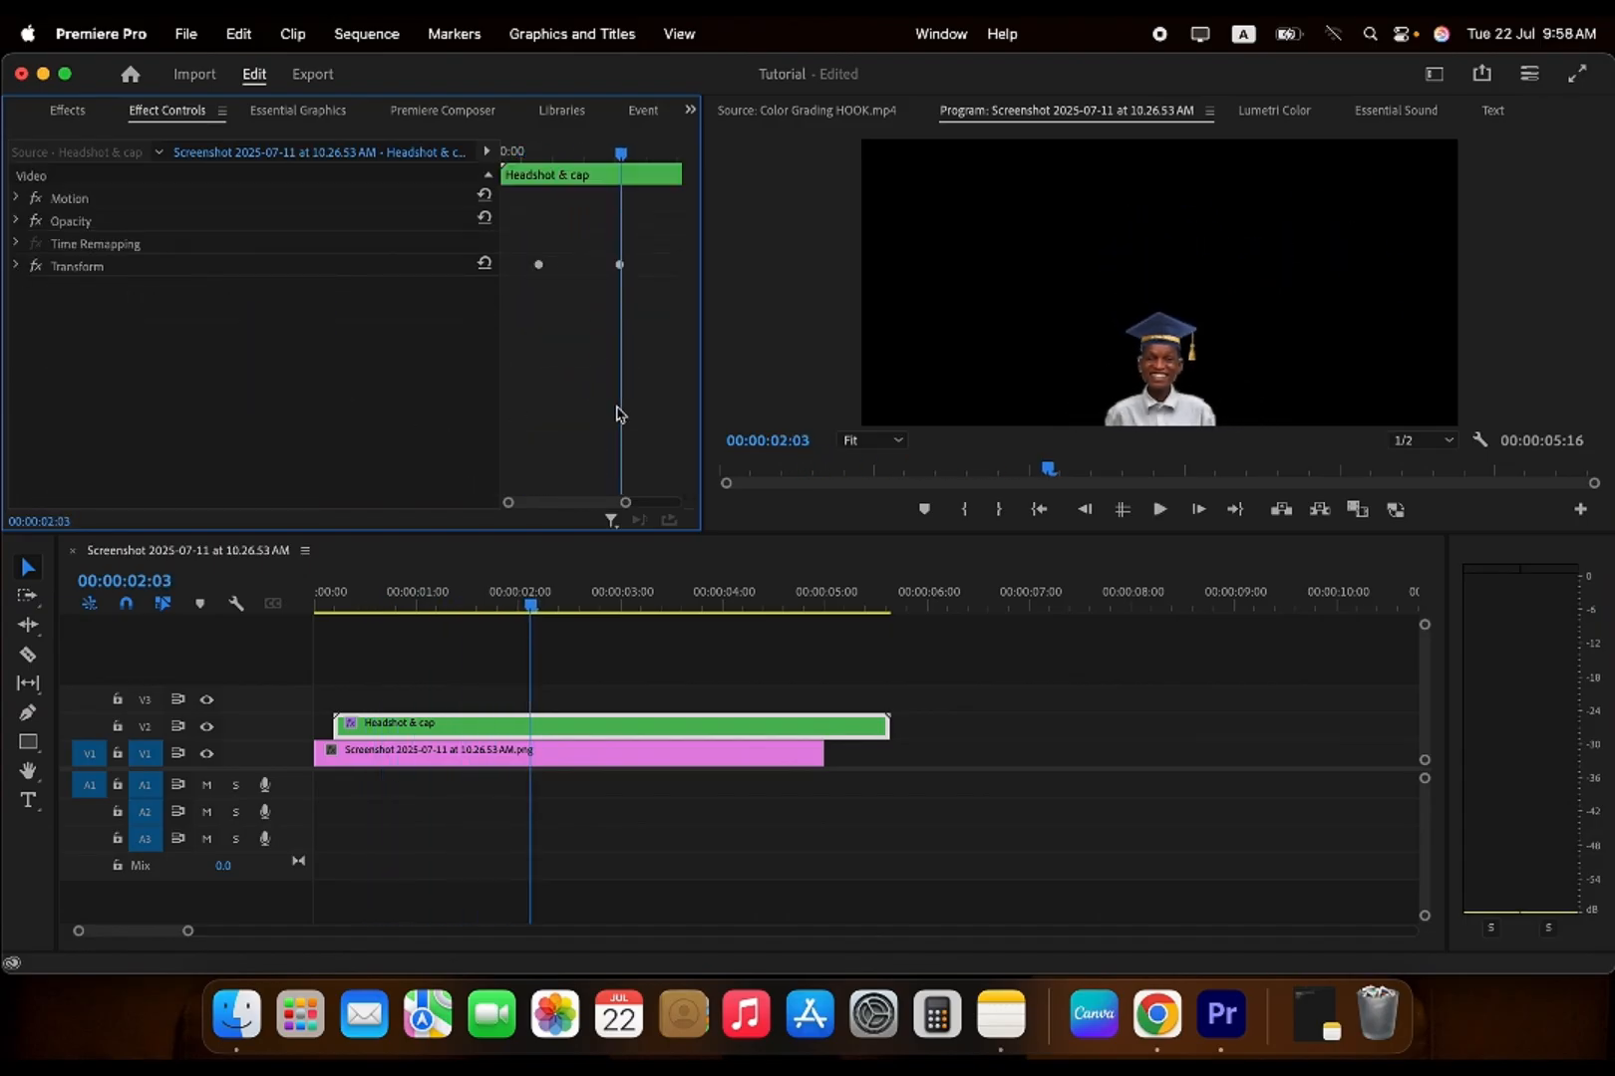
pyautogui.moveTo(625, 503); pyautogui.dragTo(645, 504)
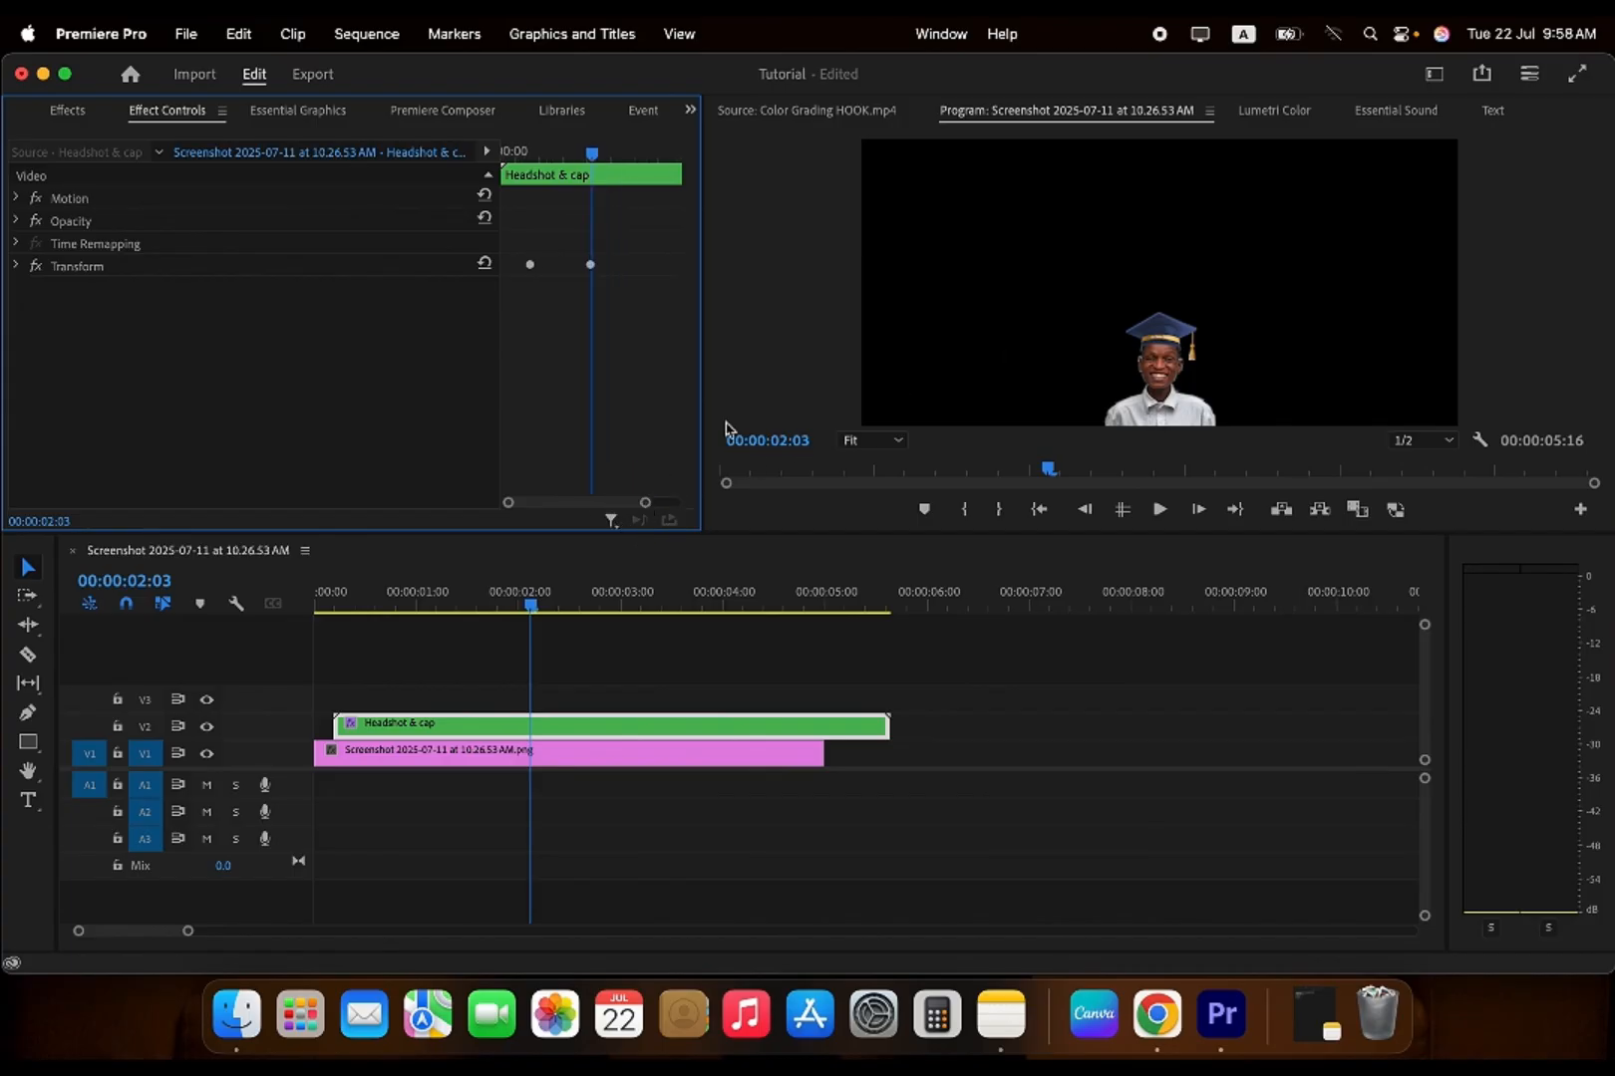
pyautogui.click(15, 266)
pyautogui.scroll(-2, 274, 349)
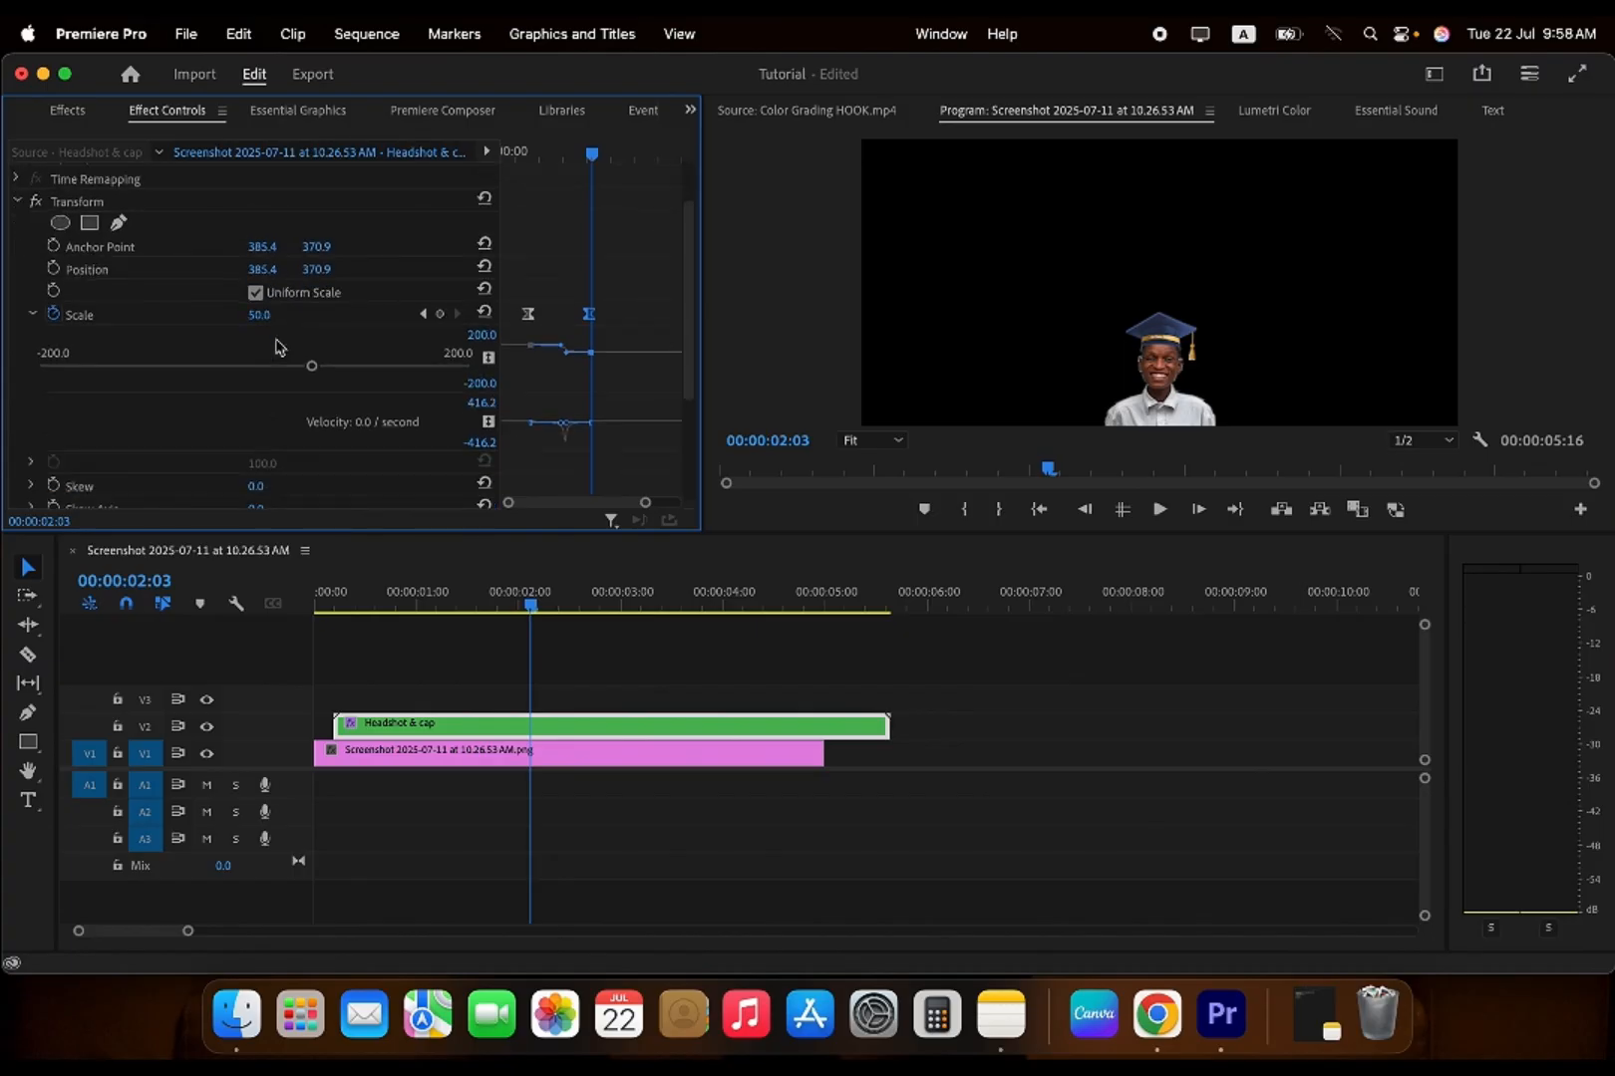
pyautogui.scroll(1, 179, 249)
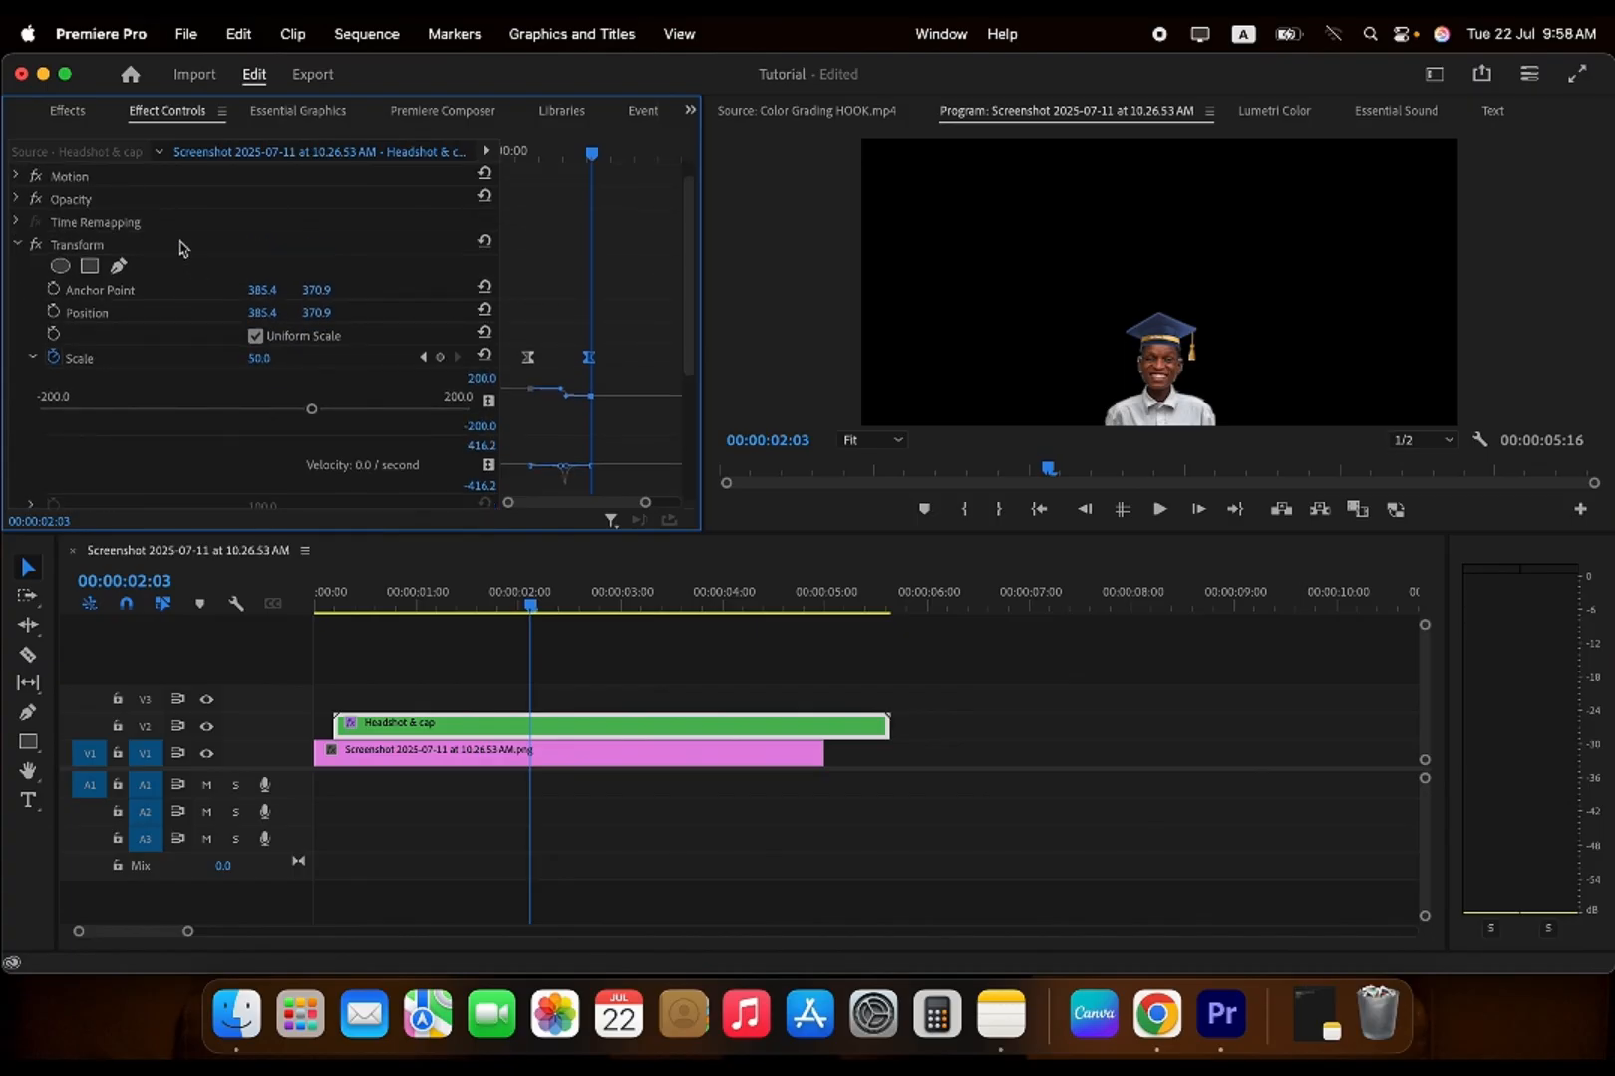
pyautogui.click(54, 313)
pyautogui.press('space')
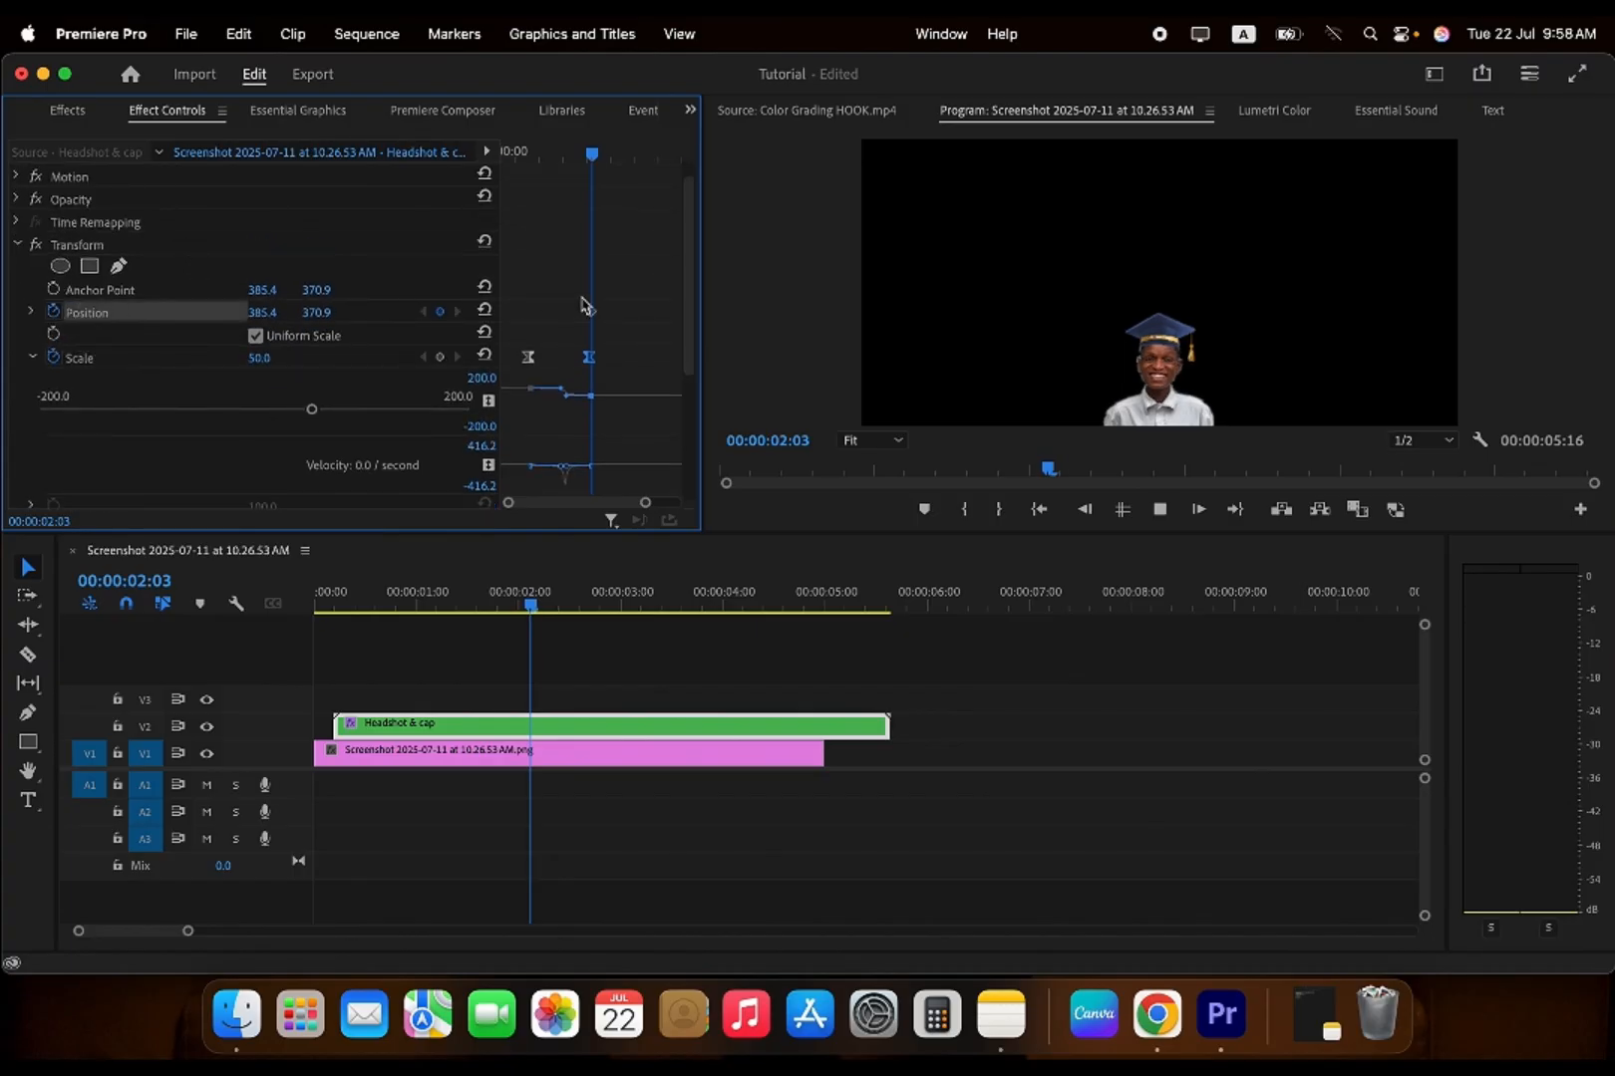
pyautogui.press('space')
# - Add a second Position keyframe at 00:00:03:01 with the vertical value at 525.9, and play back the downward exit
pyautogui.click(440, 312)
pyautogui.click(635, 315)
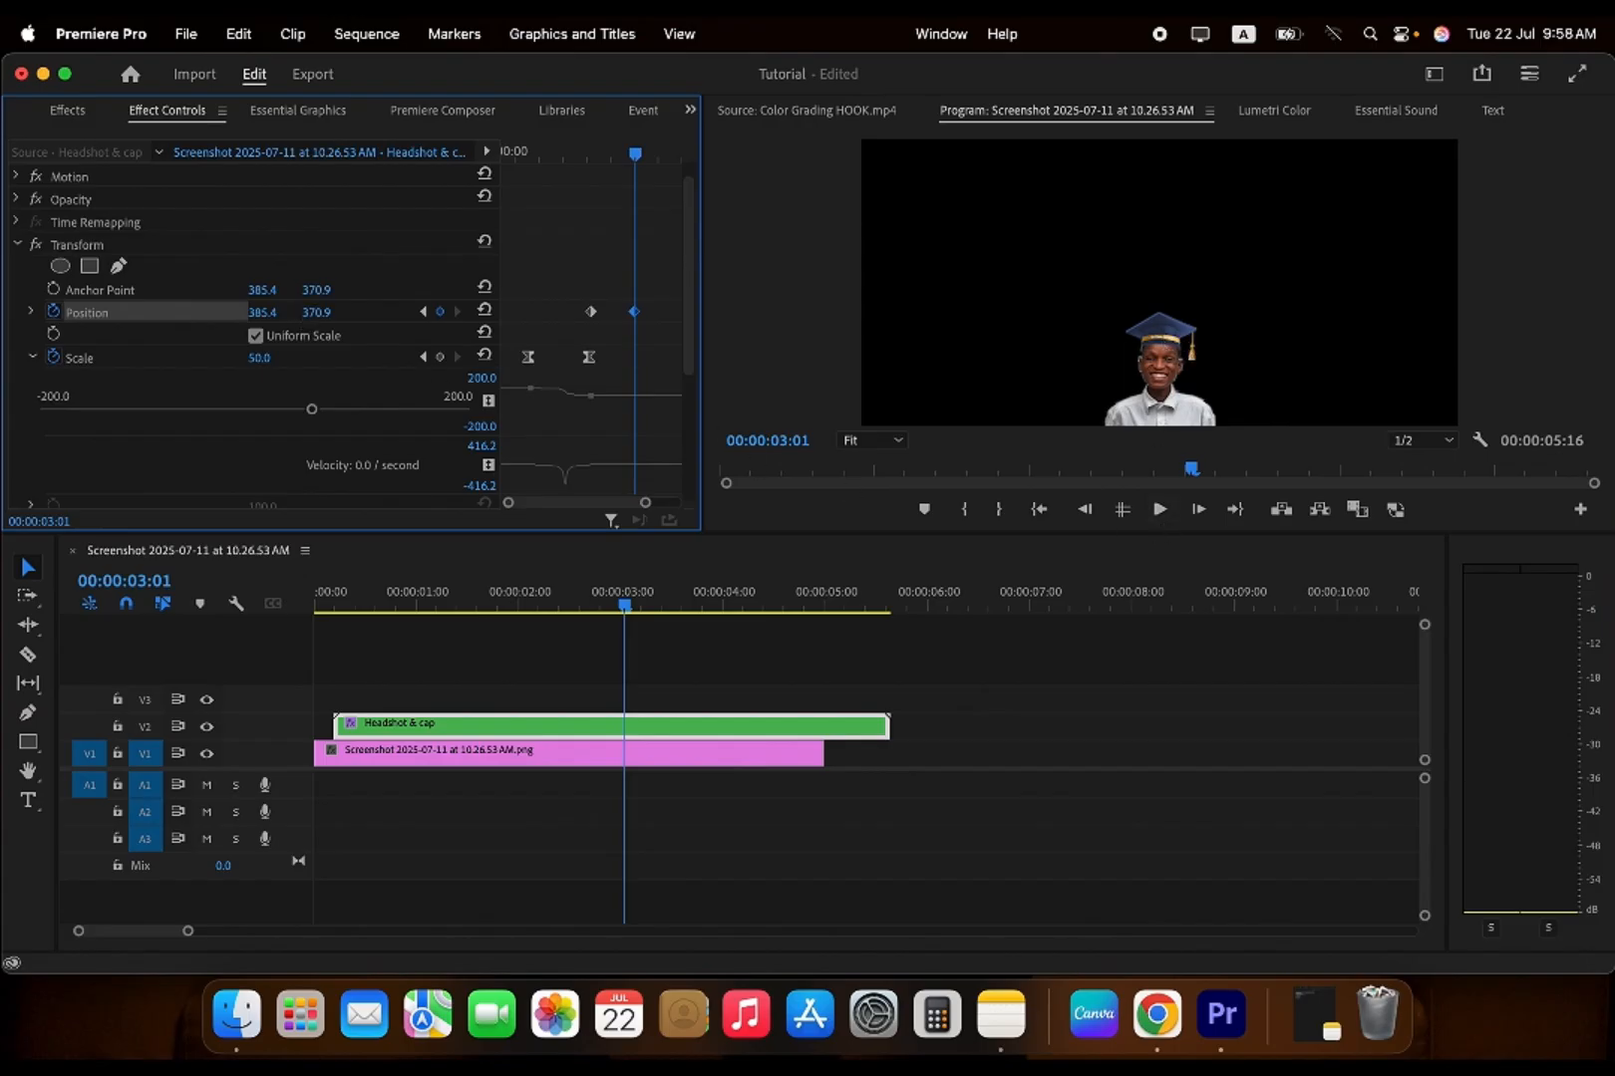
pyautogui.moveTo(316, 312); pyautogui.dragTo(384, 312)
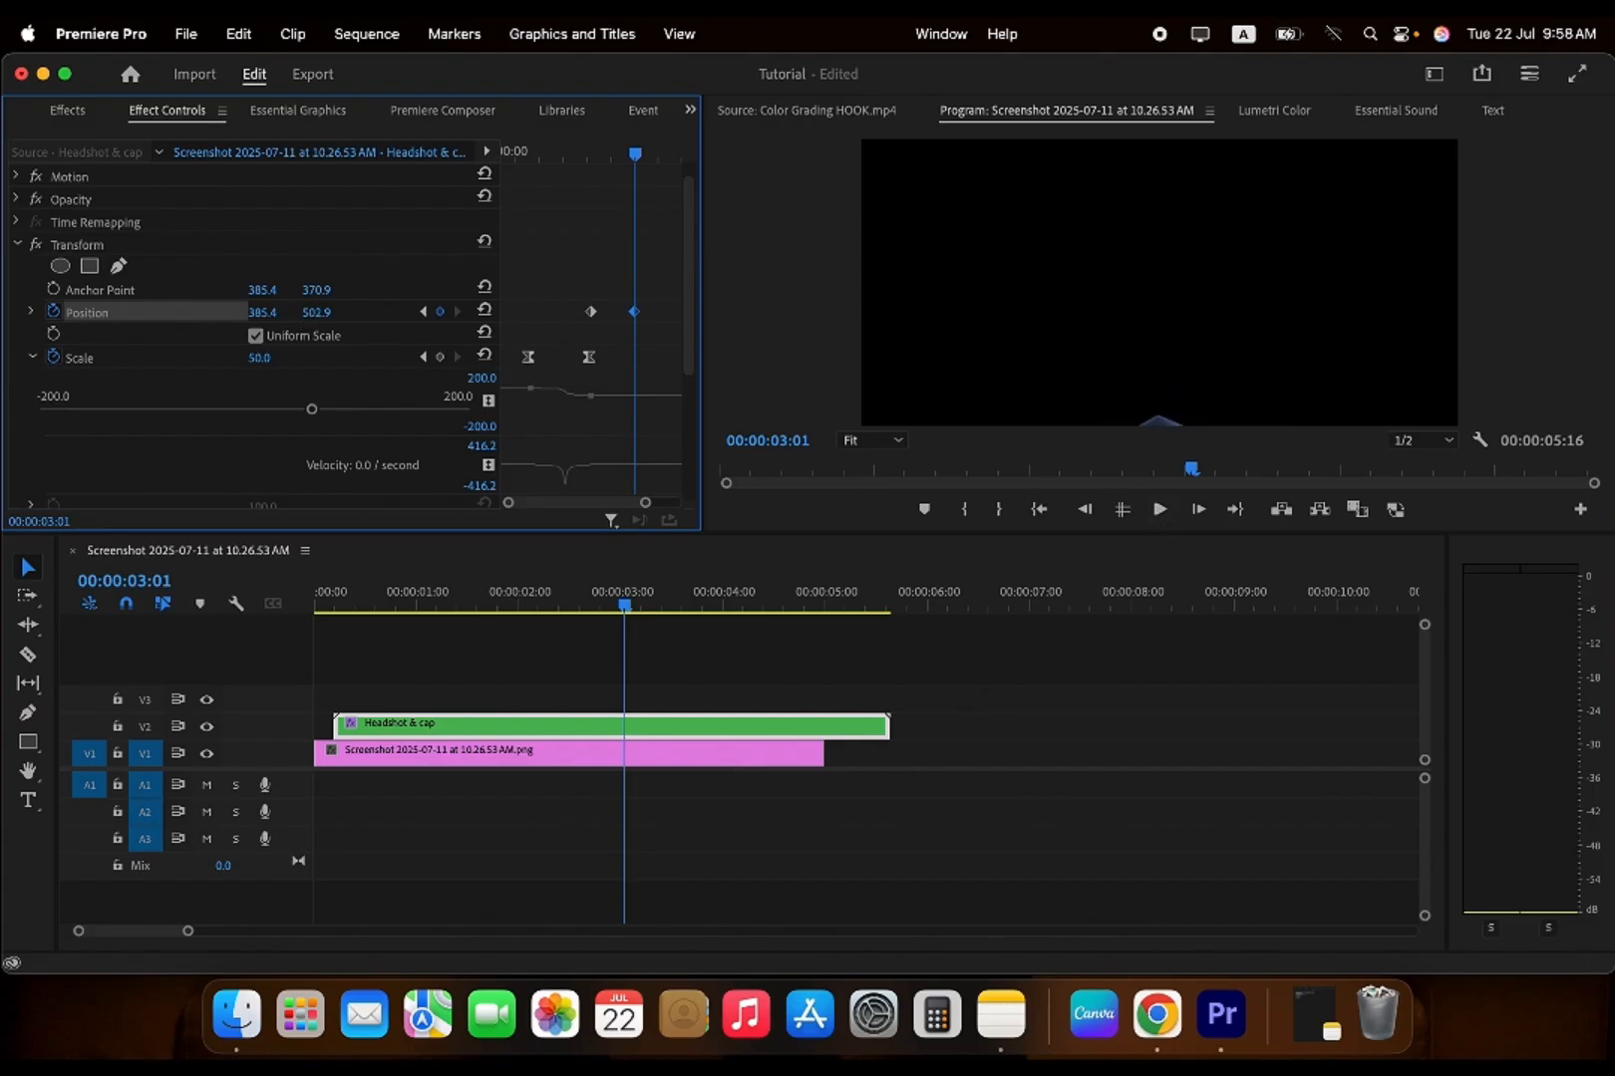
pyautogui.click(632, 314)
pyautogui.click(576, 159)
pyautogui.press('space')
pyautogui.press('space')
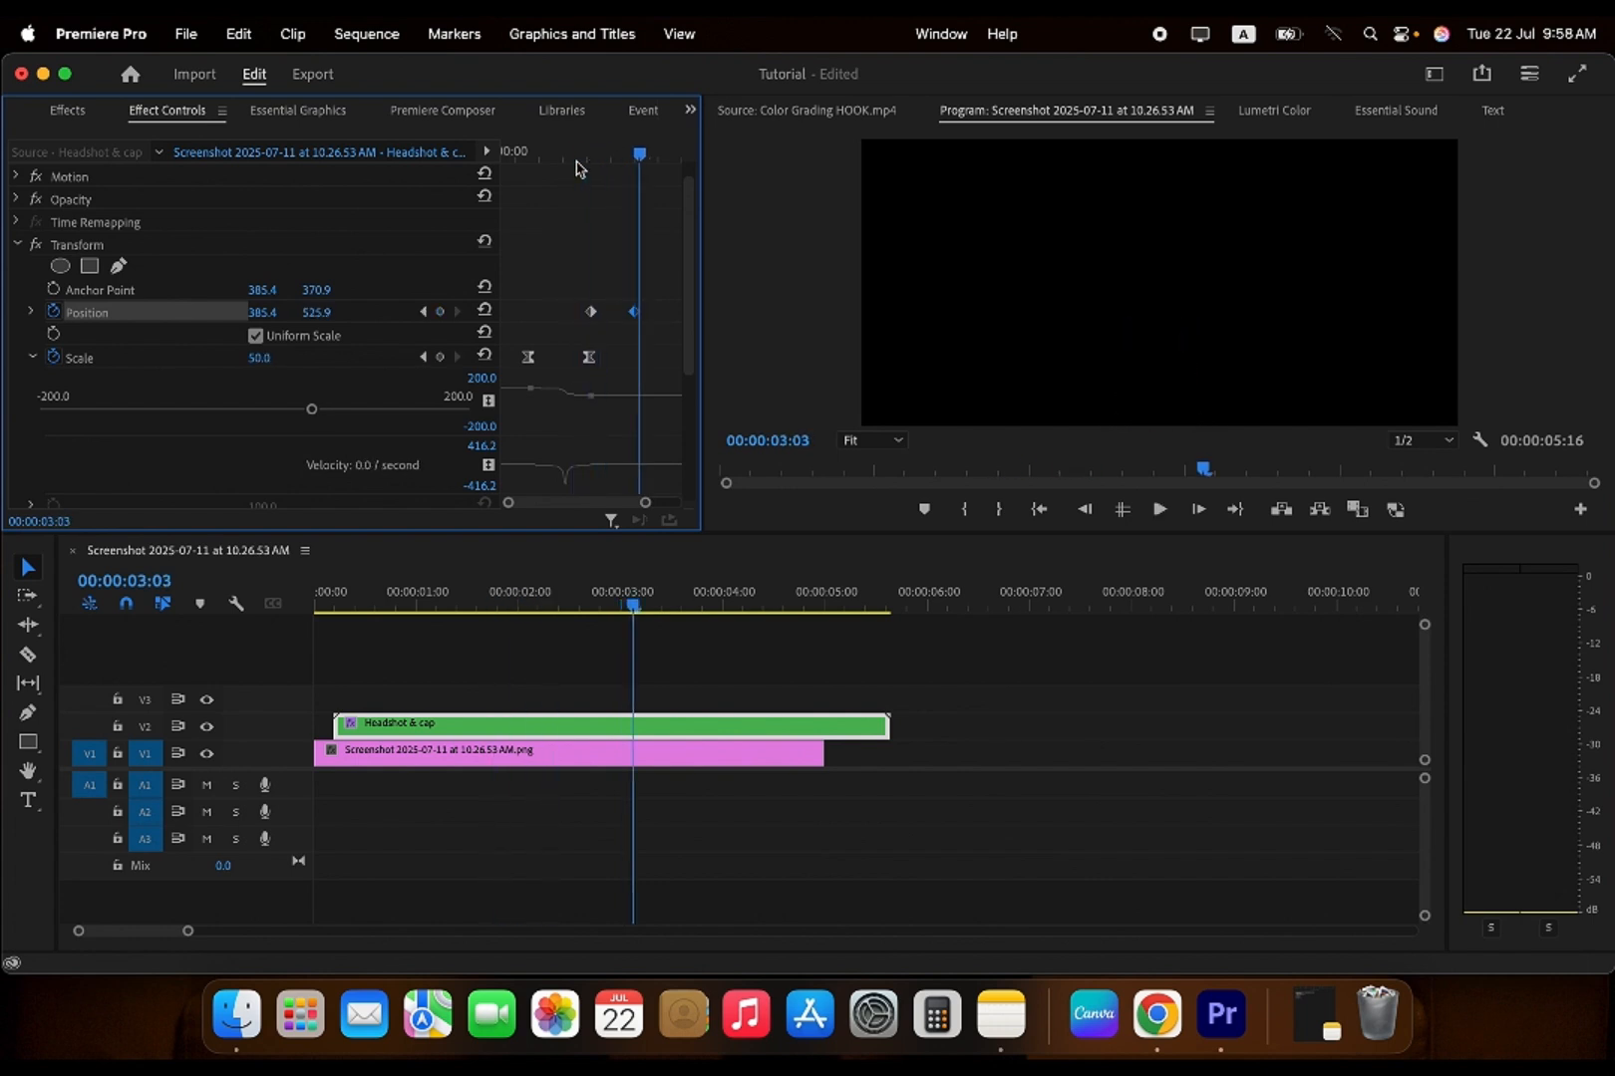
# - Apply Ease In and Ease Out temporal interpolation to both Transform Position keyframes
pyautogui.moveTo(546, 259); pyautogui.dragTo(639, 319)
pyautogui.rightClick(634, 315)
pyautogui.moveTo(720, 511)
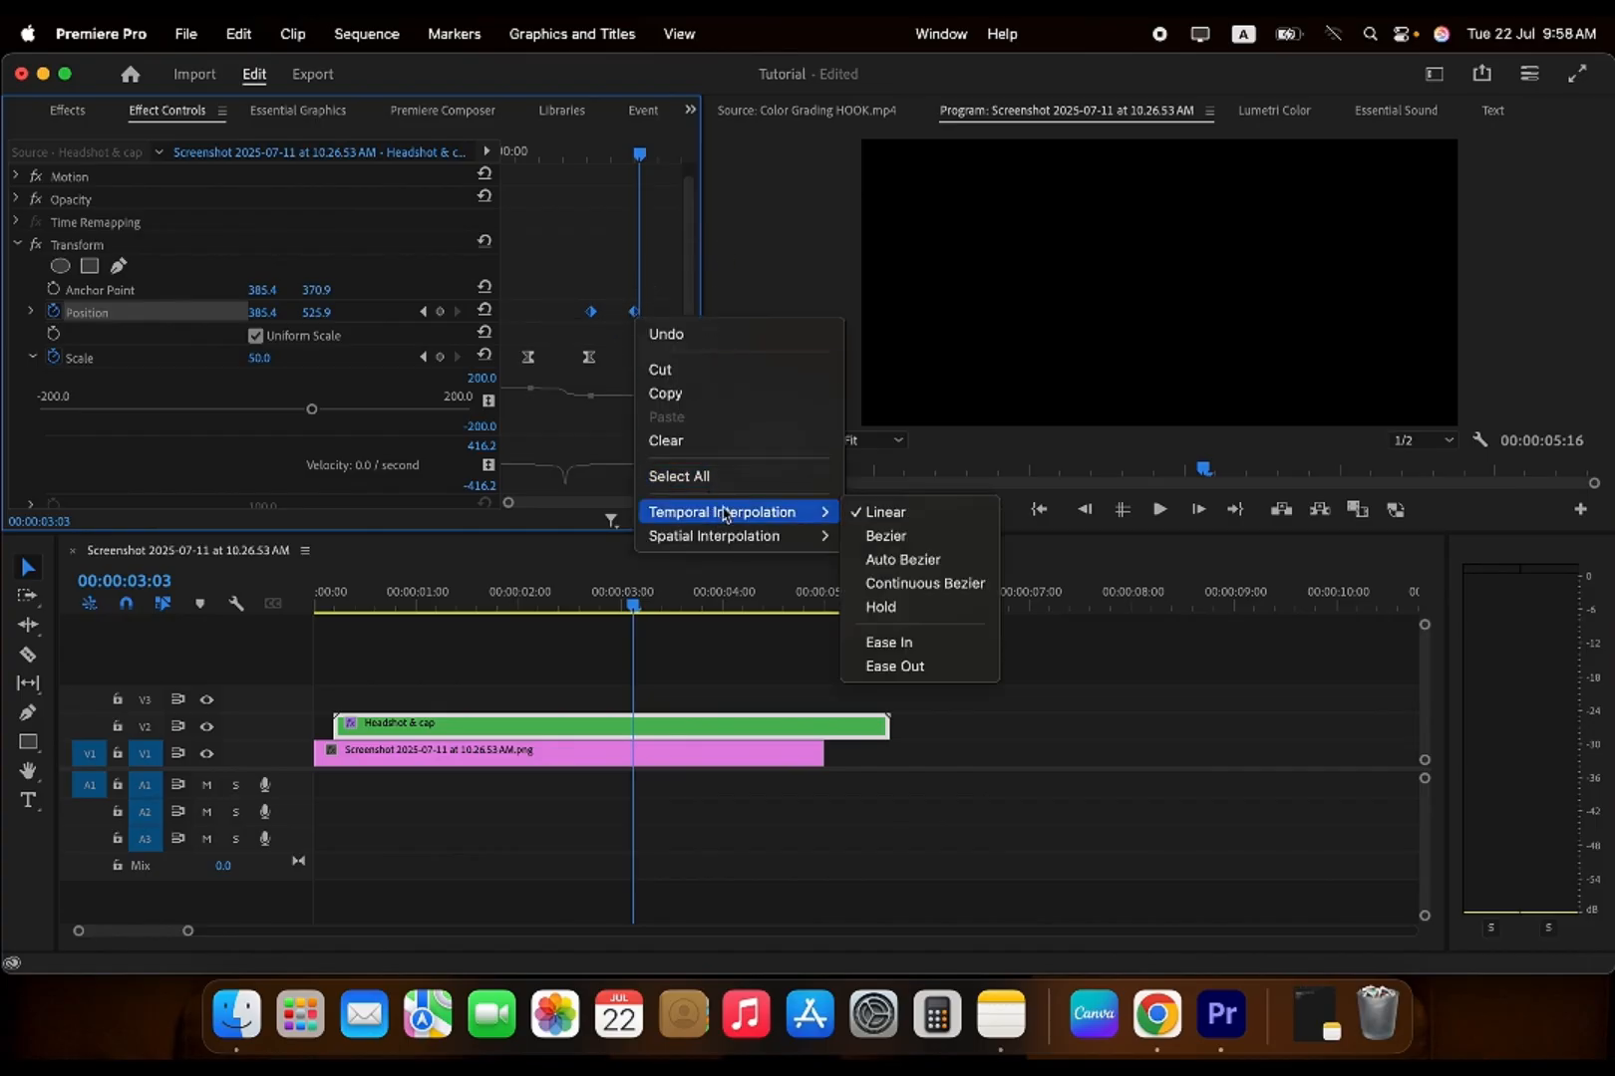
pyautogui.click(945, 643)
pyautogui.rightClick(638, 315)
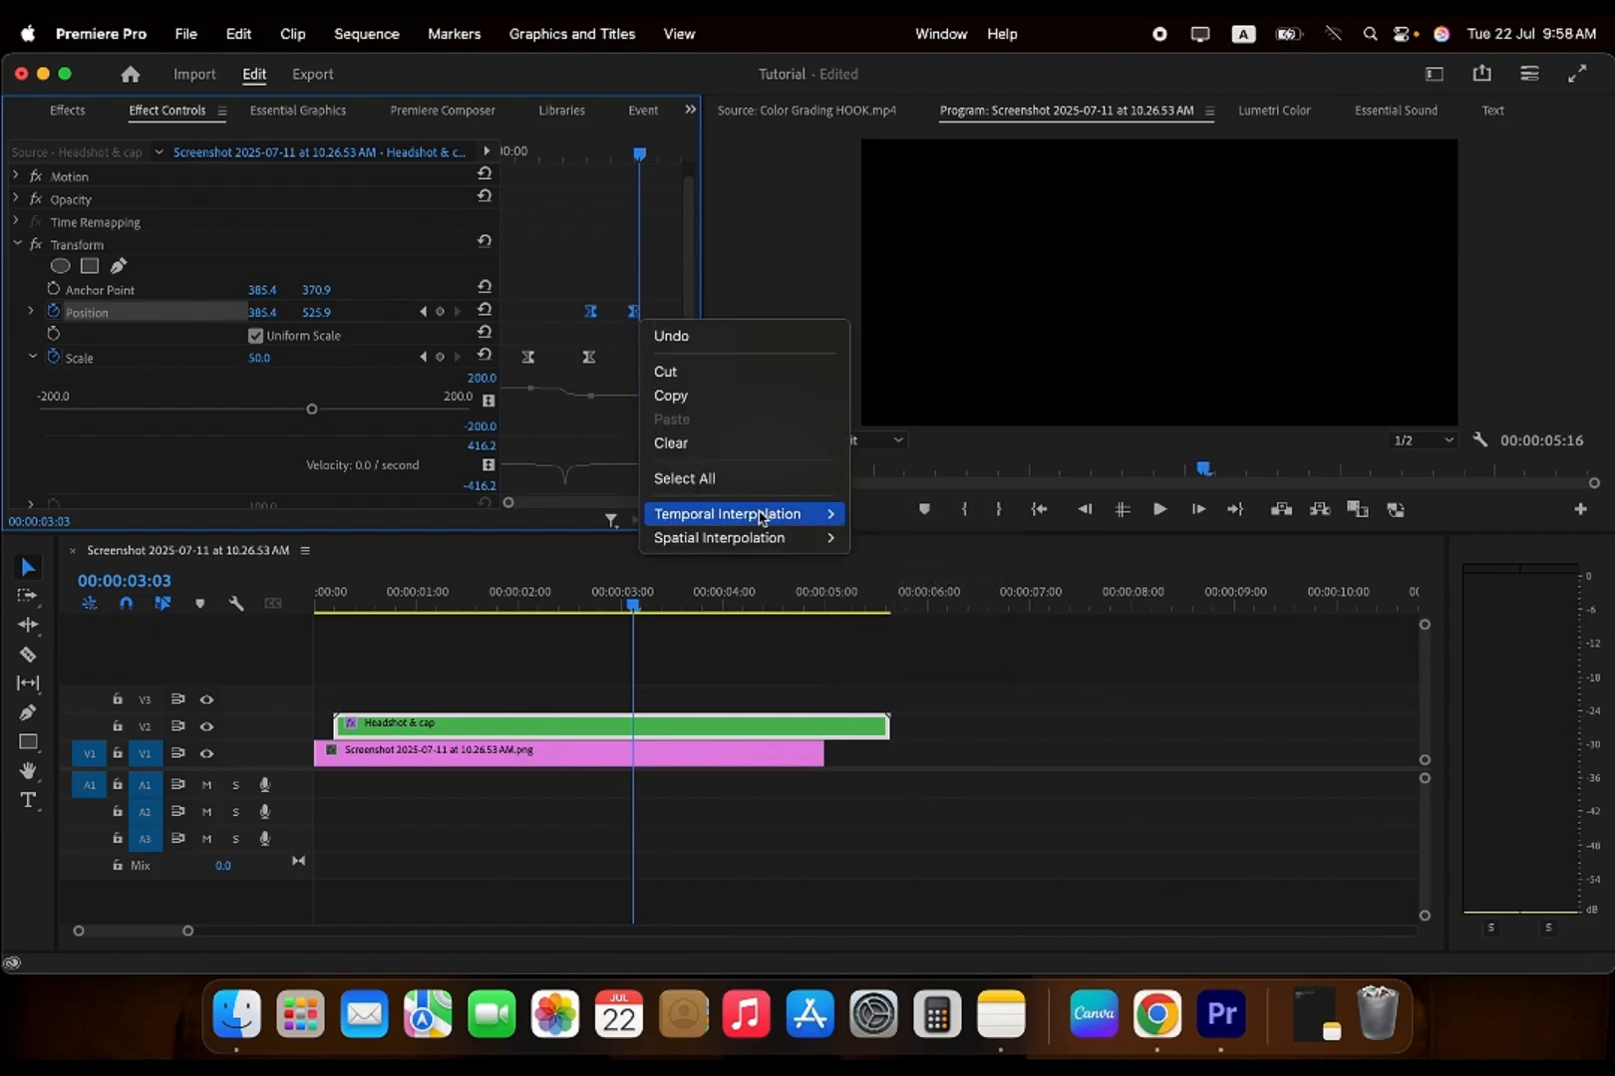
pyautogui.moveTo(757, 514)
pyautogui.click(912, 669)
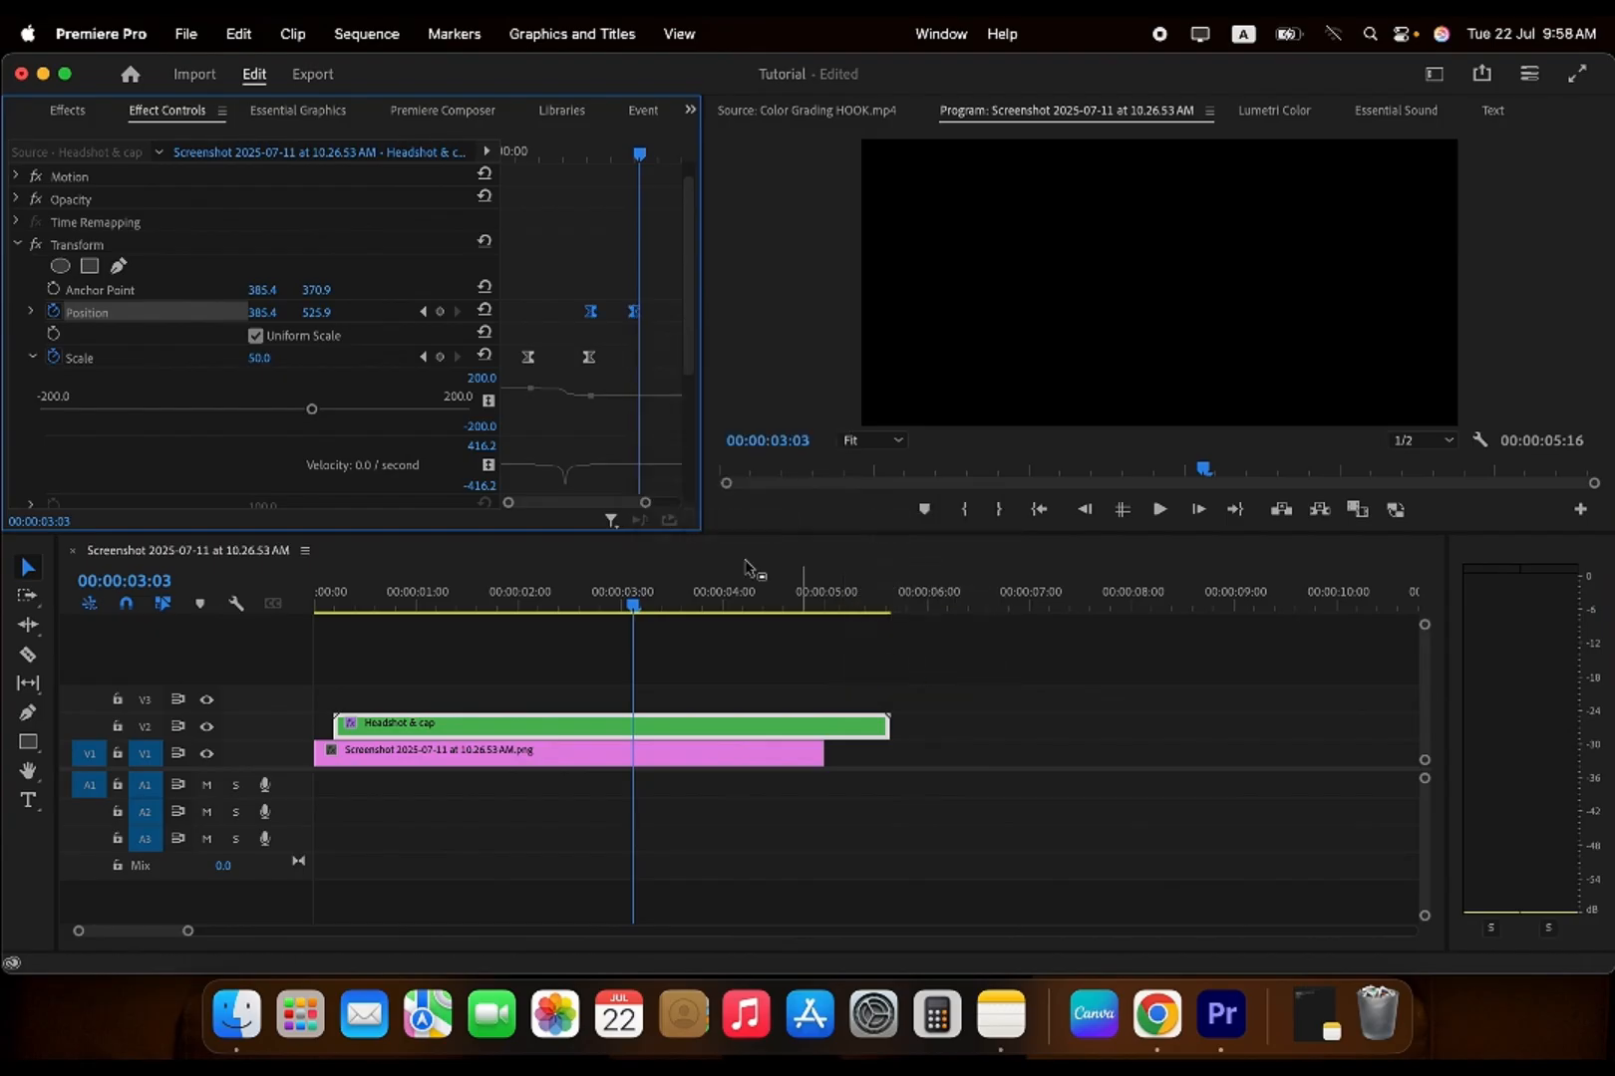
pyautogui.rightClick(636, 315)
pyautogui.press('Escape')
# - Reshape the Position velocity curve to start slowly and peak at the last keyframe, and play back the exit
pyautogui.click(32, 314)
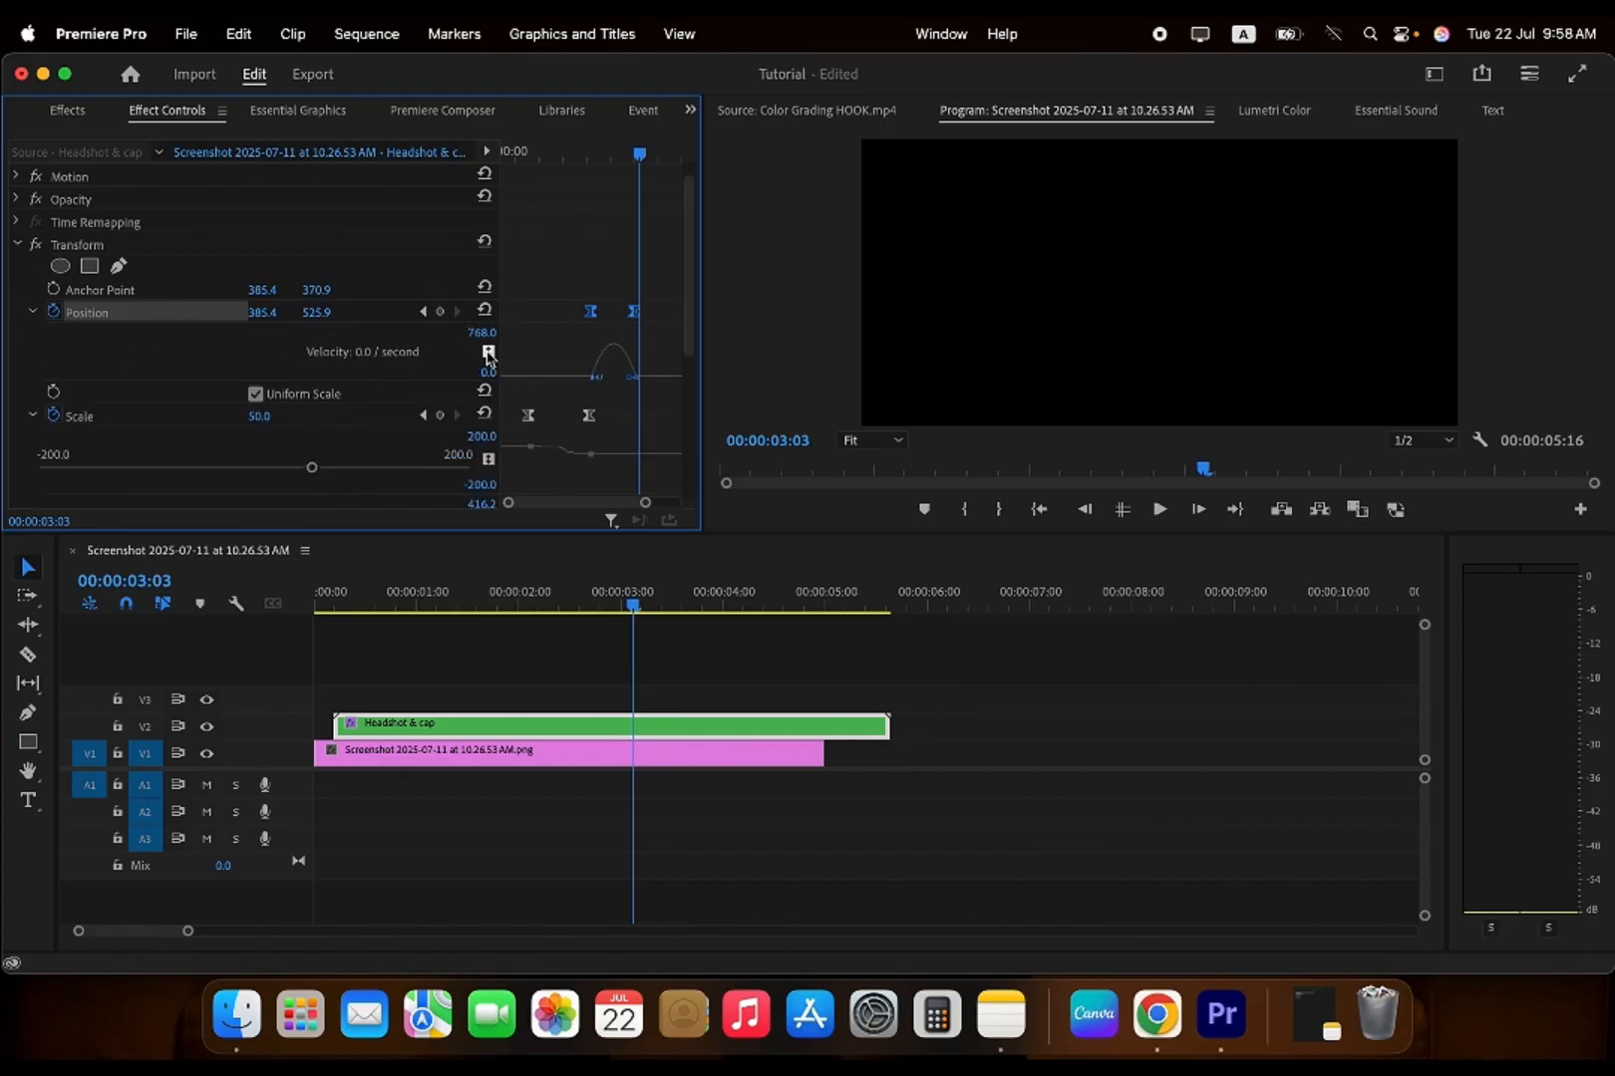
pyautogui.click(599, 379)
pyautogui.moveTo(599, 379); pyautogui.dragTo(629, 375)
pyautogui.click(592, 153)
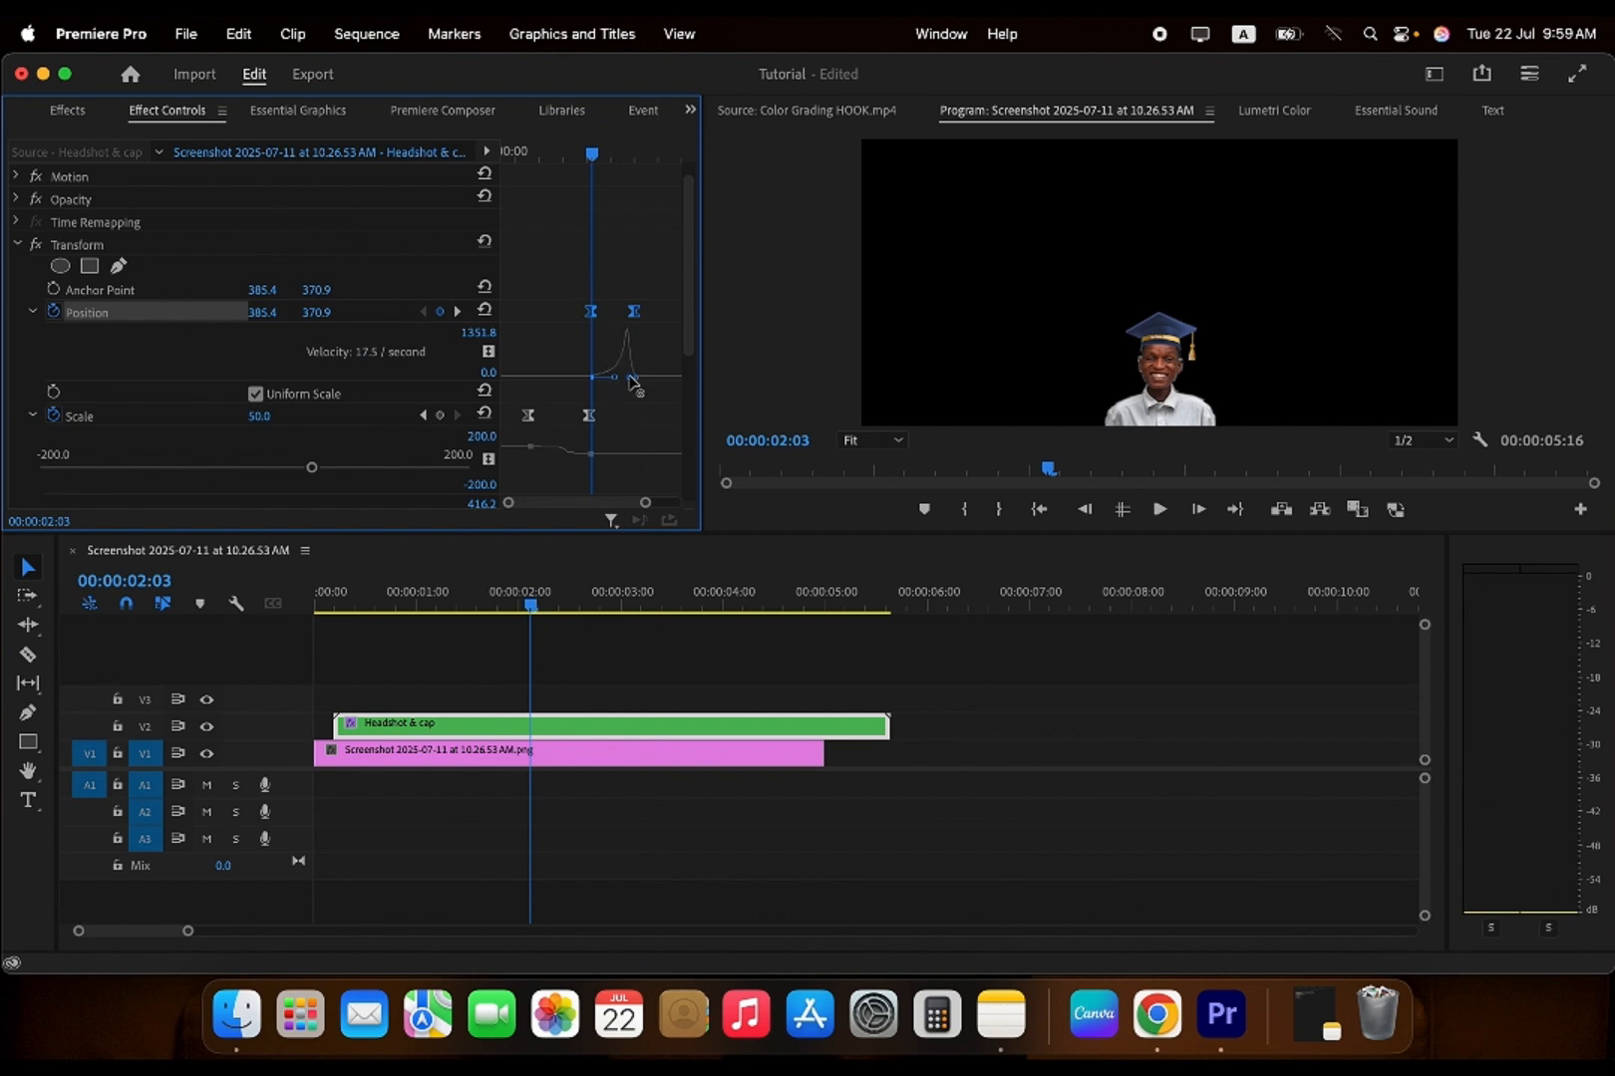
pyautogui.moveTo(631, 377); pyautogui.dragTo(633, 324)
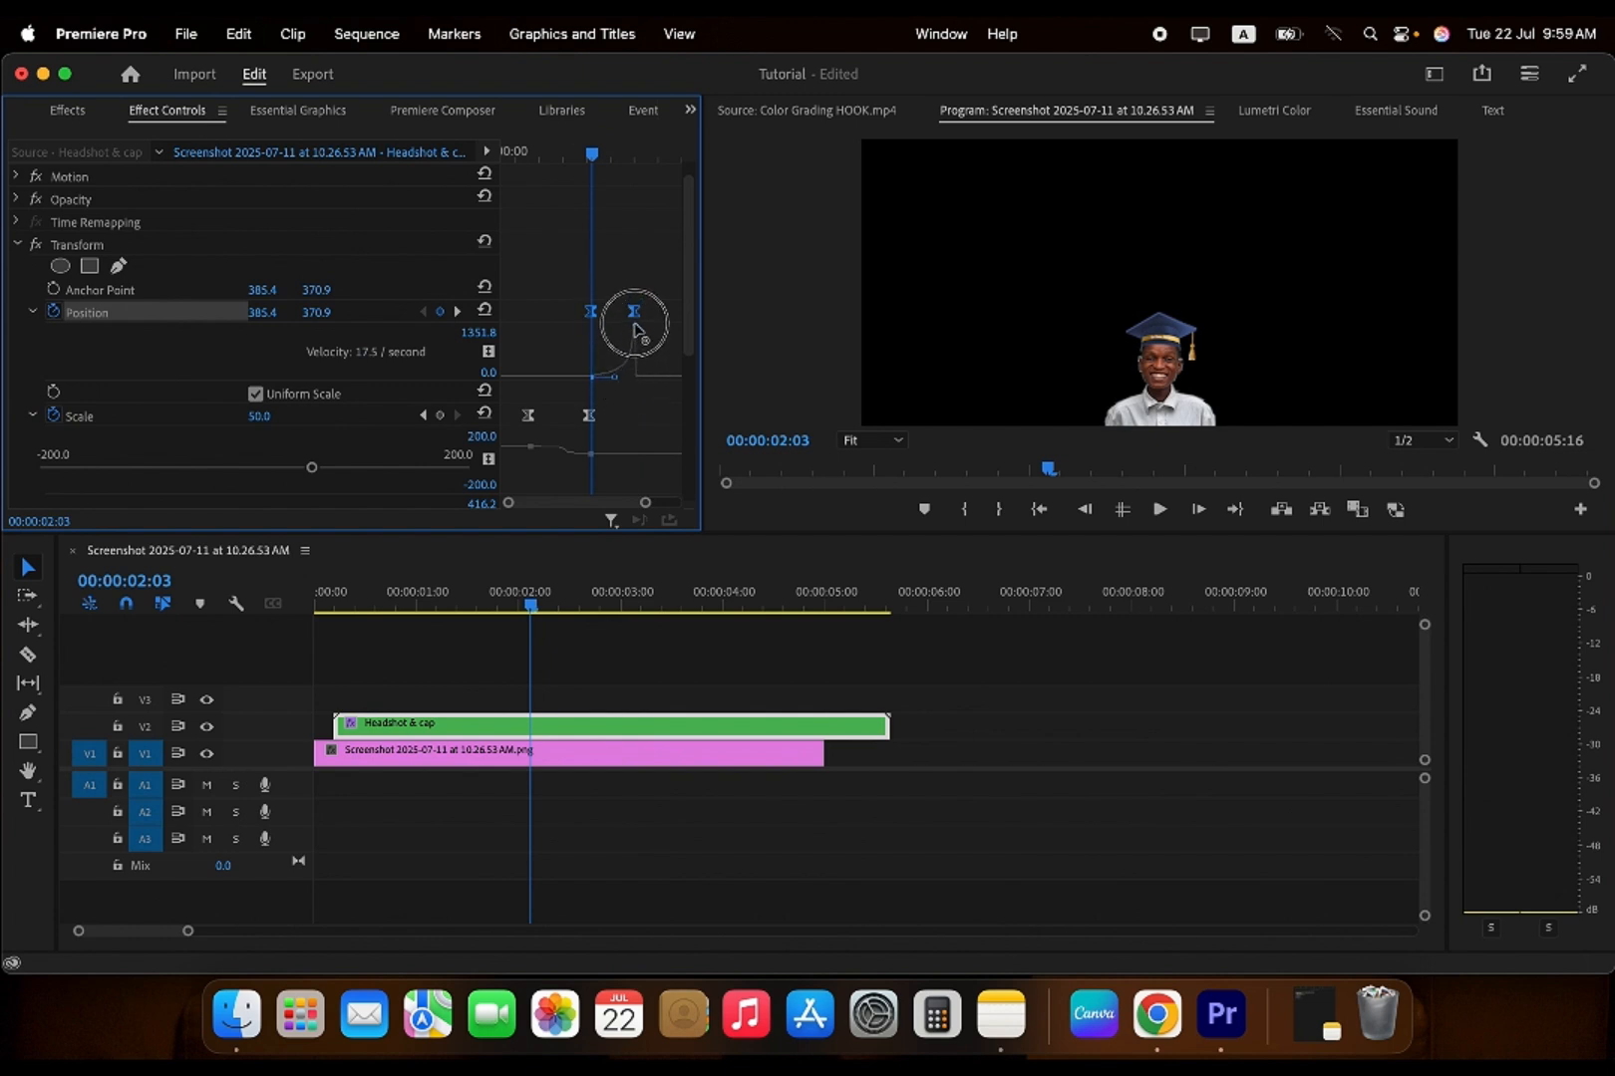
pyautogui.press('space')
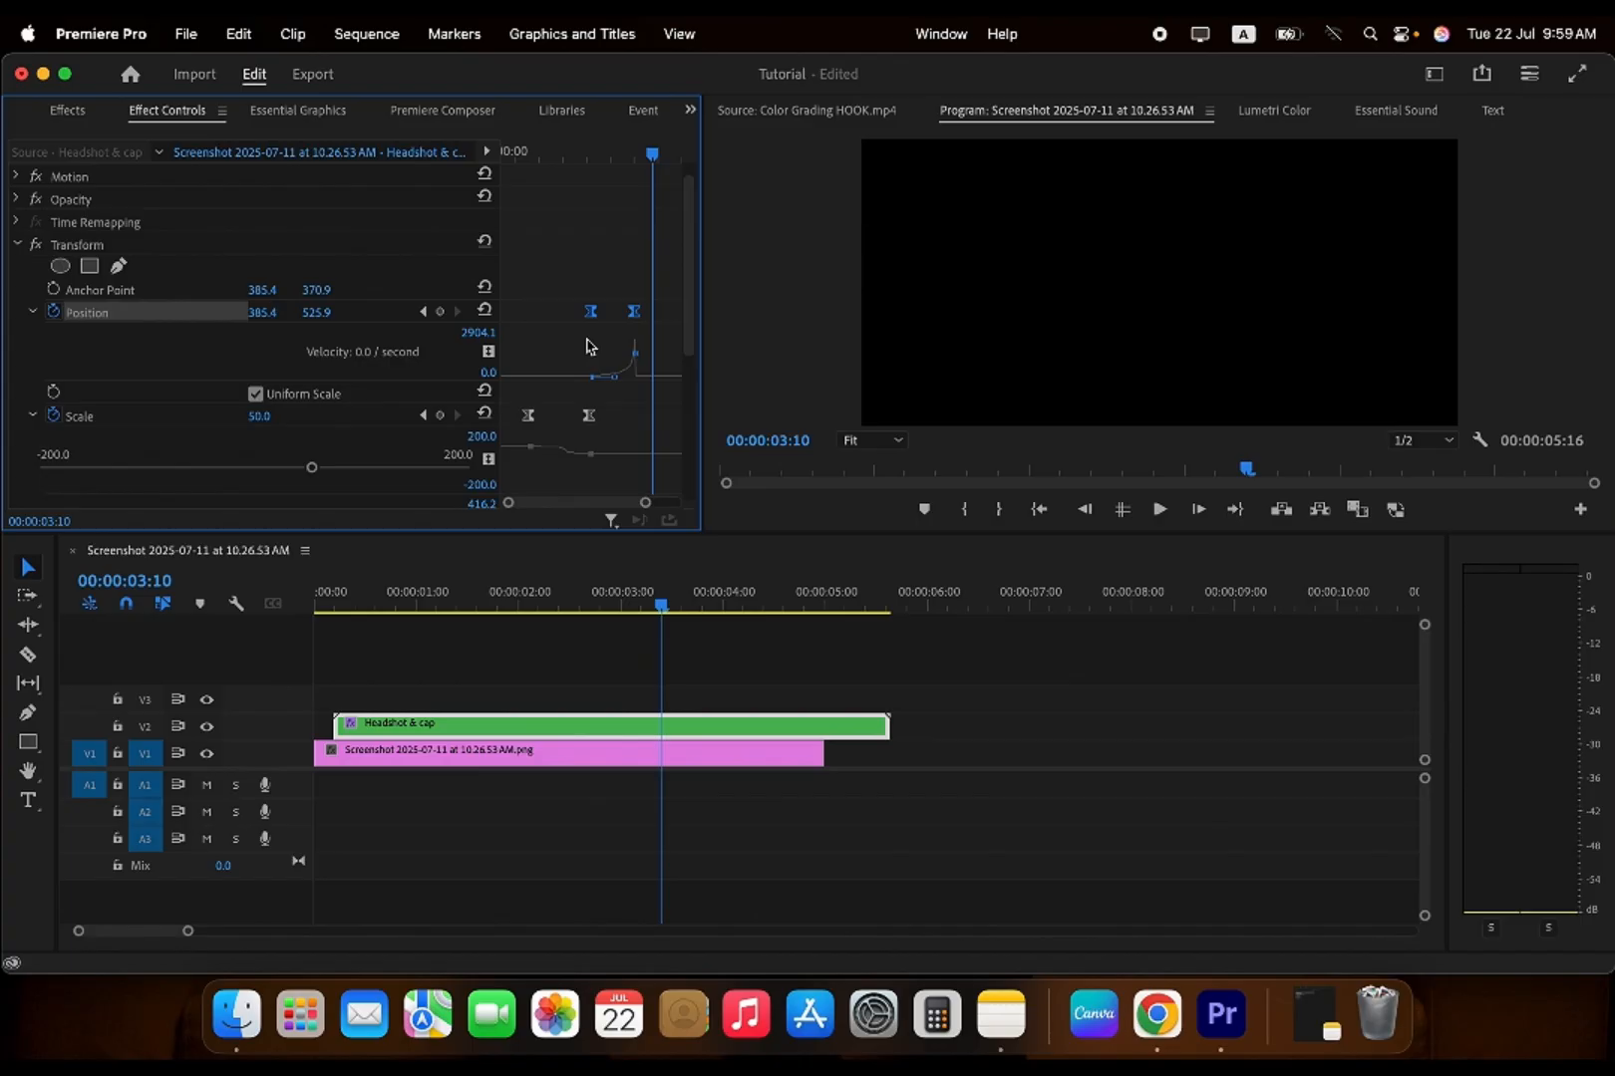
pyautogui.click(586, 155)
pyautogui.press('space')
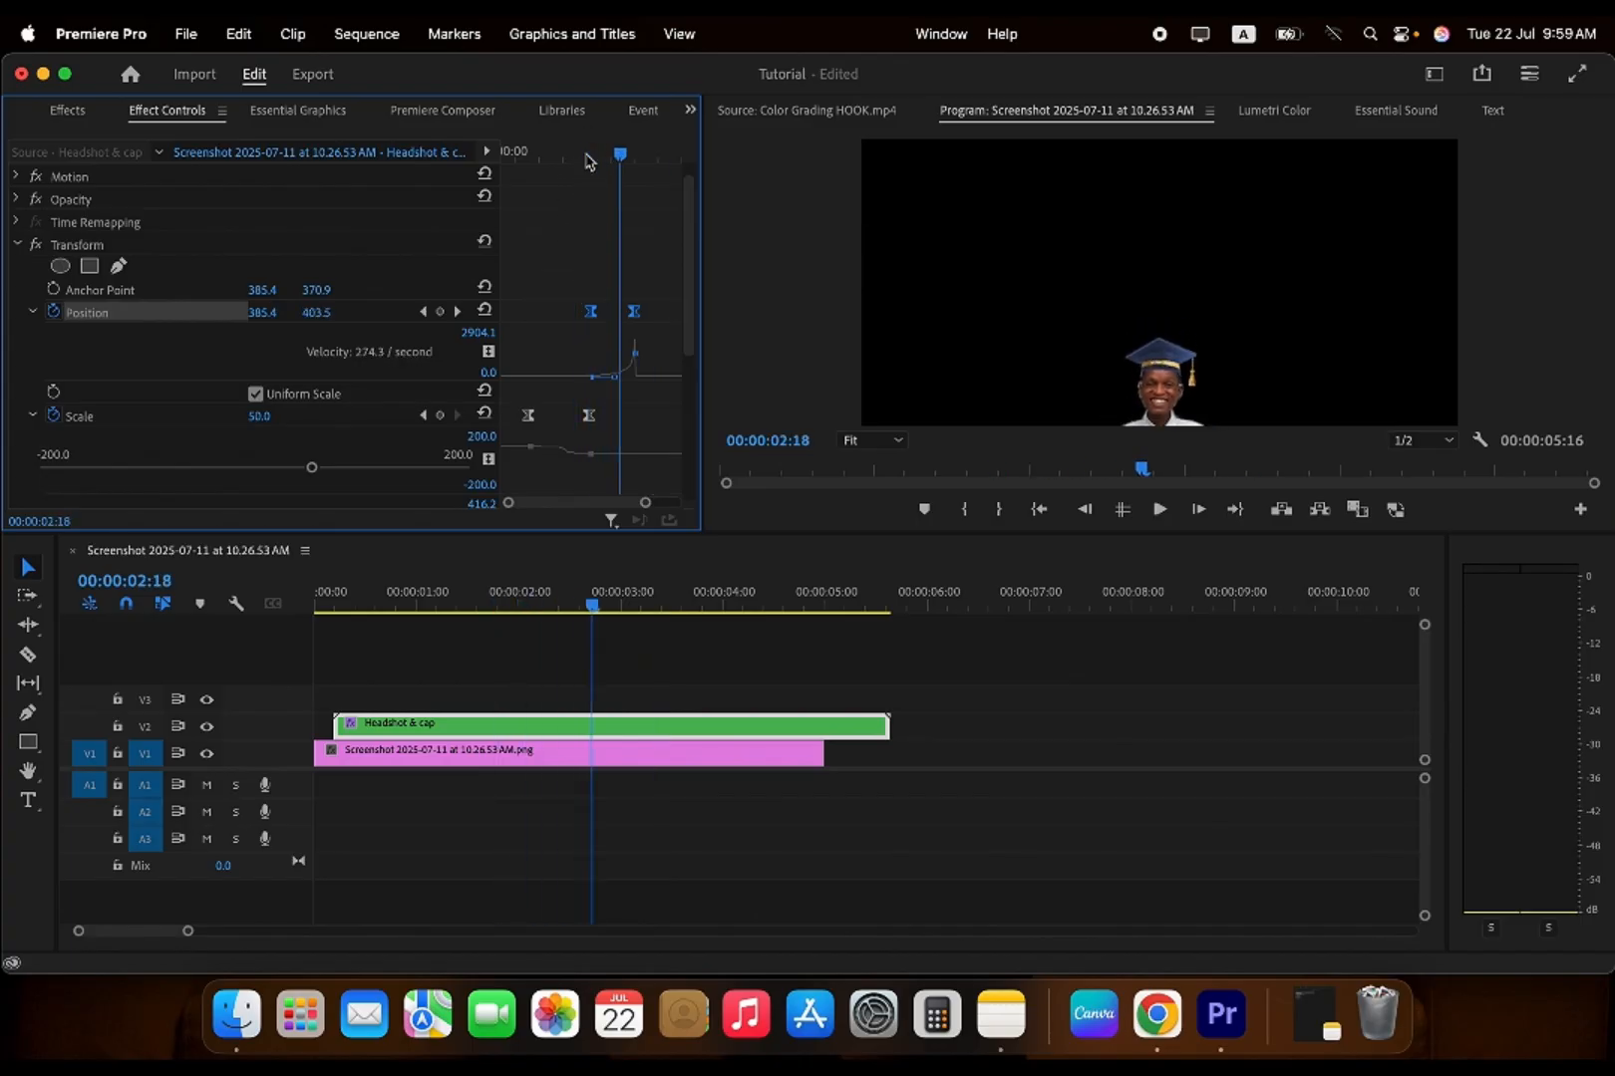
pyautogui.press('space')
pyautogui.press('space')
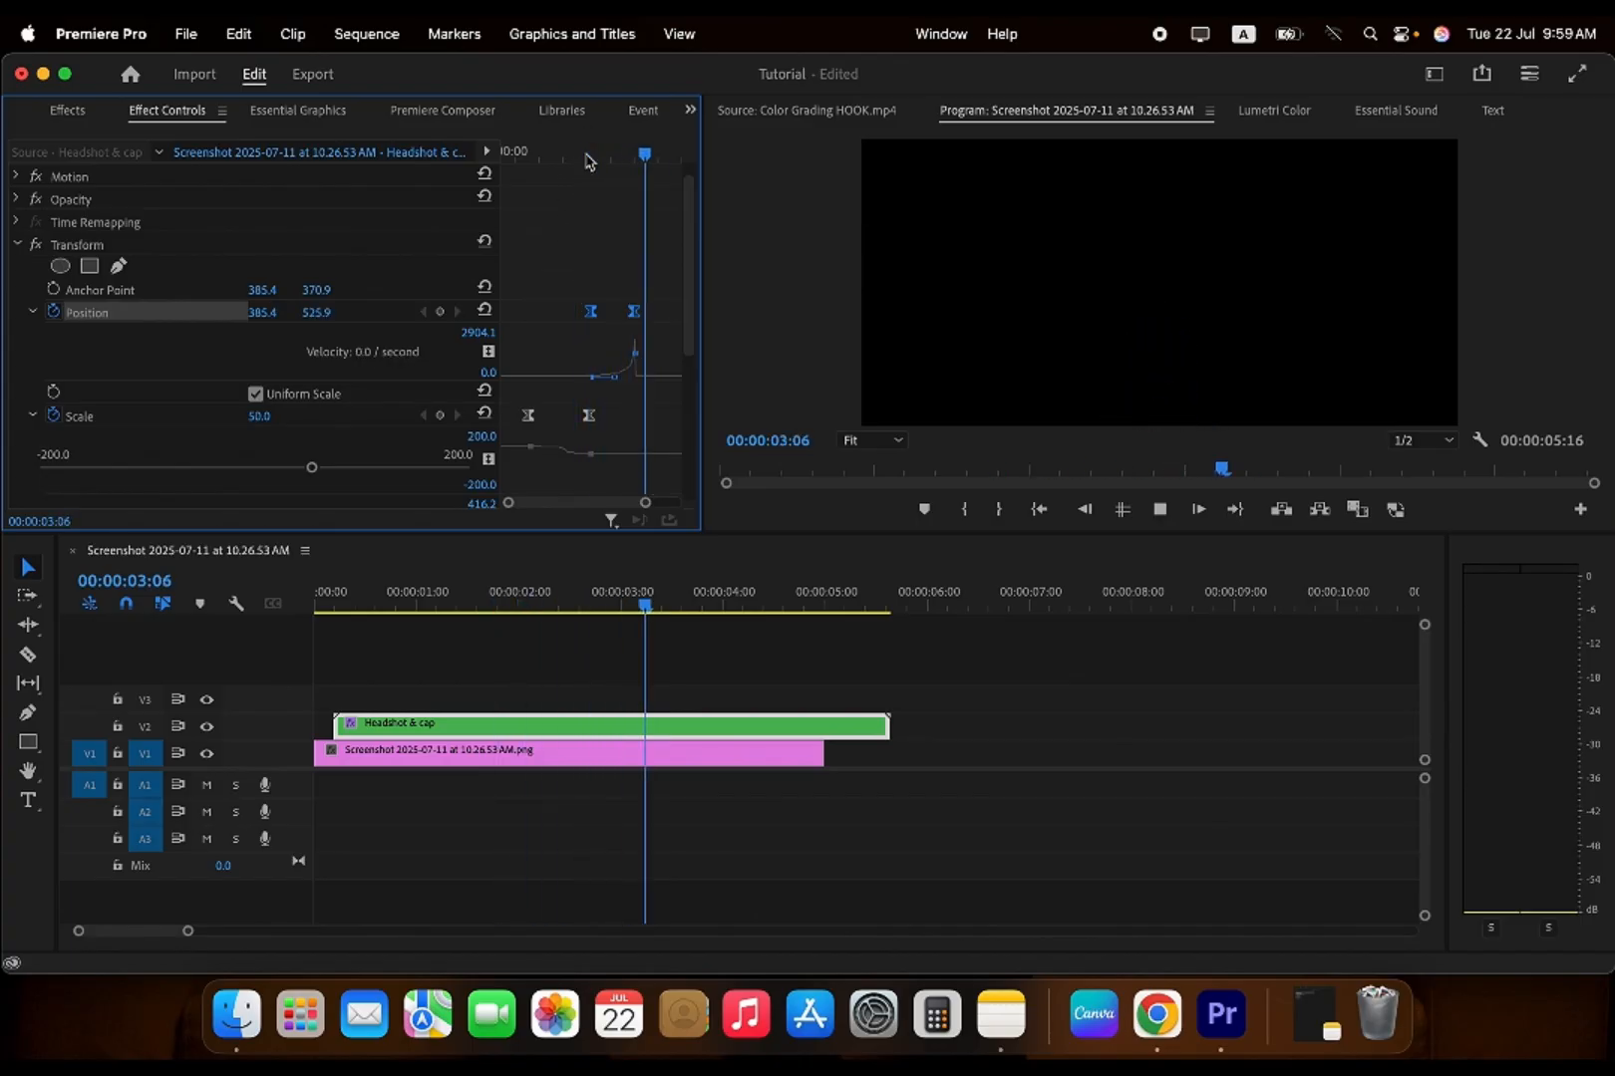
pyautogui.press('space')
# - Check the remaining Transform settings and play back the full headshot animation from the beginning
pyautogui.scroll(-6, 558, 239)
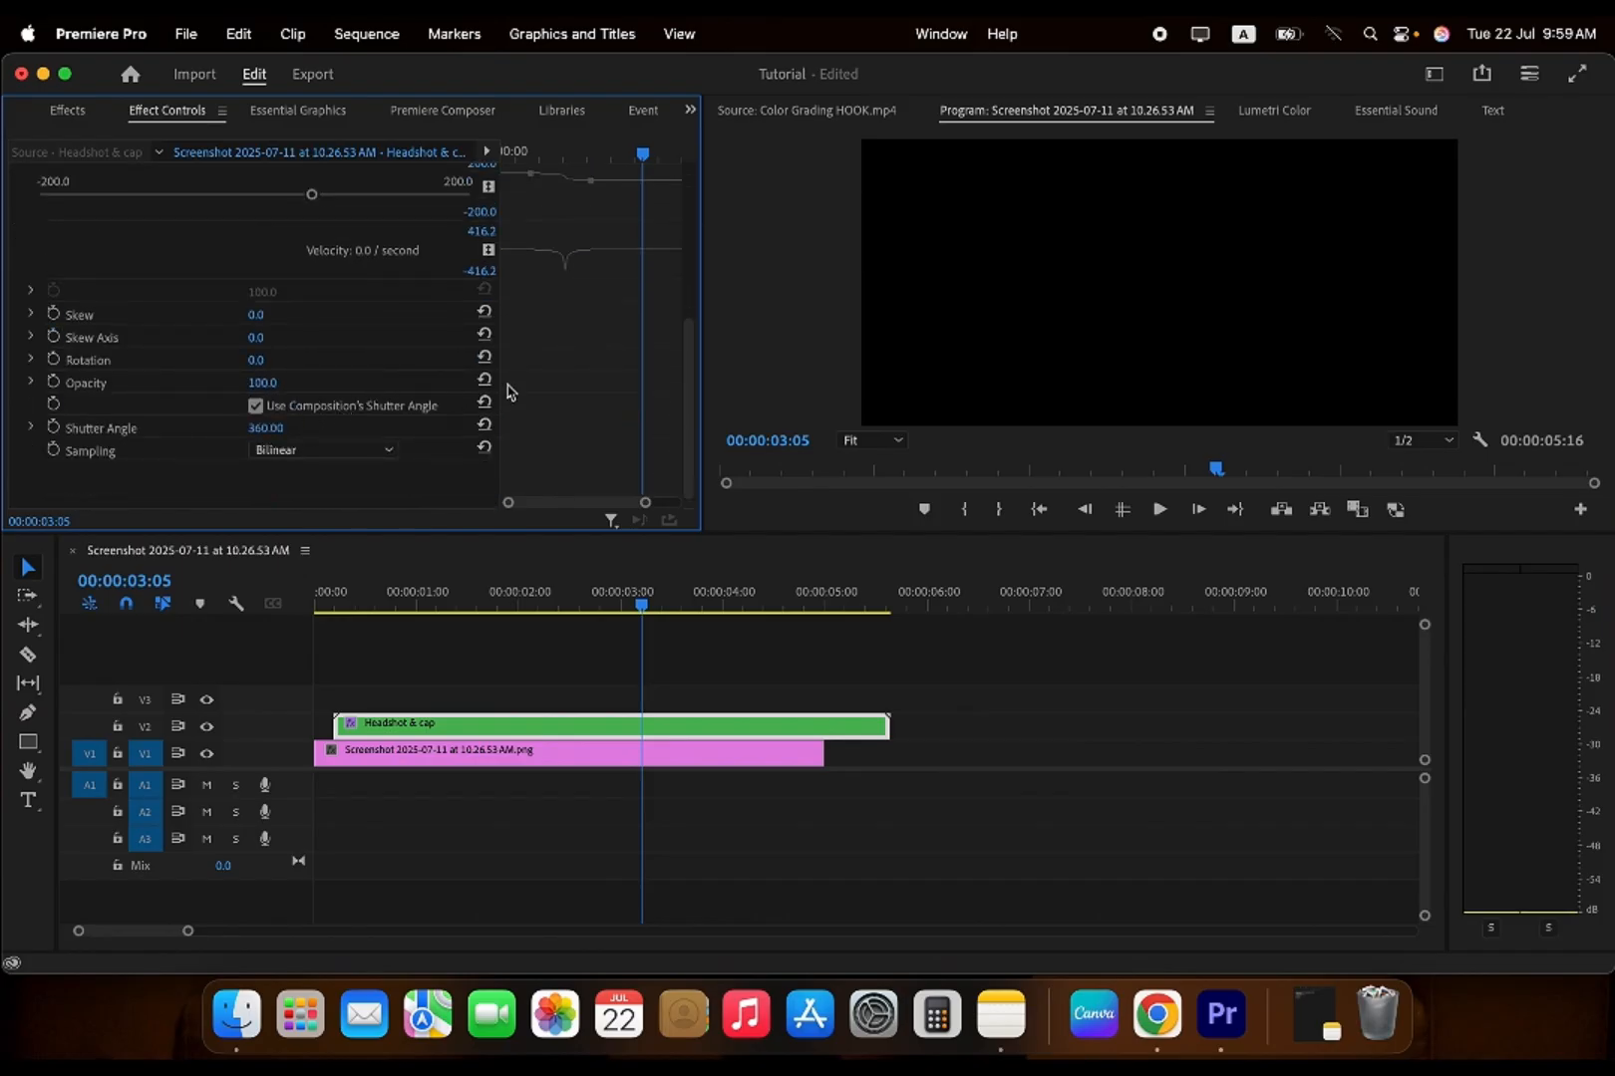
pyautogui.scroll(5, 566, 382)
pyautogui.click(508, 156)
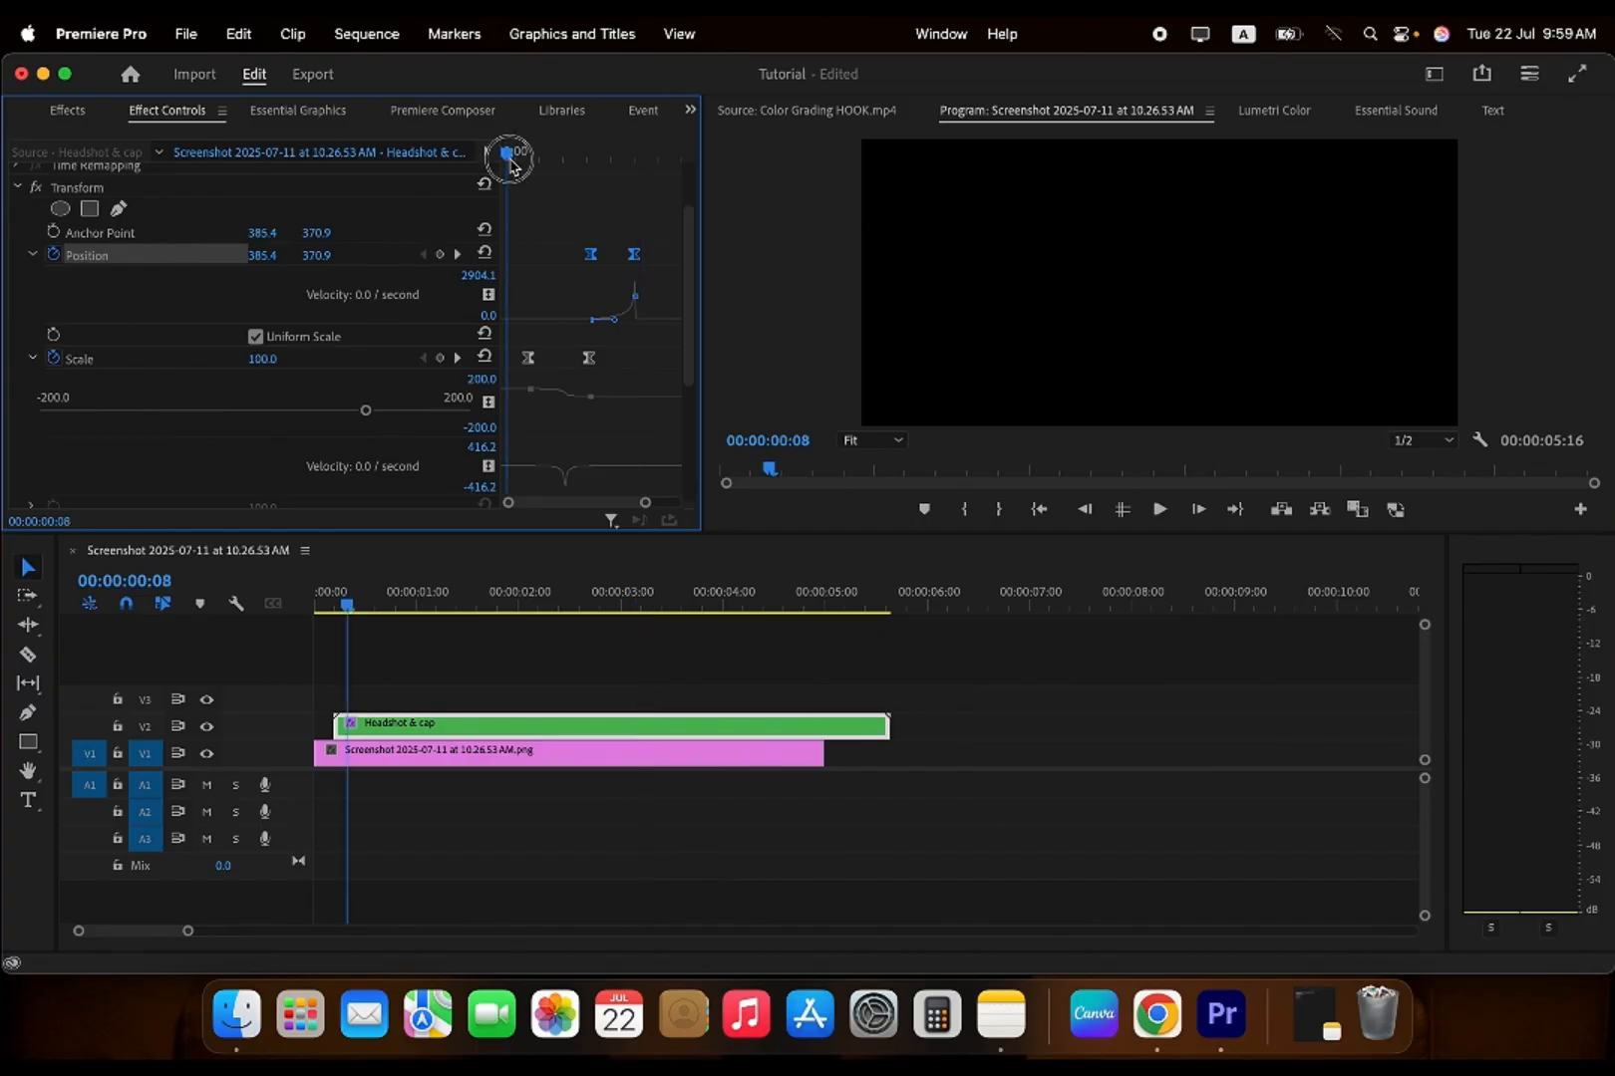
pyautogui.press('space')
pyautogui.click(509, 157)
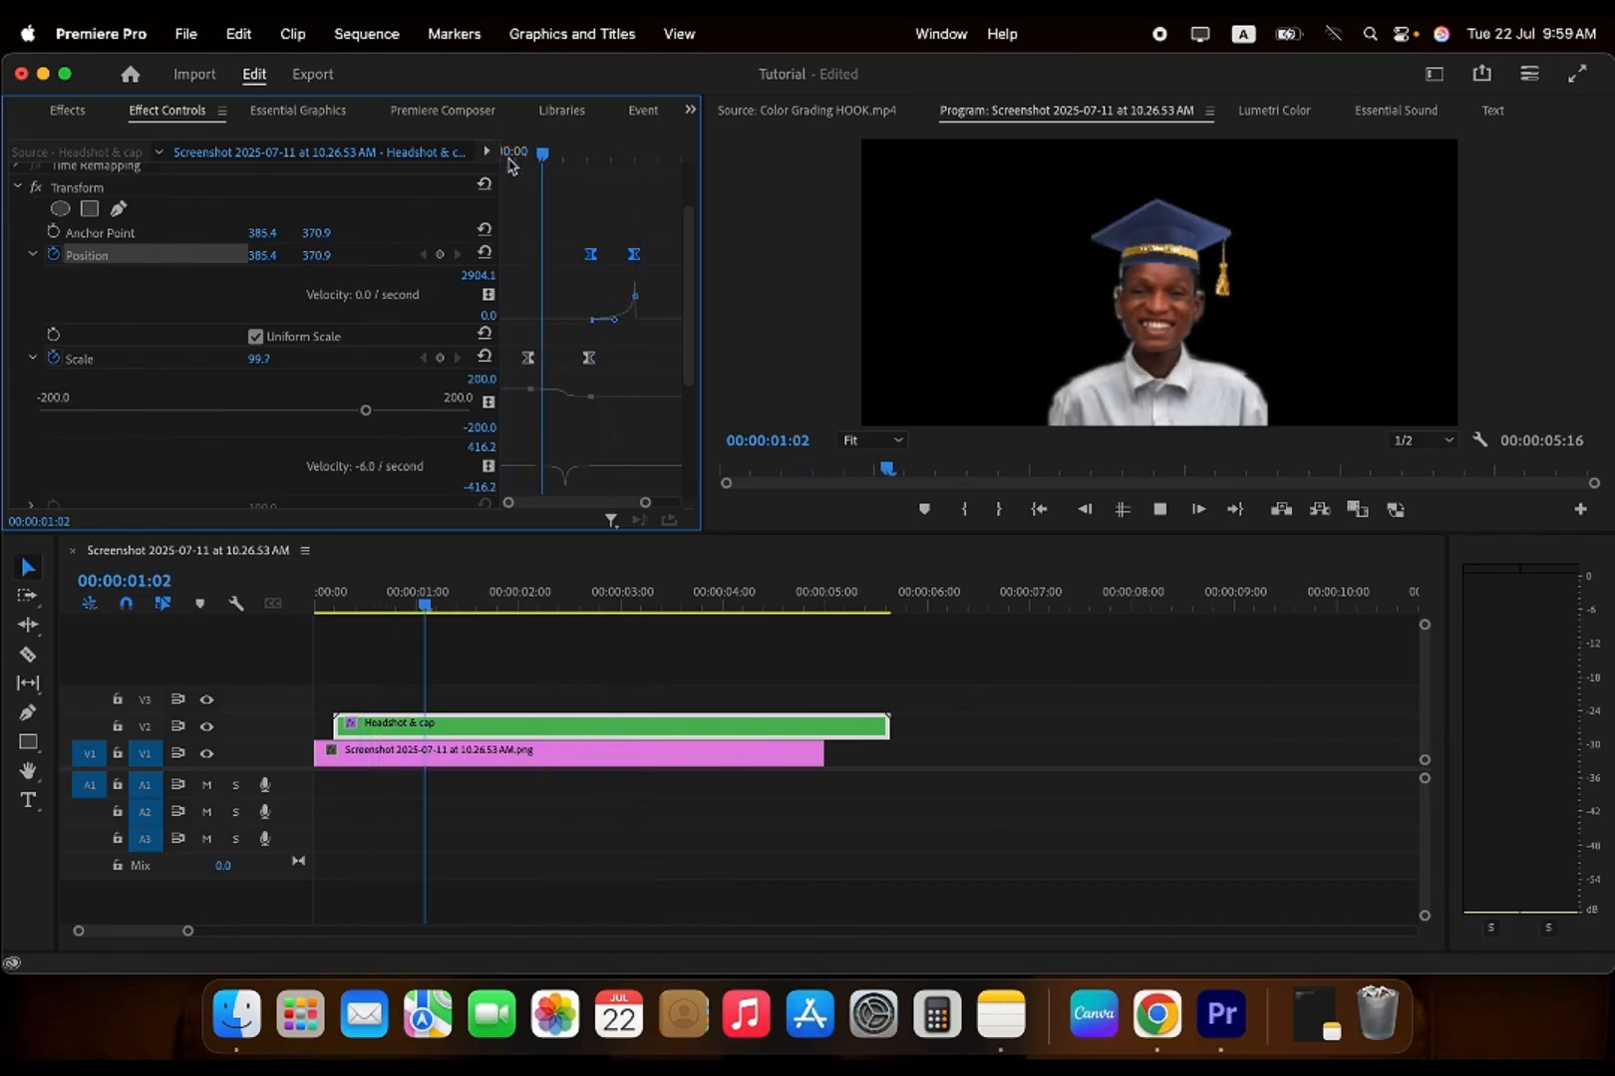
pyautogui.press('space')
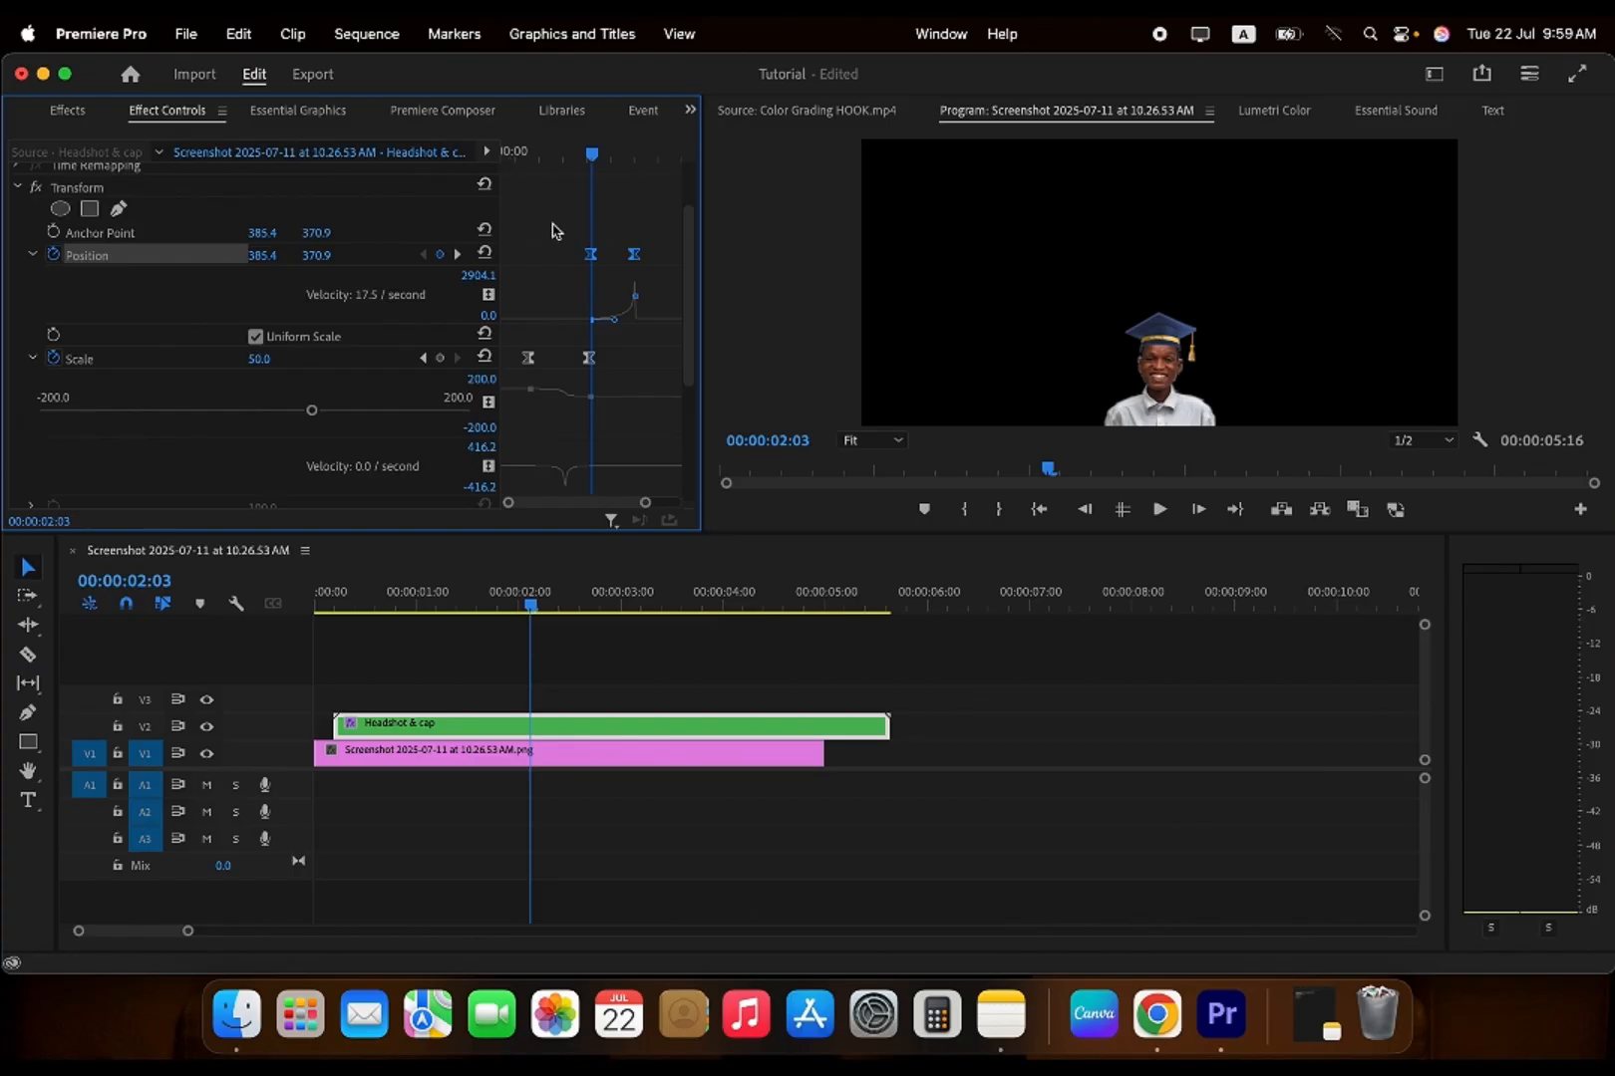
pyautogui.click(521, 152)
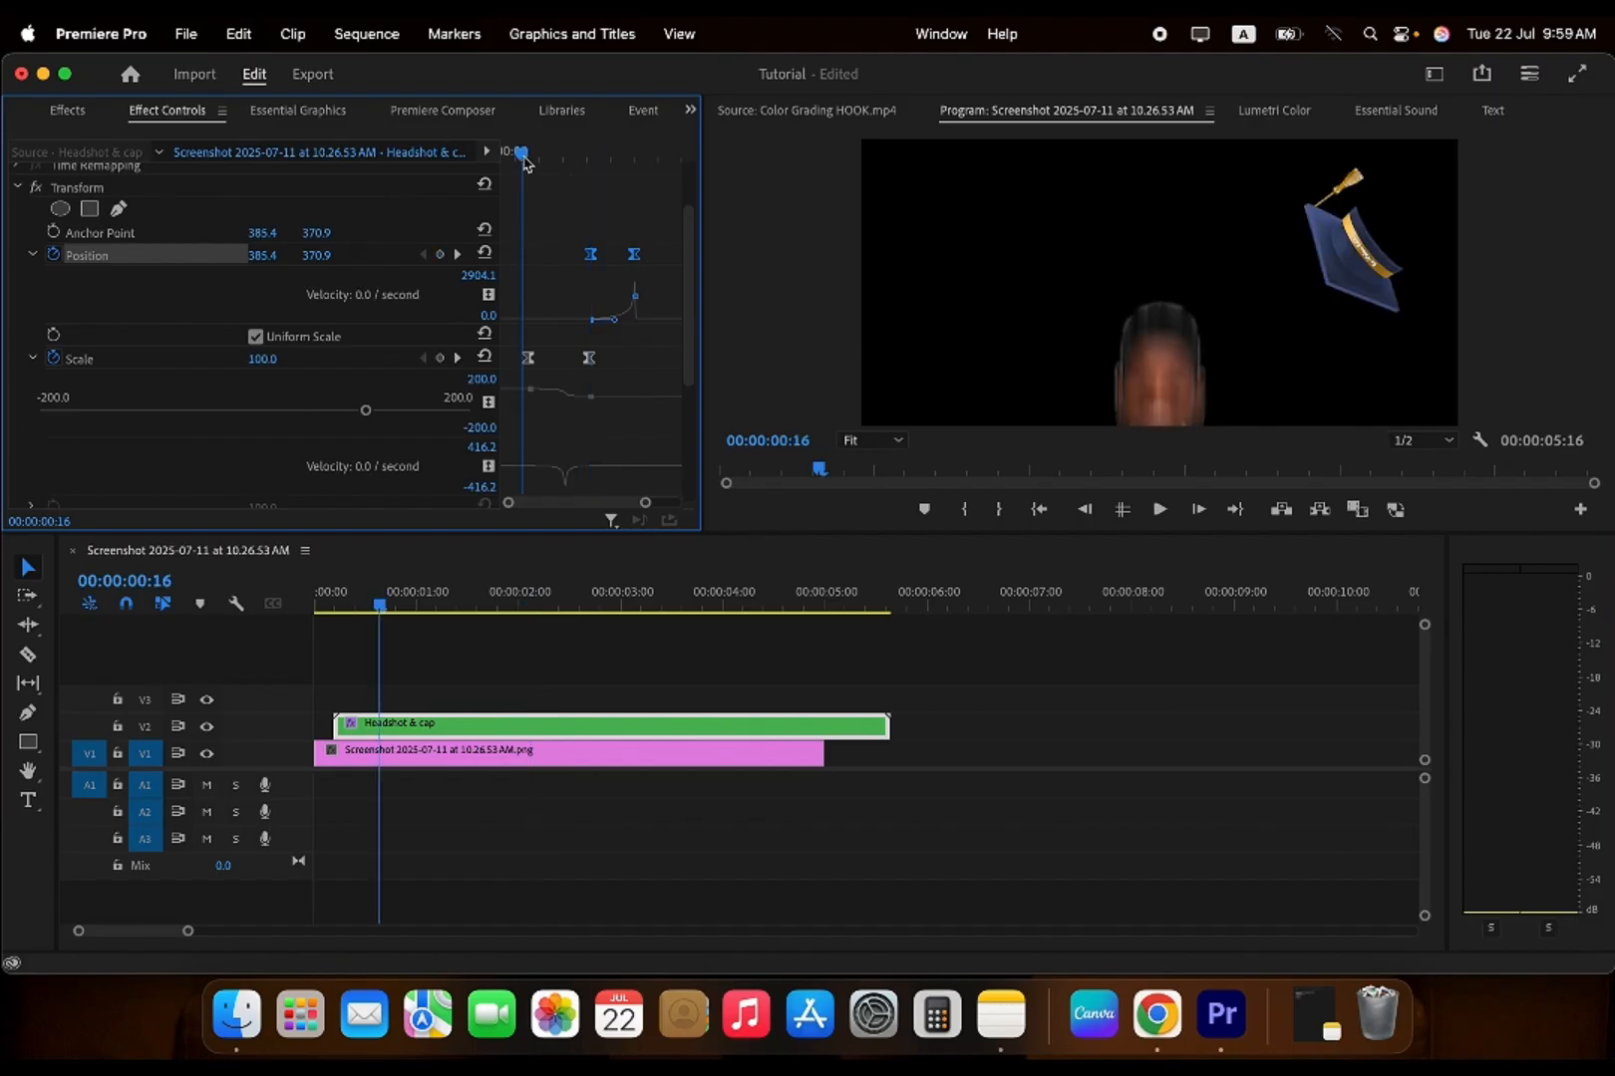
pyautogui.press('space')
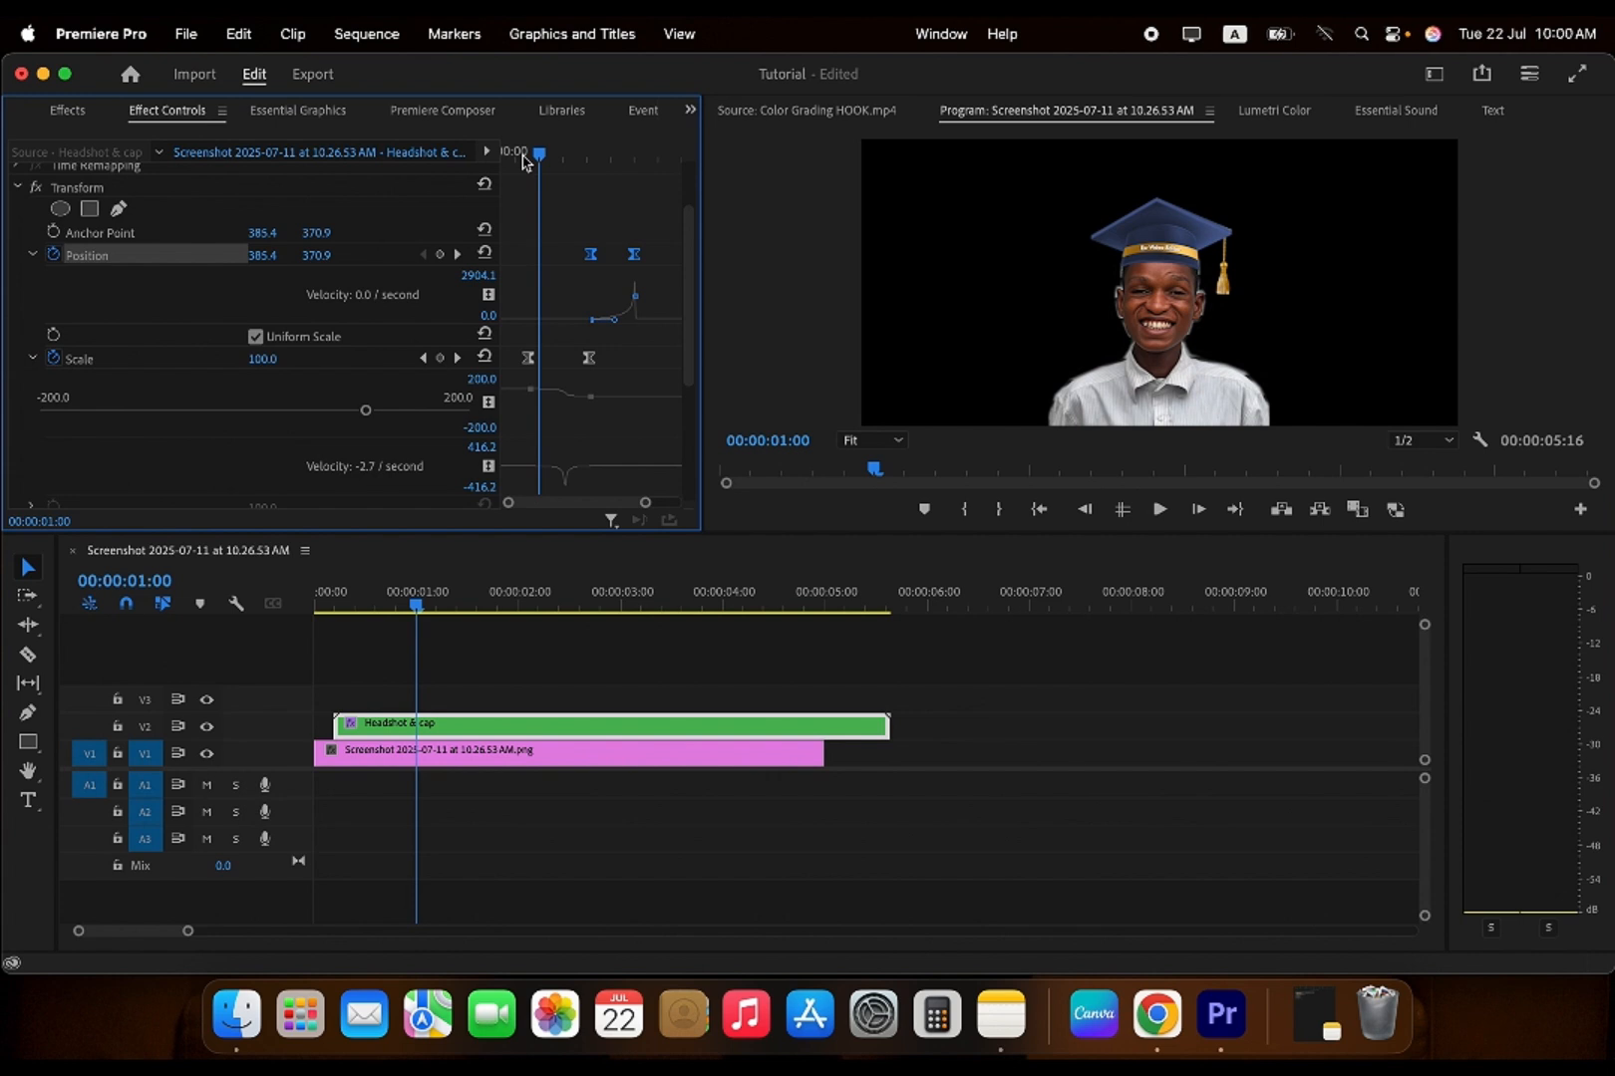
pyautogui.press('space')
pyautogui.press('space')
pyautogui.press('space')
pyautogui.press('space')
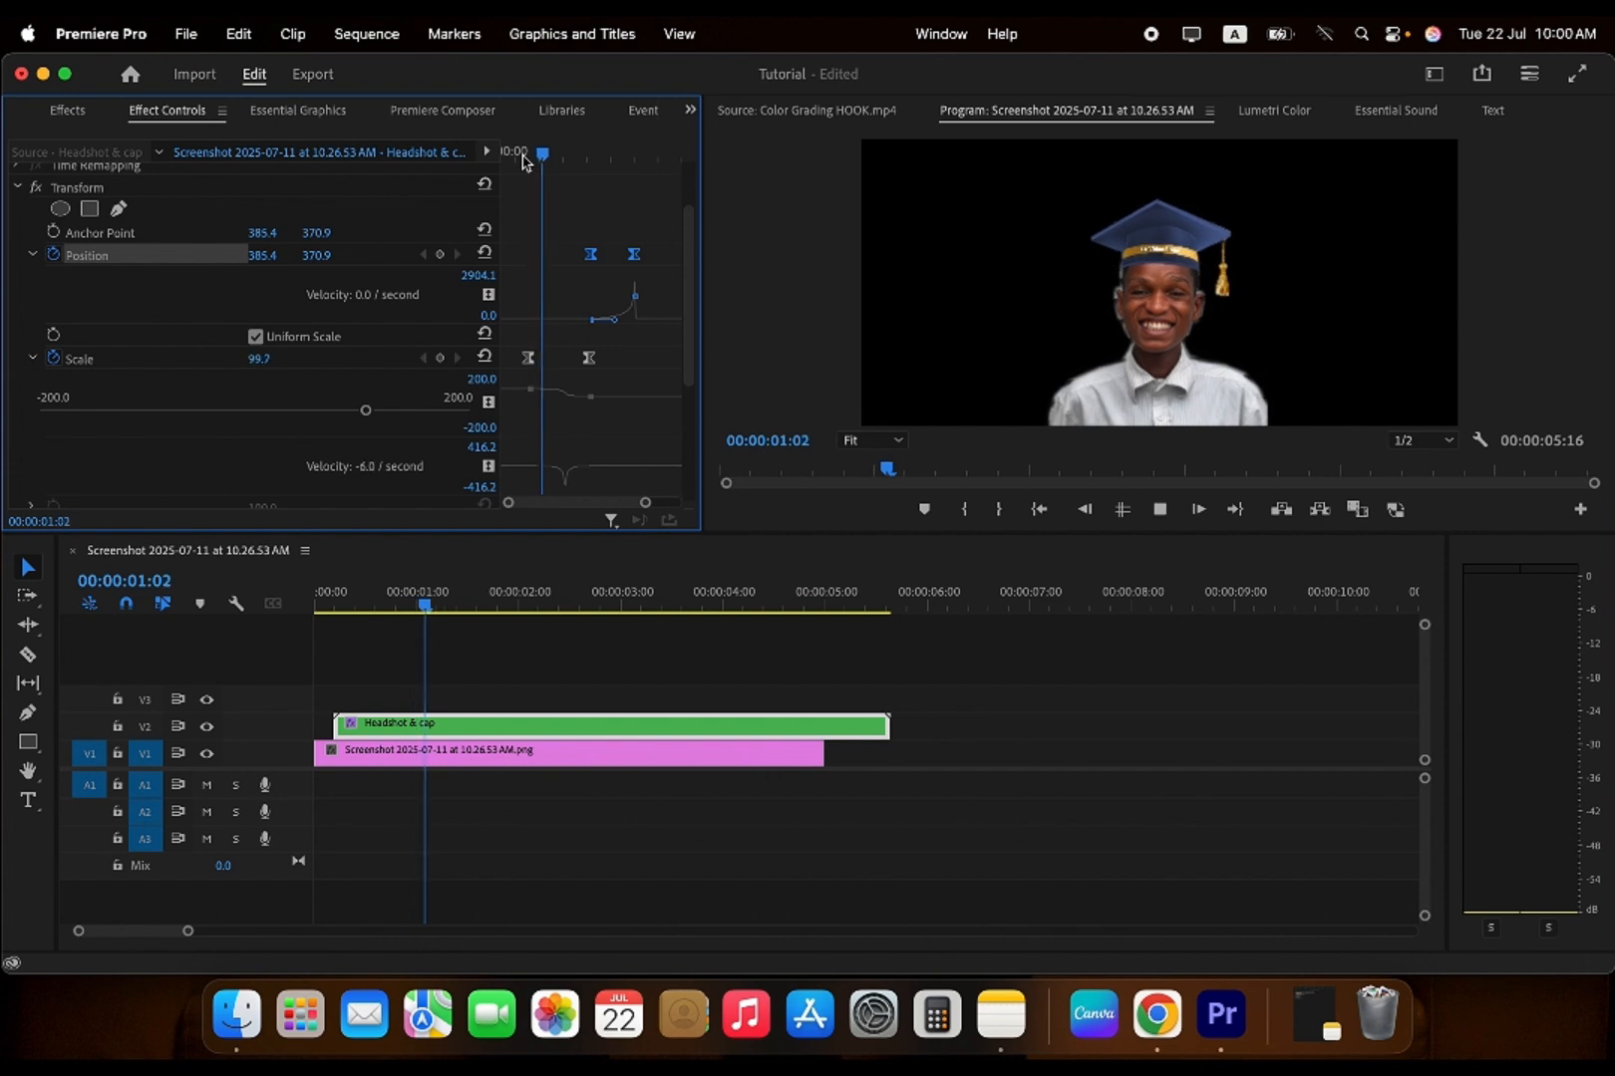
# - Play back the headshot's scale-down and exit up to 00:00:03:01, and collapse the Transform effect's settings
pyautogui.press('space')
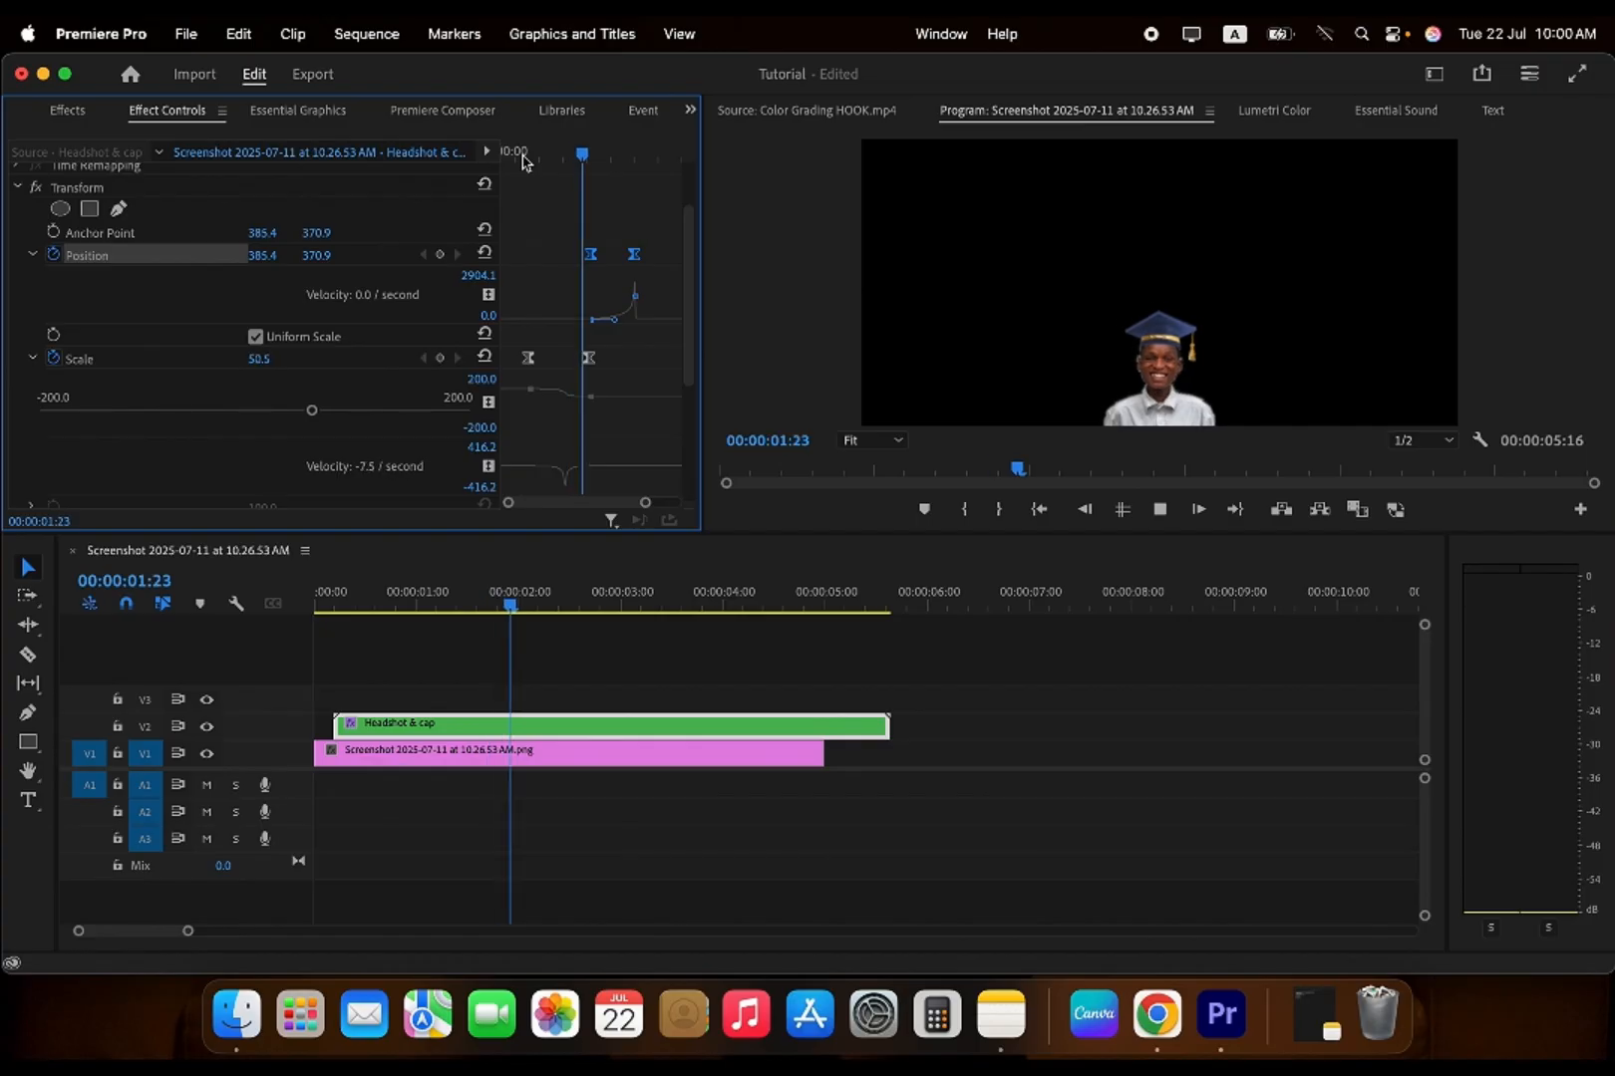
pyautogui.press('space')
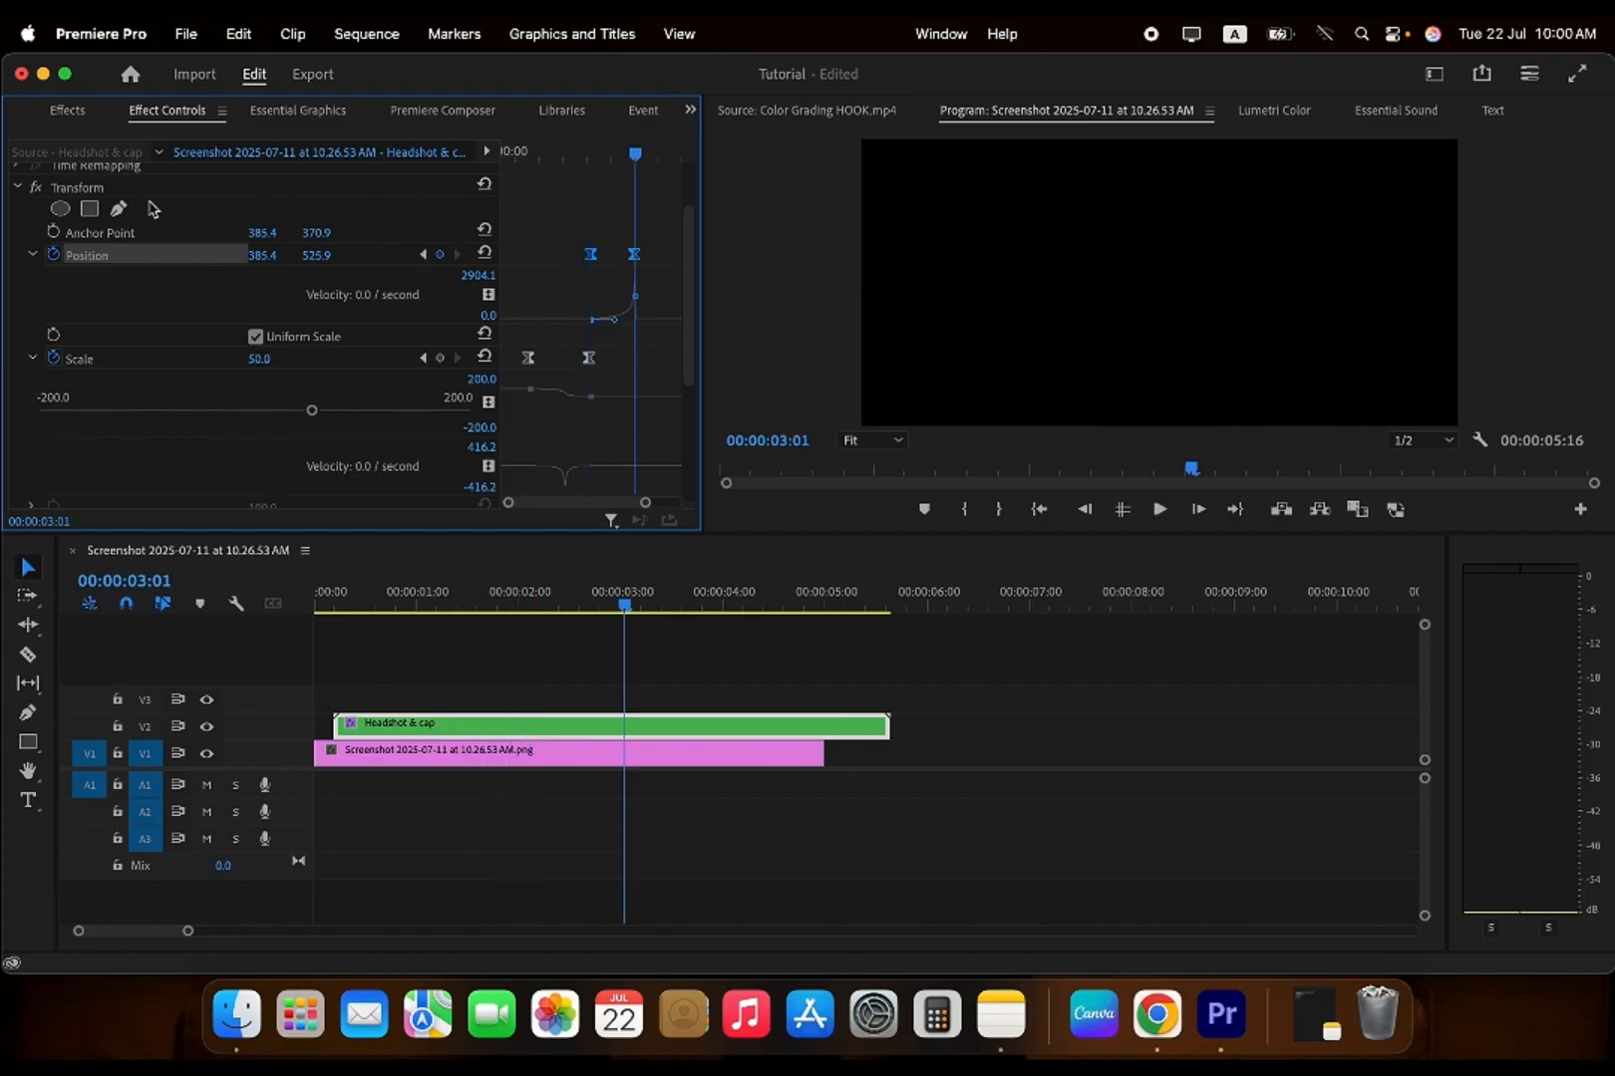
pyautogui.click(17, 187)
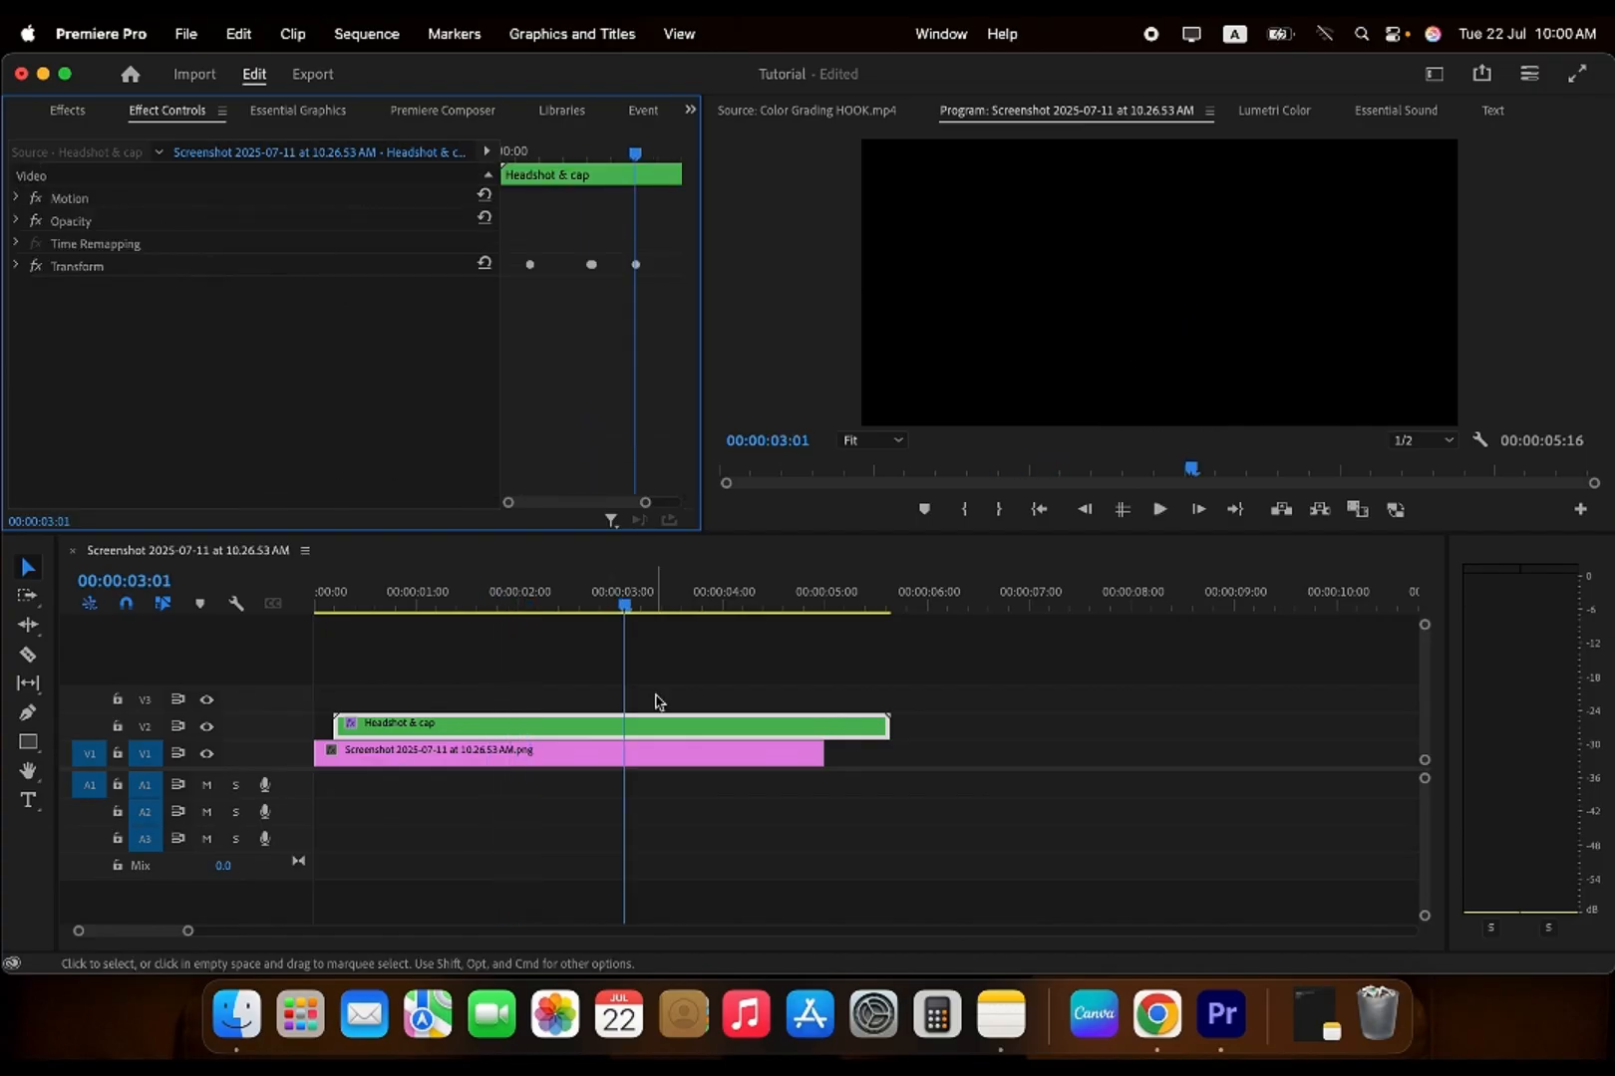
# - Switch to Notes and review the "ANIMATION ON PREMIERE PRO" topic list from Effects Panel through Anchor Point
pyautogui.click(1000, 1015)
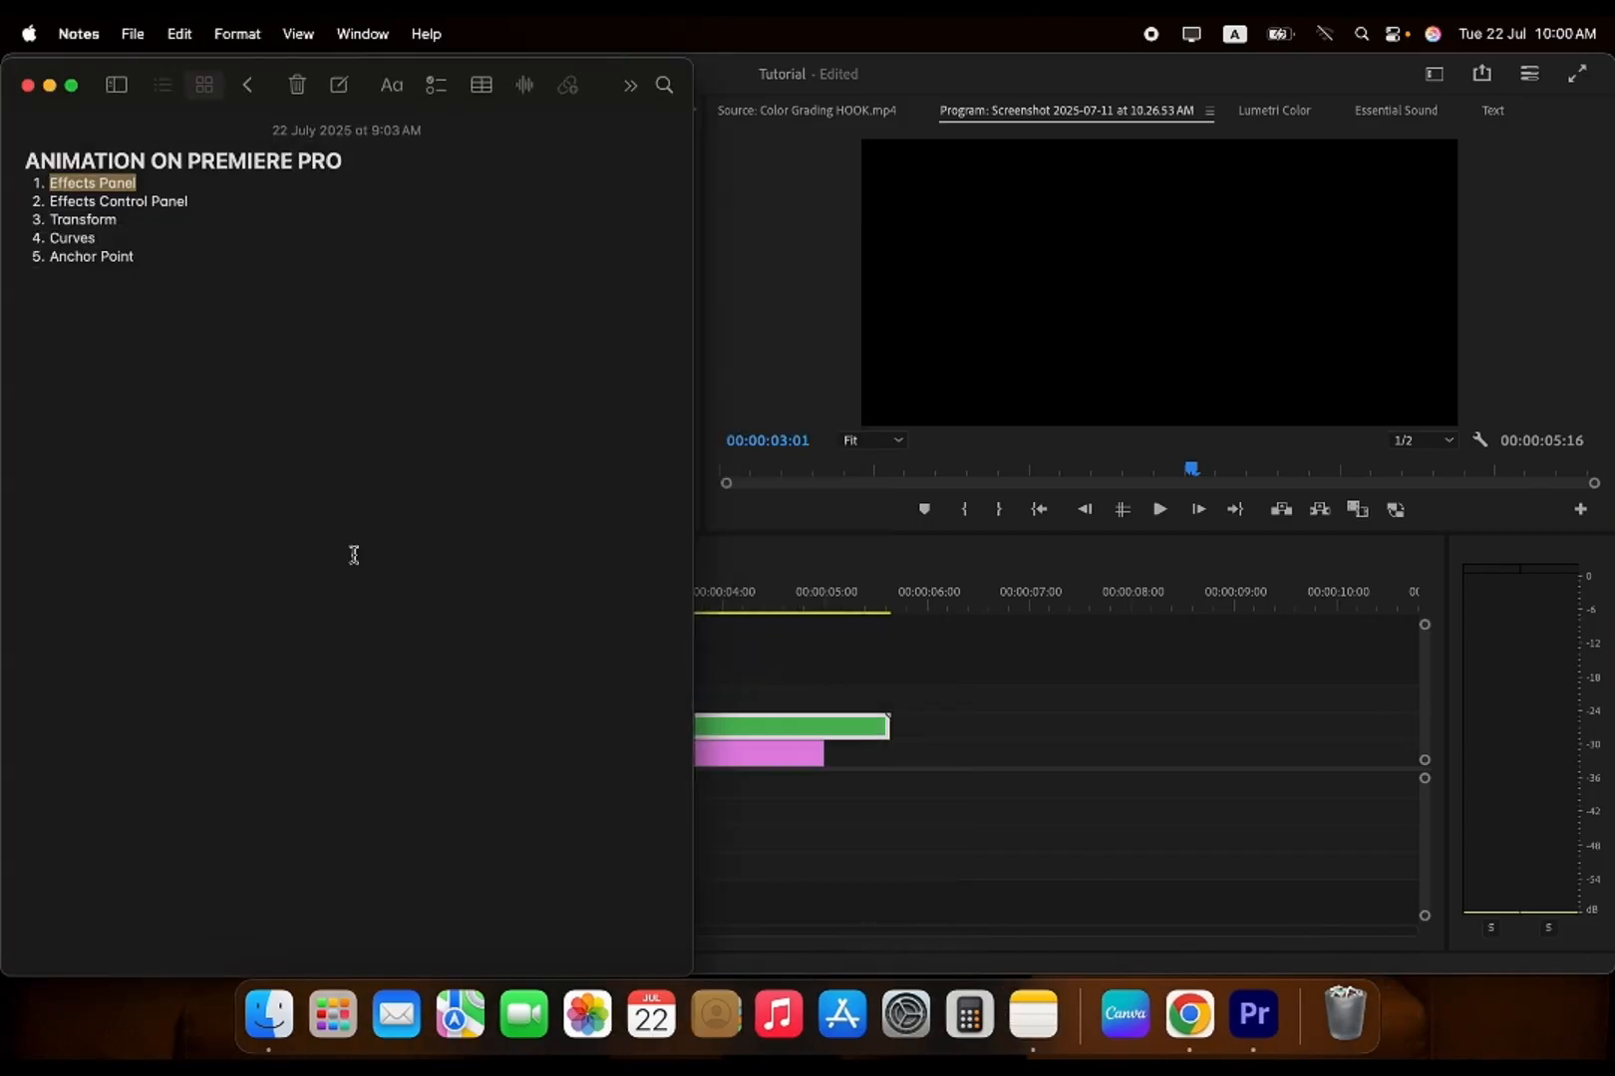
pyautogui.moveTo(162, 270); pyautogui.dragTo(100, 222)
pyautogui.moveTo(219, 196); pyautogui.dragTo(155, 220)
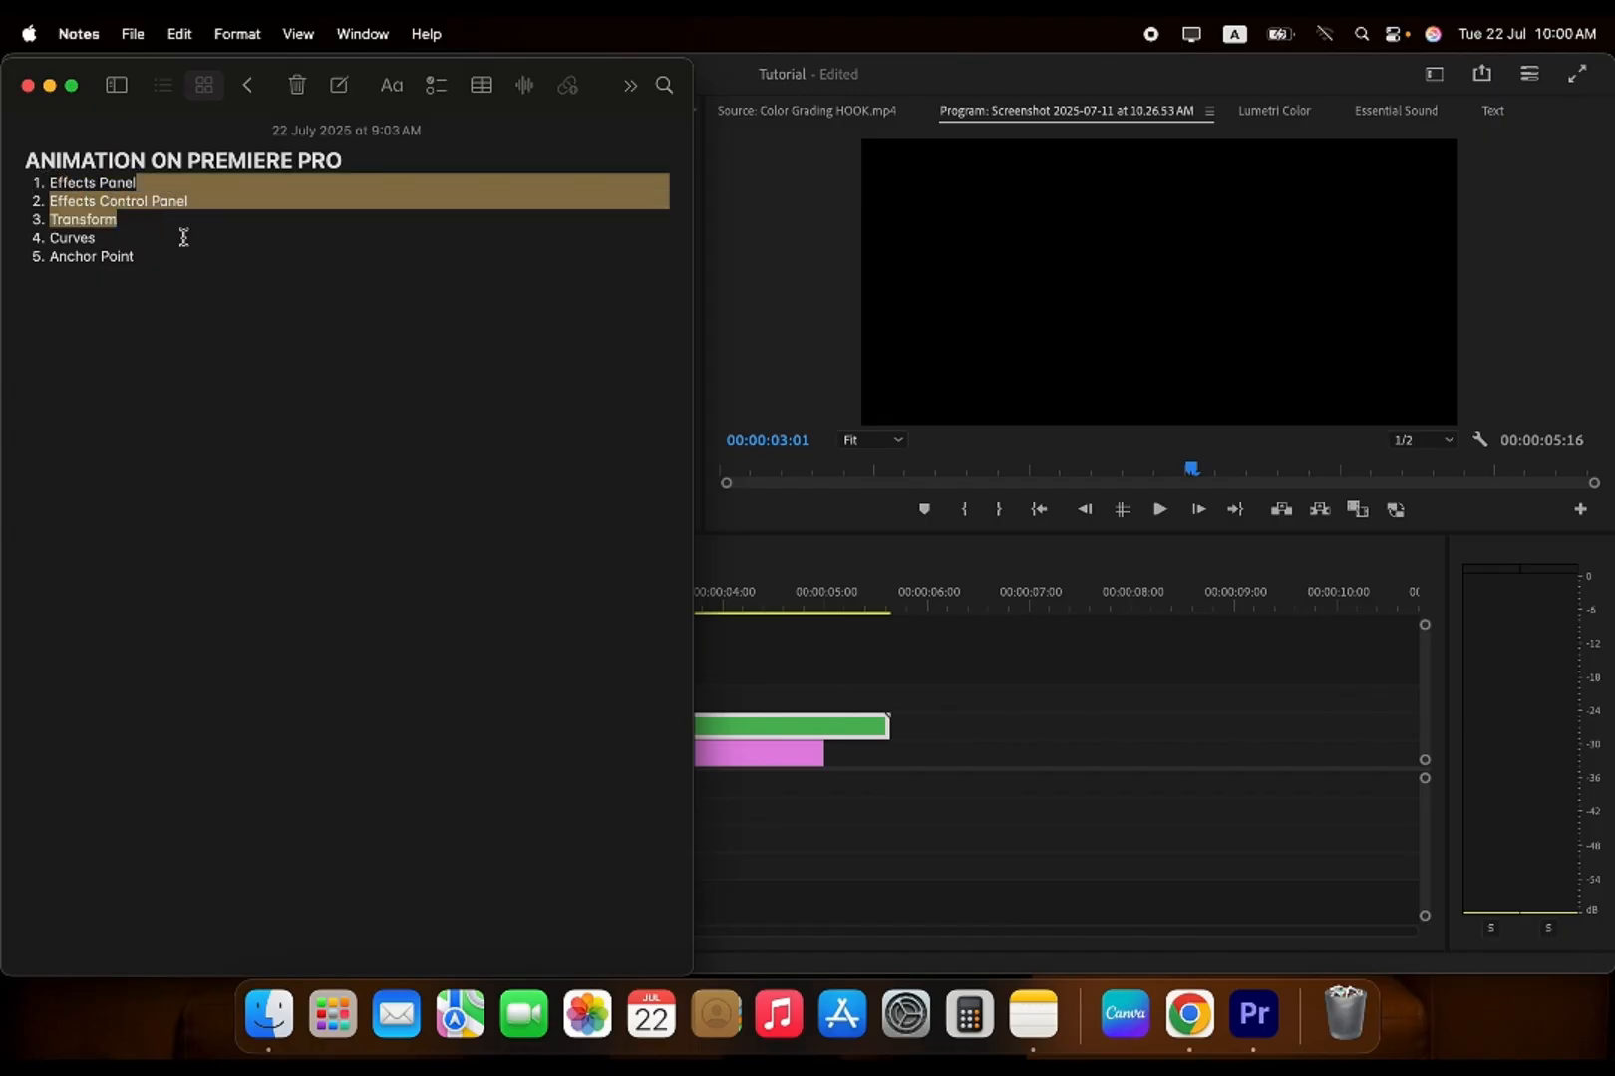
pyautogui.click(171, 256)
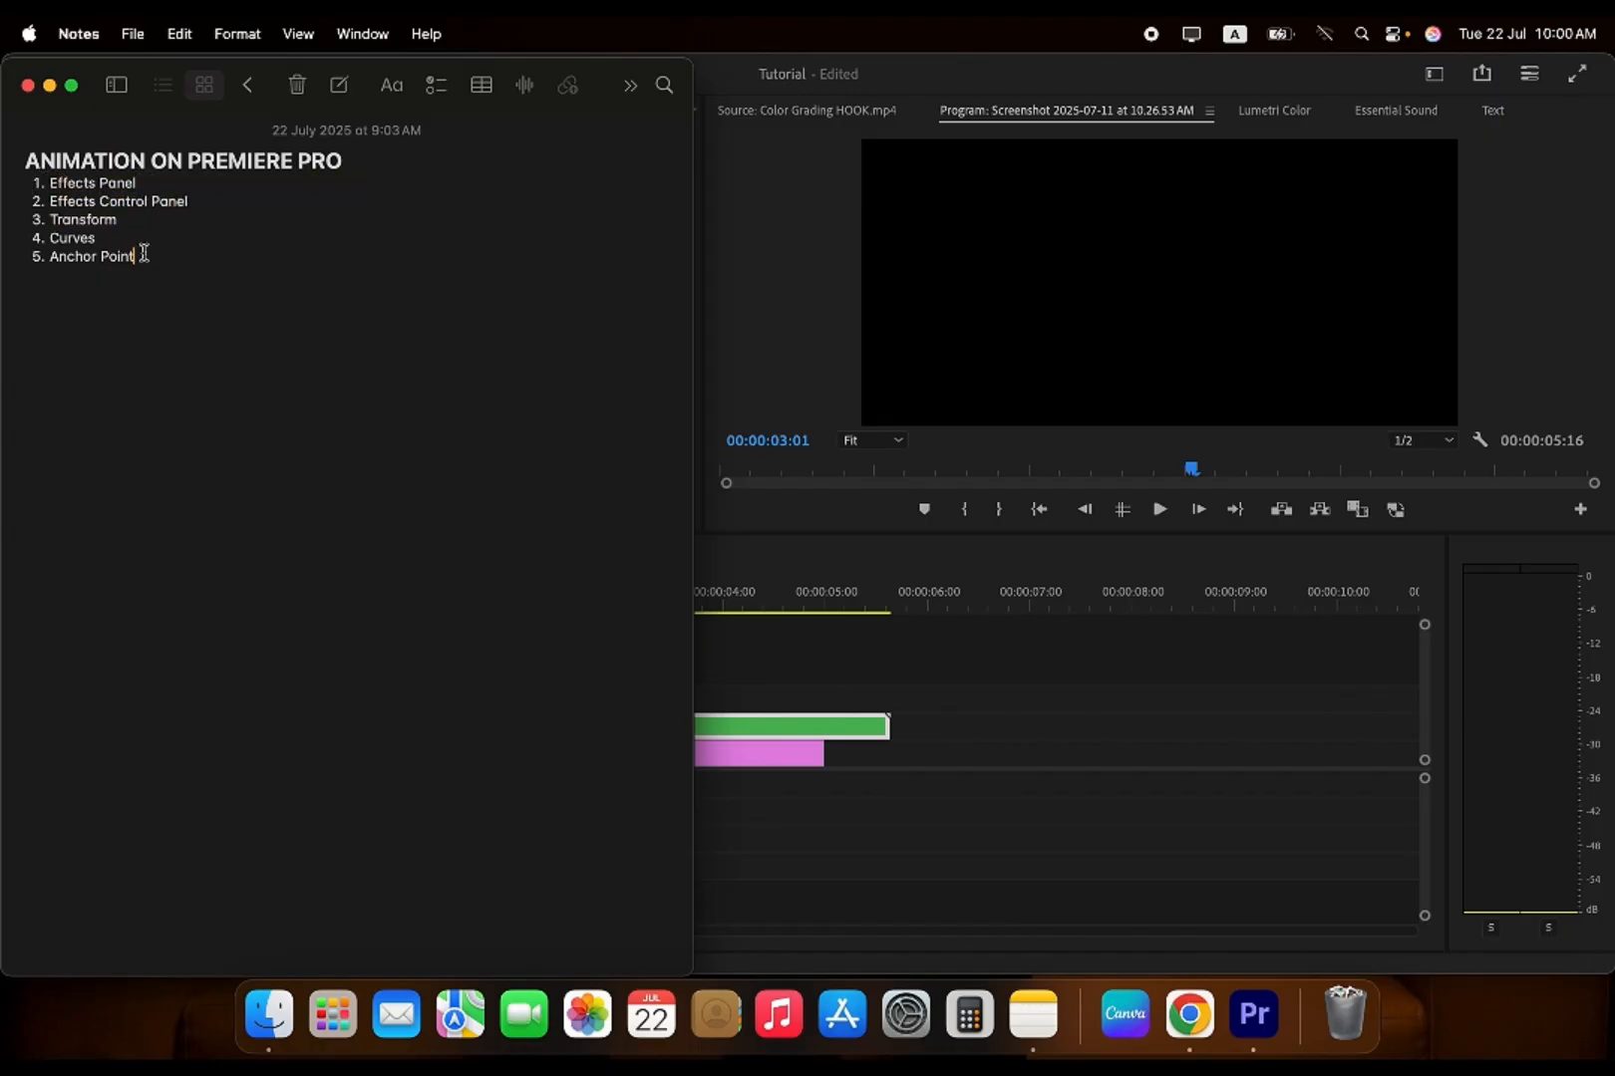